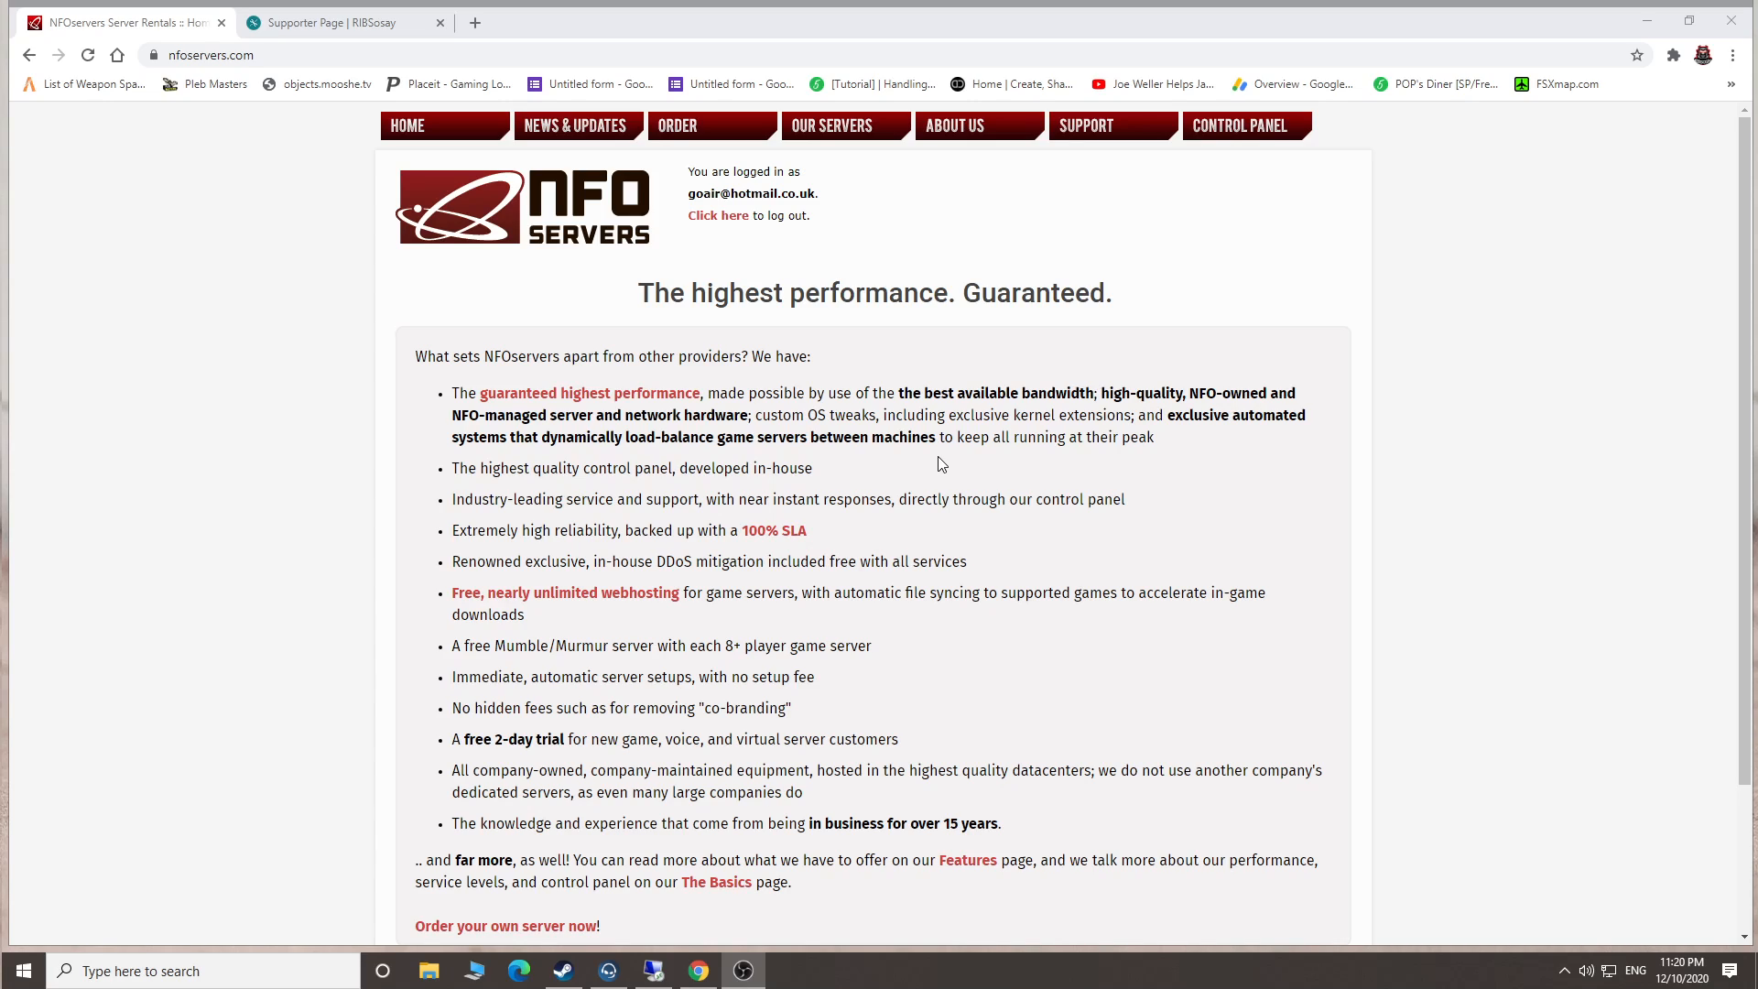
# Open the virtual machine order page and set the plan size to 2 virtual cores.
pyautogui.moveTo(707, 140)
pyautogui.moveTo(577, 303); pyautogui.dragTo(1150, 314)
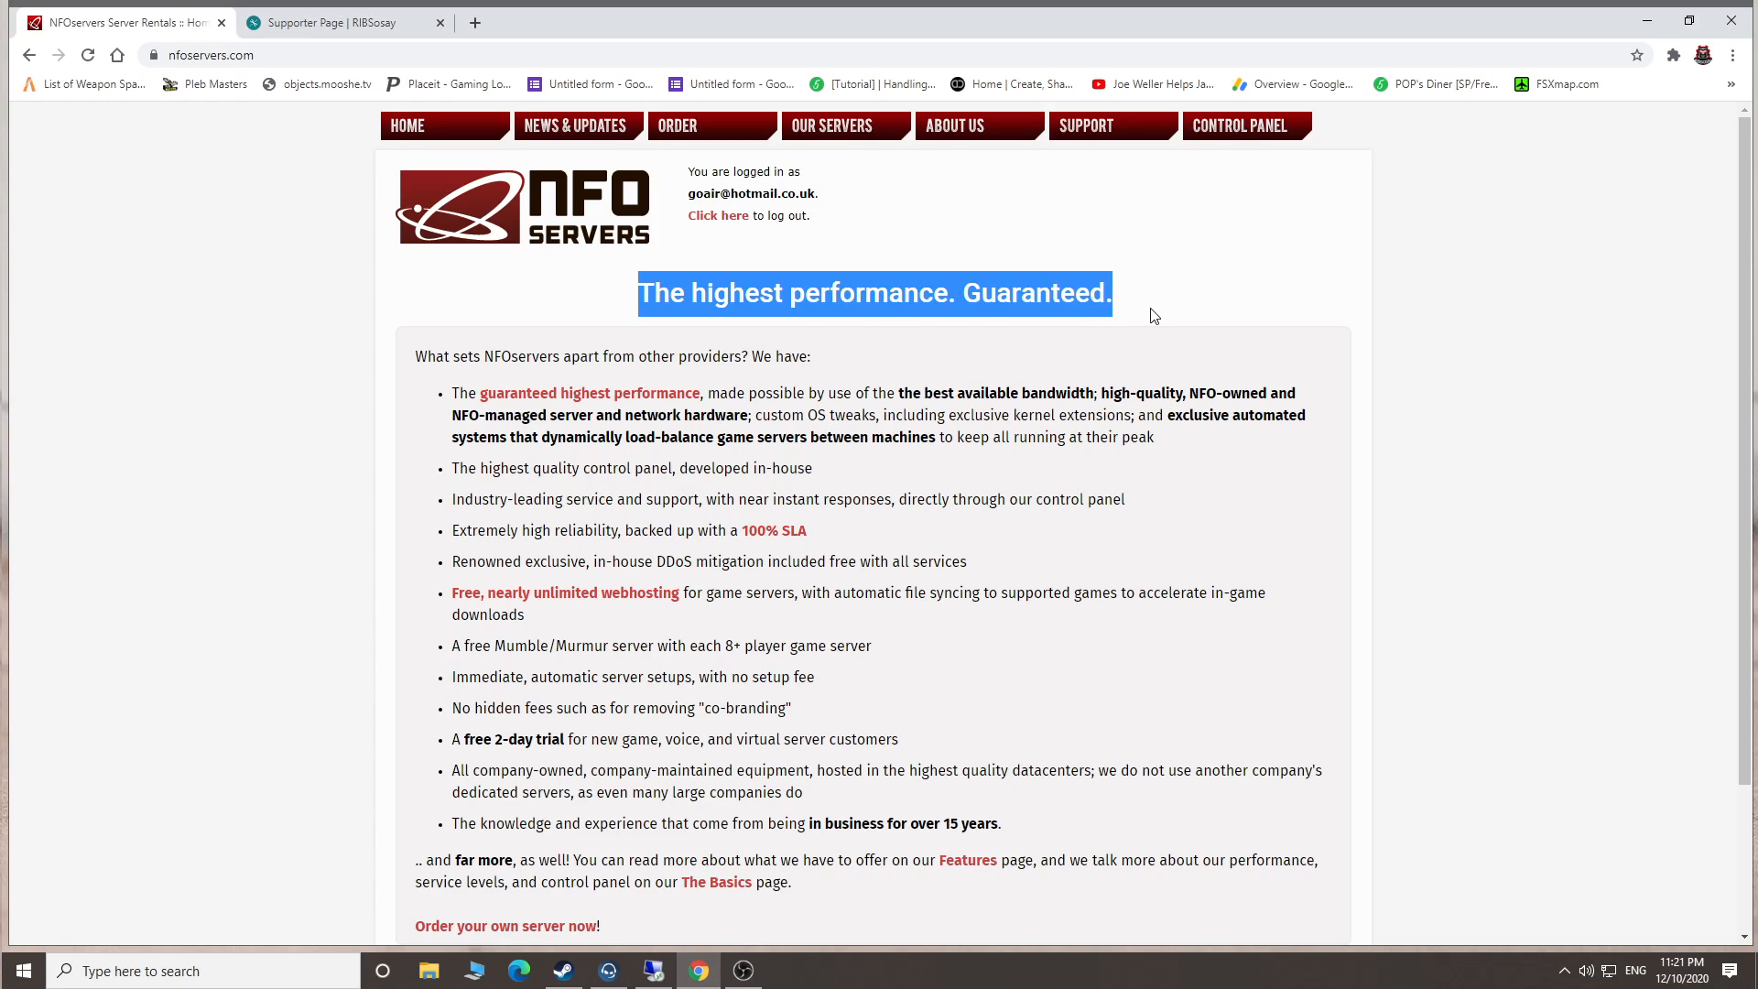
pyautogui.click(1146, 314)
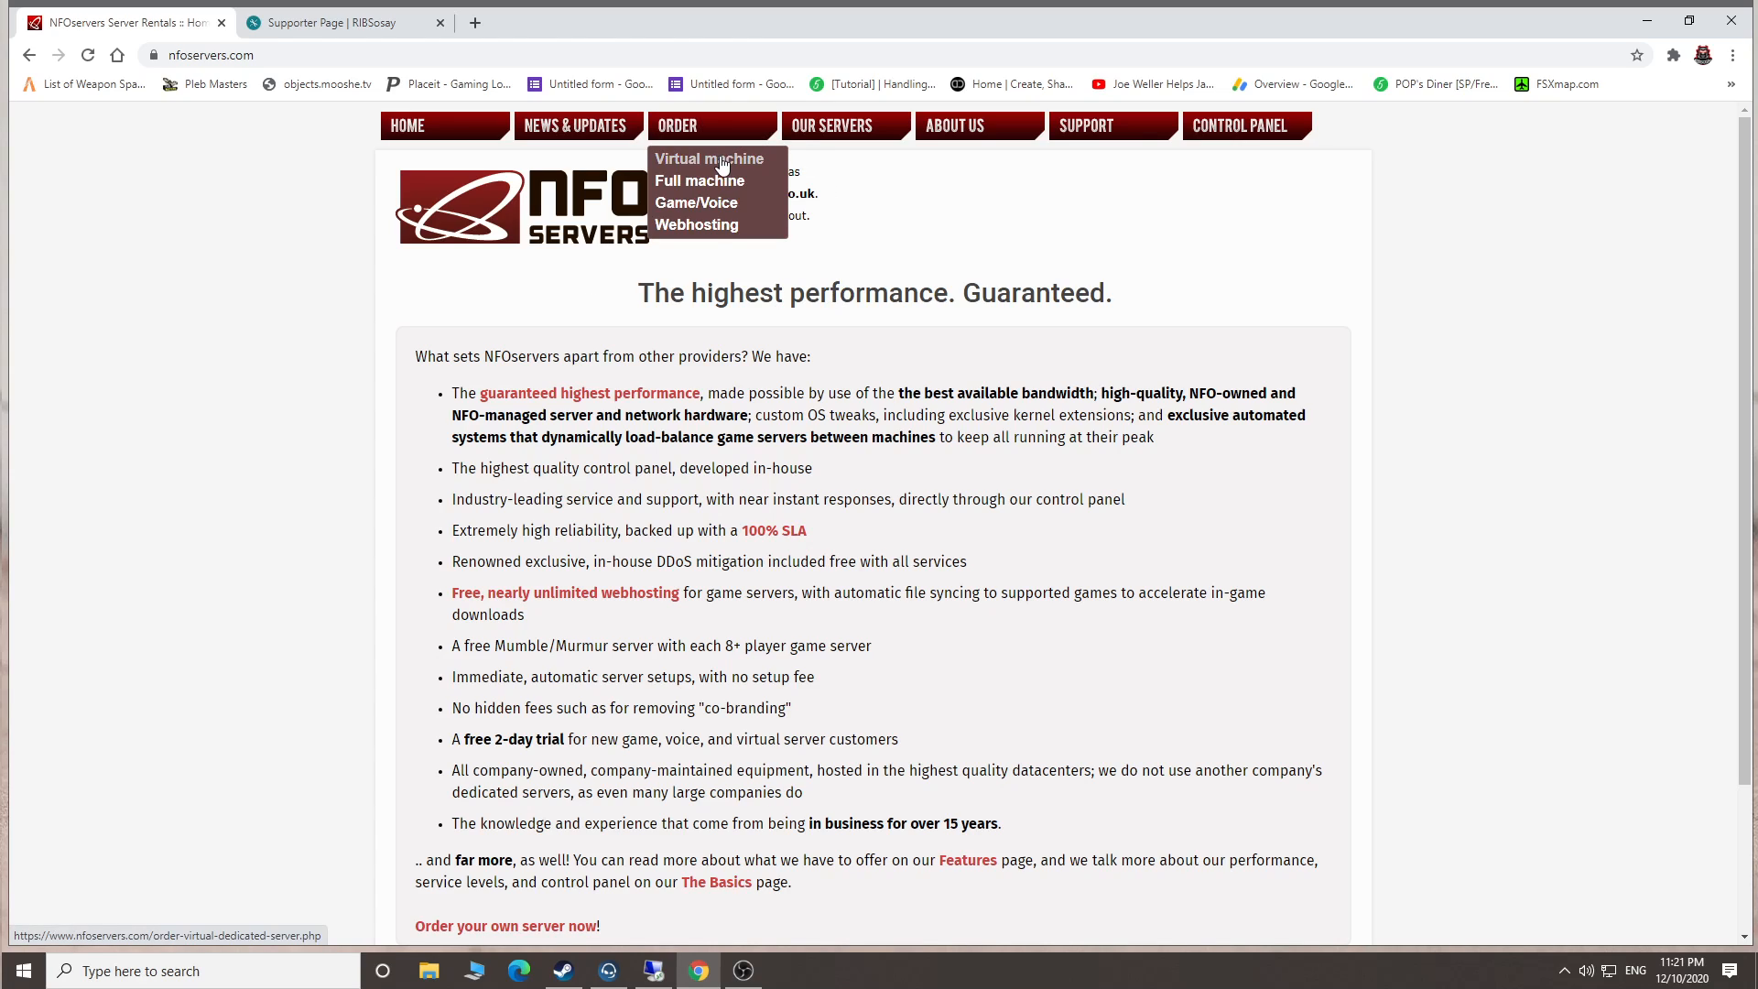
pyautogui.click(724, 161)
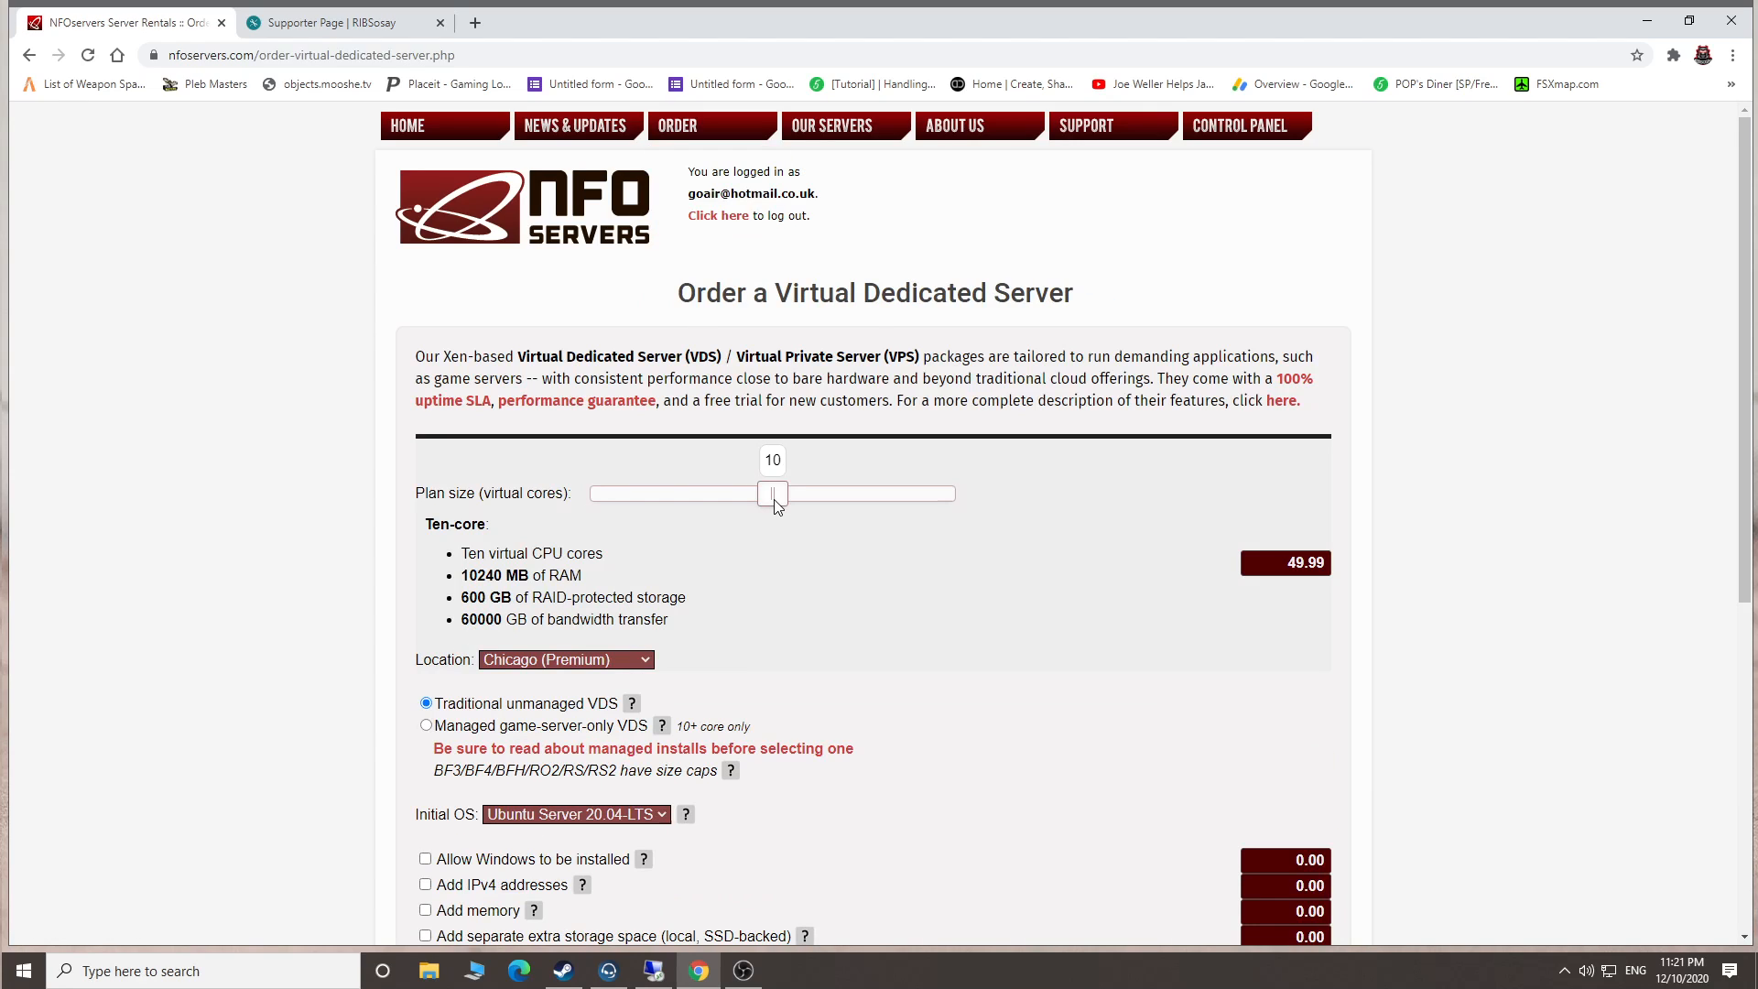
pyautogui.moveTo(773, 498); pyautogui.dragTo(610, 503)
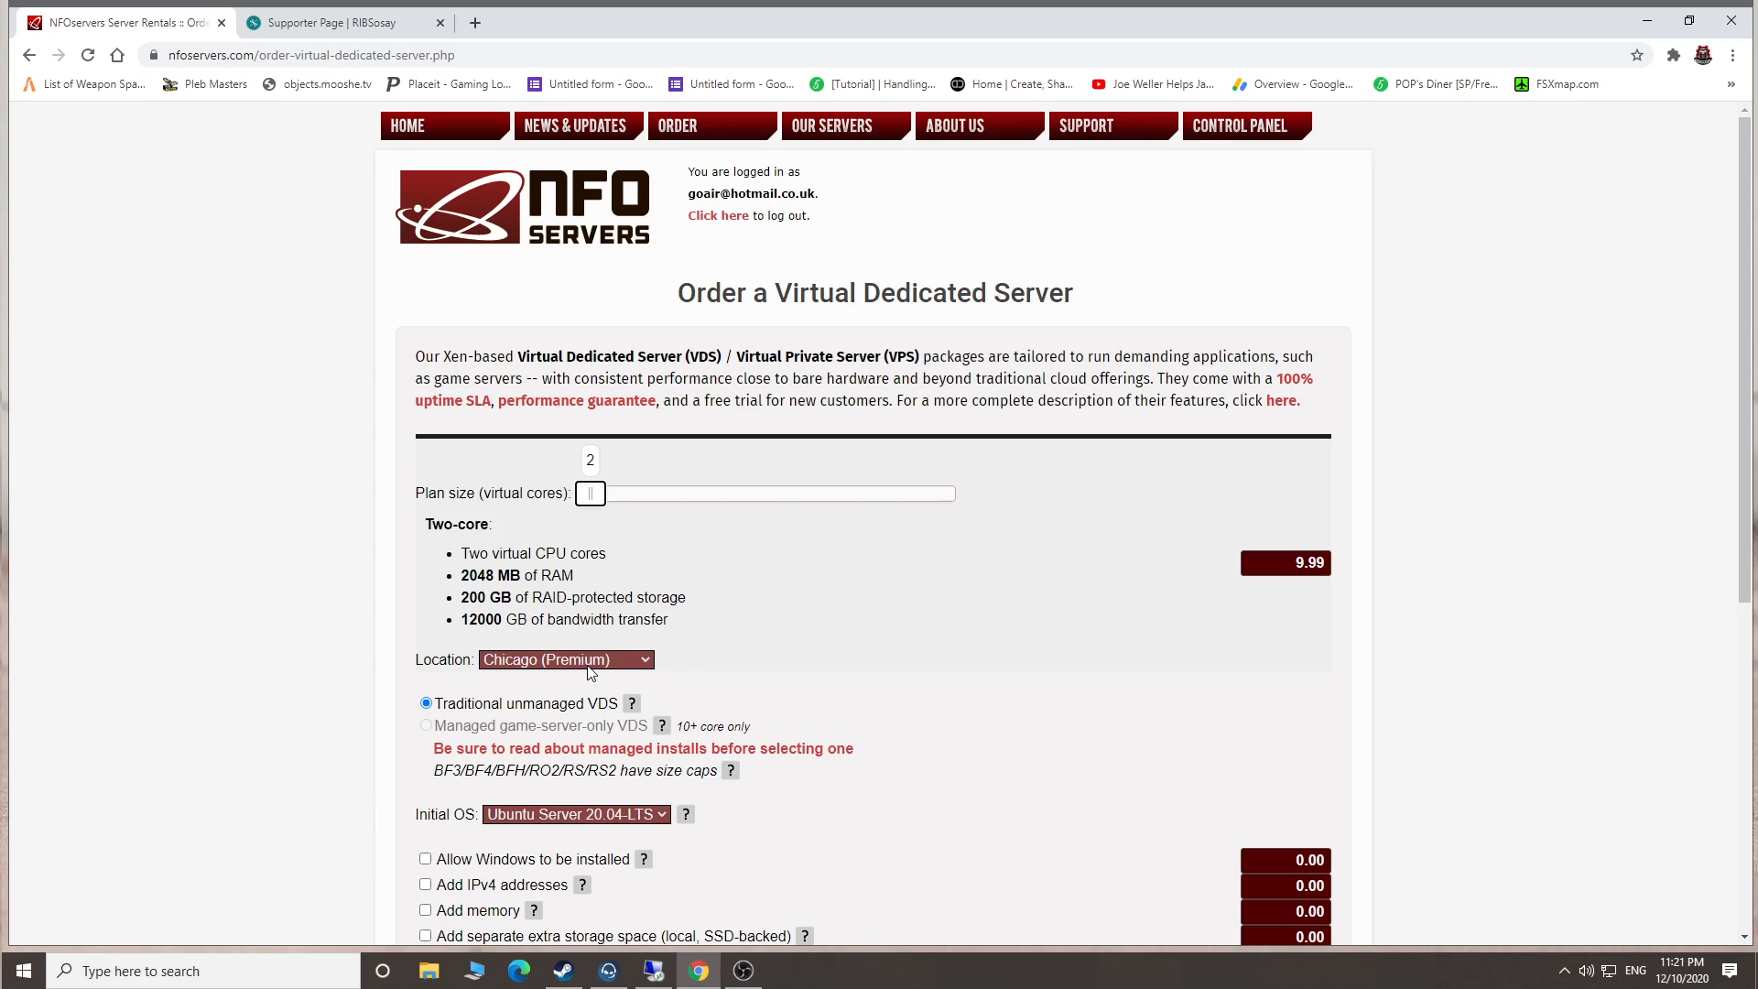
# Examine the available server locations for the two-core plan.
pyautogui.click(557, 659)
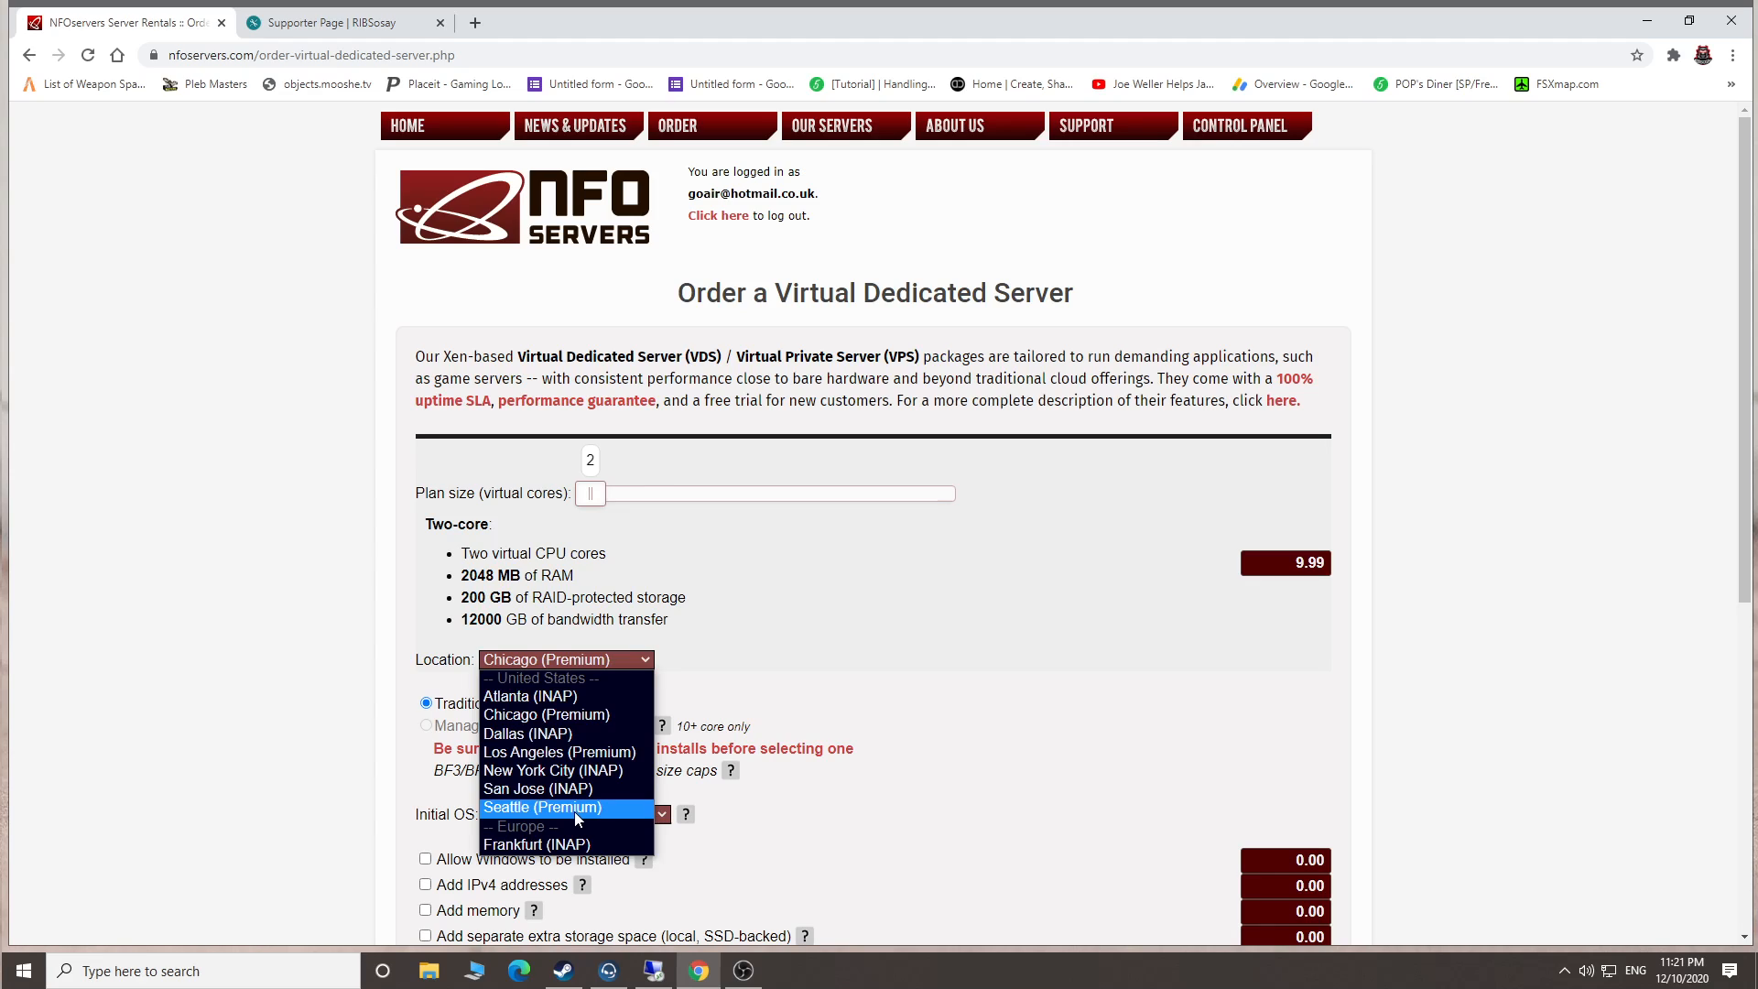
pyautogui.click(1538, 546)
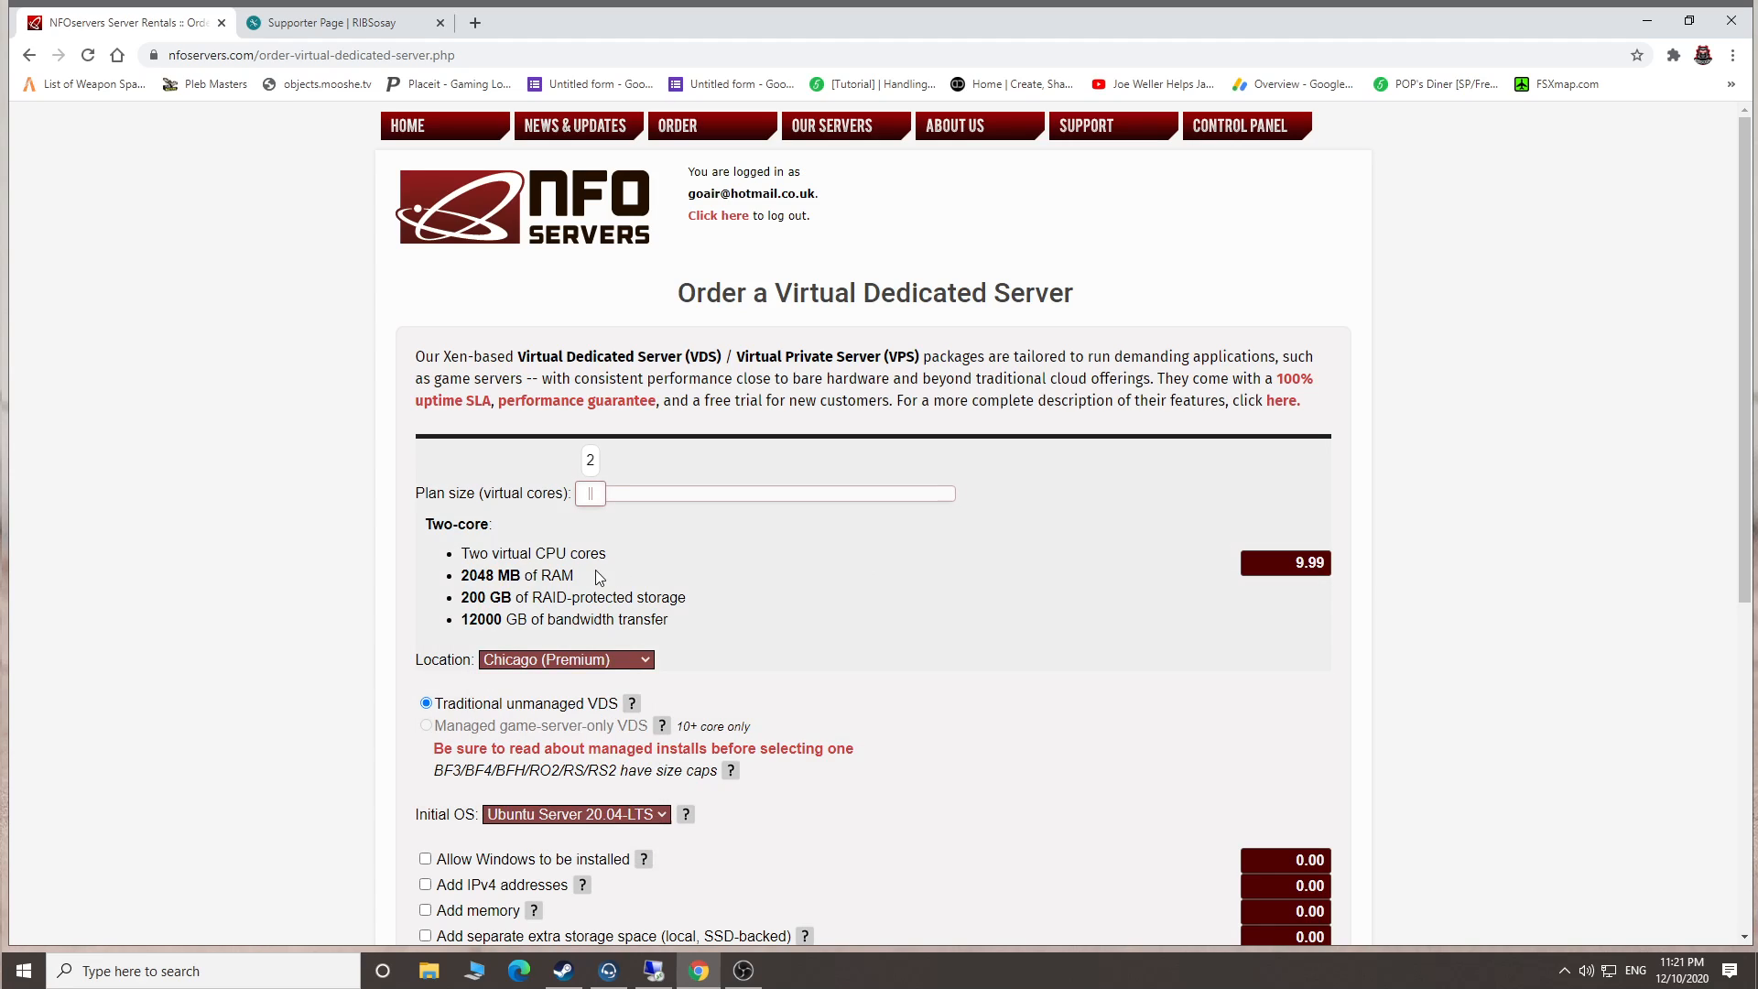
pyautogui.click(599, 661)
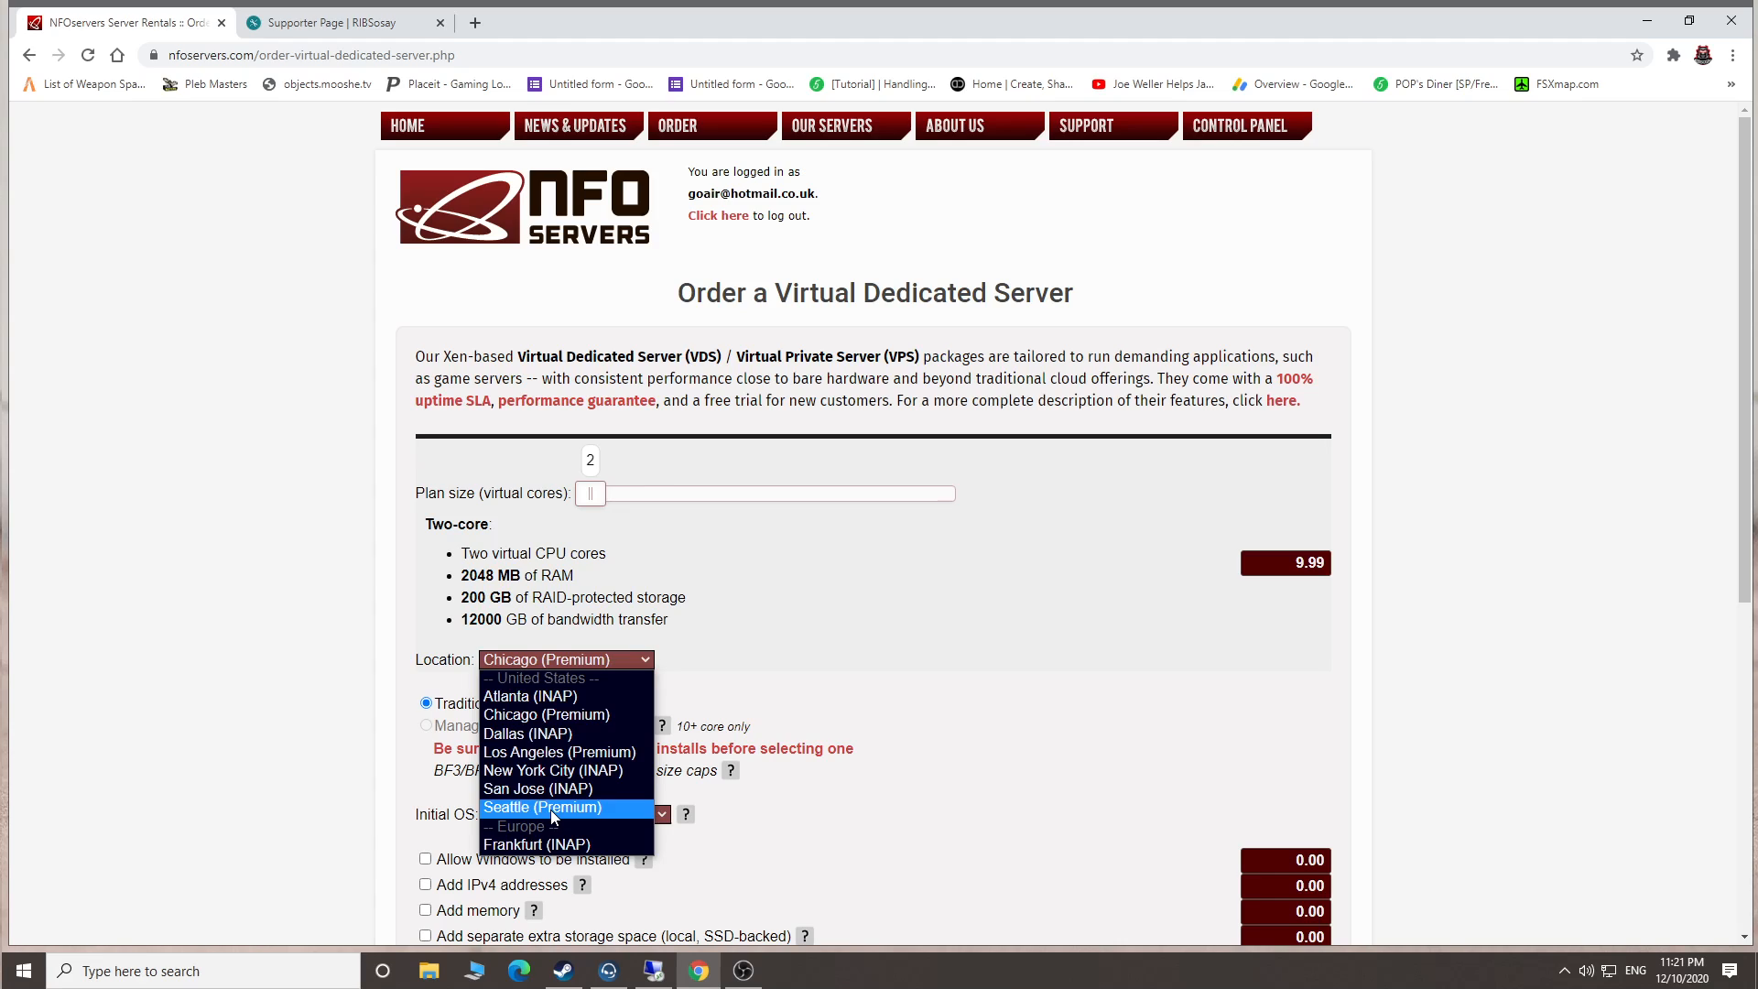
pyautogui.click(1489, 596)
pyautogui.click(570, 667)
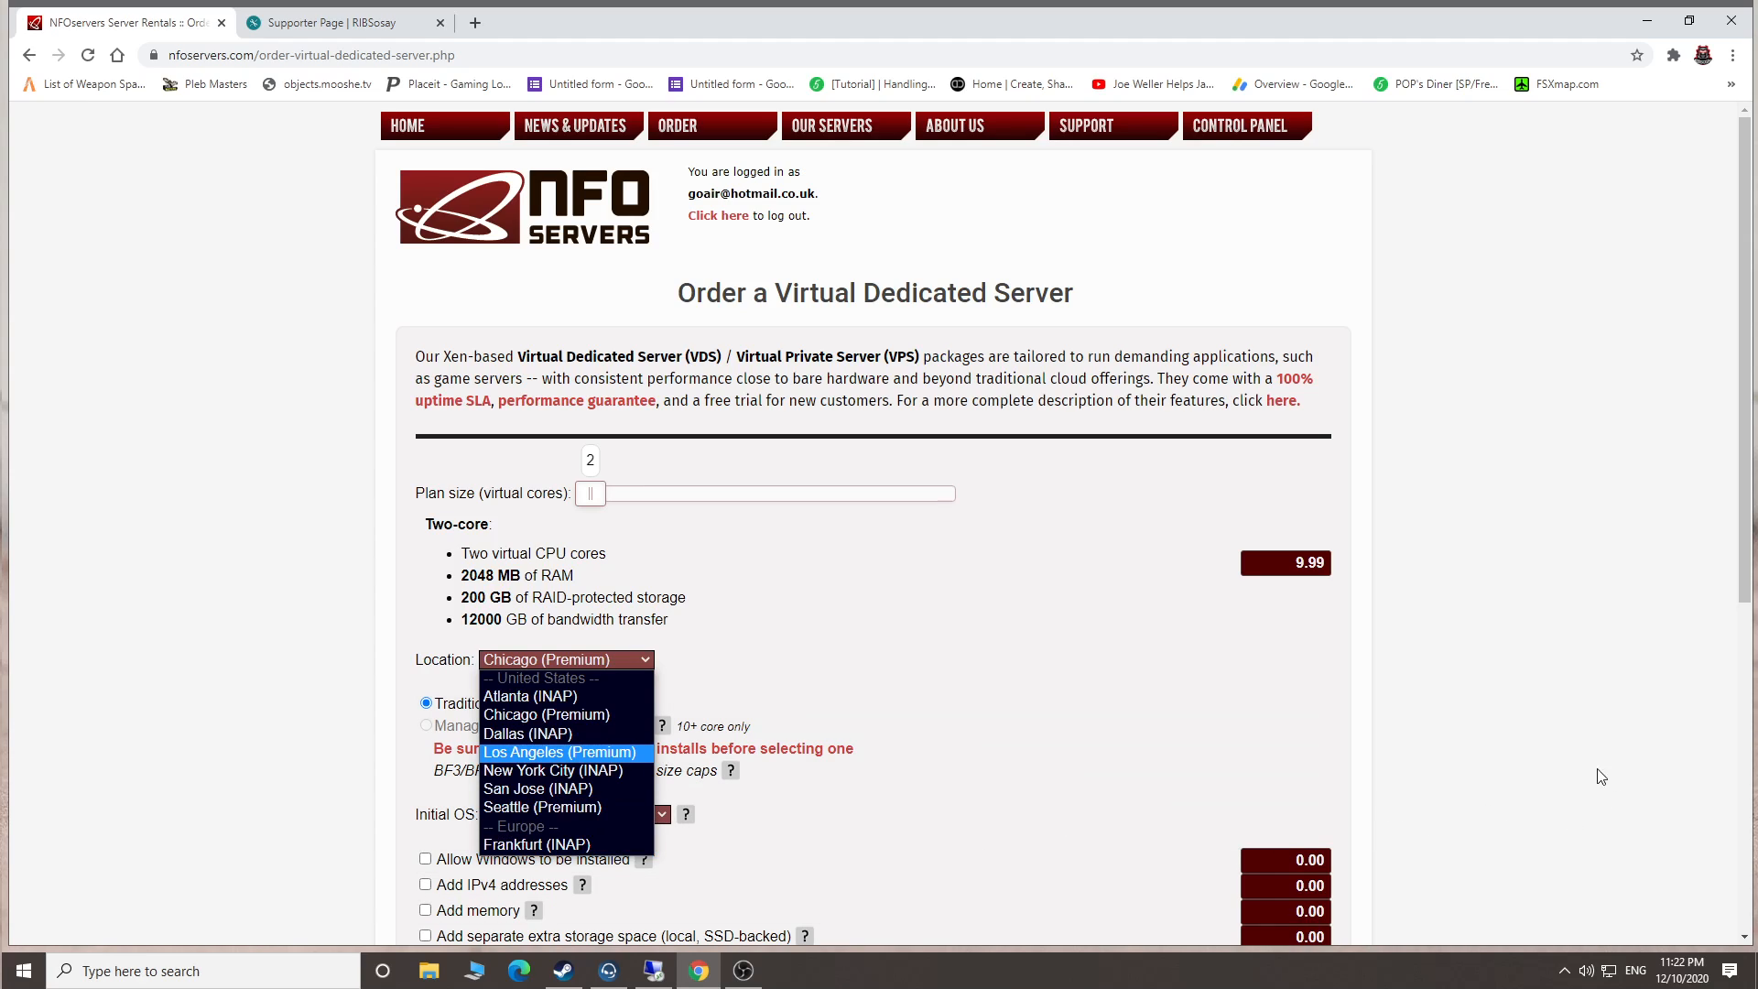
pyautogui.click(1662, 669)
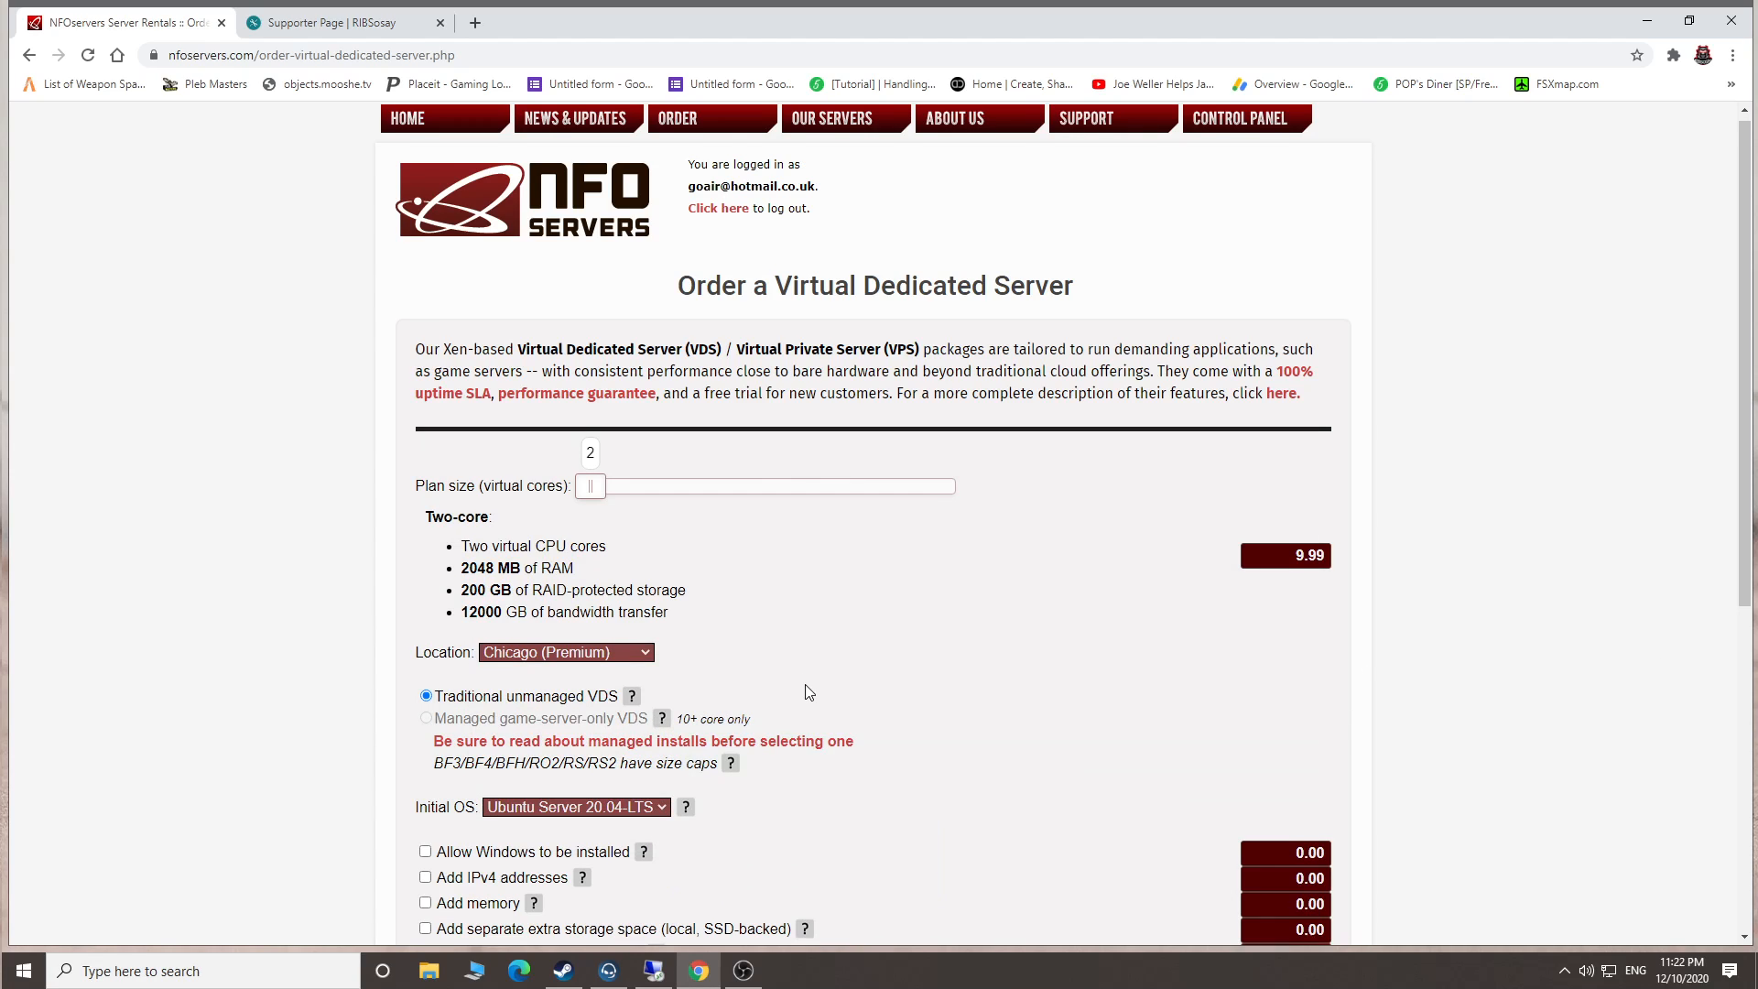
# Set the server's initial operating system to Windows Server 2019.
pyautogui.scroll(-1, 804, 690)
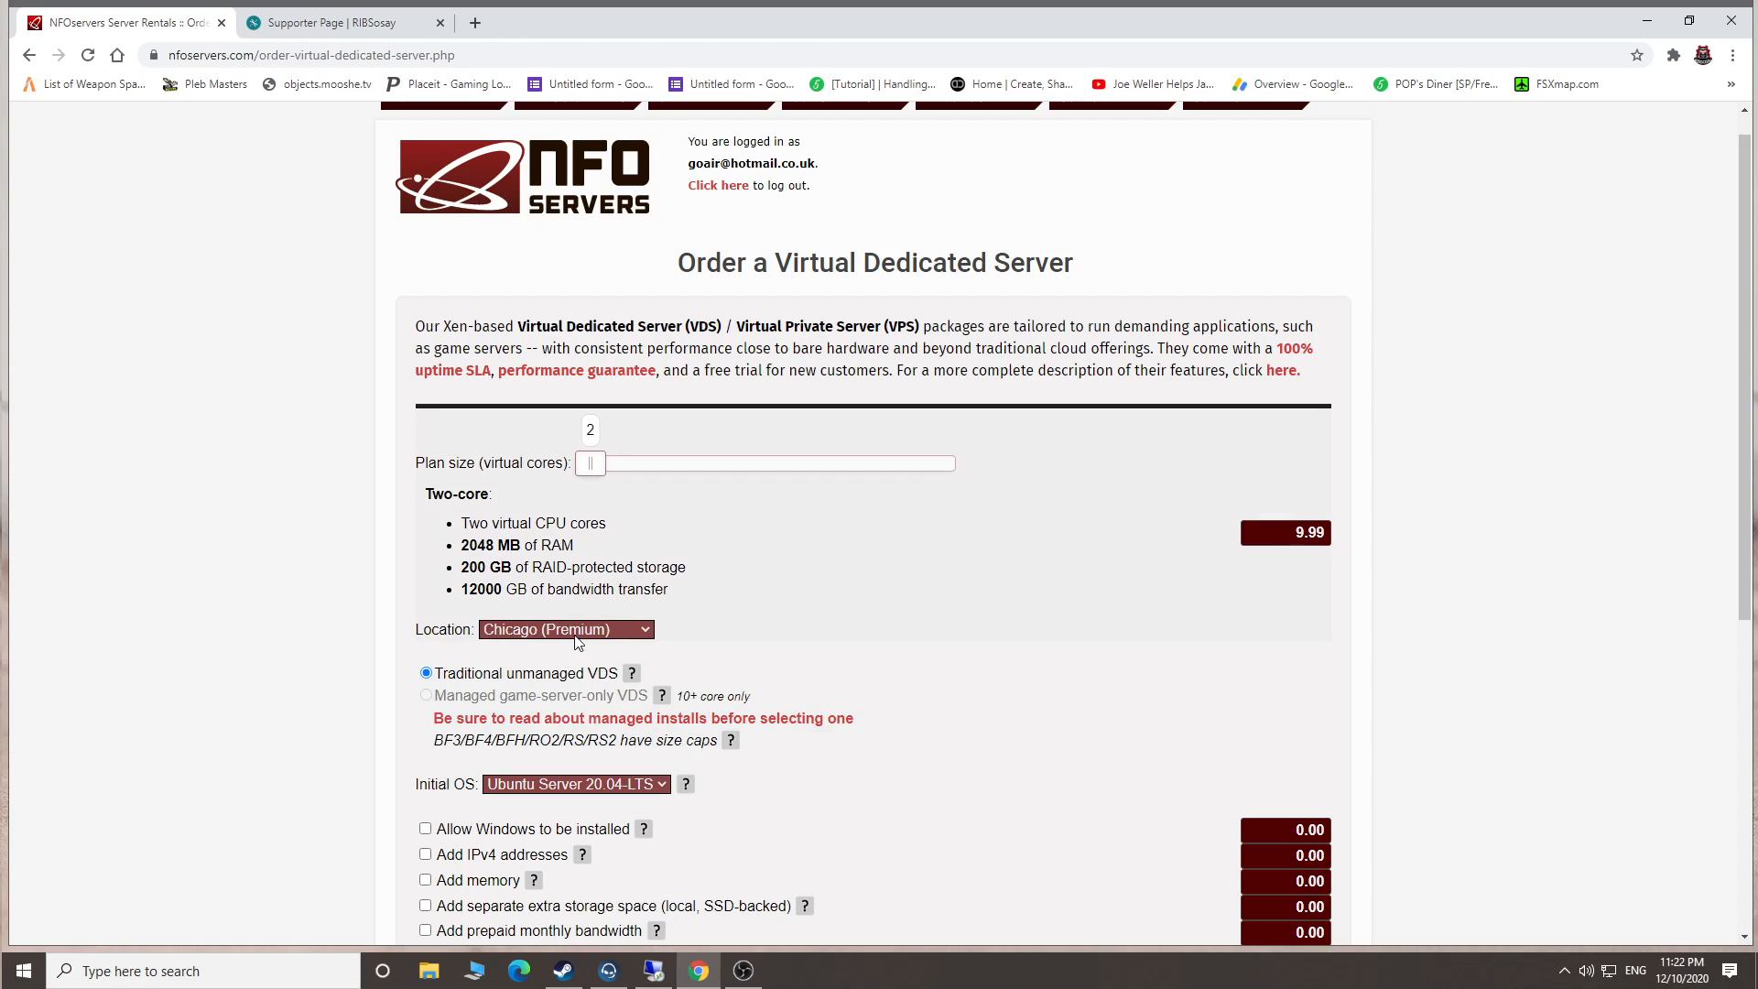
pyautogui.scroll(-1, 567, 640)
pyautogui.click(577, 661)
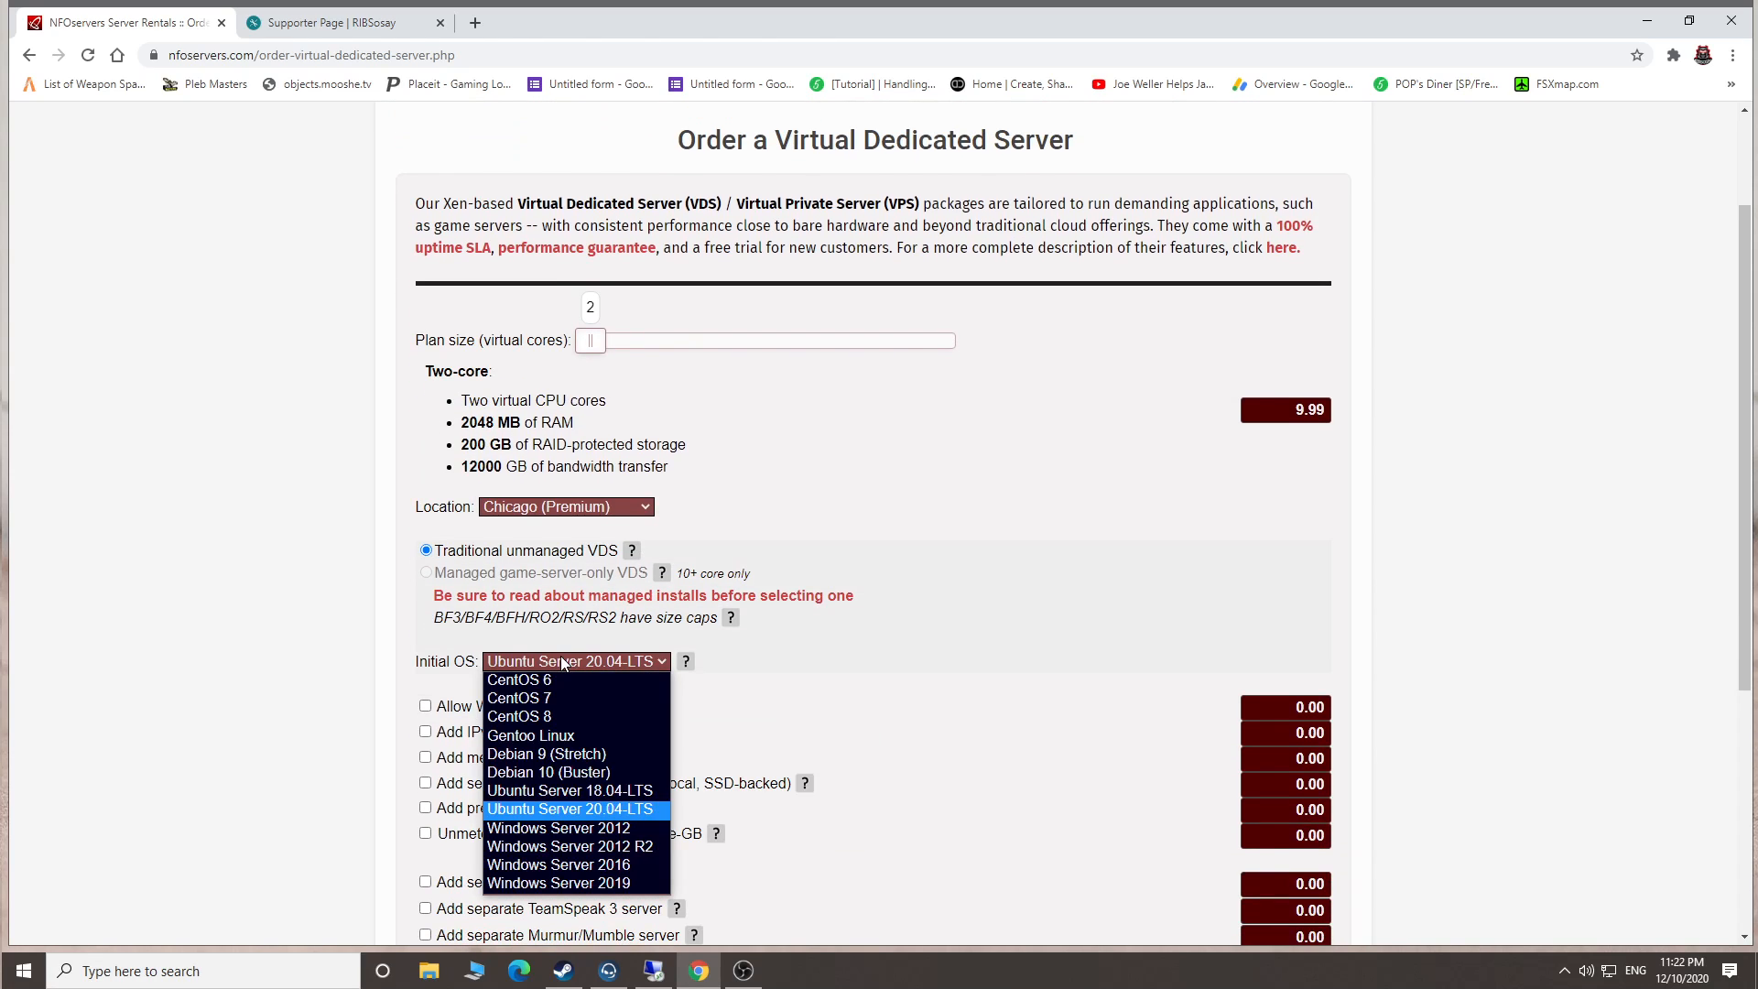
pyautogui.click(611, 884)
pyautogui.click(630, 663)
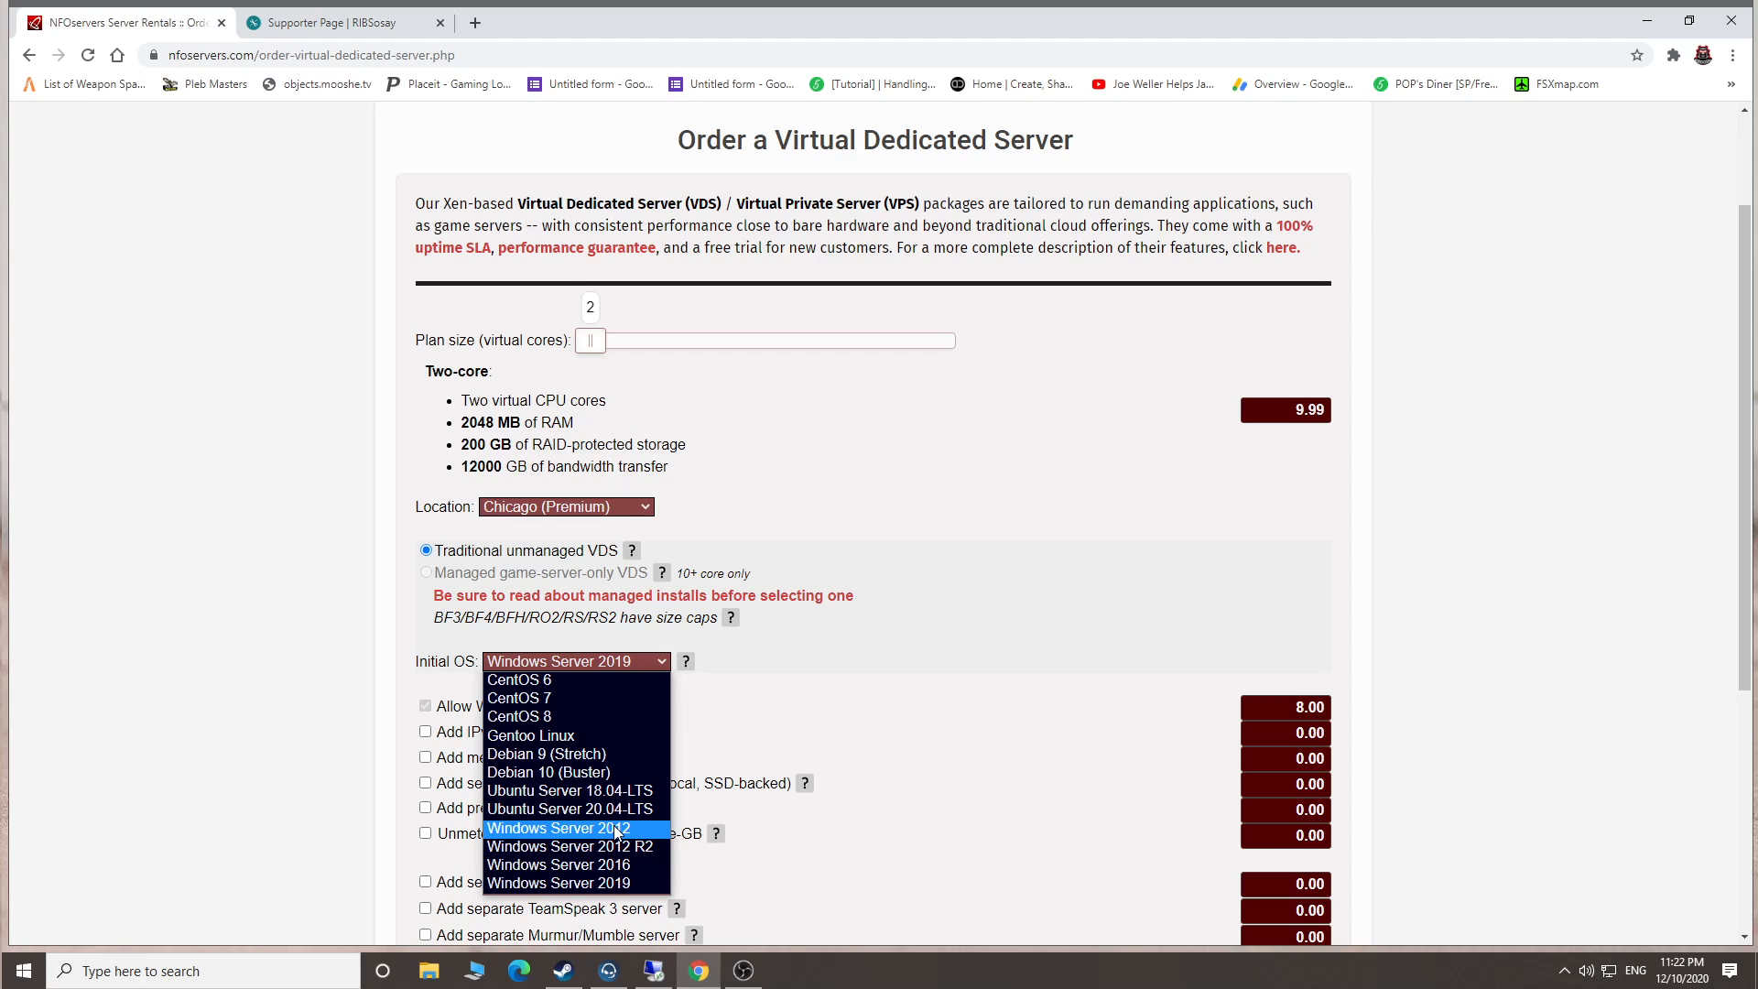
pyautogui.click(626, 880)
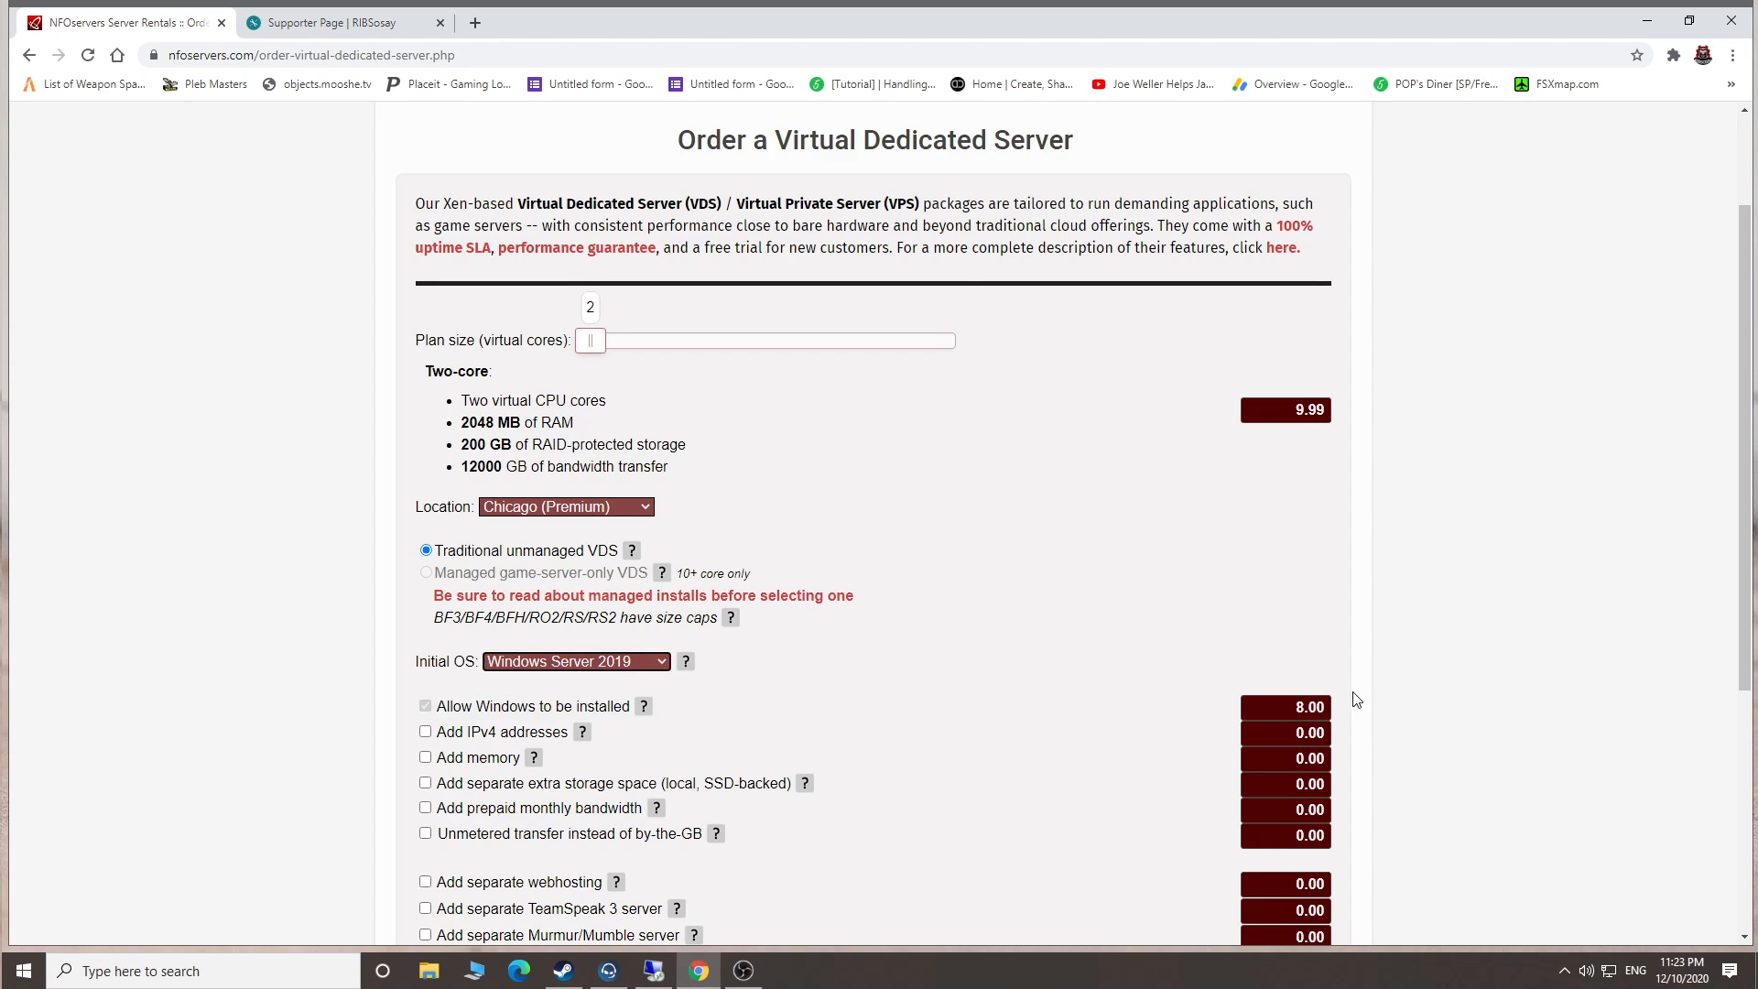
# Review the plan specifications, optional add-ons and monthly cost on the order form.
pyautogui.scroll(-2, 1452, 710)
pyautogui.scroll(-3, 1452, 709)
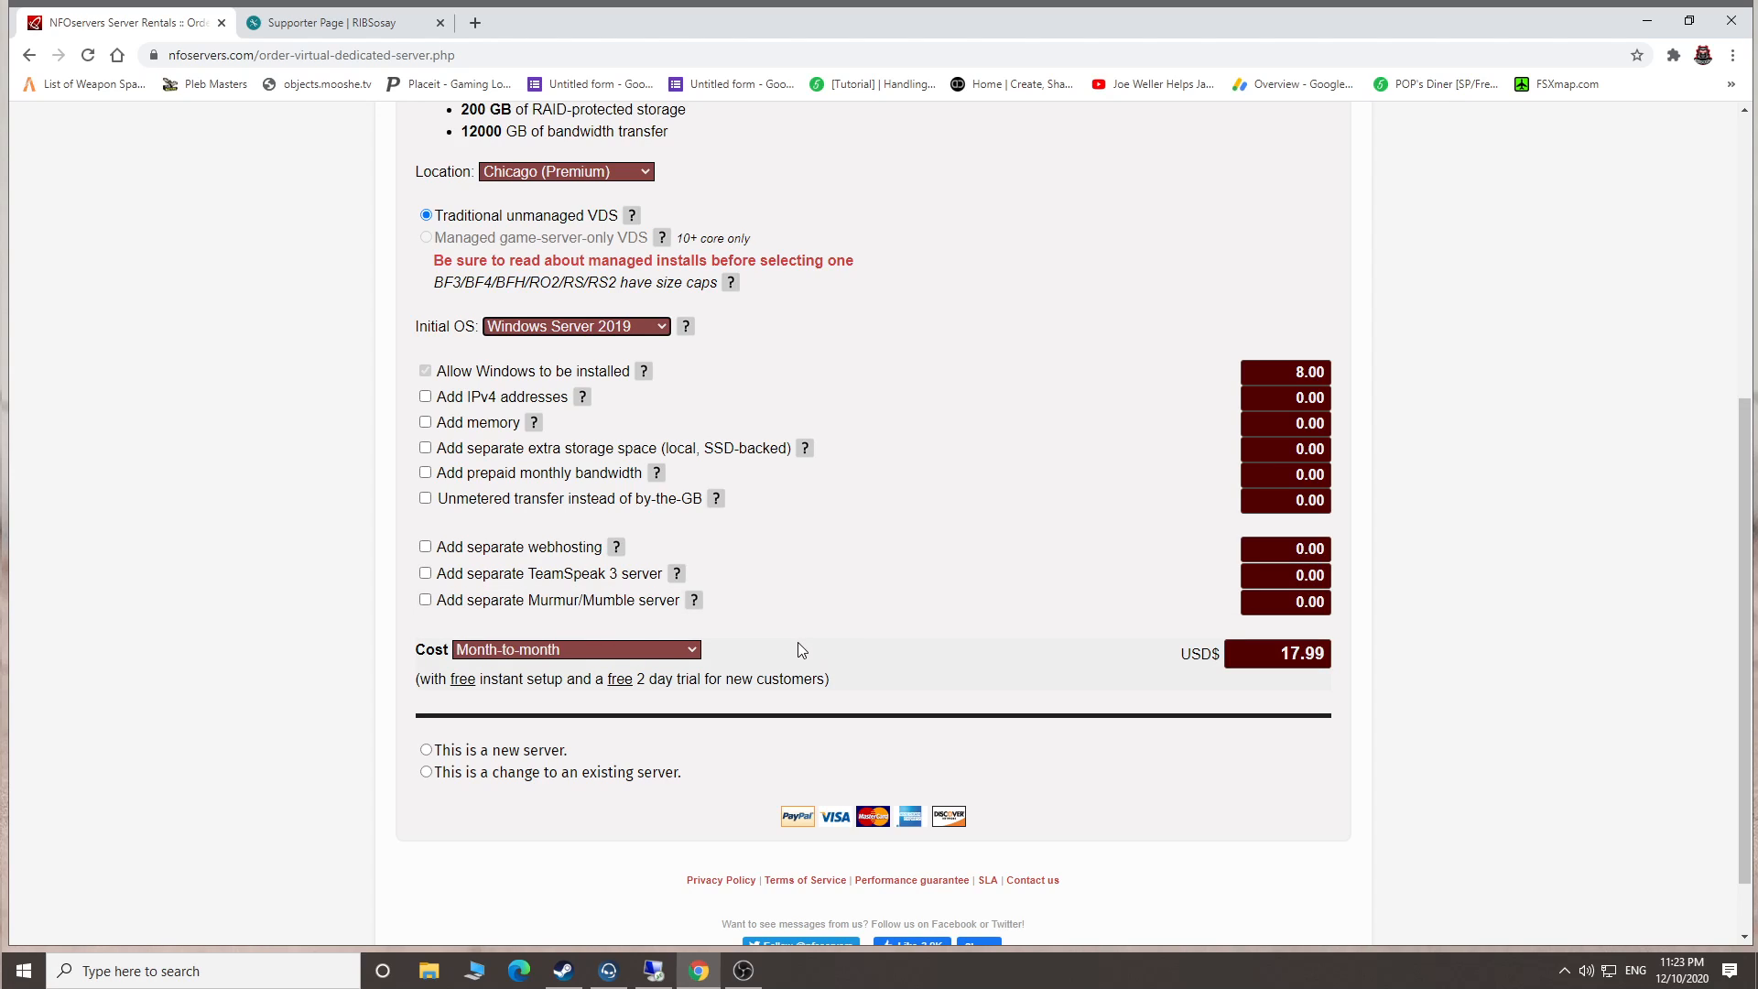
pyautogui.scroll(5, 812, 716)
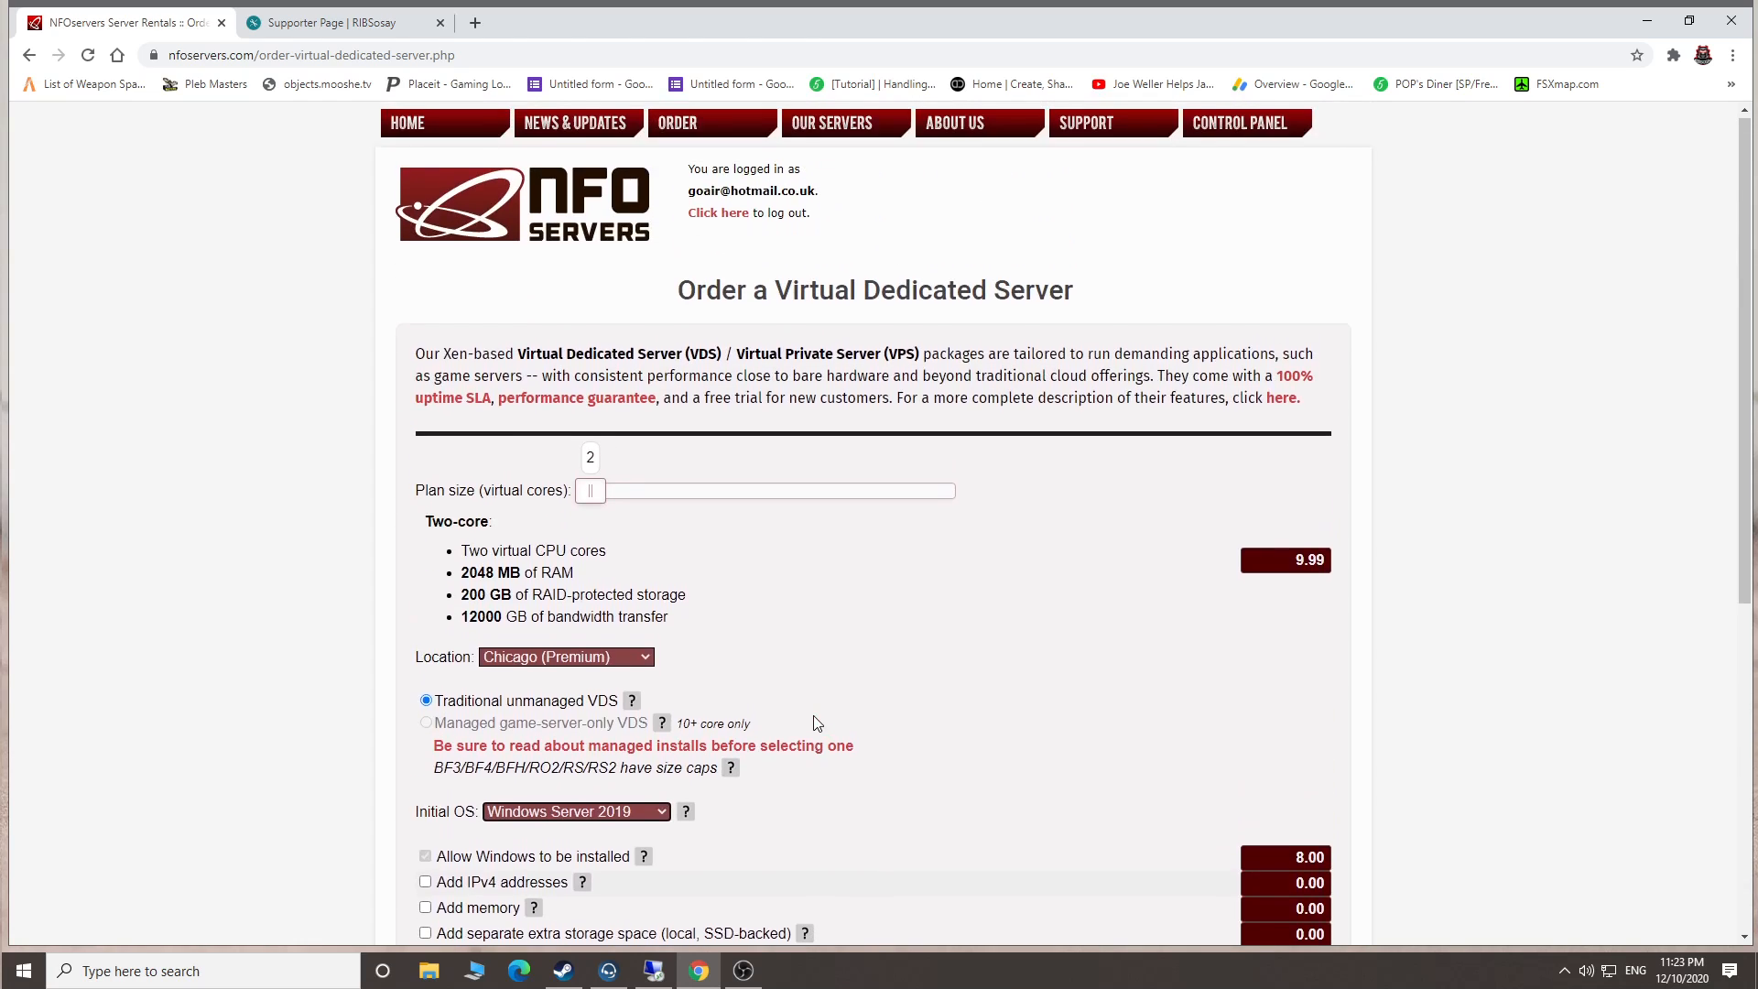
pyautogui.scroll(-3, 813, 716)
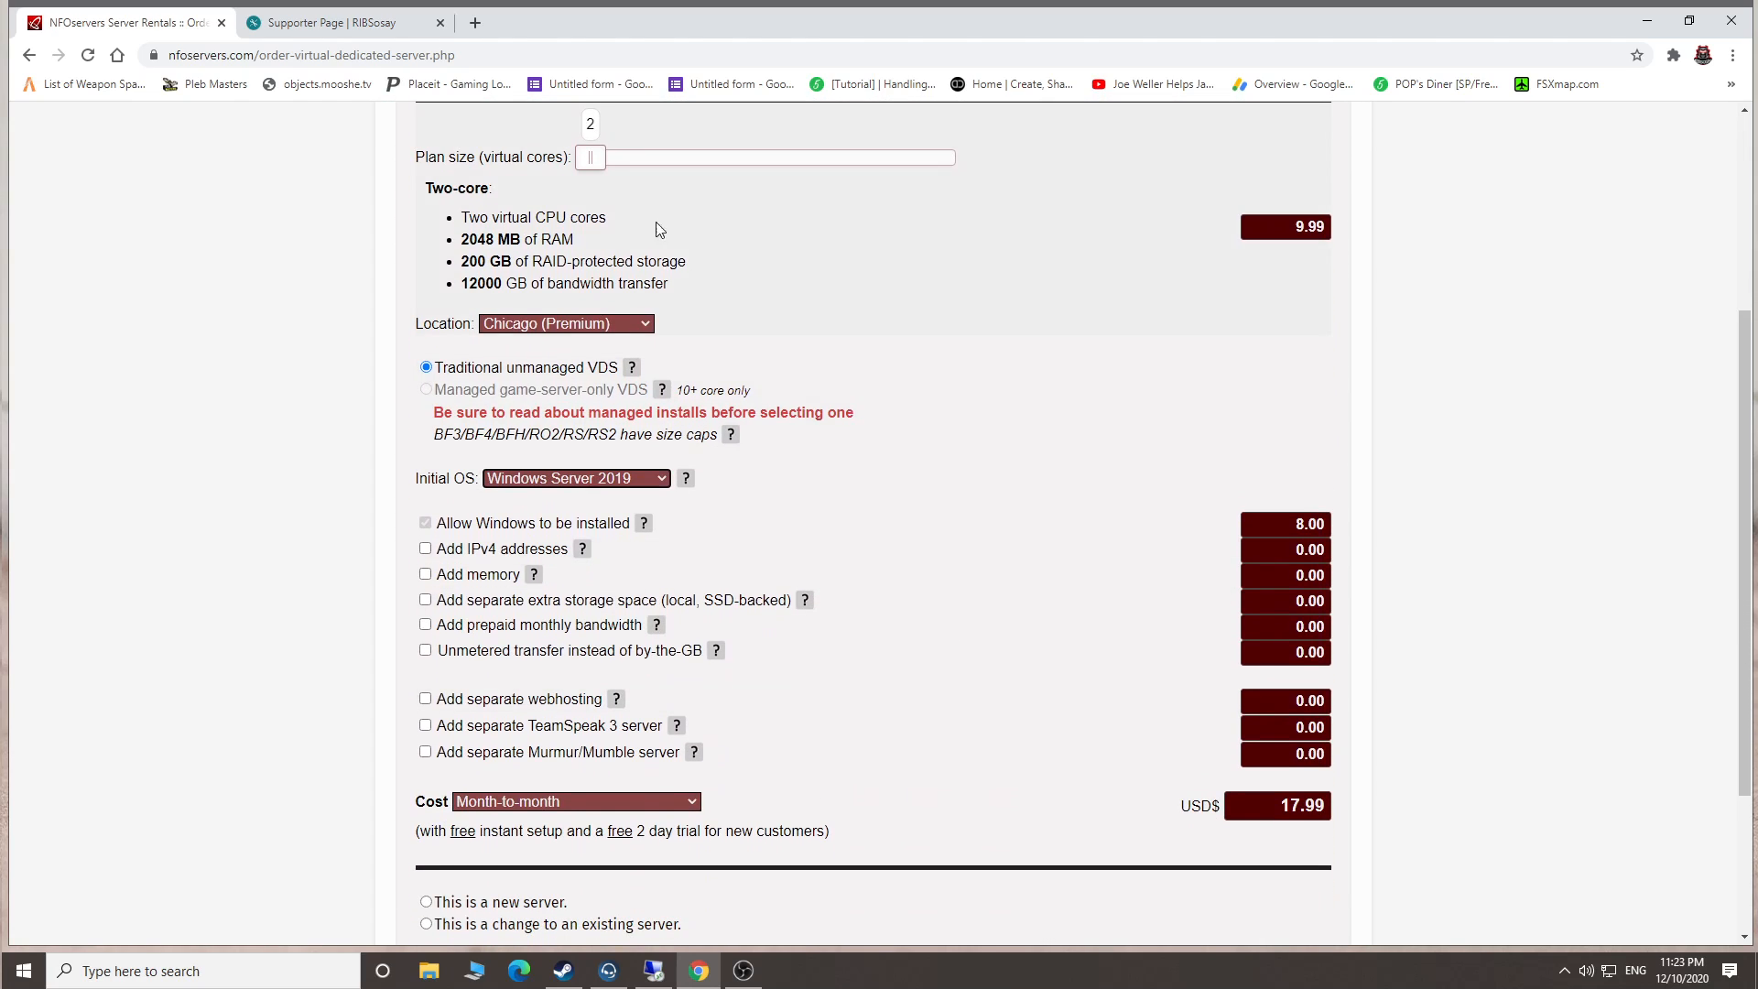
pyautogui.scroll(-1, 788, 719)
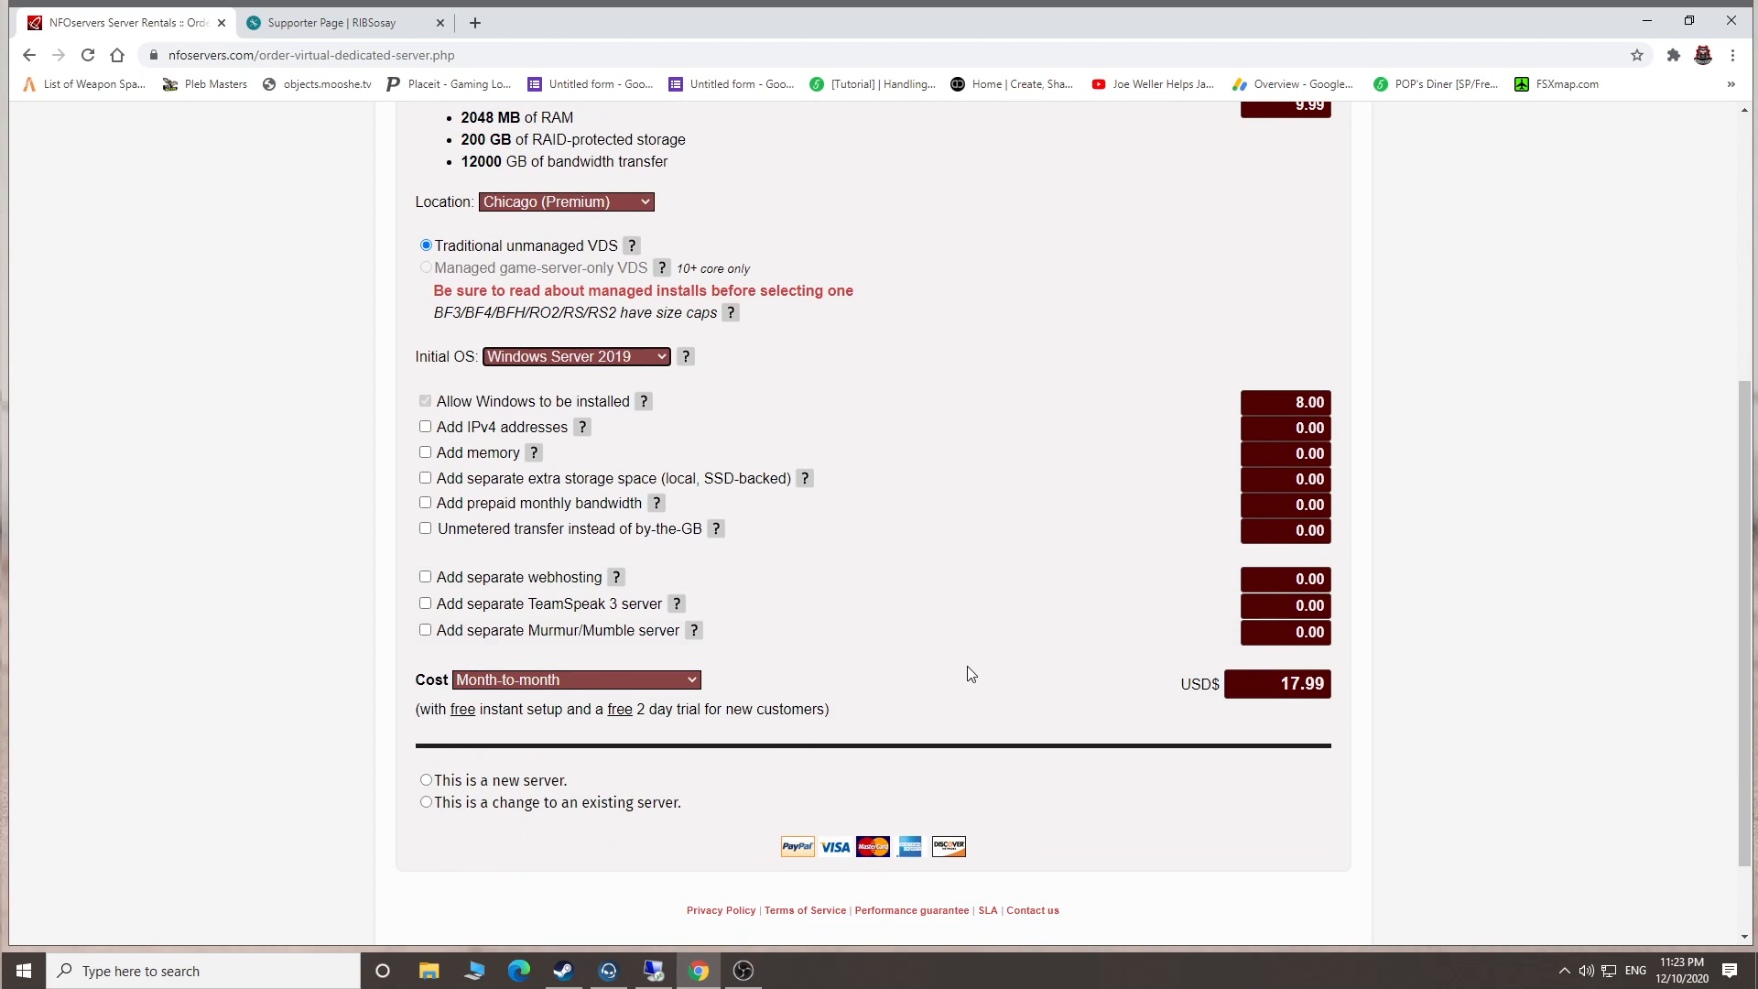
pyautogui.scroll(1, 943, 677)
pyautogui.scroll(-1, 901, 682)
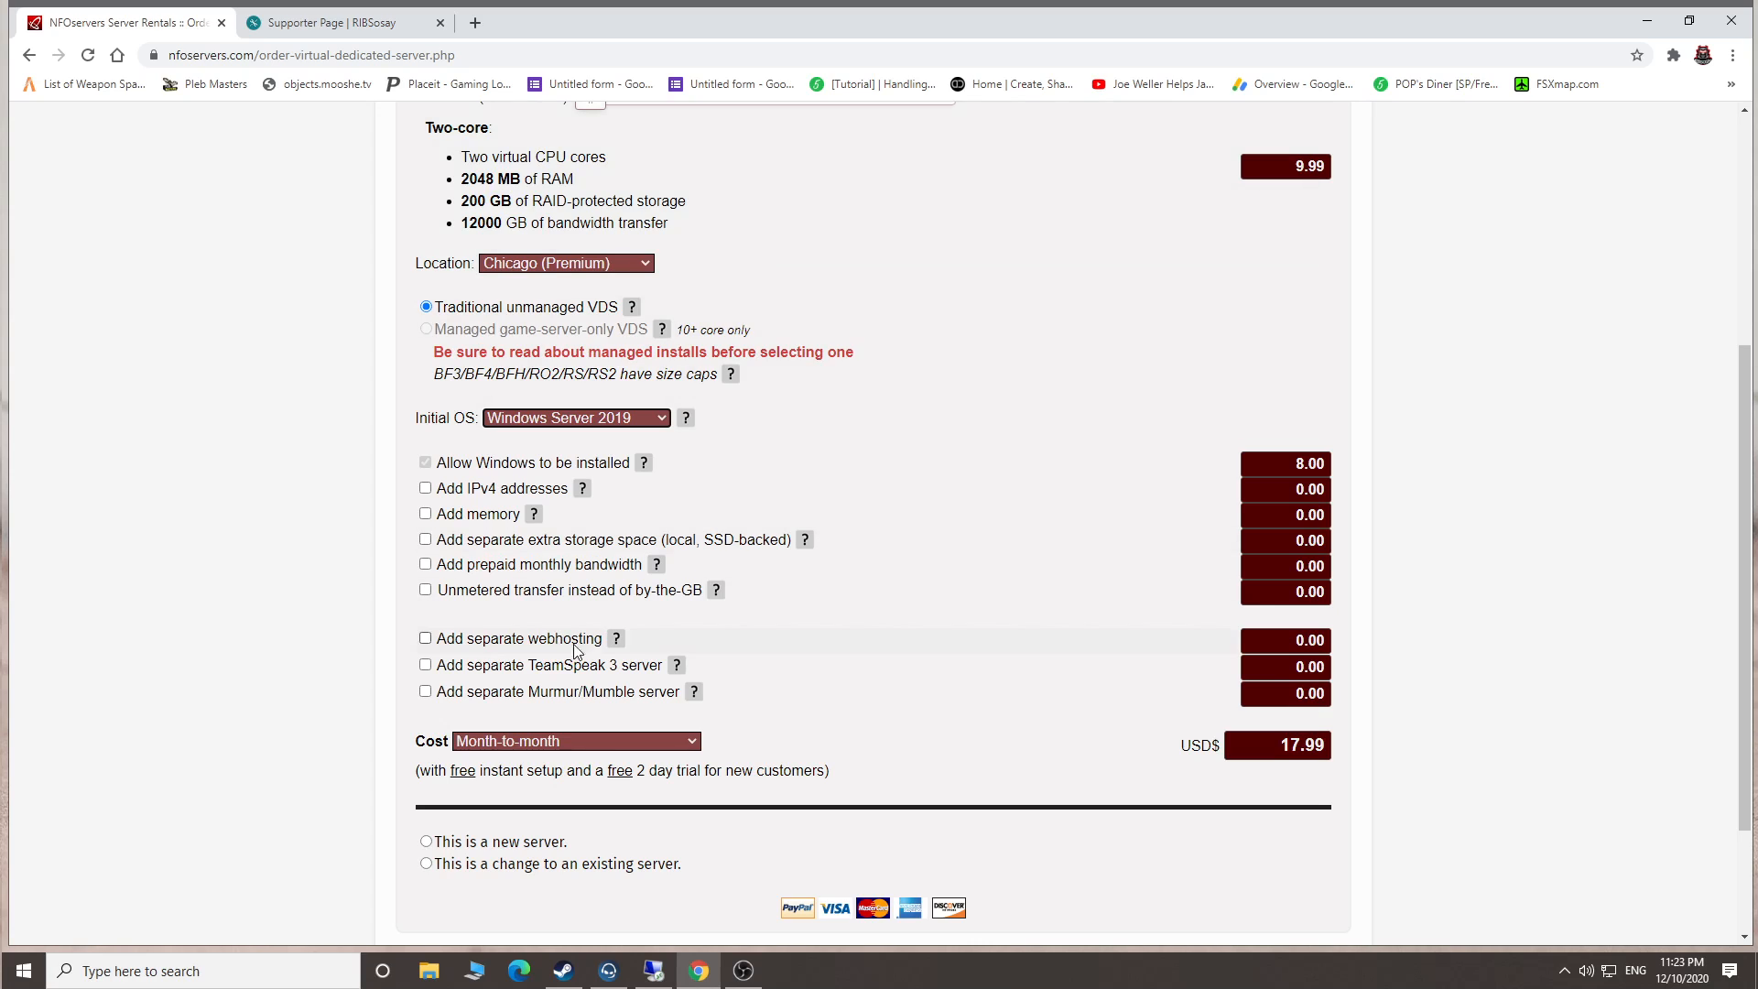
pyautogui.scroll(1, 661, 560)
pyautogui.scroll(1, 659, 559)
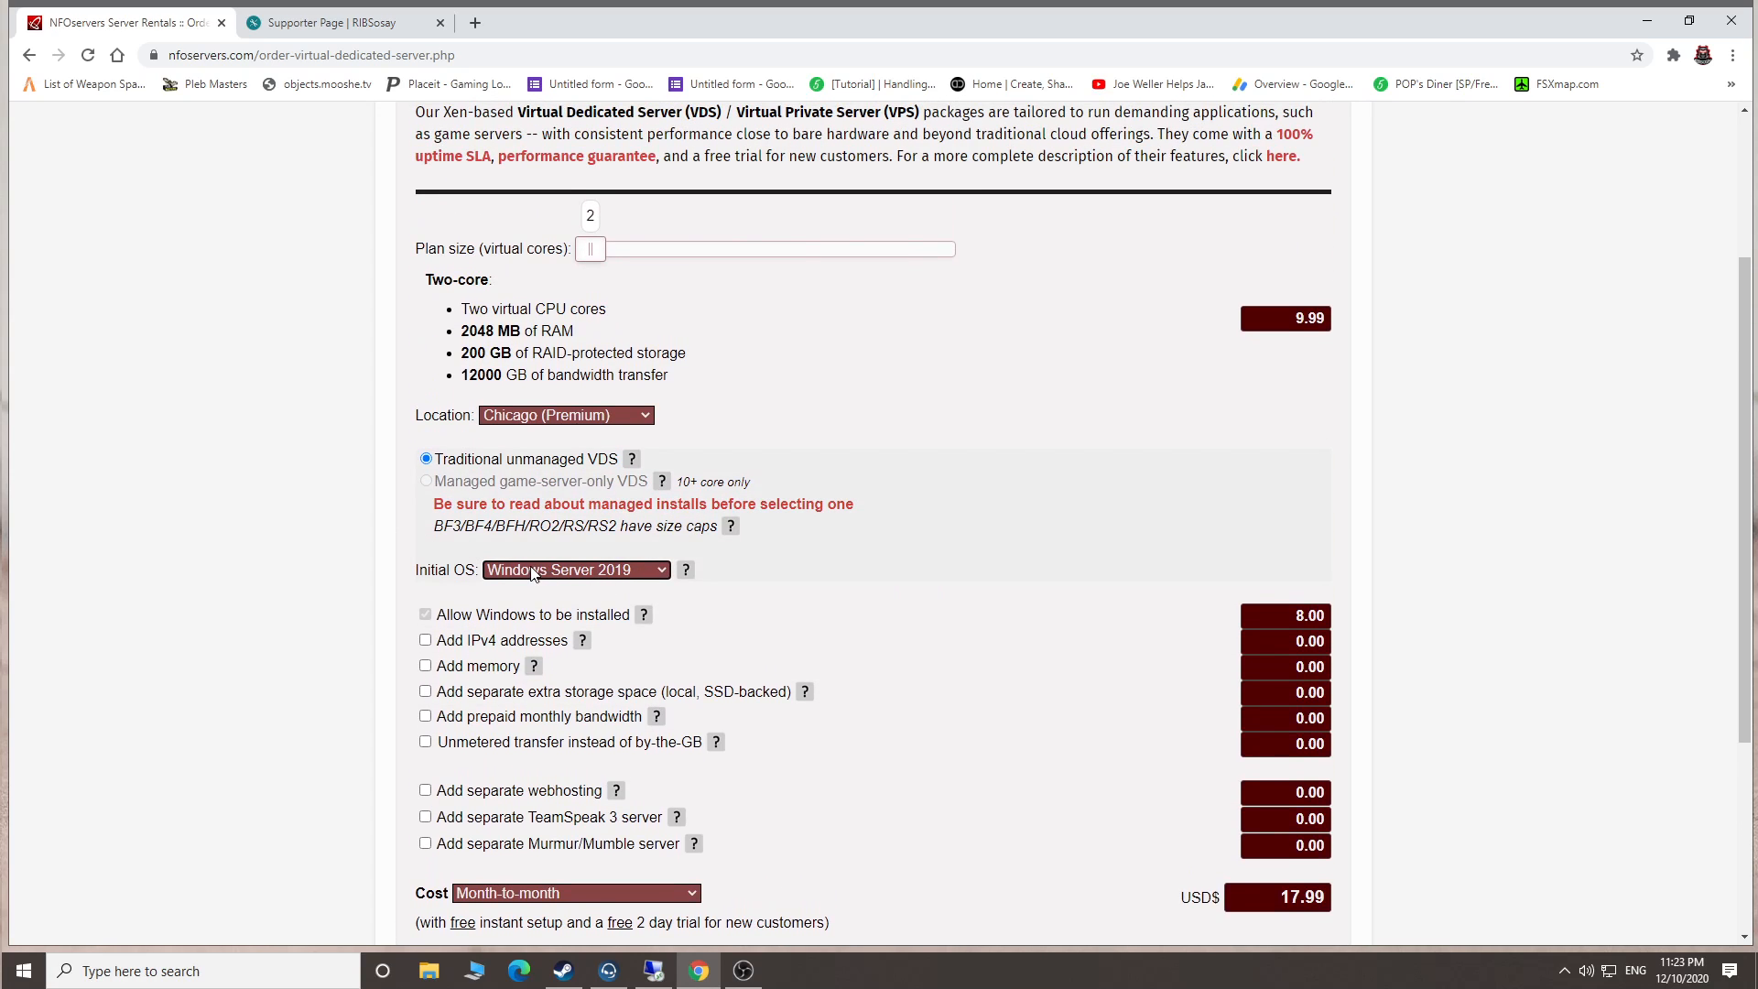
# Mark the order as a new server and enter gfdgd as the server identifier.
pyautogui.scroll(-2, 565, 893)
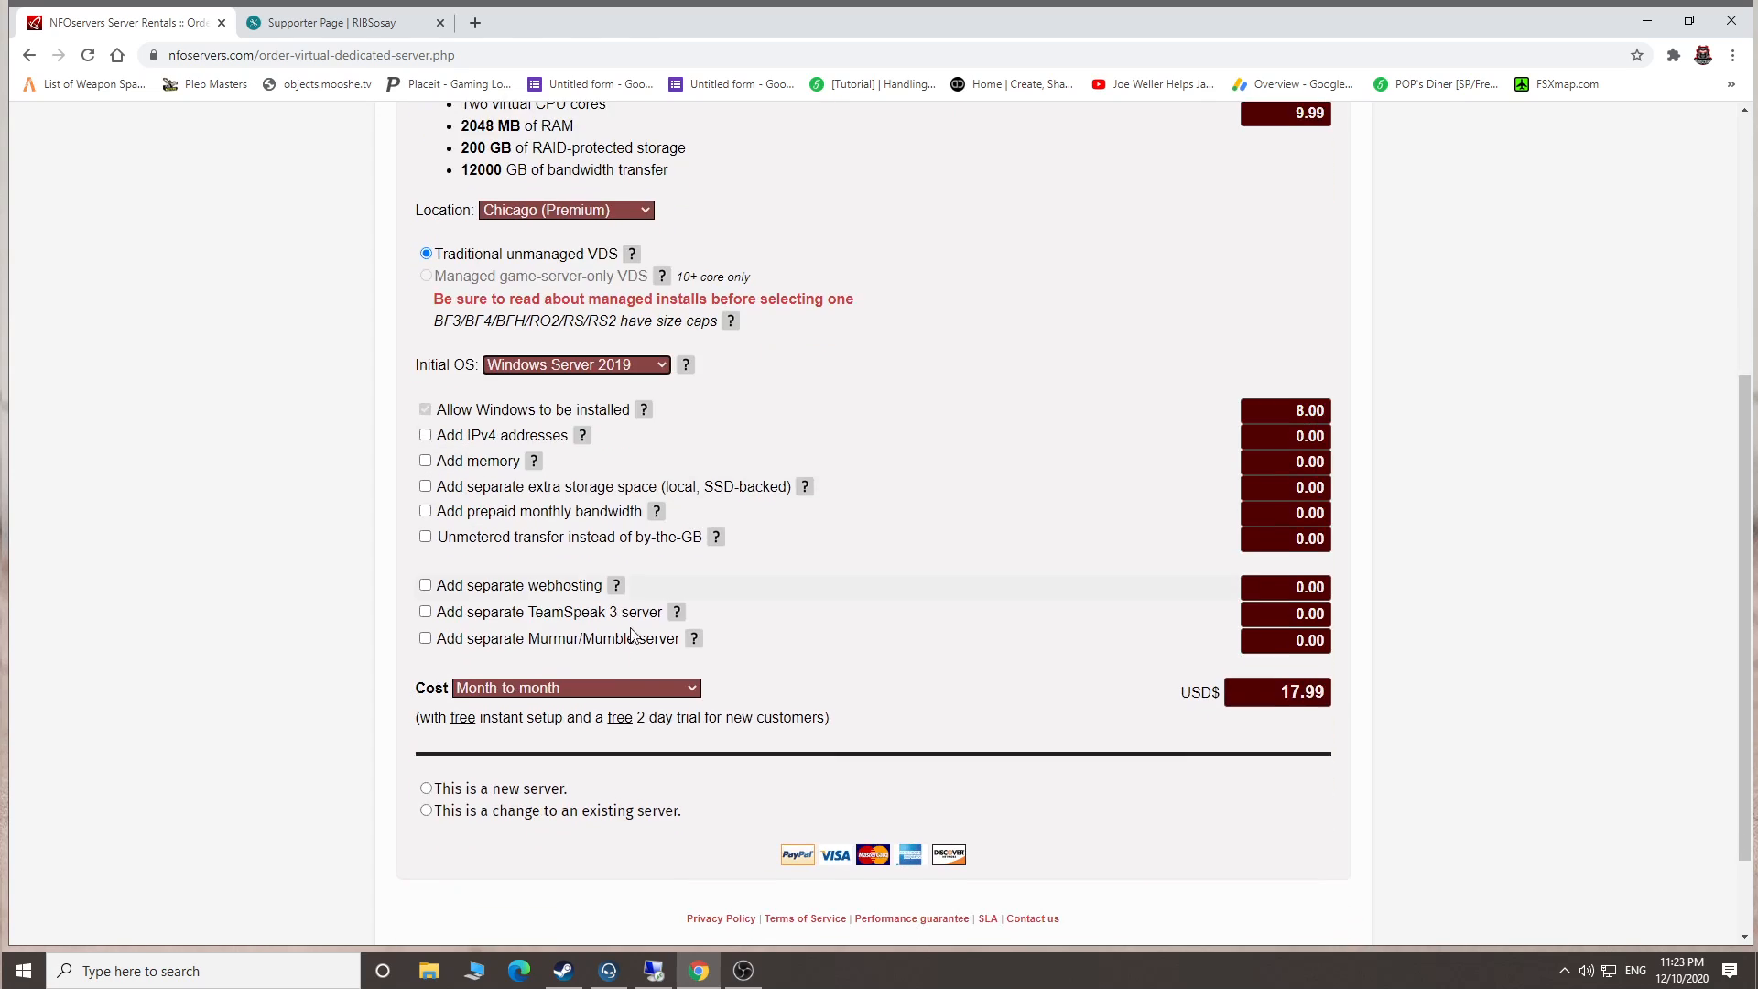
pyautogui.scroll(-1, 522, 769)
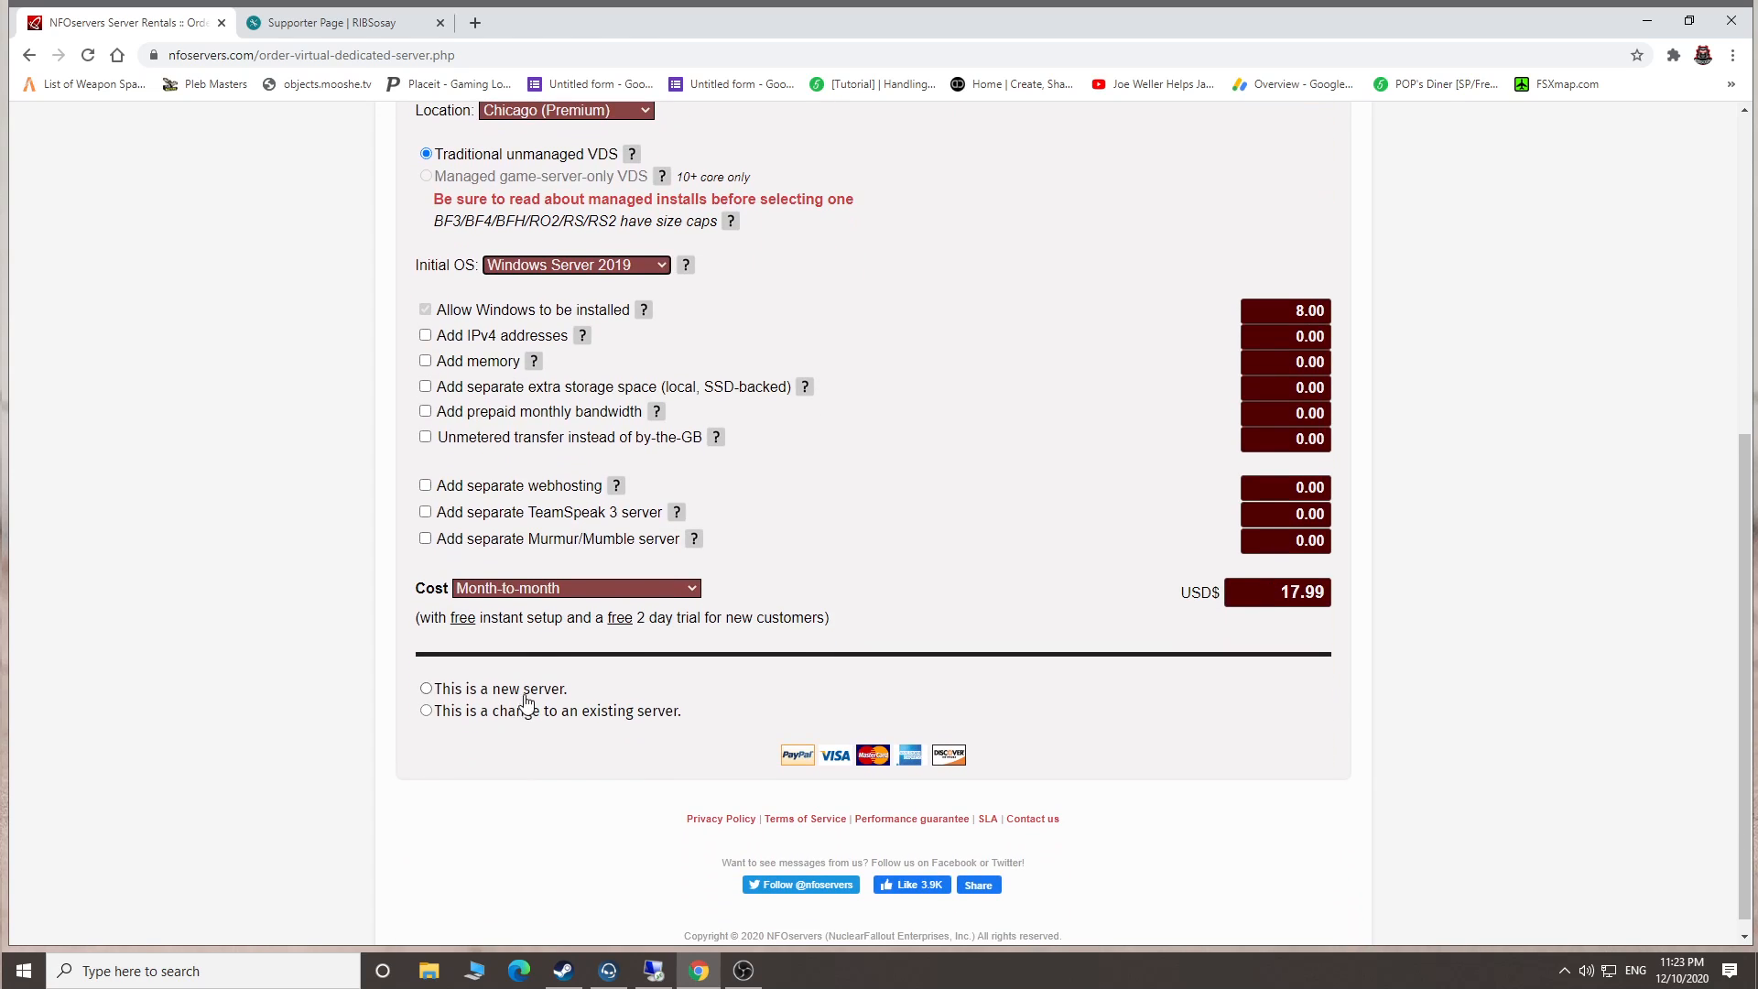
pyautogui.click(529, 694)
pyautogui.click(731, 767)
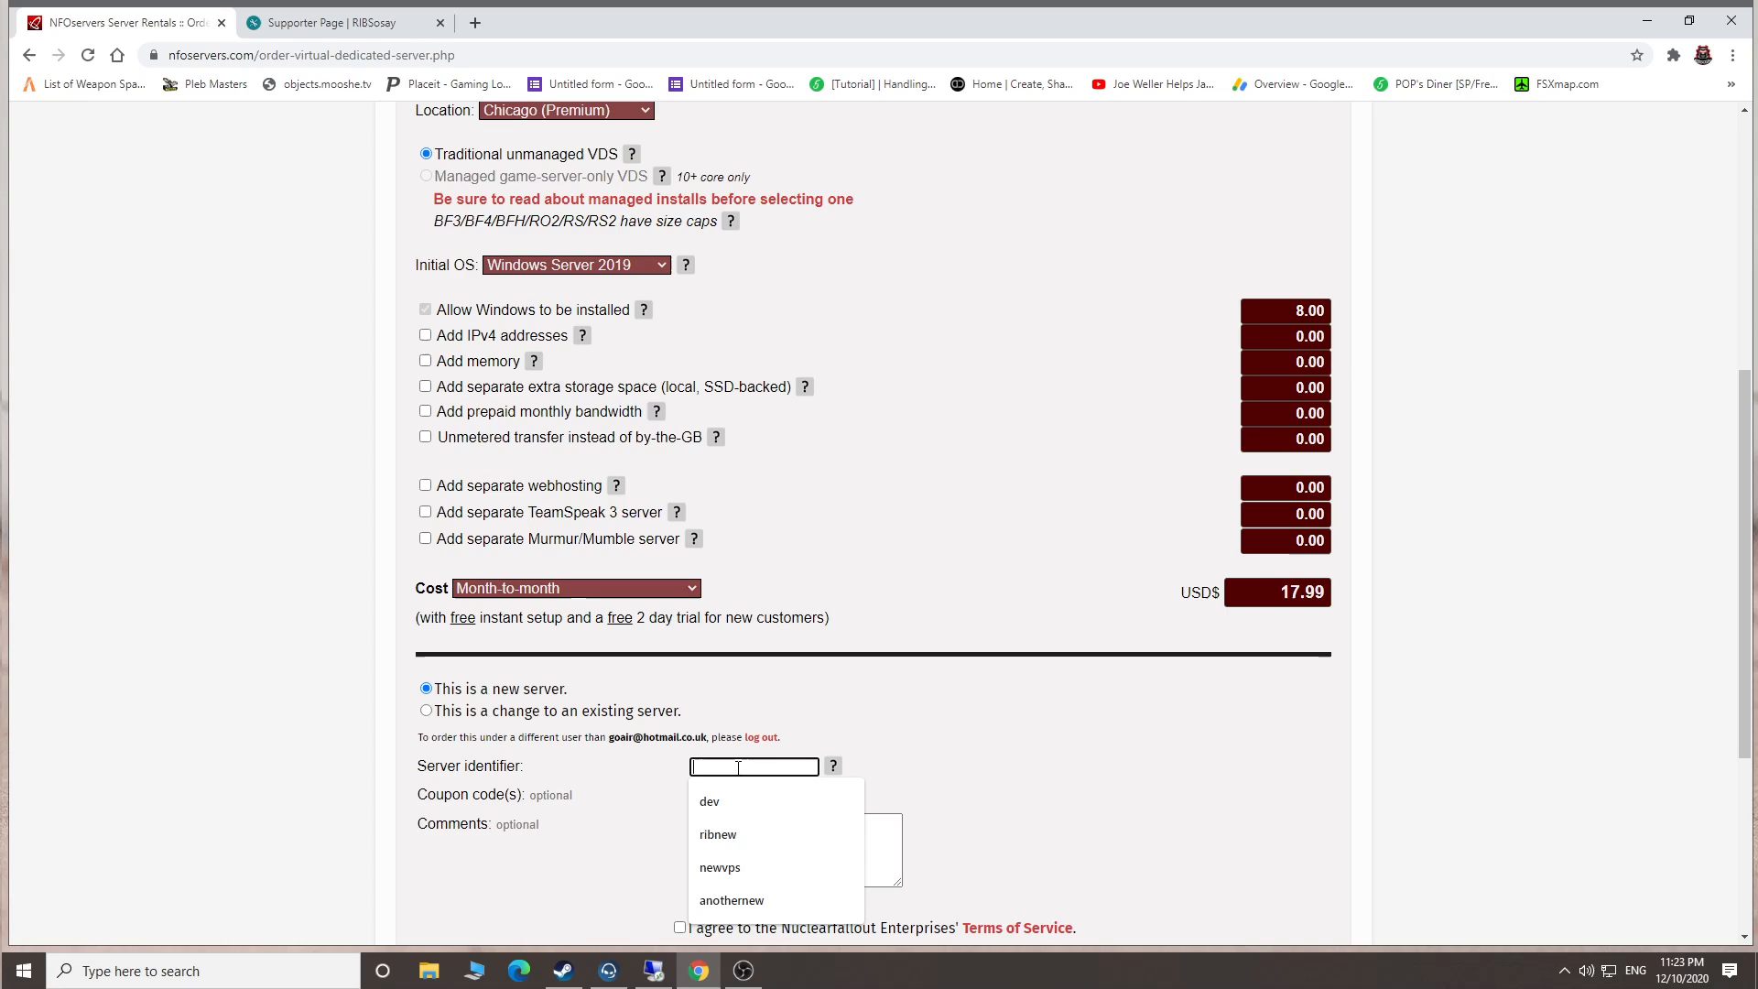
pyautogui.write('gfdgd')
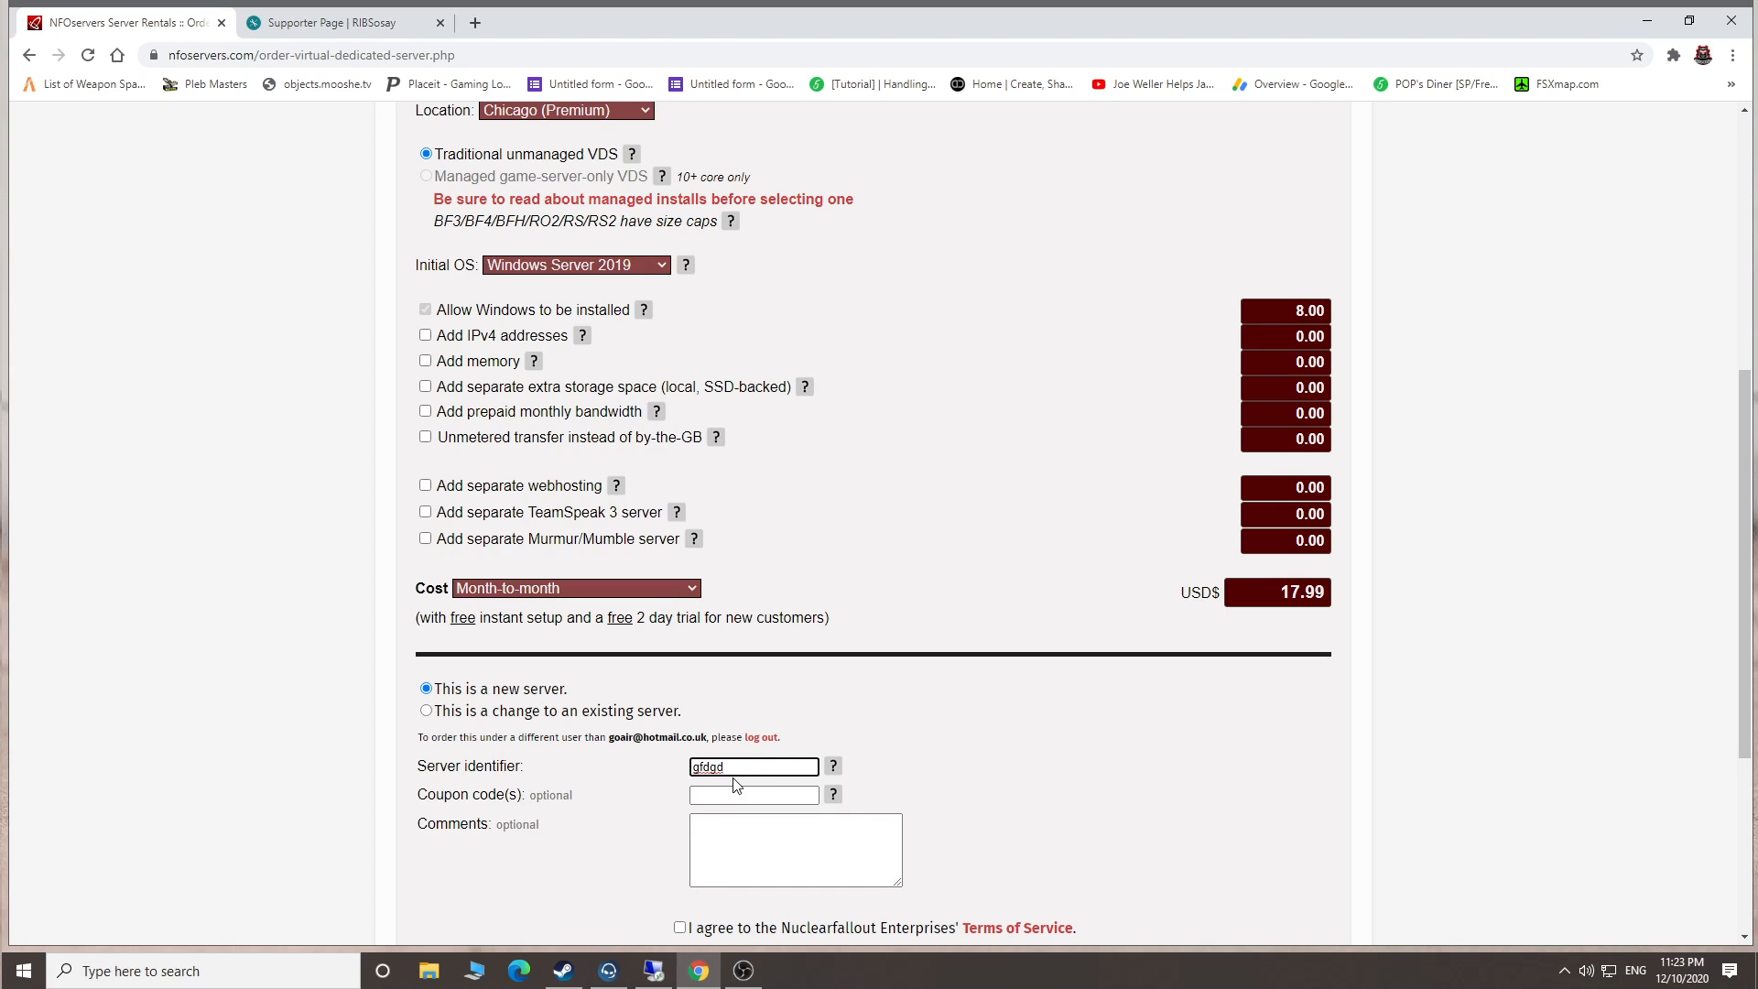
pyautogui.click(734, 839)
pyautogui.scroll(-1, 727, 790)
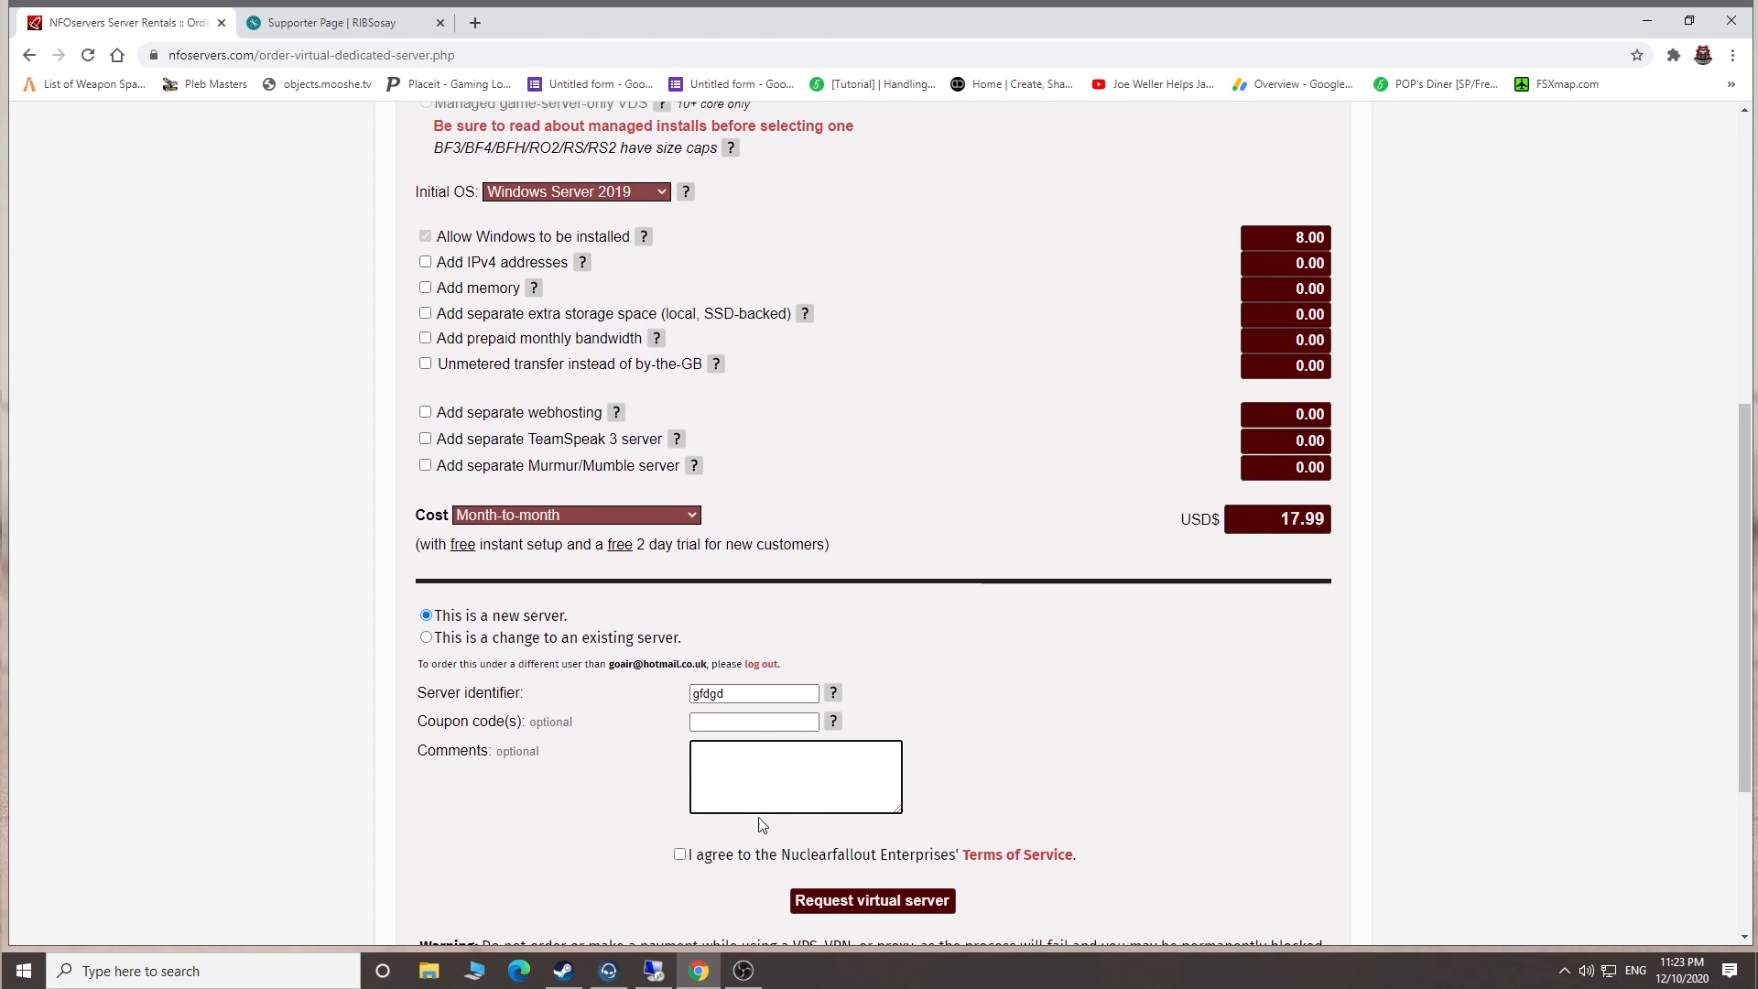
pyautogui.scroll(4, 705, 816)
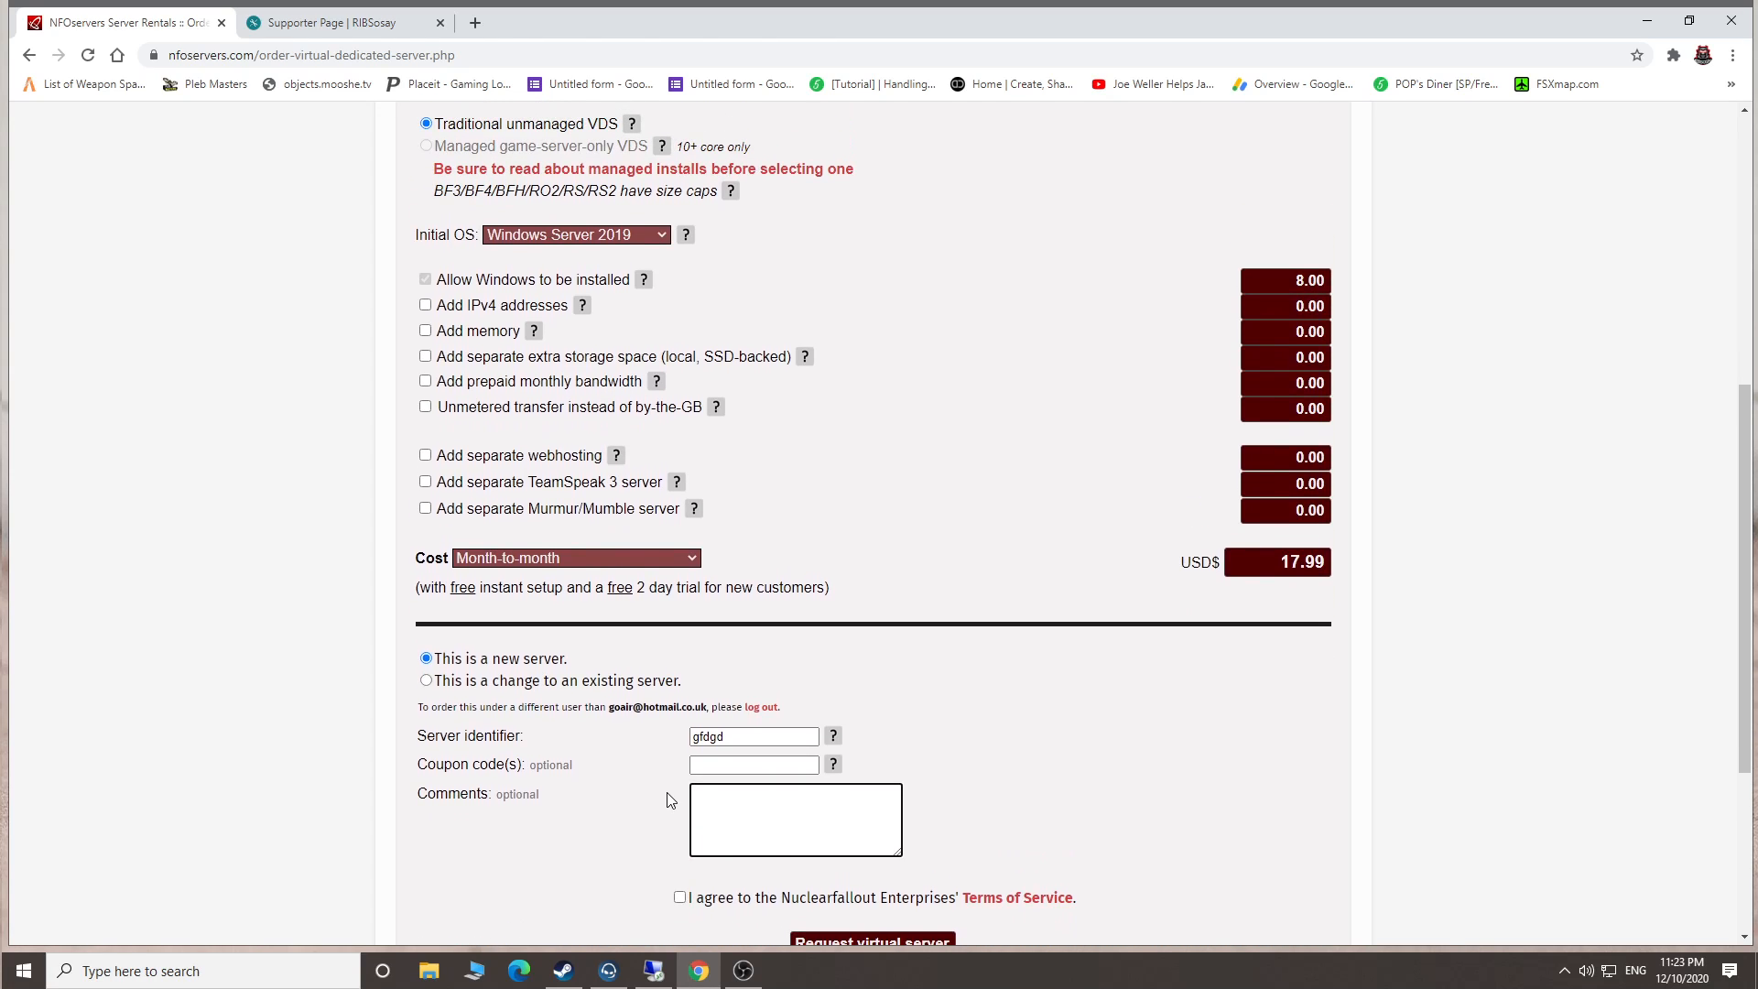
pyautogui.scroll(3, 667, 792)
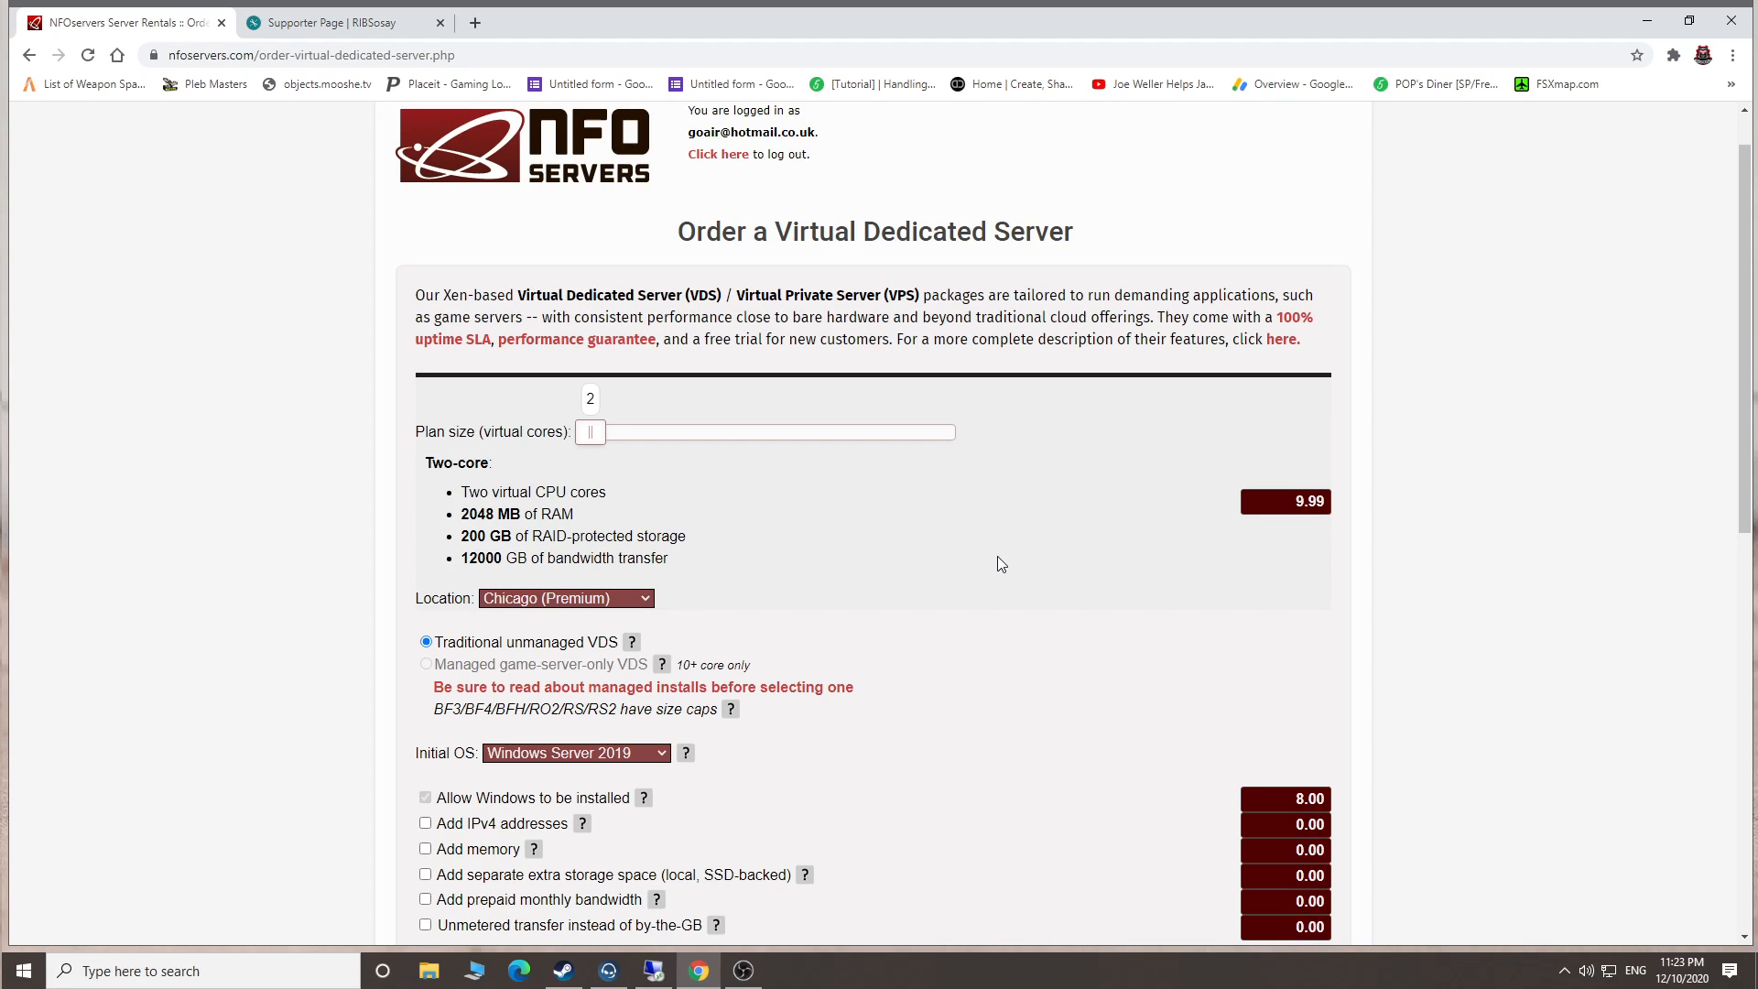
pyautogui.scroll(1, 921, 255)
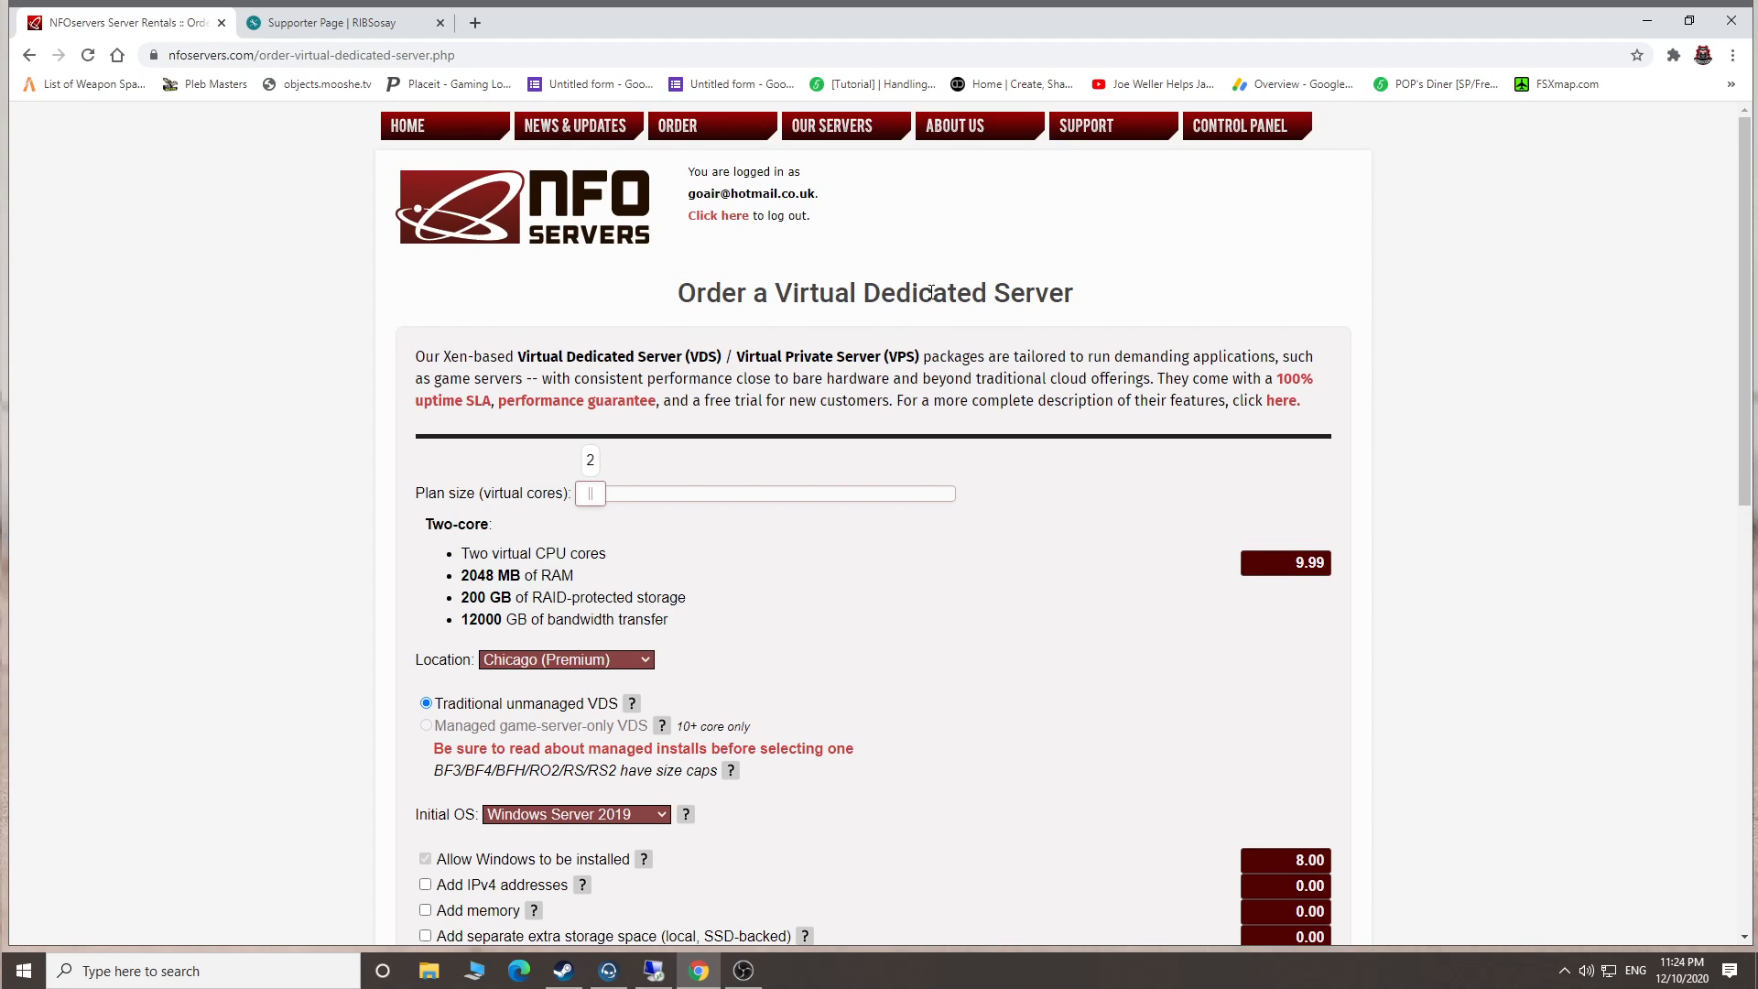
pyautogui.scroll(-1, 984, 392)
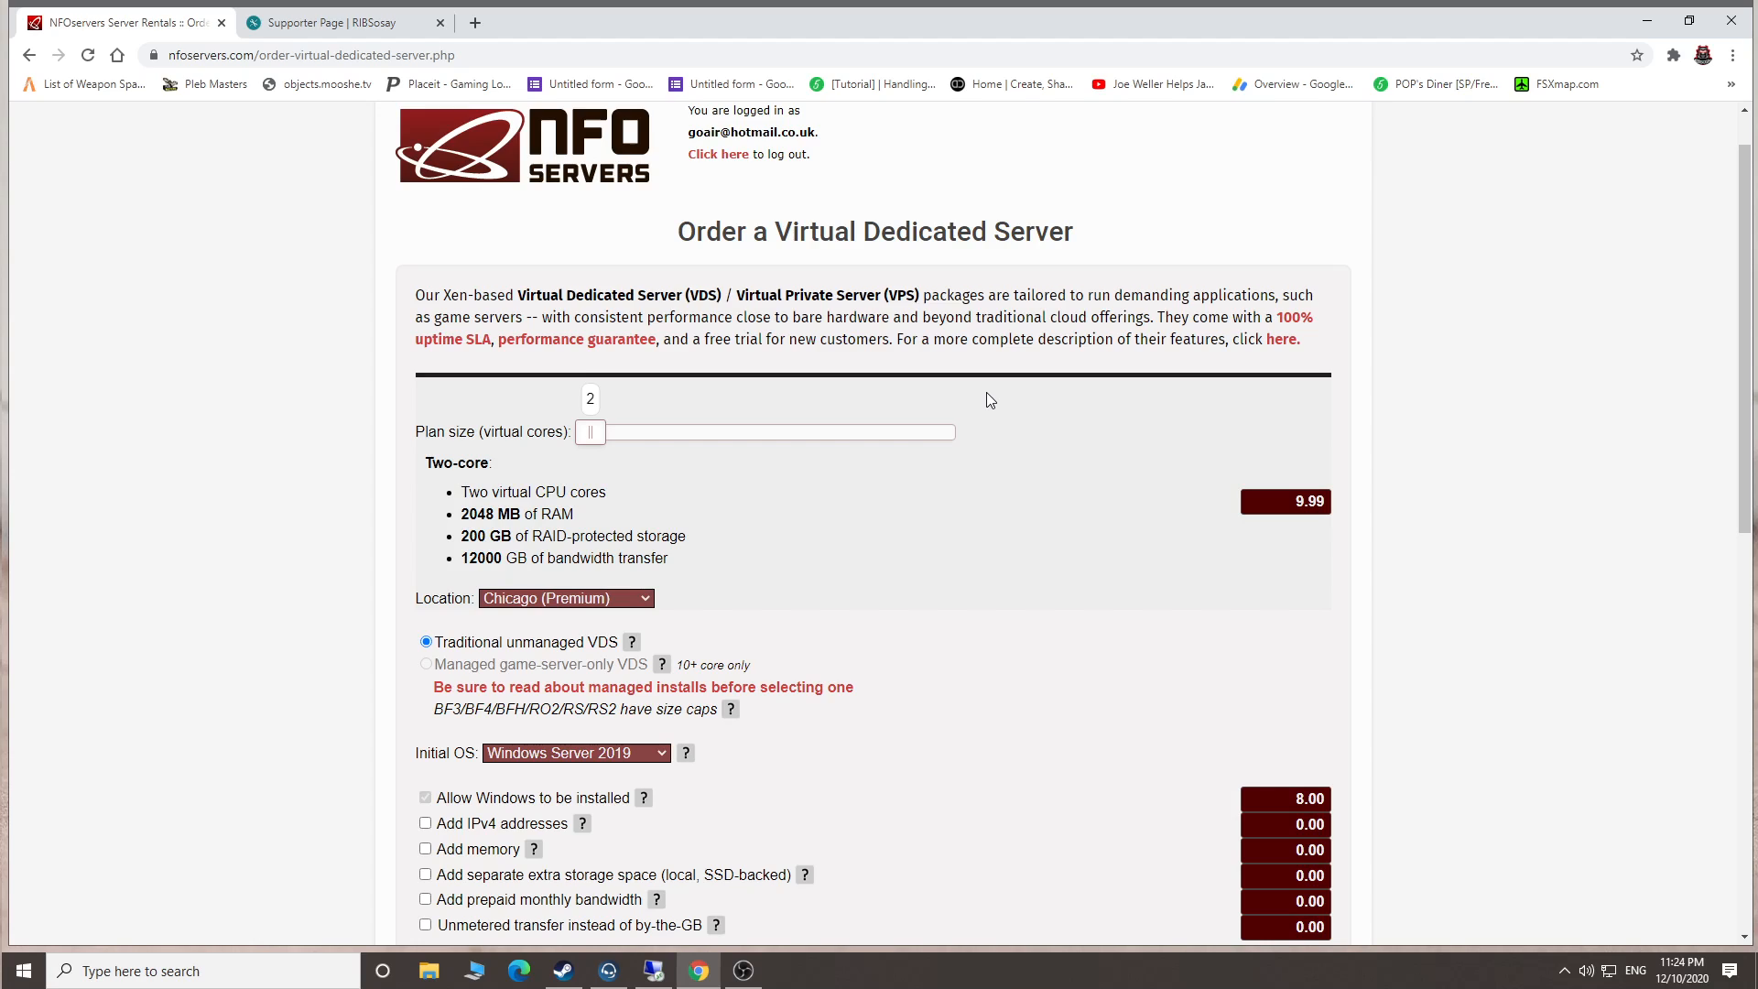
pyautogui.scroll(1, 986, 399)
pyautogui.scroll(-1, 1052, 349)
pyautogui.scroll(-1, 1053, 348)
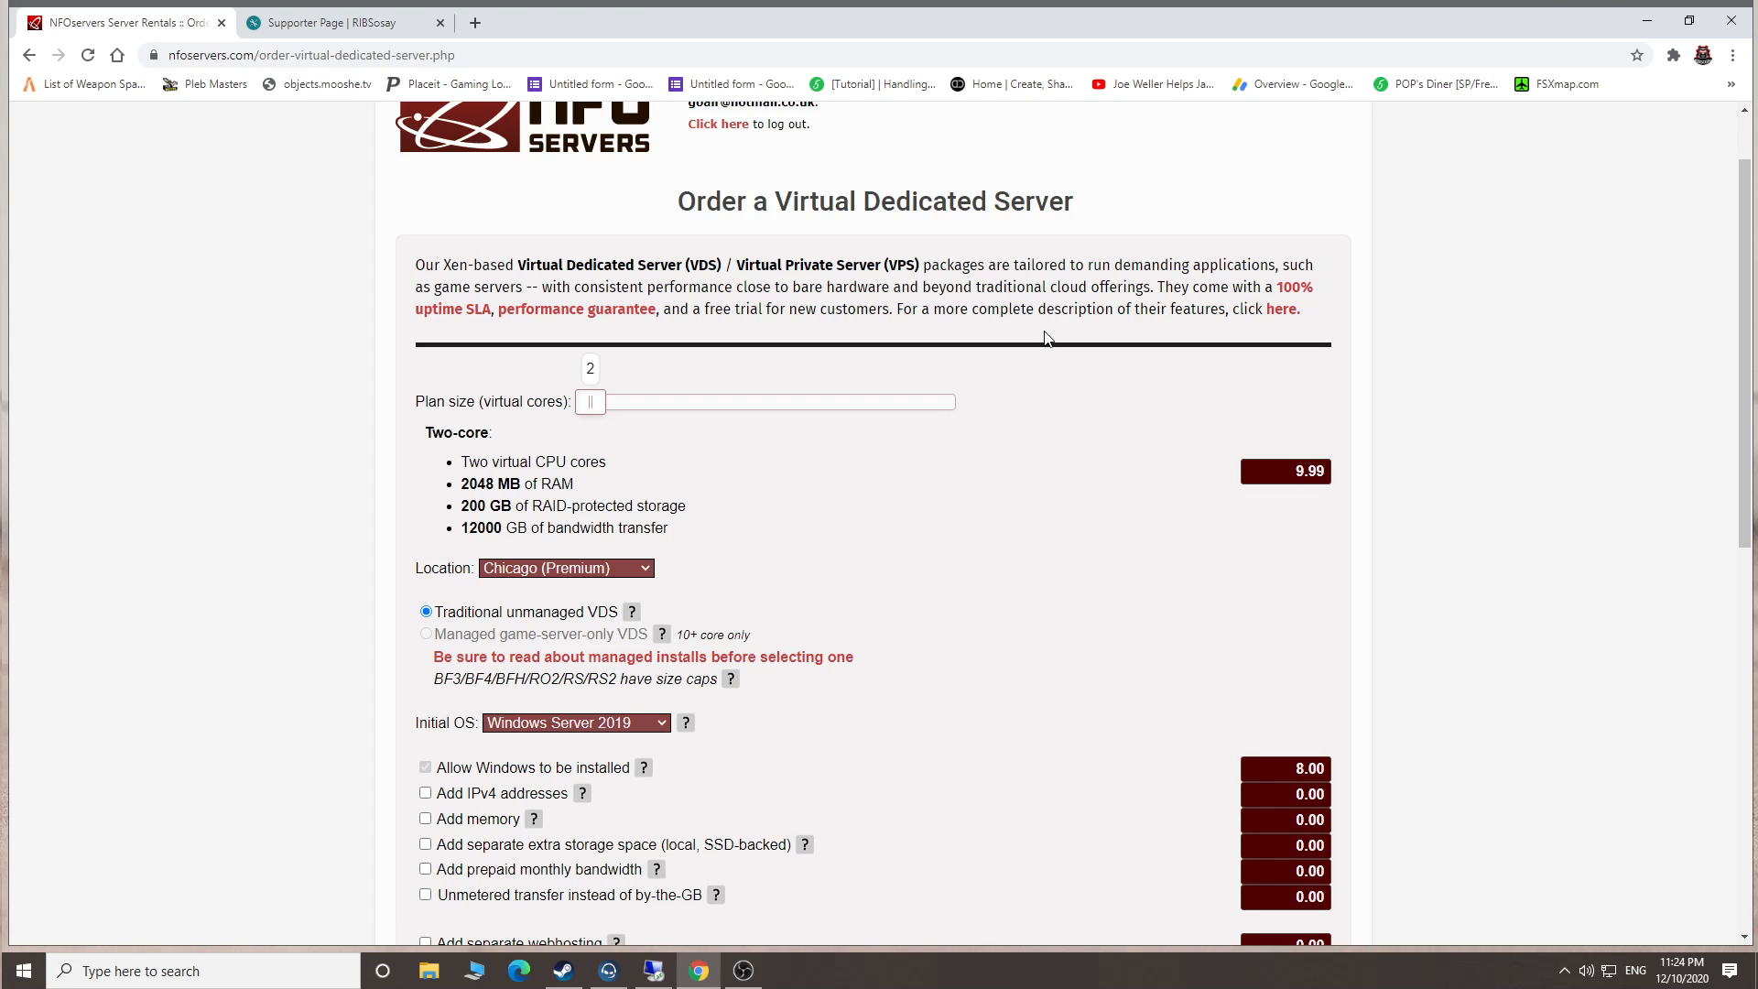
# Minimize the browser and close the Remote Desktop session that is still running.
pyautogui.click(1647, 20)
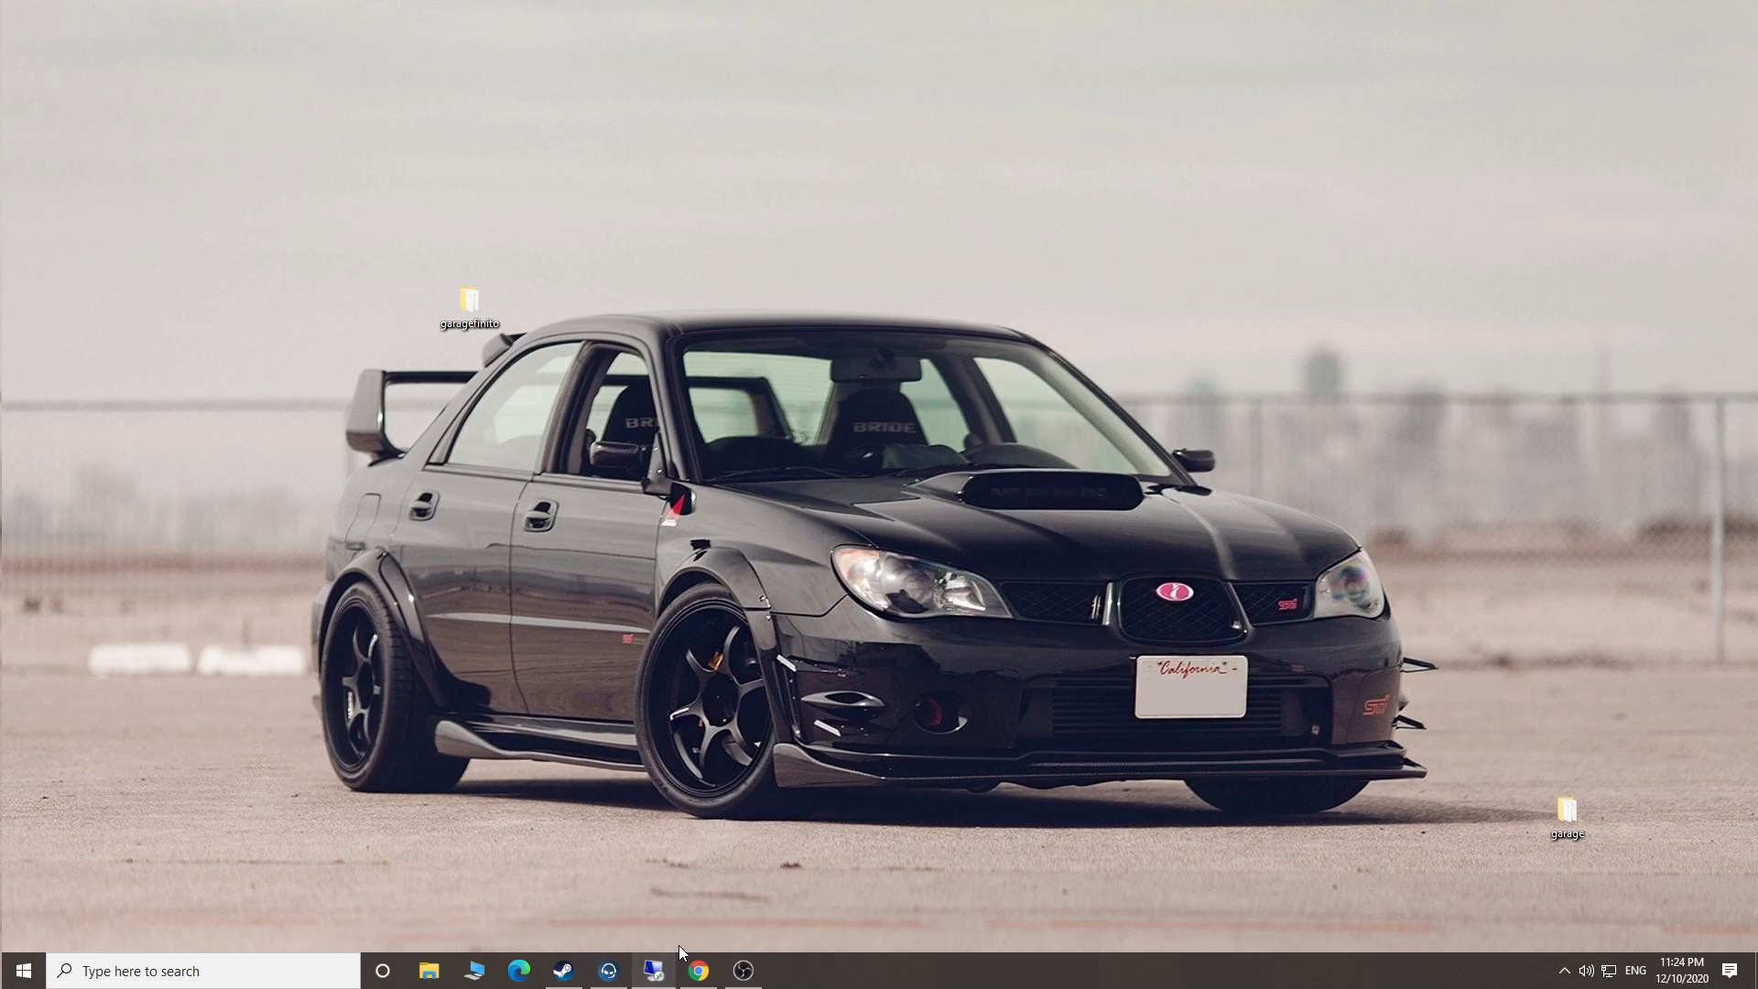
pyautogui.rightClick(657, 970)
pyautogui.click(654, 932)
pyautogui.click(923, 522)
# Connect to 185.107.96.158 with Remote Desktop Connection, entering the Administrator password and accepting the untrusted certificate.
pyautogui.click(170, 972)
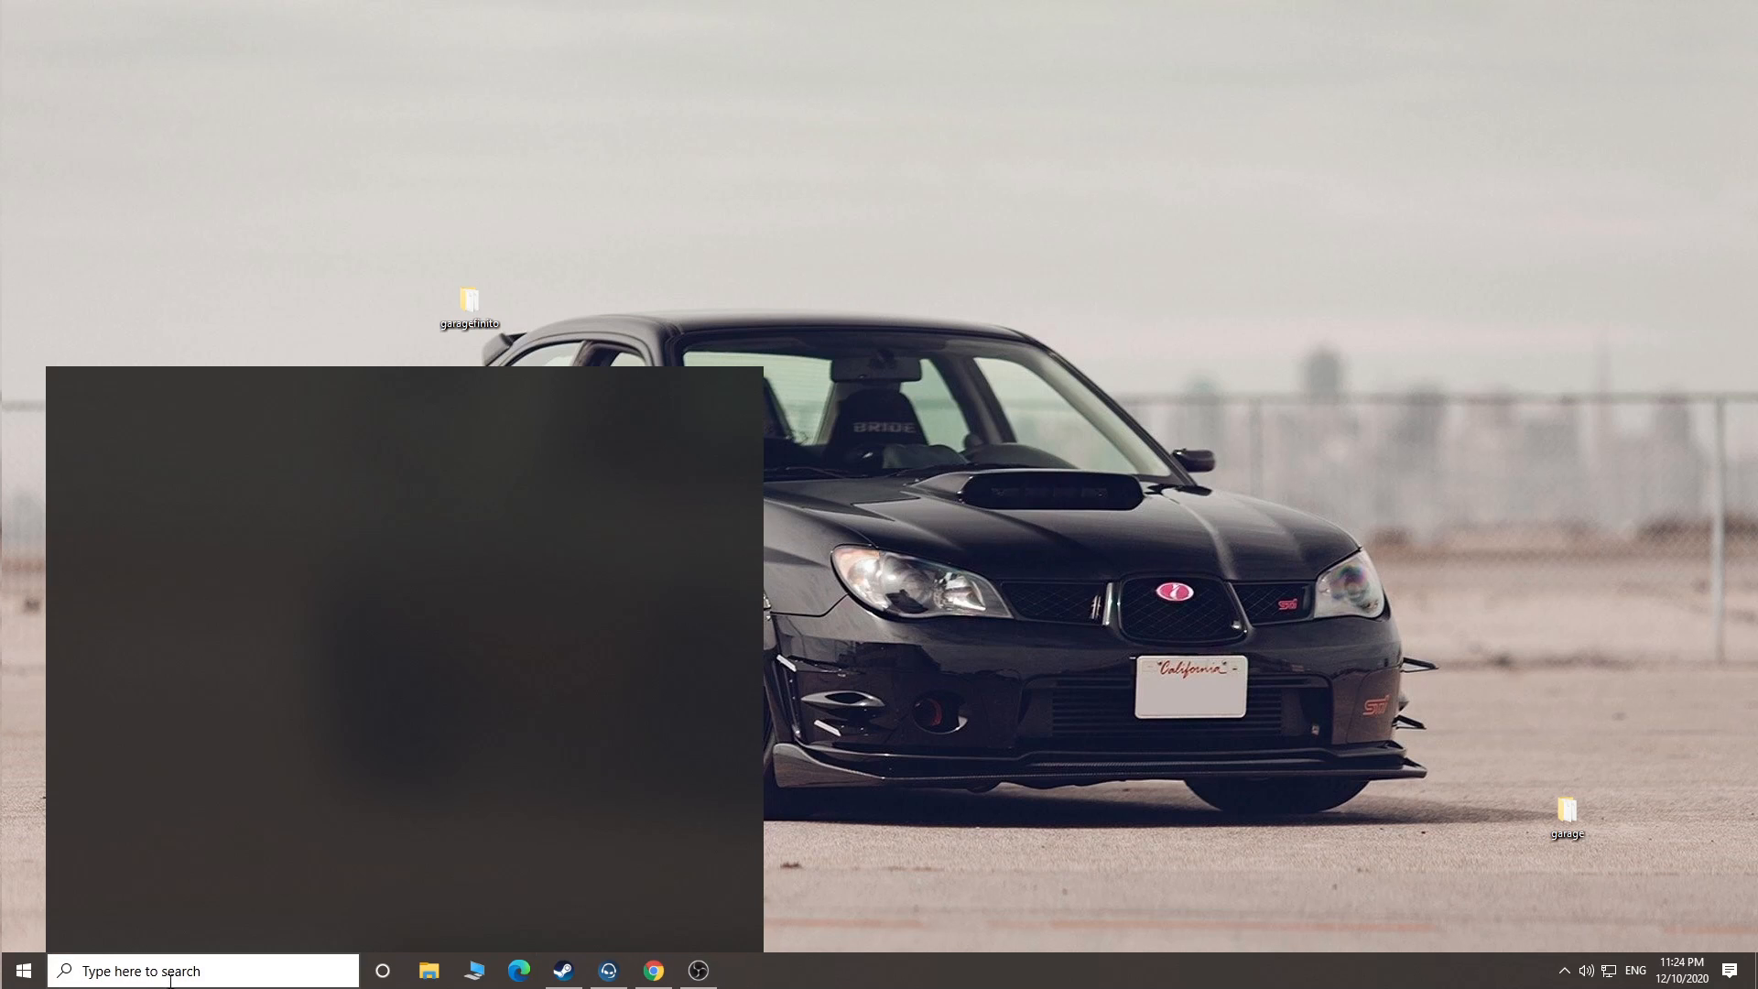
pyautogui.write('re')
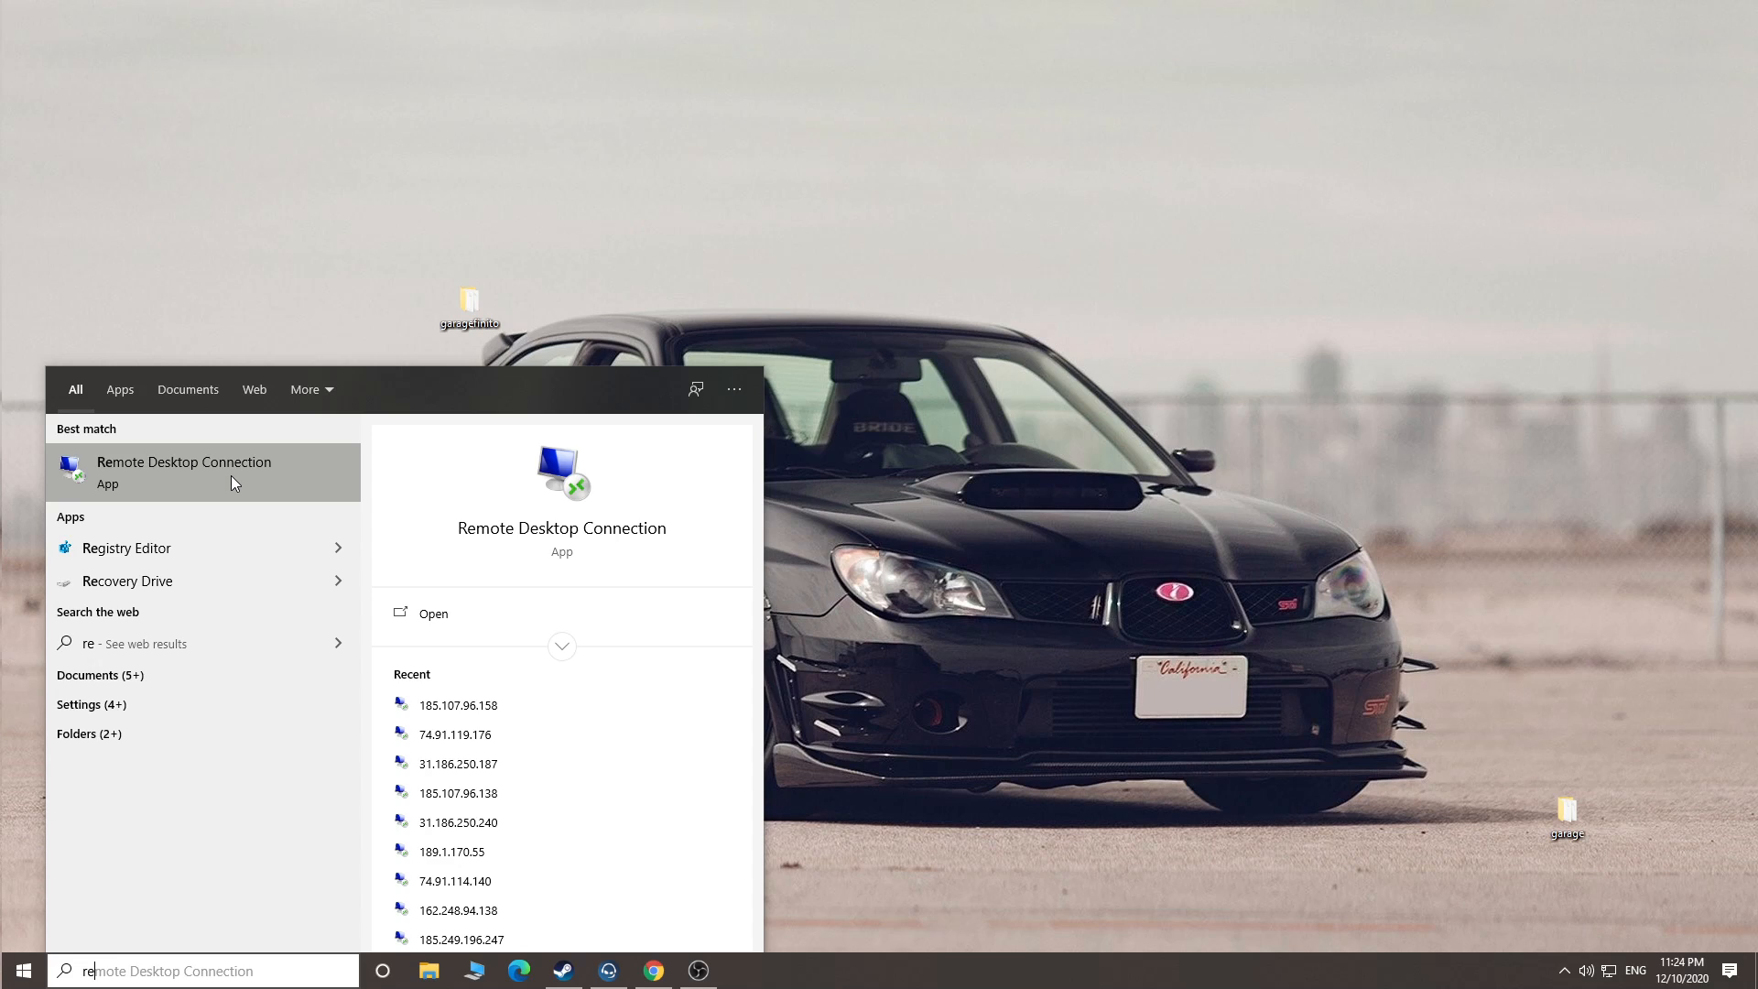
pyautogui.click(232, 475)
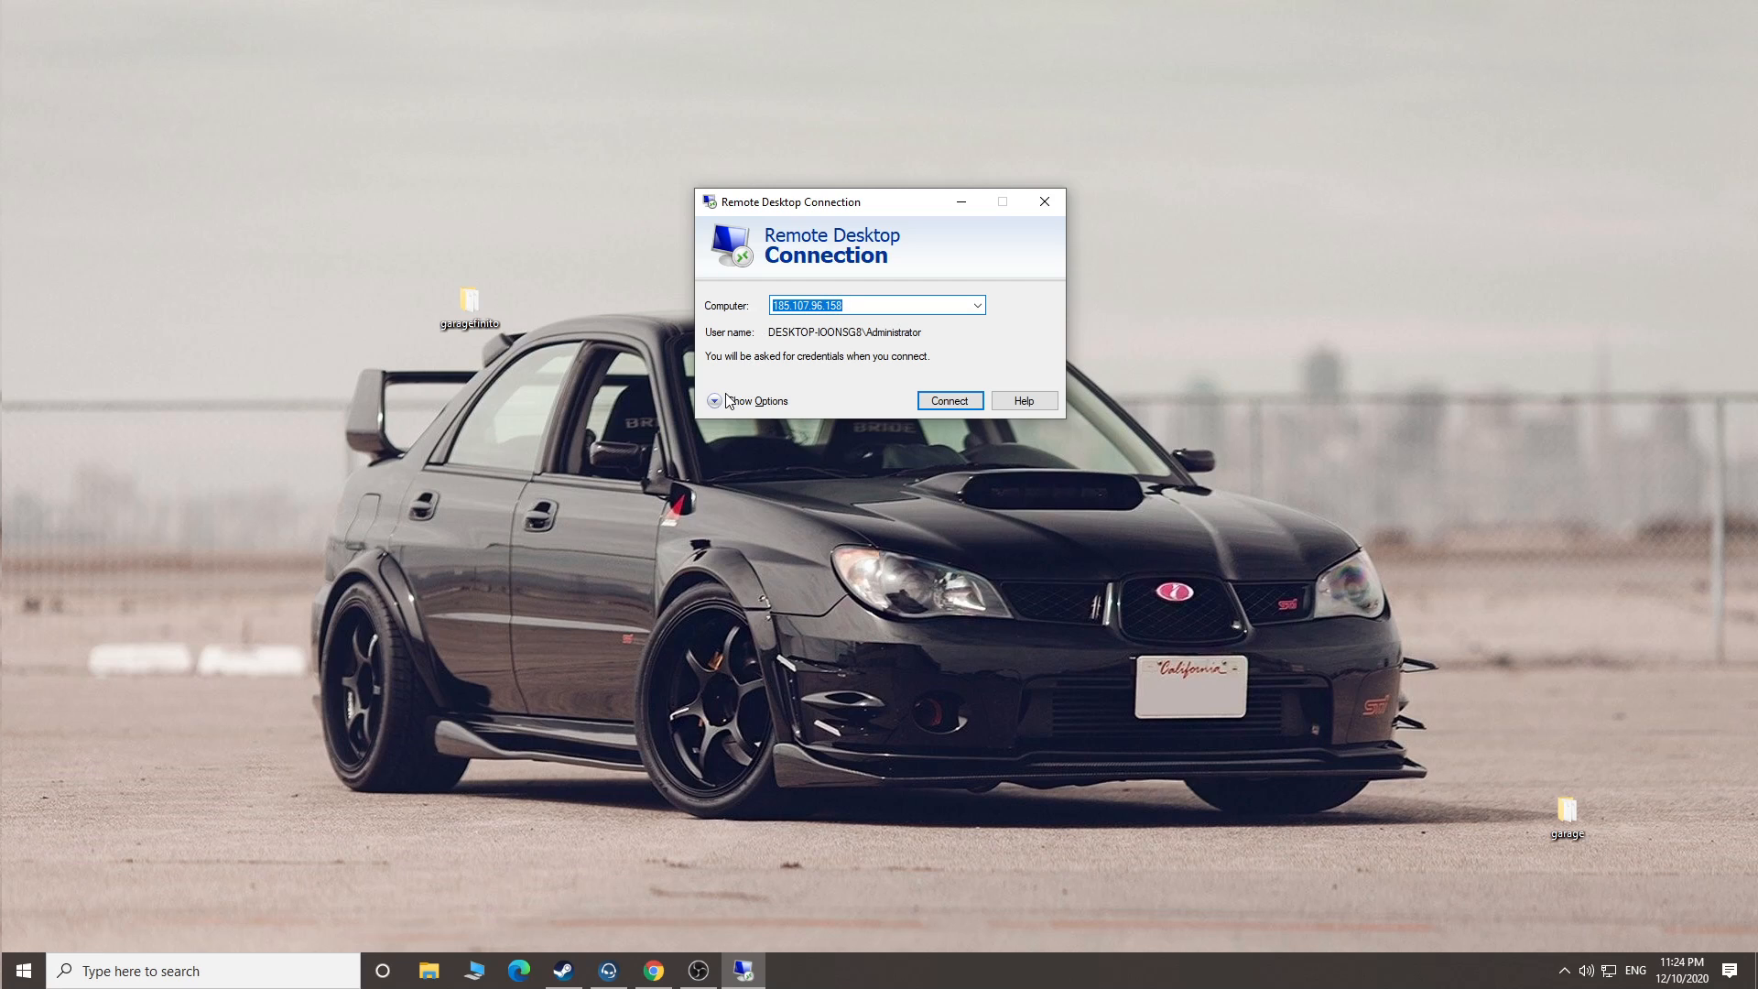
pyautogui.click(943, 400)
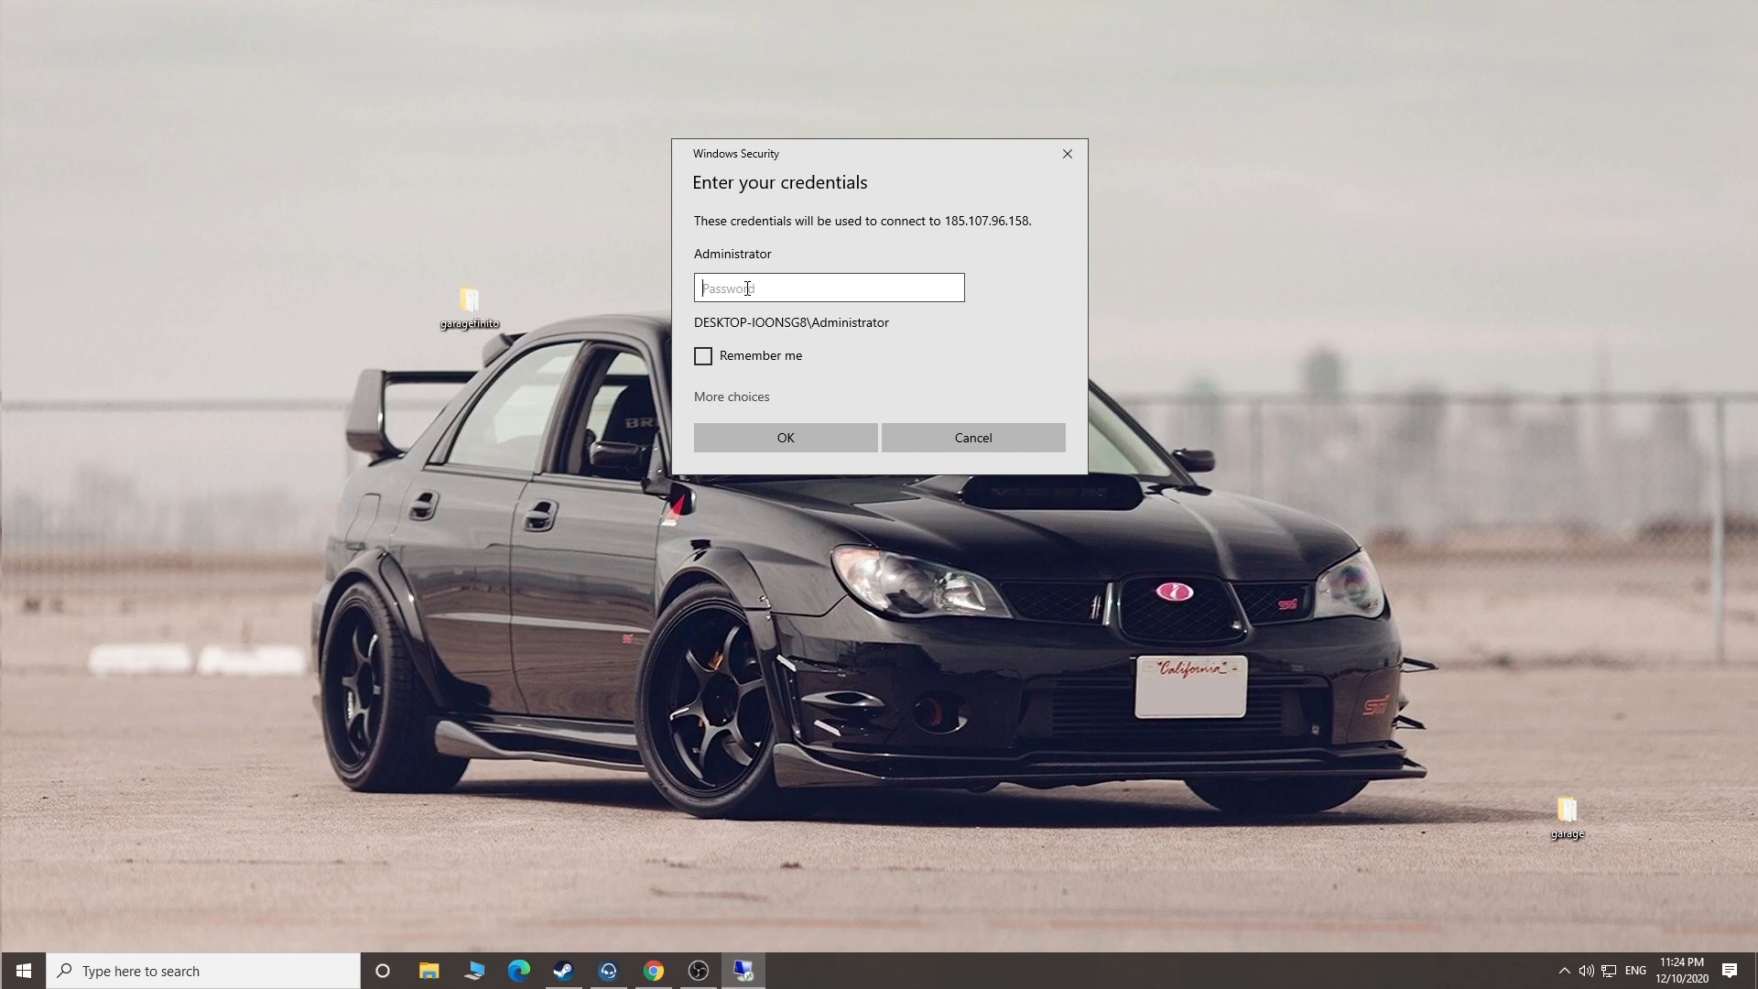
pyautogui.write('••••••••••')
pyautogui.press('Return')
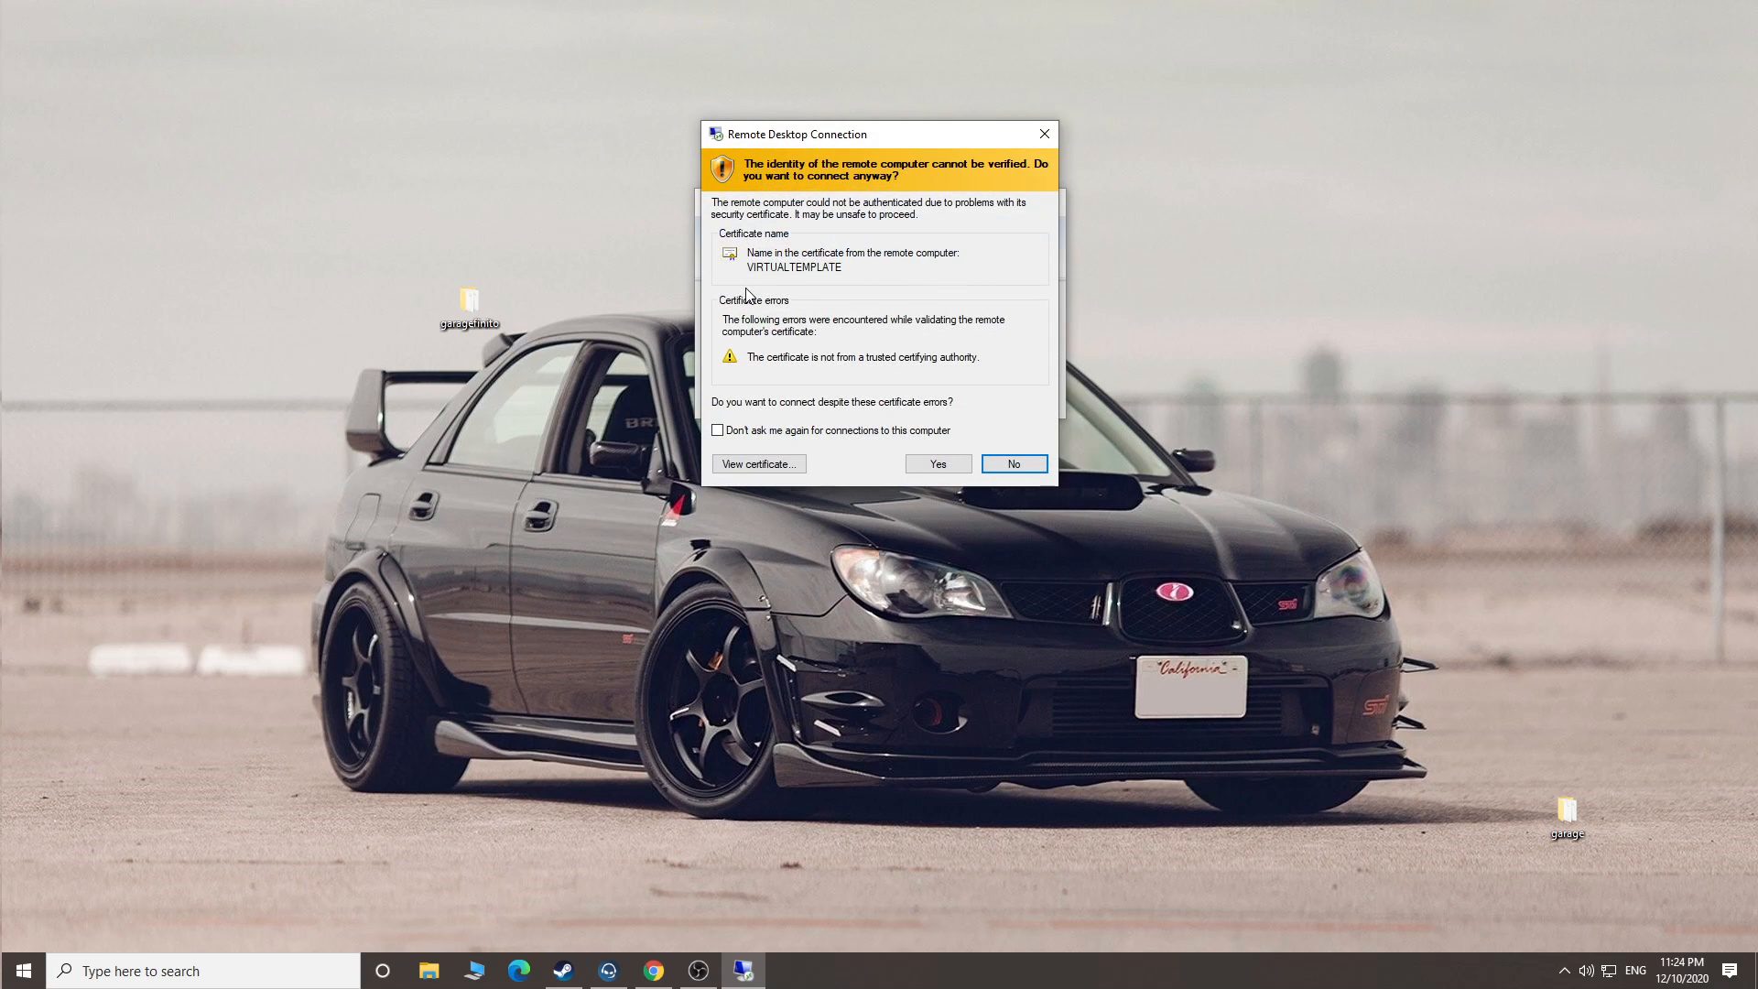
pyautogui.click(932, 464)
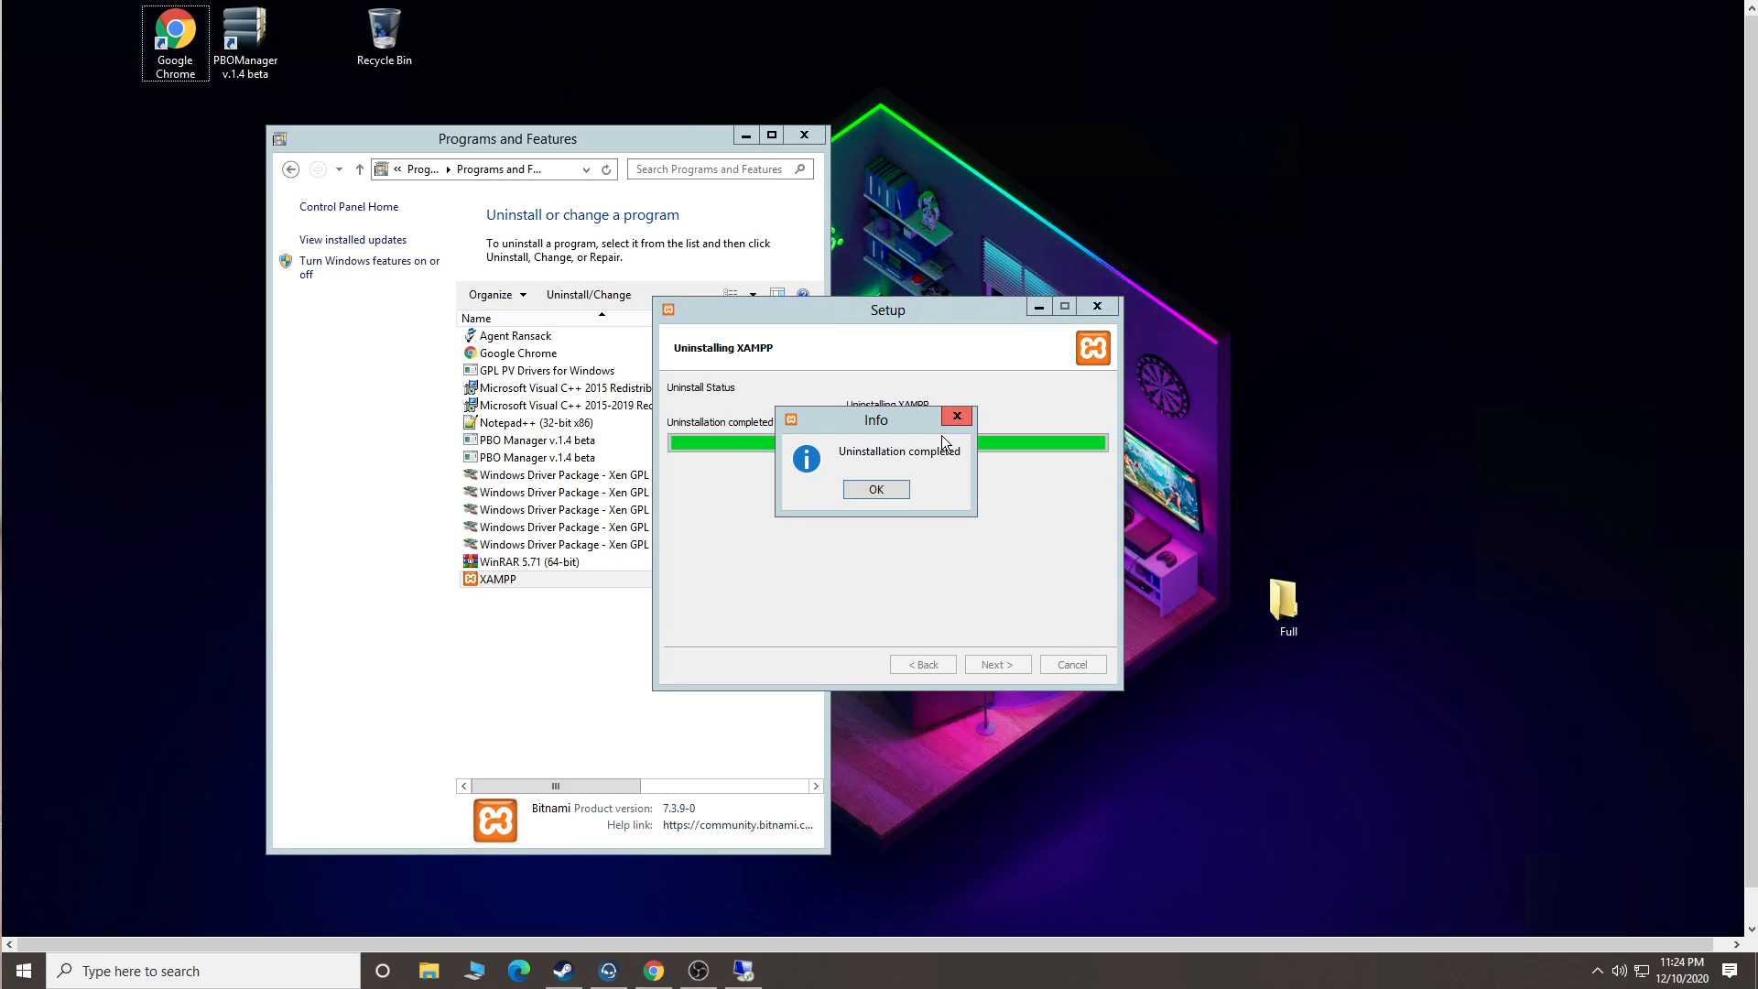
# Dismiss the XAMPP uninstall notice on the remote server and close Programs and Features.
pyautogui.click(877, 492)
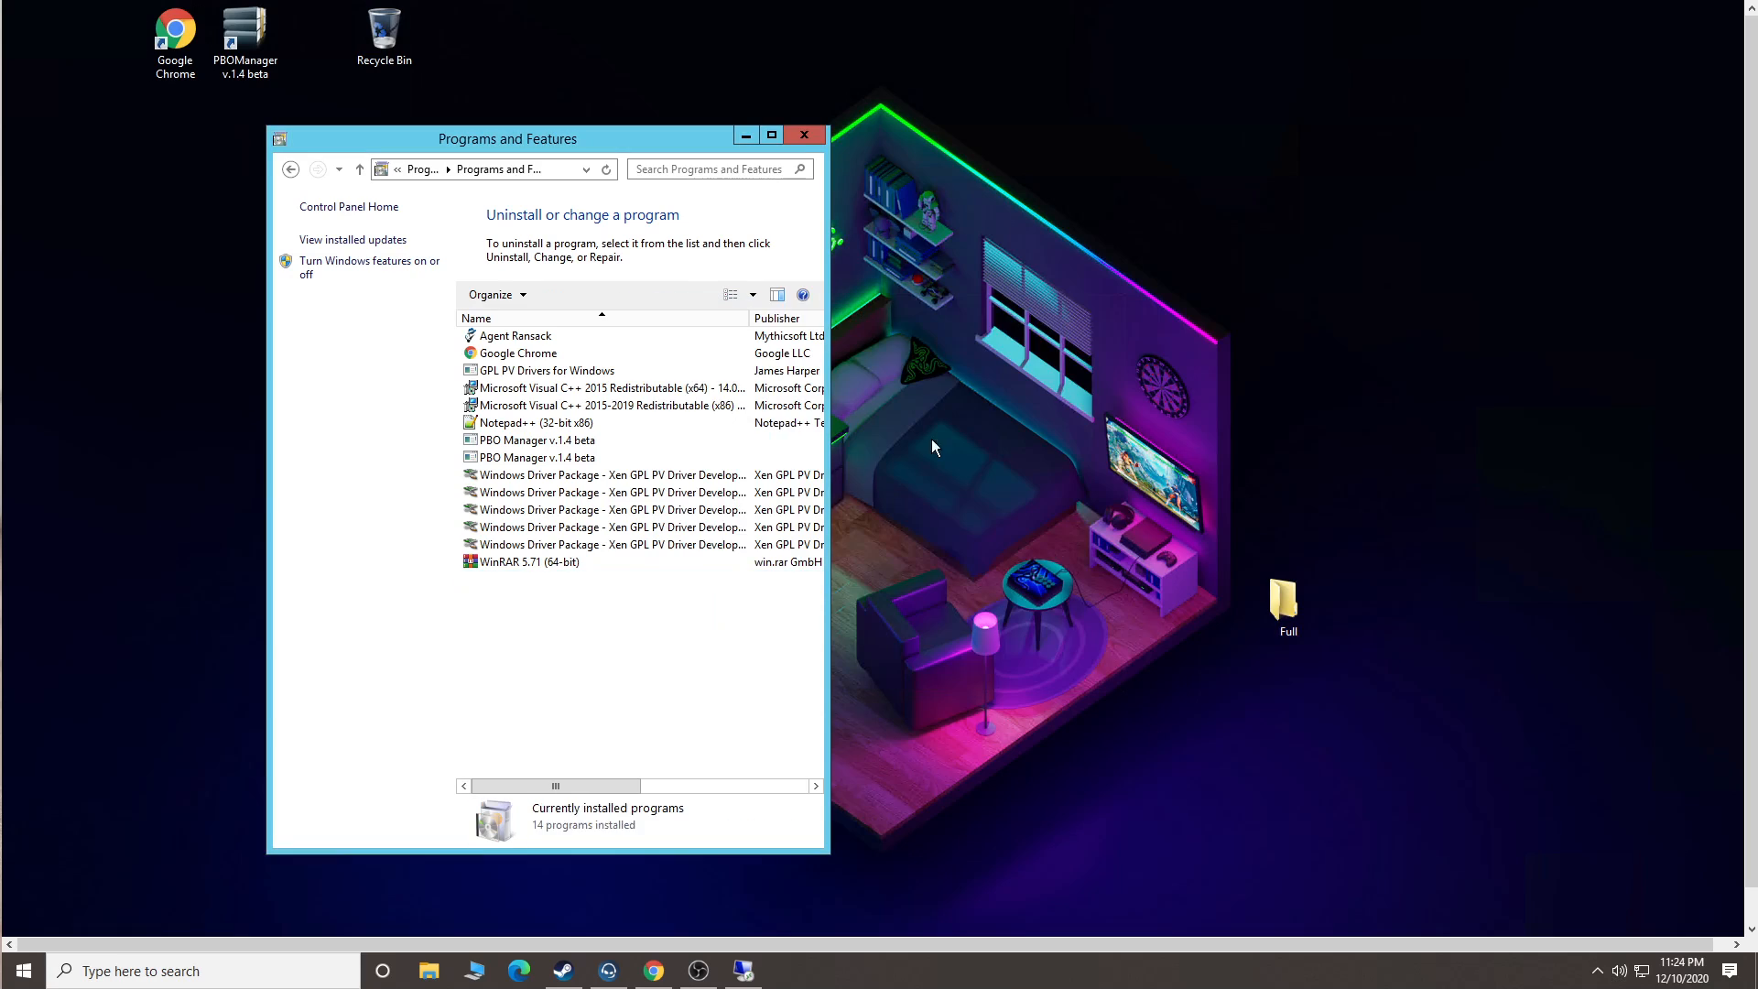
pyautogui.click(803, 137)
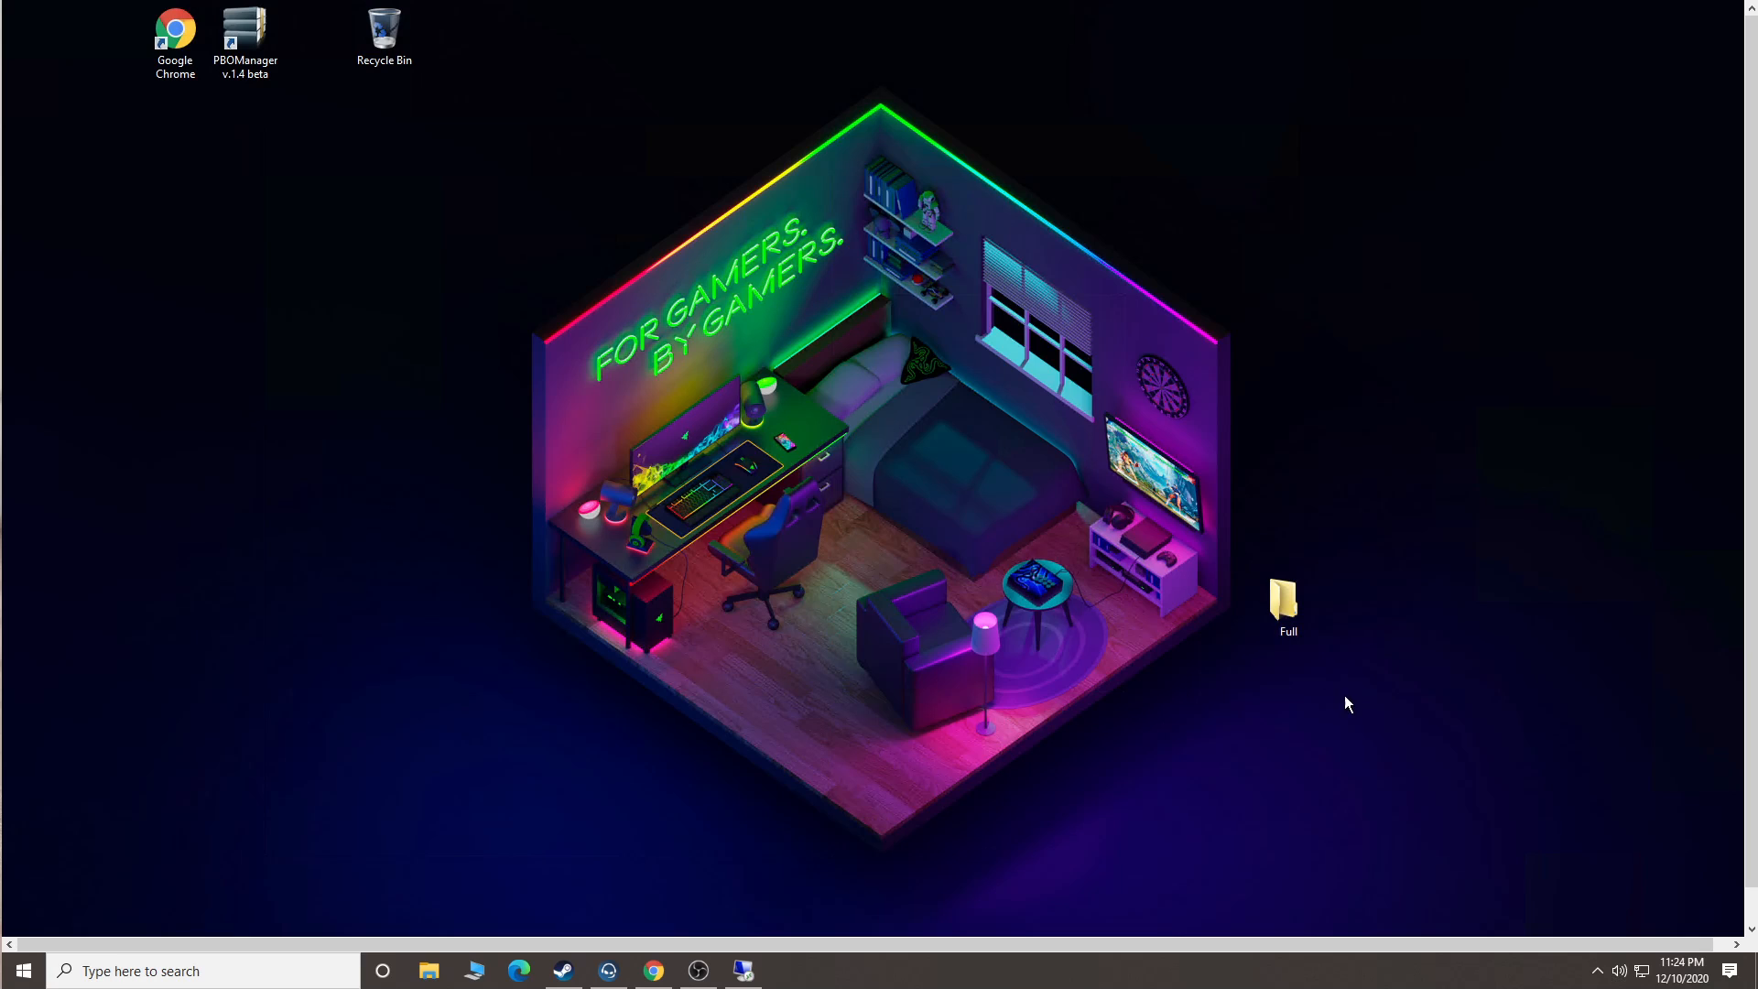
pyautogui.moveTo(1631, 866); pyautogui.dragTo(361, 246)
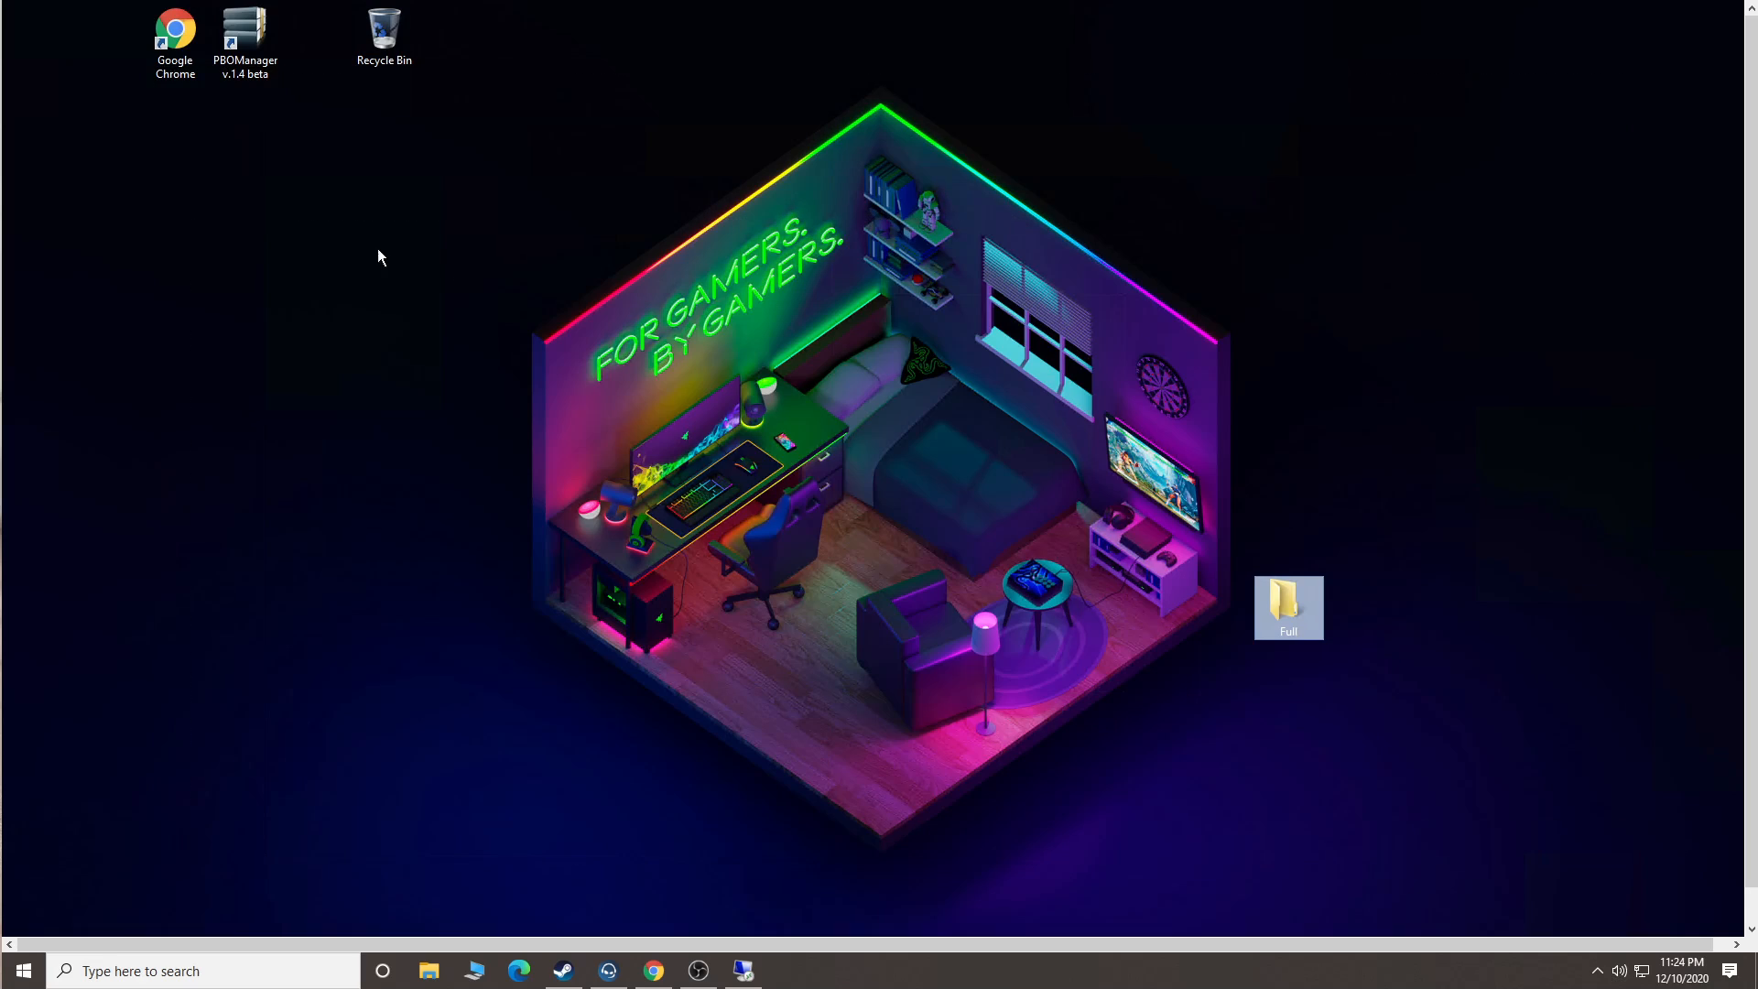
pyautogui.click(478, 264)
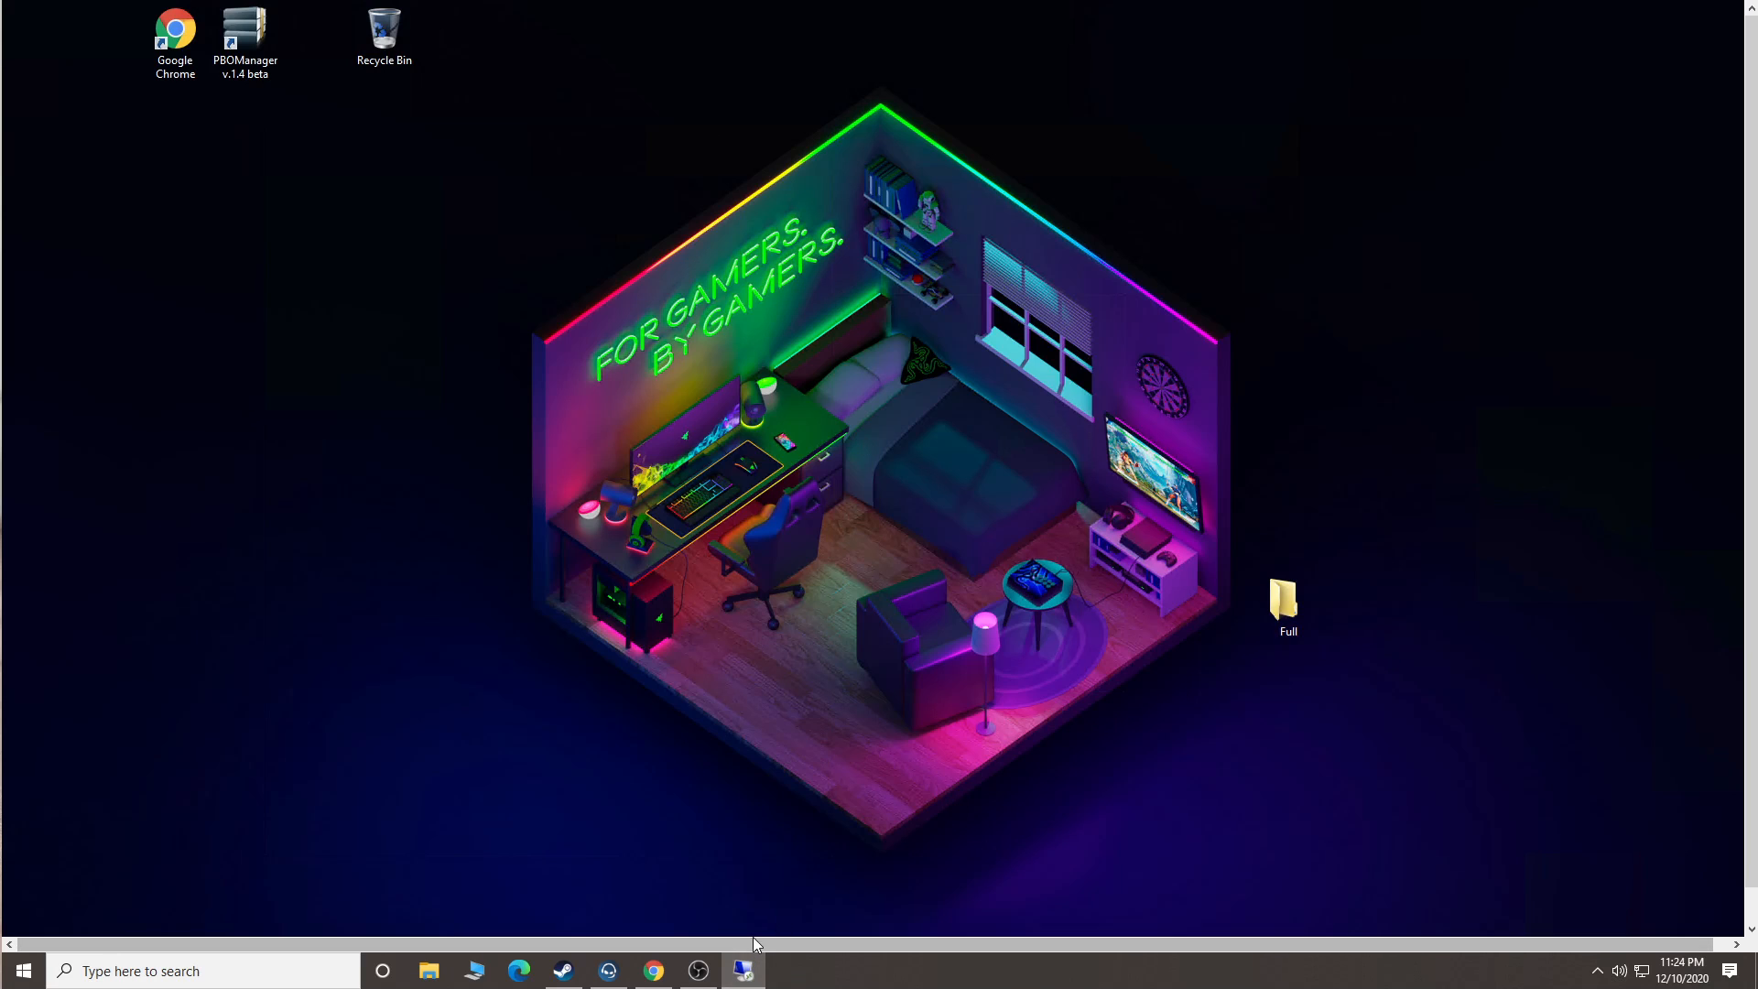
pyautogui.click(745, 978)
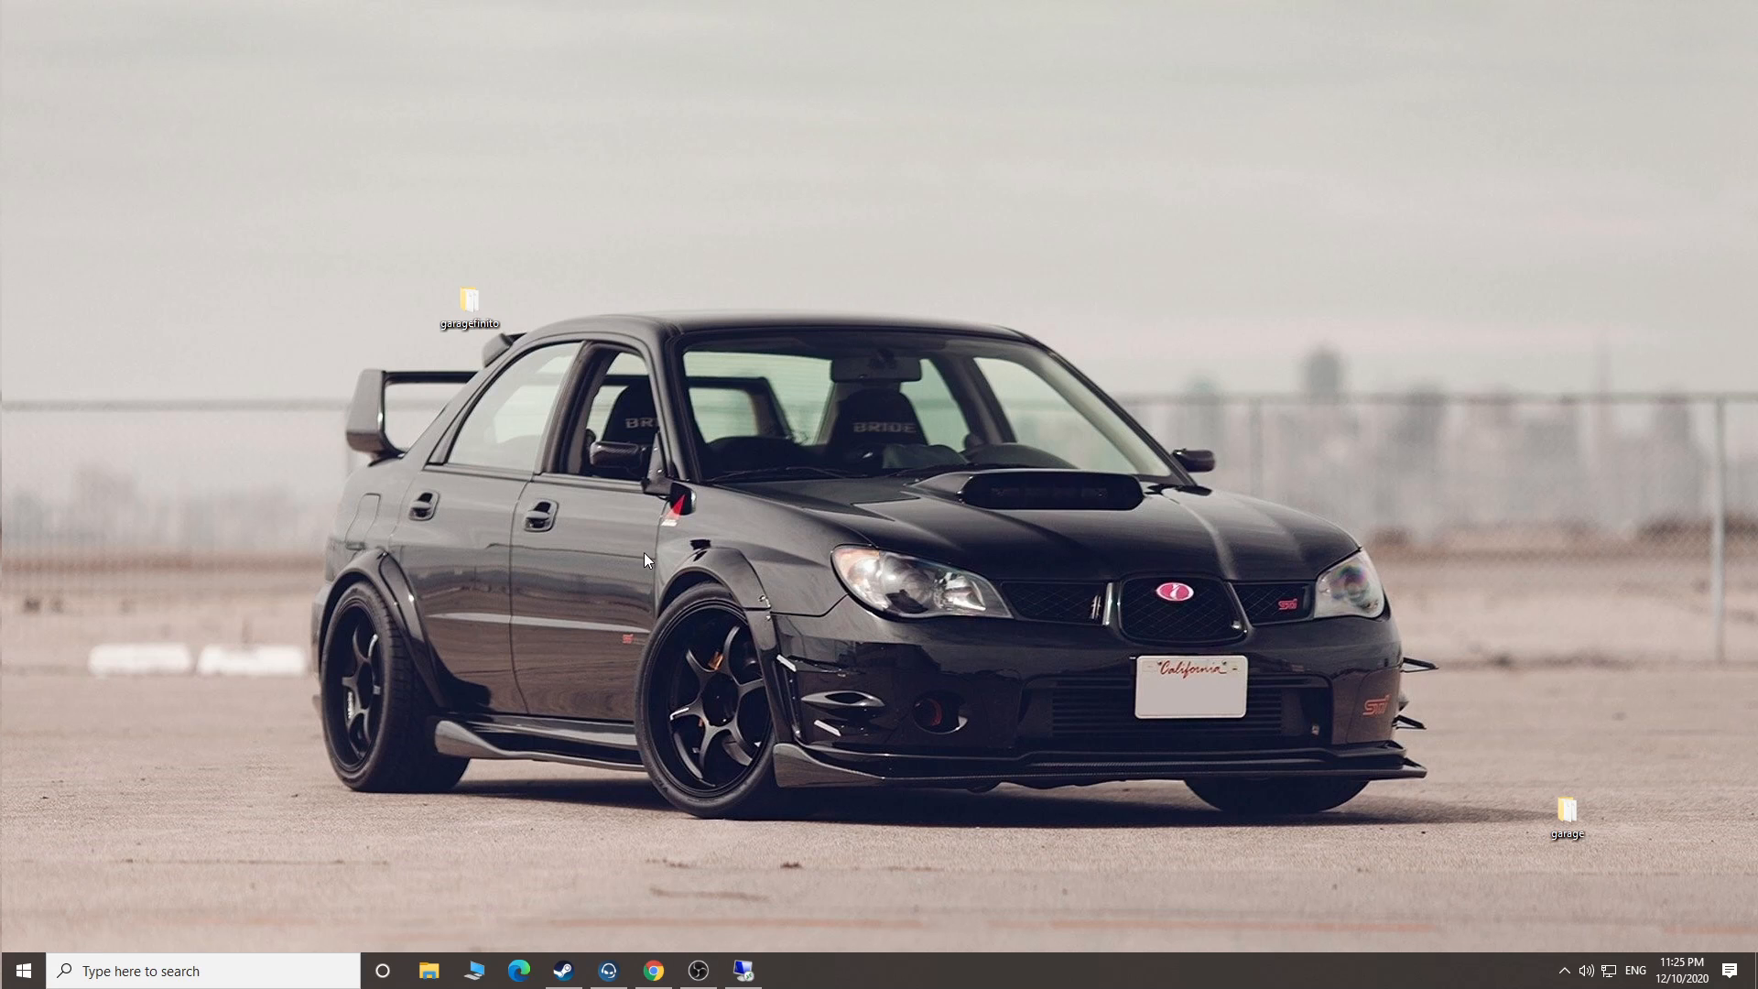
pyautogui.click(656, 974)
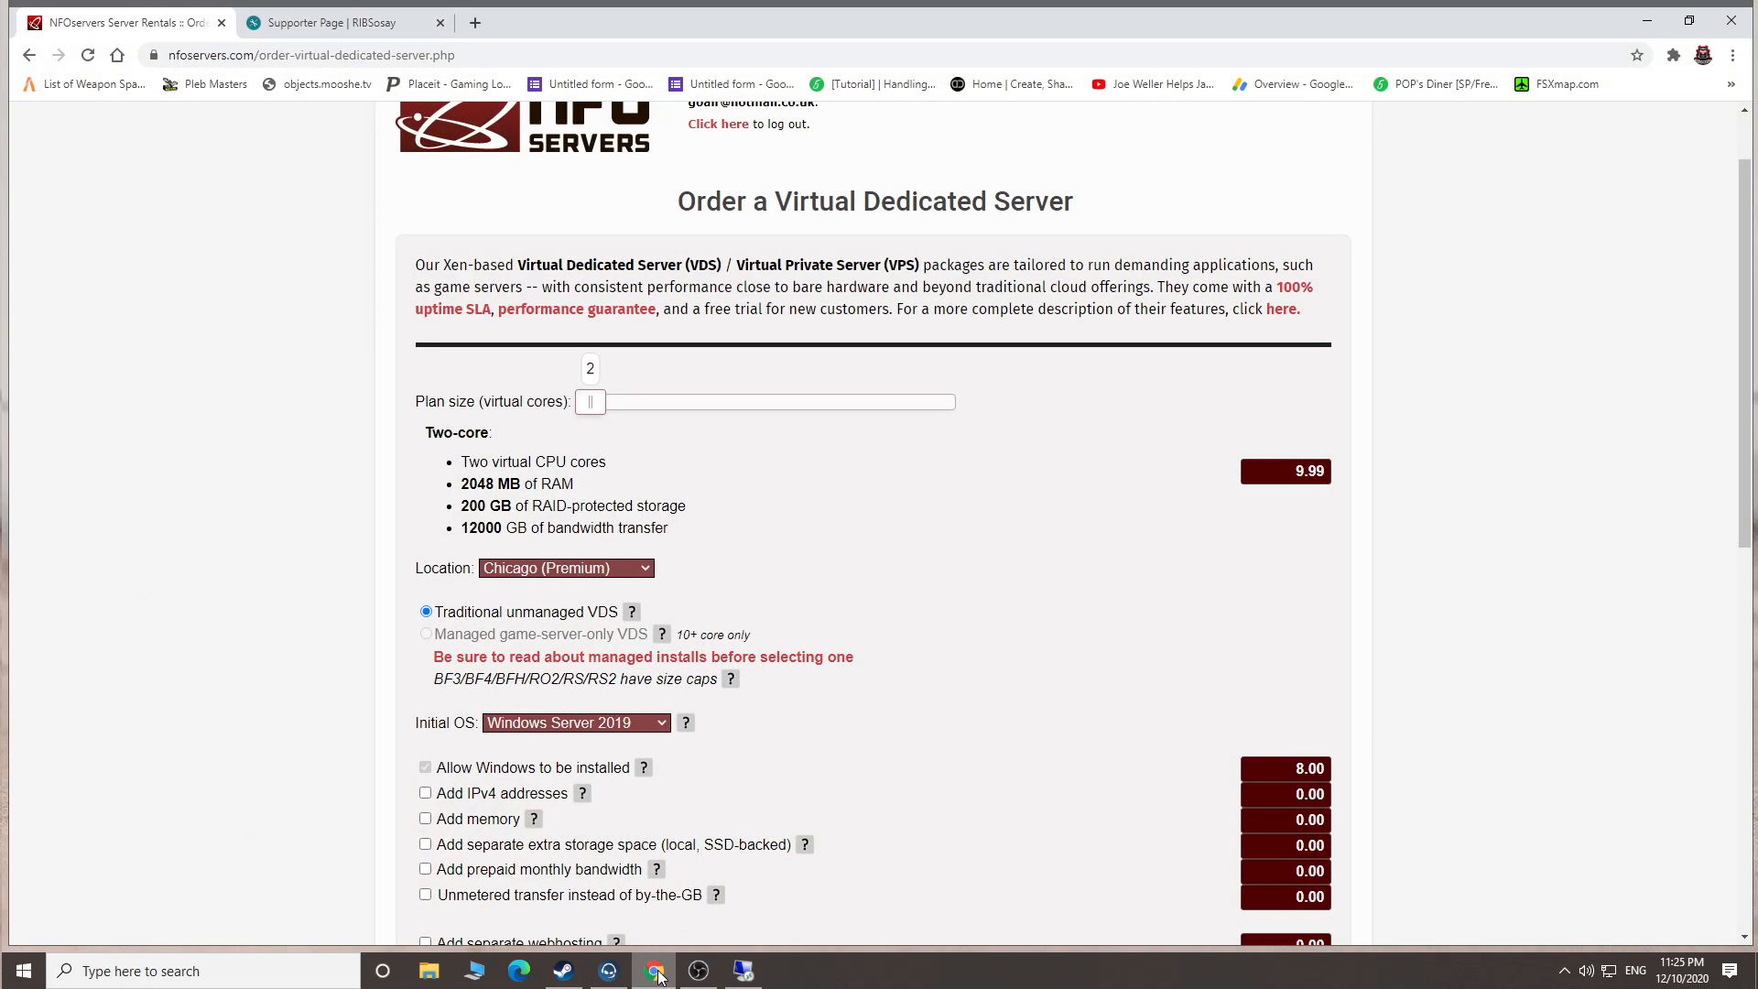
pyautogui.click(655, 975)
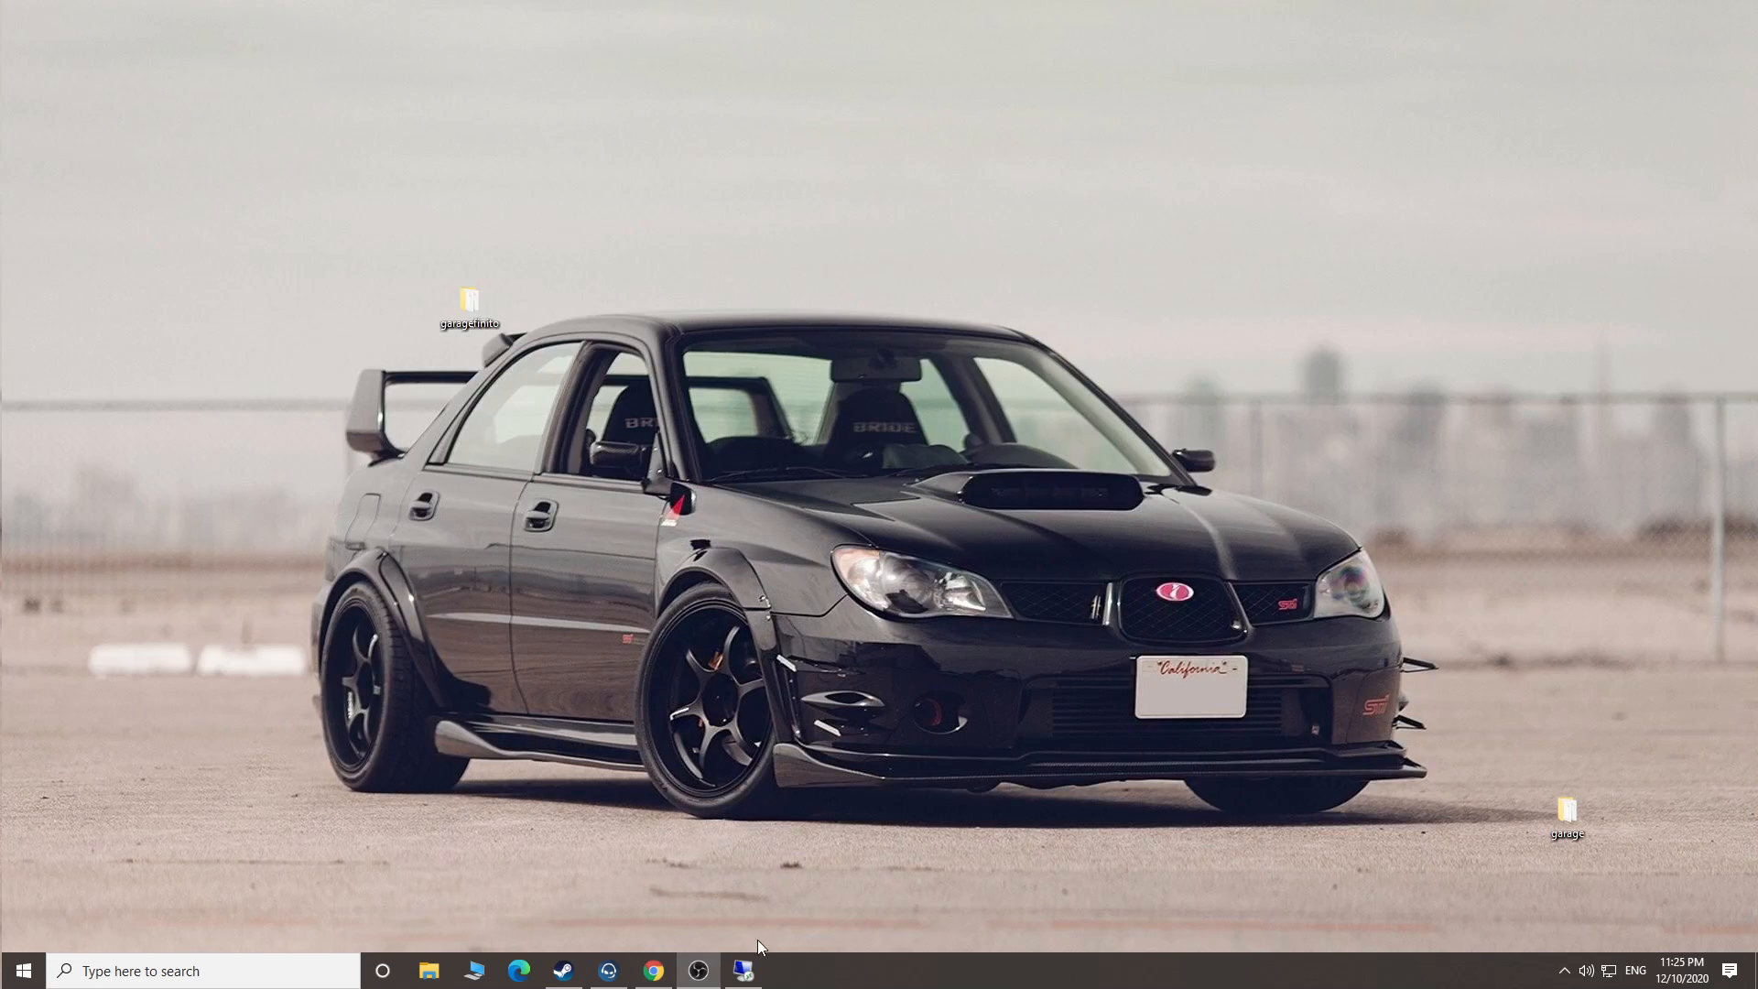
pyautogui.click(743, 970)
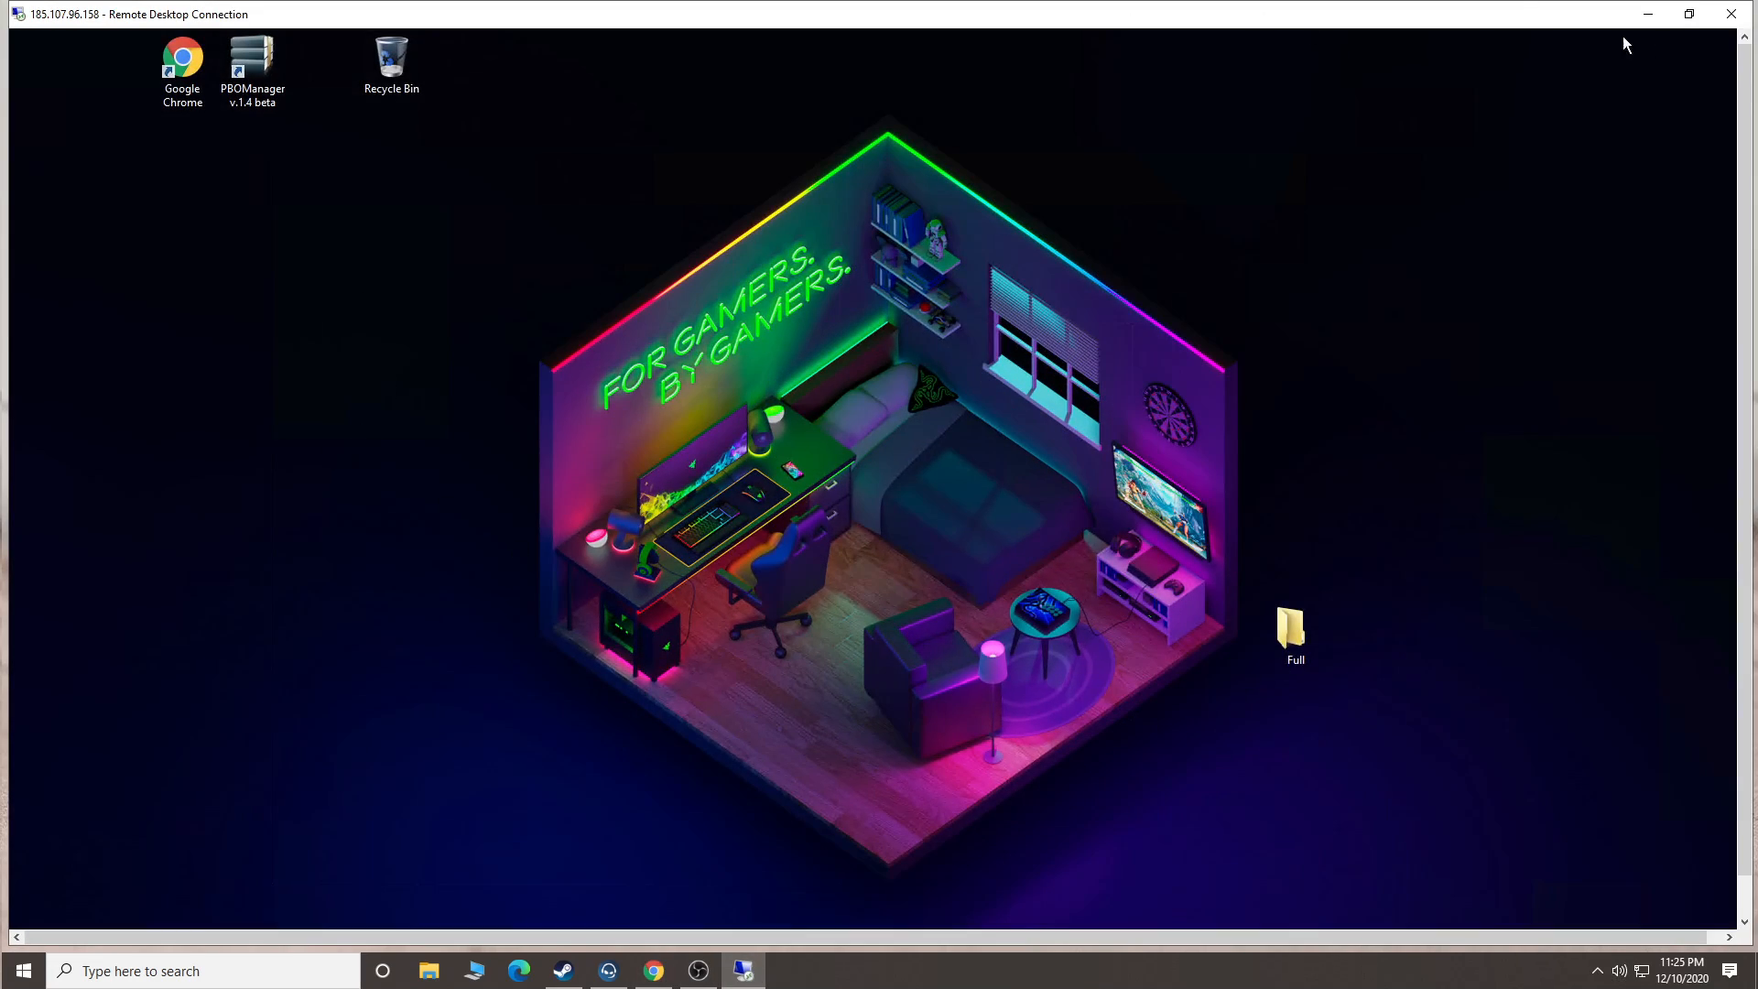
# Try to copy the garagefinito folder from the local desktop and paste it onto the remote server's desktop.
pyautogui.click(1648, 13)
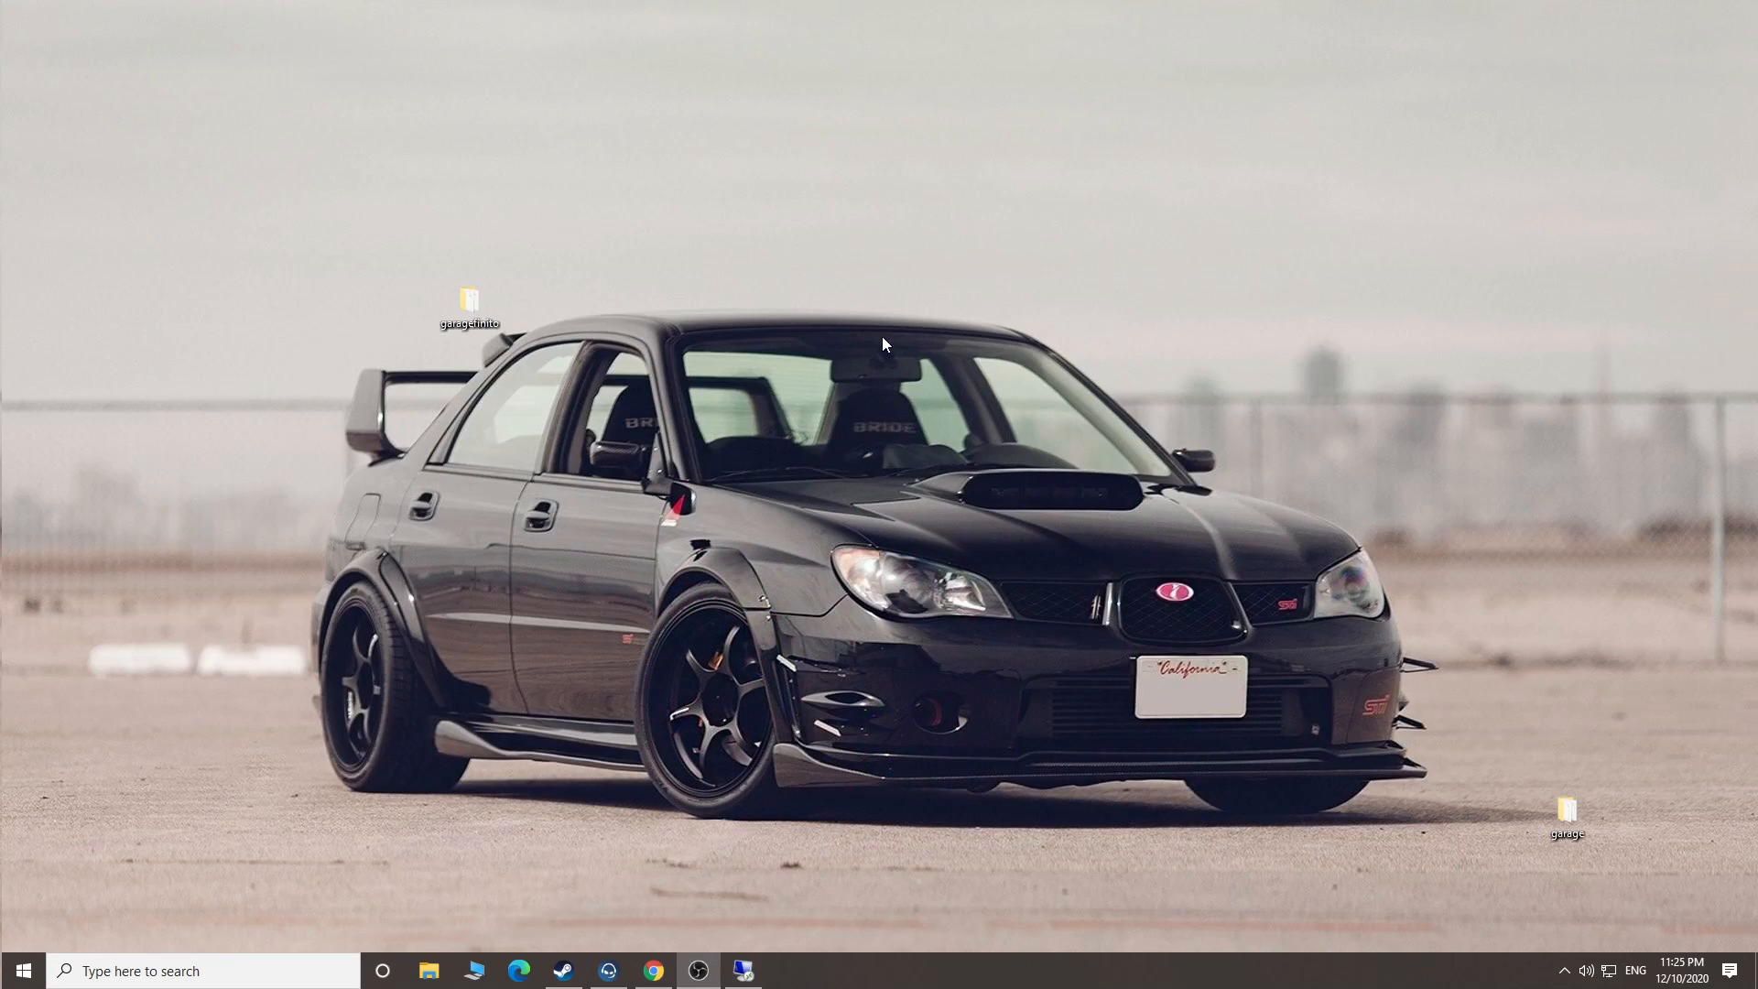
pyautogui.rightClick(464, 311)
pyautogui.click(551, 627)
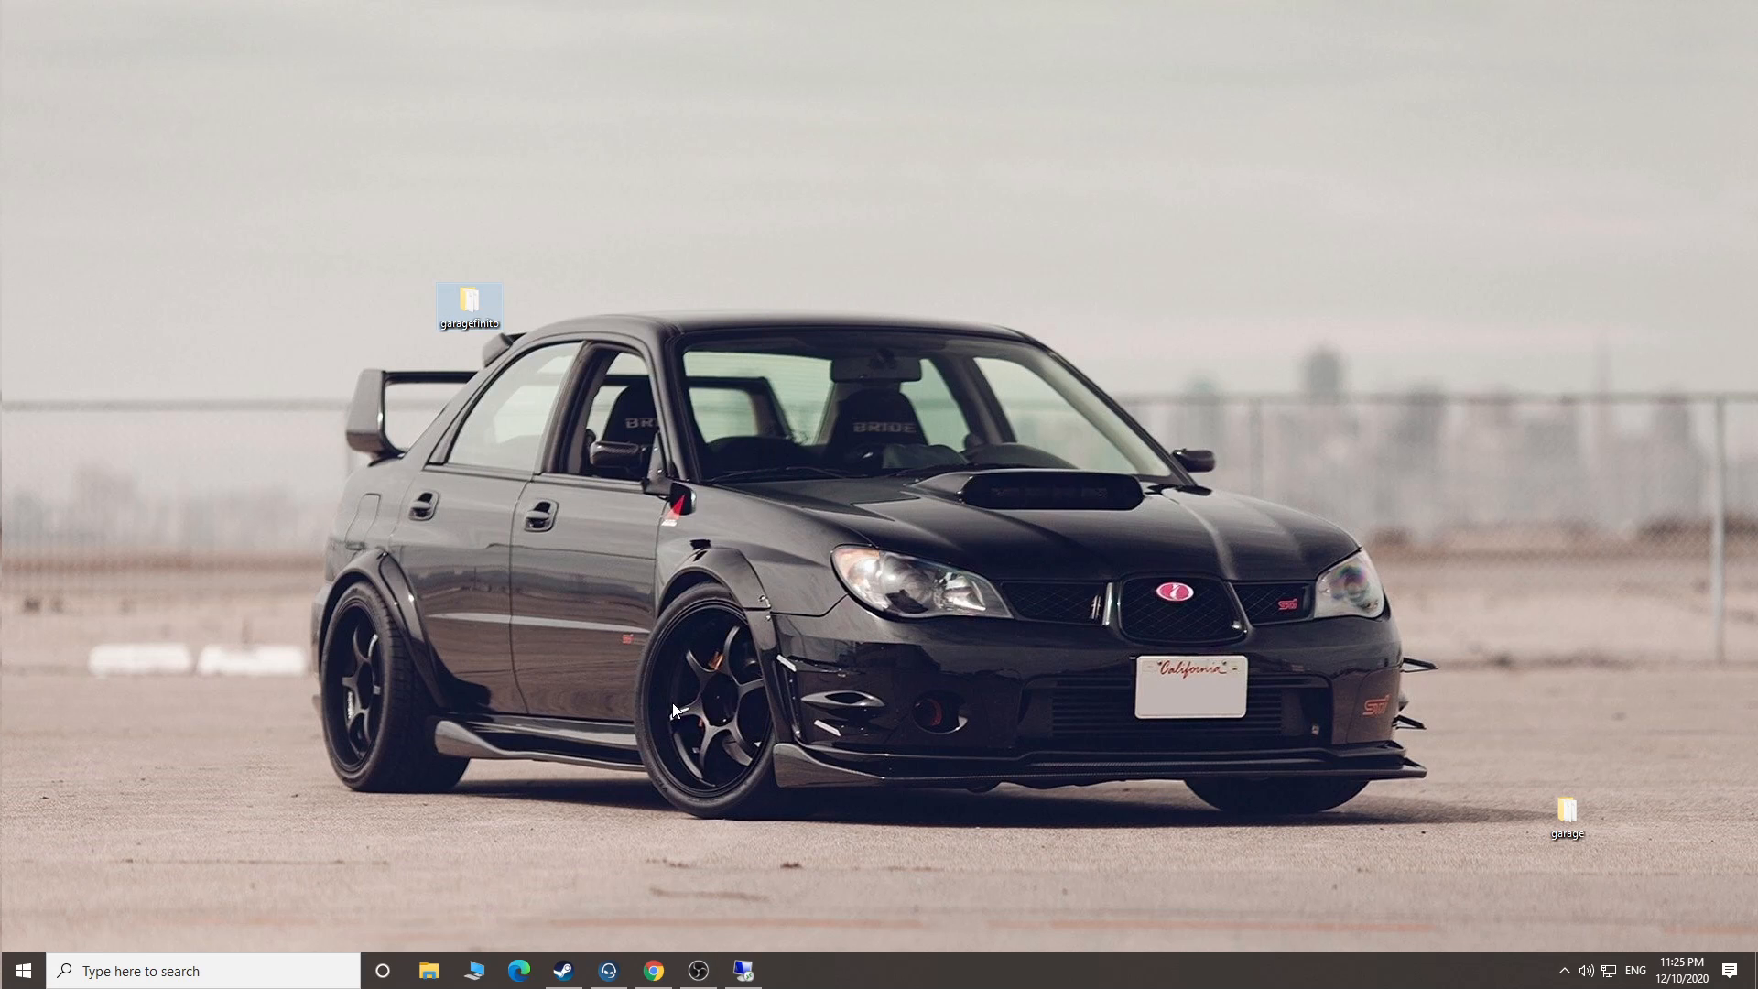
pyautogui.click(743, 971)
pyautogui.rightClick(342, 376)
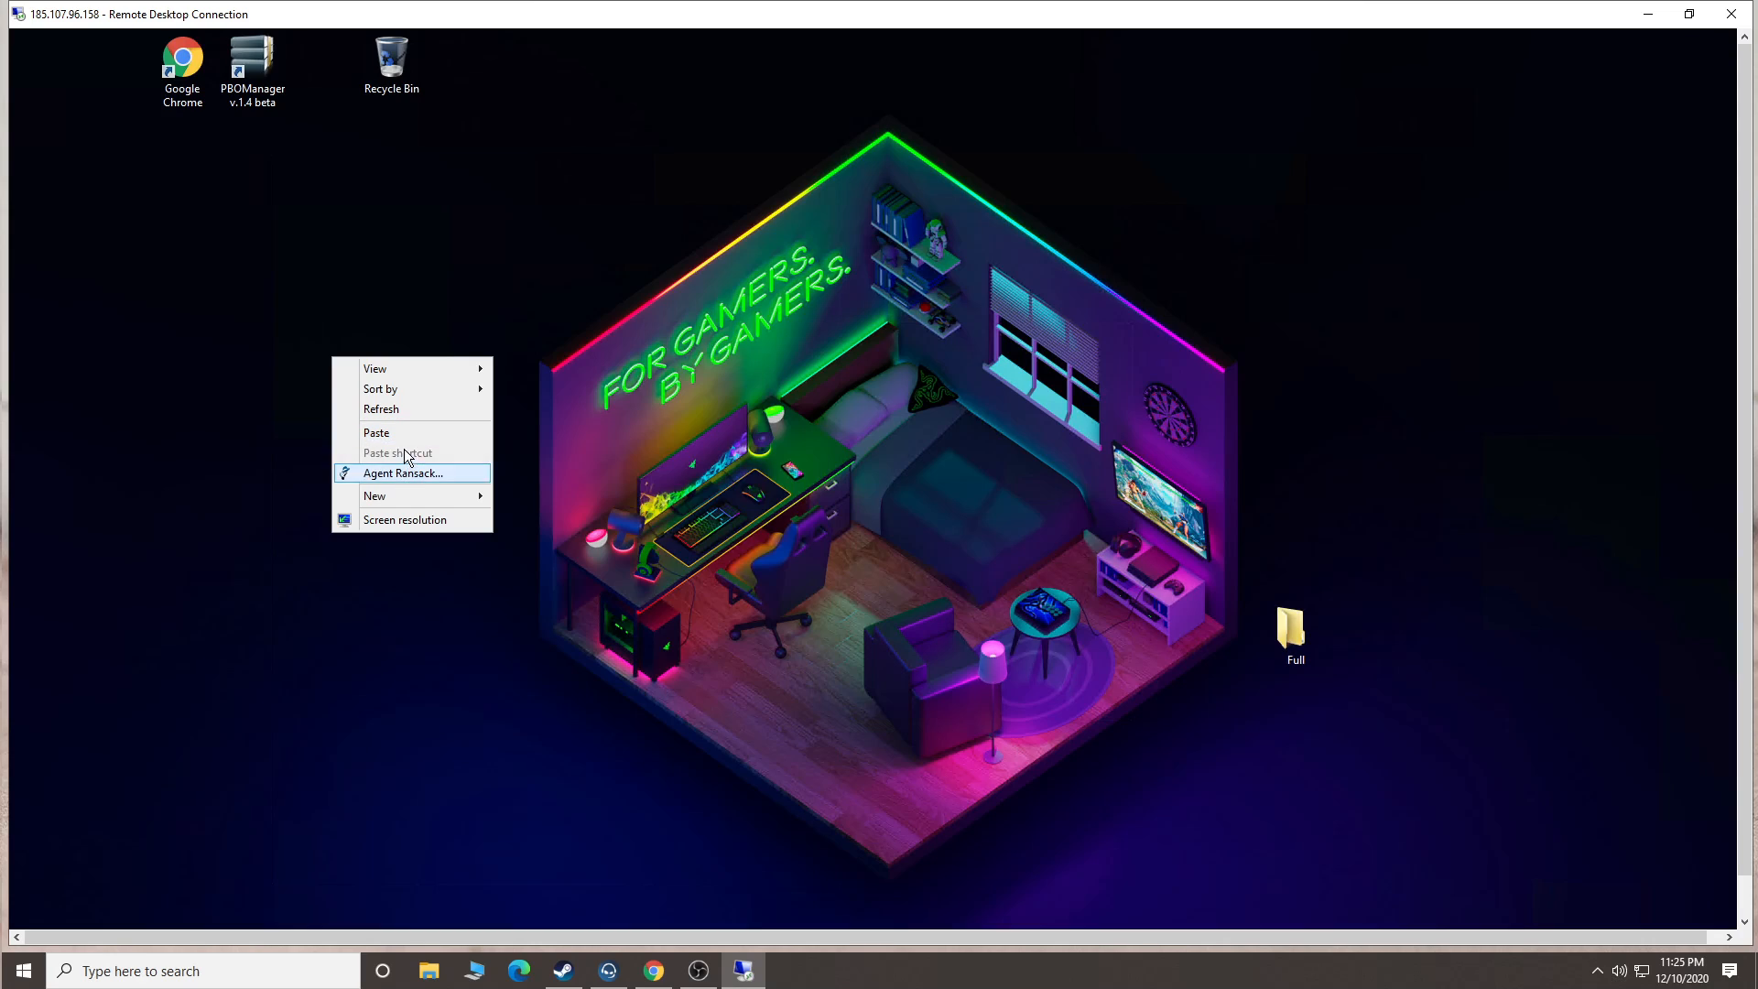
pyautogui.click(404, 432)
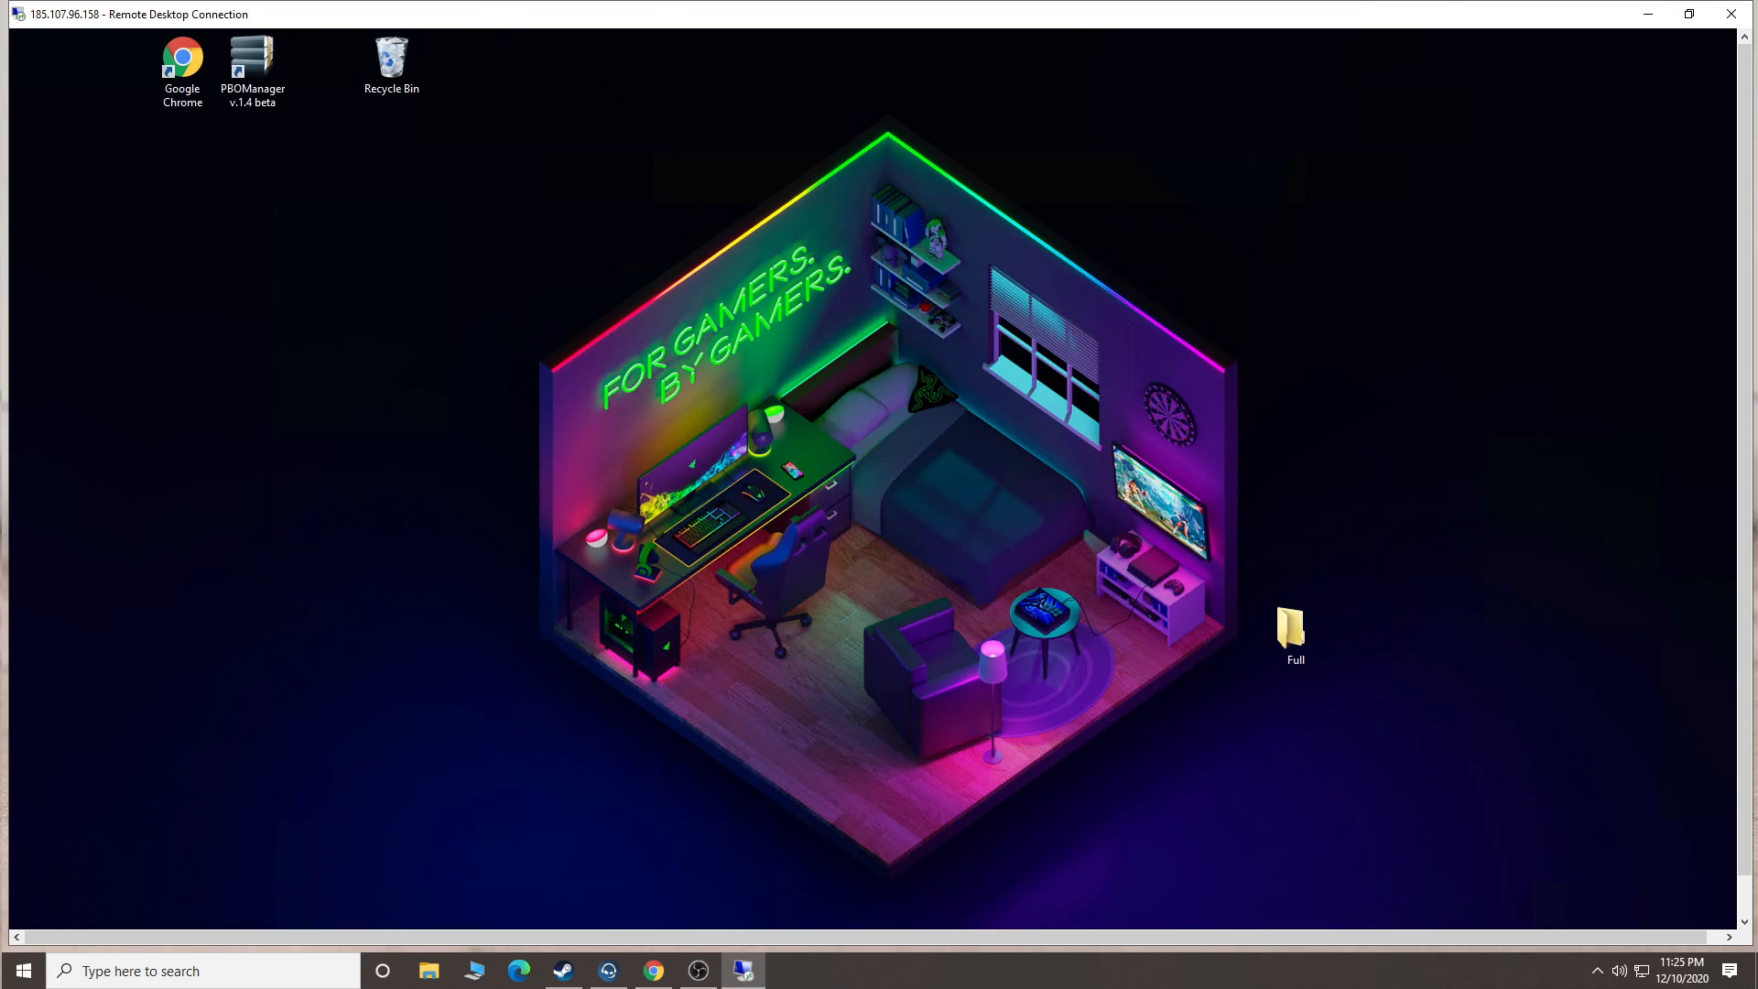
pyautogui.click(1648, 14)
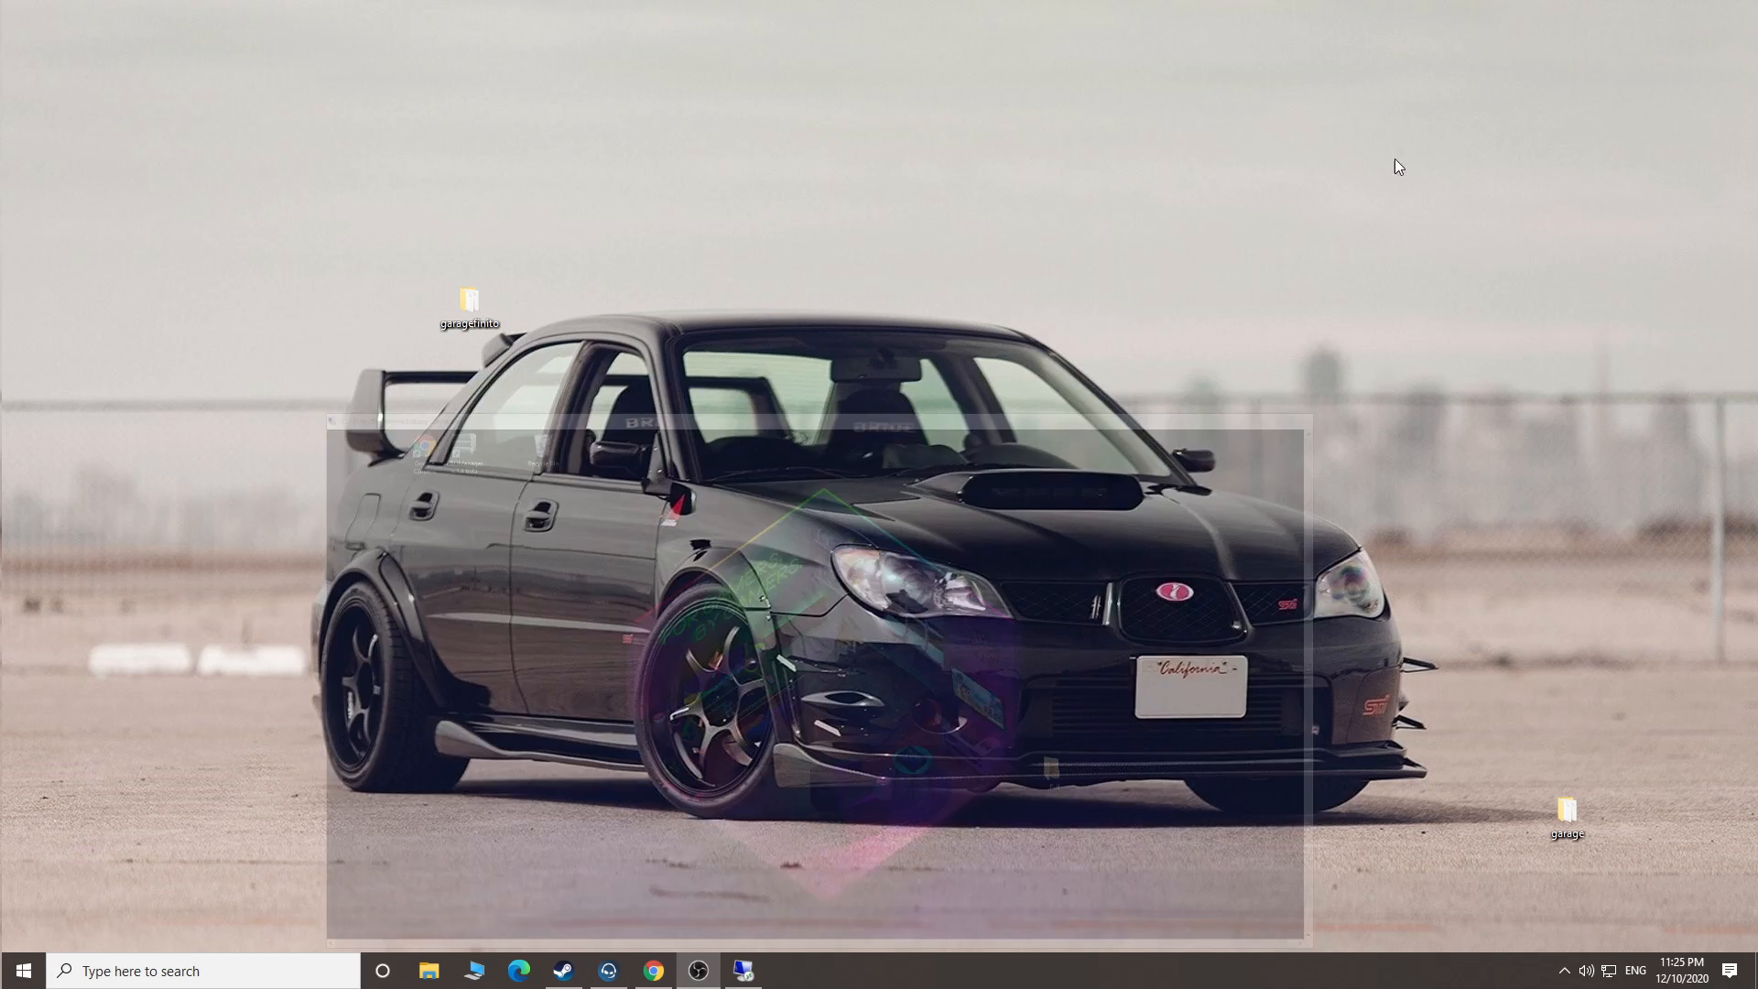
pyautogui.moveTo(1154, 184); pyautogui.dragTo(925, 431)
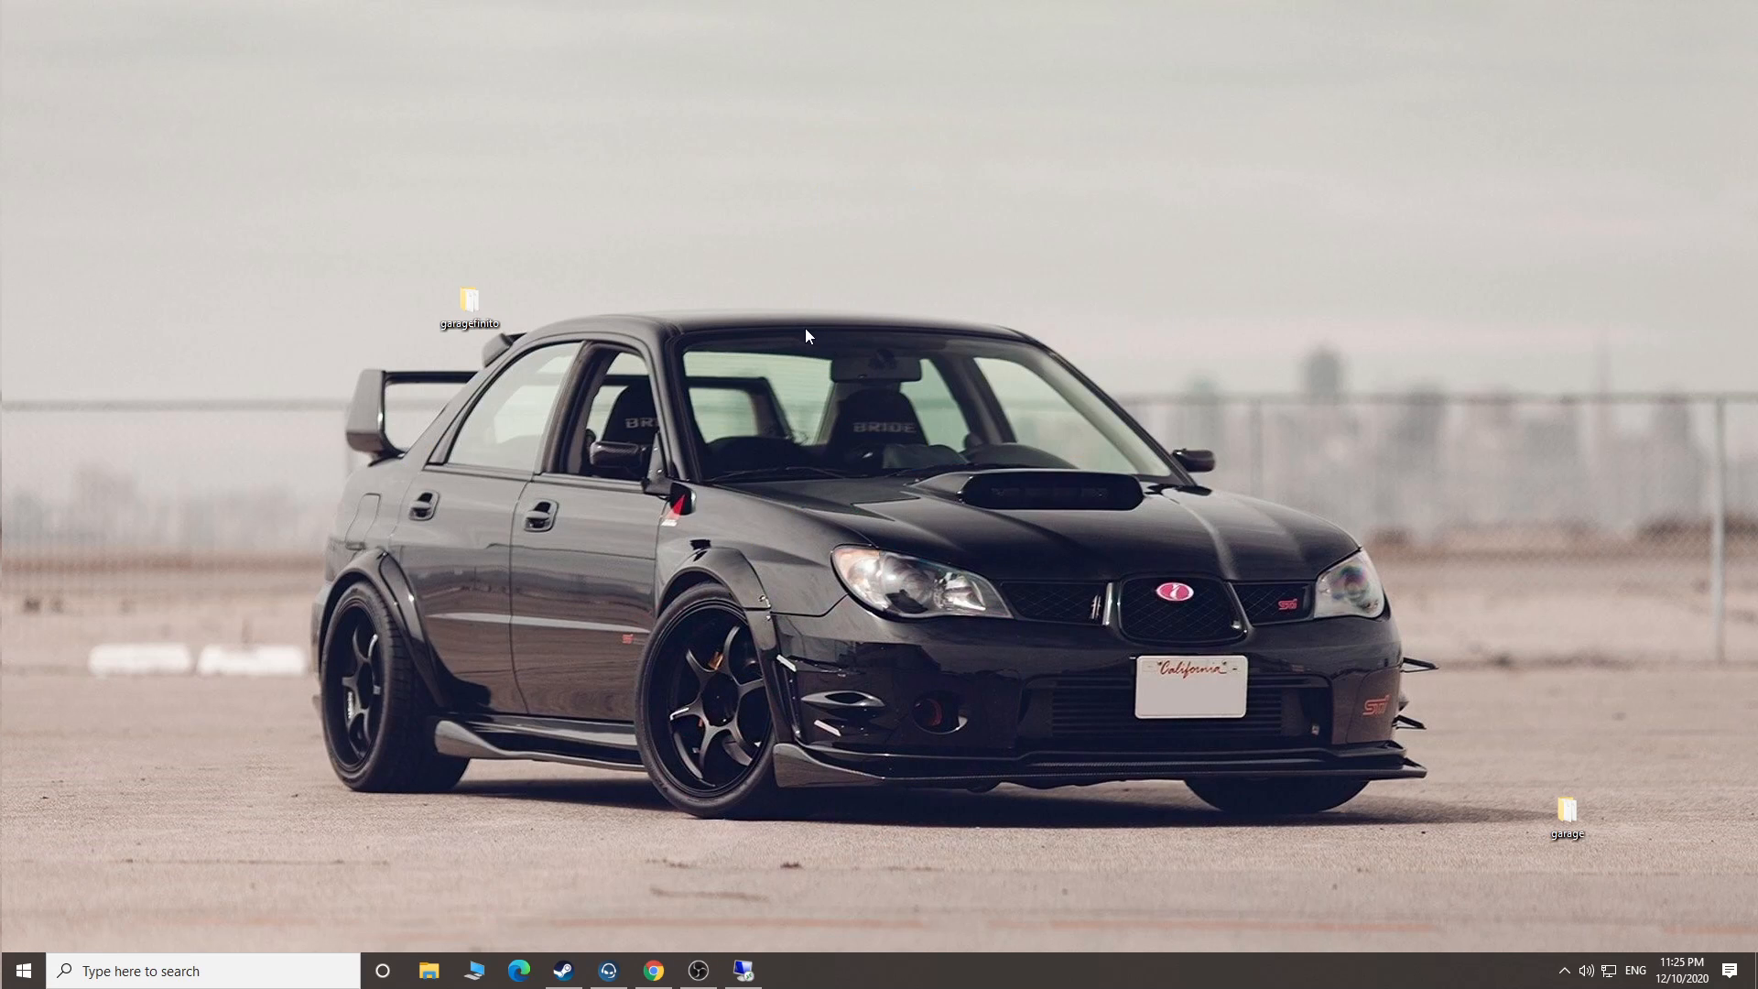
pyautogui.moveTo(805, 328); pyautogui.dragTo(1074, 426)
pyautogui.click(744, 971)
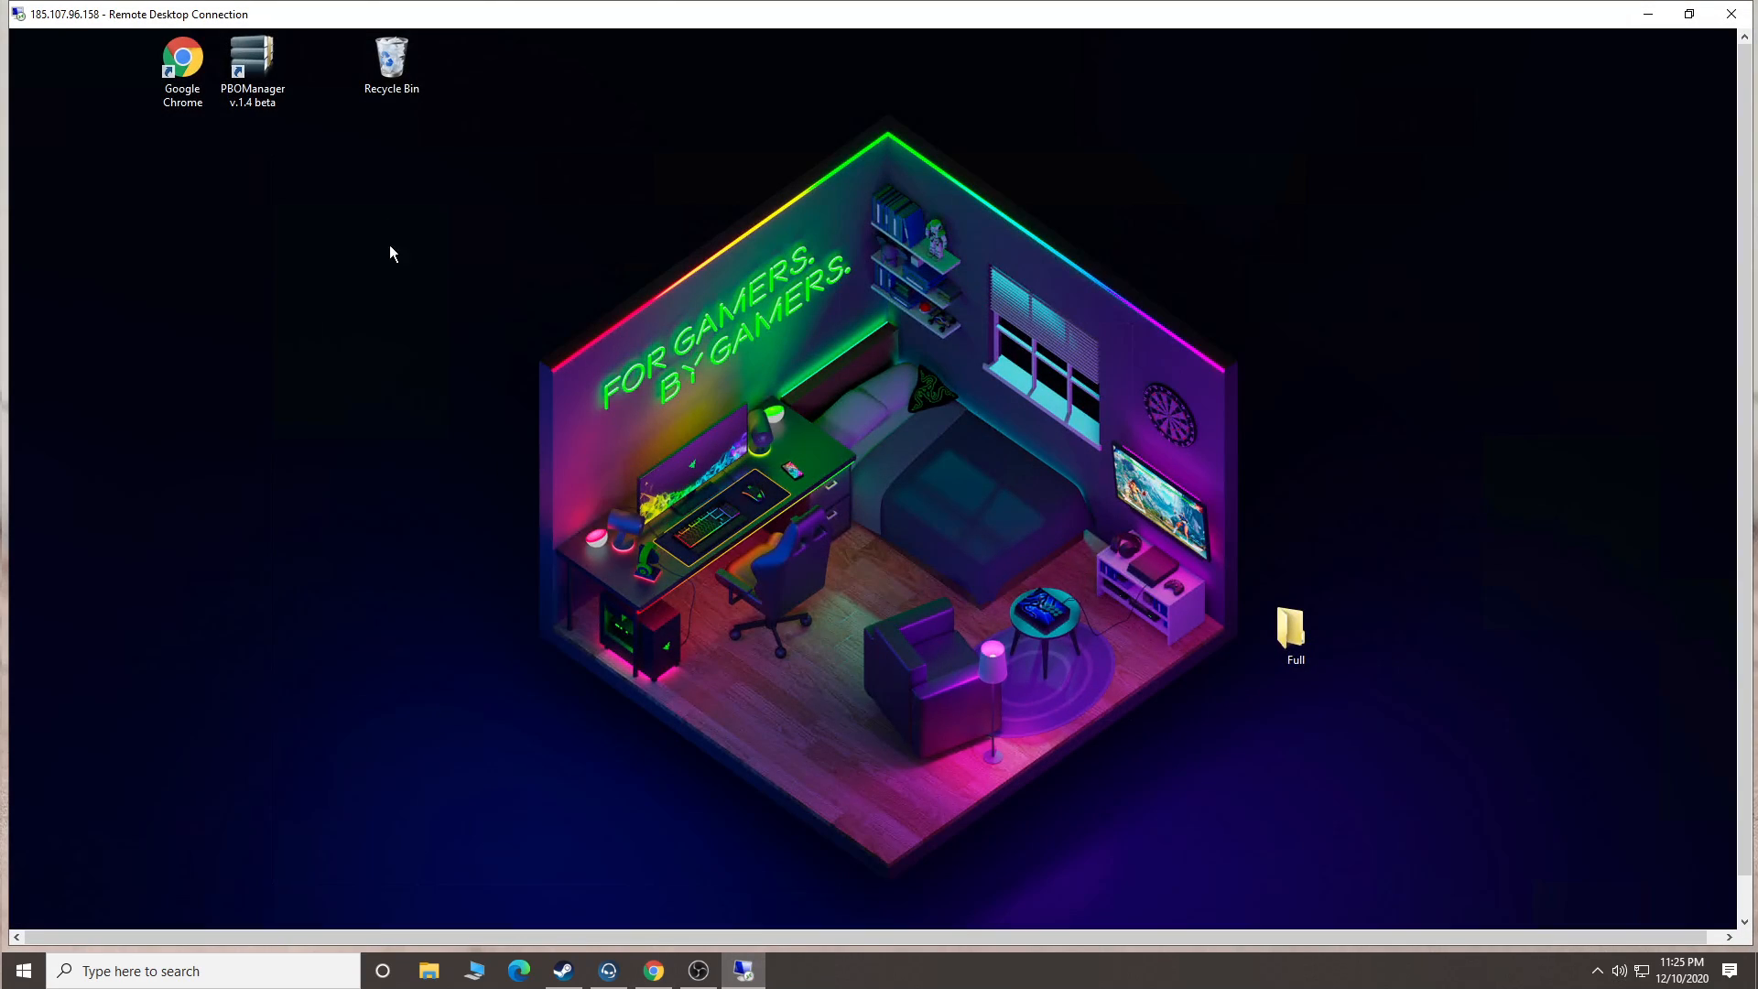
pyautogui.moveTo(391, 245); pyautogui.dragTo(635, 426)
pyautogui.click(194, 84)
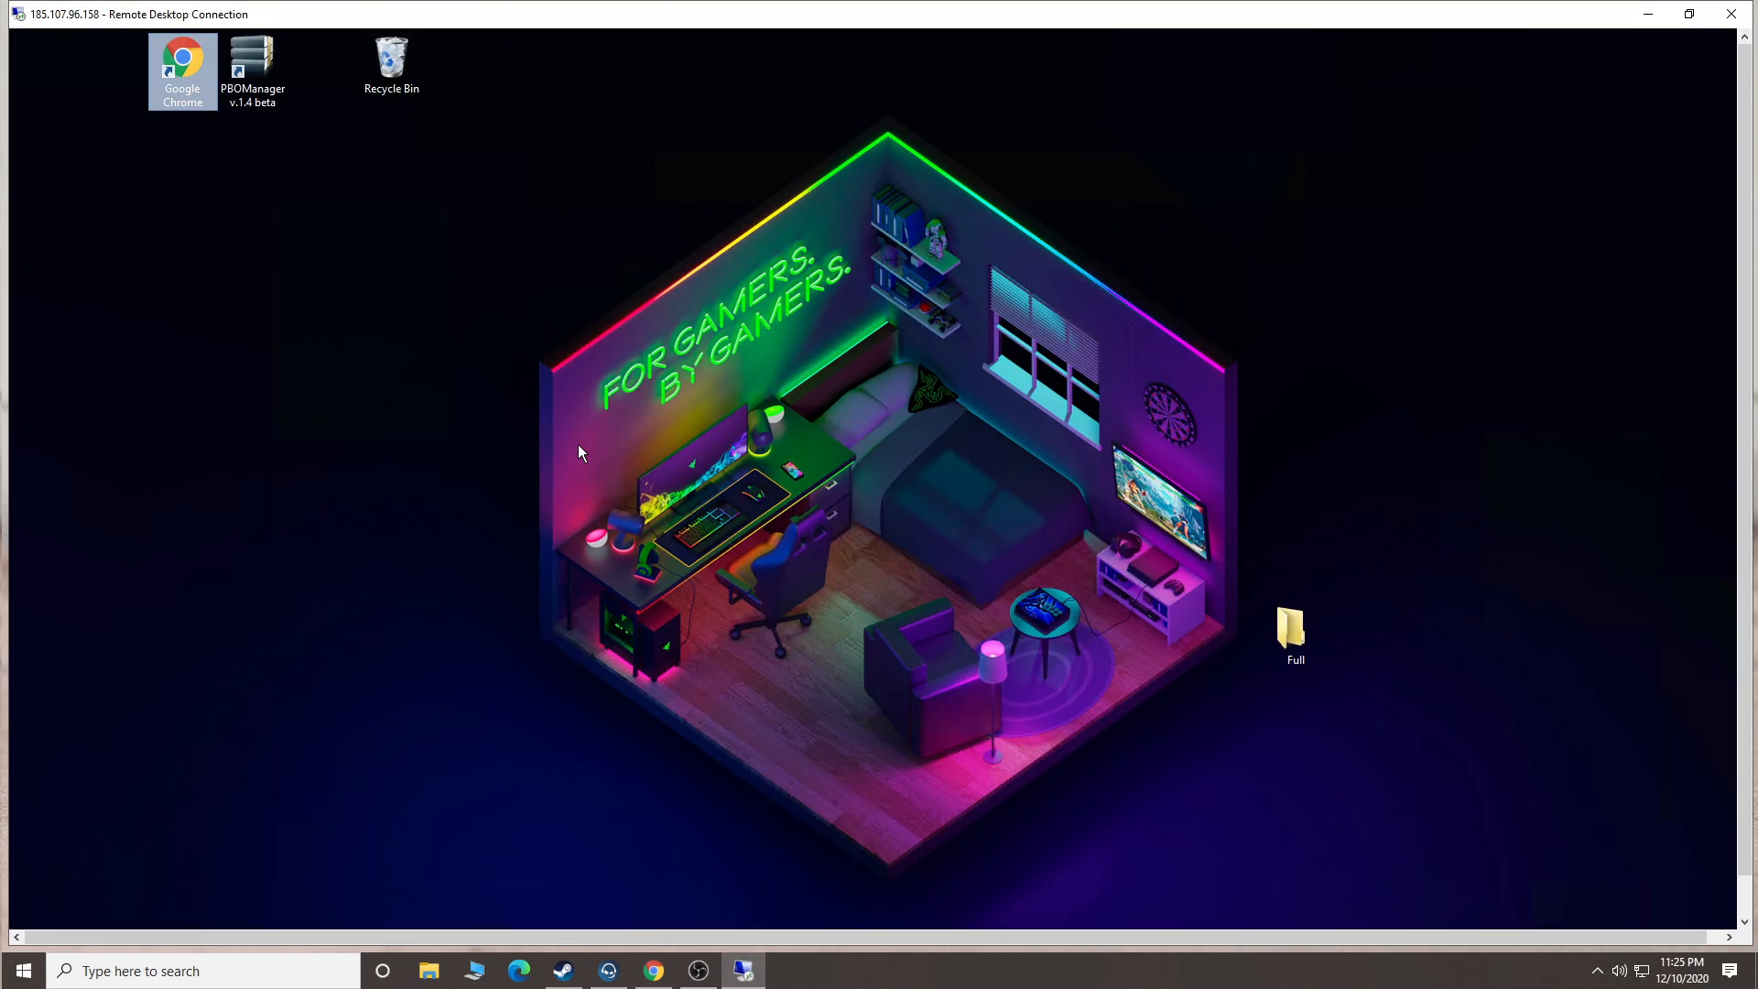
pyautogui.moveTo(413, 211); pyautogui.dragTo(958, 706)
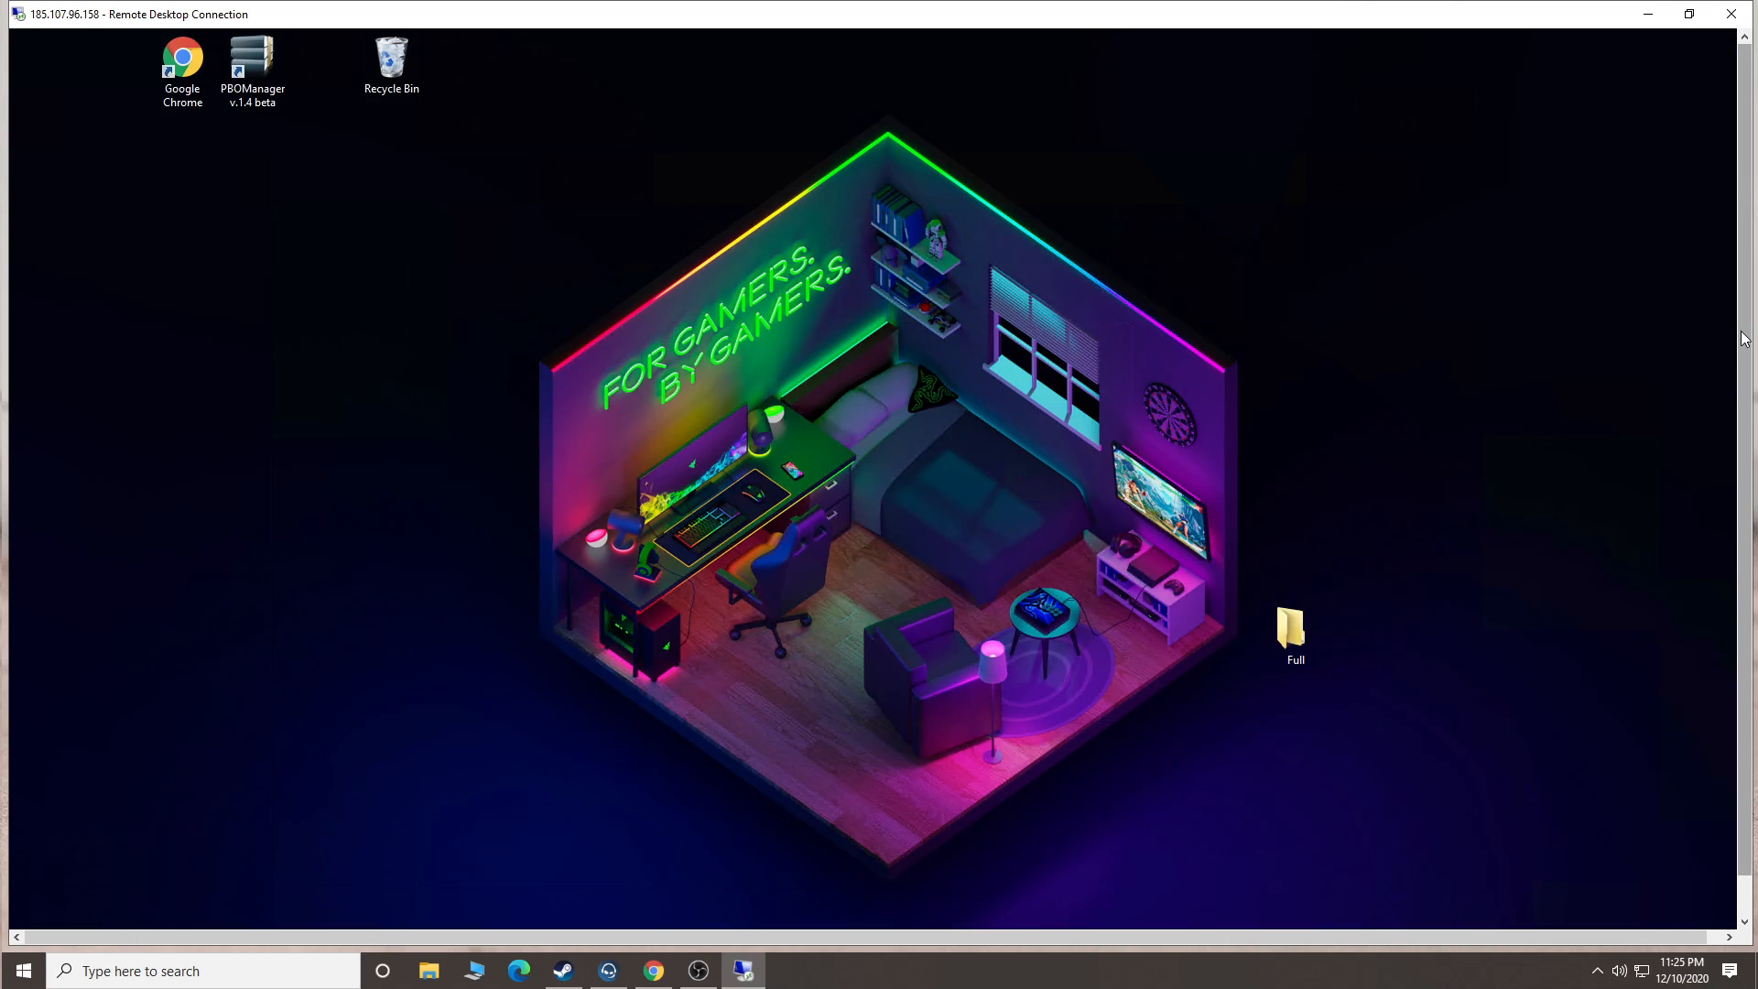
pyautogui.moveTo(1743, 335); pyautogui.dragTo(1750, 454)
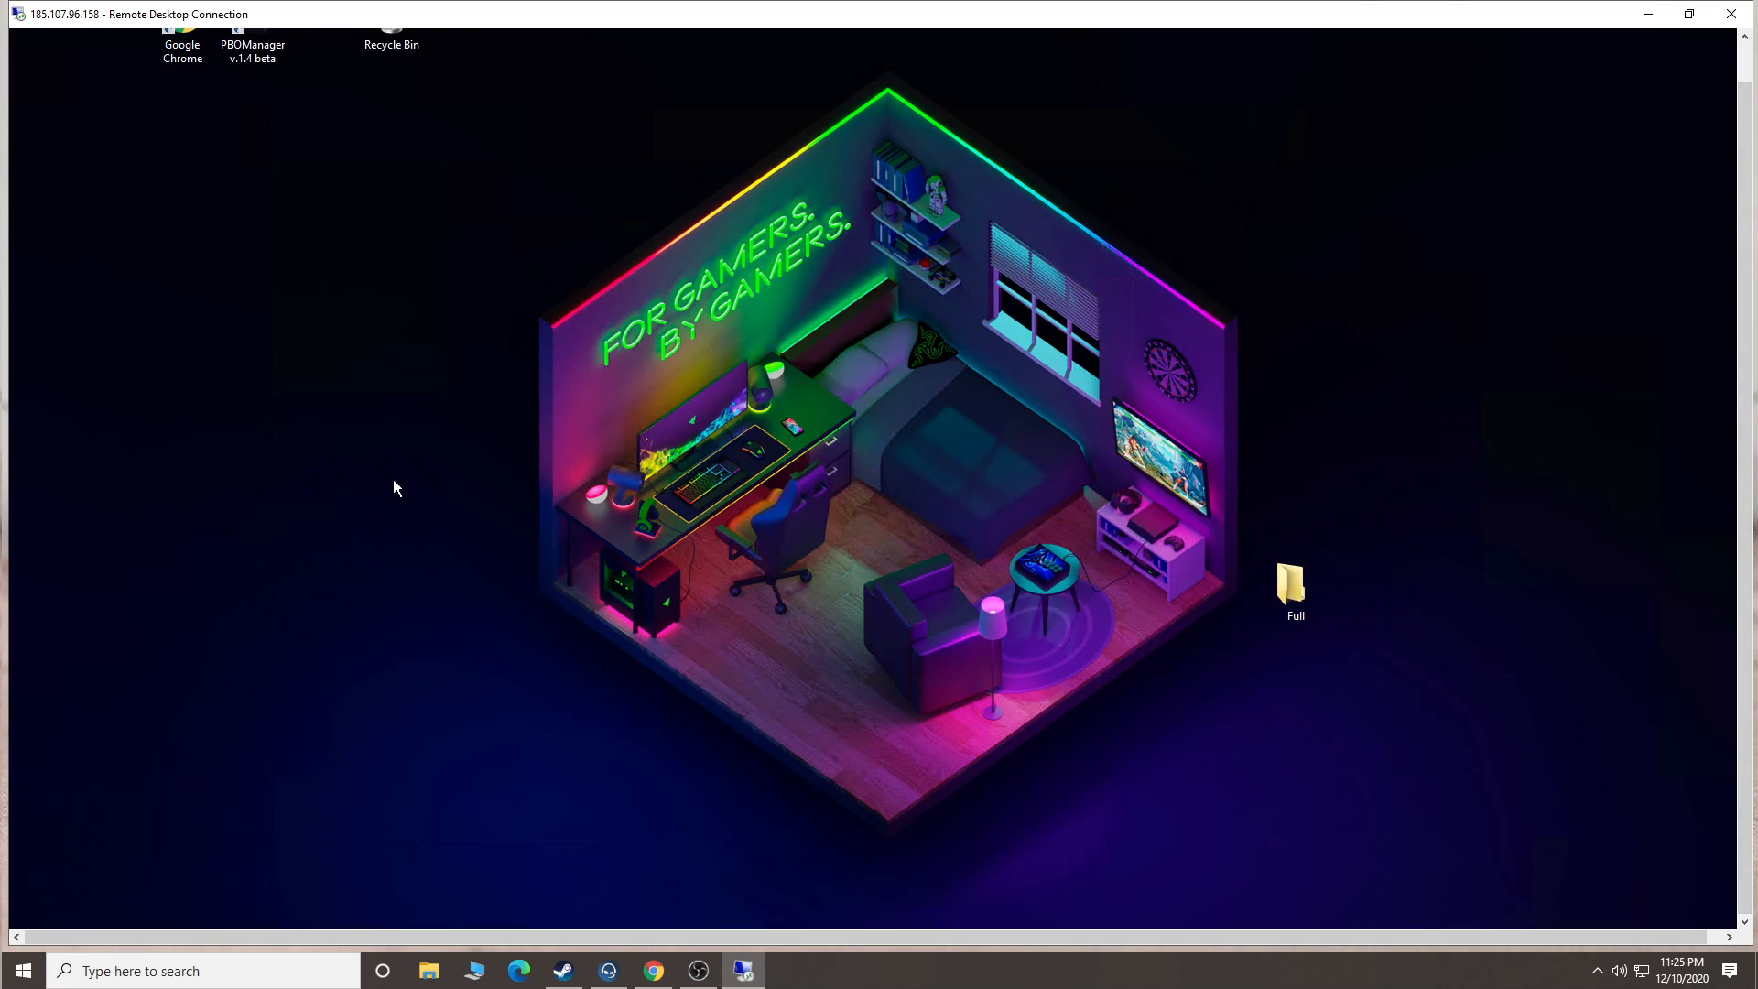
pyautogui.click(1742, 52)
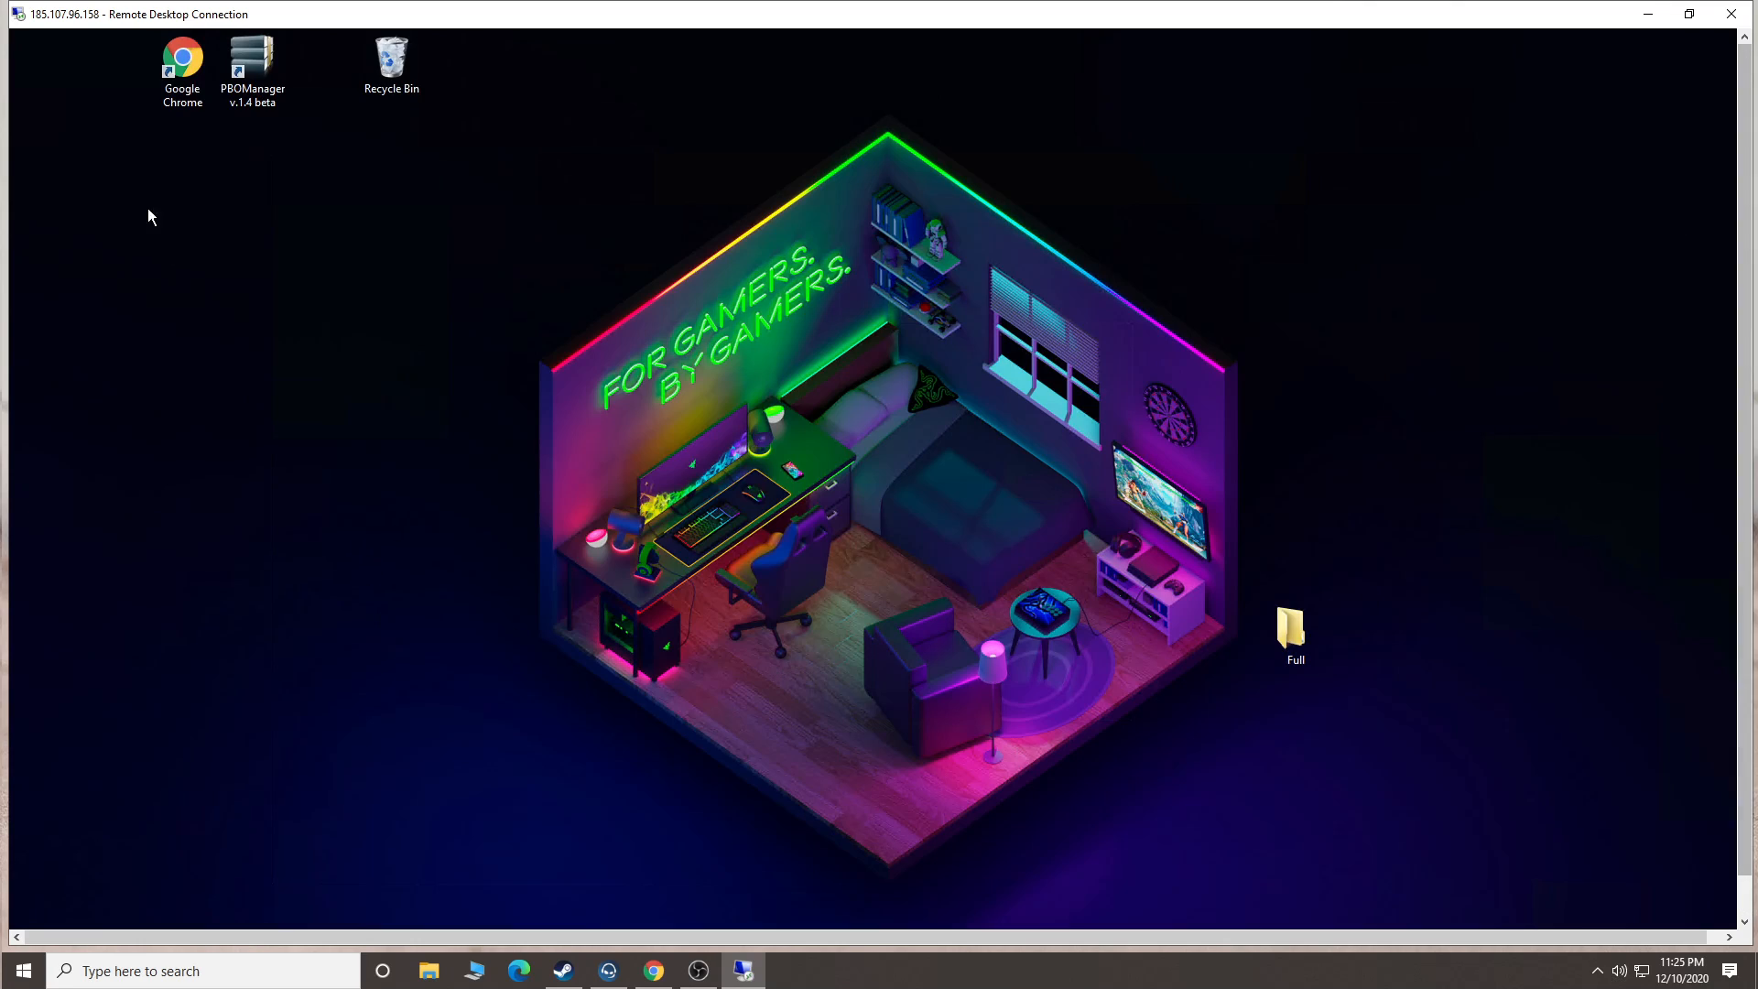
pyautogui.doubleClick(182, 77)
pyautogui.click(1571, 157)
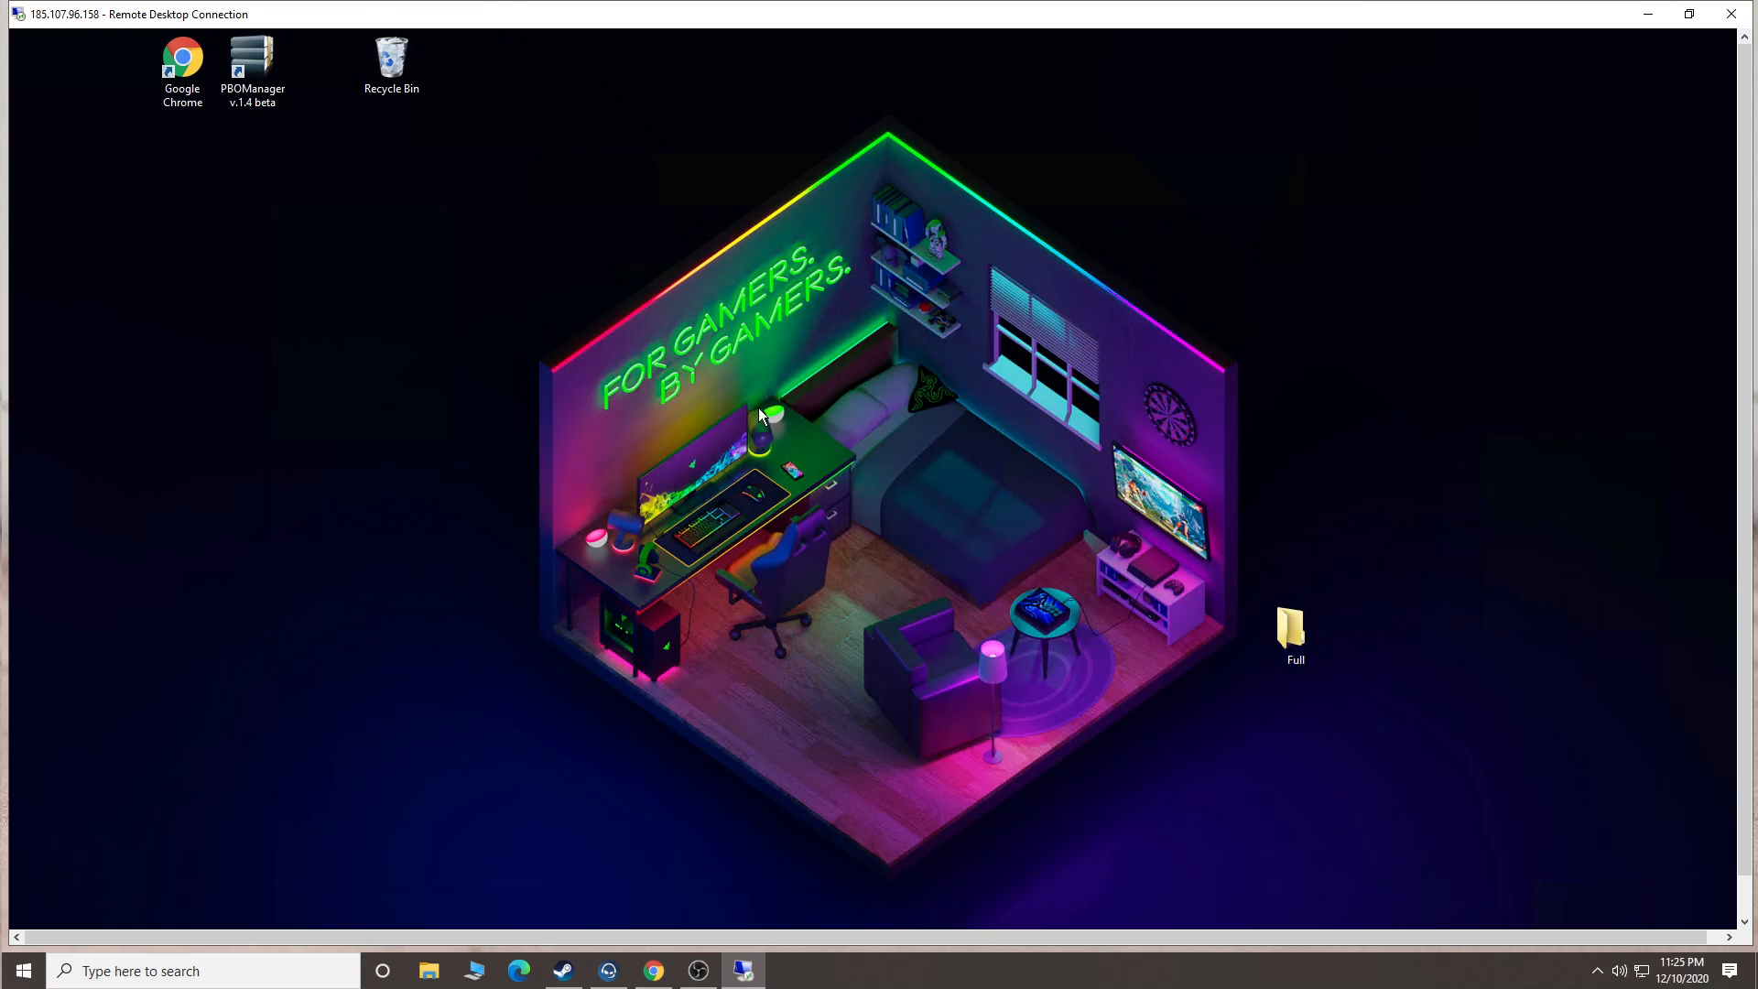
# Permanently delete the items from ESX_V2.6 through ribsosay.comESX35.rar in the remote server's Downloads folder, cancelling at the desktop.ini system file.
pyautogui.doubleClick(1291, 631)
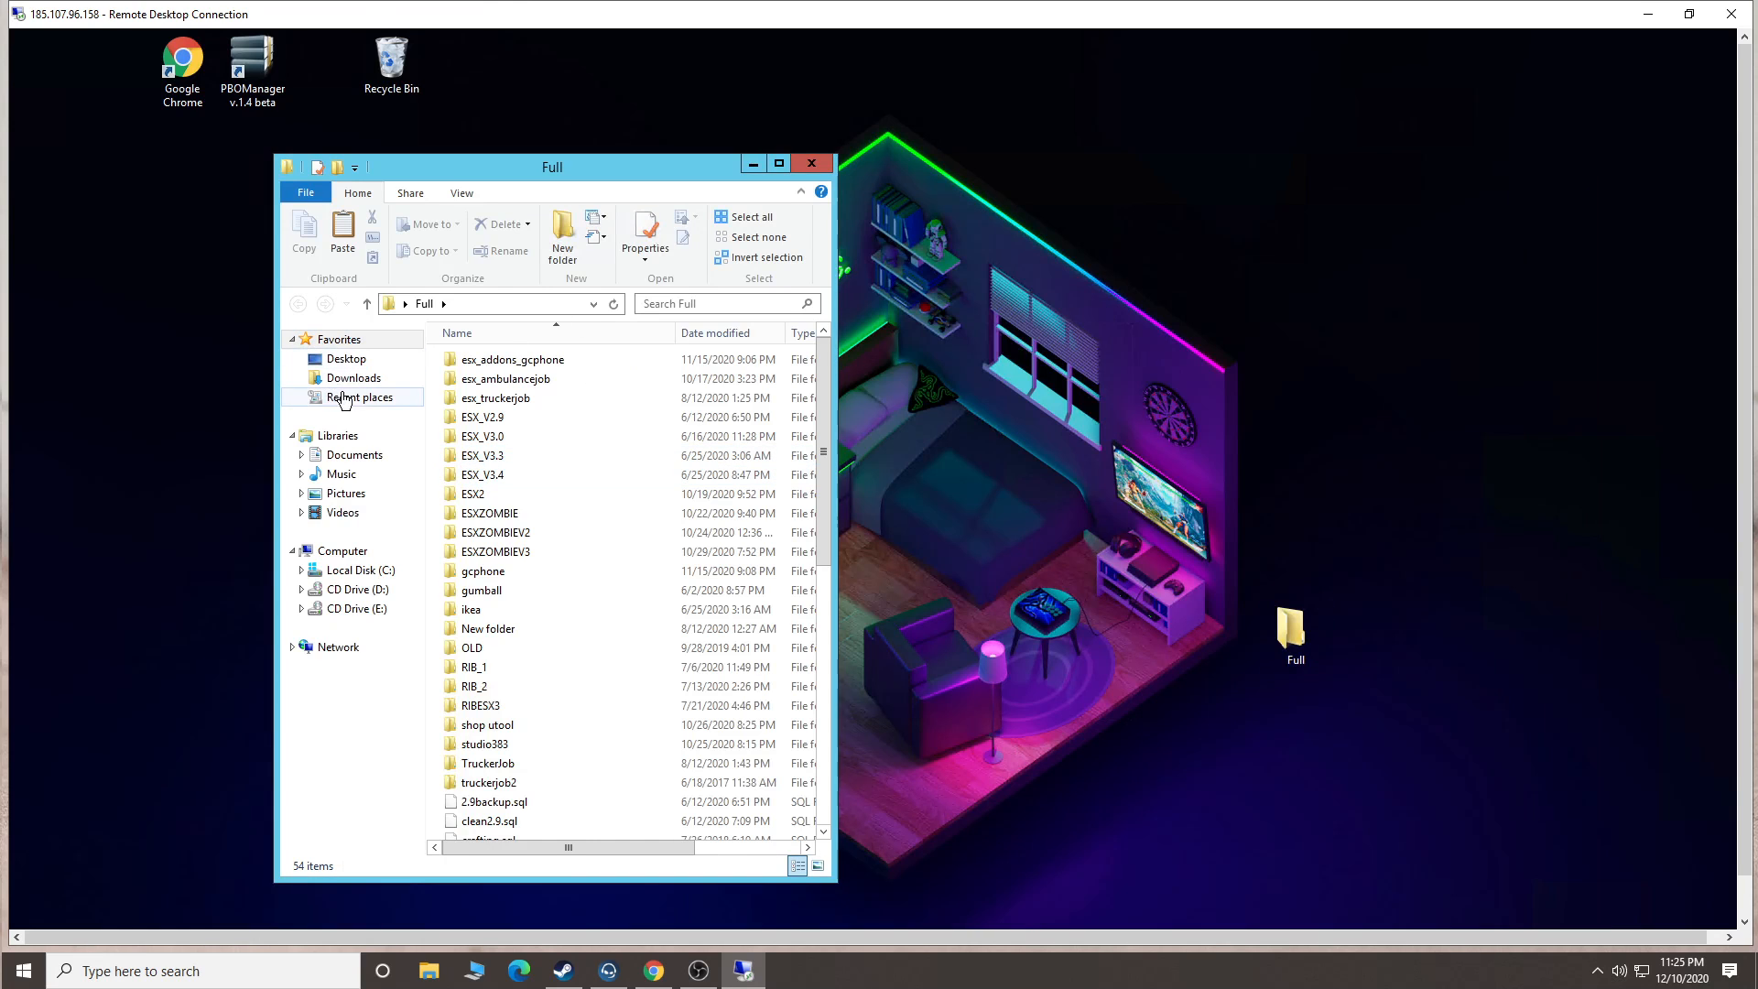
pyautogui.click(353, 378)
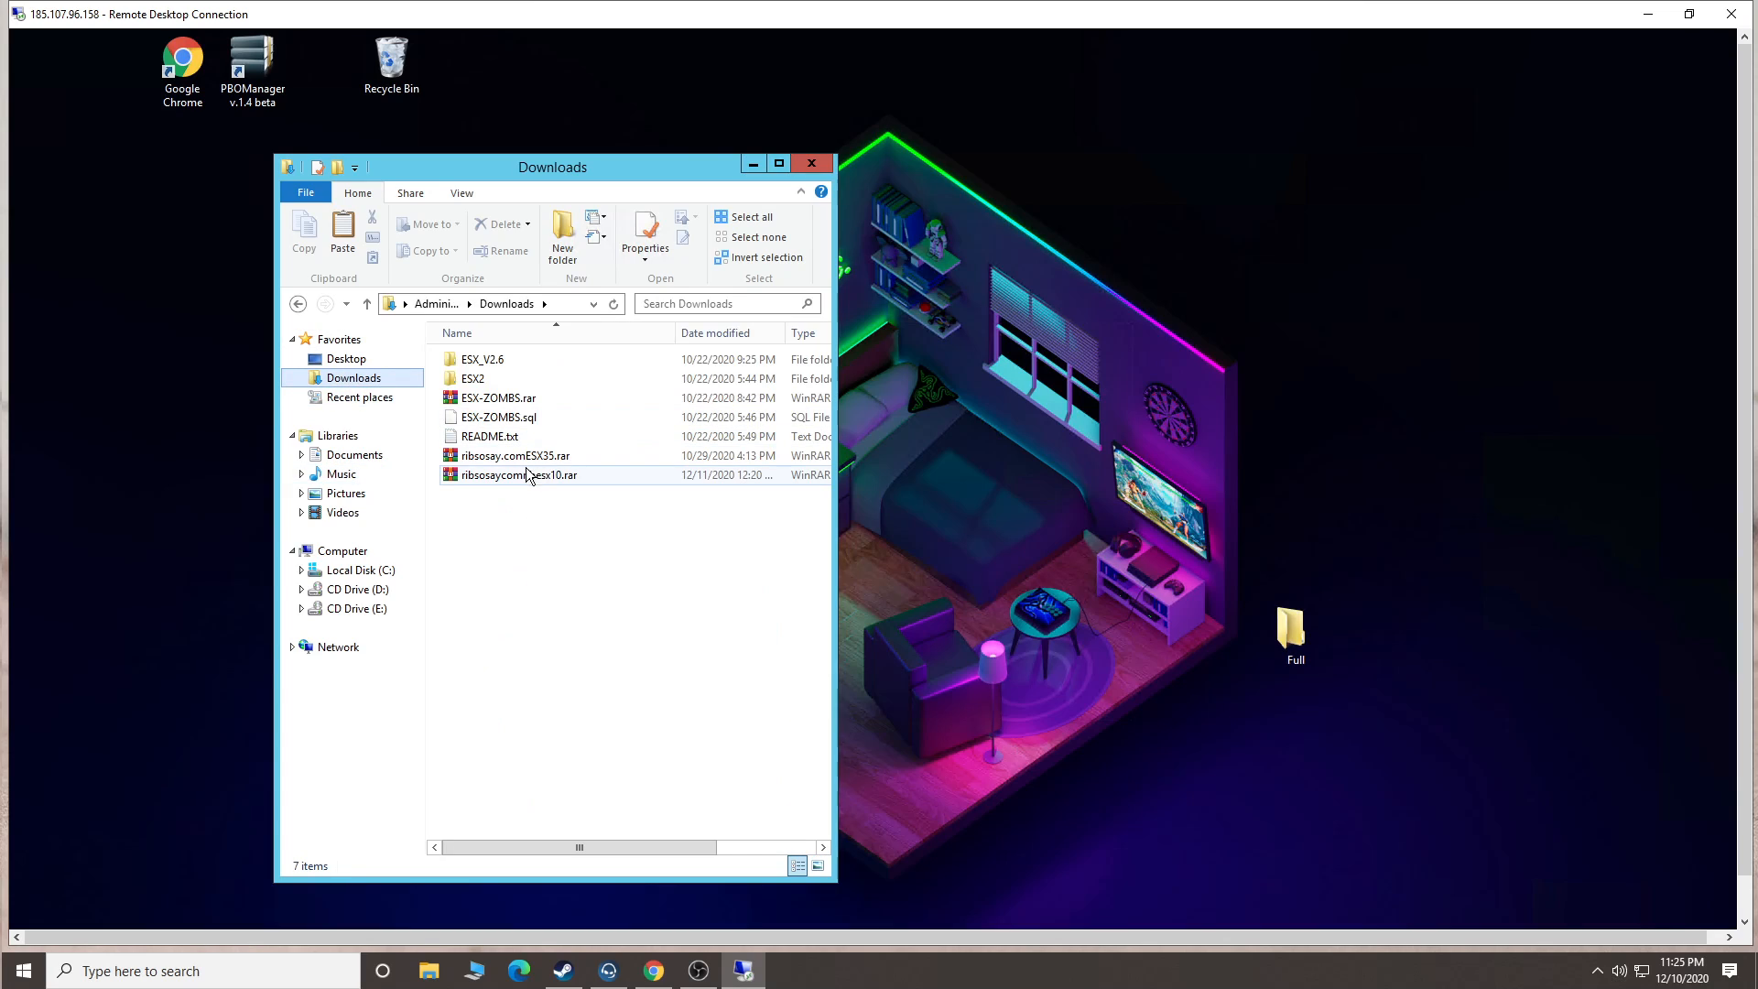
pyautogui.click(520, 456)
pyautogui.keyDown('shift'); pyautogui.click(512, 361); pyautogui.keyUp('shift')
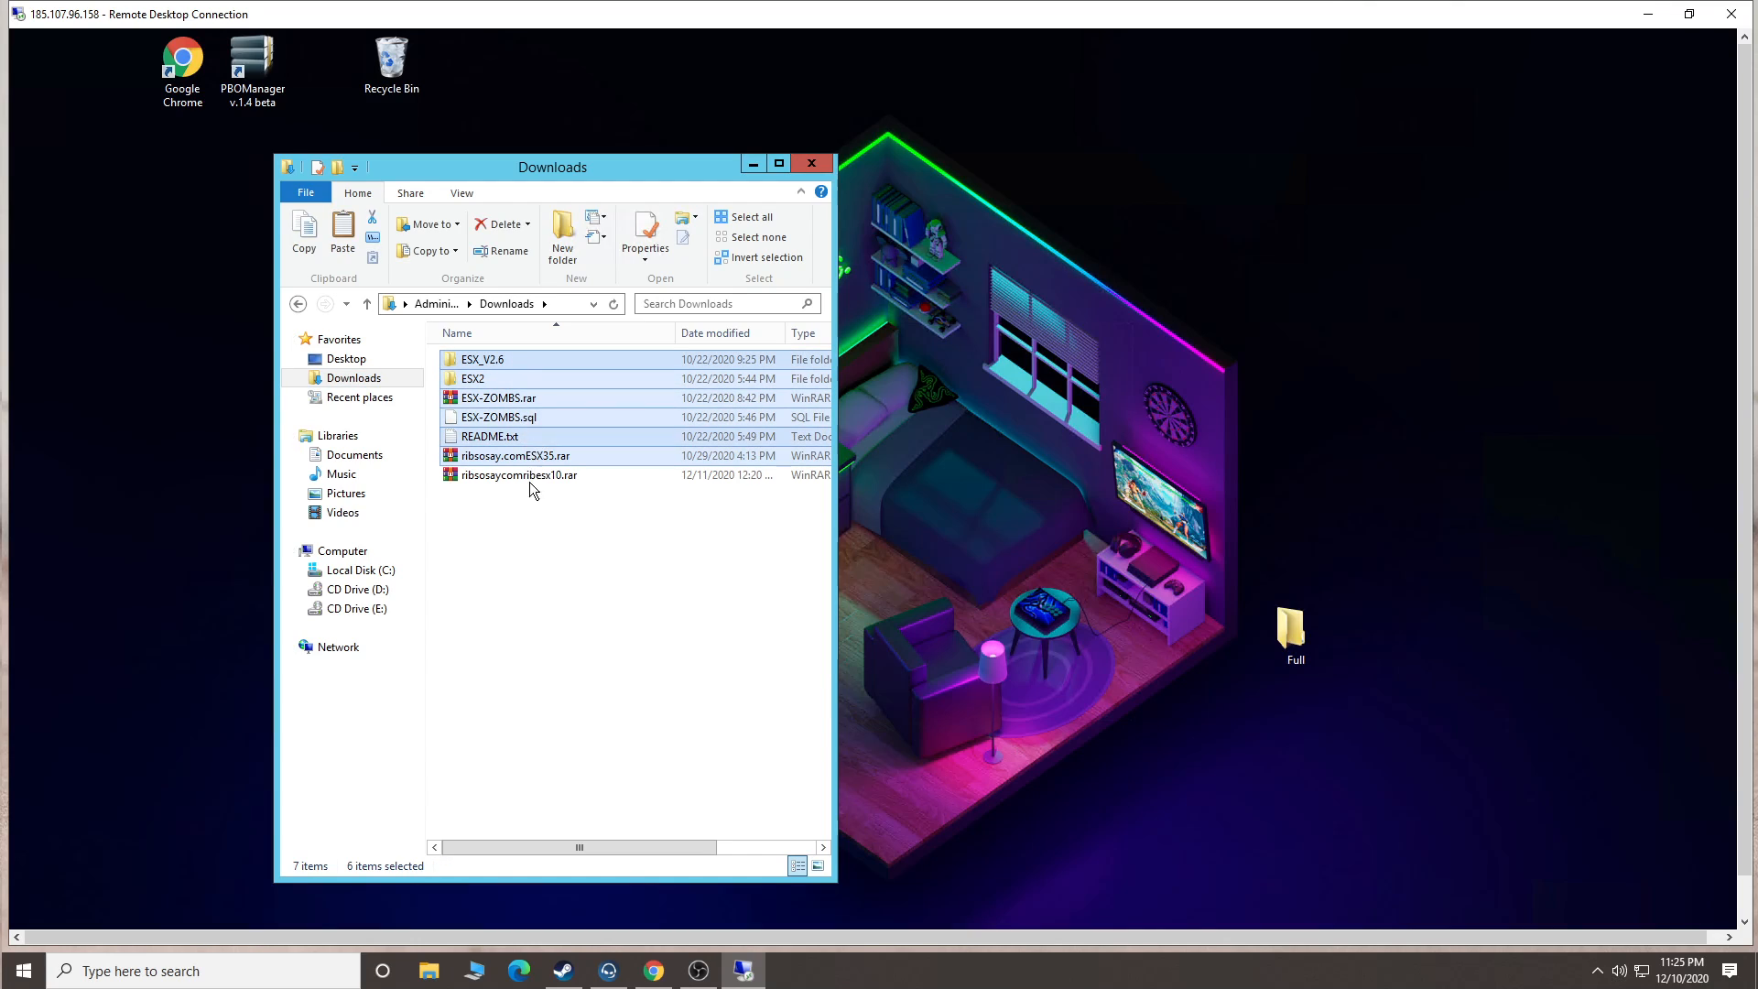
pyautogui.press('Delete')
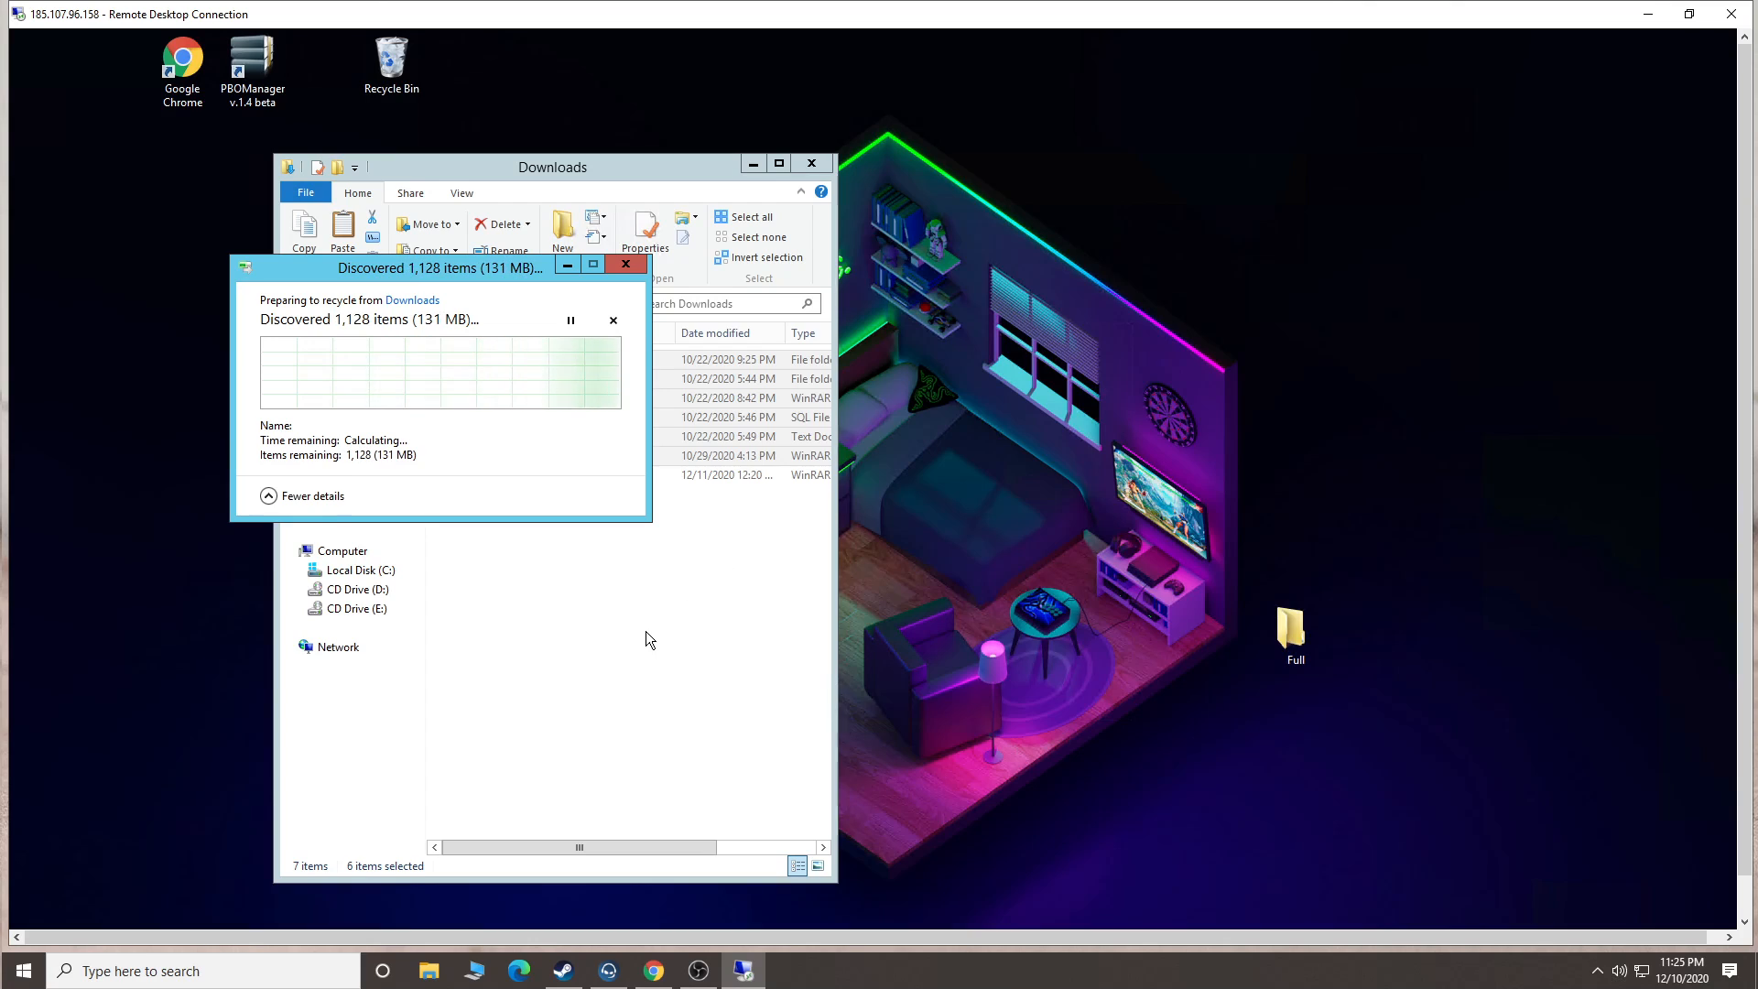
pyautogui.click(627, 646)
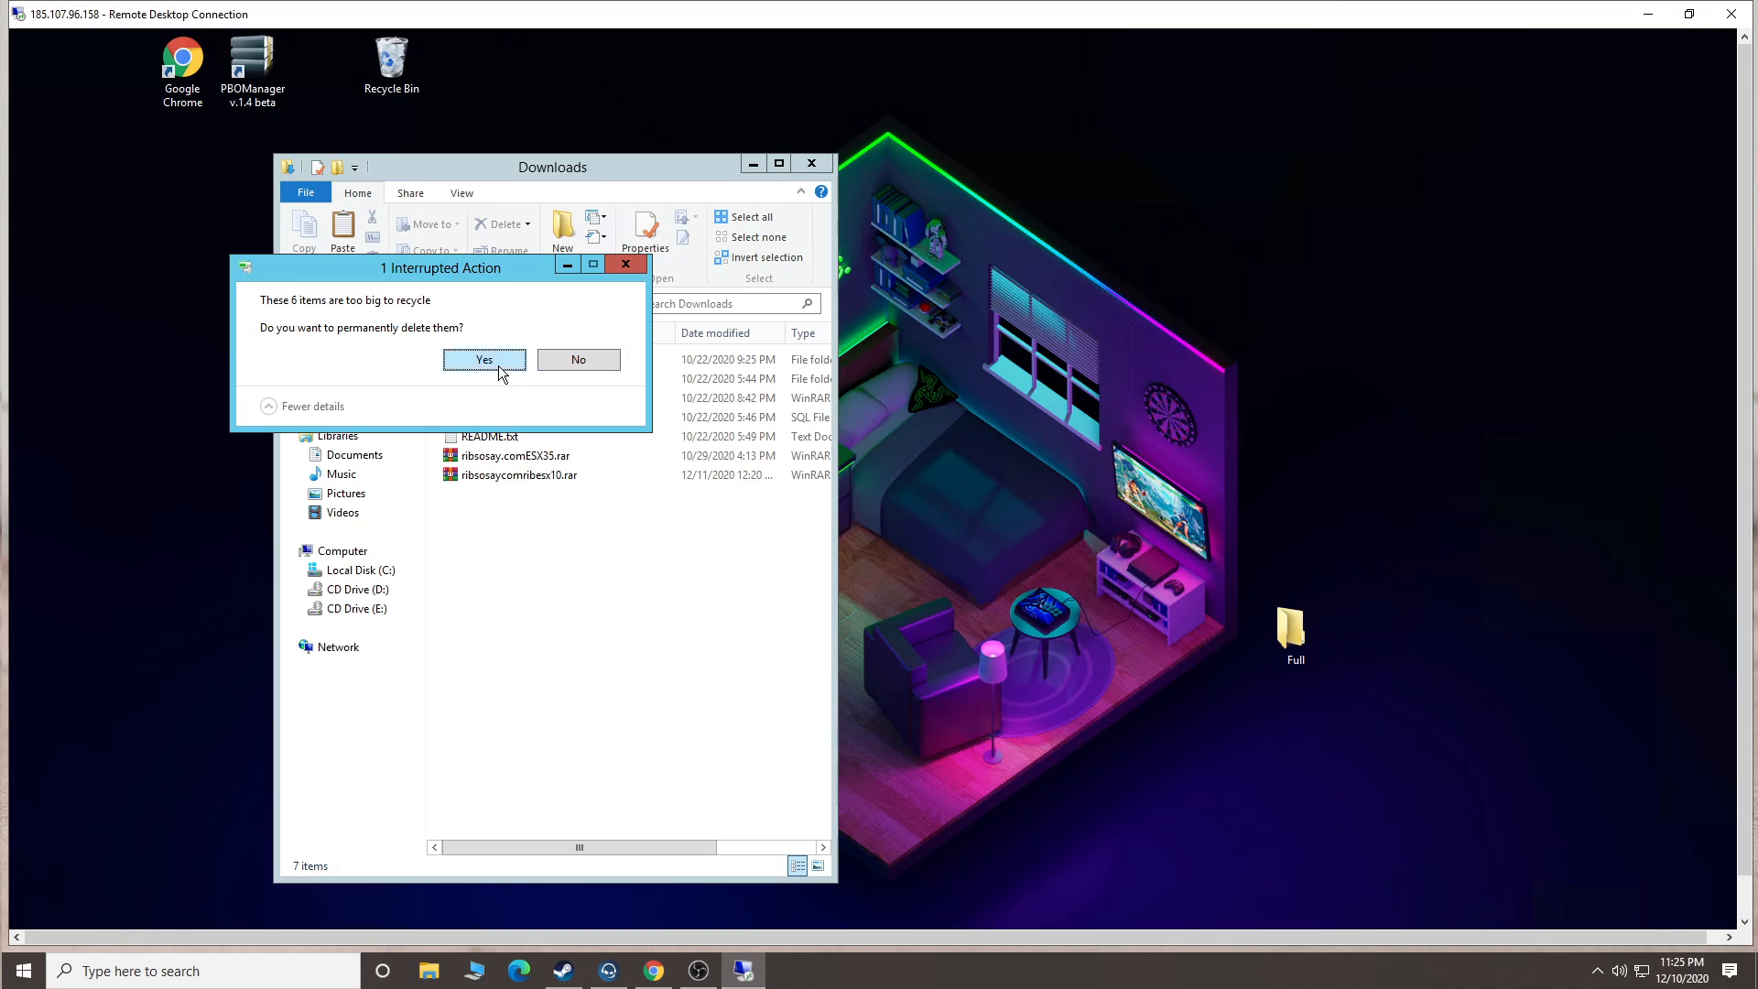
pyautogui.click(484, 359)
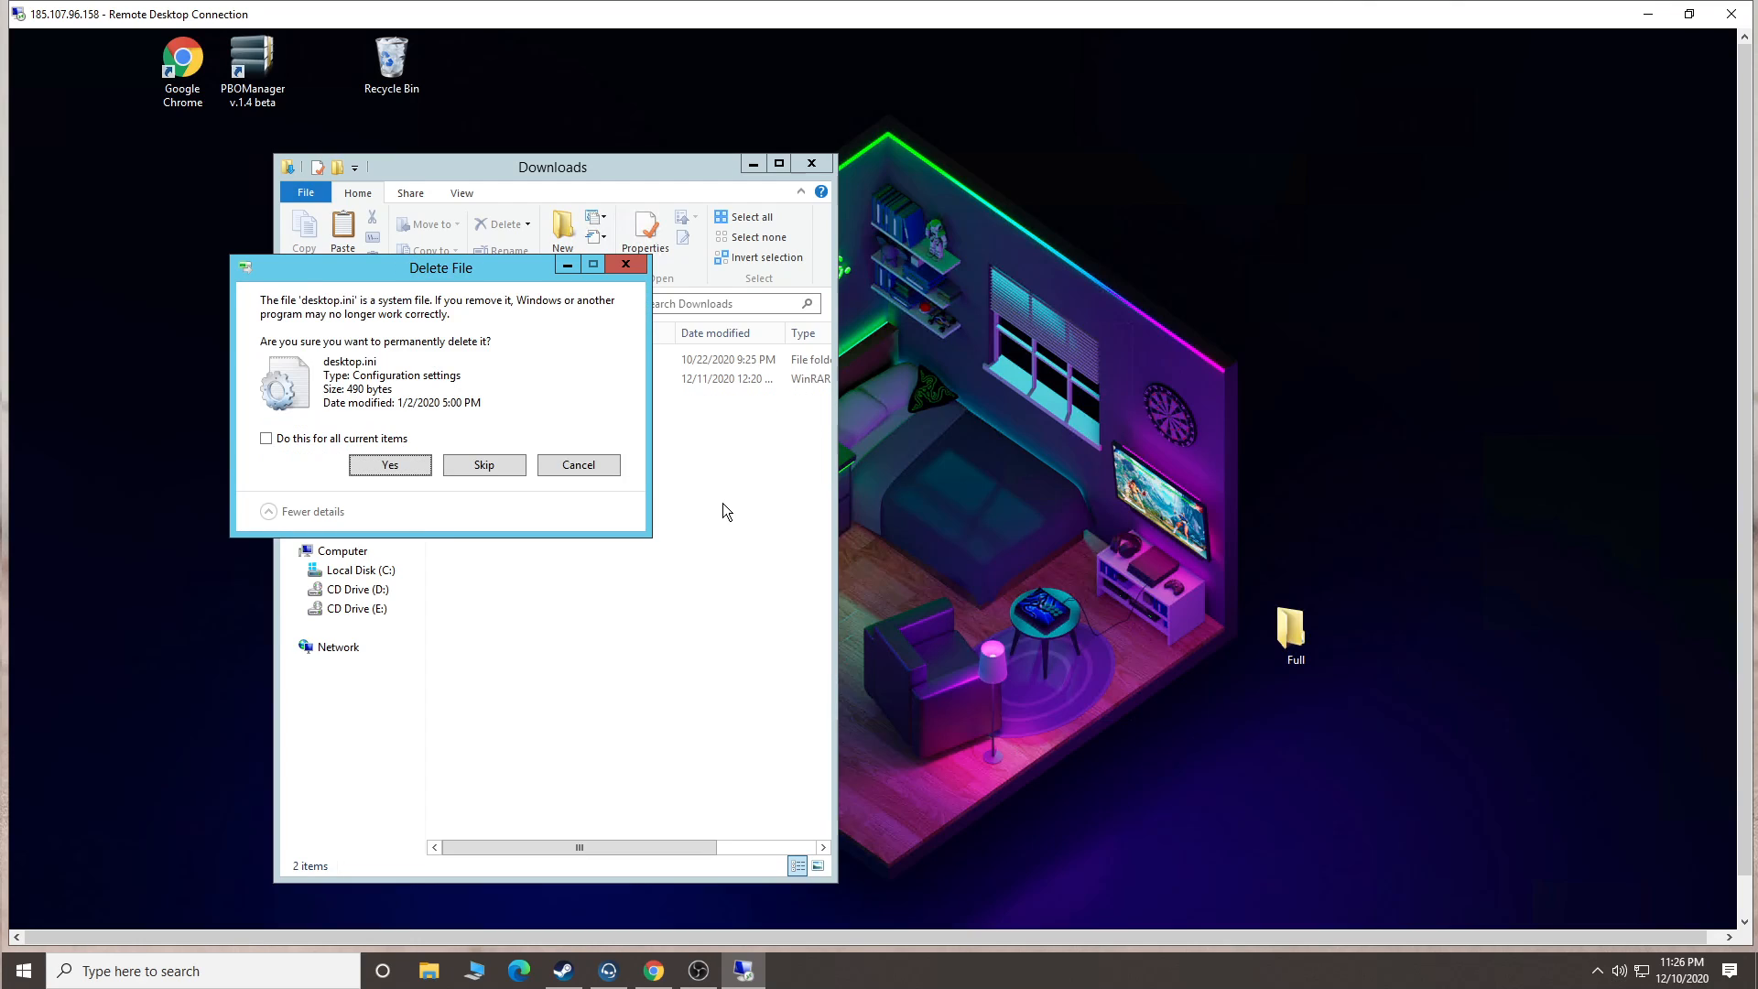
pyautogui.click(582, 467)
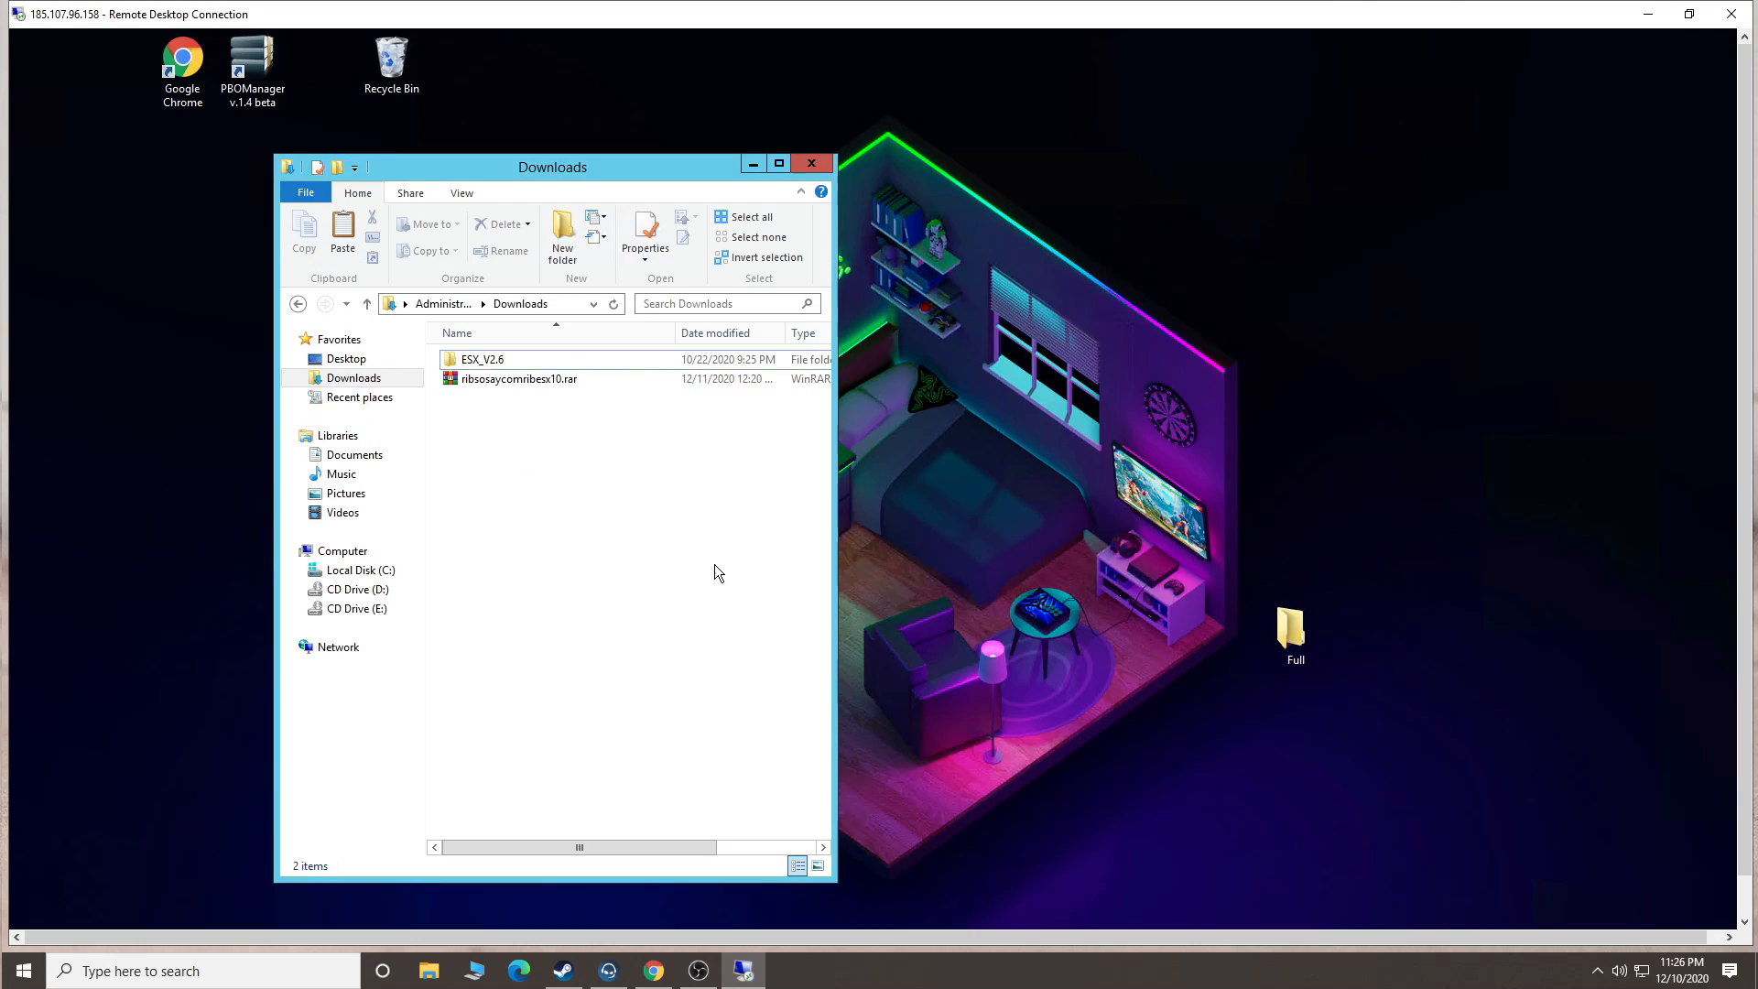
# Copy the ribsosaycomribesx10.rar archive in the Downloads folder.
pyautogui.click(513, 383)
pyautogui.hotkey('ctrl', 'c')
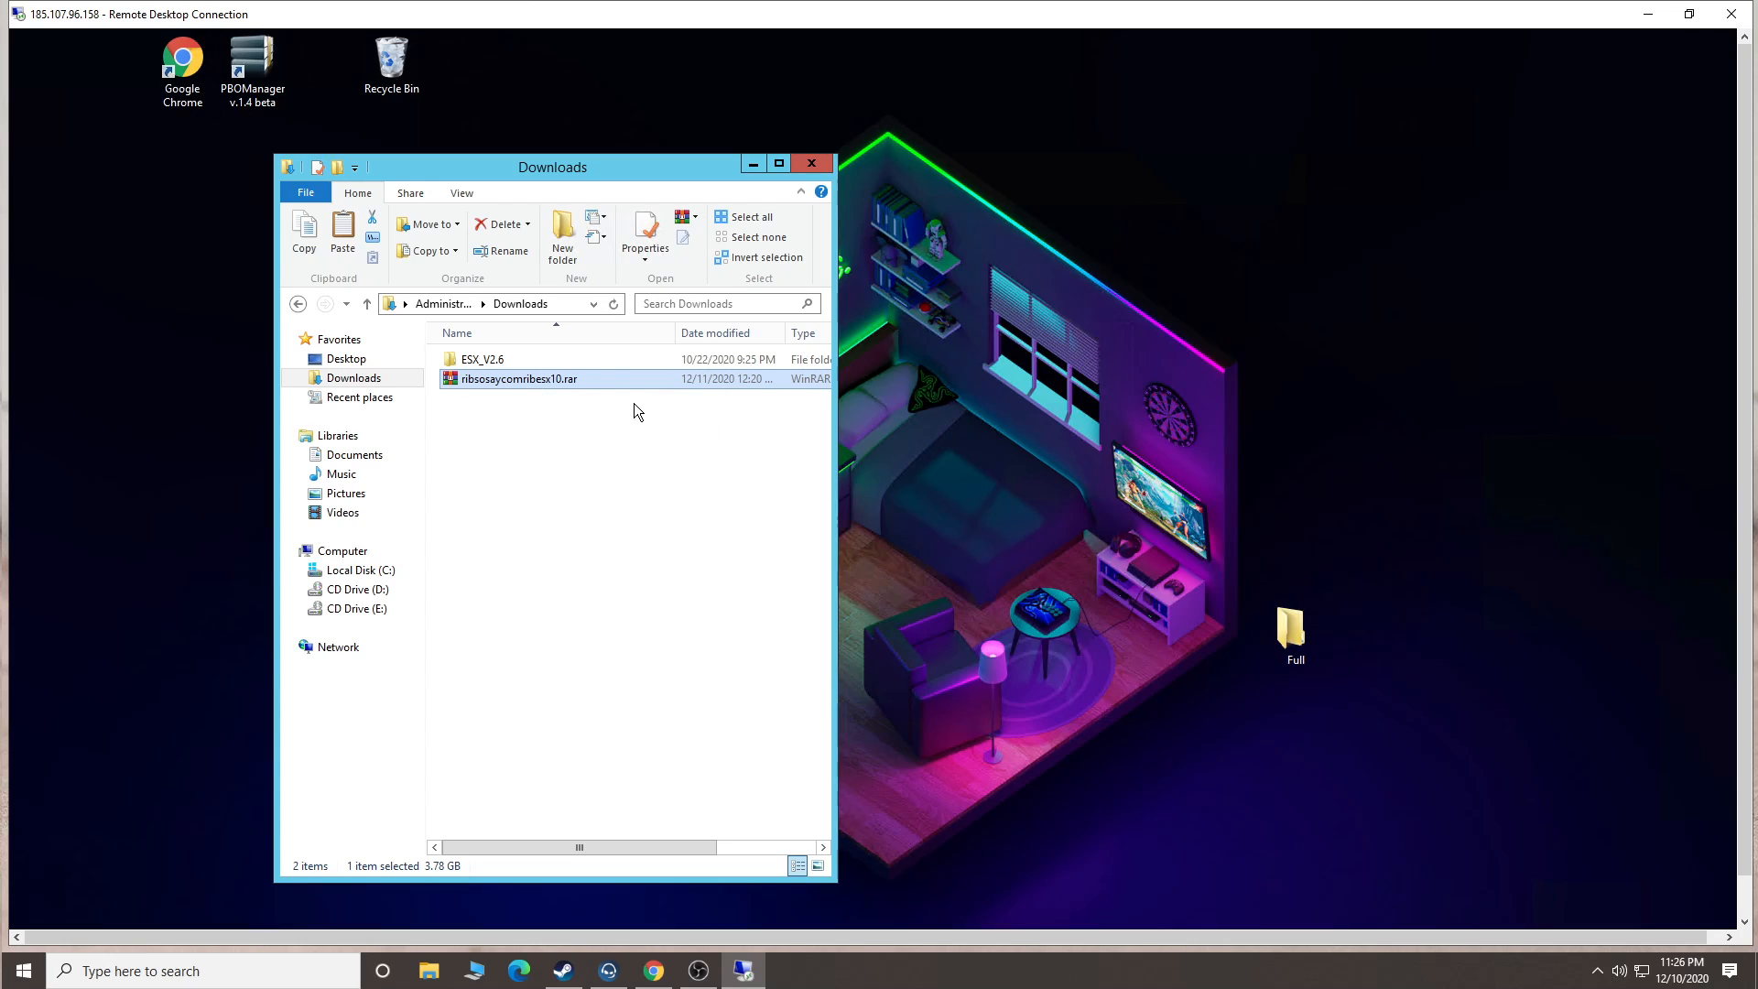
# Close the Downloads window and open Google Chrome on the remote server.
pyautogui.click(812, 164)
pyautogui.doubleClick(188, 65)
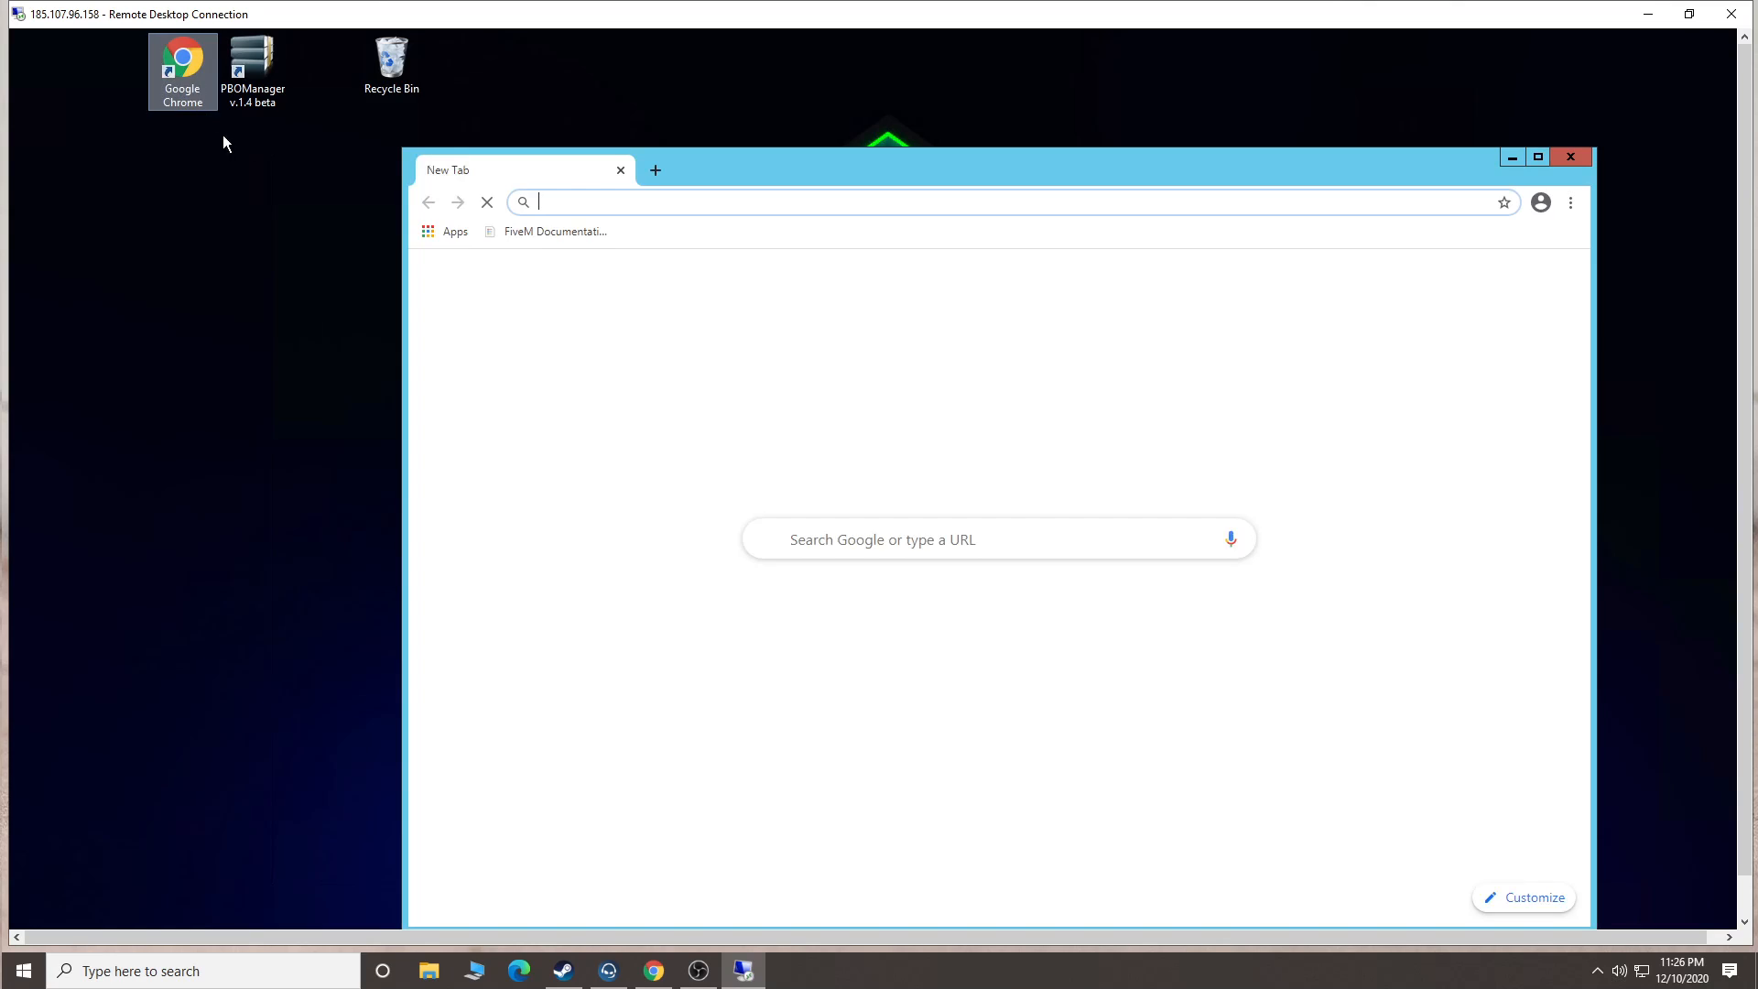
# Search the web for "download xammp" and open the Apache Friends Download XAMPP page.
pyautogui.write('downl')
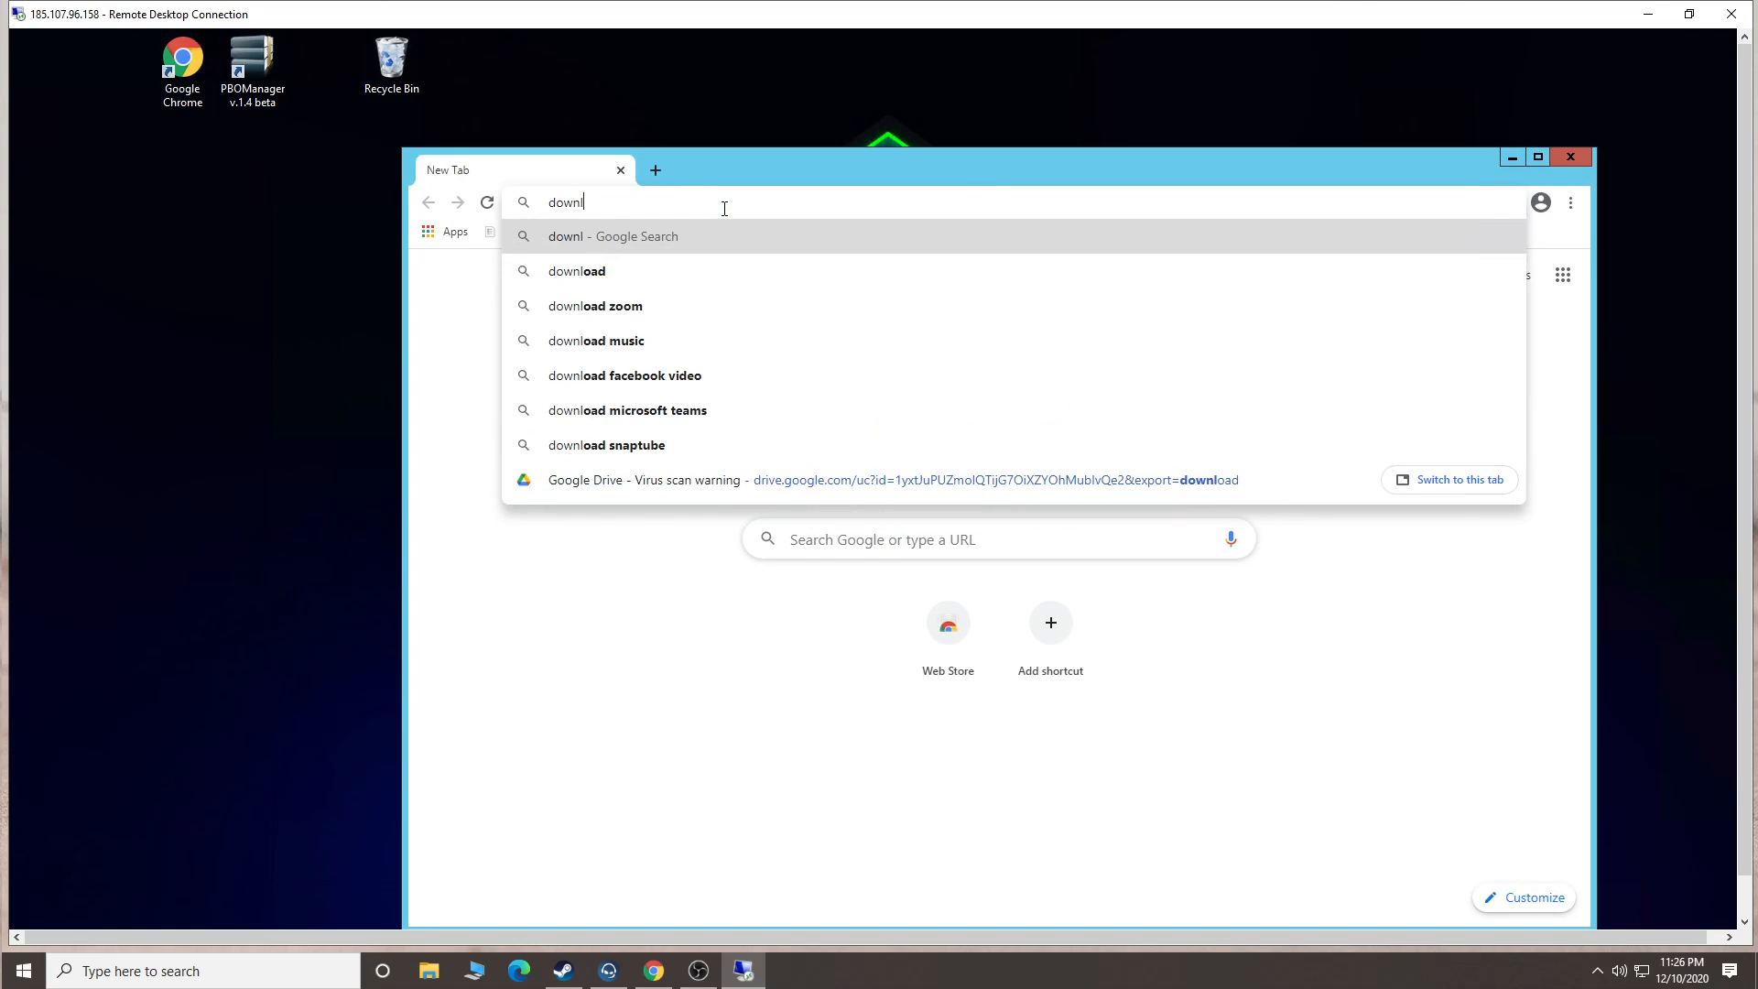
pyautogui.write('oad xampp')
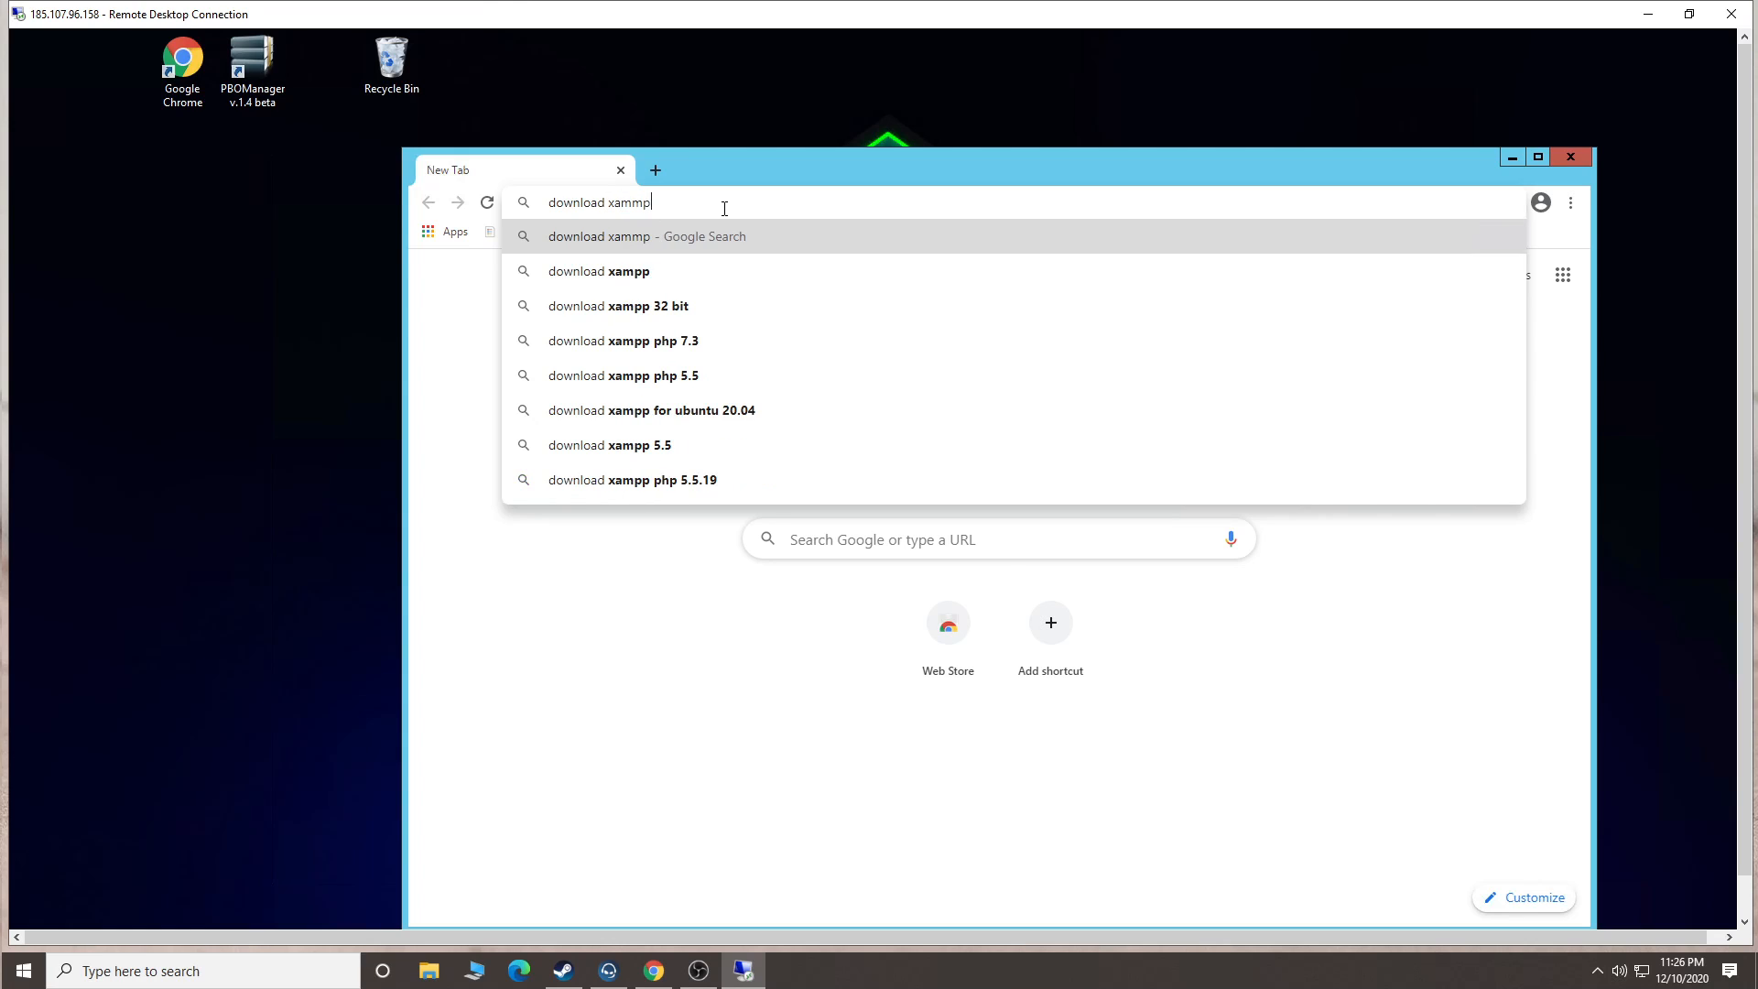
pyautogui.press('Return')
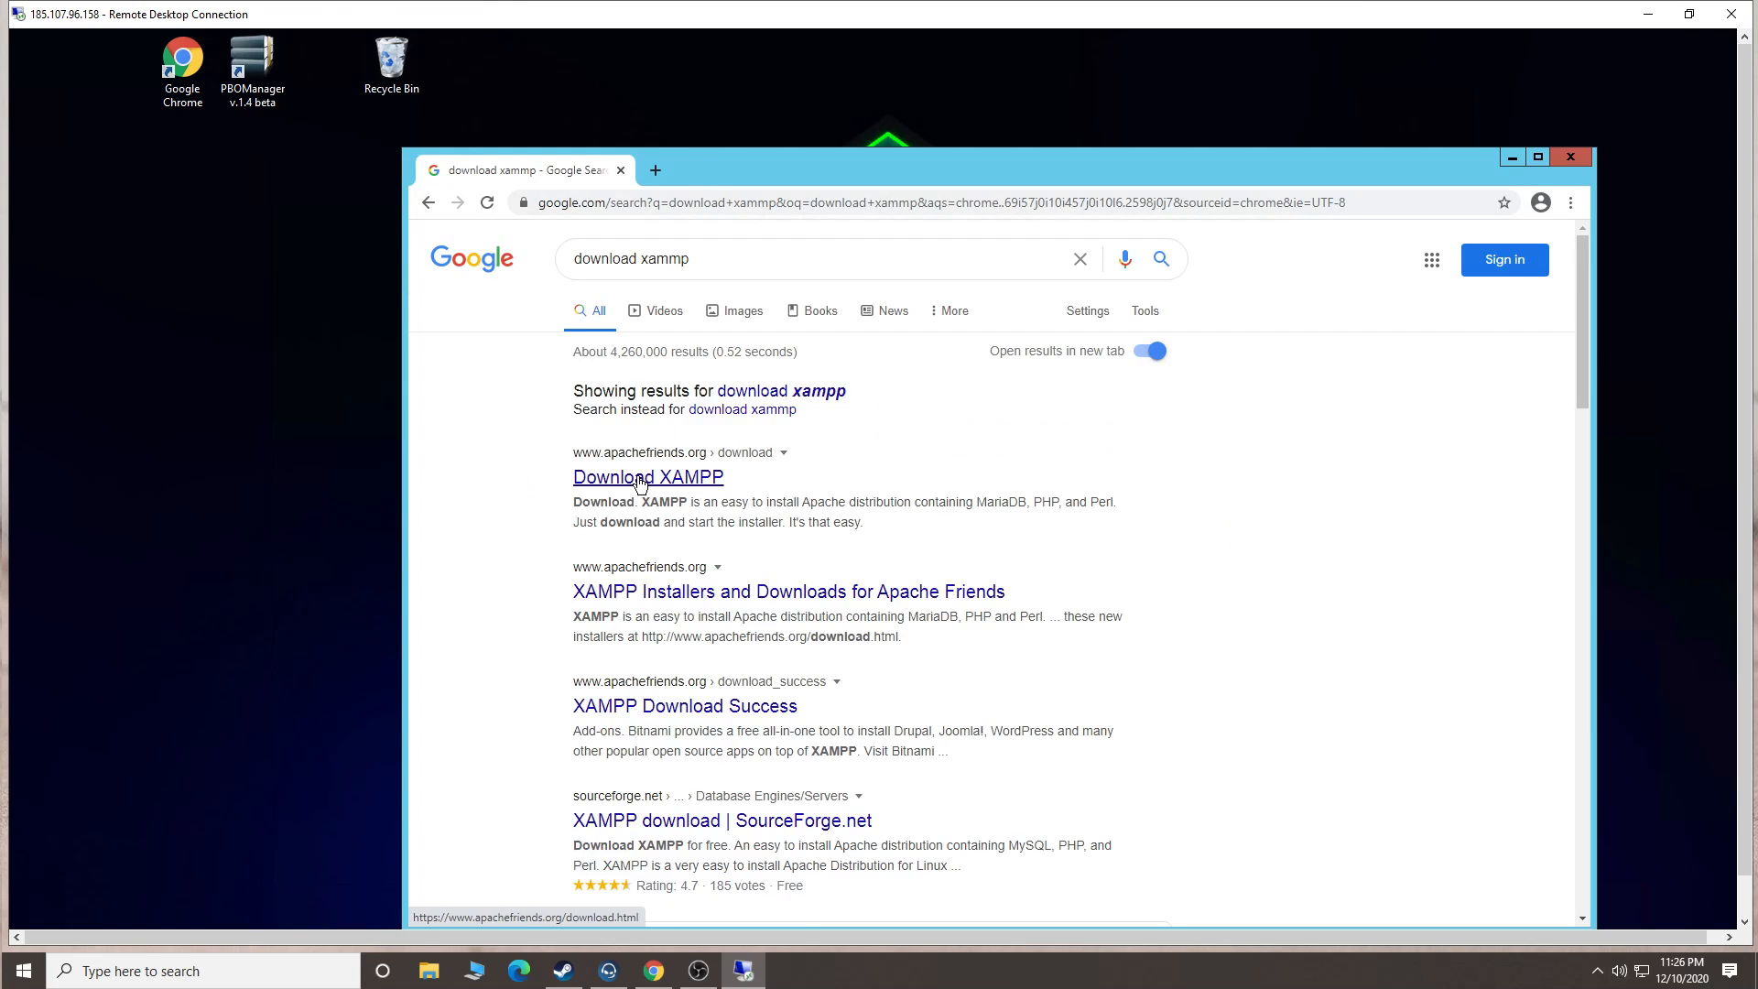
pyautogui.click(637, 480)
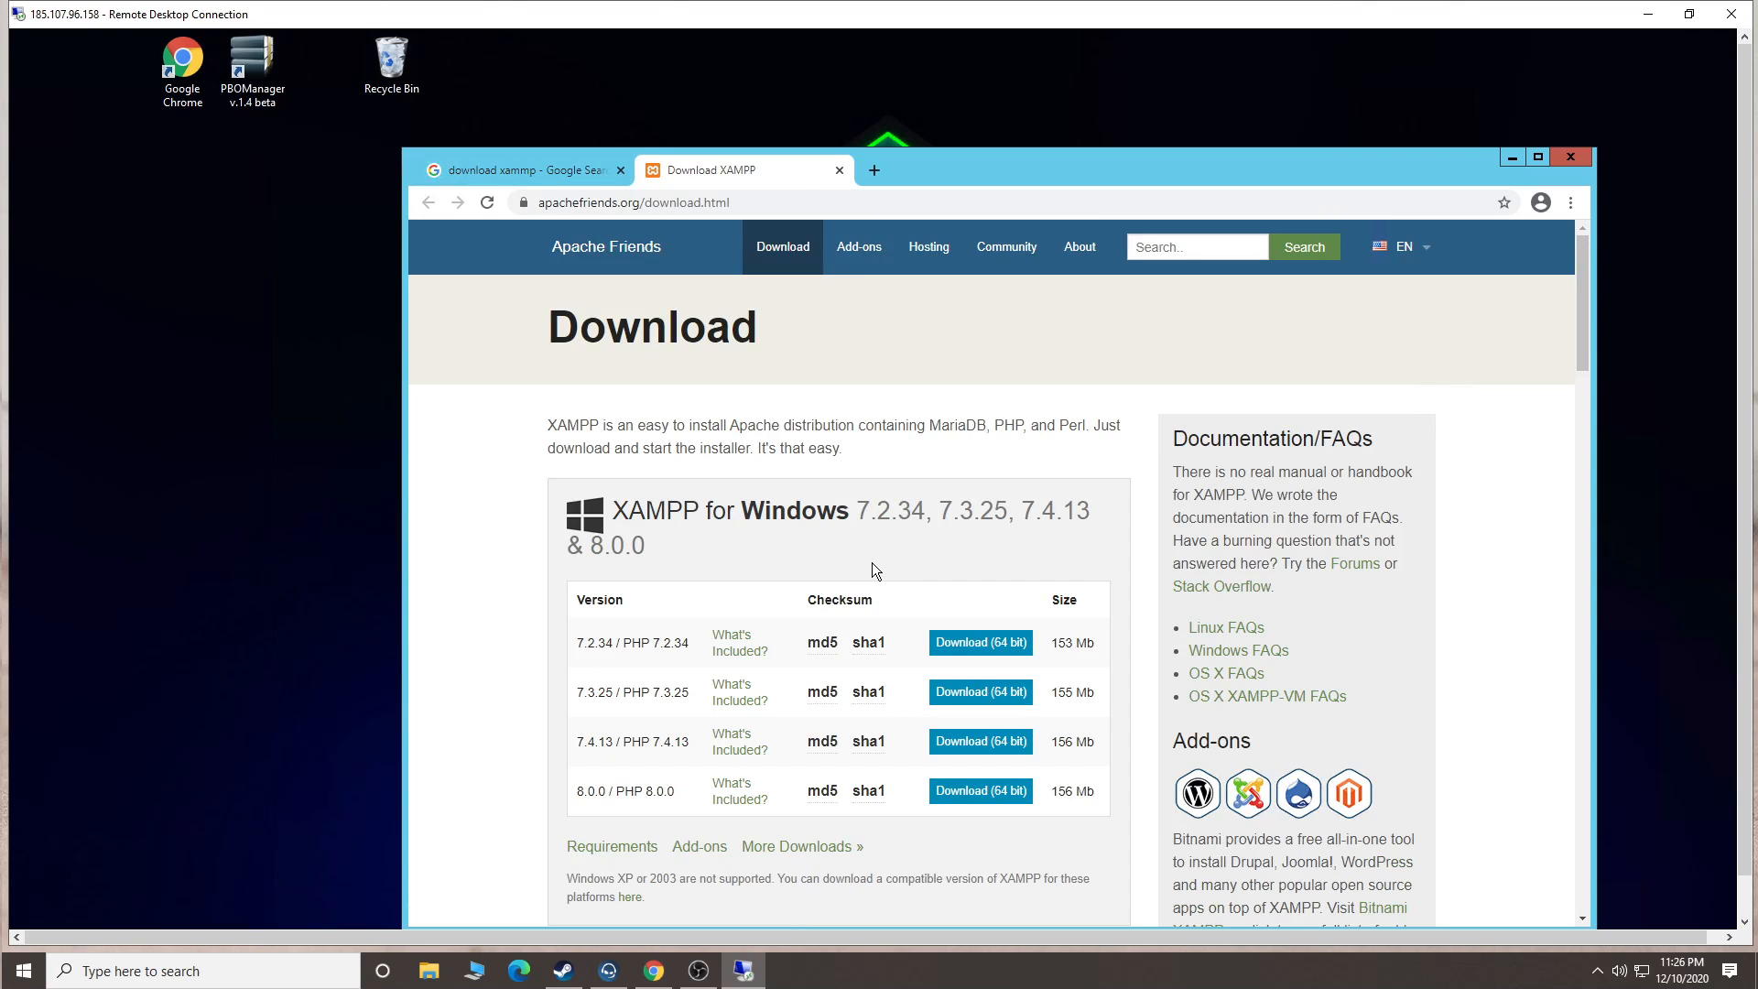
# Download the 64-bit XAMPP for Windows installer, version 7.2.34 / PHP 7.2.34.
pyautogui.scroll(-3, 881, 563)
pyautogui.scroll(2, 888, 575)
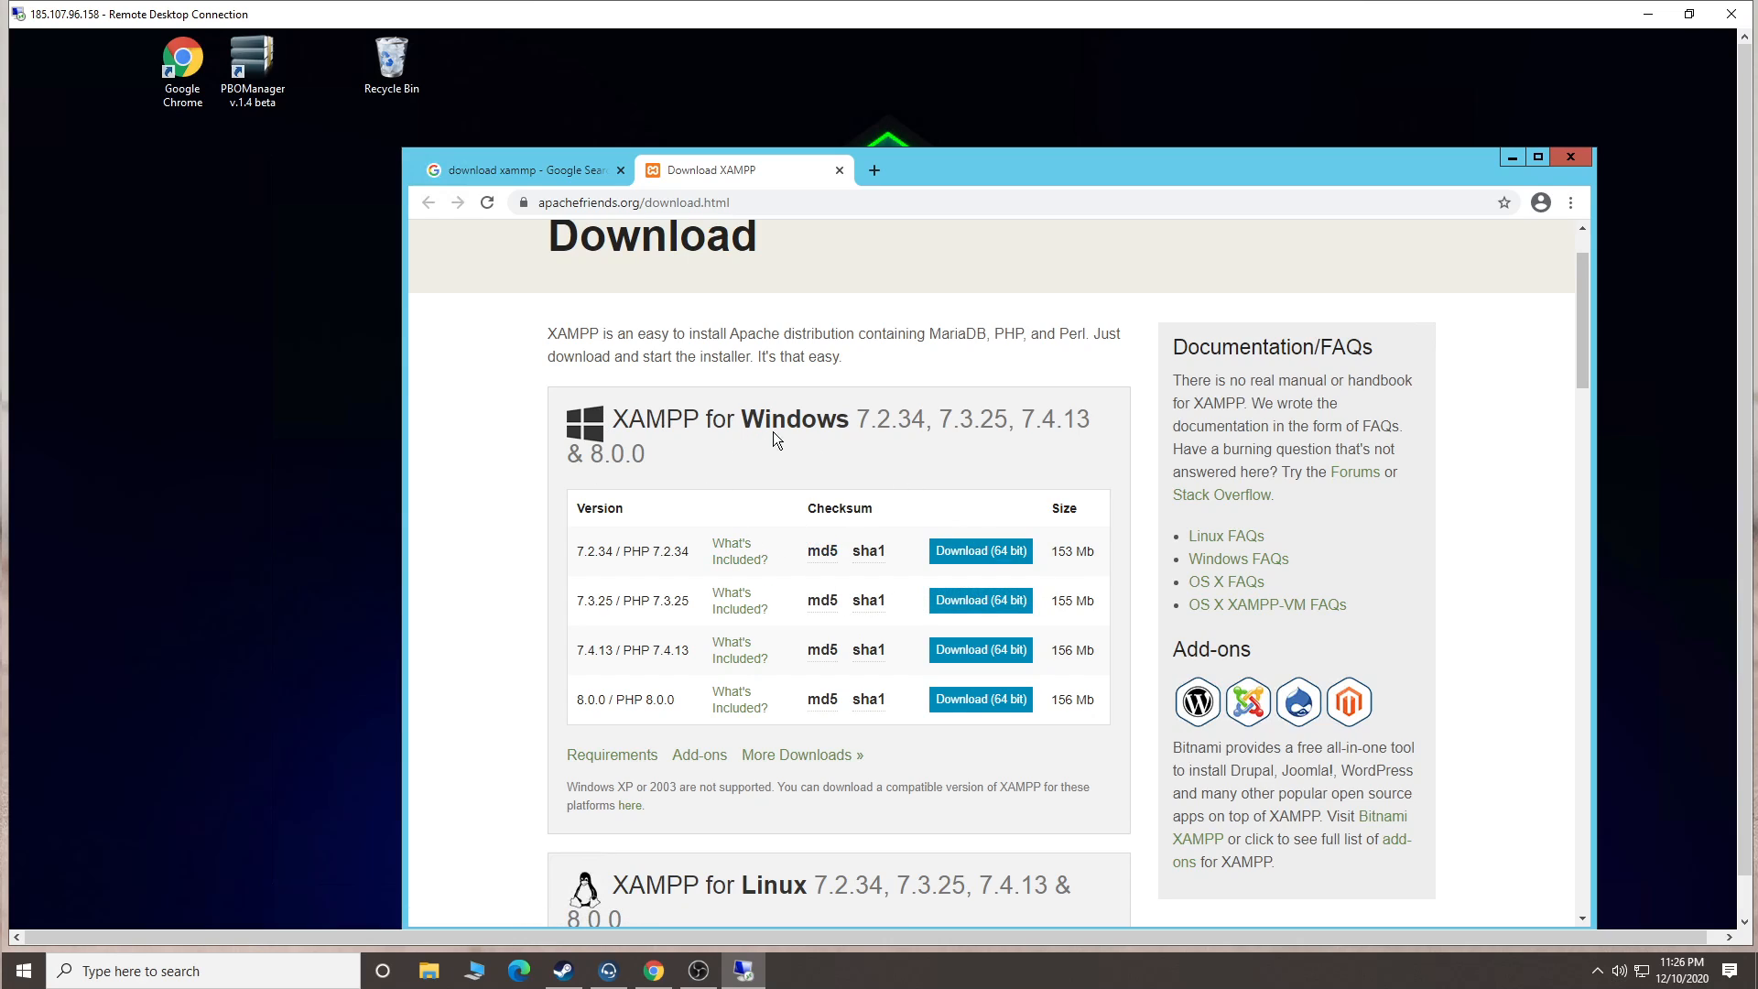
pyautogui.click(975, 550)
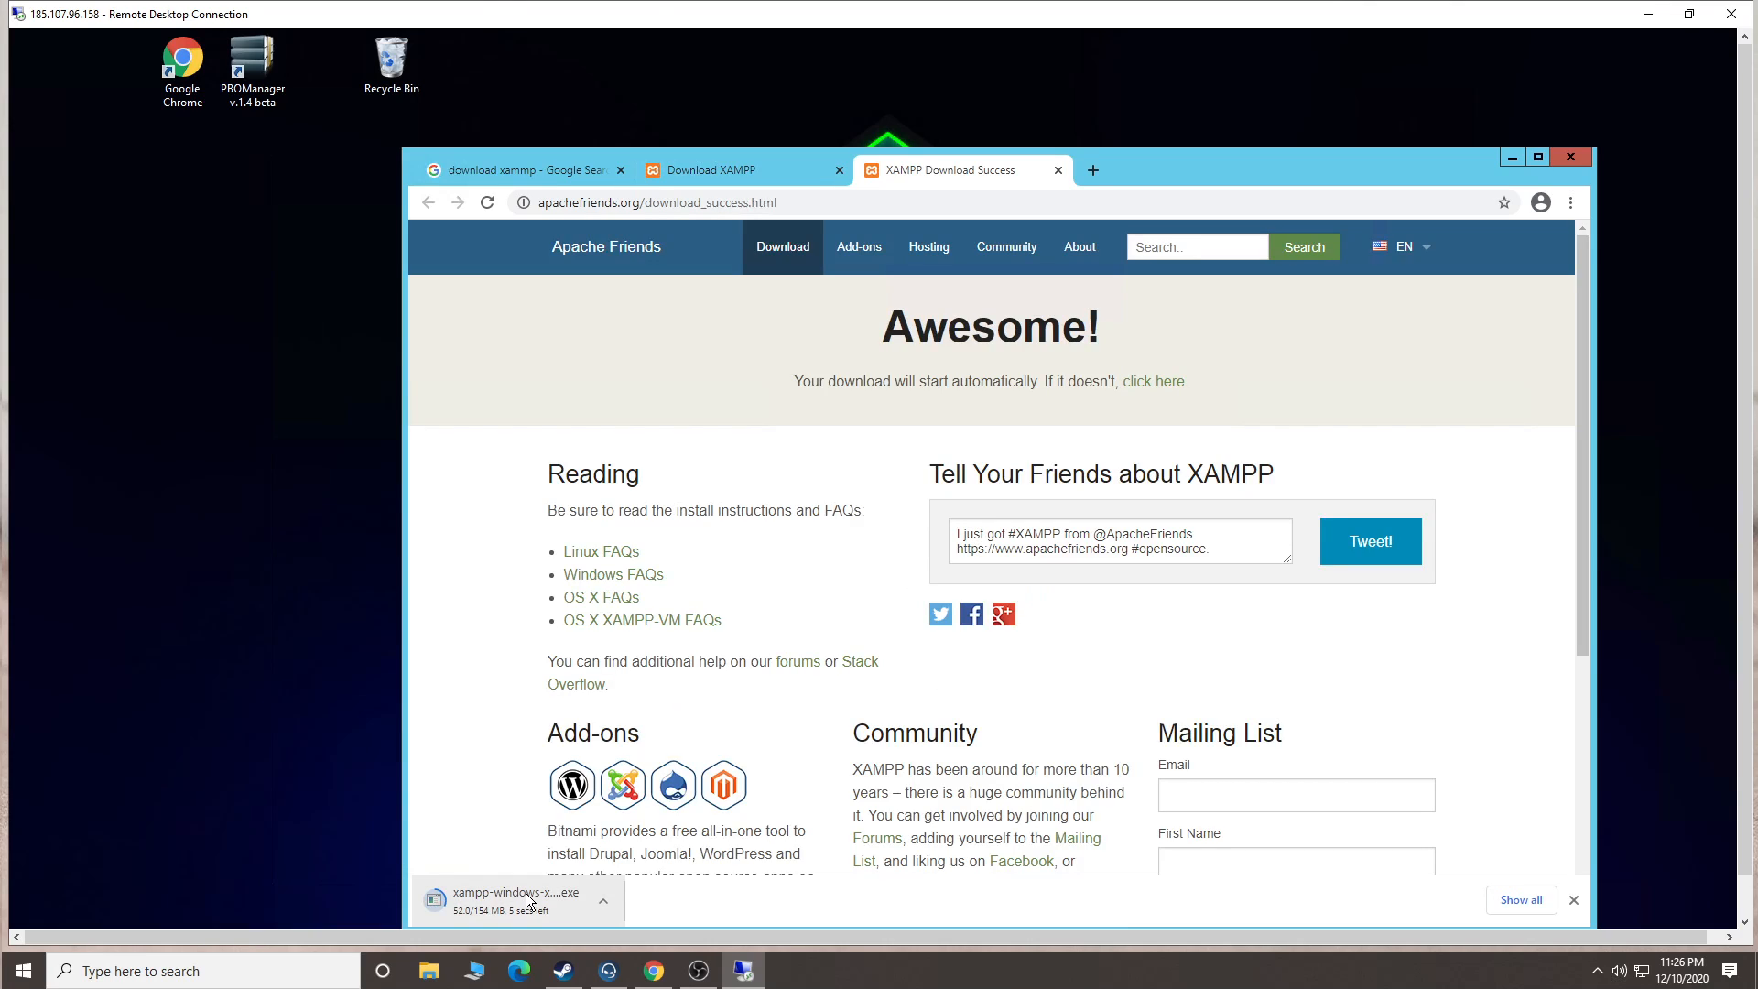
# Search for "download heidi" in the Download XAMPP browser tab and open the Download HeidiSQL page from heidisql.com.
pyautogui.click(723, 170)
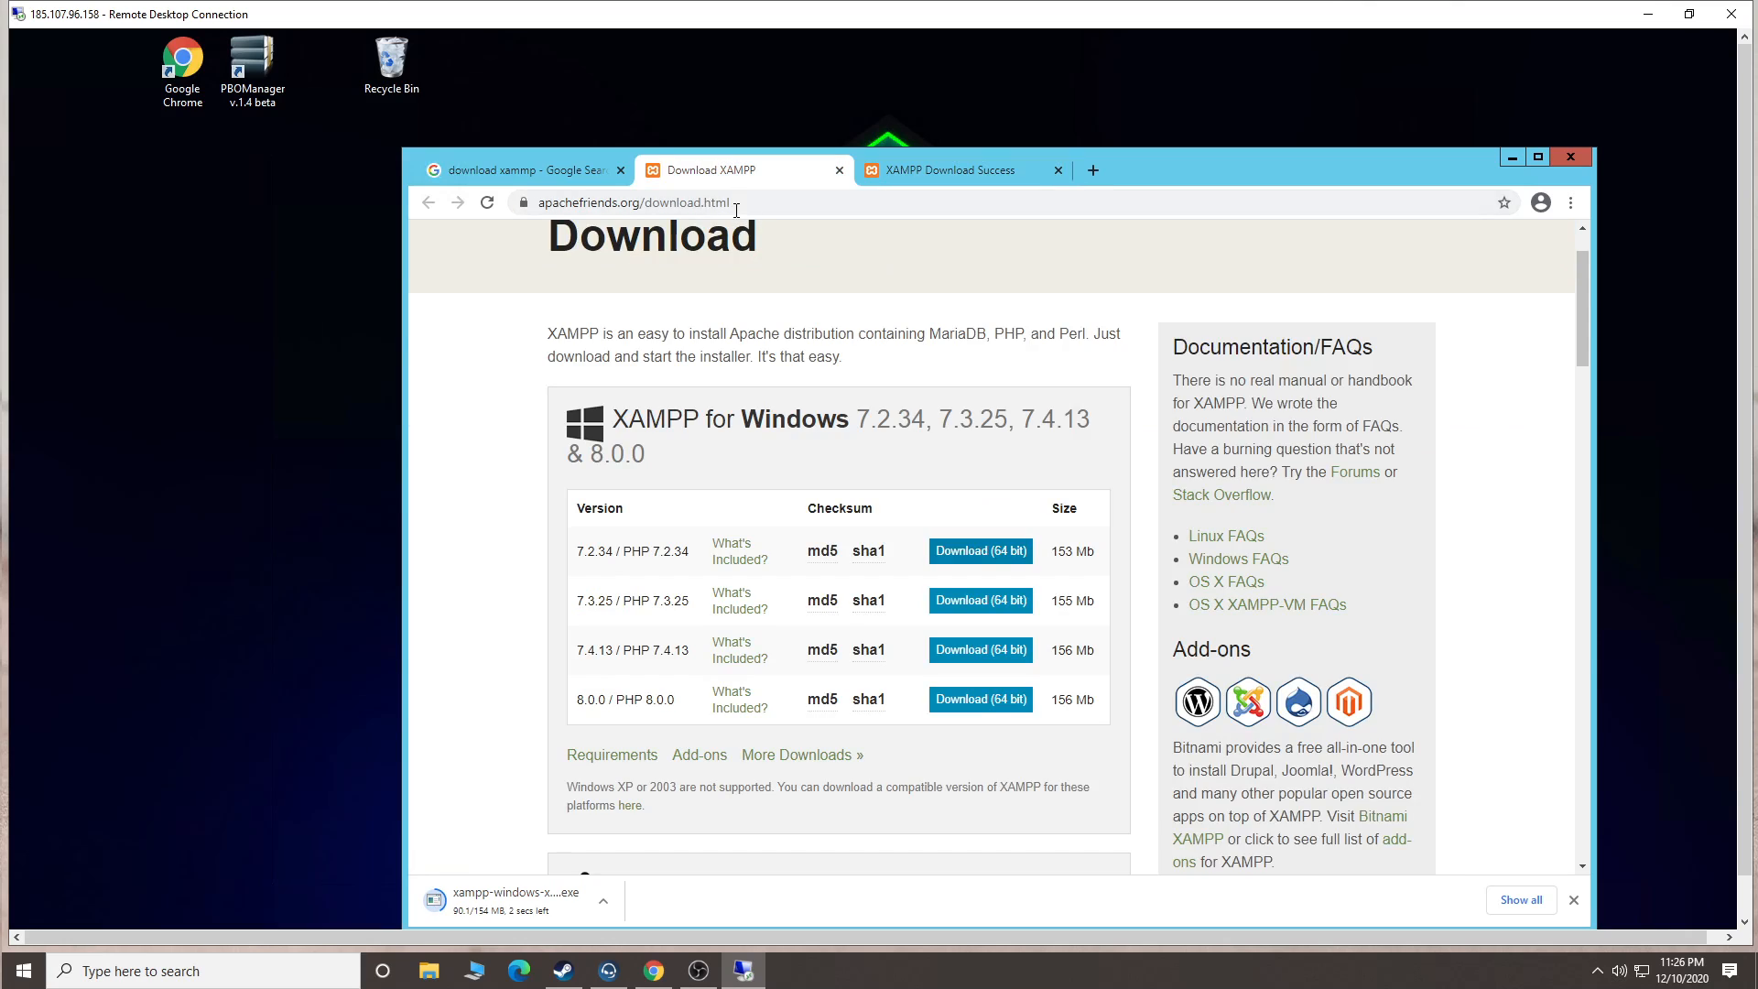
pyautogui.click(736, 210)
pyautogui.write('dow')
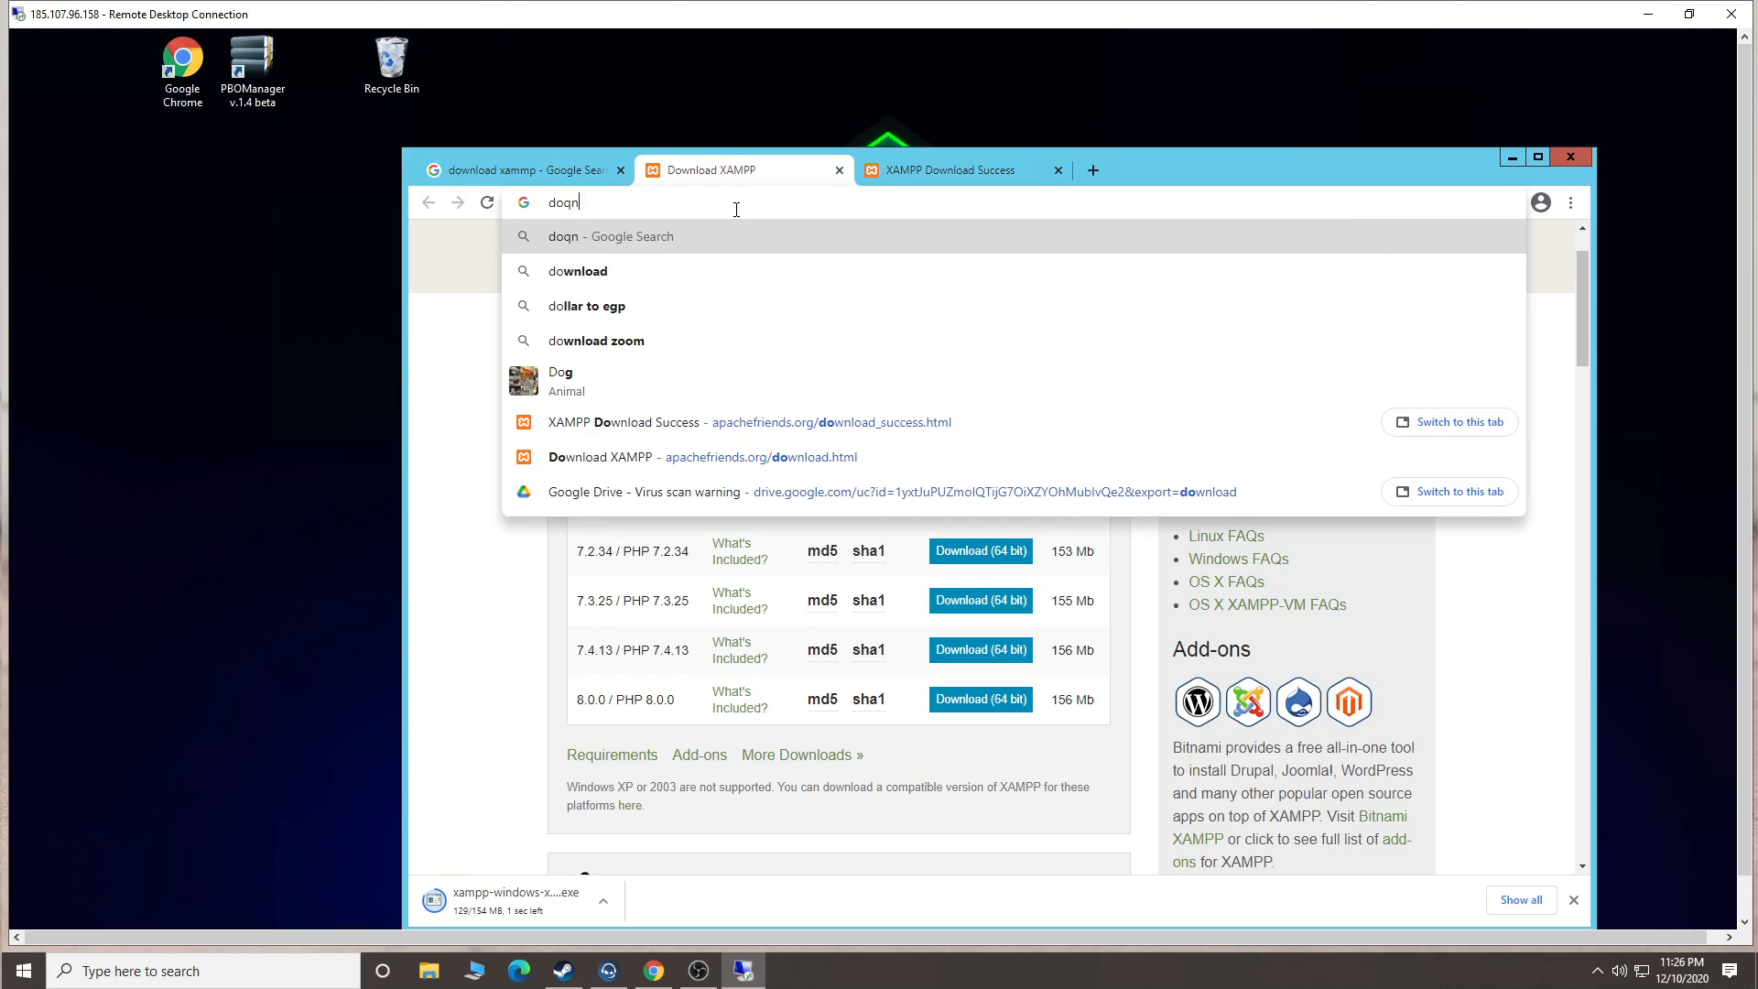
pyautogui.write('nload heidi')
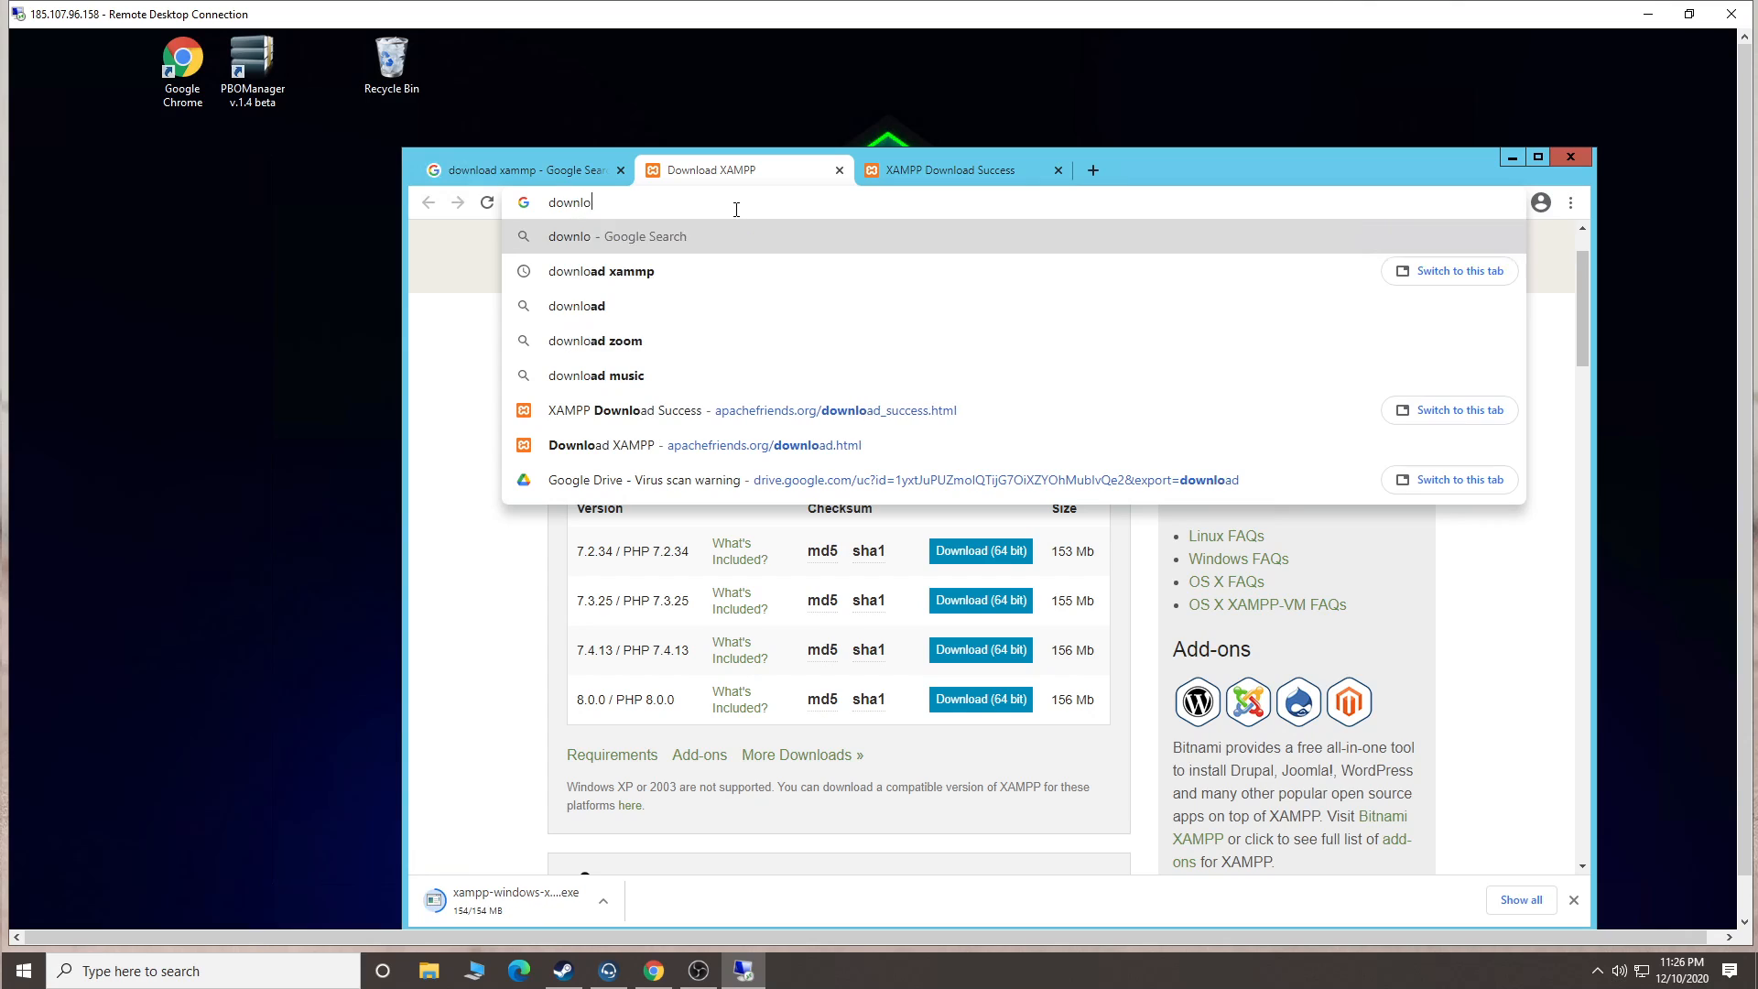
pyautogui.press('Return')
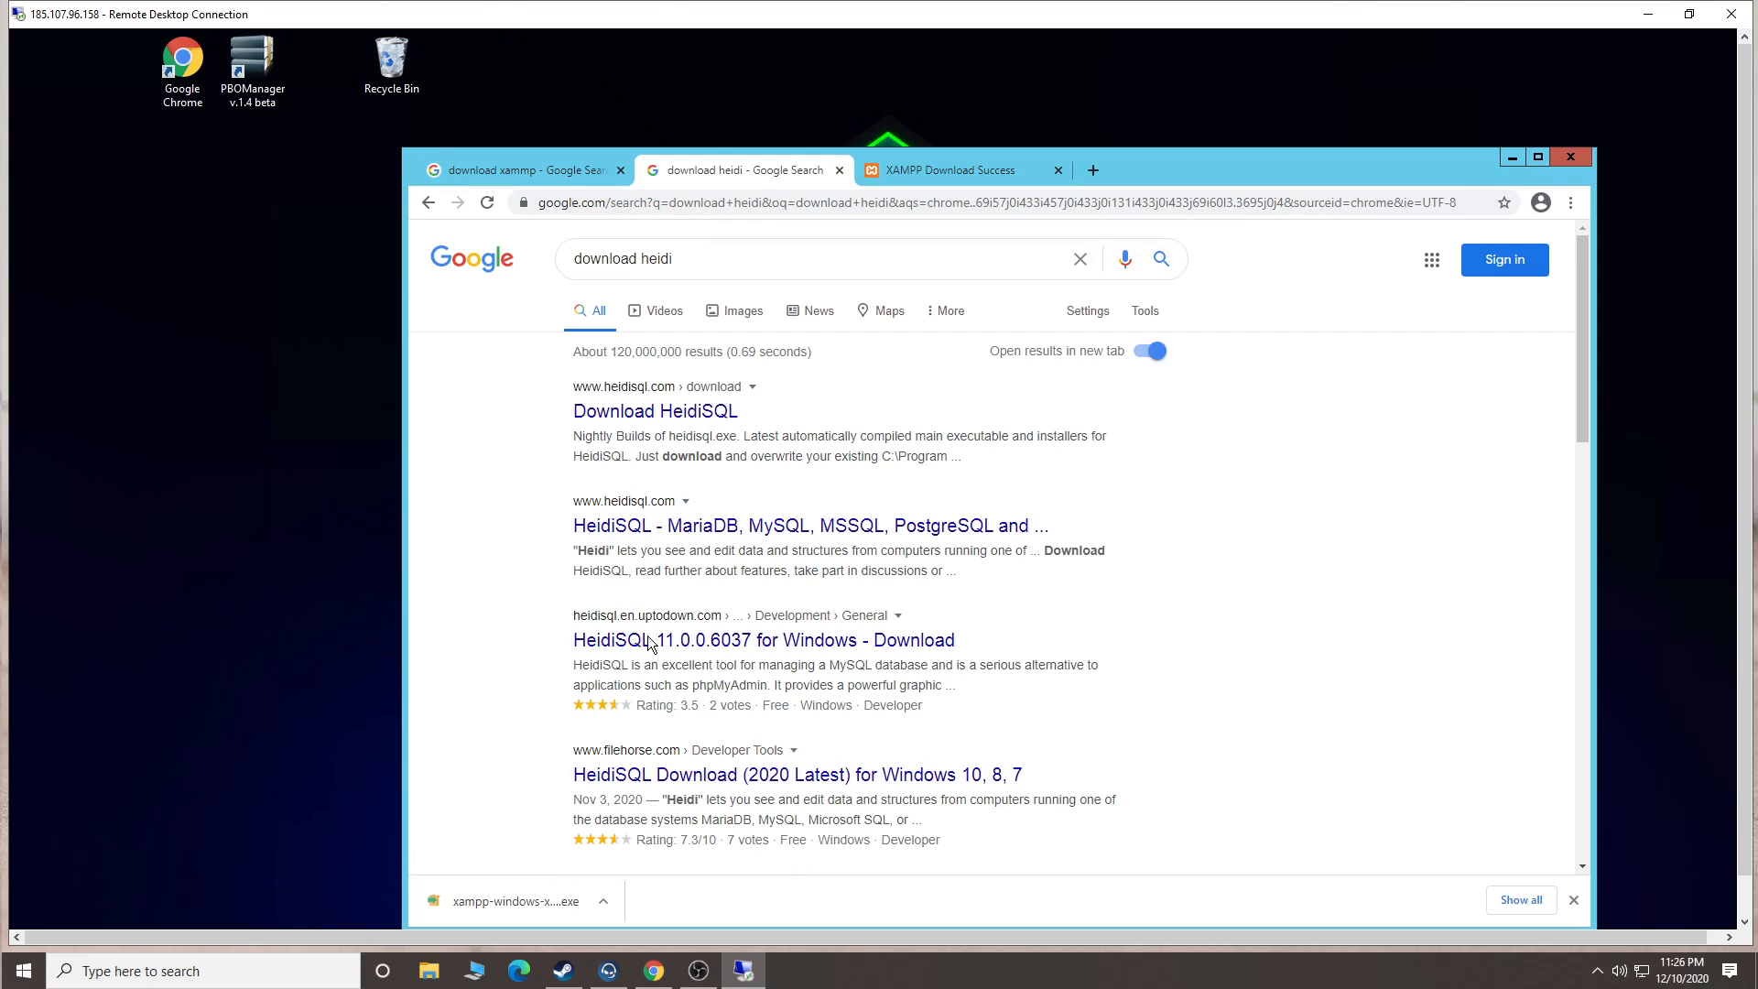
pyautogui.scroll(-4, 732, 544)
pyautogui.scroll(2, 800, 529)
pyautogui.scroll(2, 800, 529)
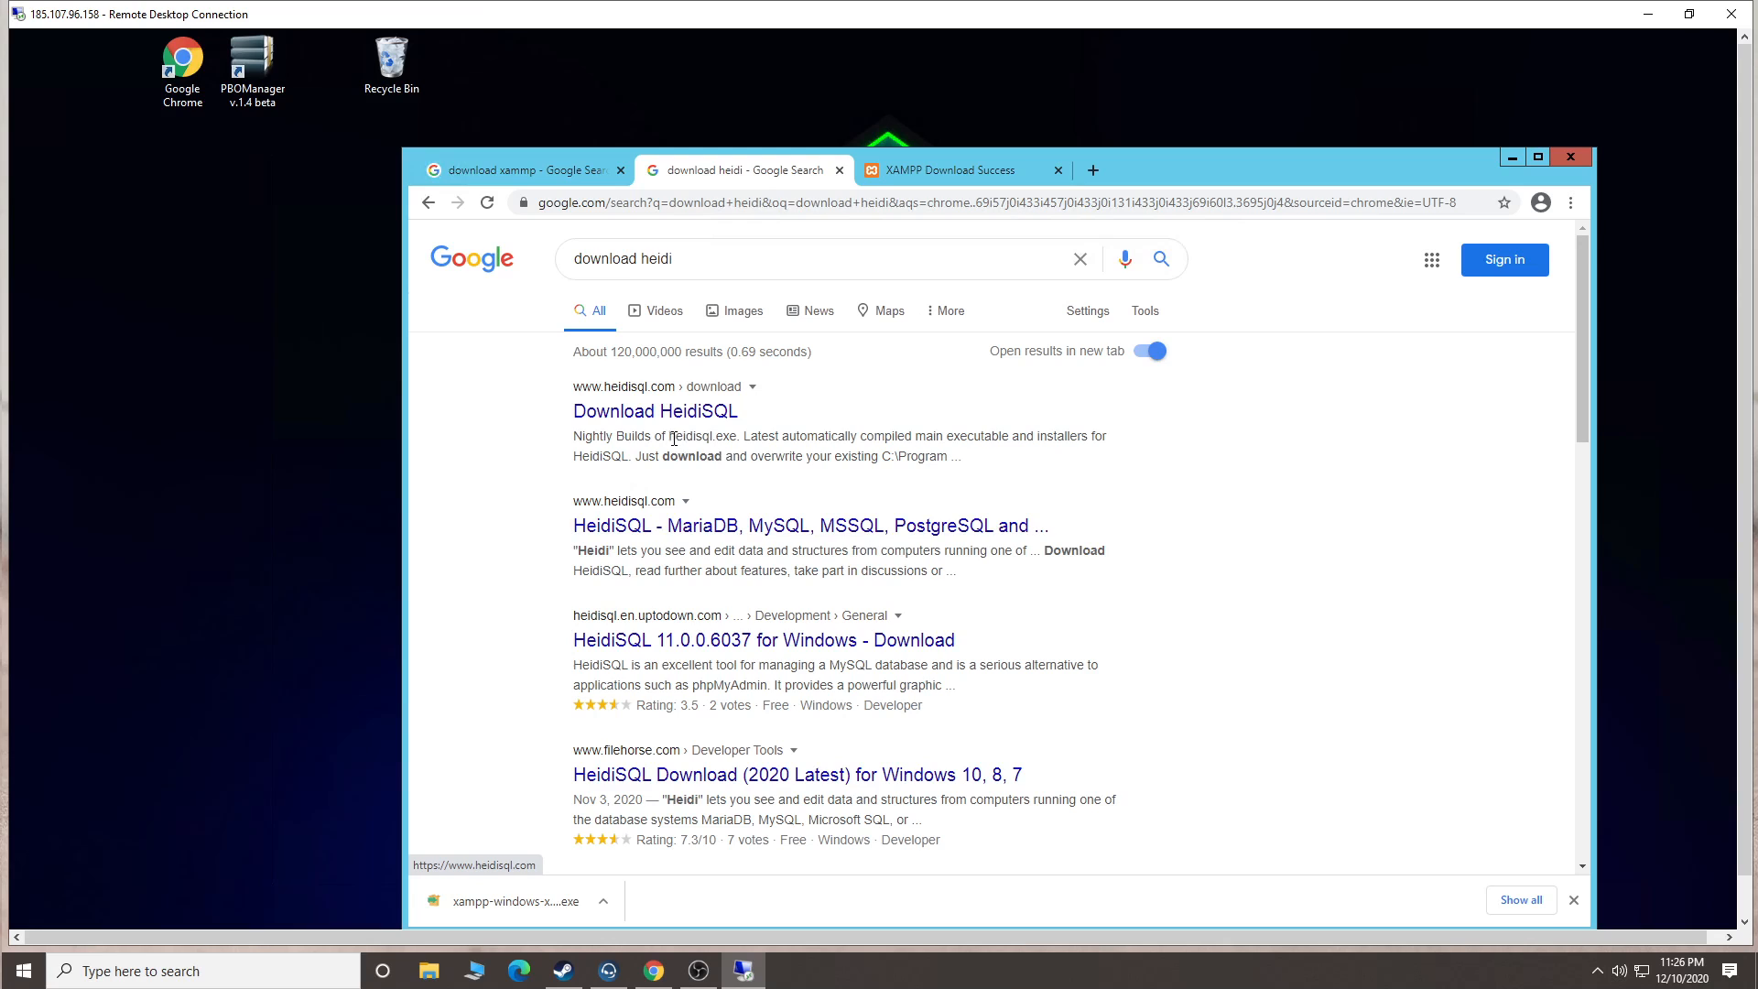
pyautogui.click(663, 412)
# Download the HeidiSQL 11.1 combined 32/64 bit installer and close the browser.
pyautogui.scroll(-10, 1053, 682)
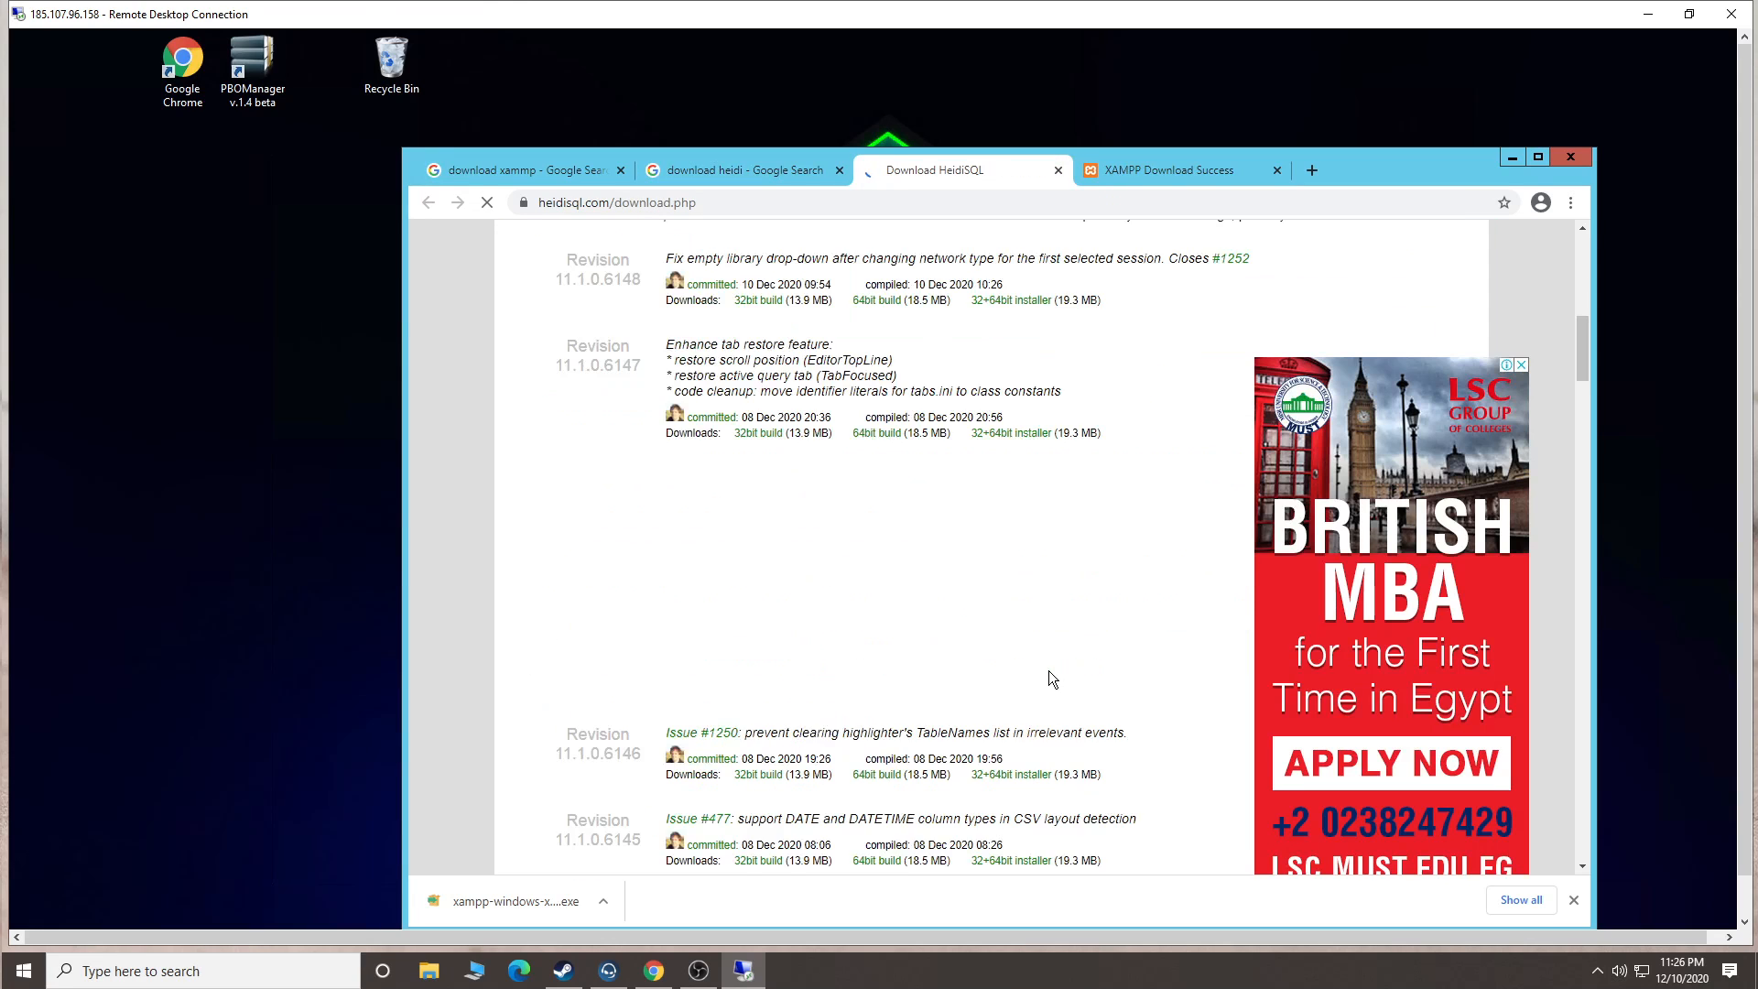
pyautogui.scroll(9, 1007, 650)
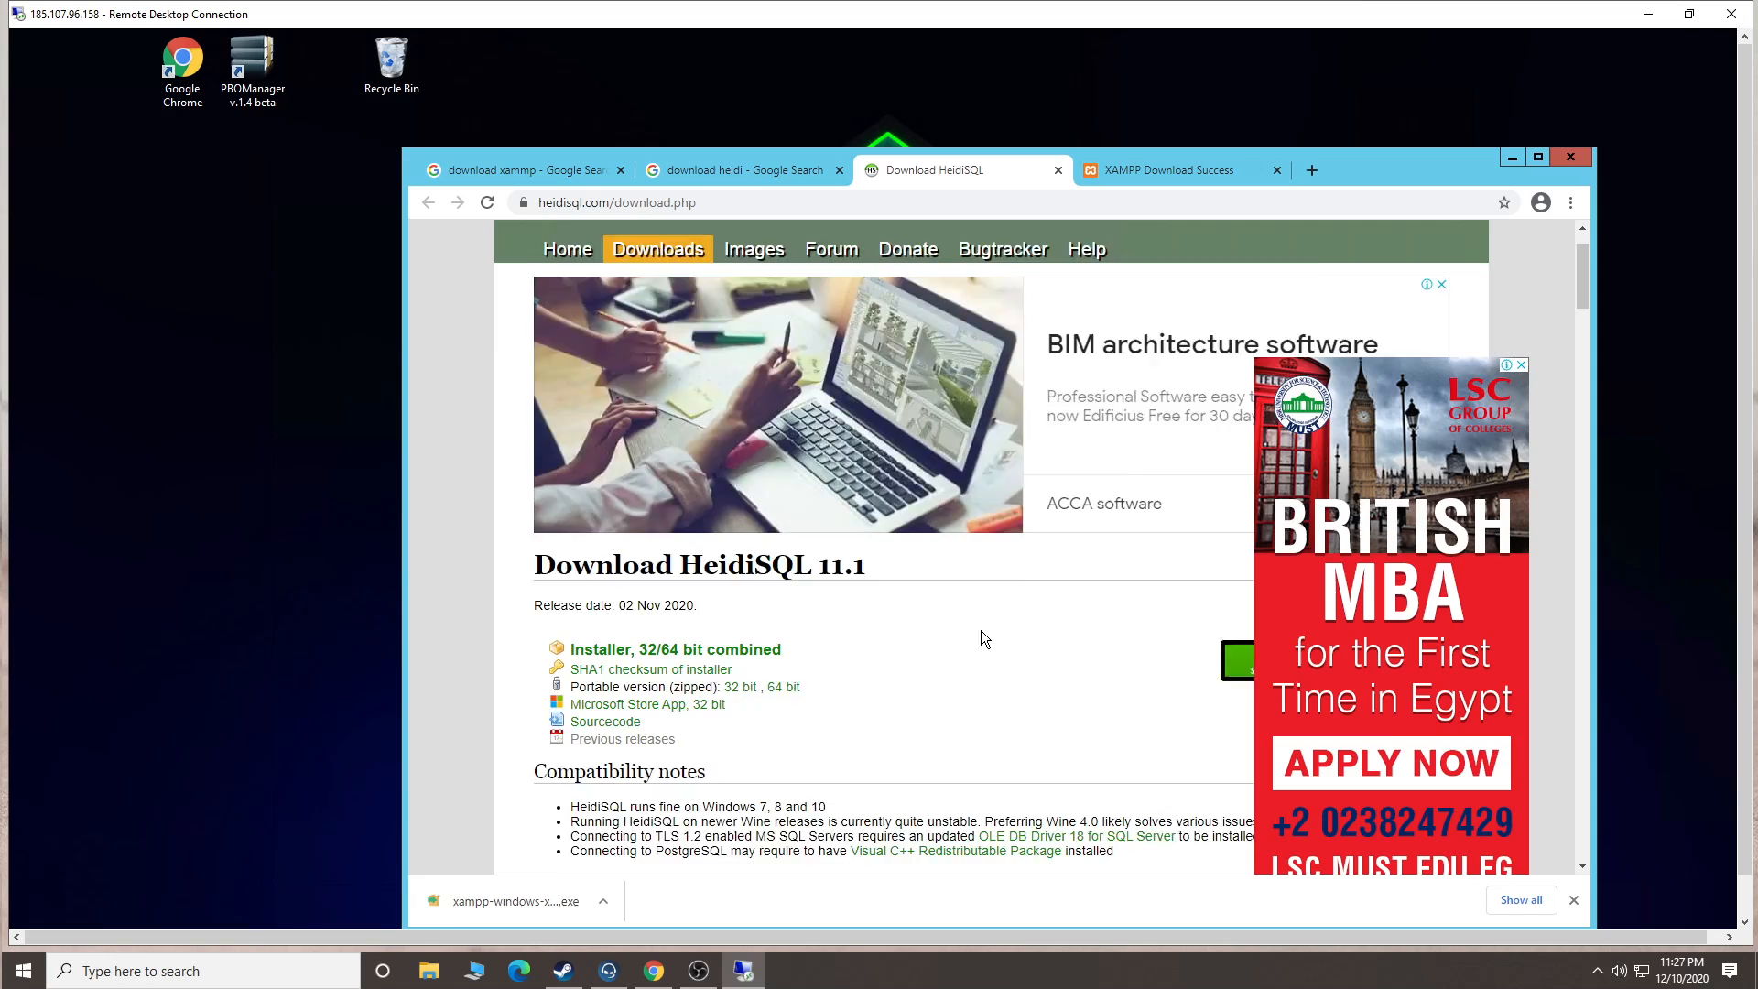
pyautogui.scroll(-2, 806, 549)
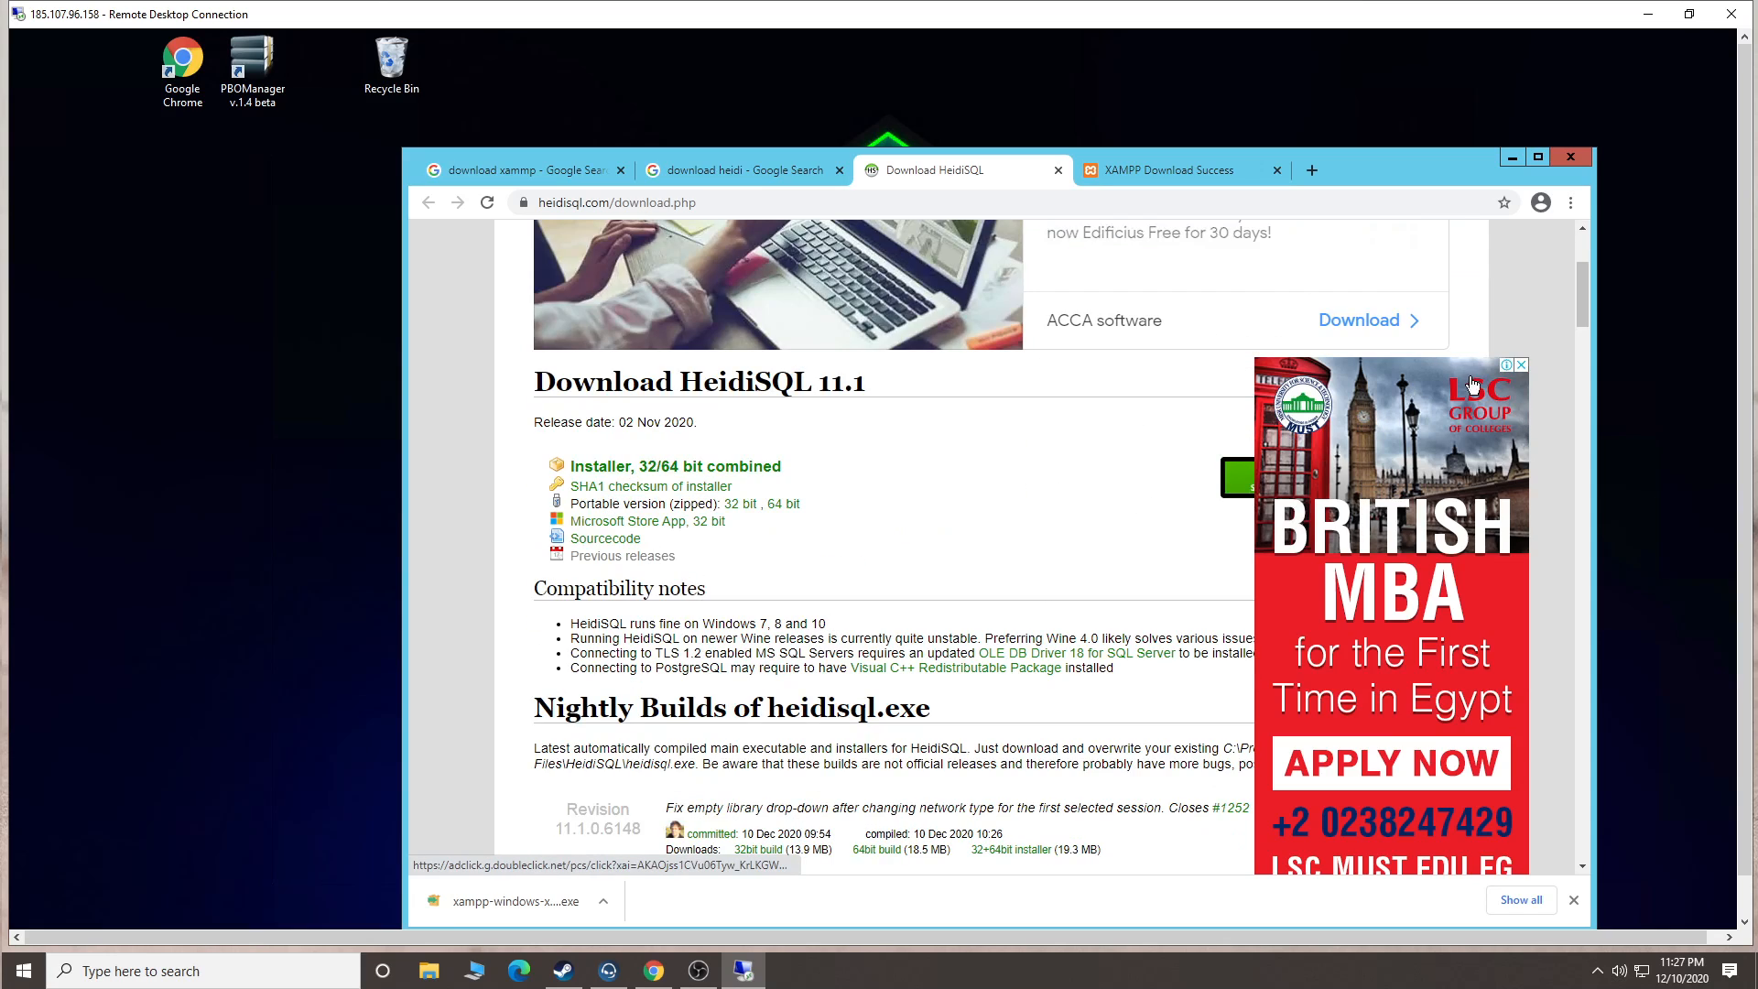
pyautogui.click(677, 469)
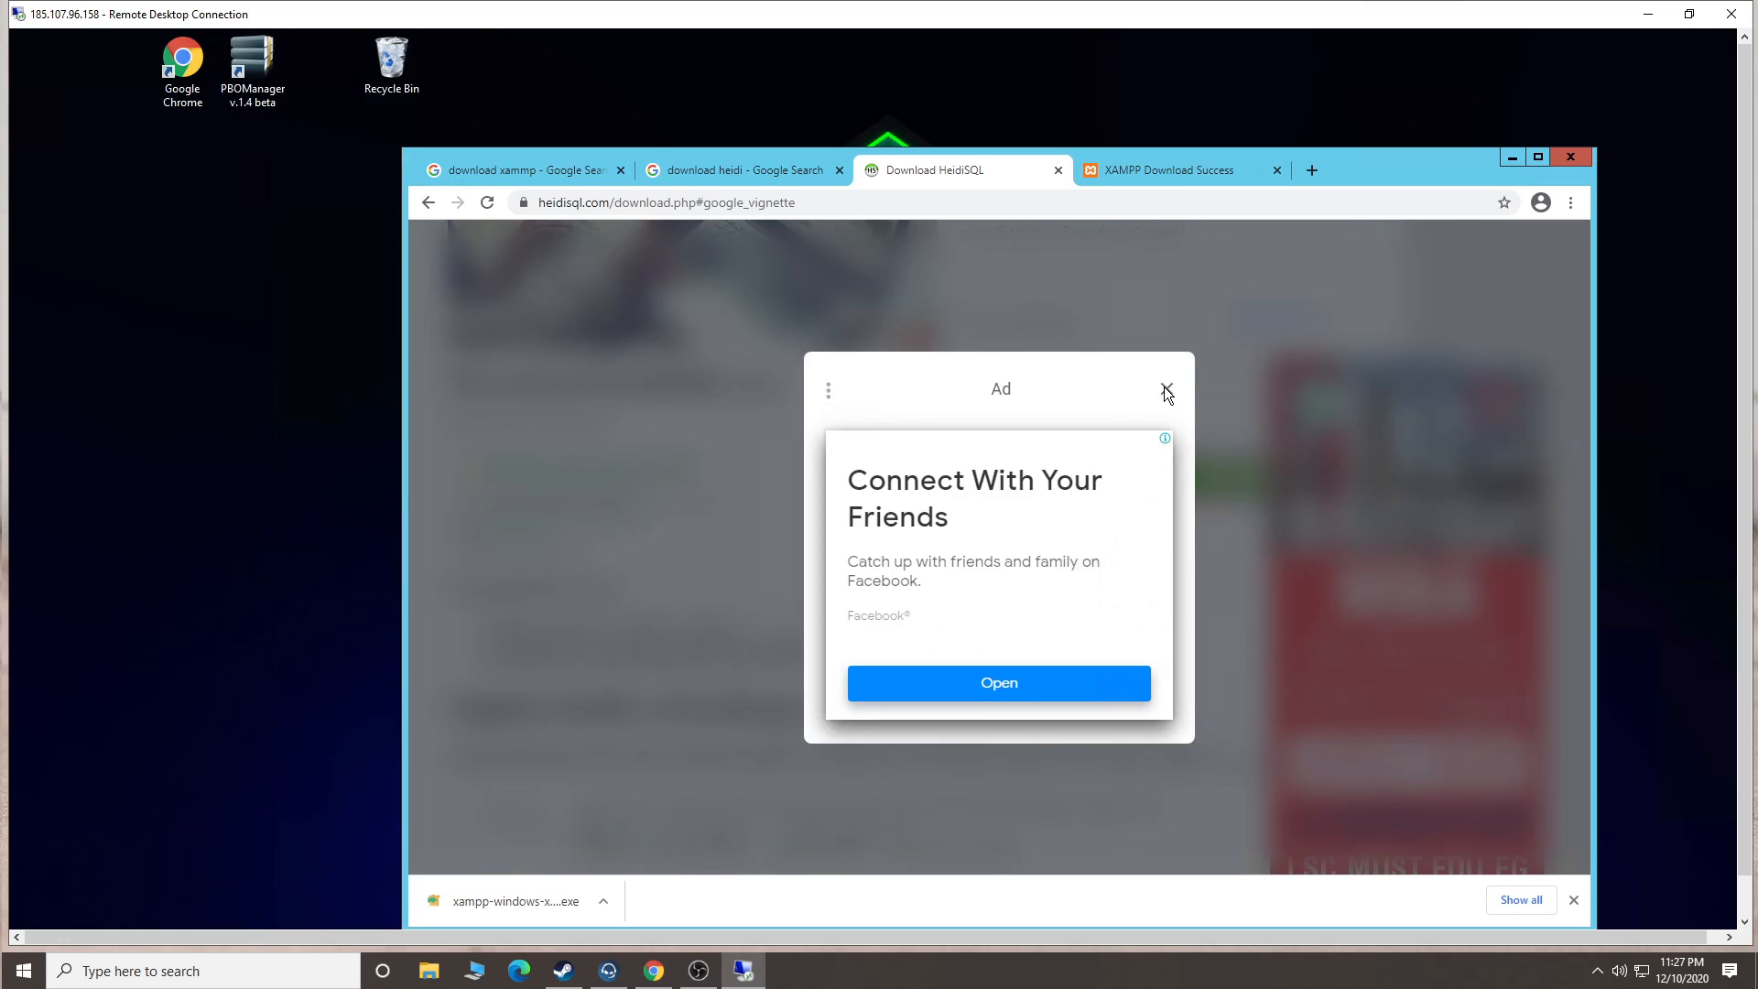
pyautogui.rightClick(799, 913)
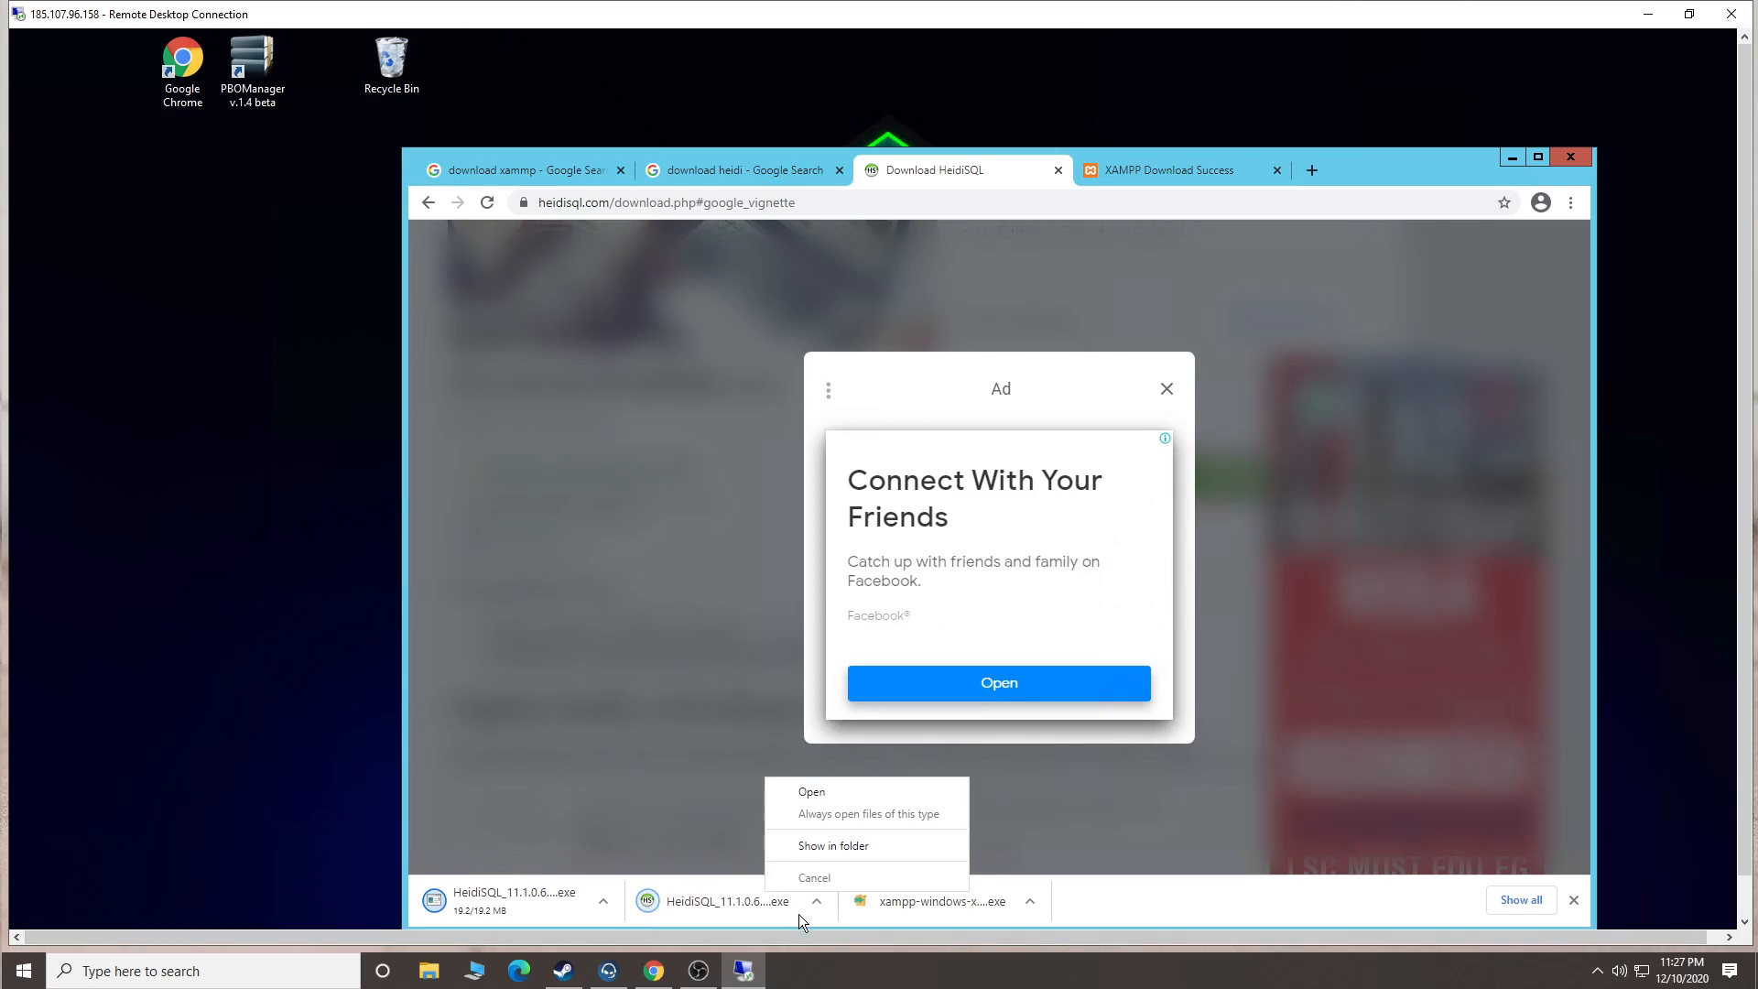
pyautogui.click(1581, 159)
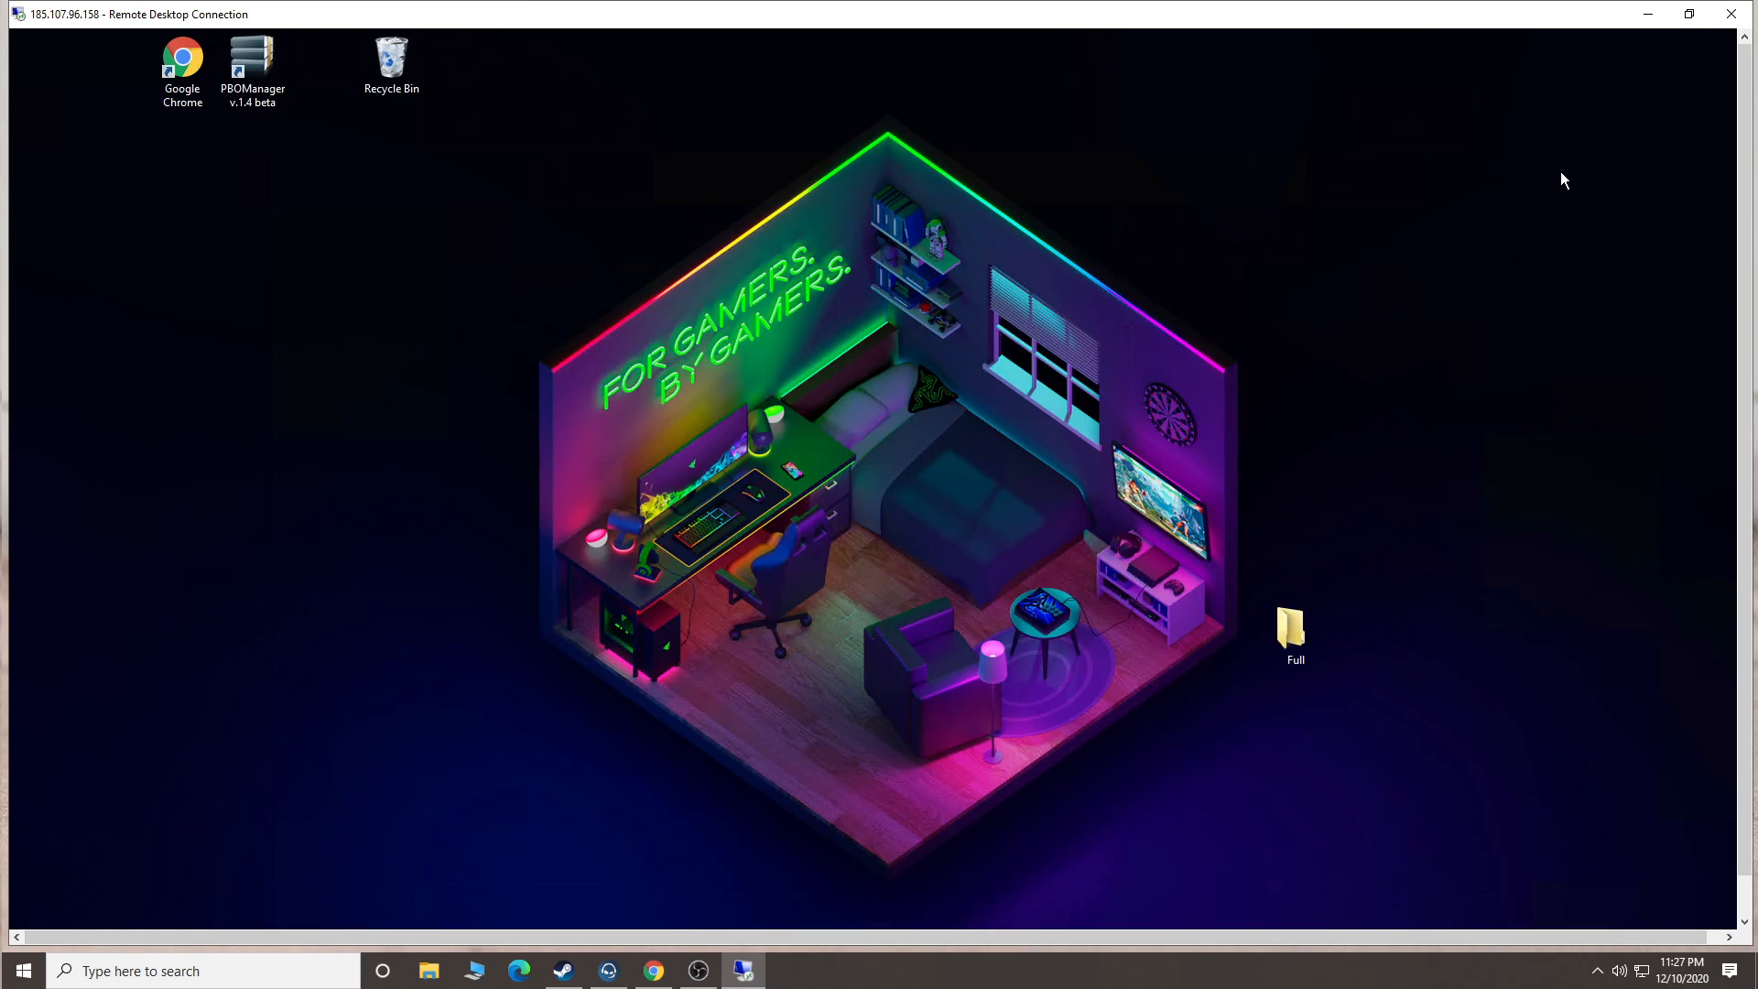
# Run the XAMPP 7.2.34 installer from the remote server's Downloads folder, allowing the file to run and acknowledging the UAC warning.
pyautogui.doubleClick(1277, 621)
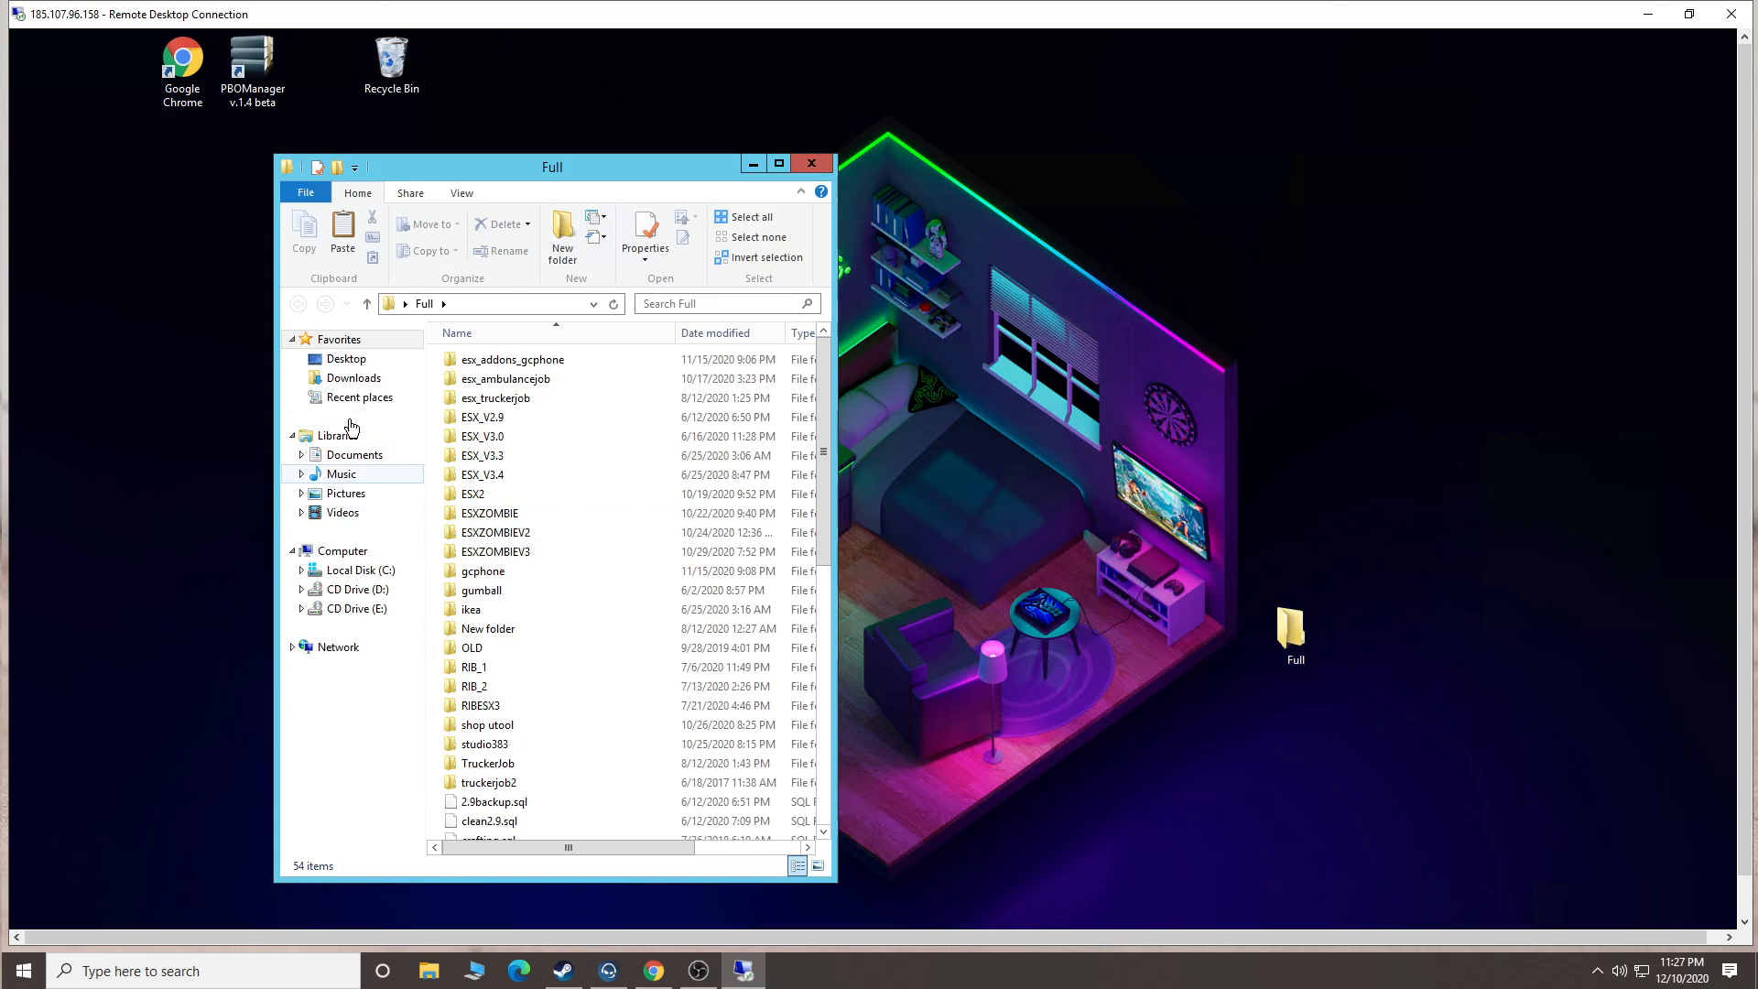
pyautogui.click(357, 379)
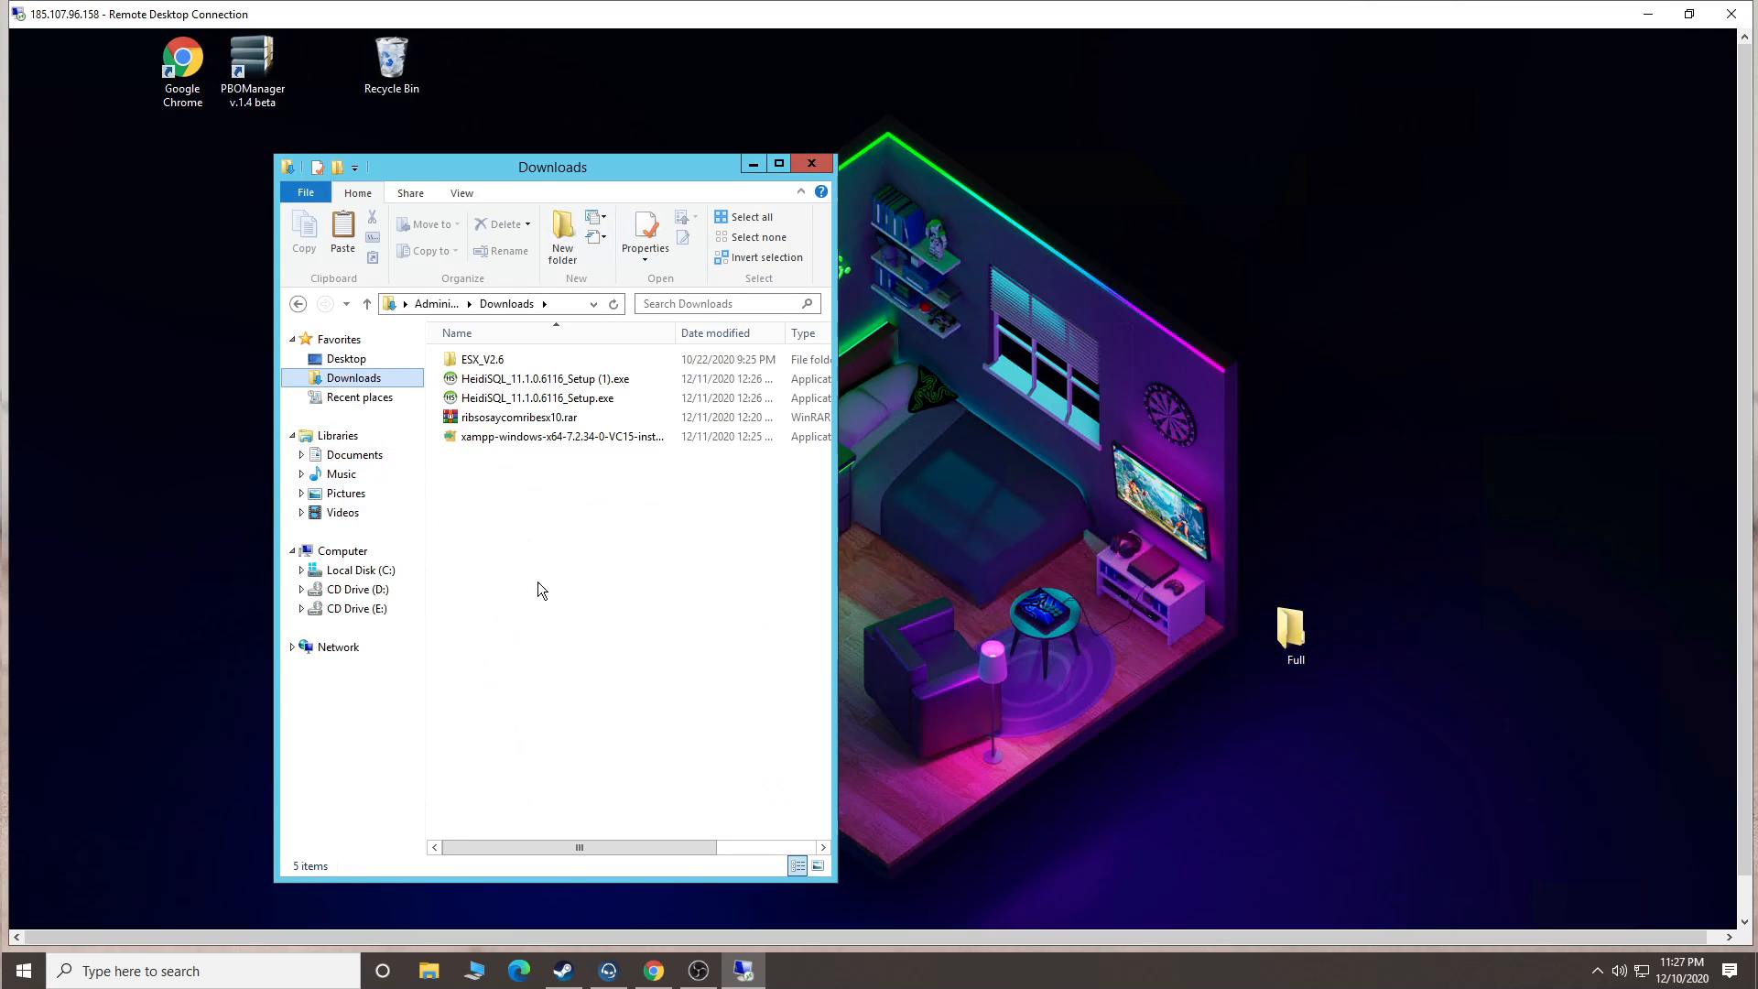
pyautogui.doubleClick(511, 438)
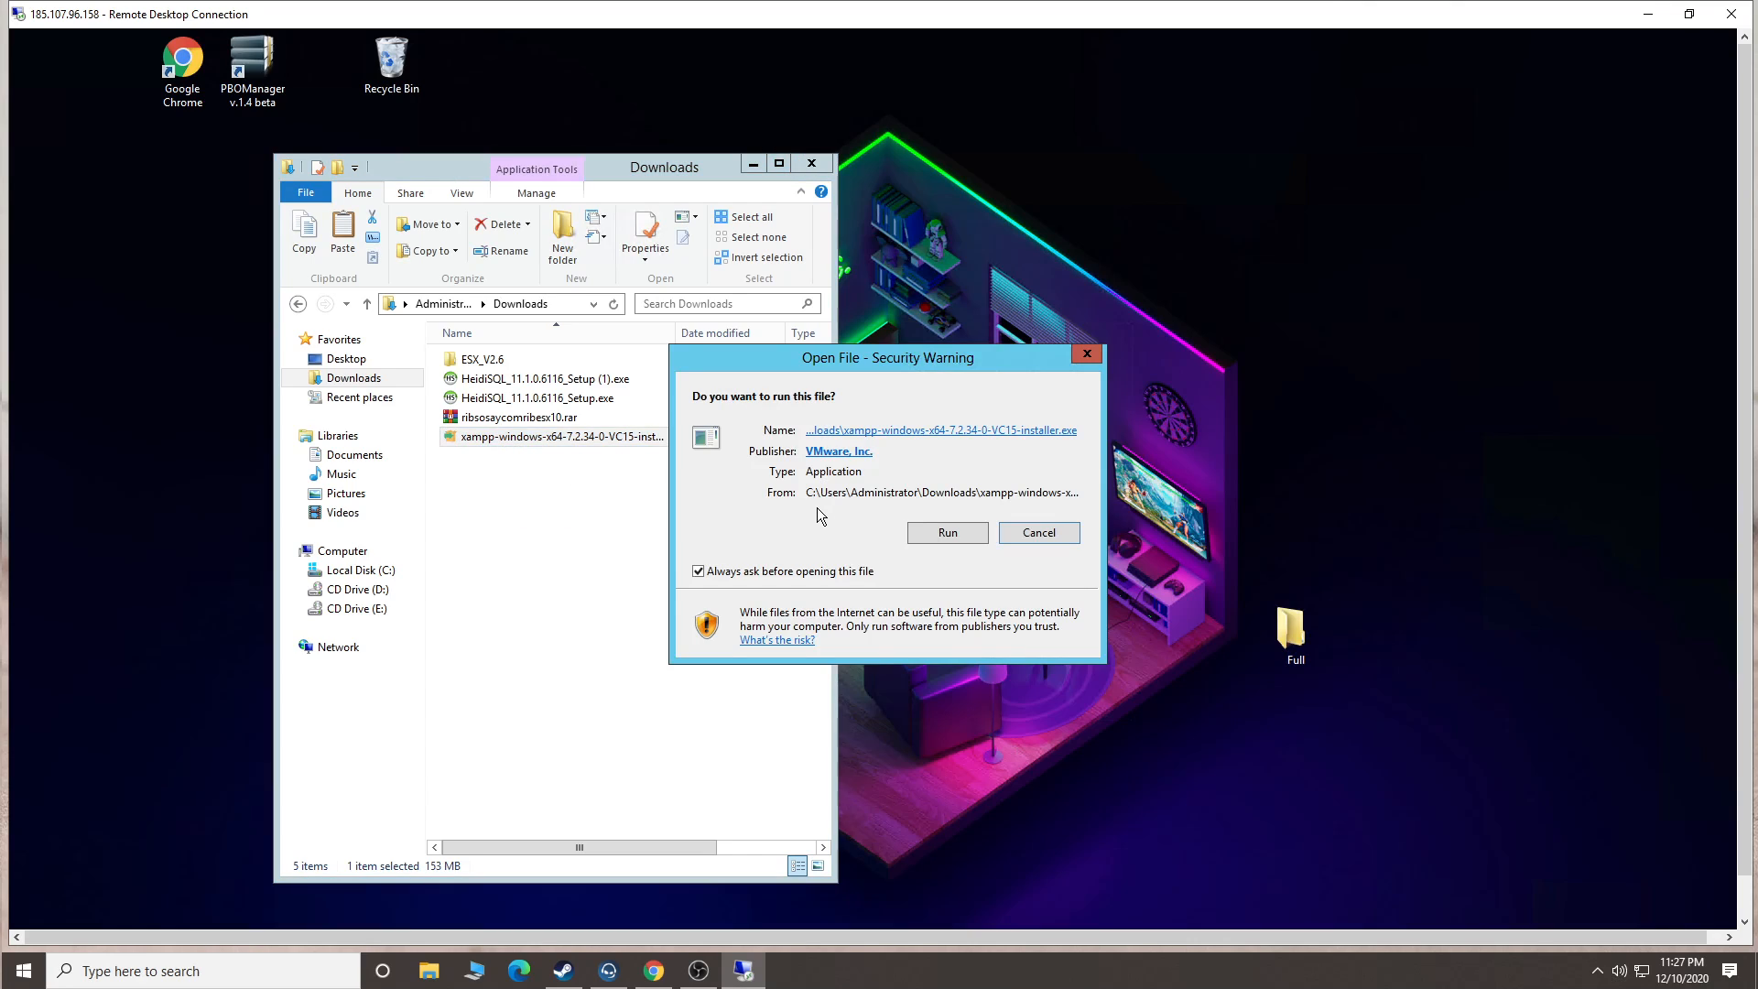
pyautogui.click(959, 533)
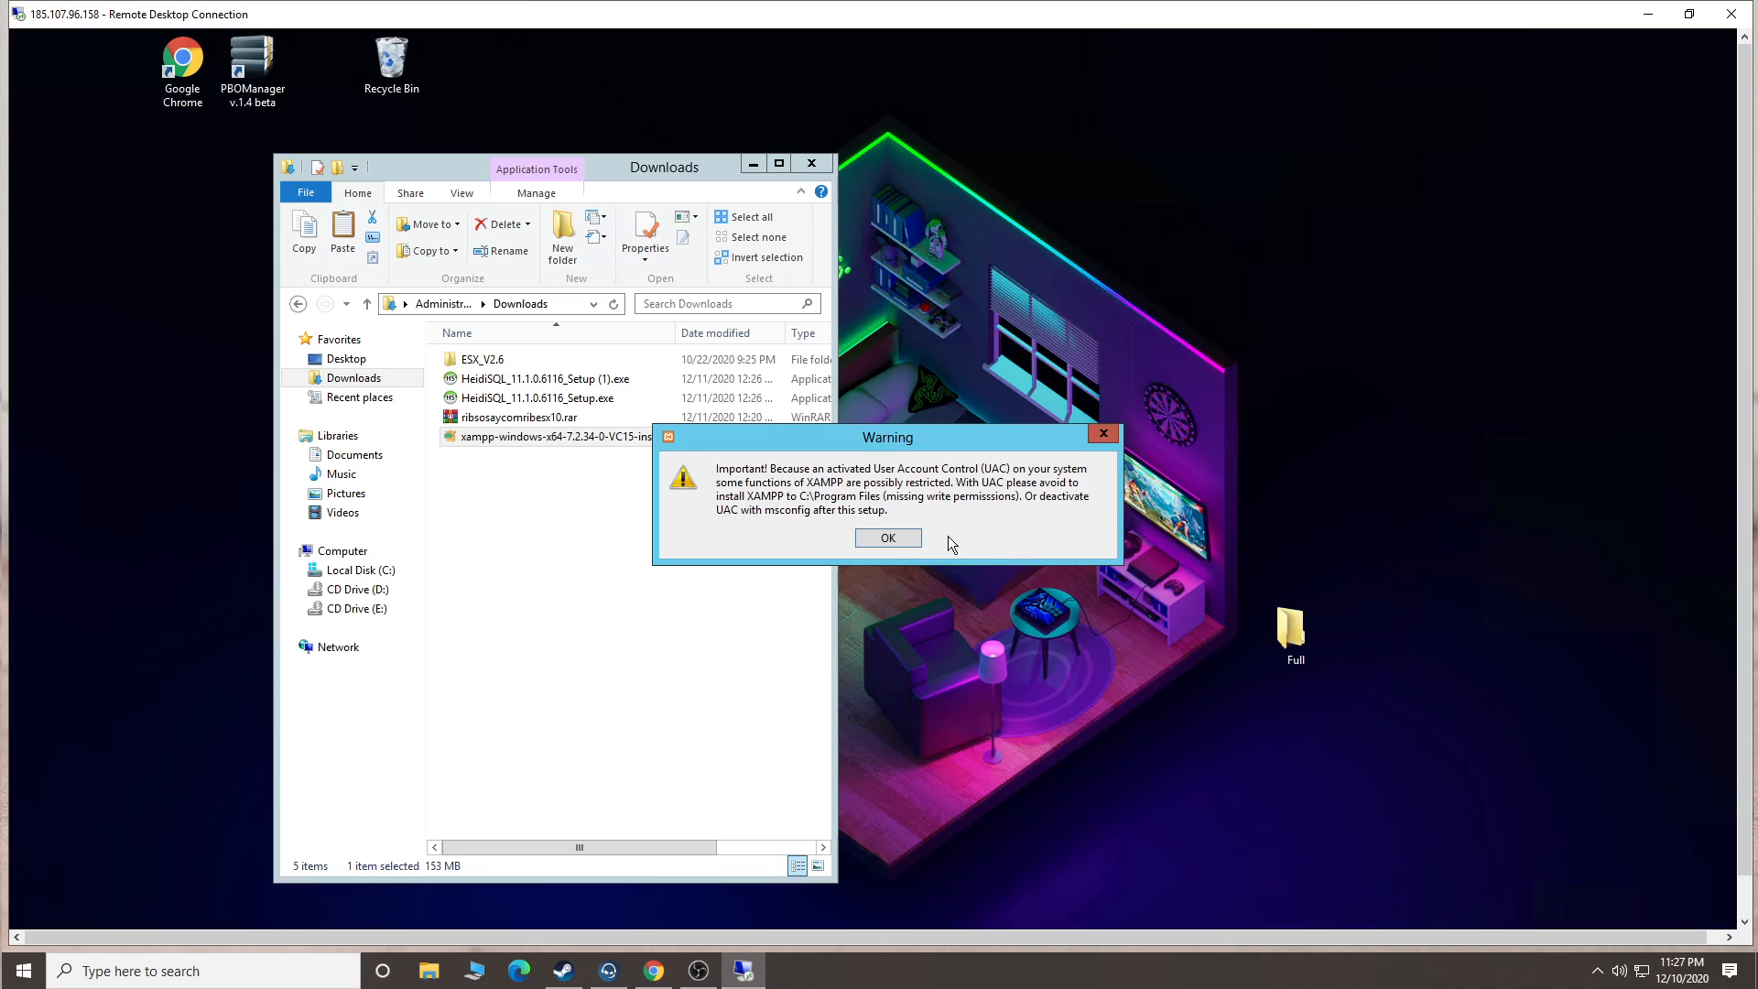
pyautogui.click(880, 538)
# Start the XAMPP installation with all default components selected and C:\xampp as the installation folder.
pyautogui.click(1003, 699)
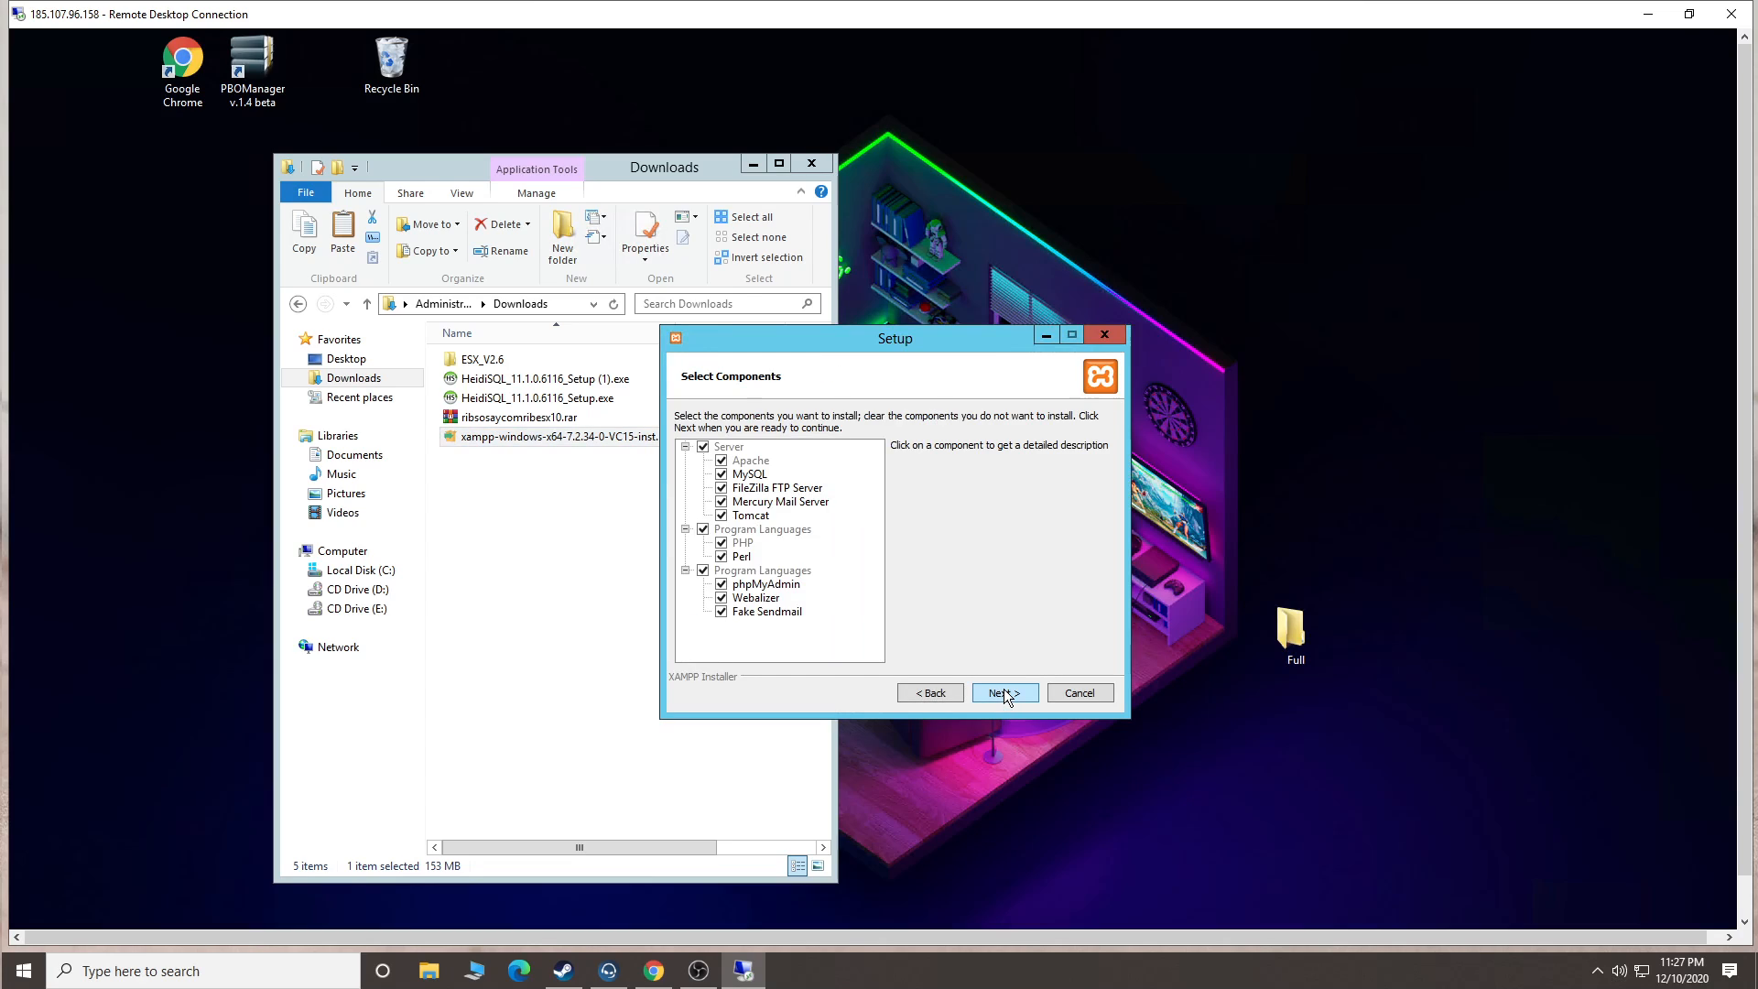
pyautogui.click(1003, 689)
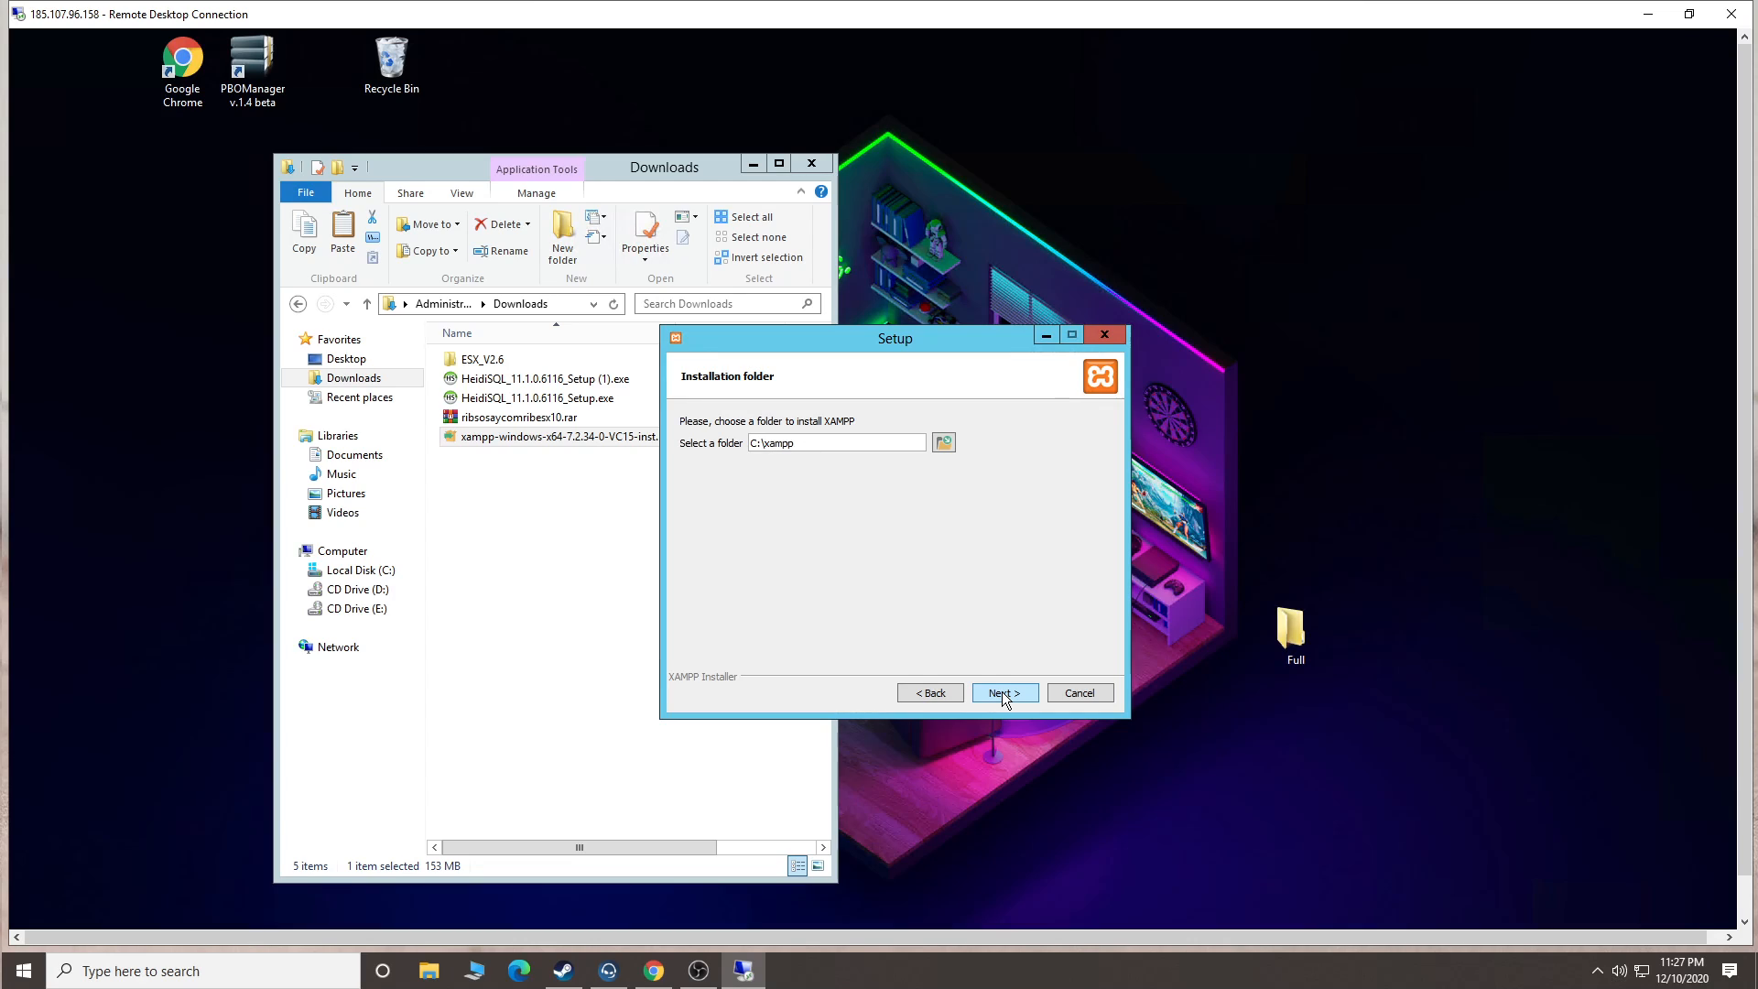
pyautogui.click(1002, 691)
pyautogui.click(1002, 692)
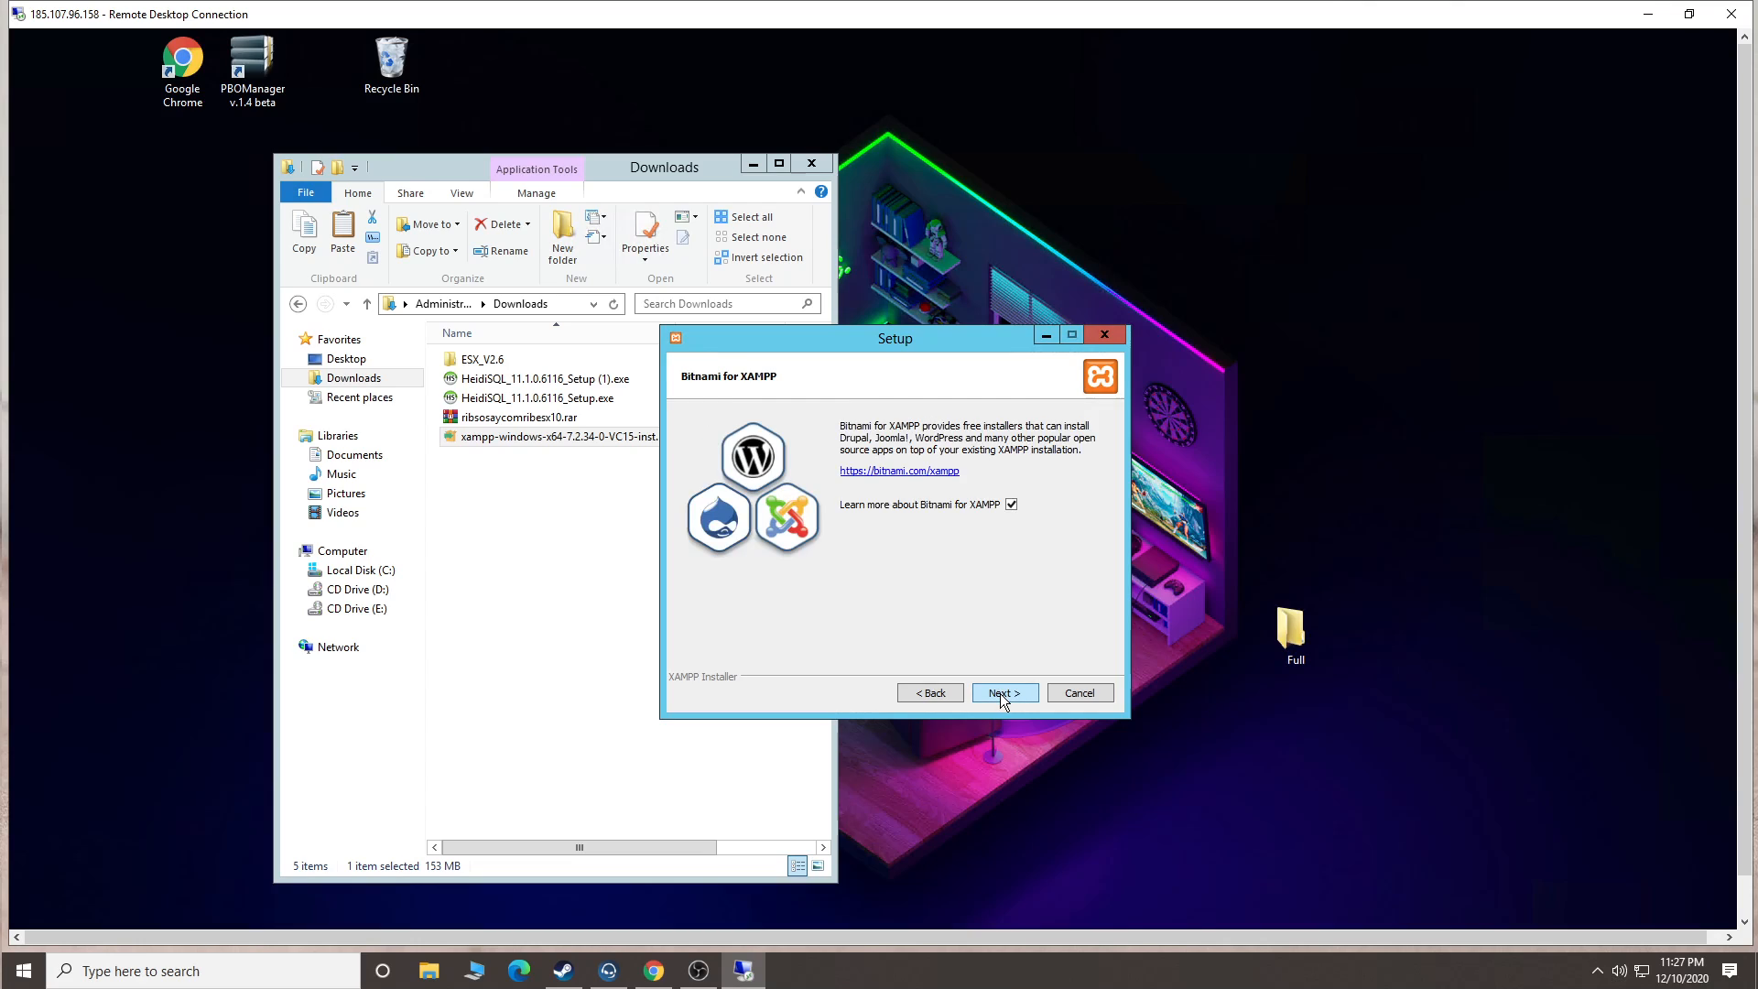
pyautogui.click(997, 684)
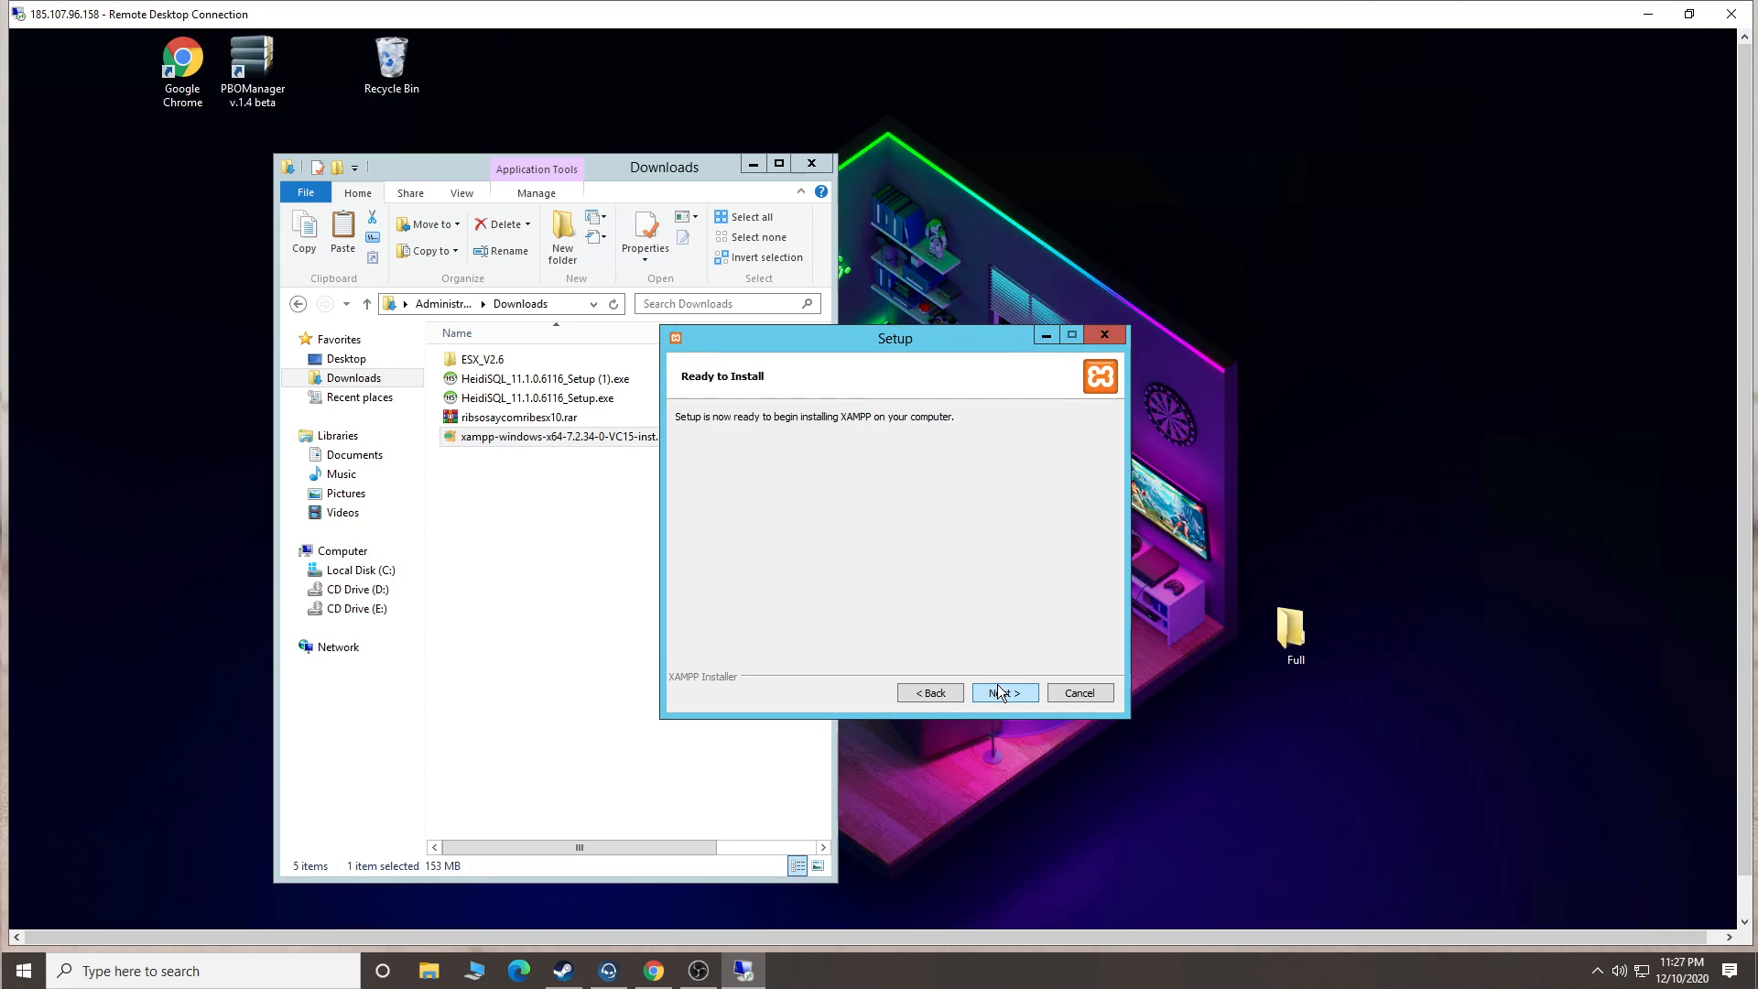
pyautogui.click(998, 687)
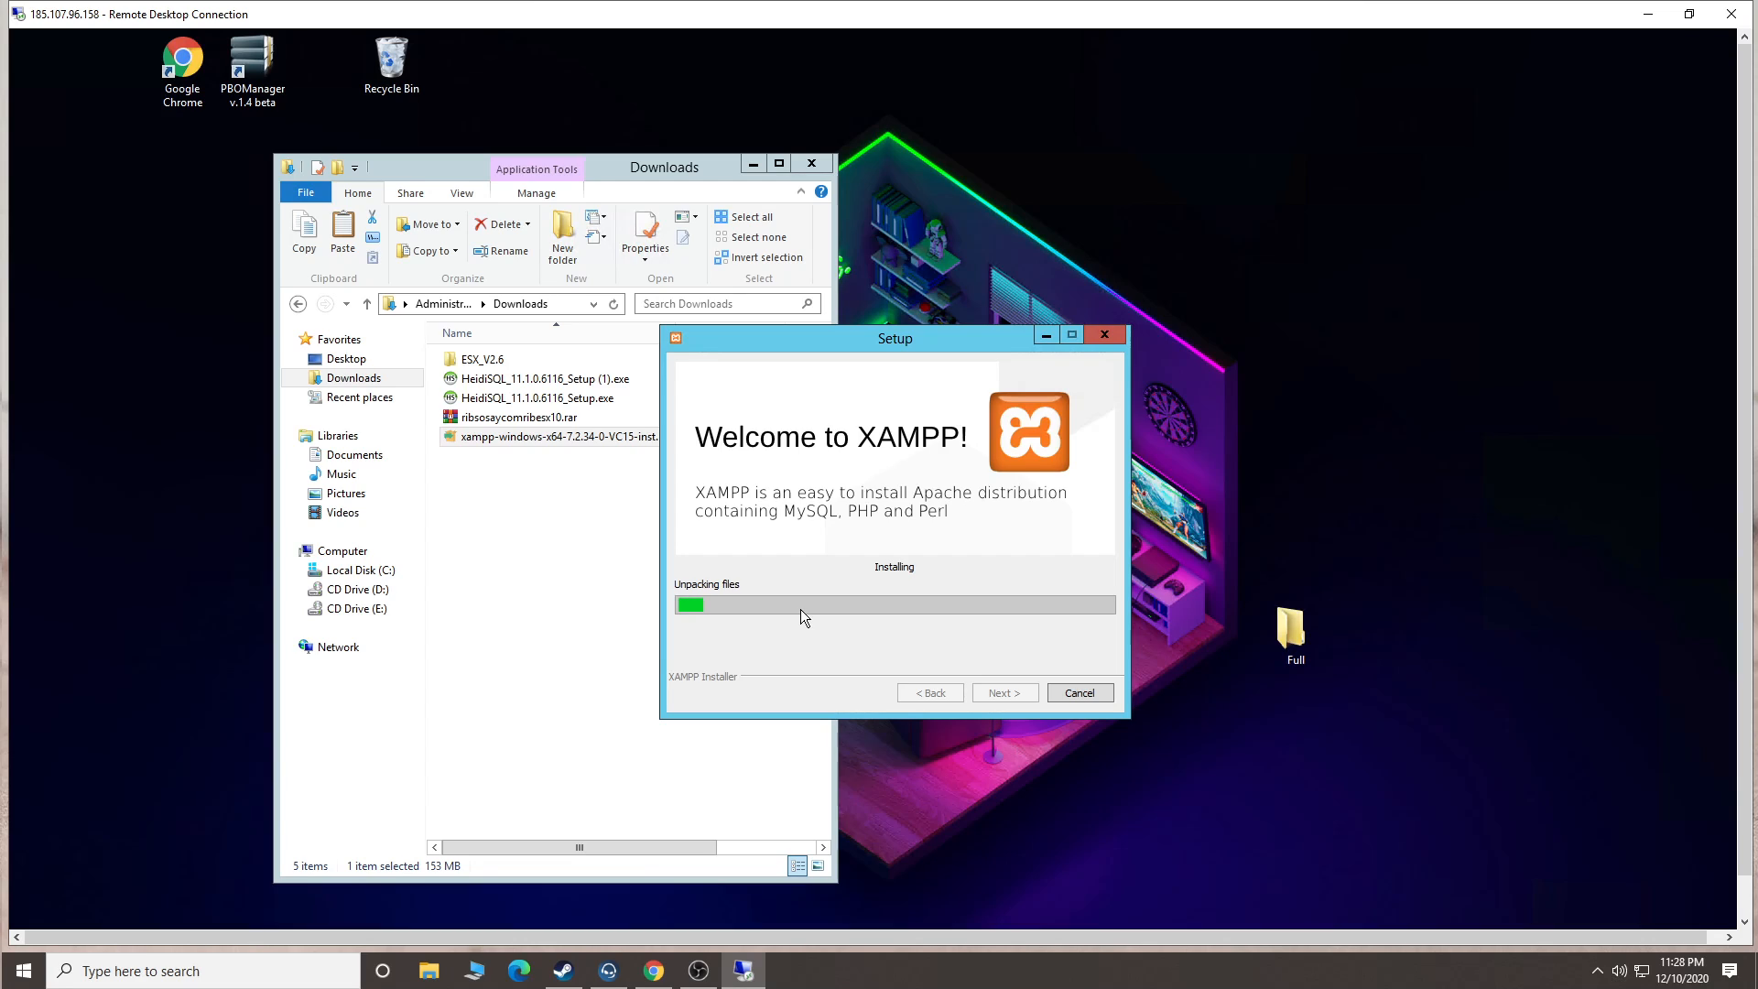
# Open a second Remote Desktop session to 74.91.119.176, entering the Administrator account's password.
pyautogui.rightClick(752, 978)
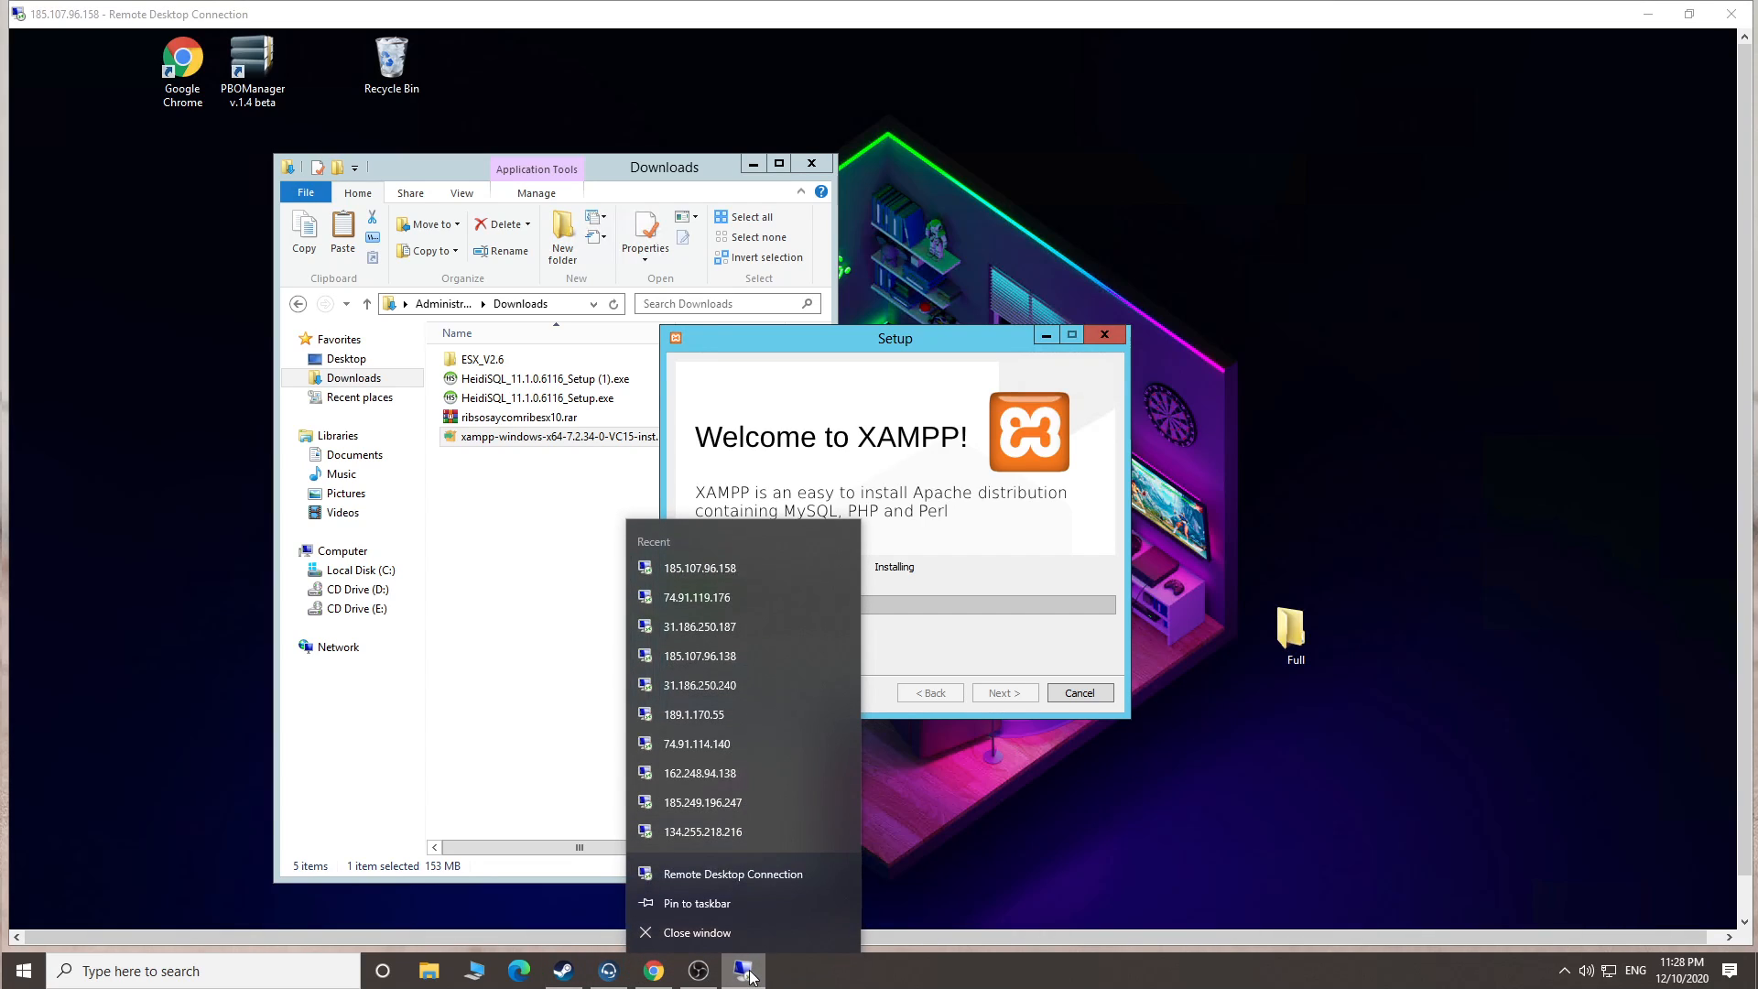
pyautogui.click(726, 596)
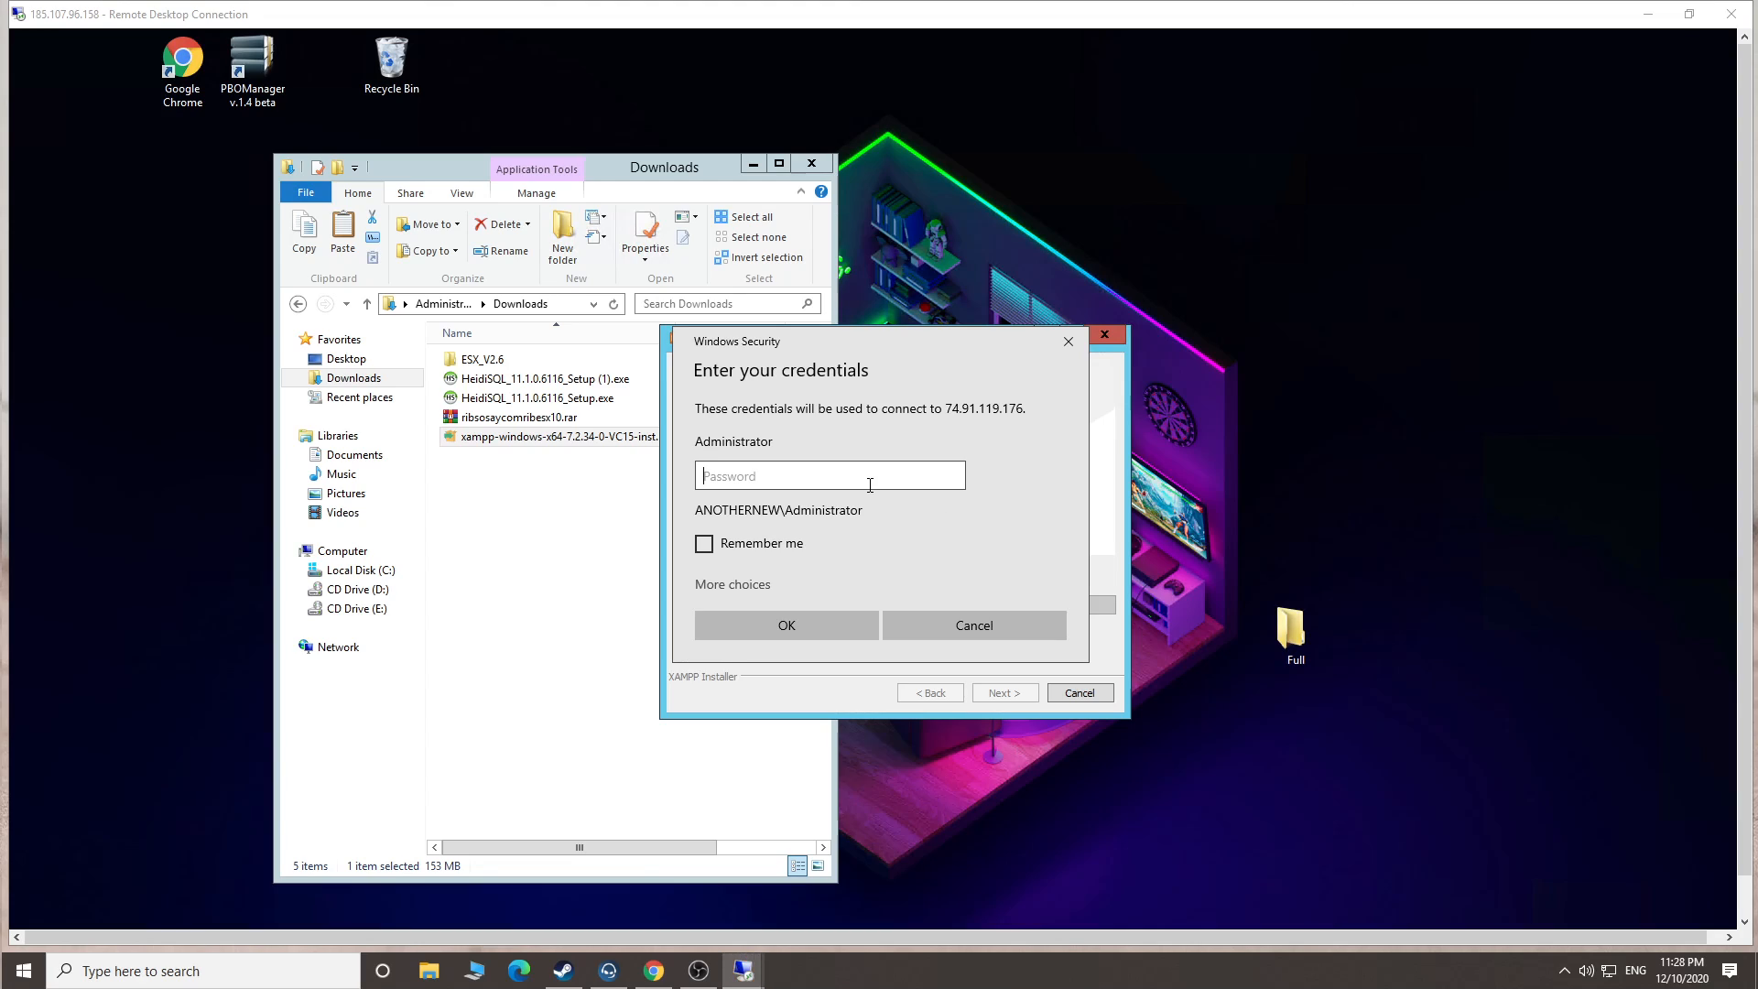
pyautogui.write('••••••••••')
pyautogui.press('Return')
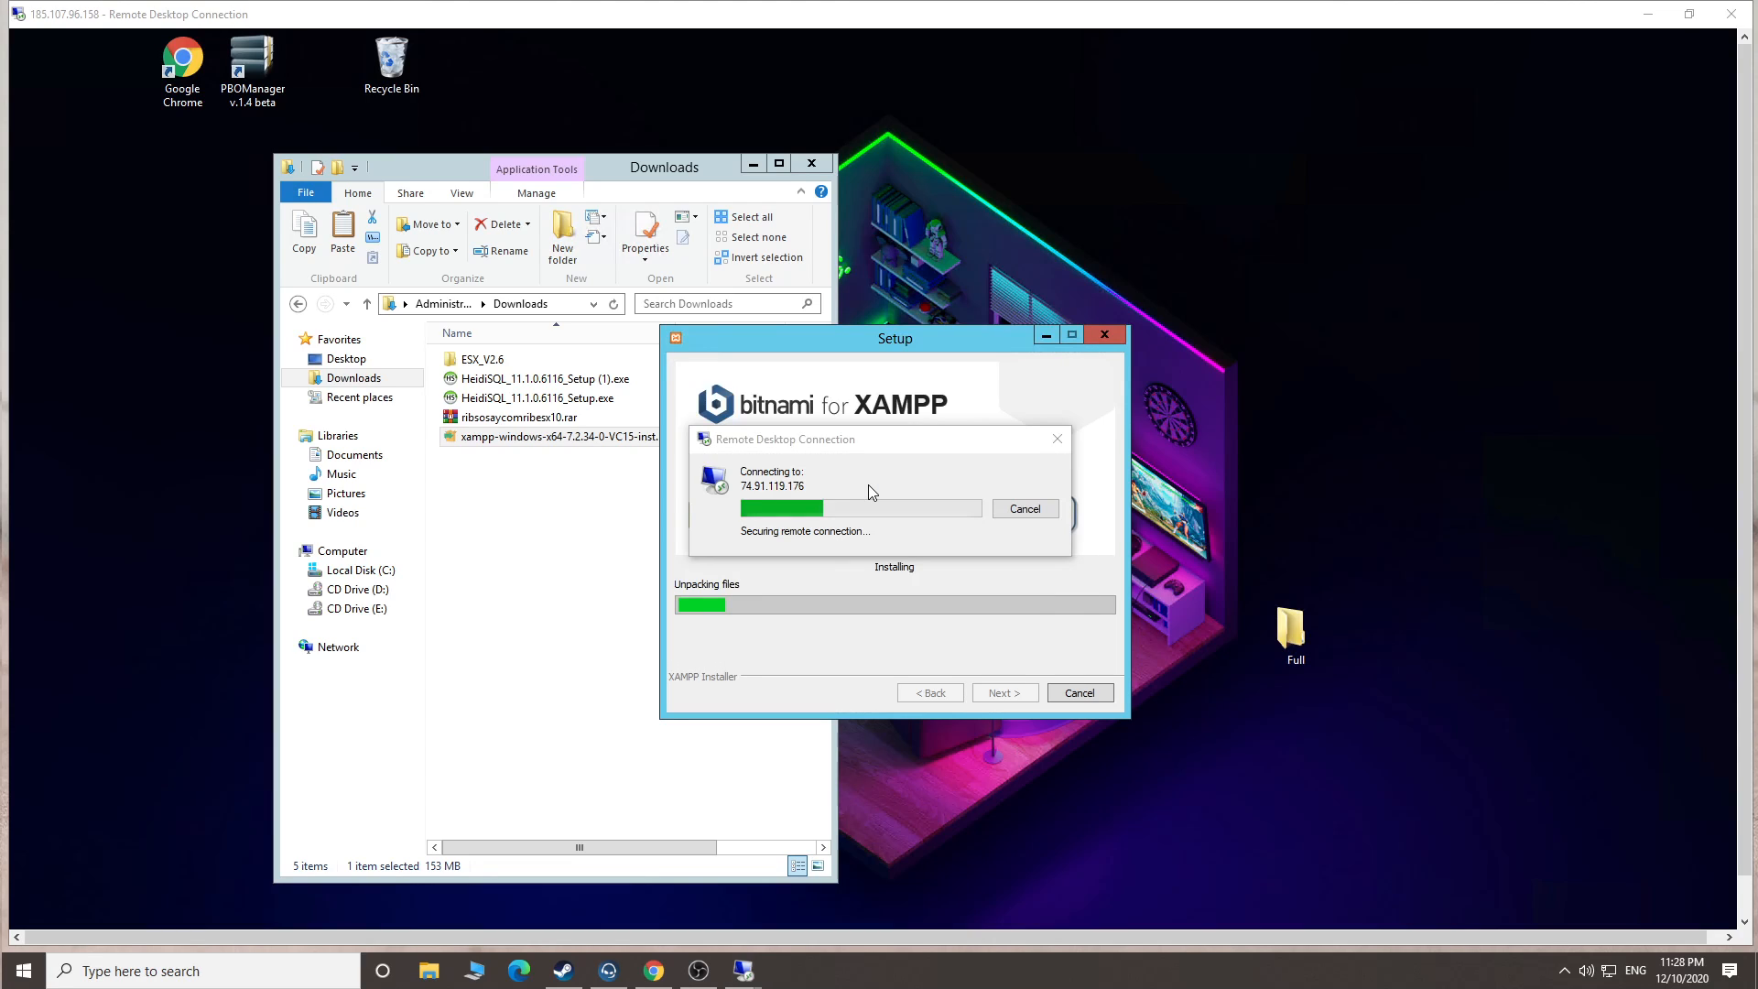
pyautogui.click(946, 648)
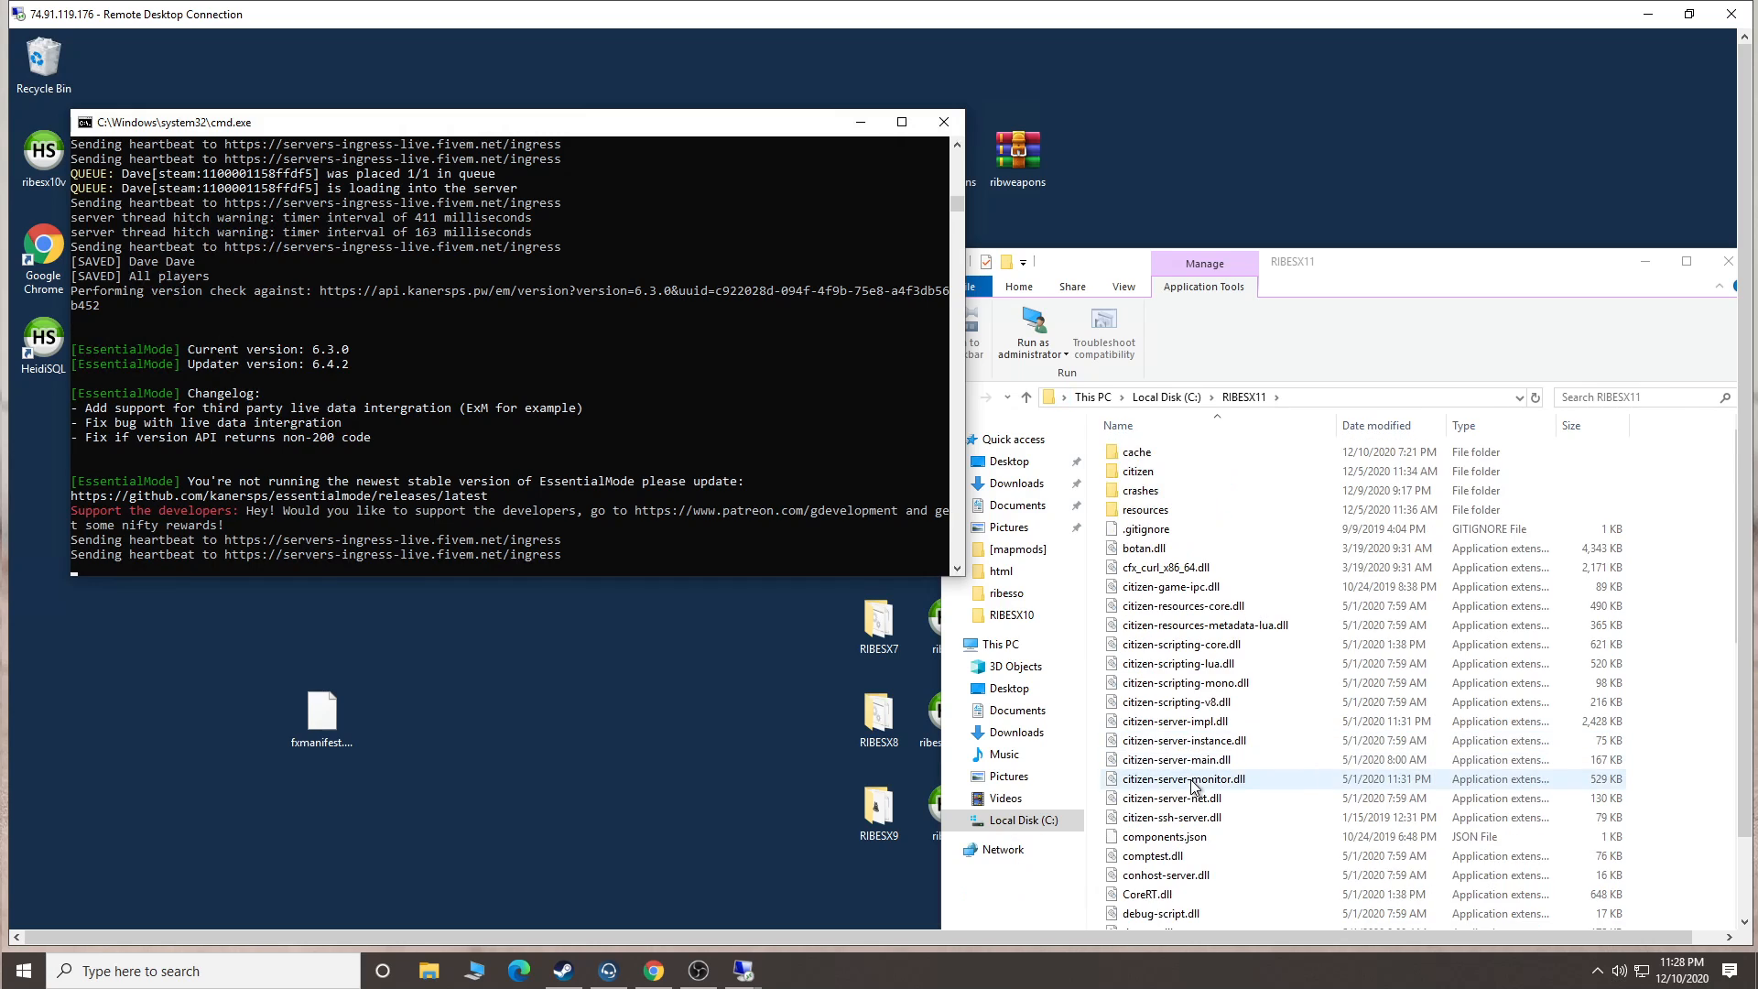
# Copy the server.cfg file from the C:\RIBESX11 folder on the second remote server.
pyautogui.click(1190, 781)
pyautogui.scroll(-10, 1181, 732)
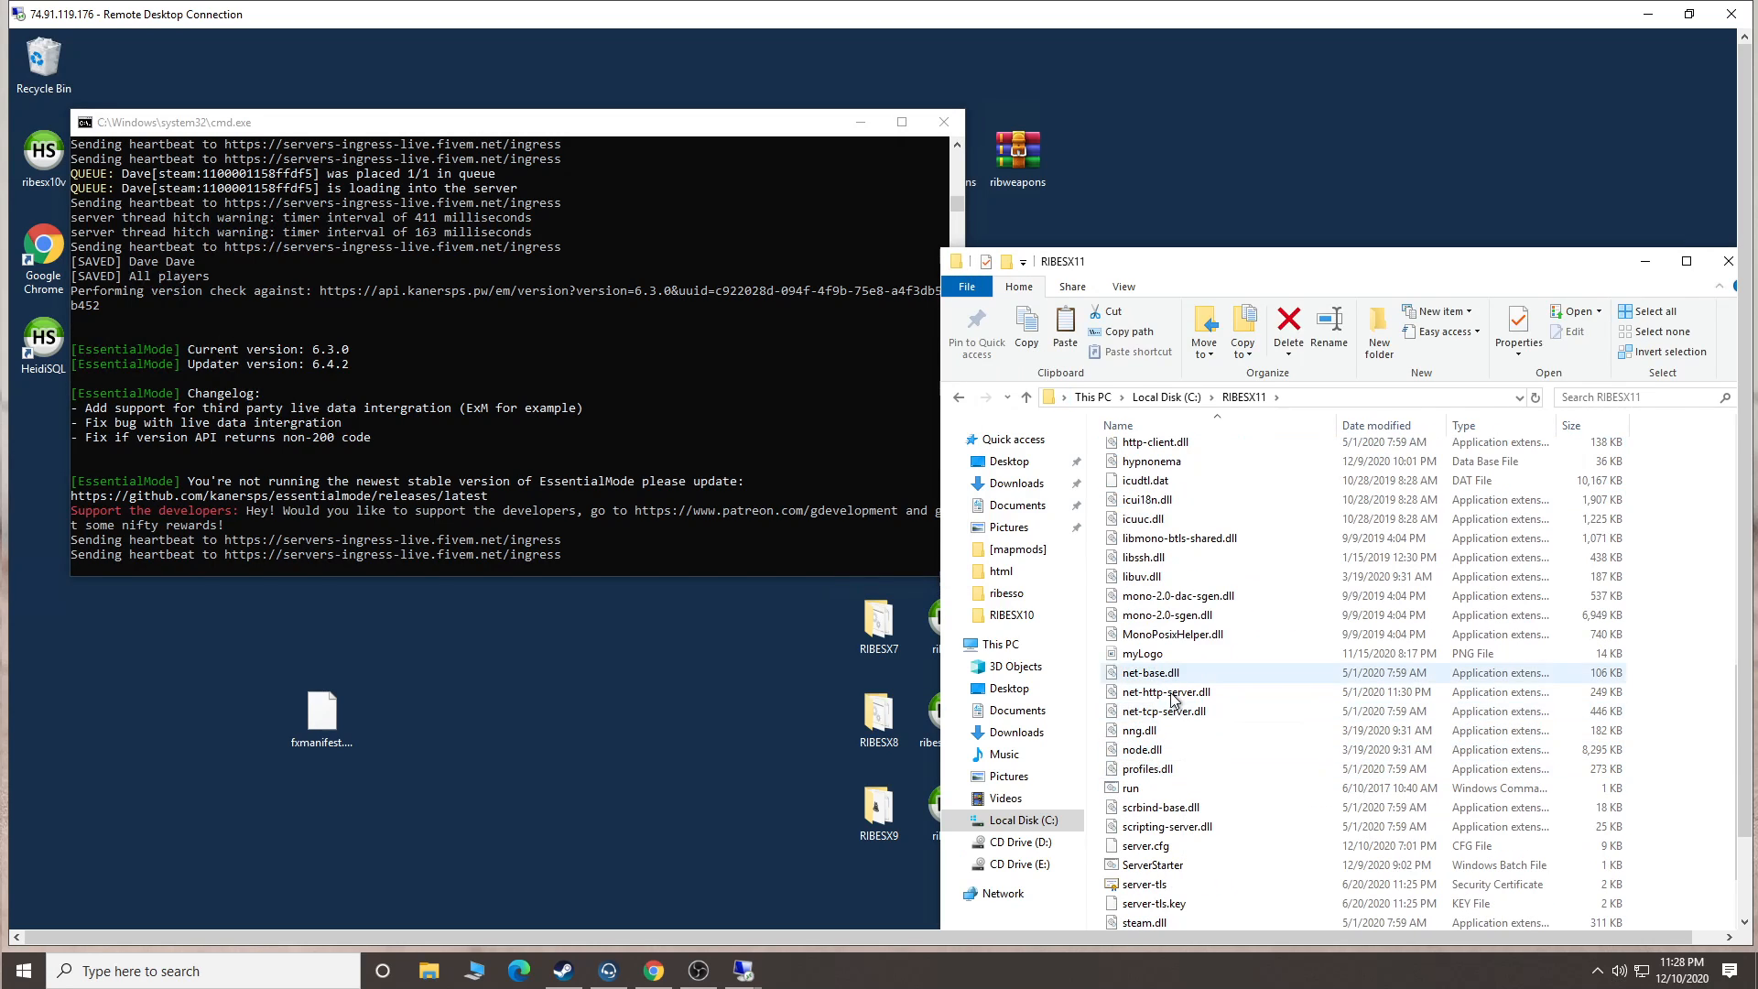
pyautogui.rightClick(1161, 850)
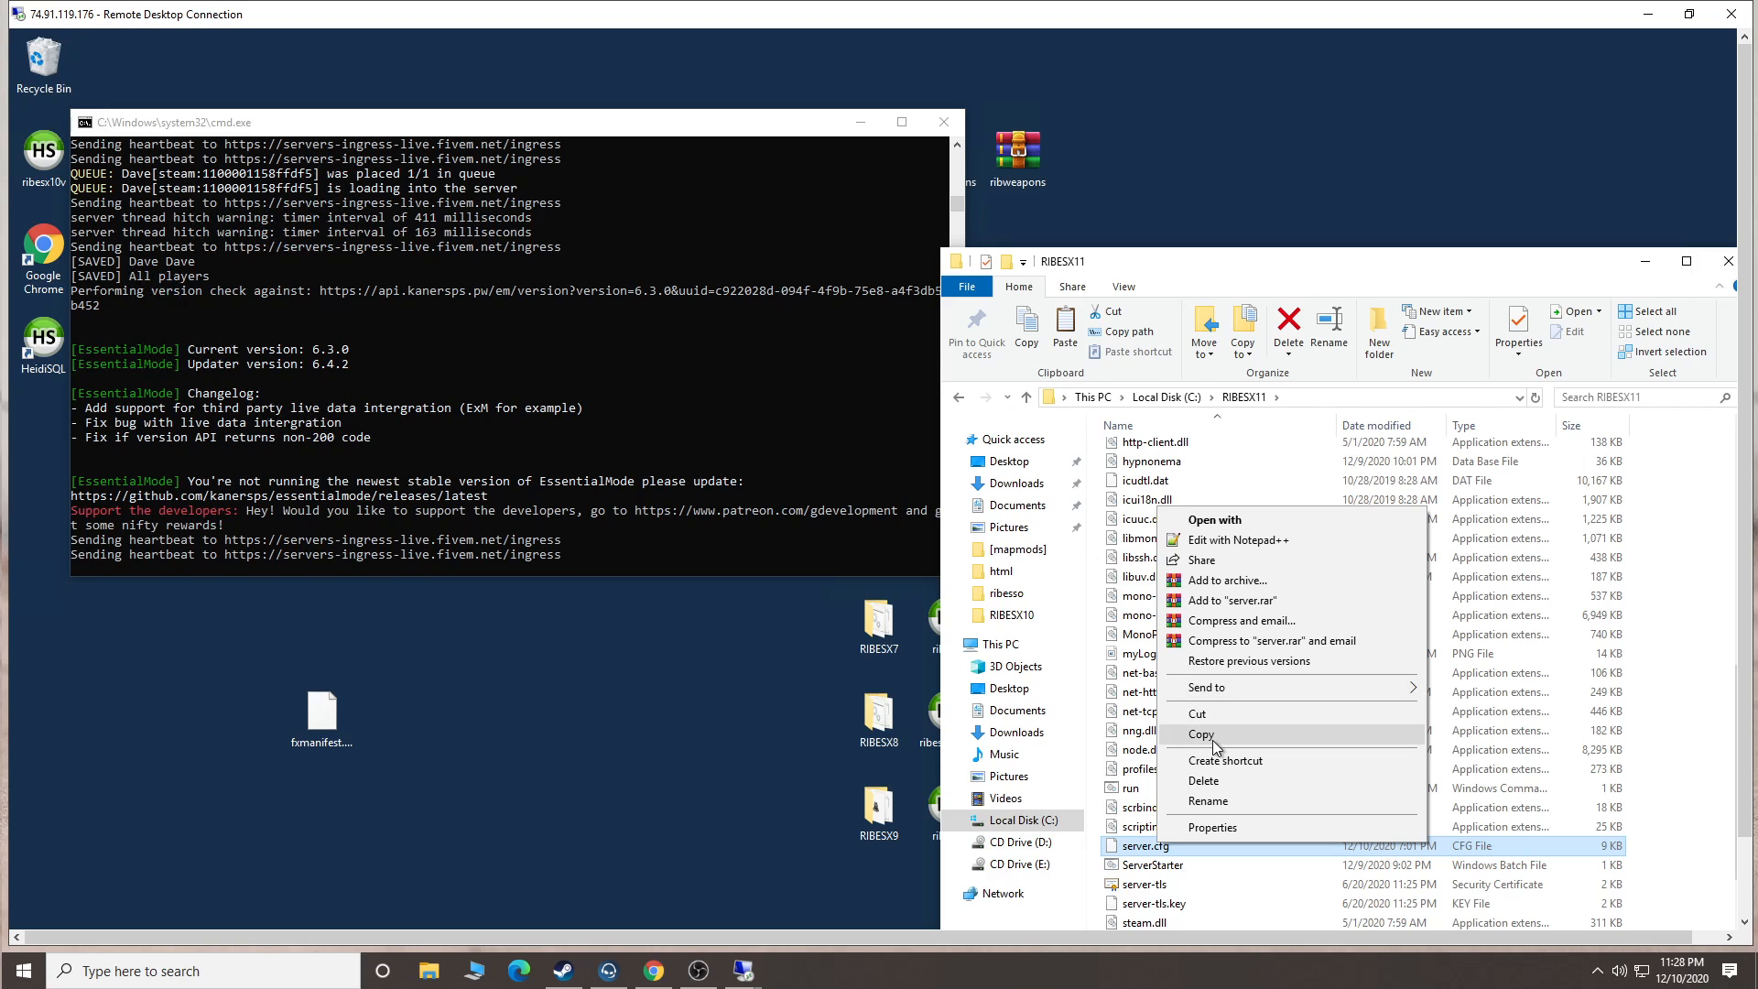
pyautogui.click(1201, 734)
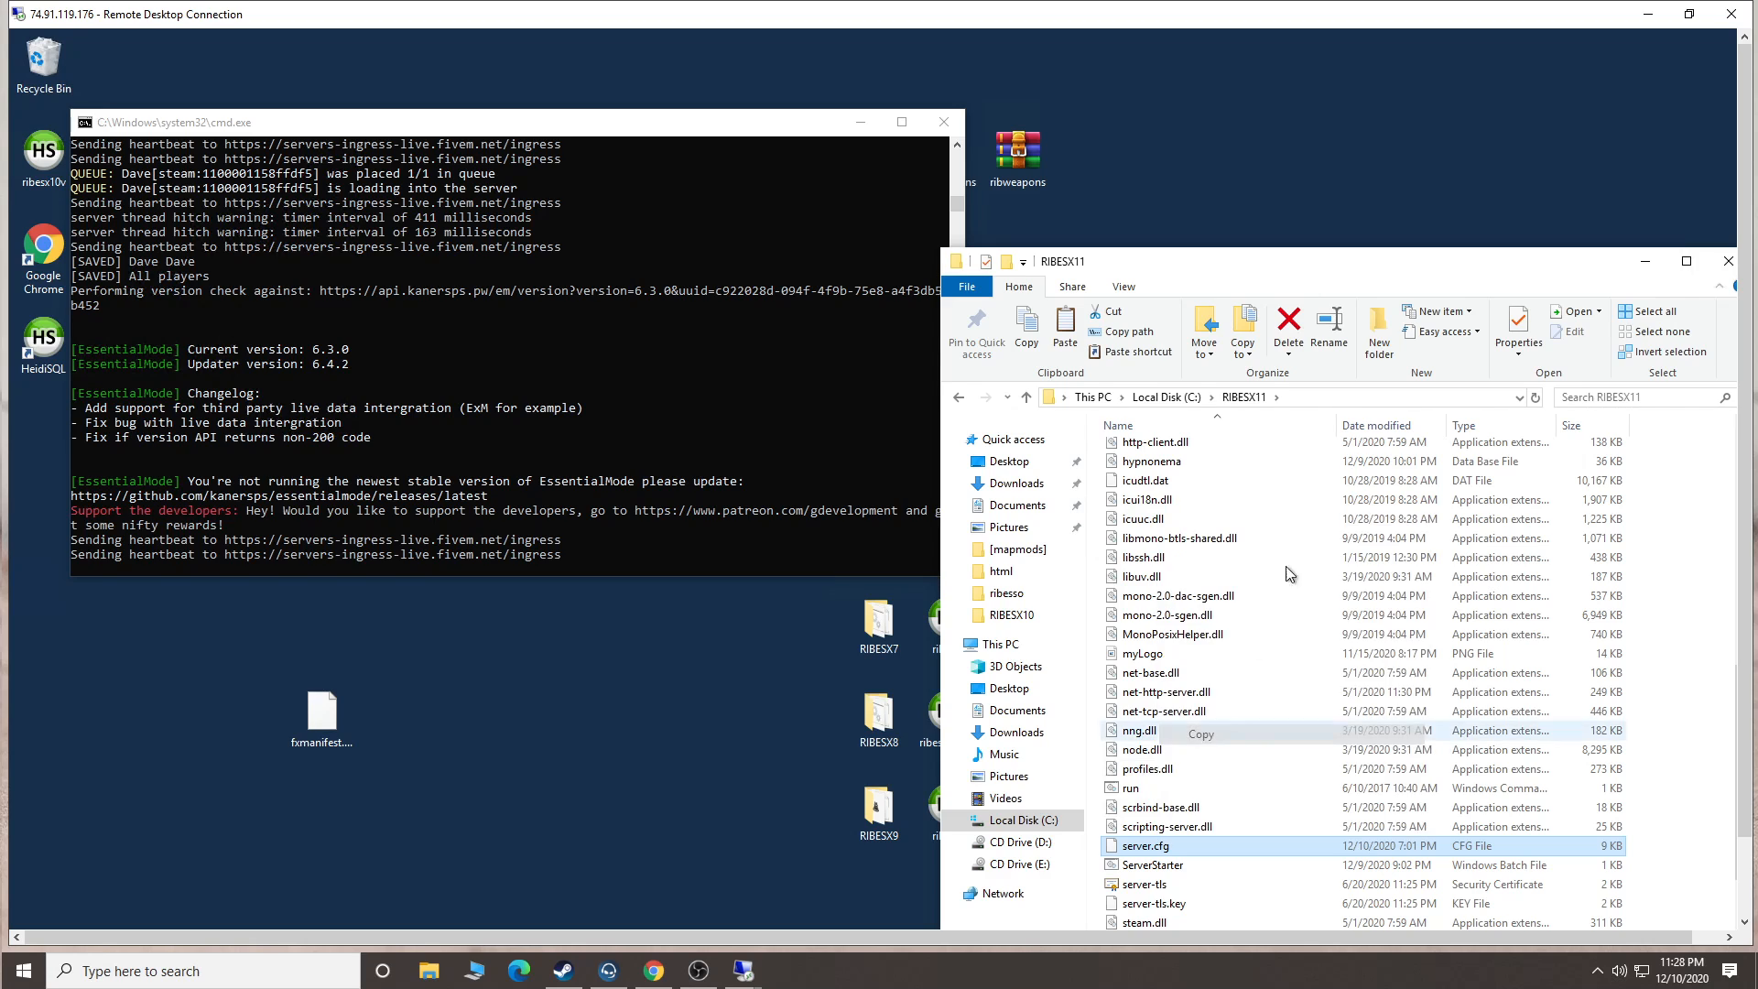
# Disconnect from 74.91.119.176, minimise the other remote session and try to paste the copied server.cfg onto the local desktop.
pyautogui.click(1728, 22)
pyautogui.click(942, 511)
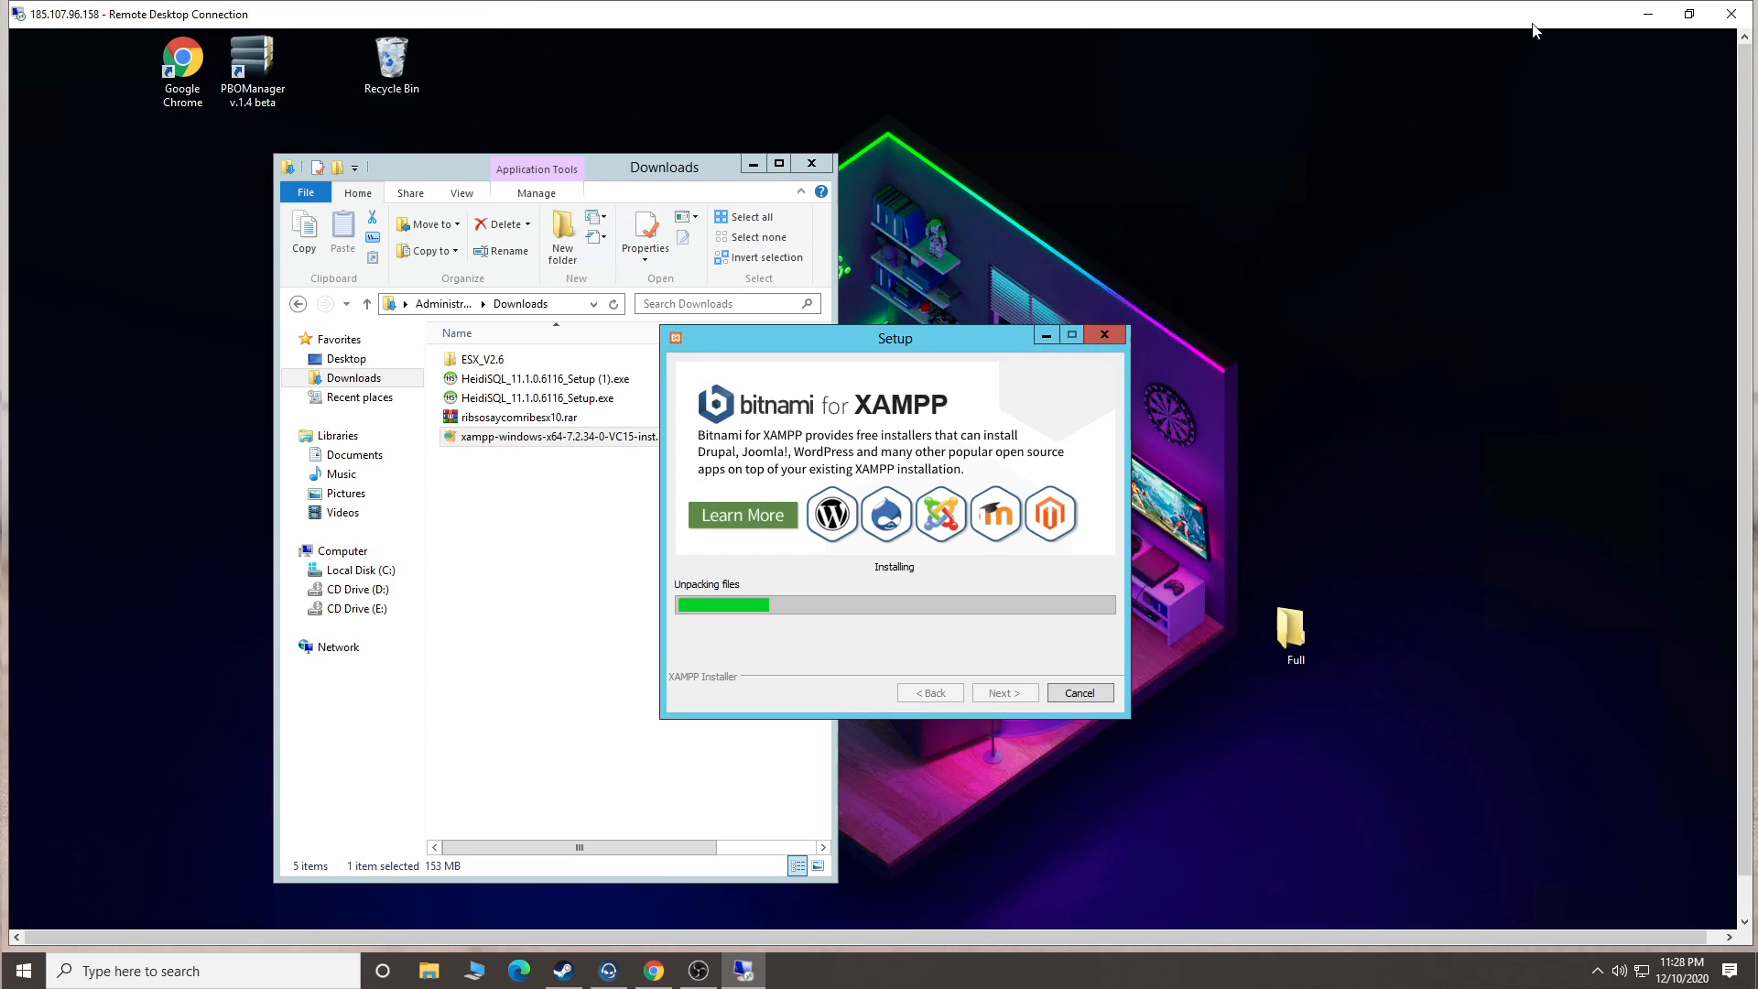
pyautogui.click(1648, 14)
pyautogui.rightClick(1000, 159)
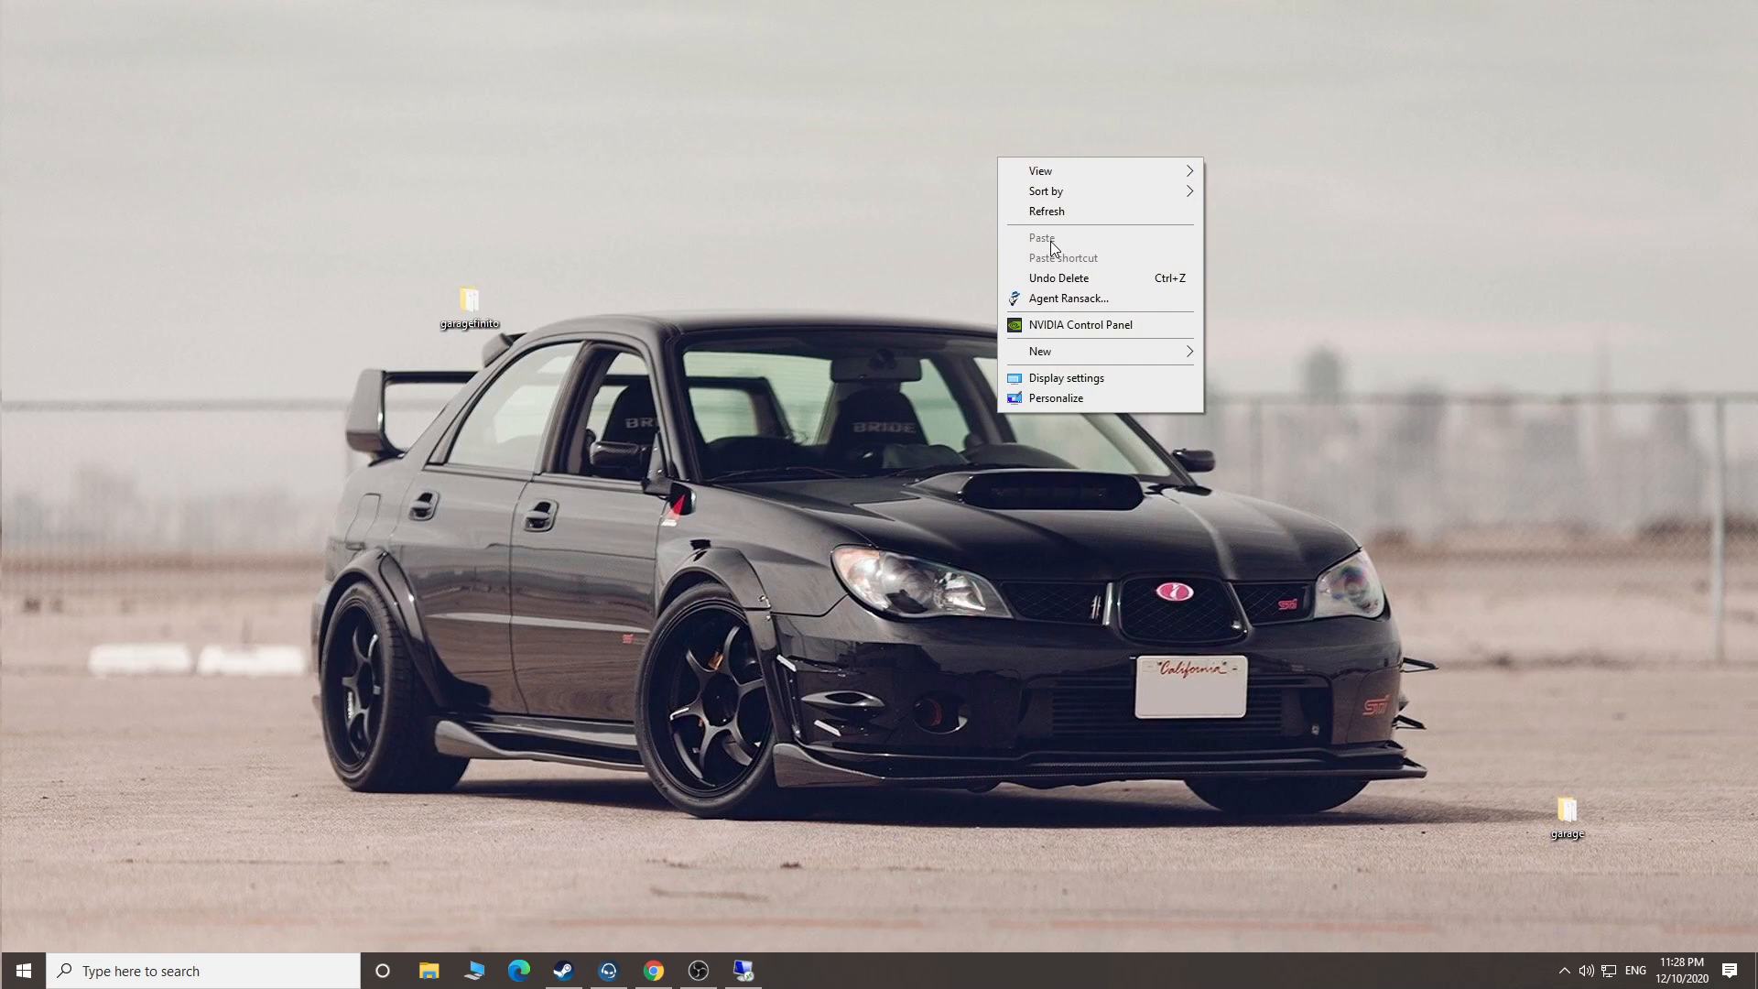
pyautogui.click(705, 422)
# Reconnect to 74.91.119.176 through Remote Desktop, entering the Administrator account's password and accepting the certificate warning.
pyautogui.click(275, 970)
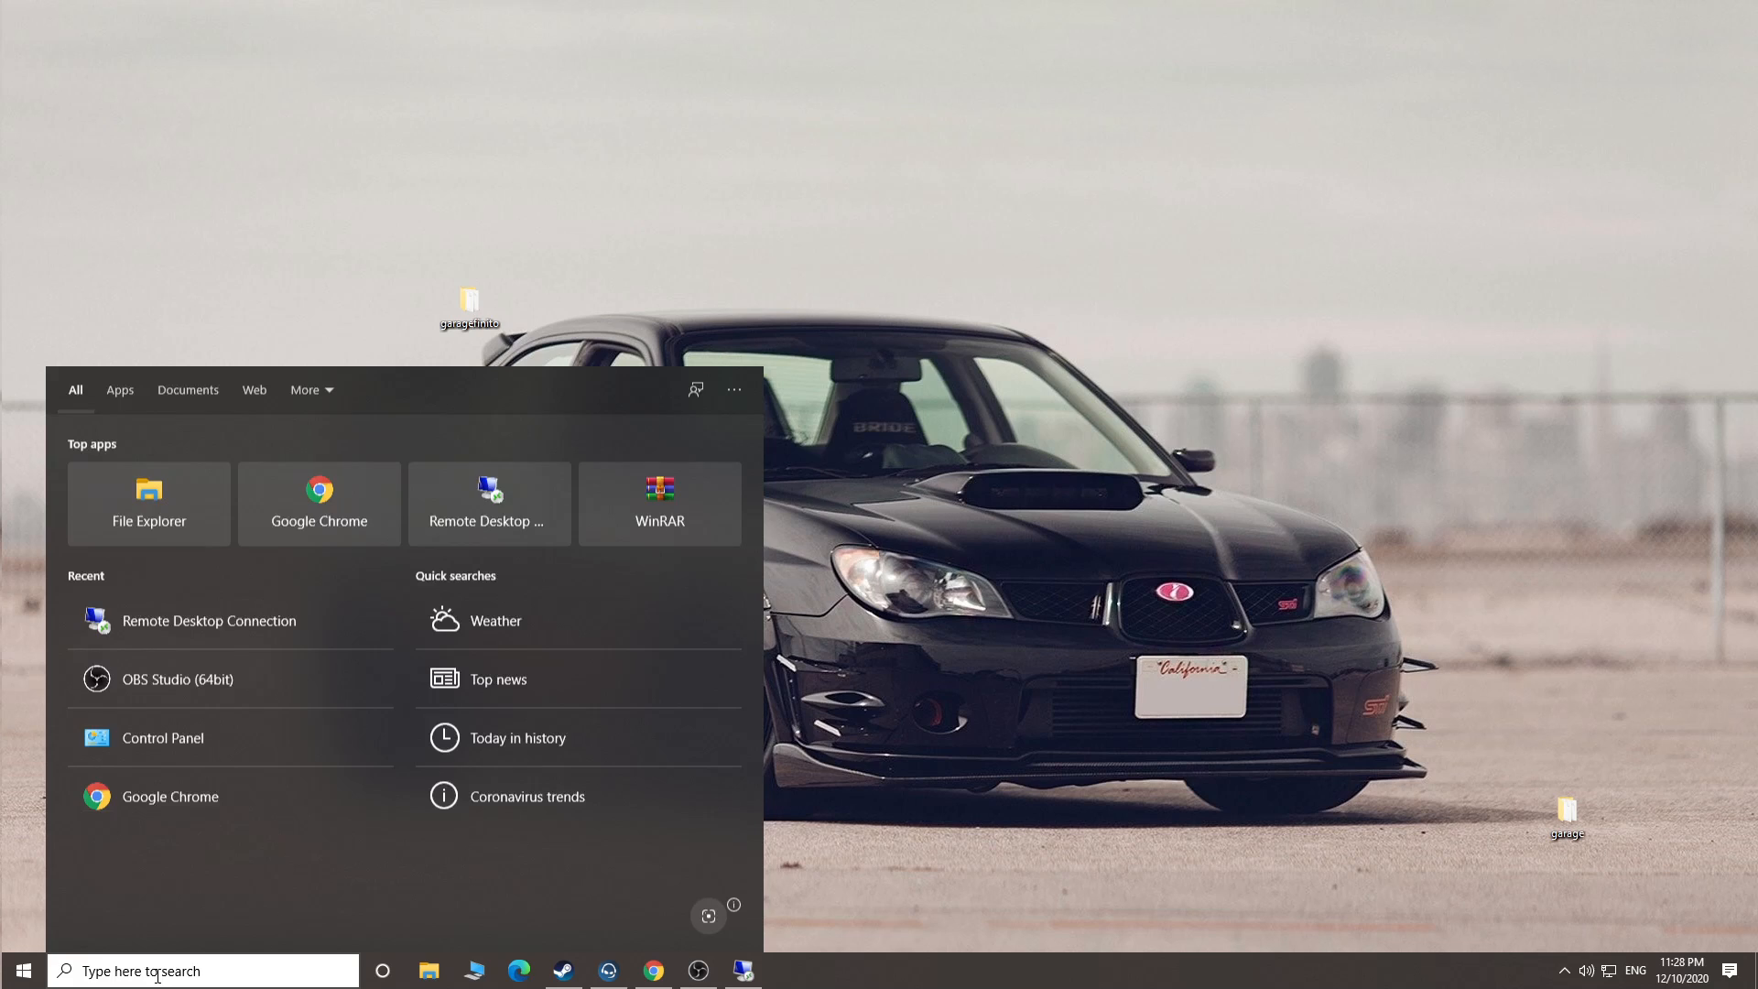
pyautogui.write('re')
pyautogui.click(265, 467)
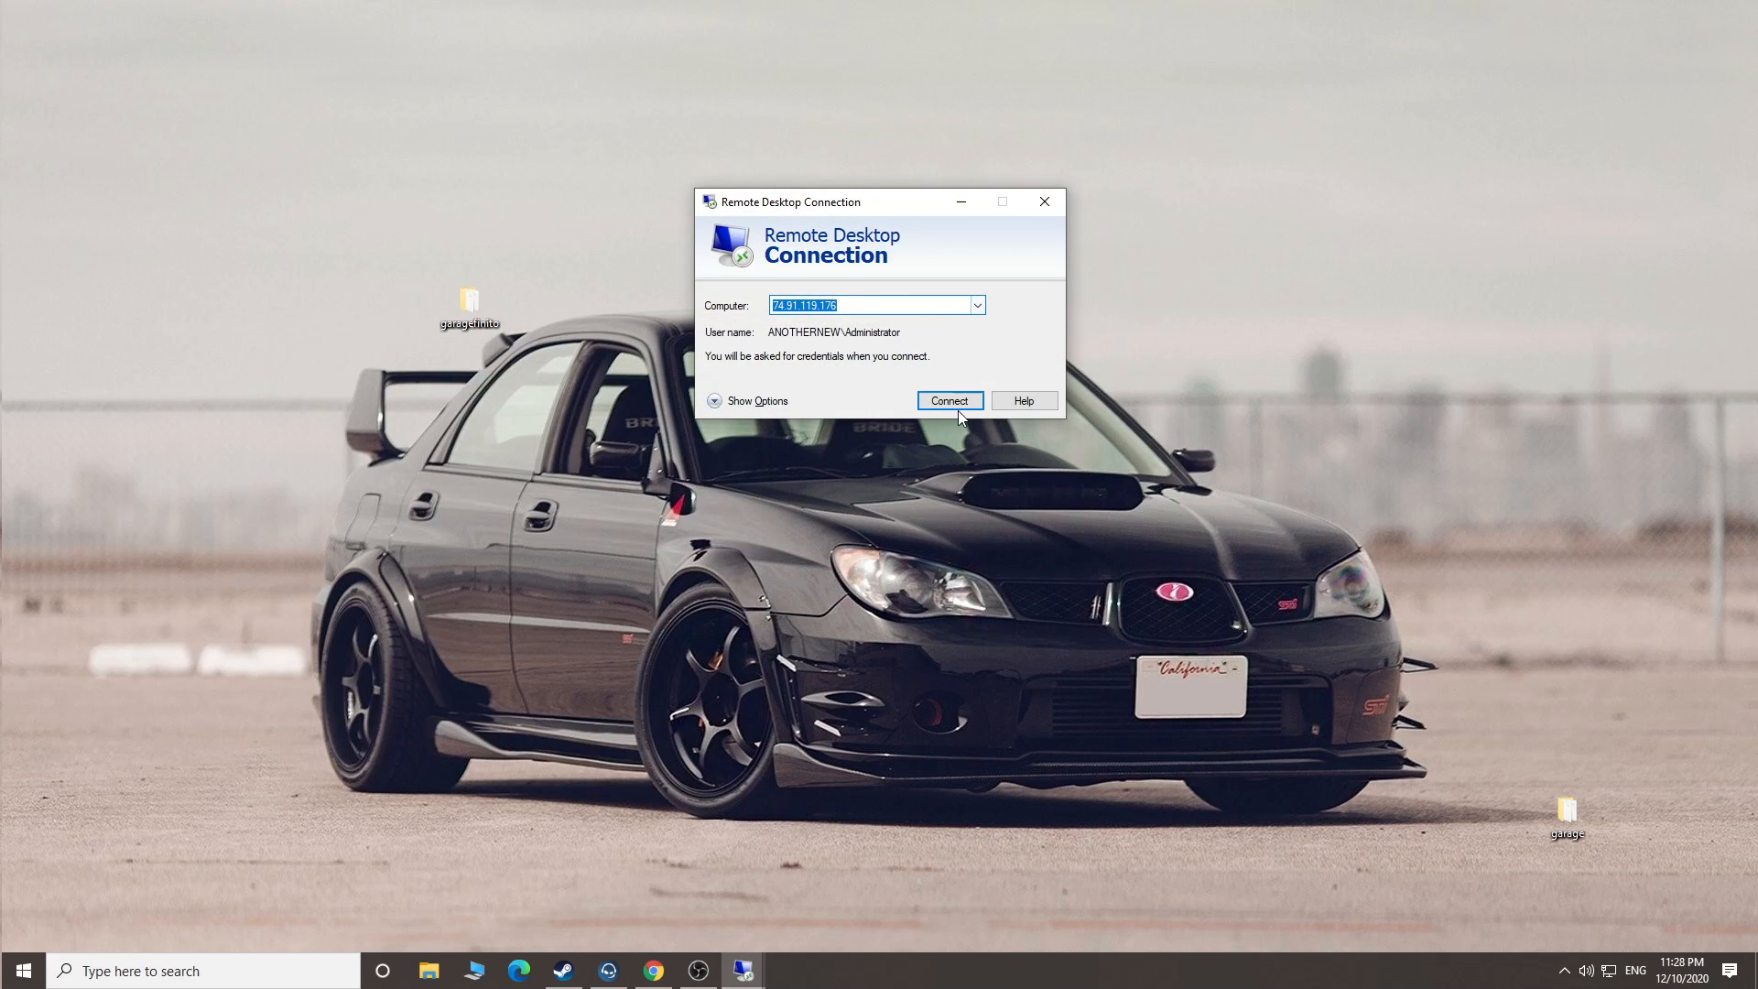
pyautogui.click(957, 404)
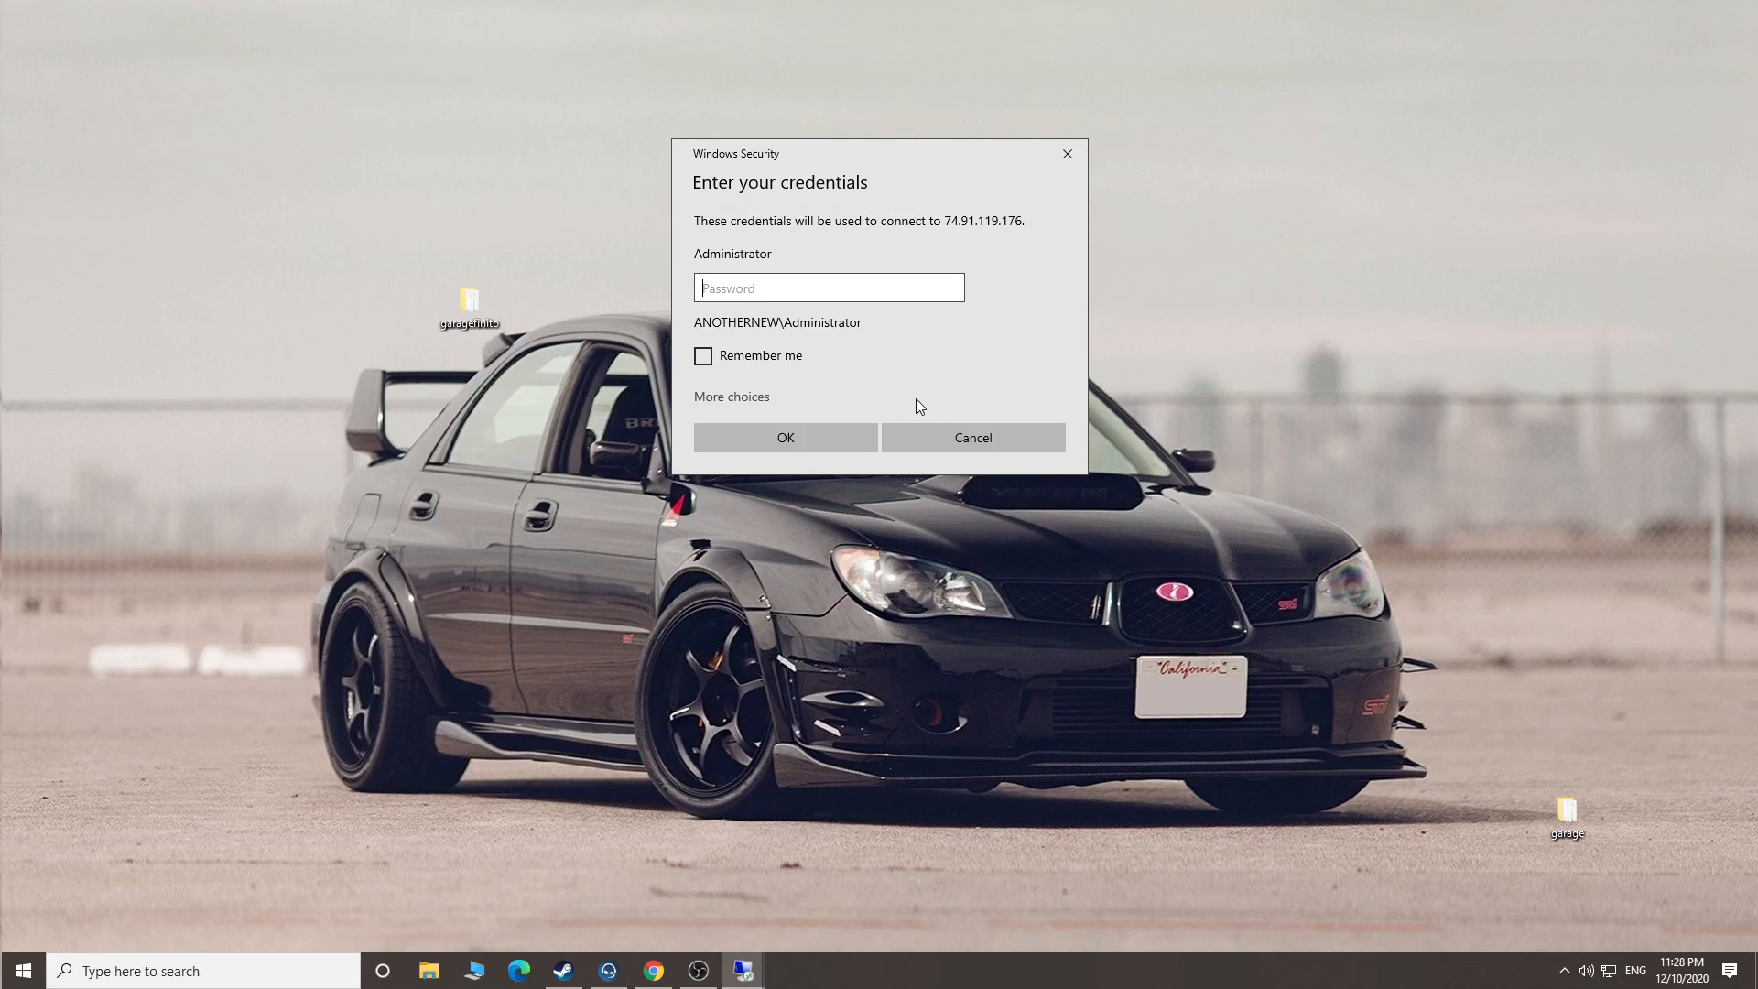
pyautogui.write('••••••••••')
pyautogui.press('Return')
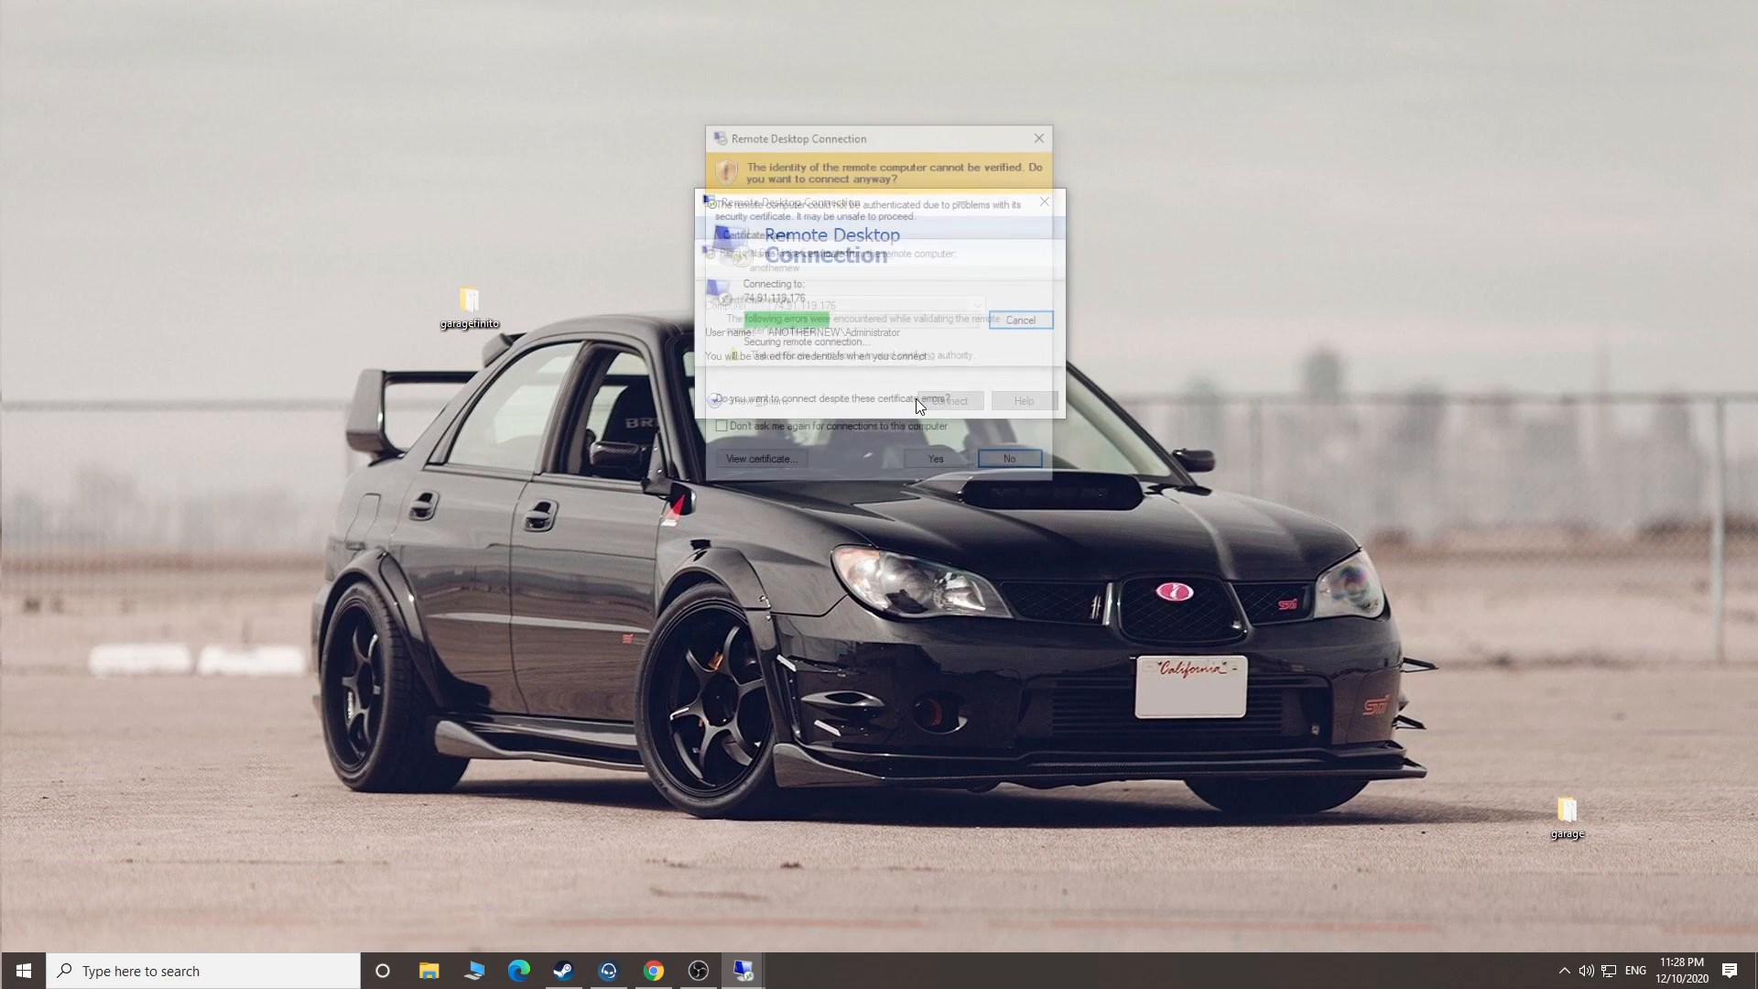
pyautogui.click(937, 463)
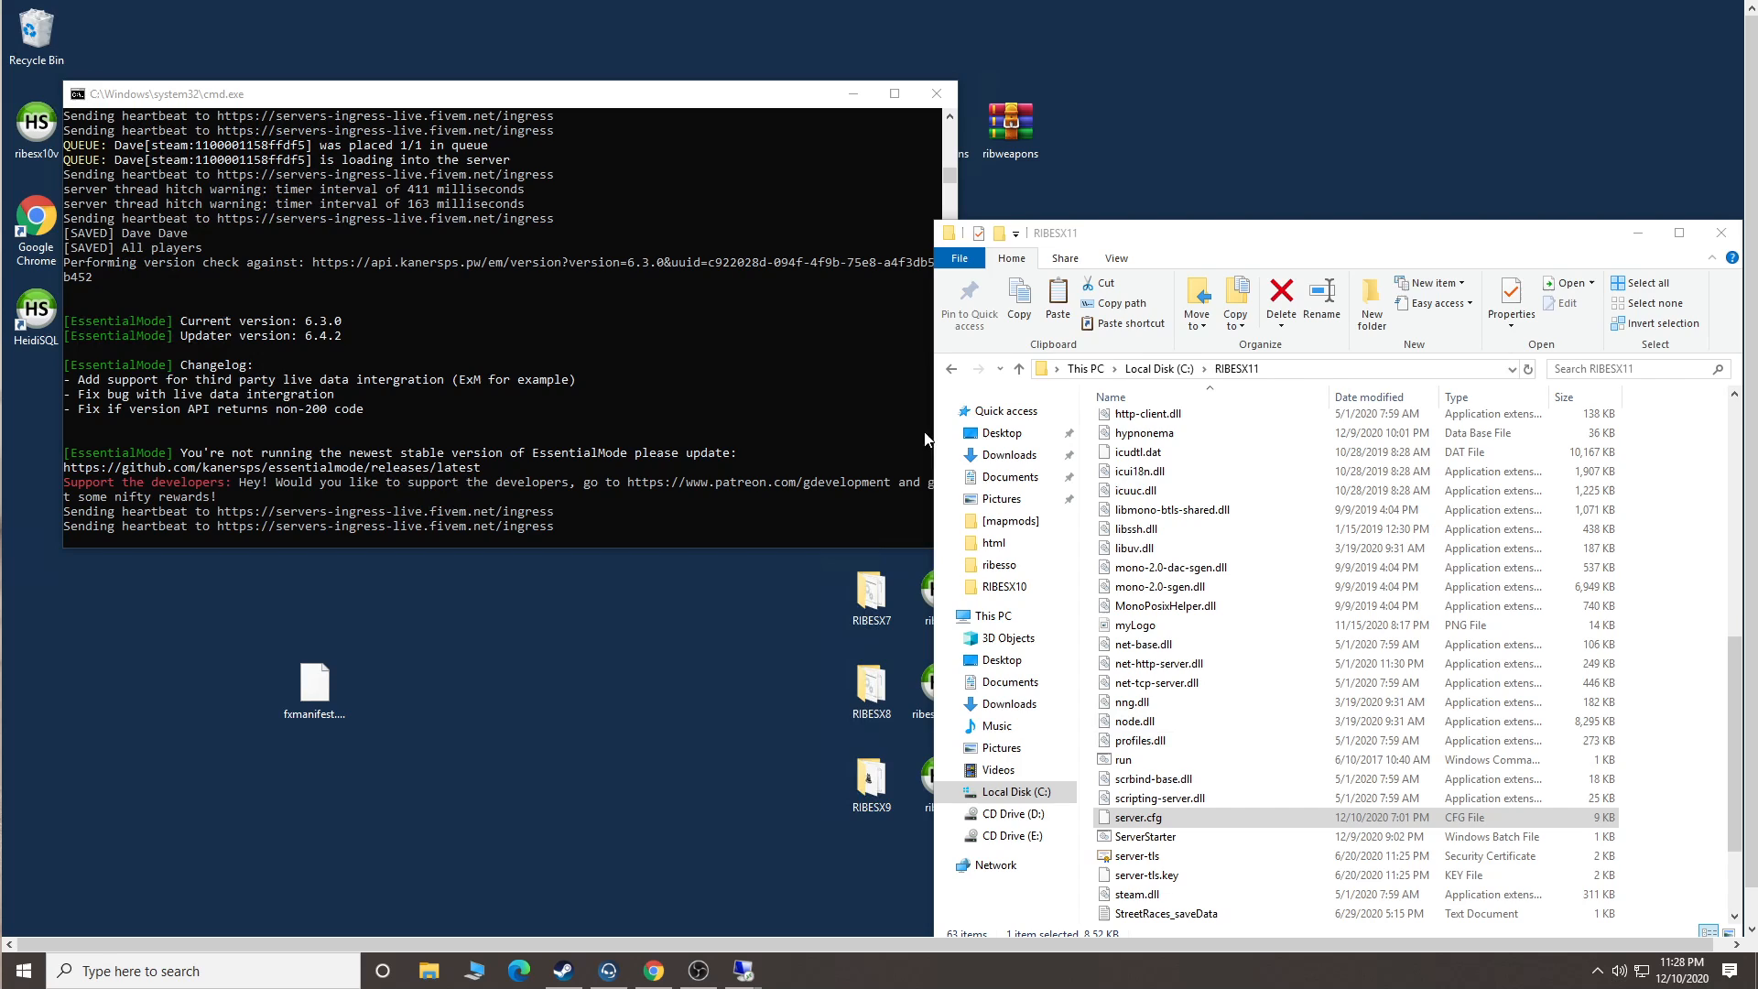
# Copy server.cfg from the RIBESX11 folder again and disconnect the 74.91.119.176 session.
pyautogui.click(1132, 347)
pyautogui.scroll(10, 1234, 730)
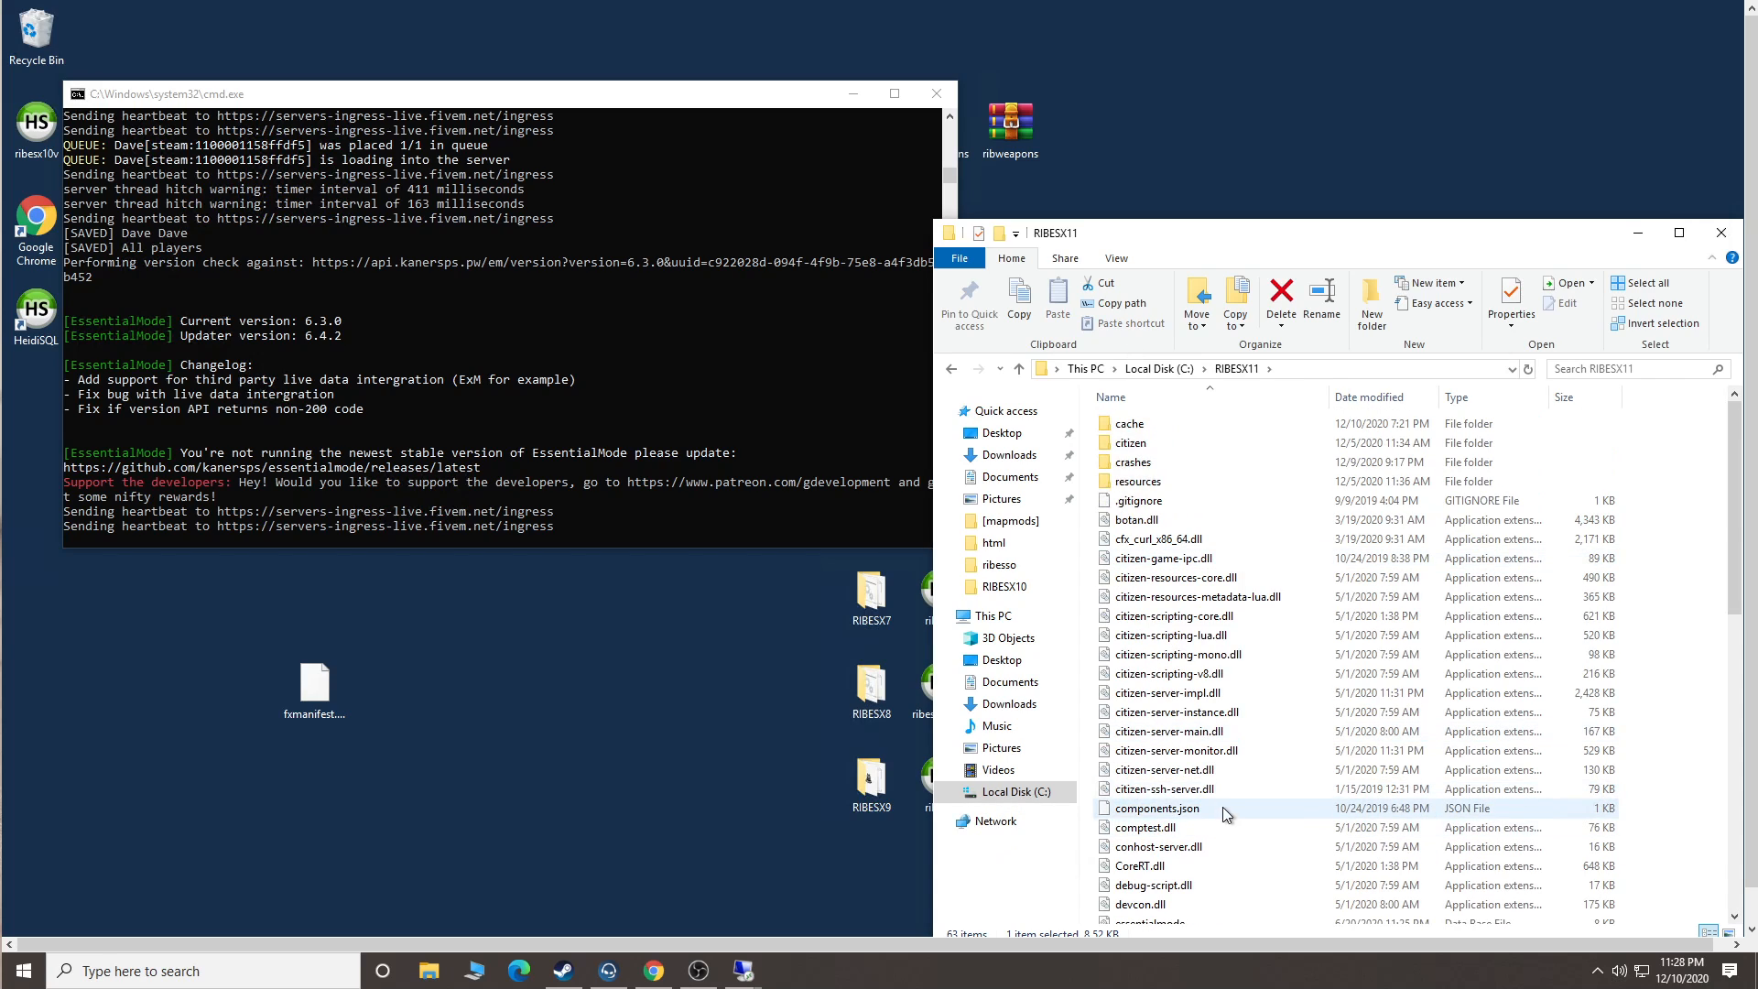
pyautogui.scroll(-11, 1221, 804)
pyautogui.rightClick(1166, 760)
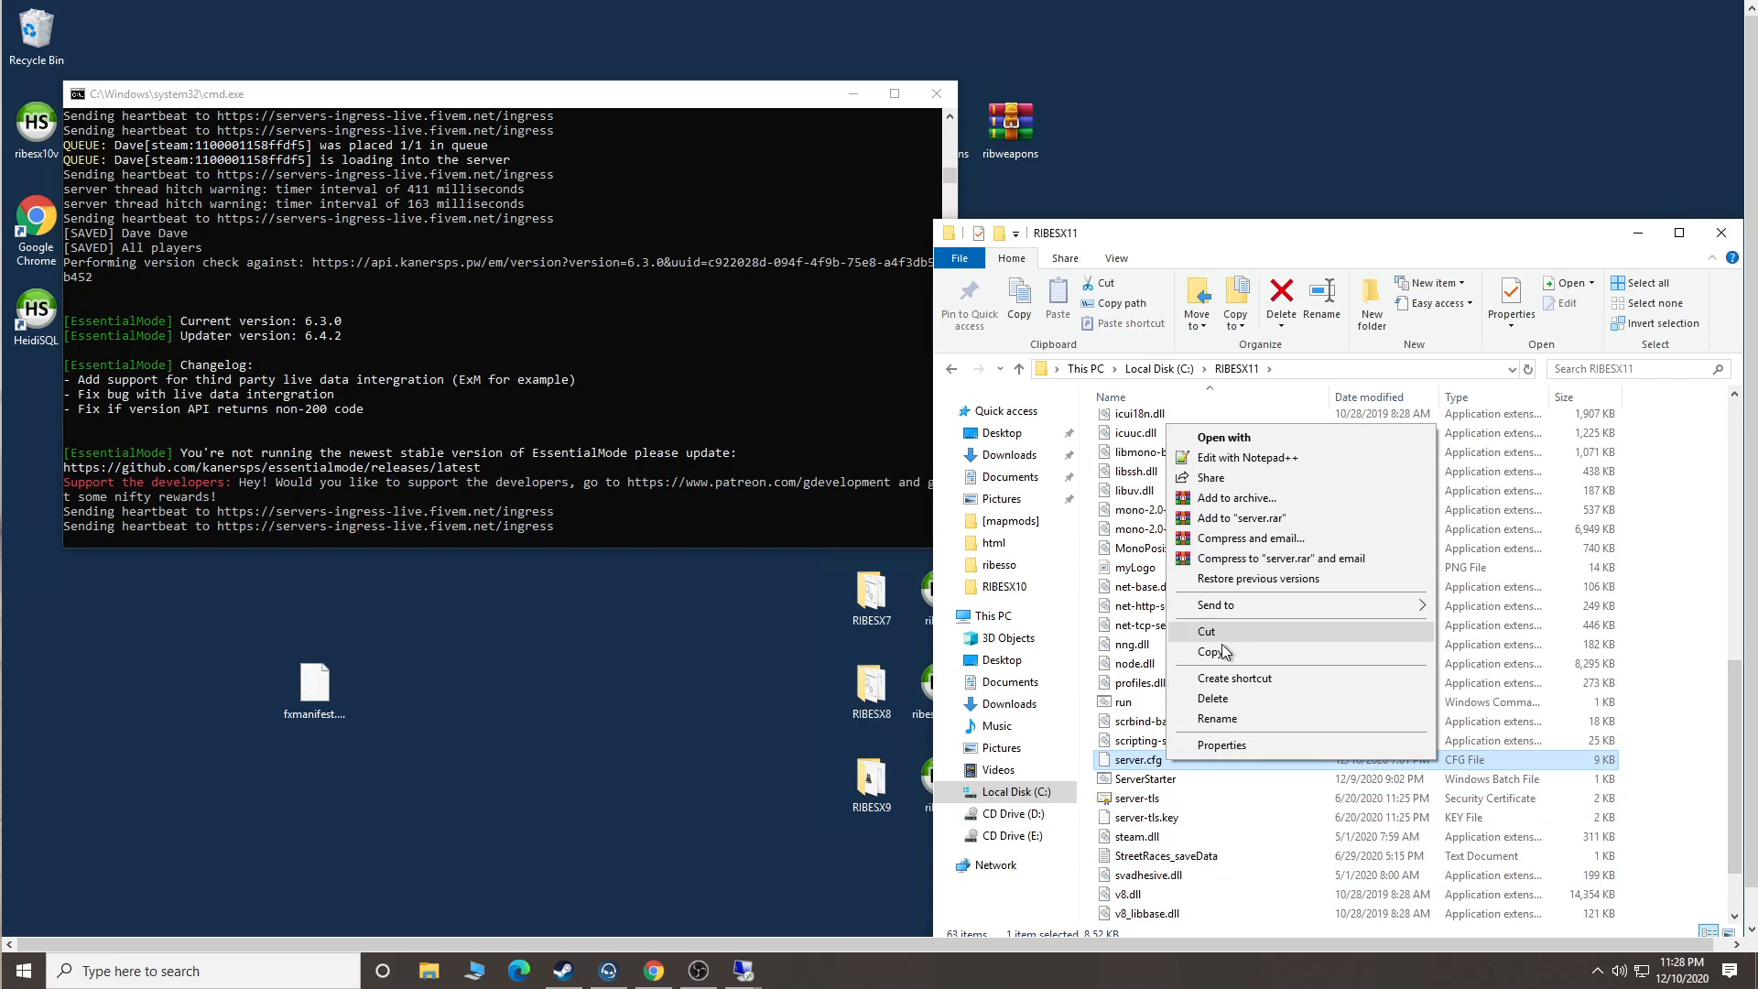
pyautogui.click(1222, 653)
pyautogui.click(1020, 13)
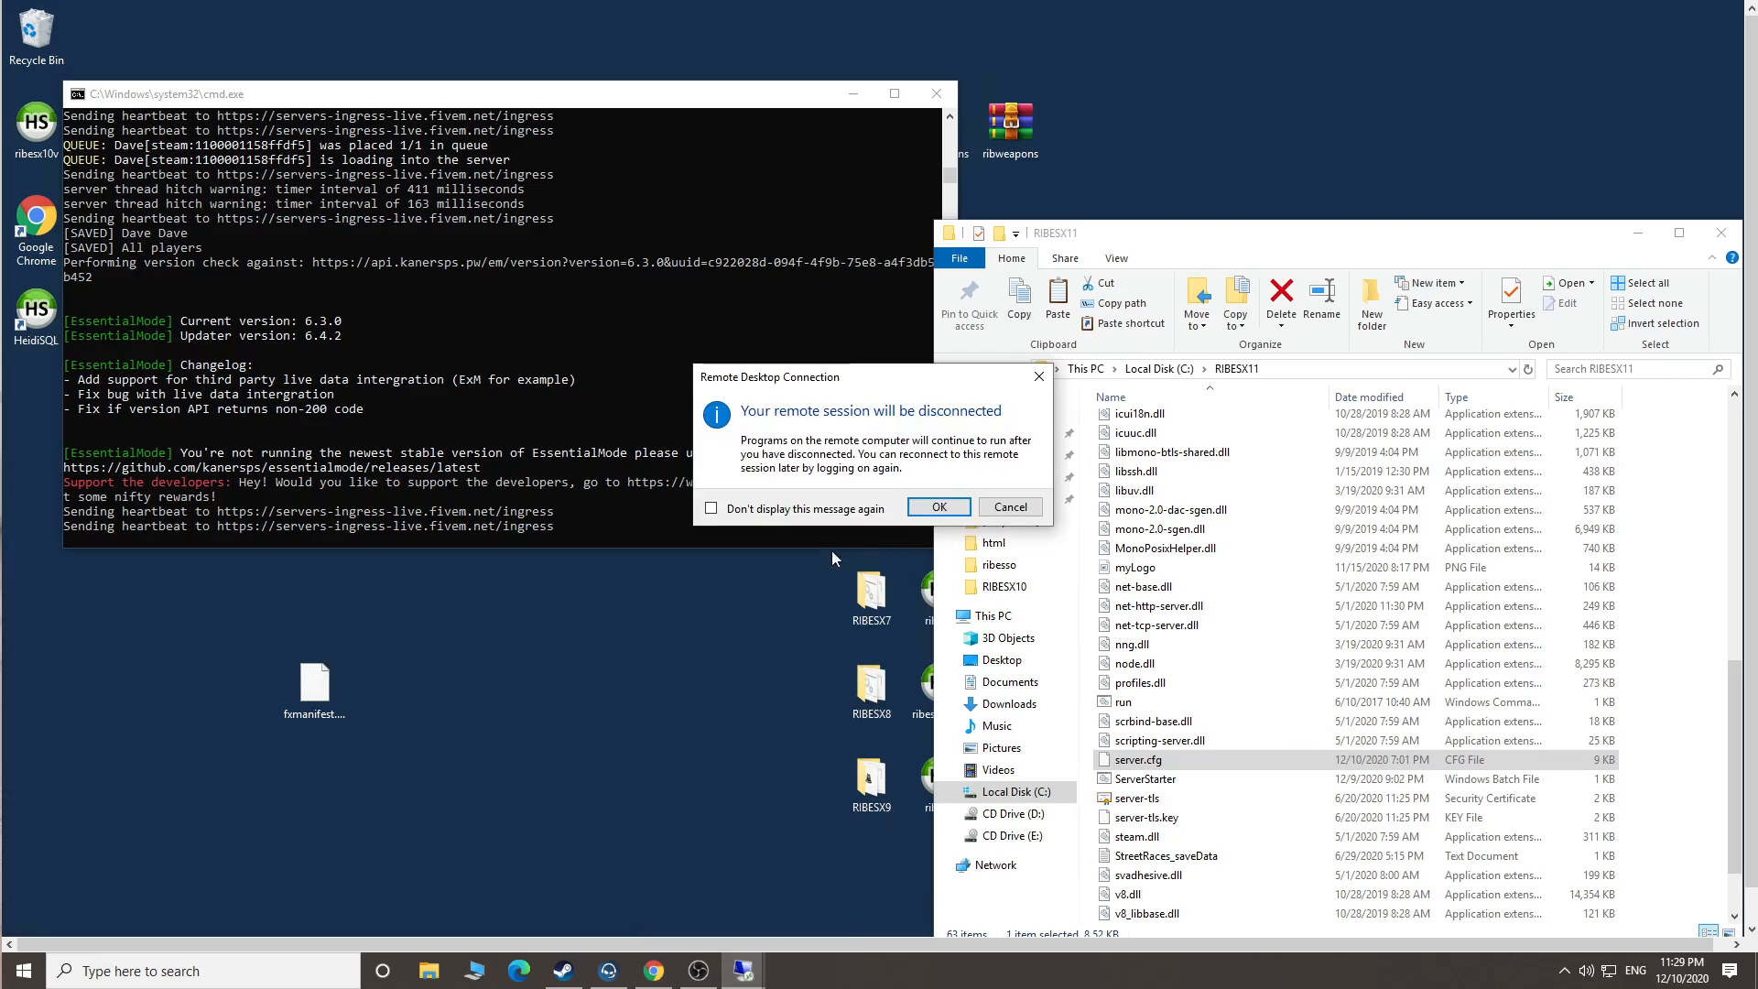
pyautogui.click(941, 508)
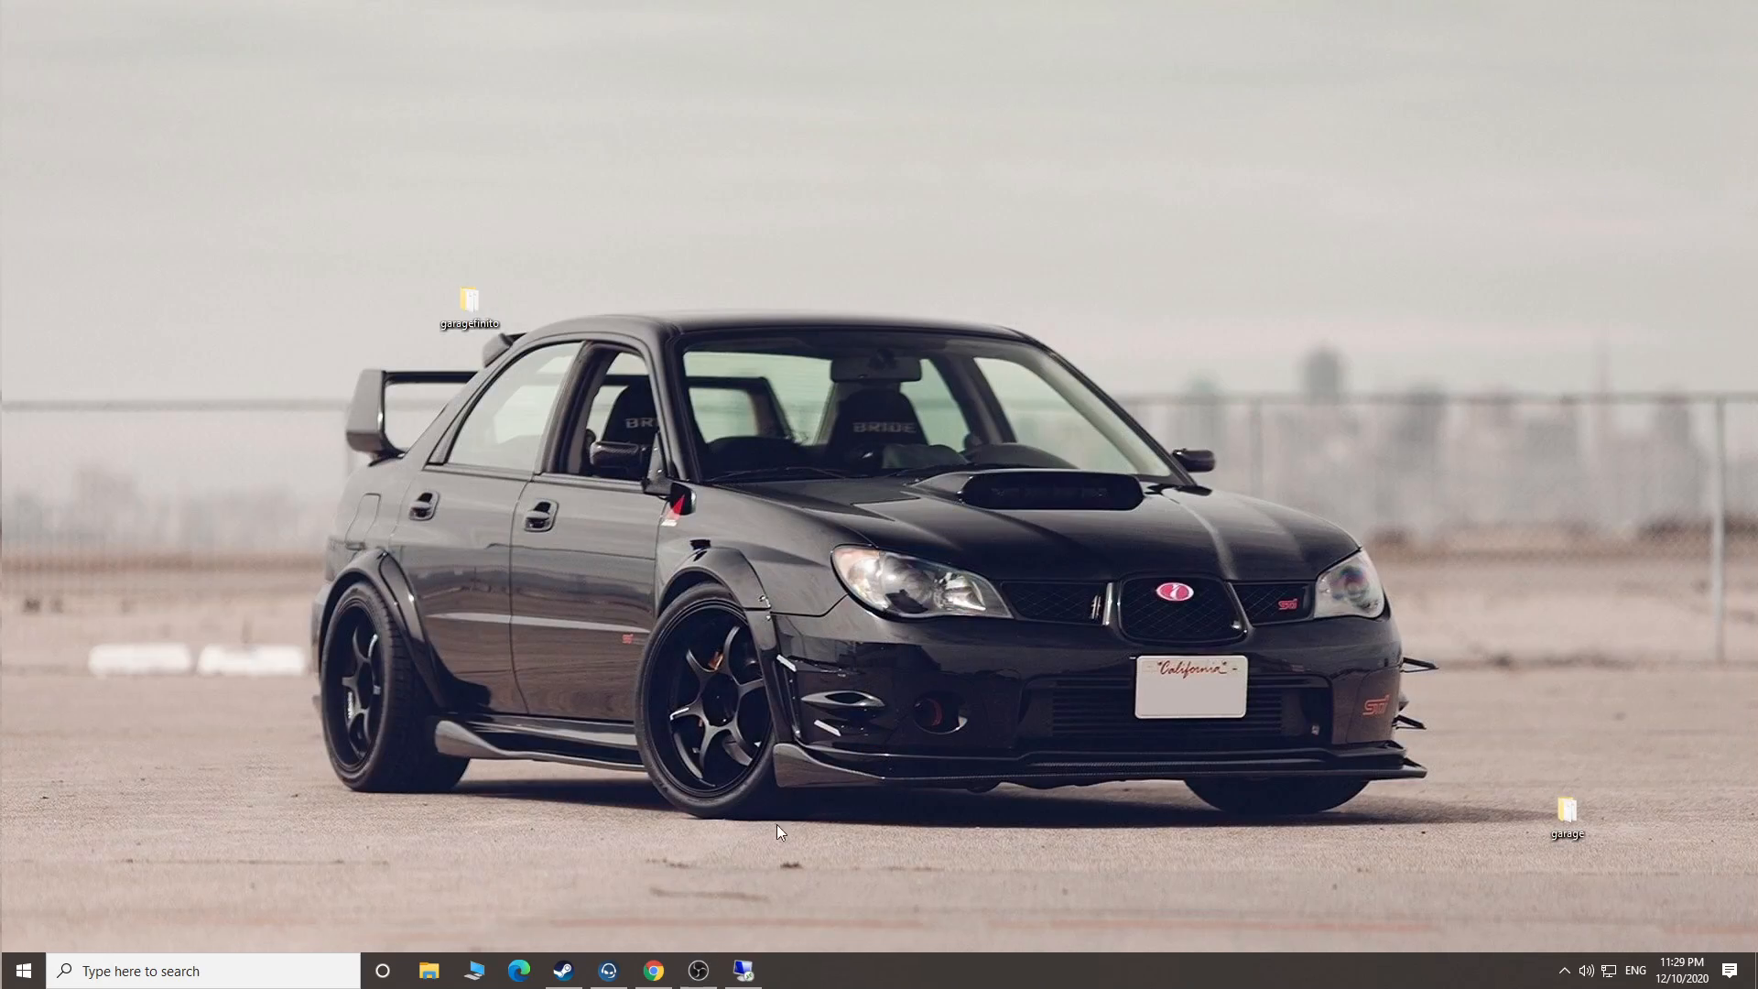
# Return to the 185.107.96.158 session, finish the XAMPP setup with the Control Panel set to start, and minimise the Downloads folder.
pyautogui.click(743, 970)
pyautogui.click(944, 587)
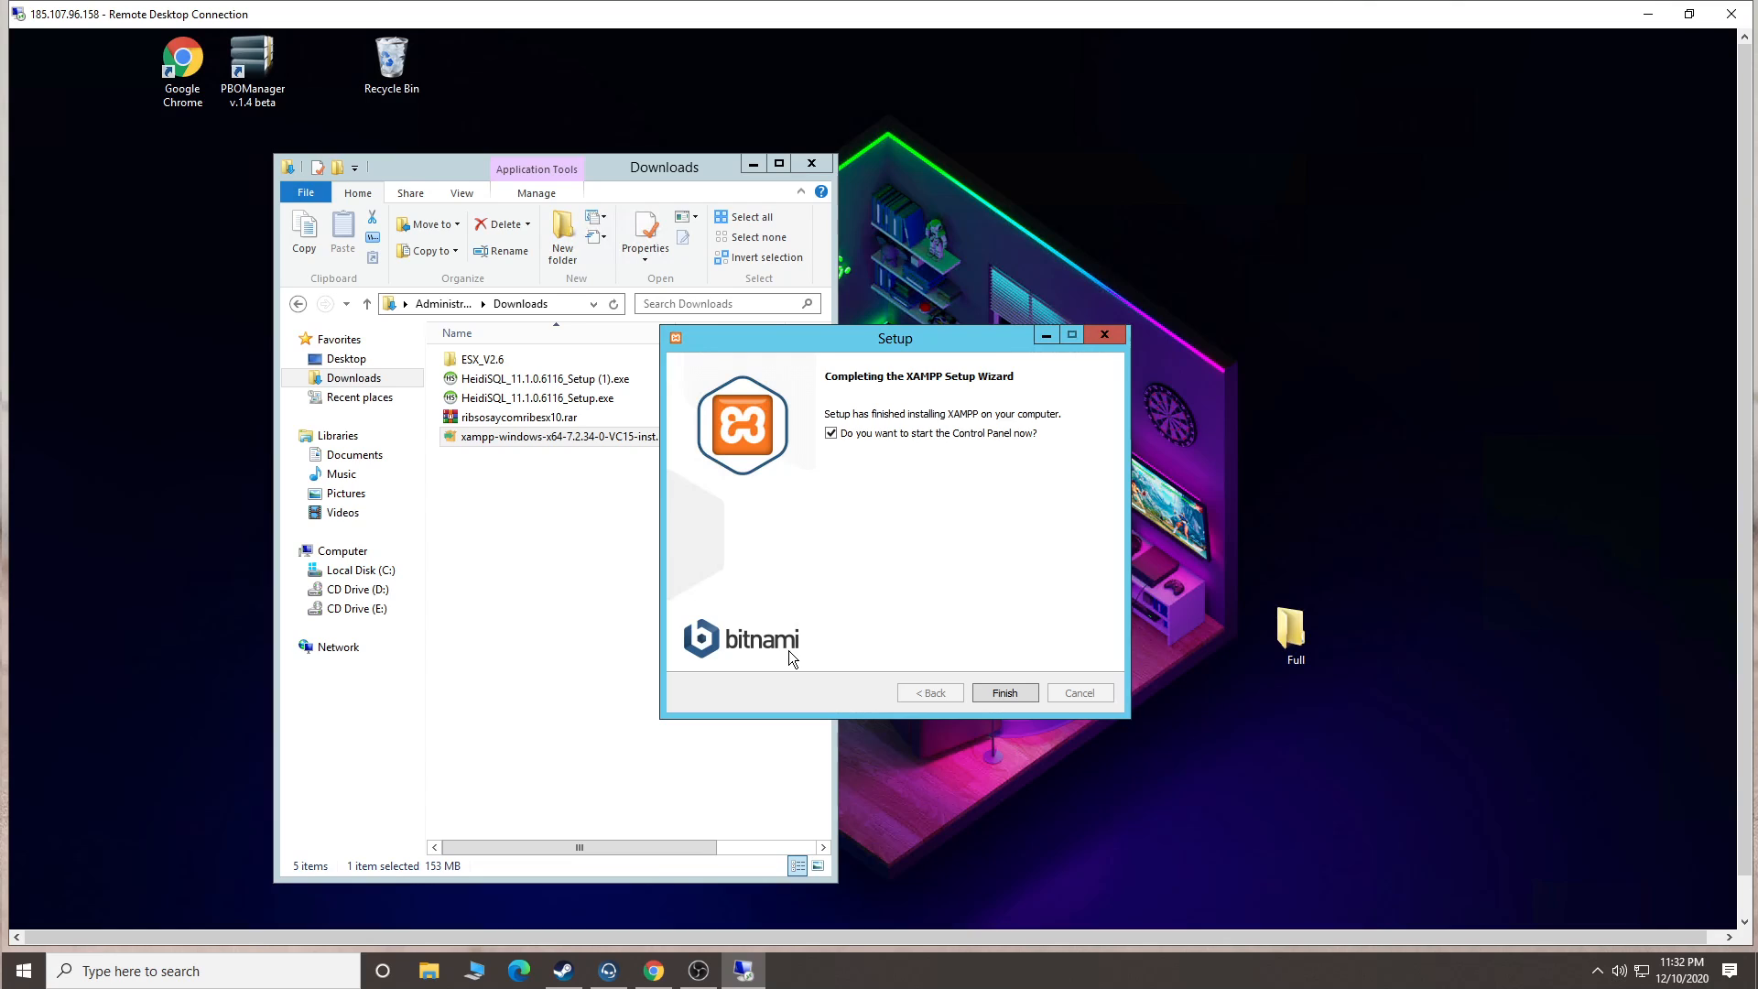
pyautogui.click(1003, 693)
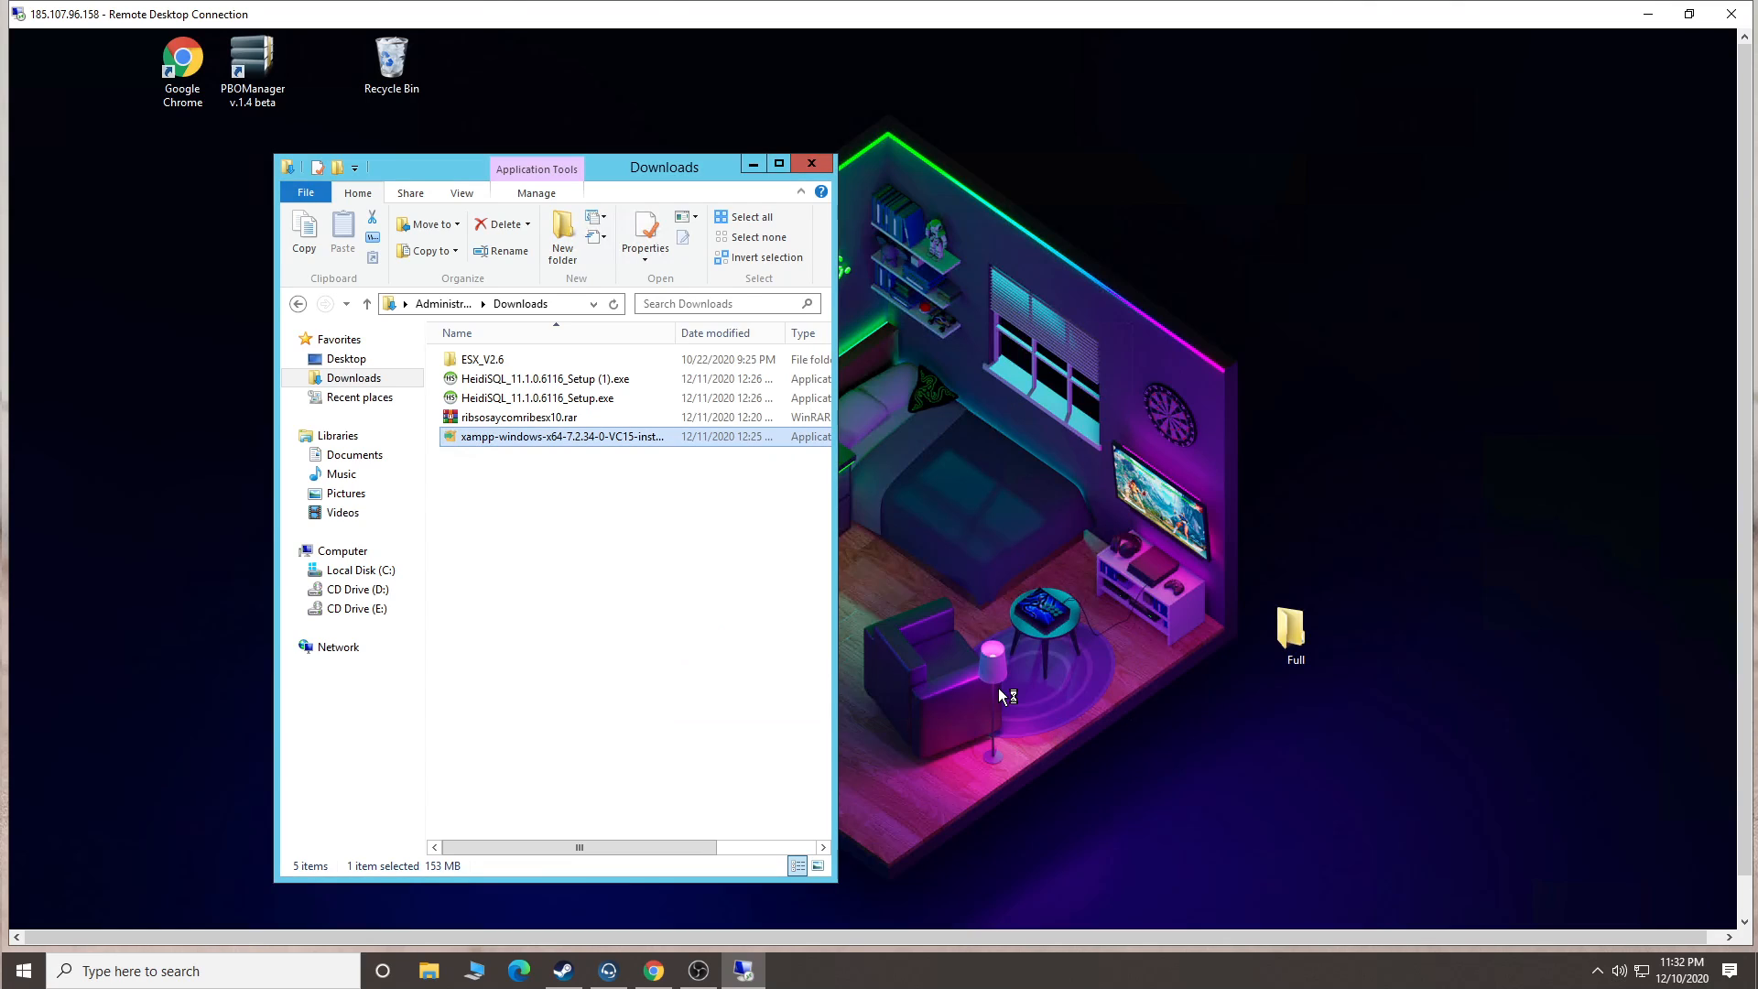
pyautogui.click(753, 164)
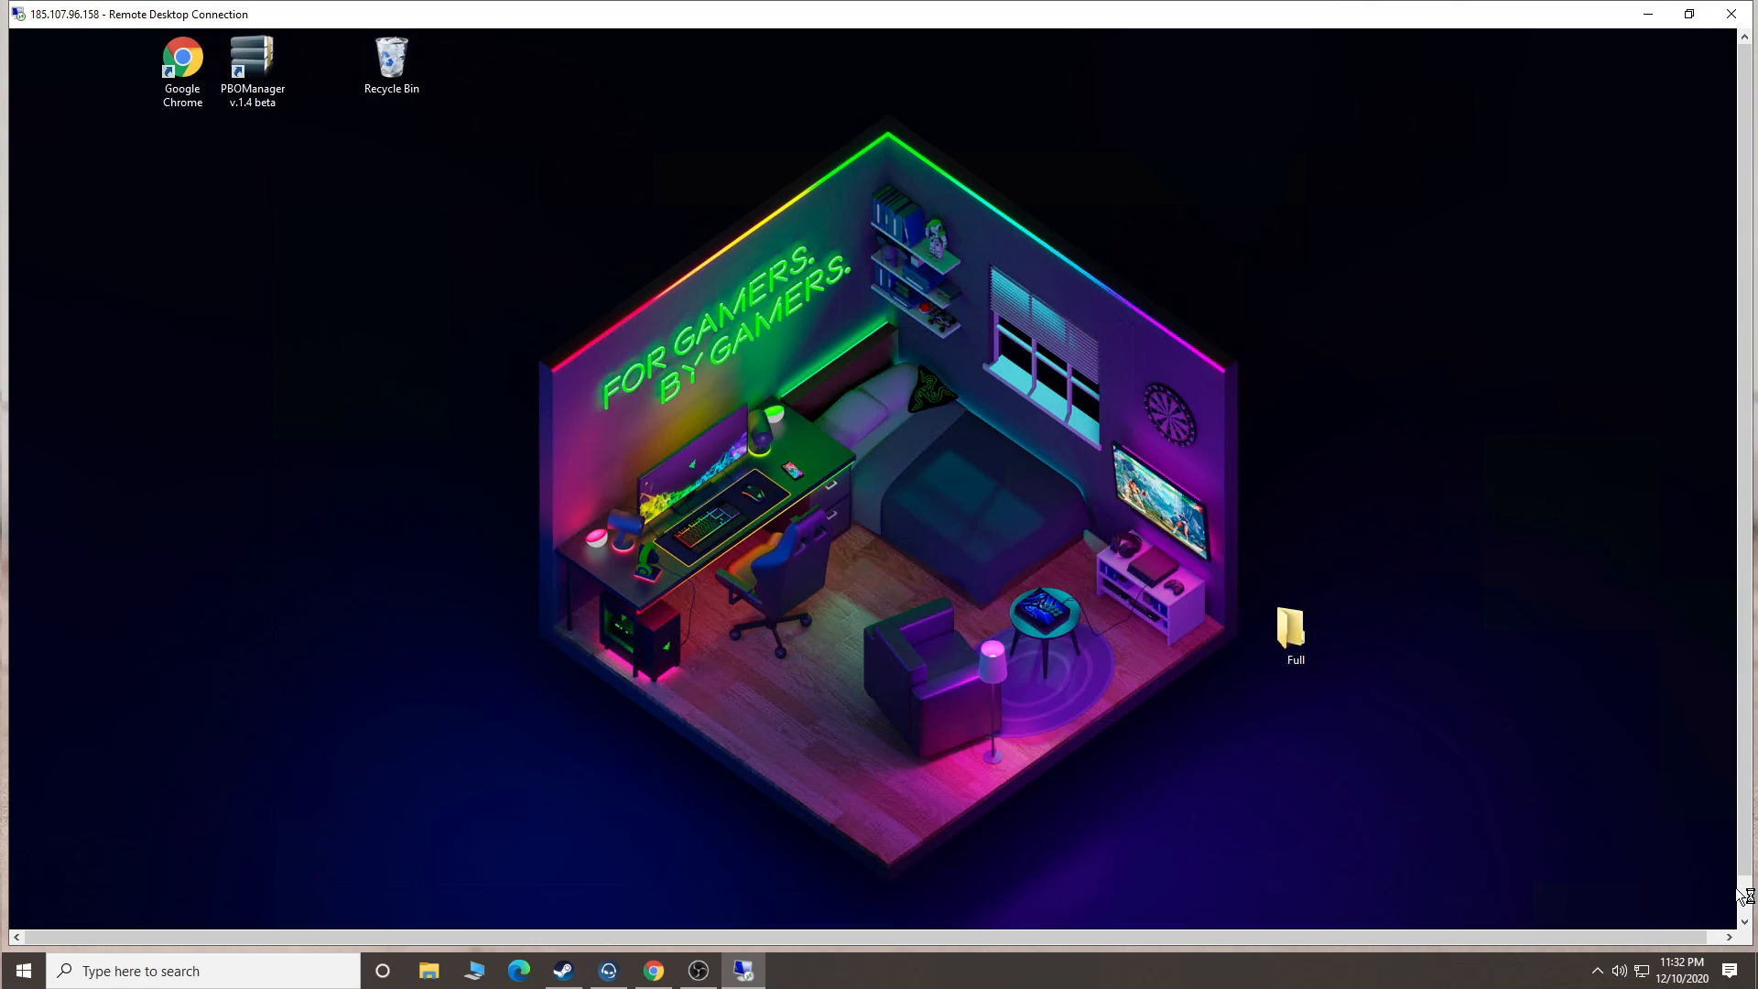
# Centre the XAMPP Control Panel on the remote desktop, install MySQL as a service and start it.
pyautogui.moveTo(1742, 851); pyautogui.dragTo(1713, 938)
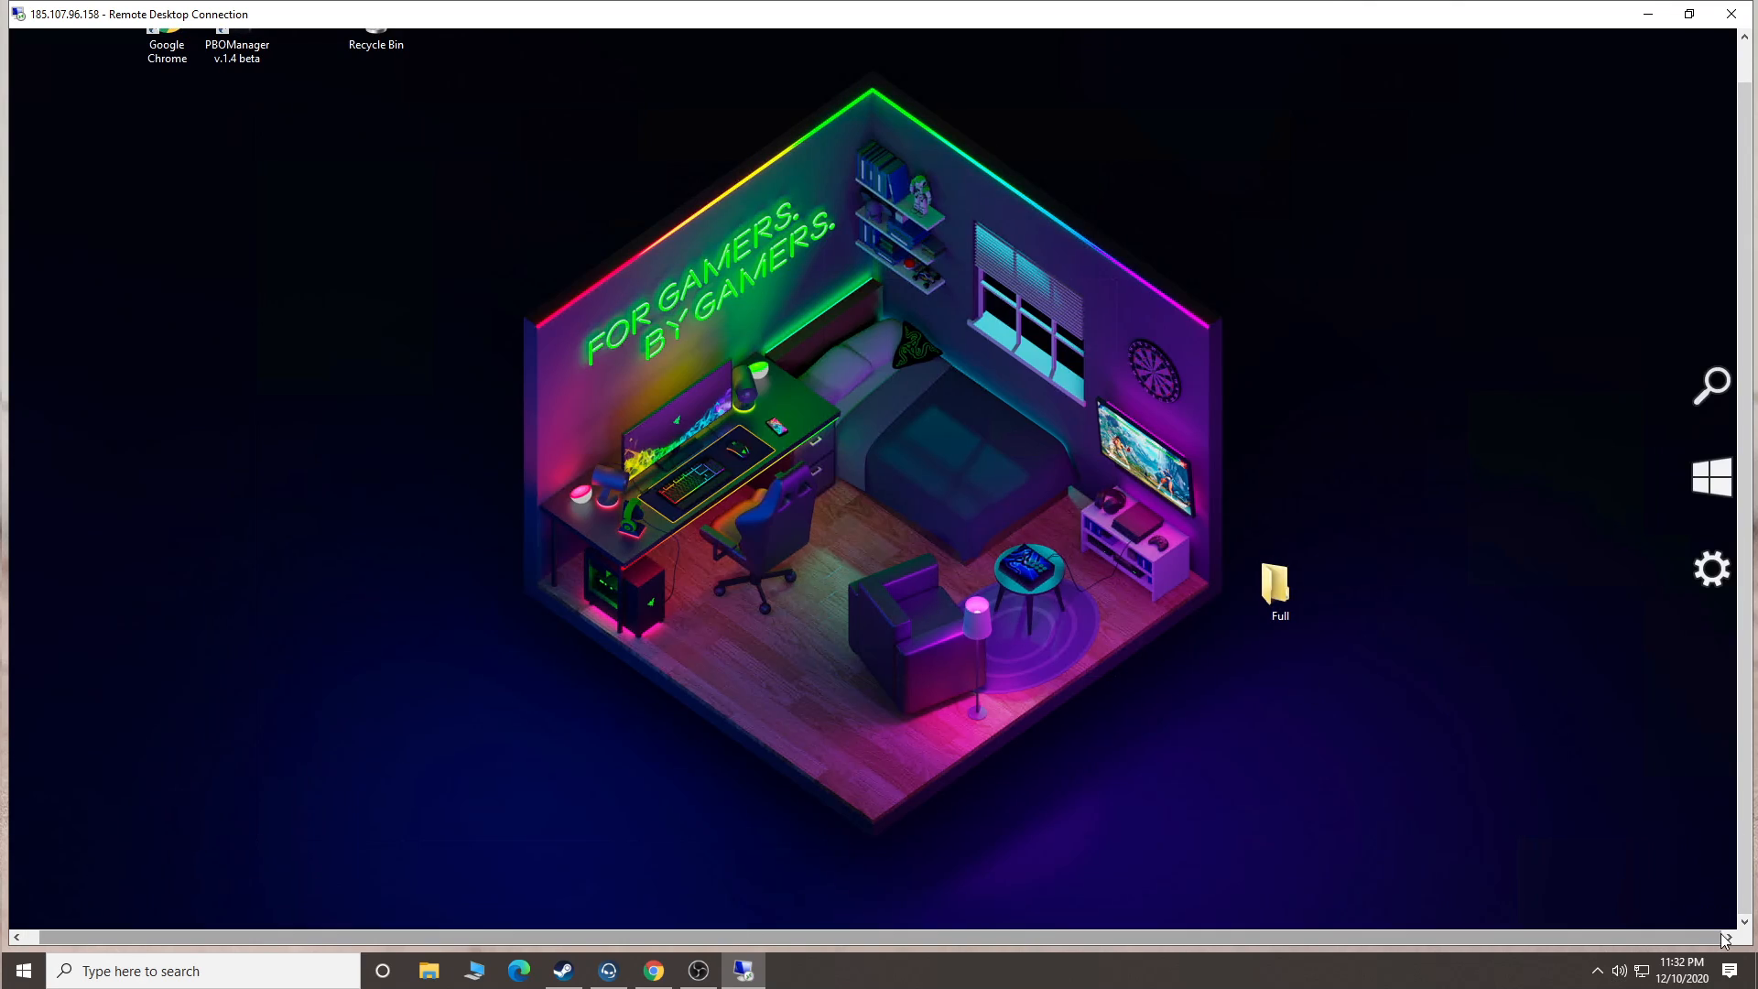
pyautogui.moveTo(1145, 941); pyautogui.dragTo(1130, 941)
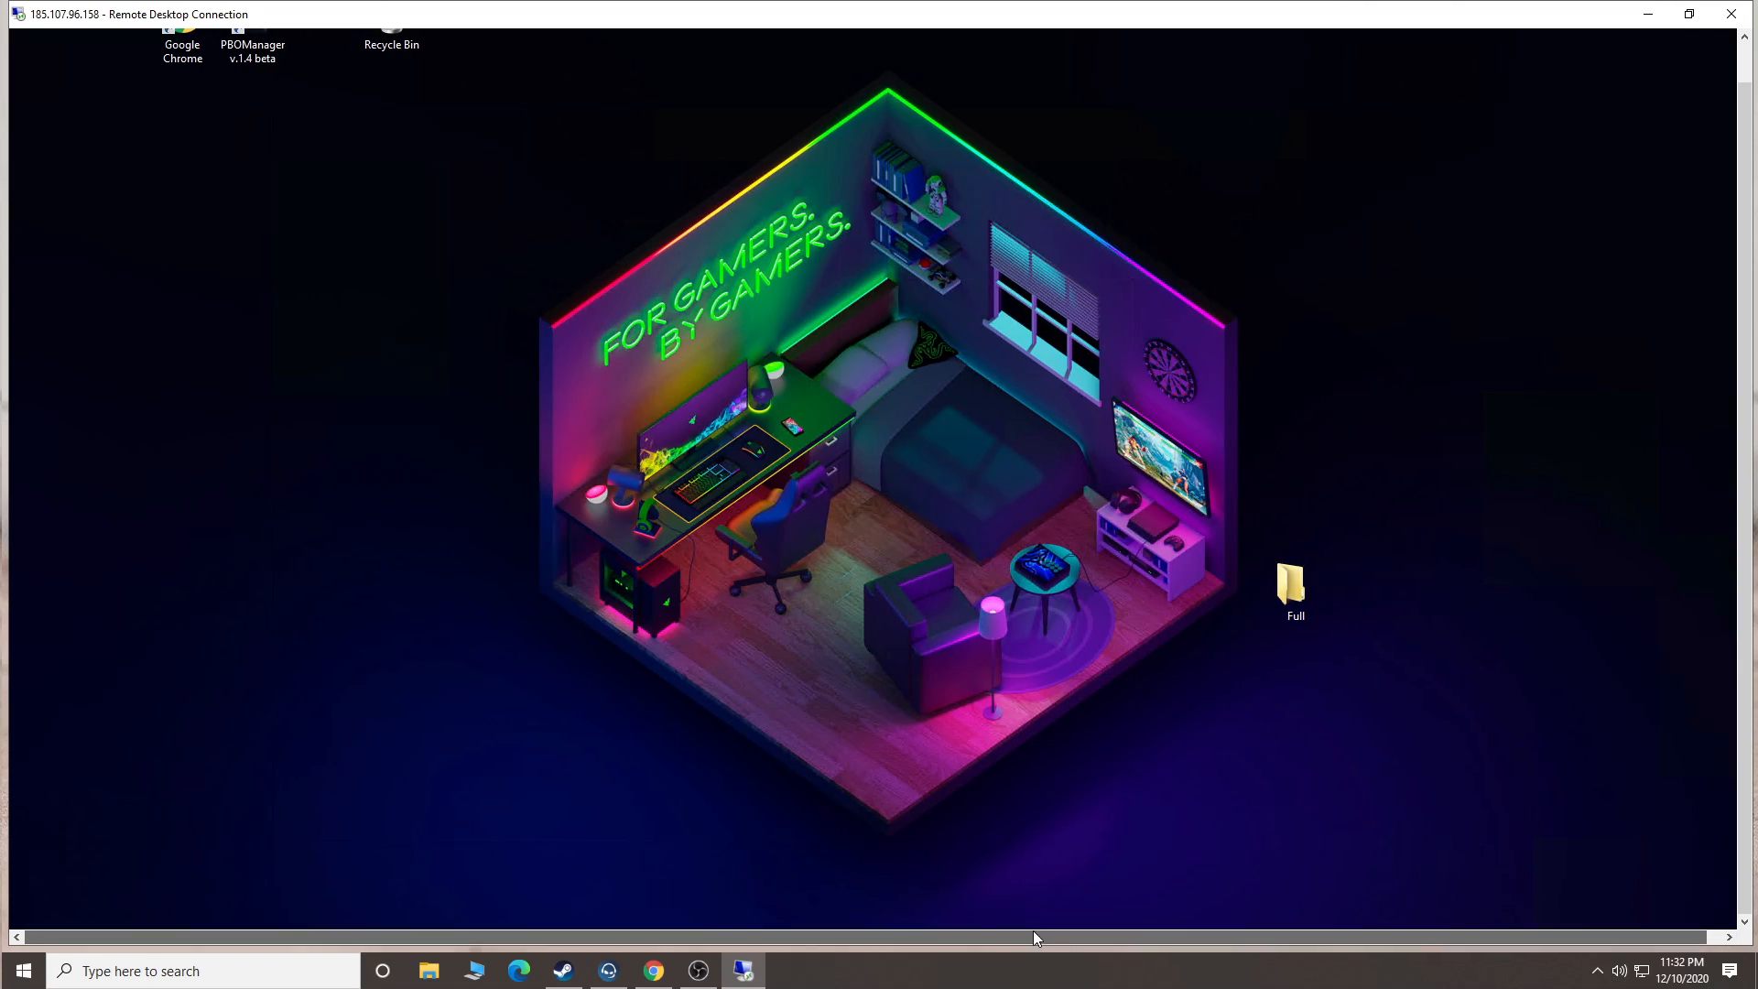
pyautogui.moveTo(1746, 459); pyautogui.dragTo(1745, 417)
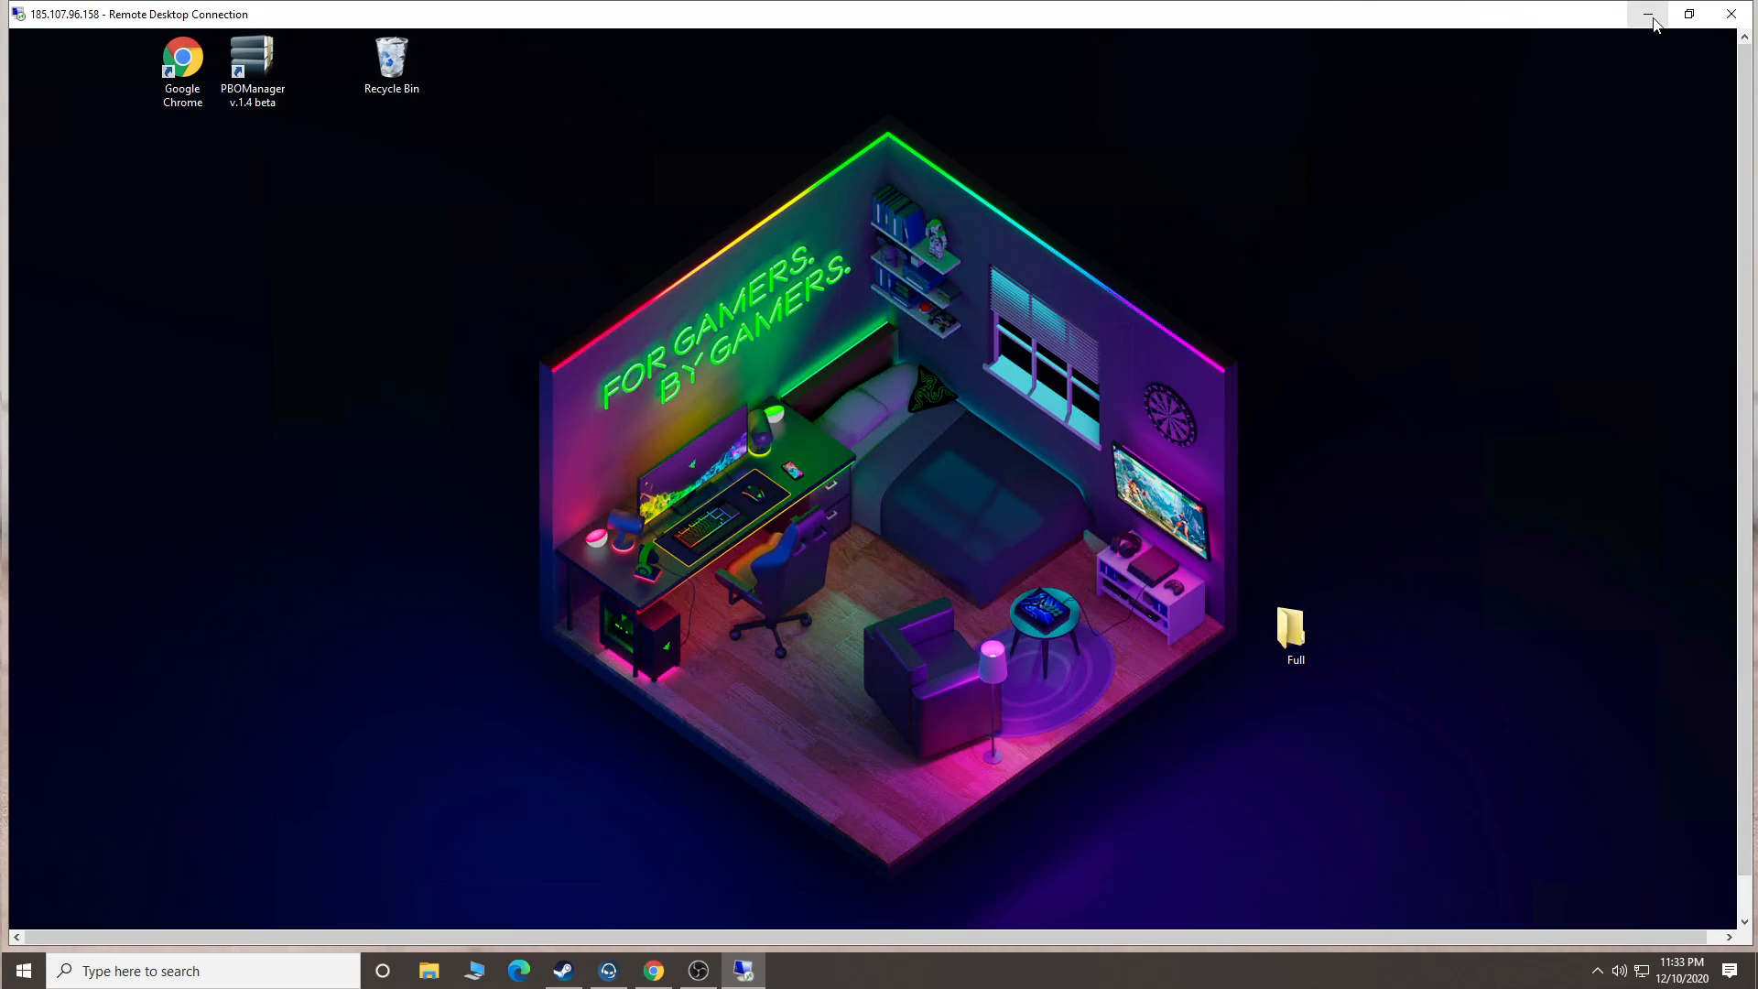
pyautogui.moveTo(1743, 235); pyautogui.dragTo(1737, 282)
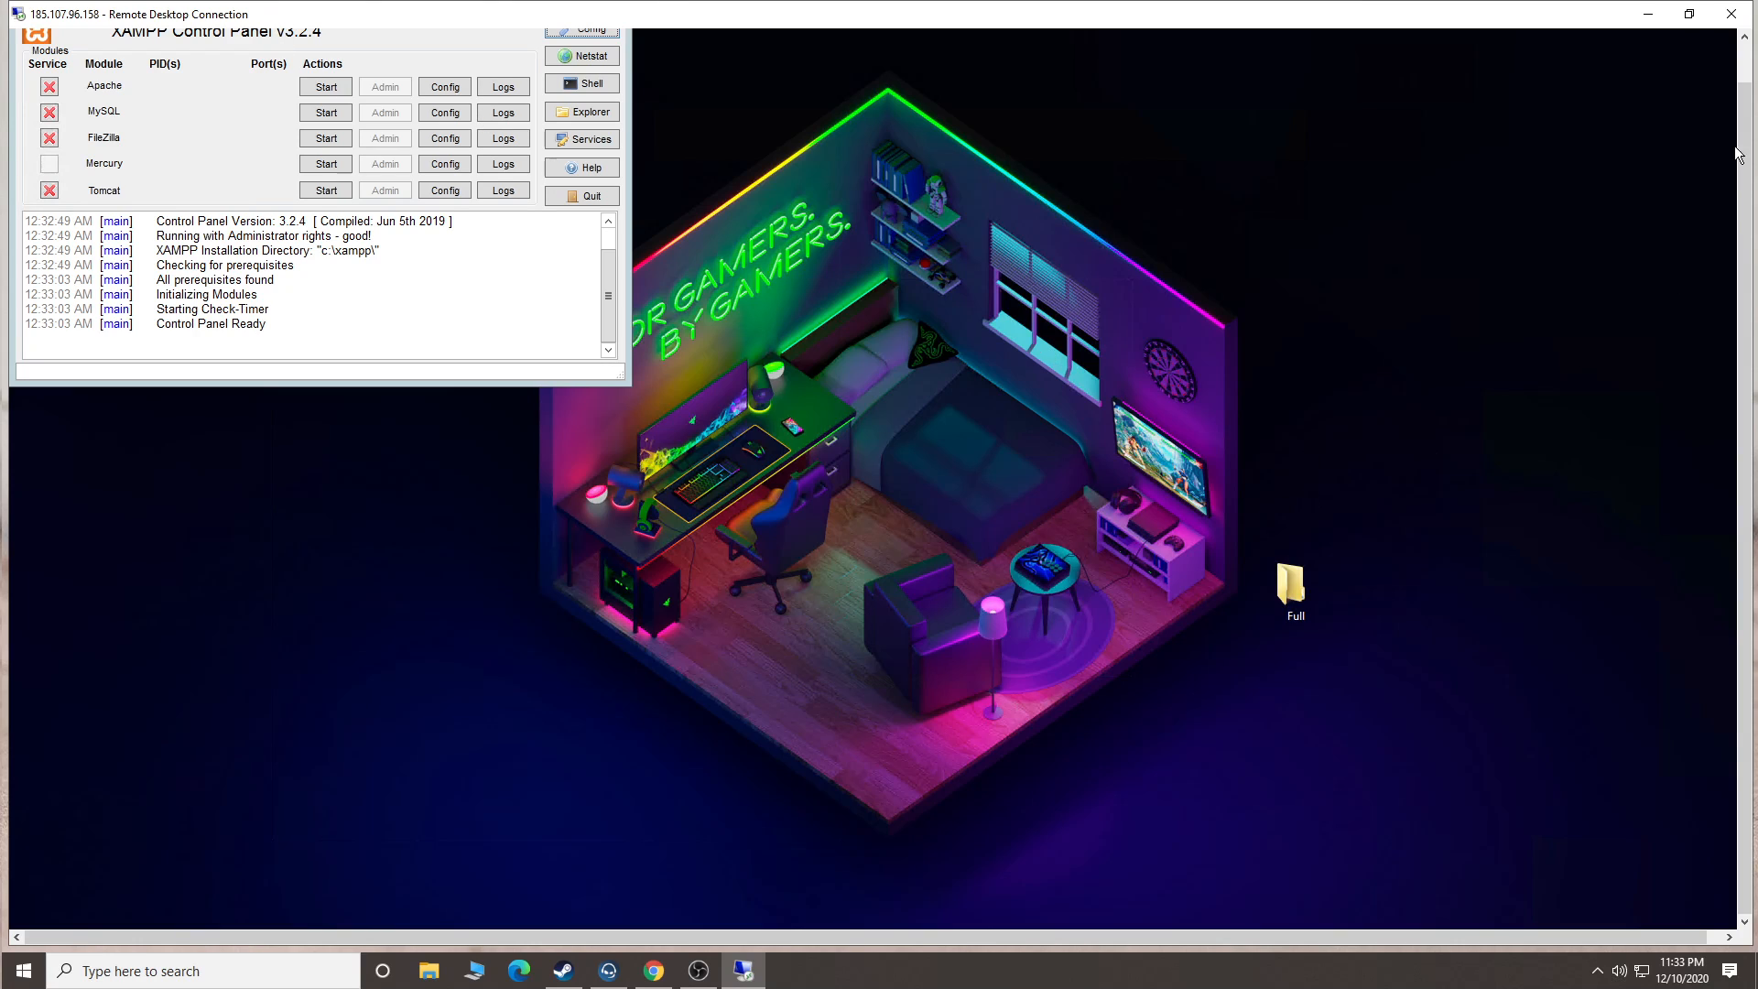
pyautogui.moveTo(1737, 154); pyautogui.dragTo(1737, 119)
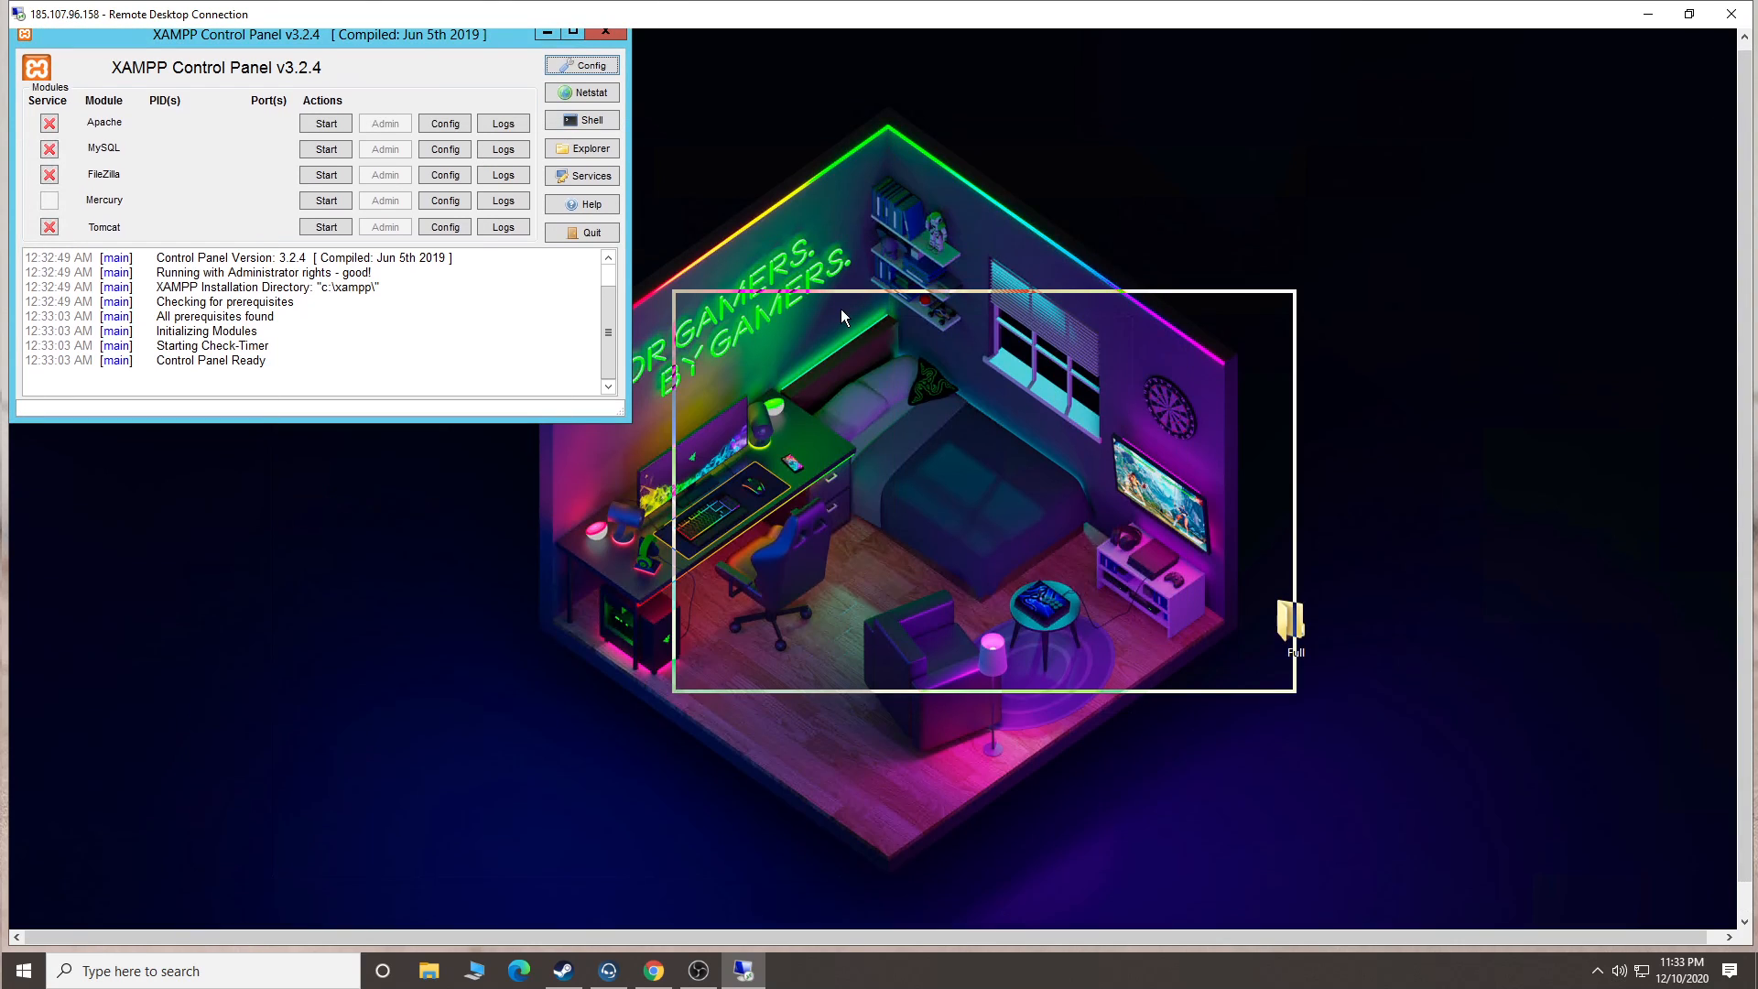
pyautogui.moveTo(841, 310); pyautogui.dragTo(644, 259)
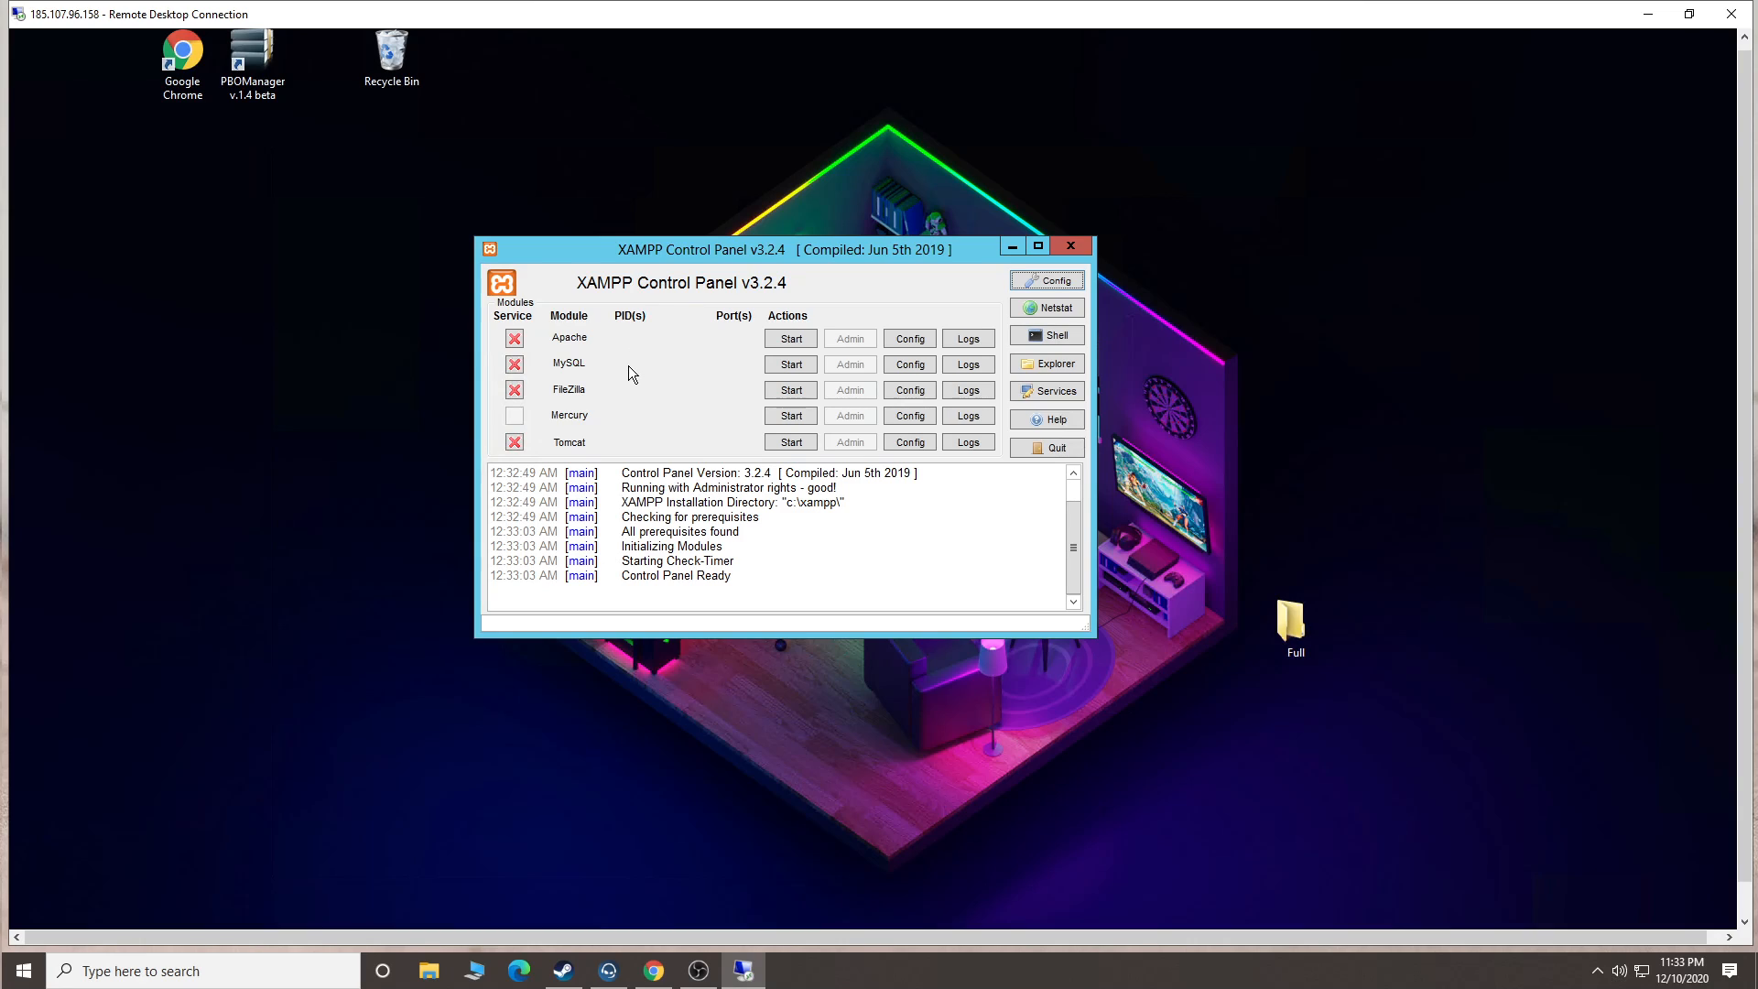
pyautogui.click(514, 365)
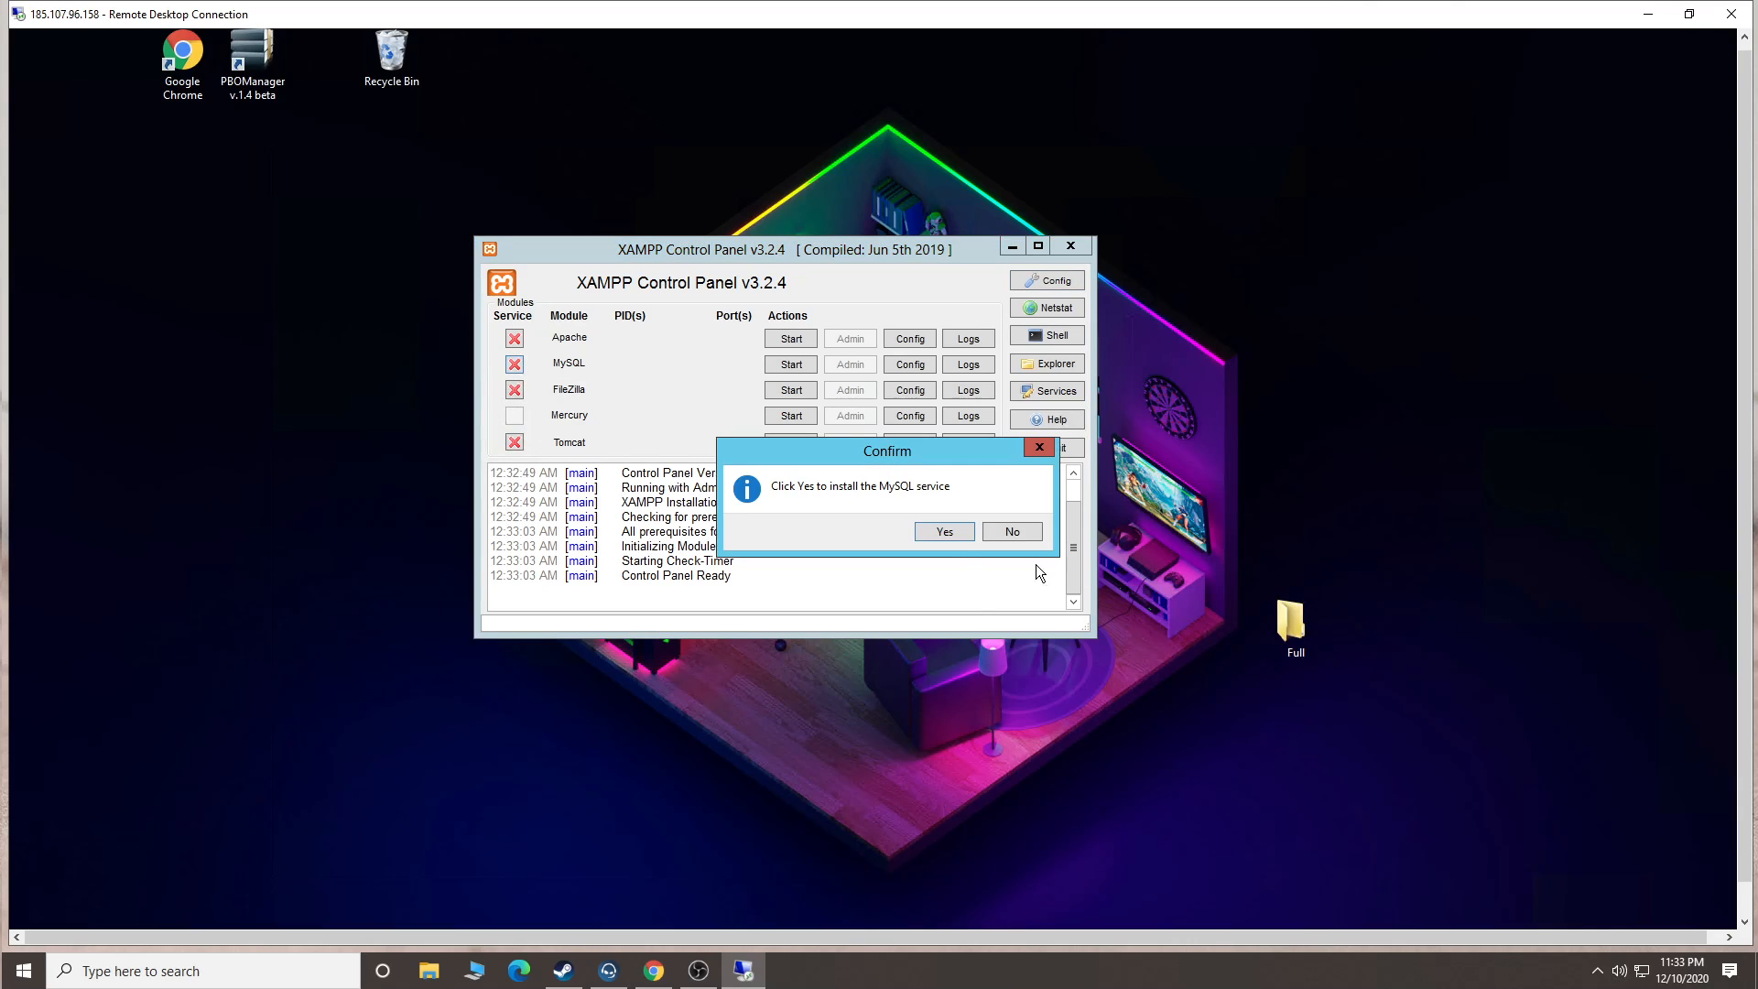
pyautogui.click(944, 532)
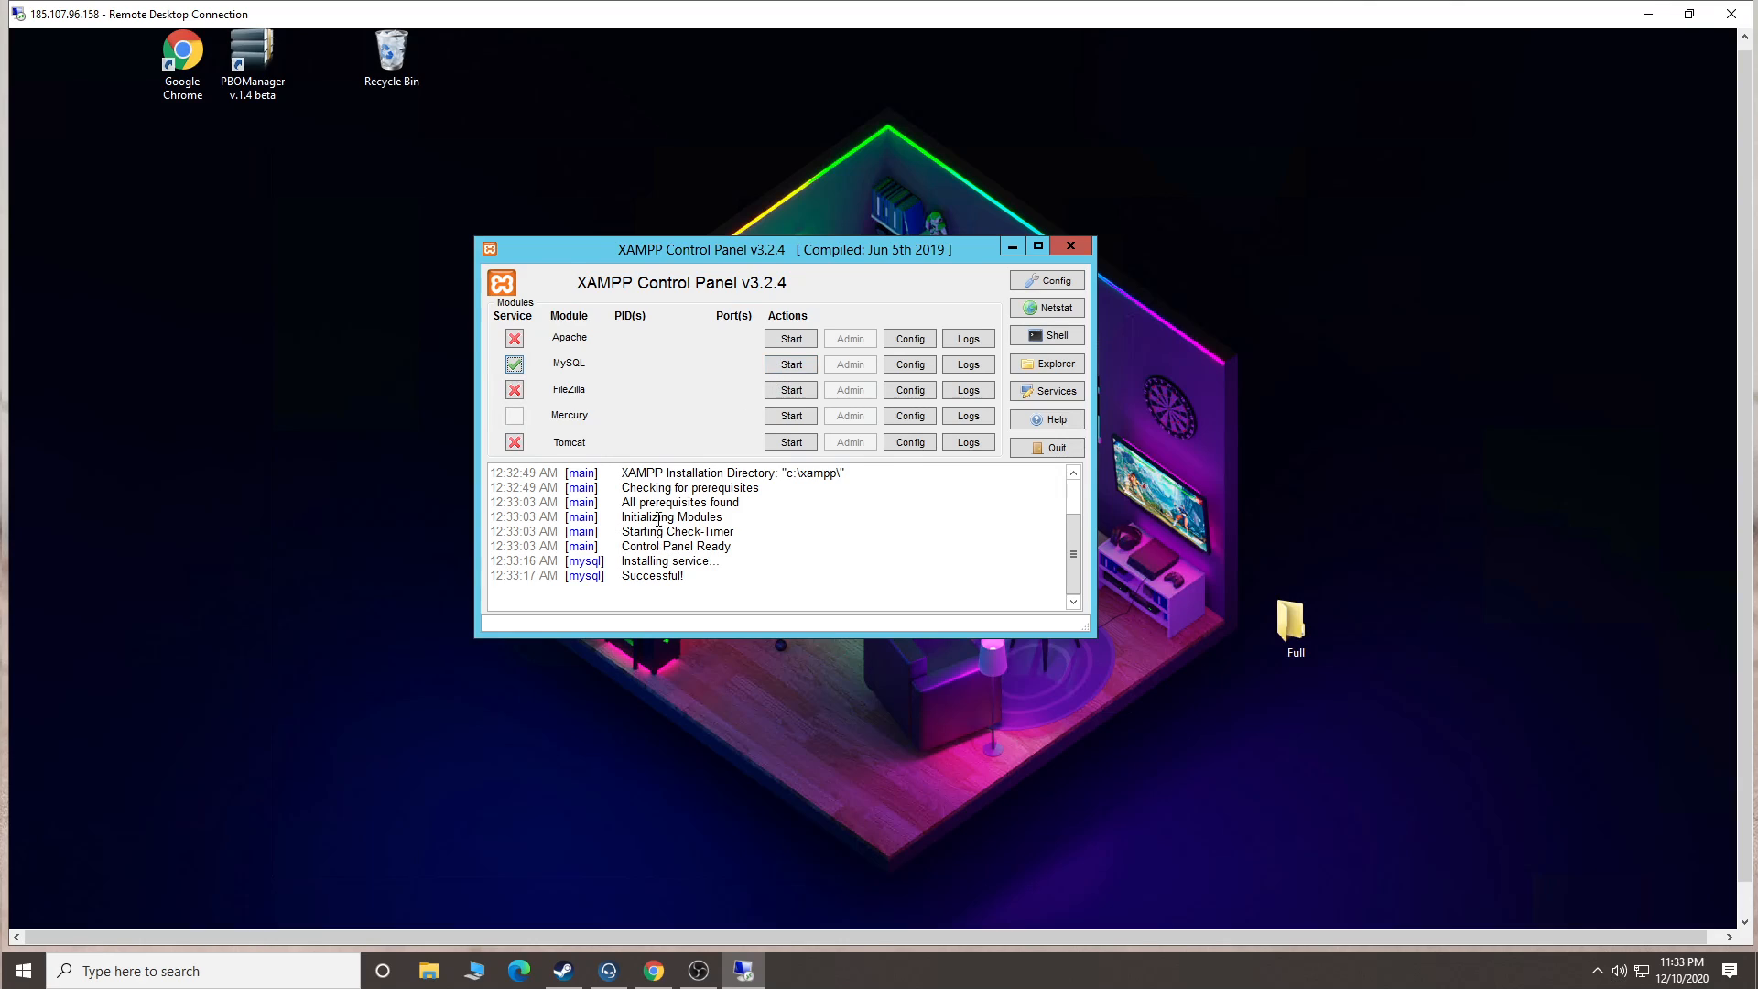
pyautogui.click(789, 366)
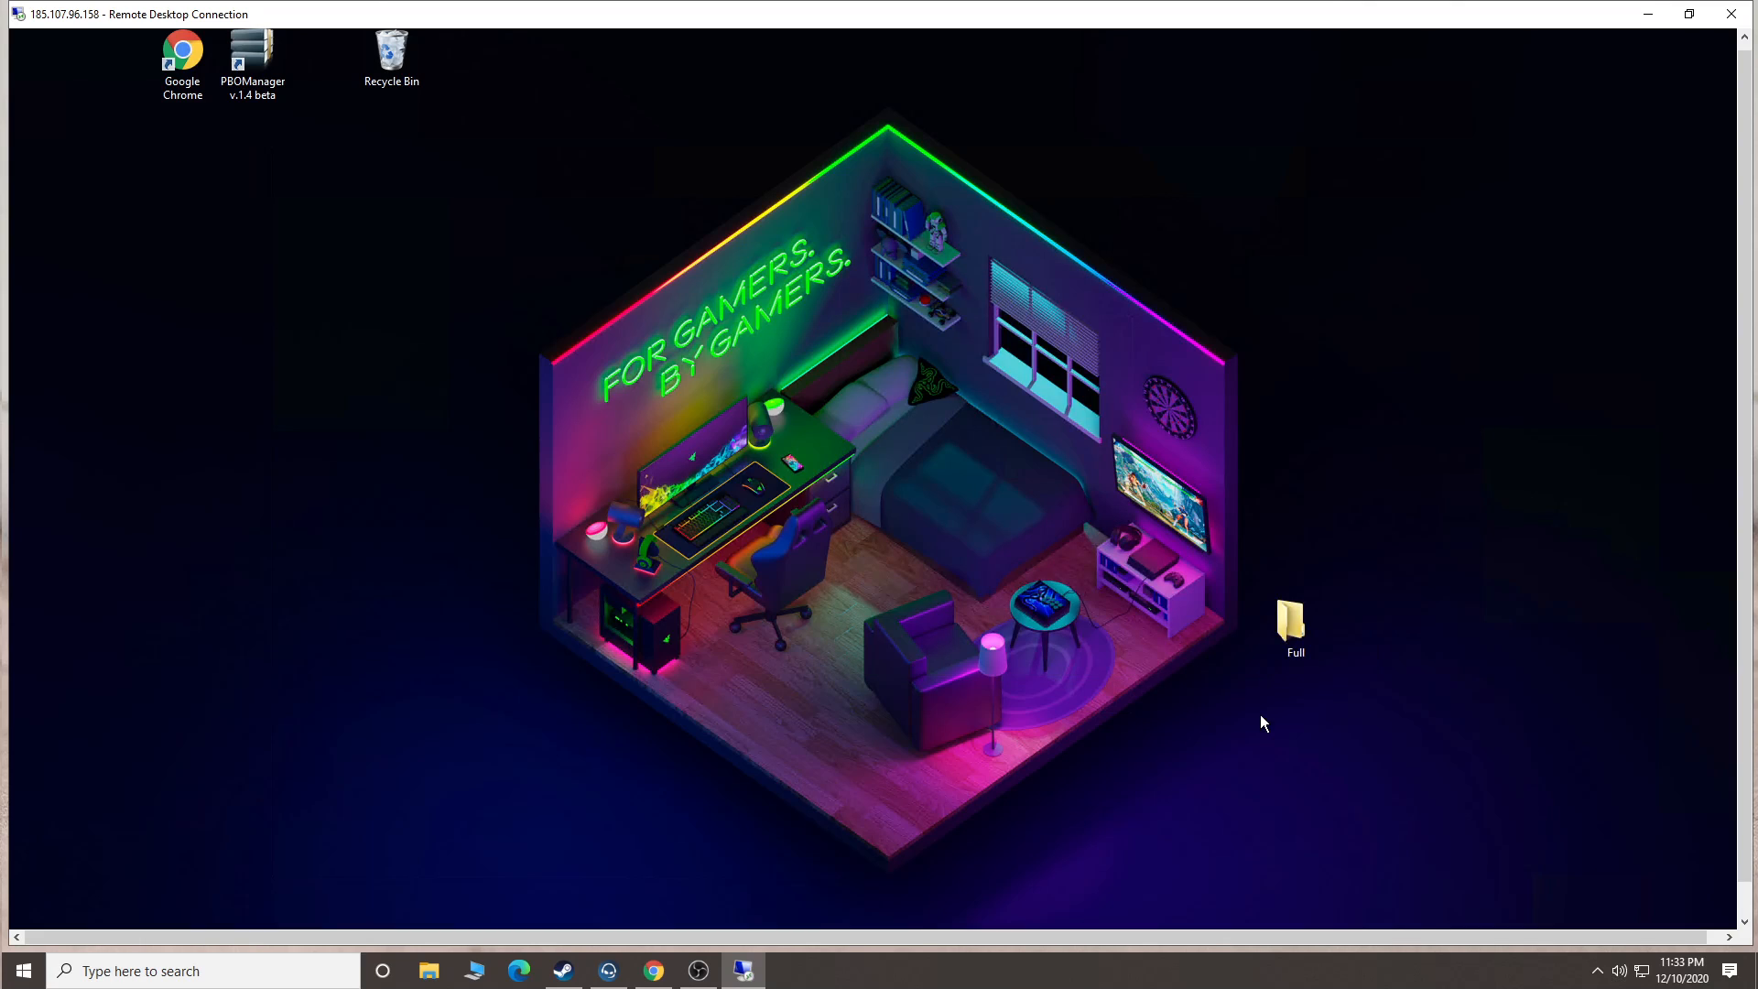
# Run HeidiSQL_11.1.0.6116_Setup.exe from the remote server's Downloads folder and close the folder window.
pyautogui.doubleClick(1291, 623)
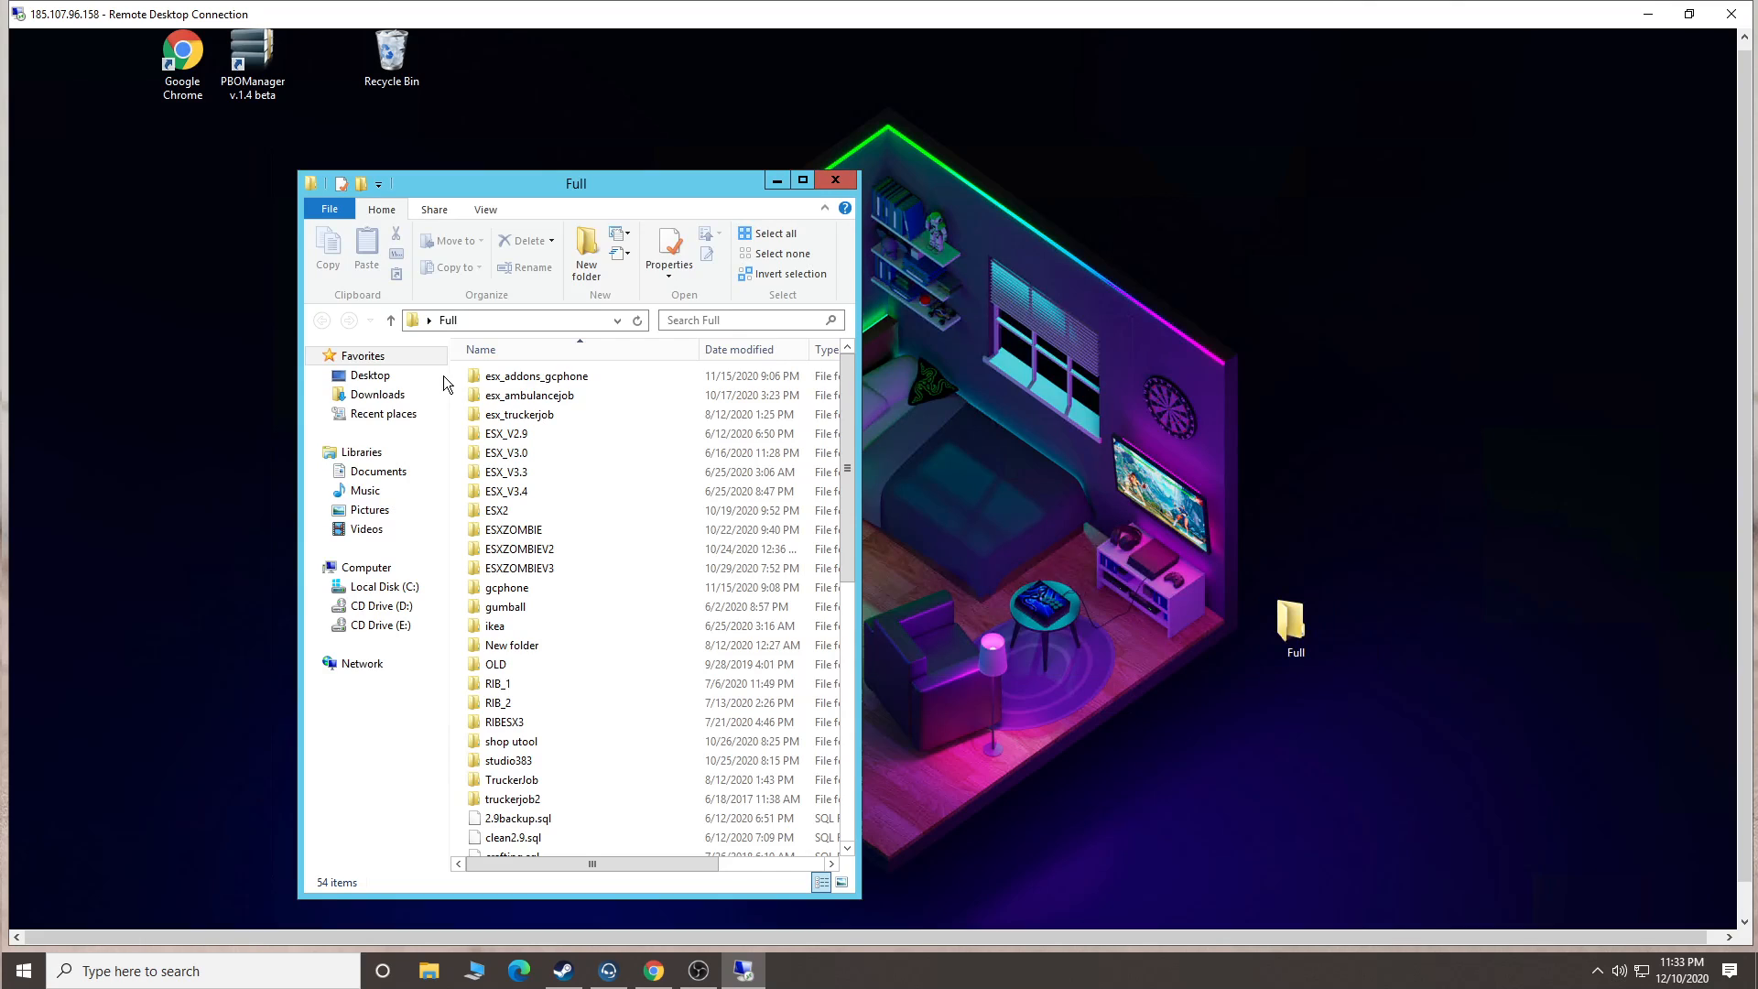
pyautogui.click(399, 400)
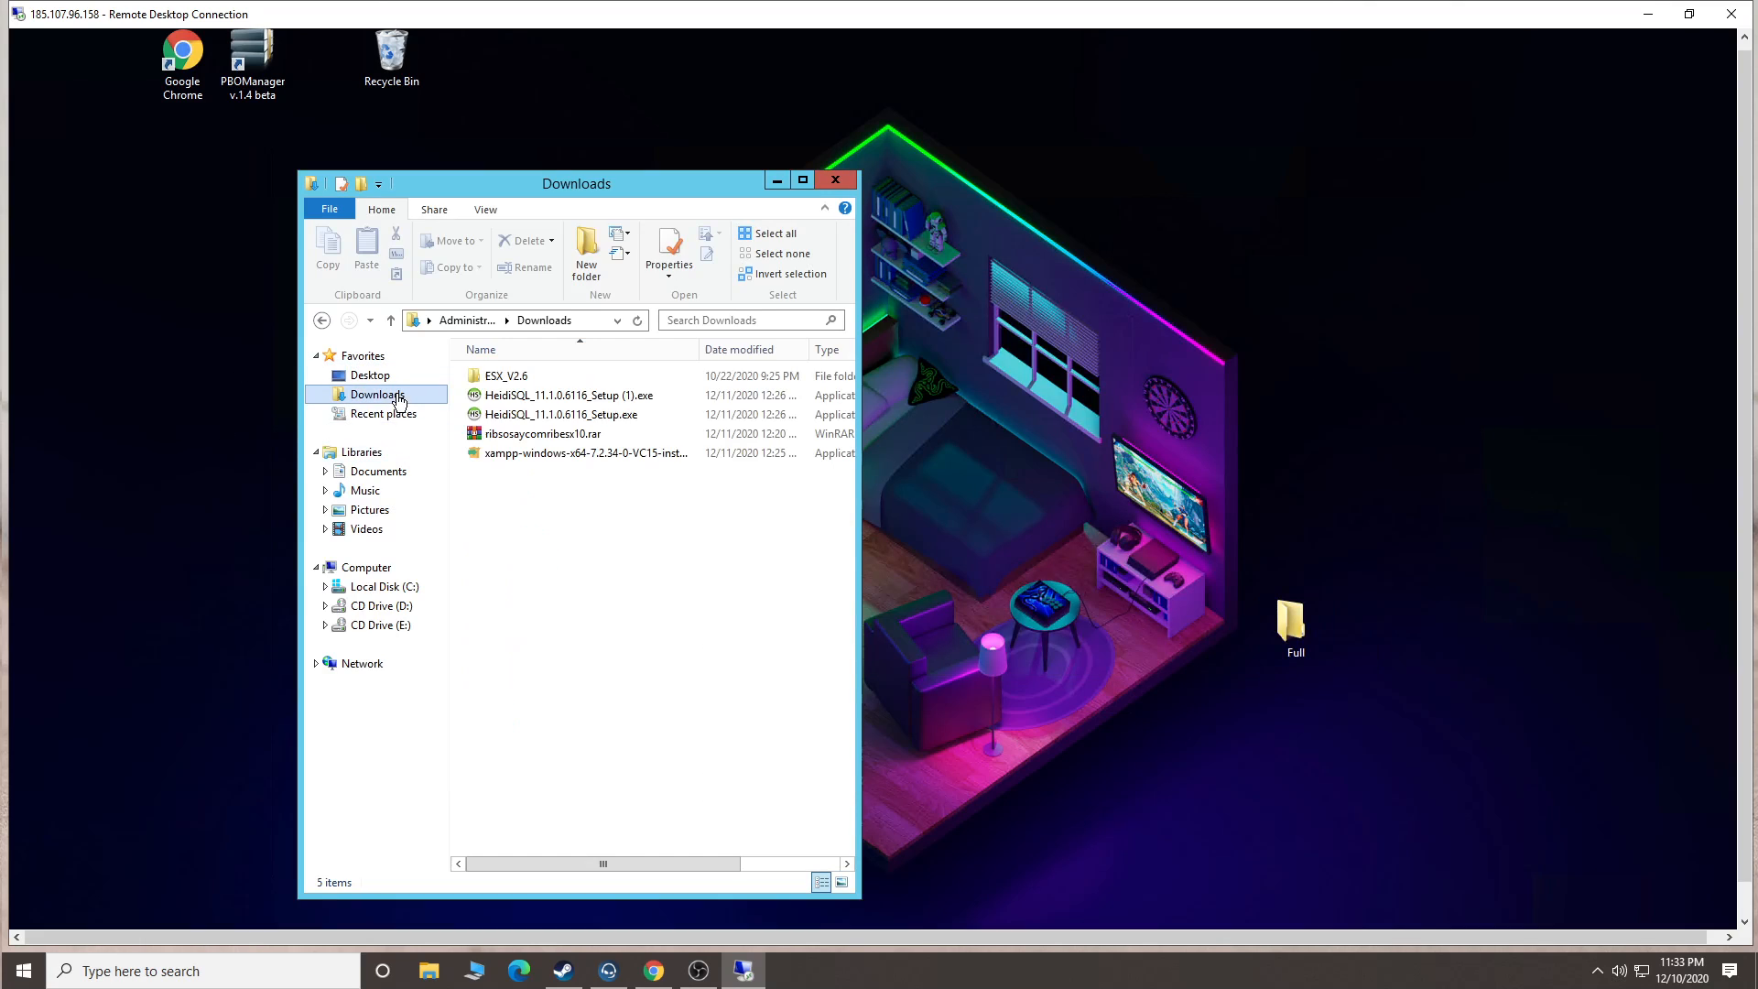
pyautogui.doubleClick(541, 417)
pyautogui.click(948, 524)
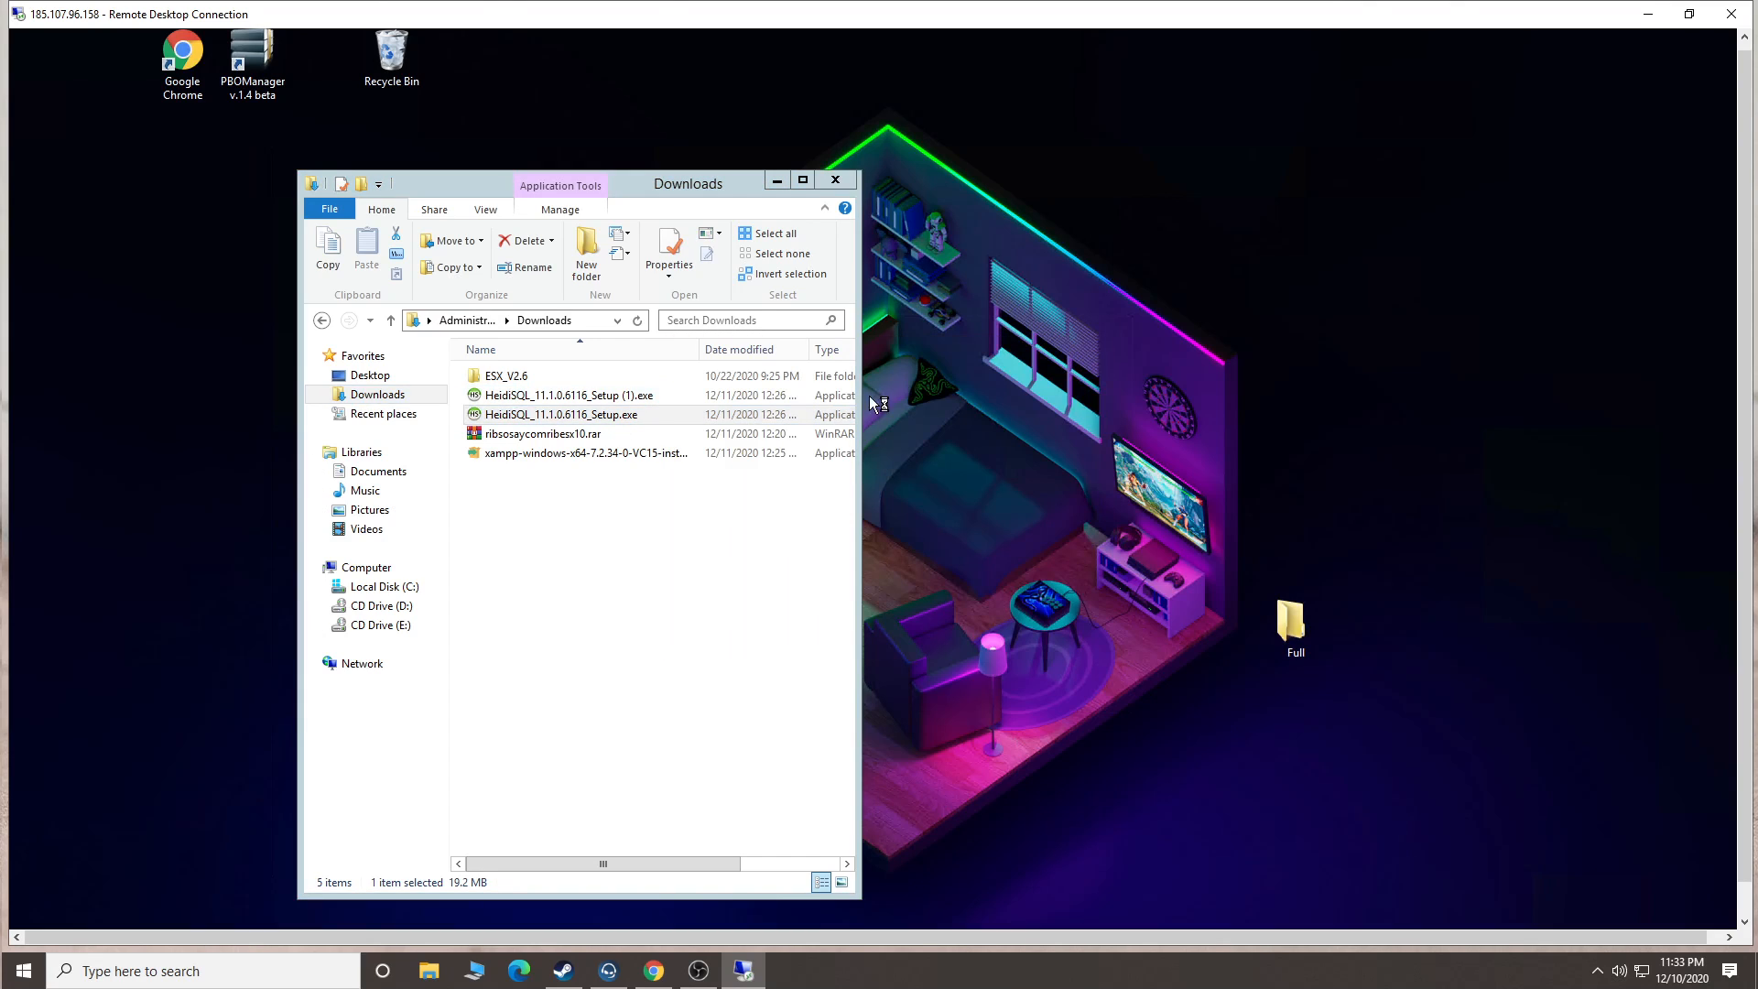
pyautogui.click(837, 181)
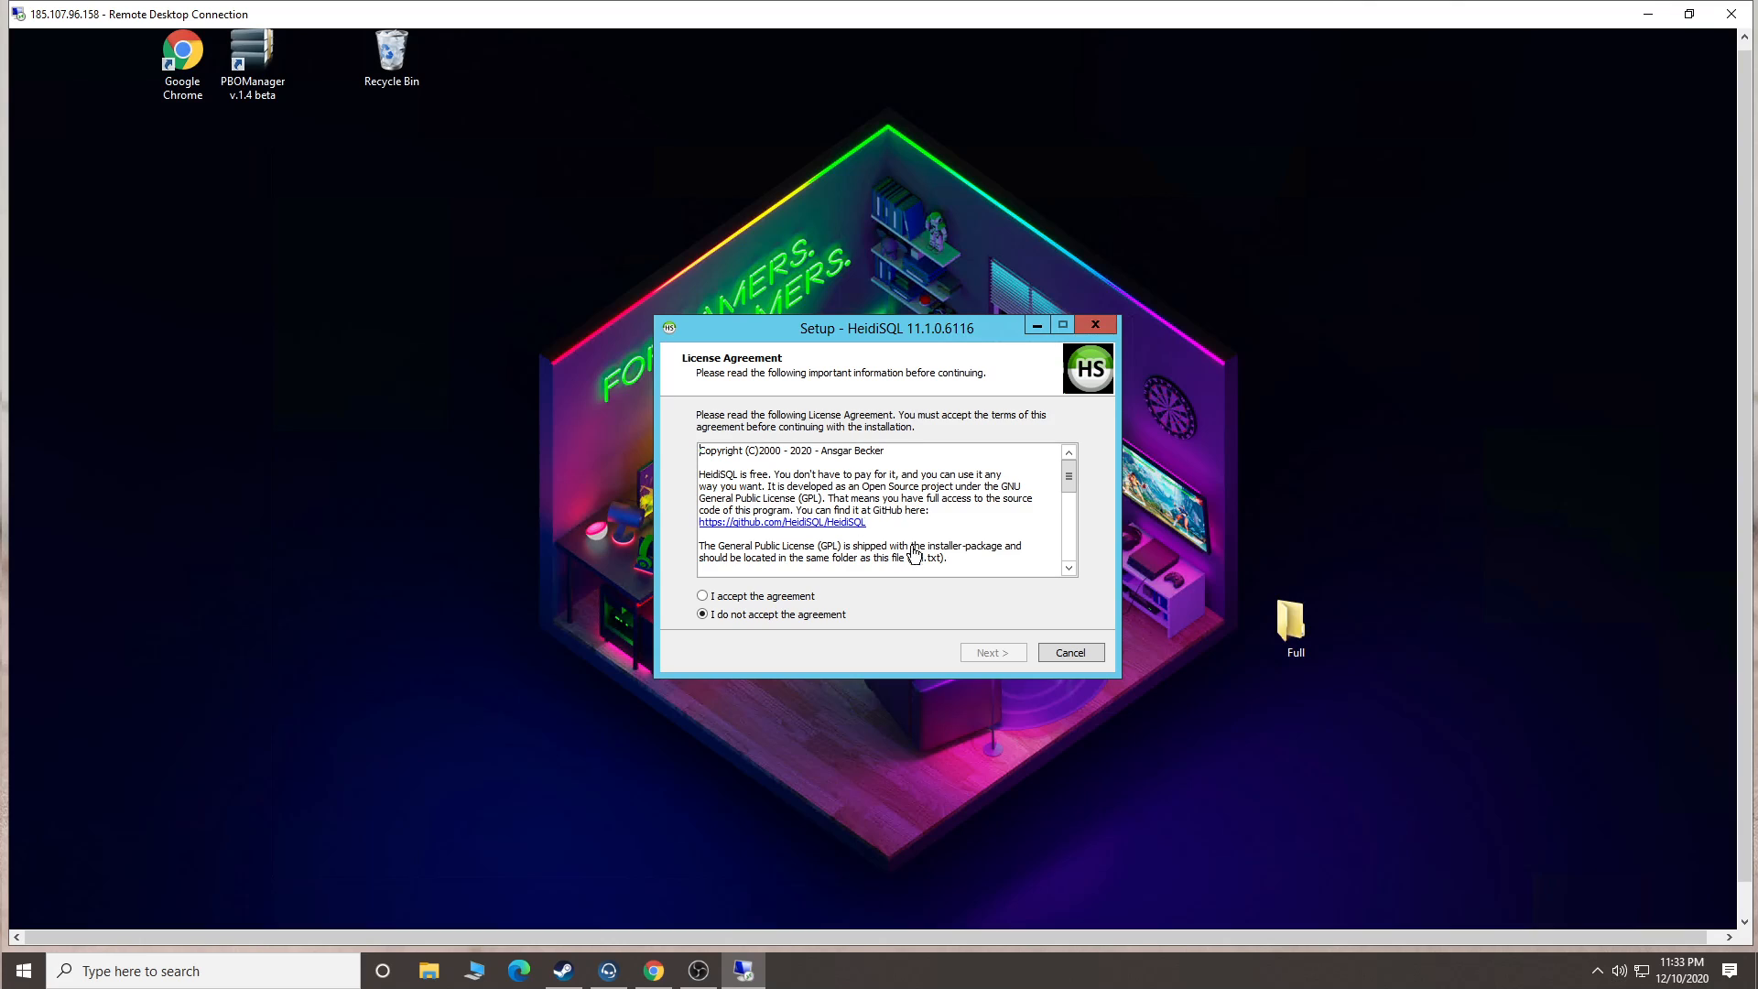
# Accept the HeidiSQL licence and install it to C:\Program Files\HeidiSQL with the default options, launching the program on finish.
pyautogui.click(723, 597)
pyautogui.click(991, 651)
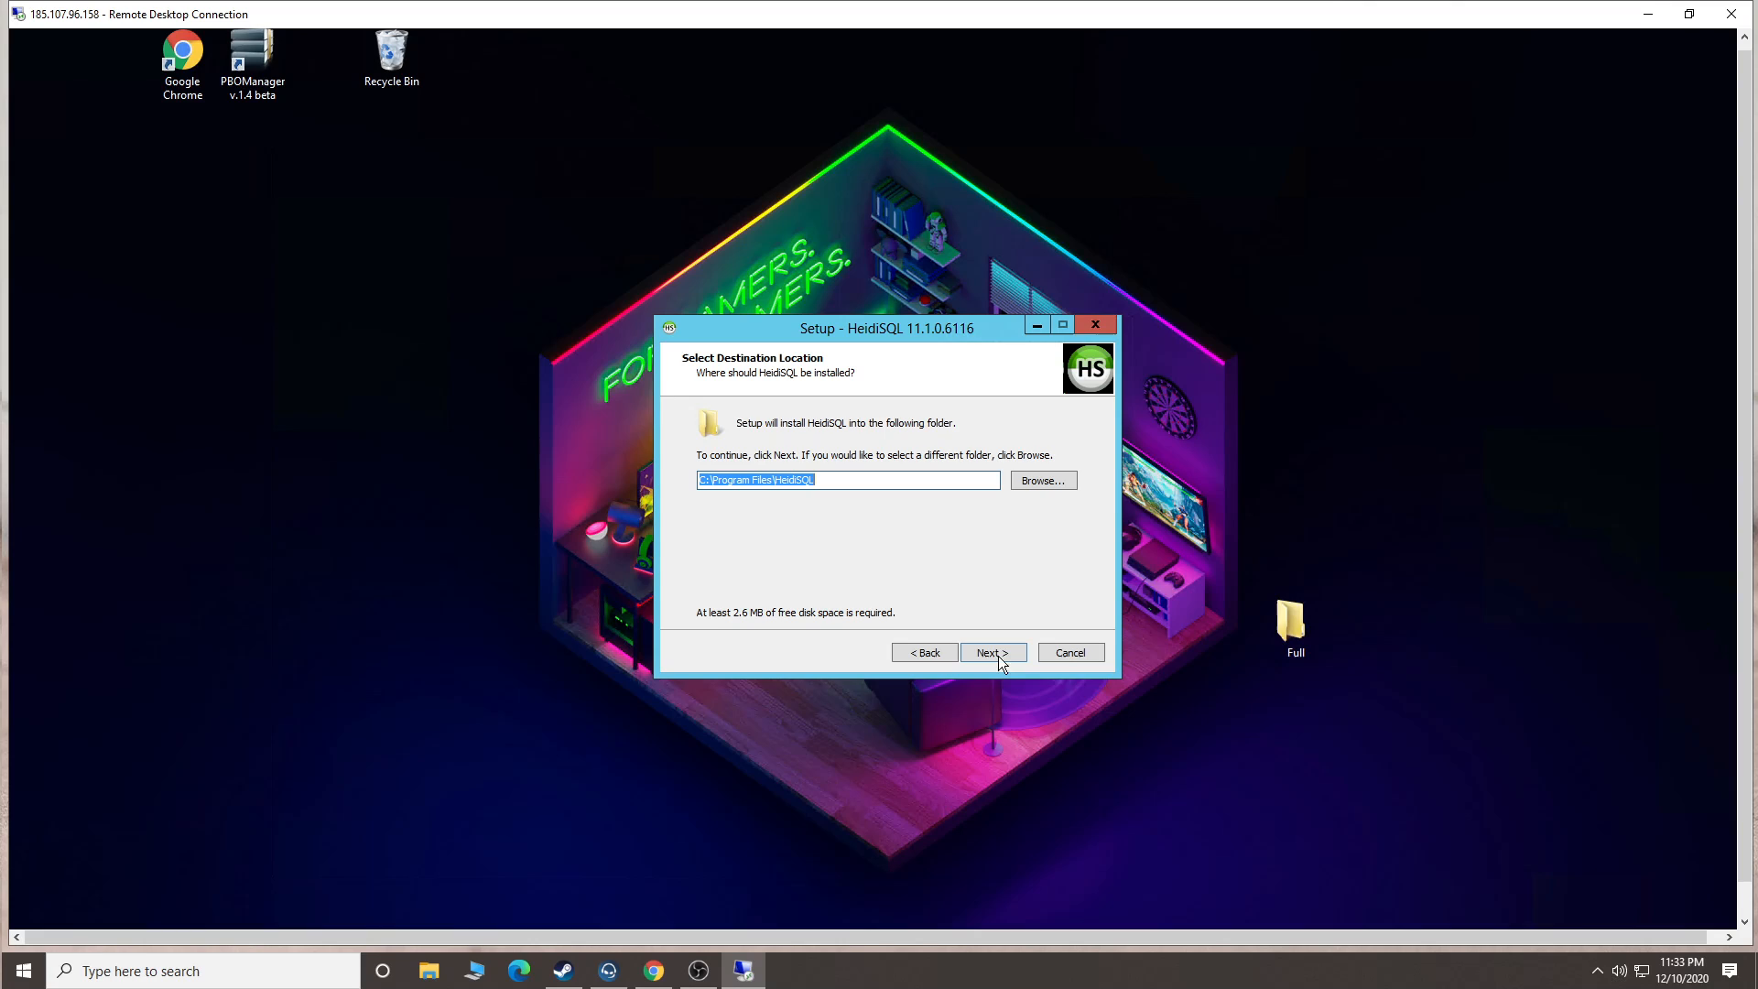
pyautogui.click(997, 650)
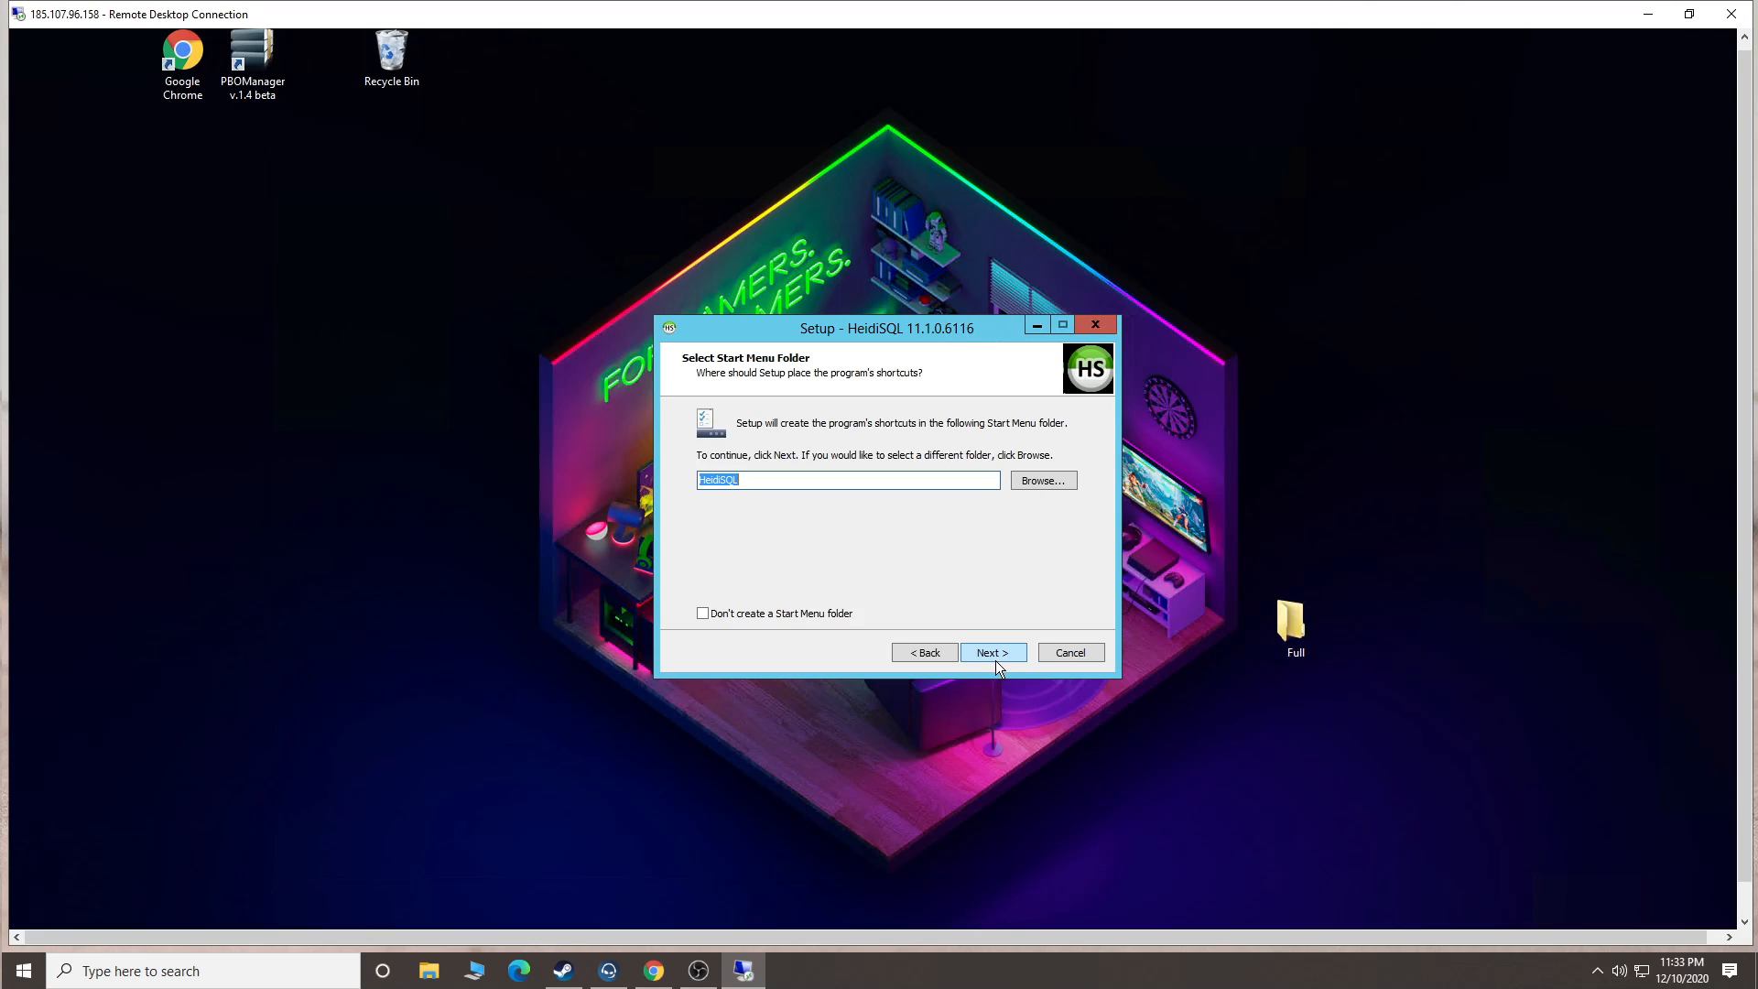
pyautogui.click(996, 661)
pyautogui.click(997, 657)
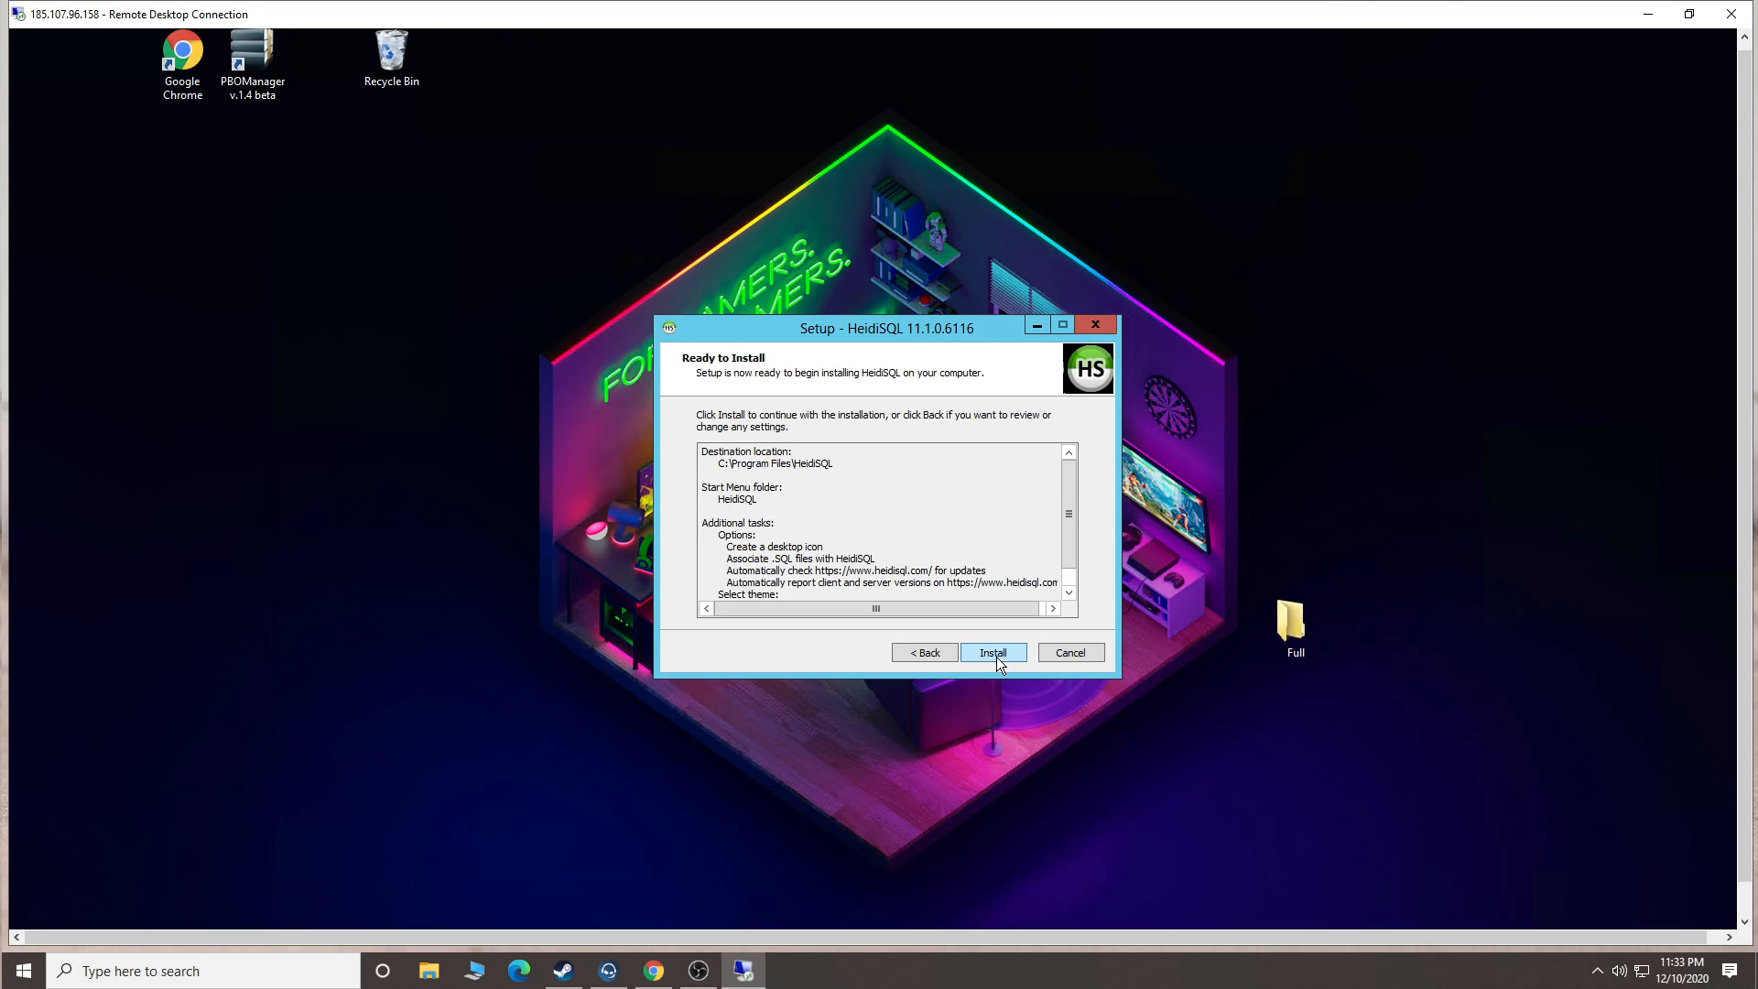
pyautogui.click(996, 656)
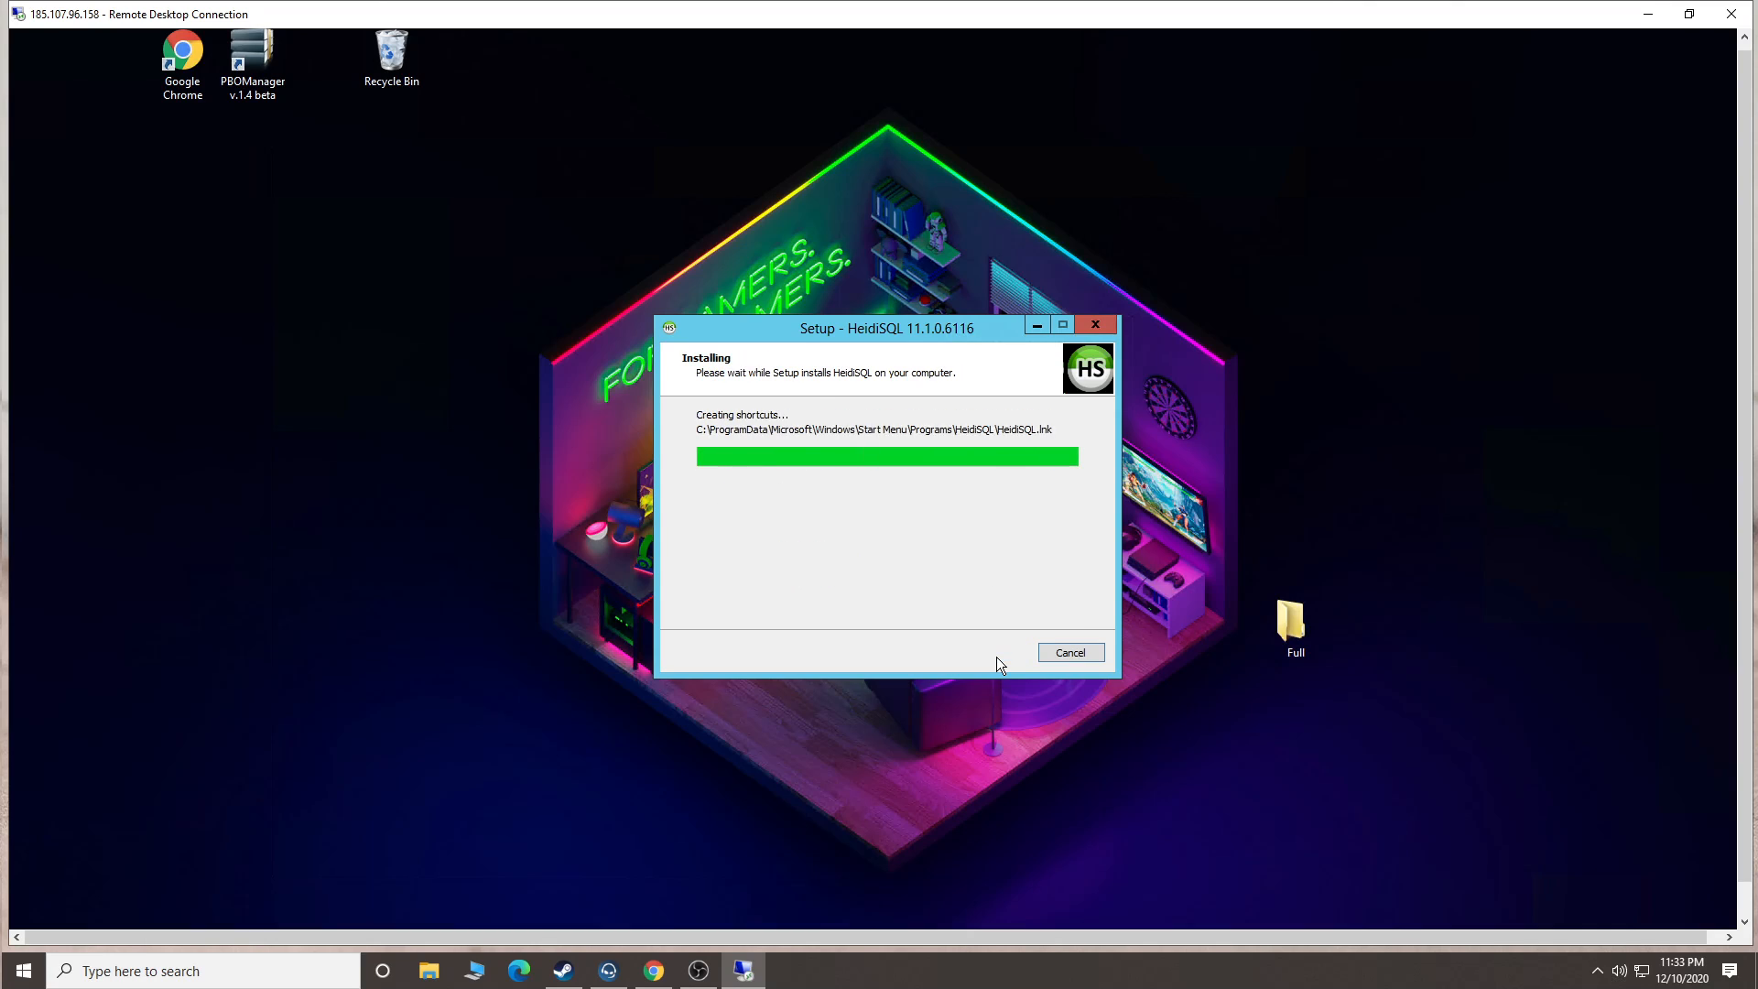
pyautogui.click(991, 654)
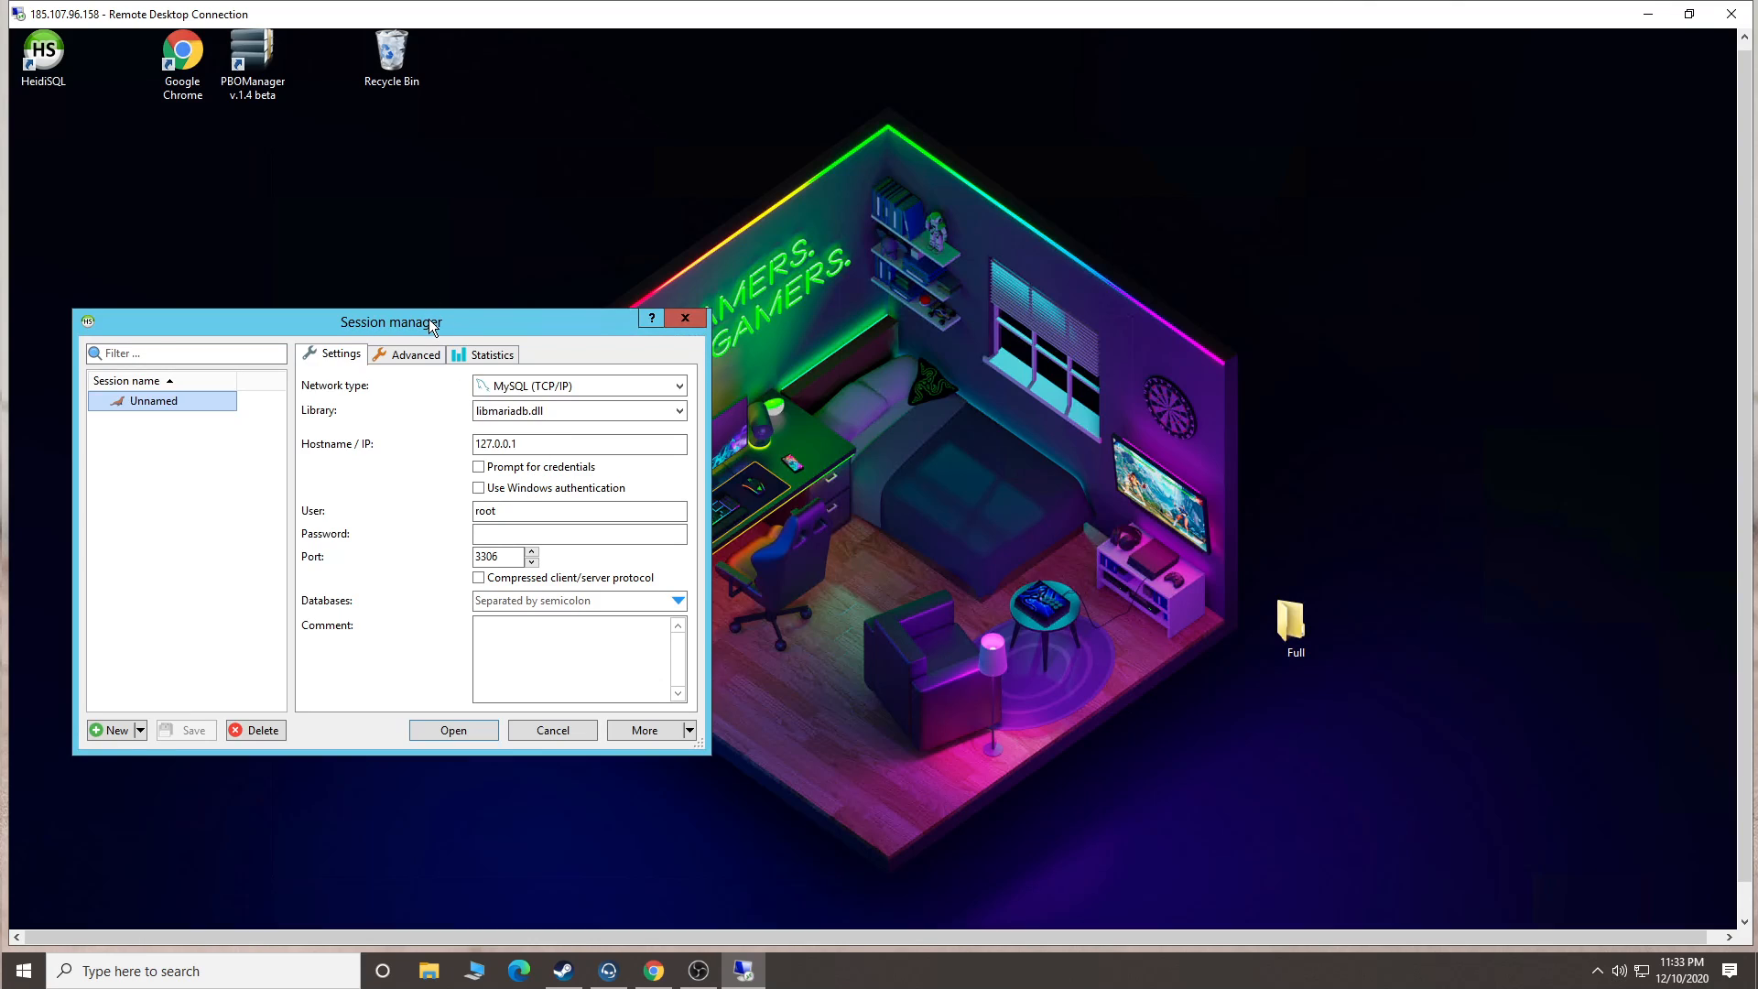
# Delete the existing unnamed session in HeidiSQL's Session manager and create a new one.
pyautogui.moveTo(429, 321); pyautogui.dragTo(764, 285)
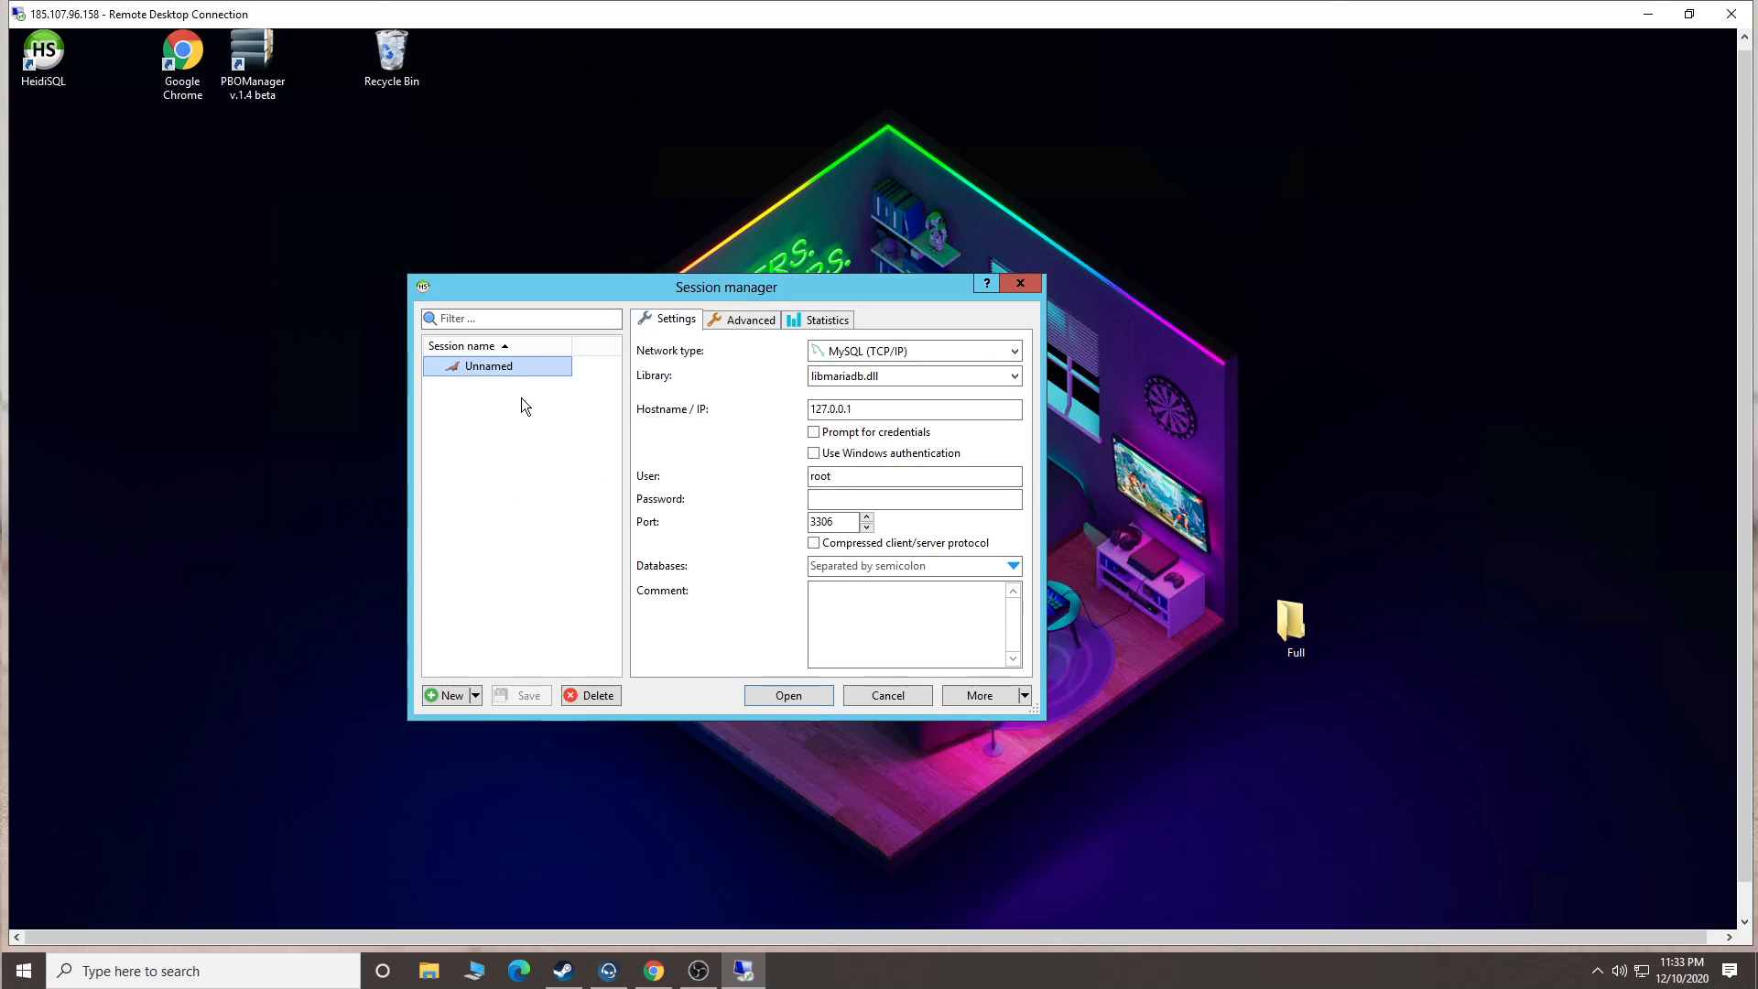
pyautogui.click(575, 698)
pyautogui.click(952, 509)
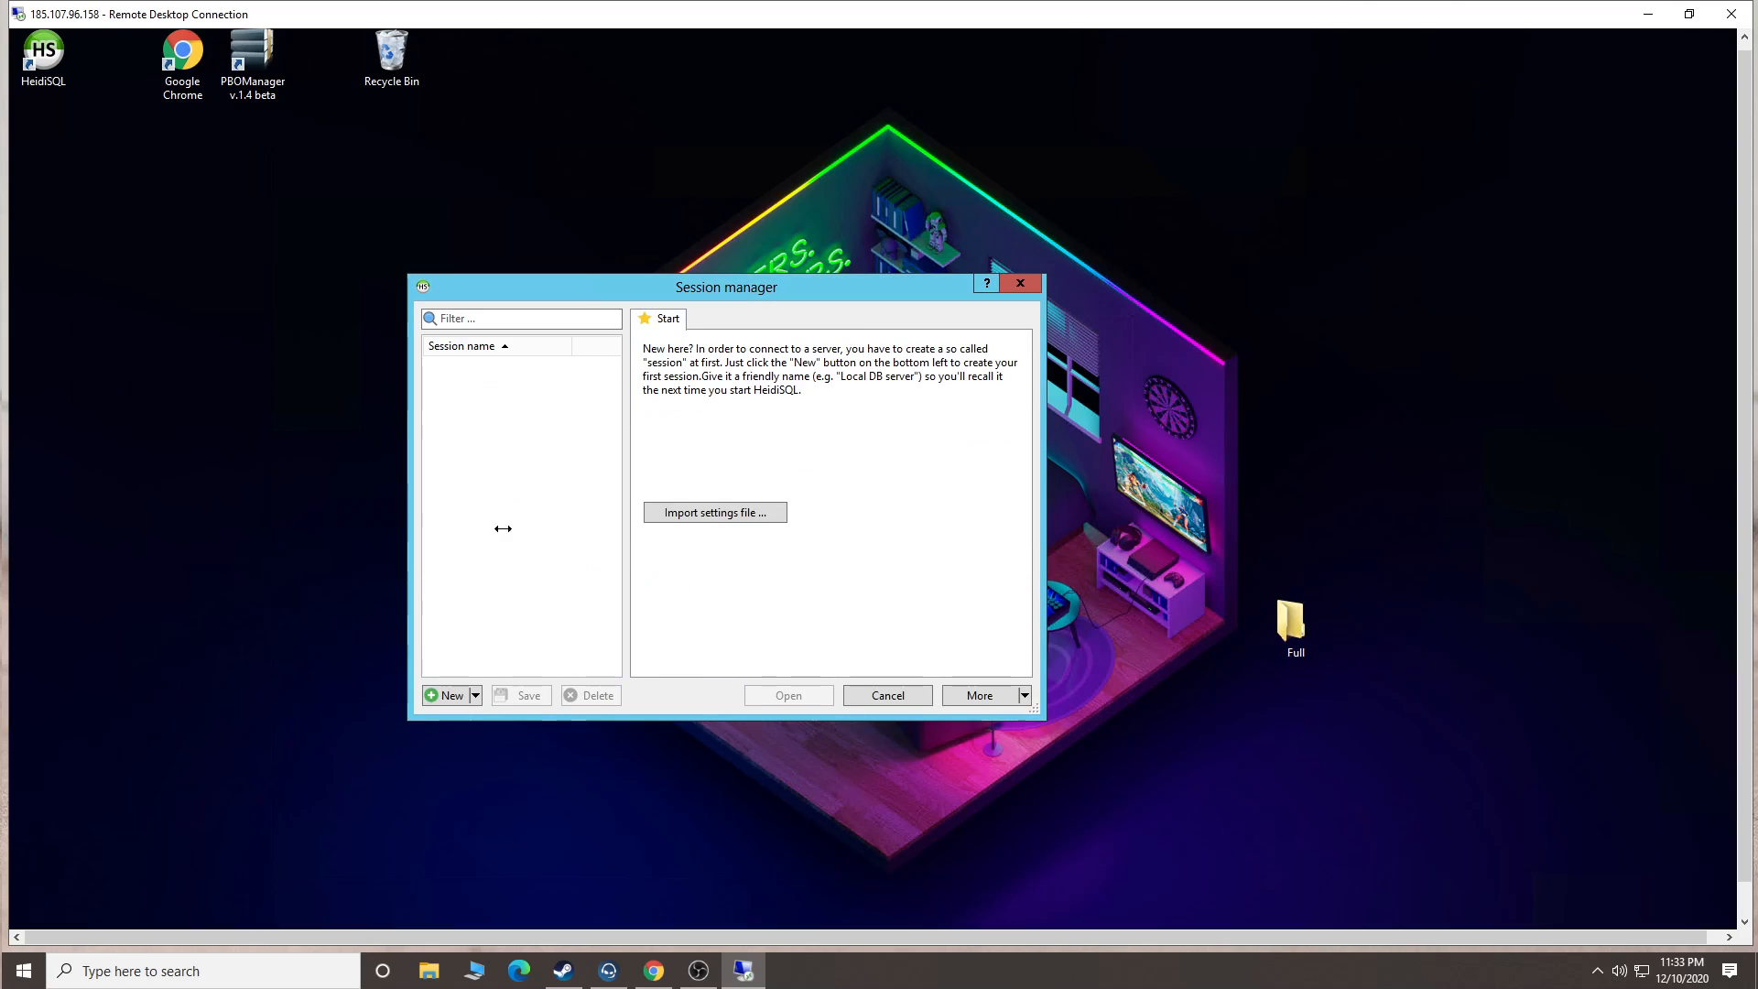
pyautogui.click(440, 695)
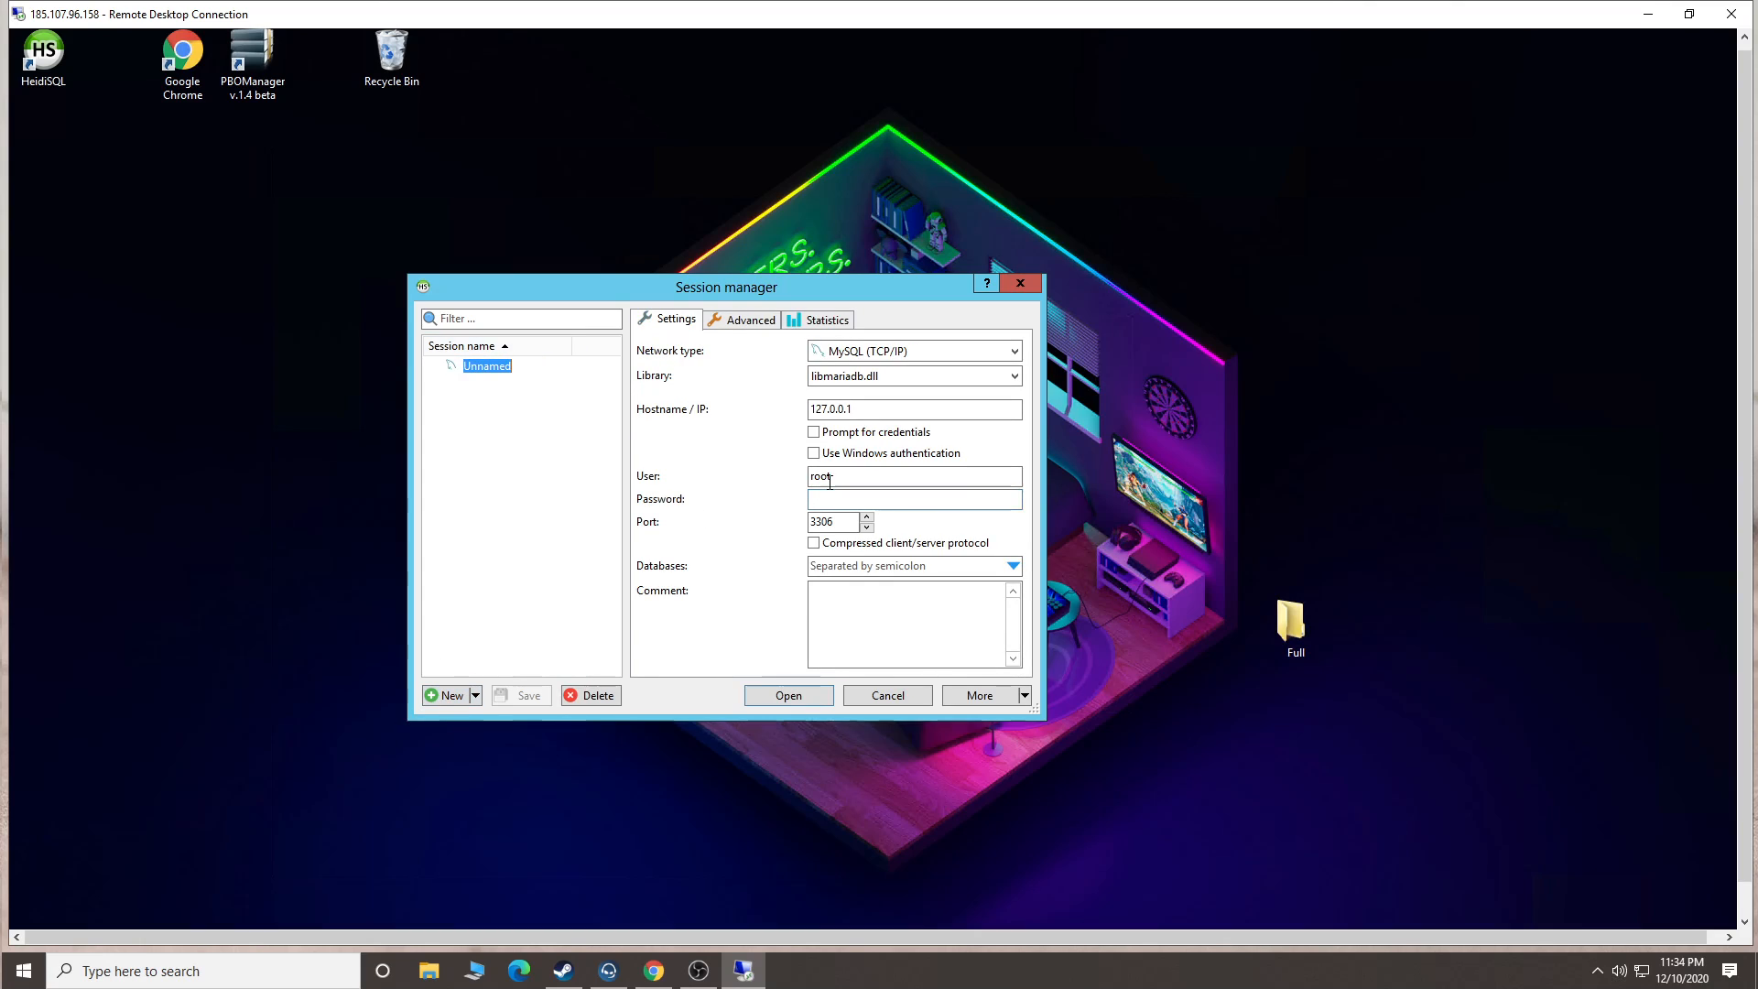
# Connect the new MySQL session to 127.0.0.1 on port 3306 as user root, leaving the password empty.
pyautogui.click(881, 474)
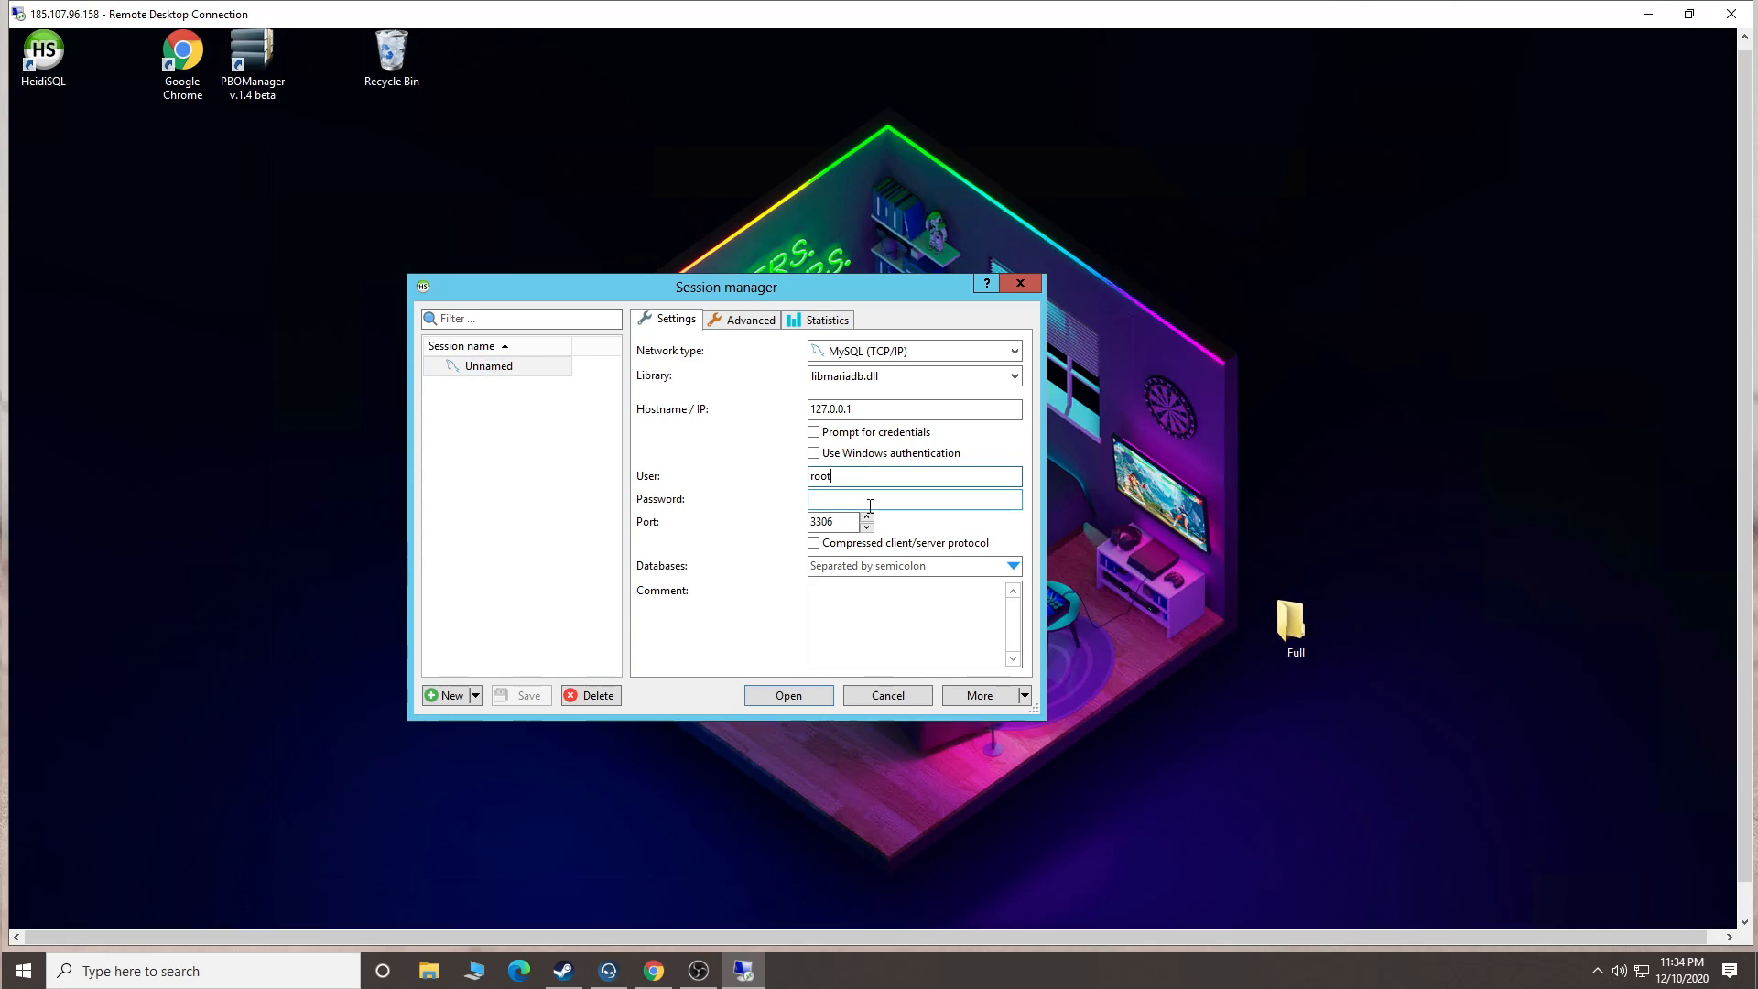
pyautogui.press('Tab')
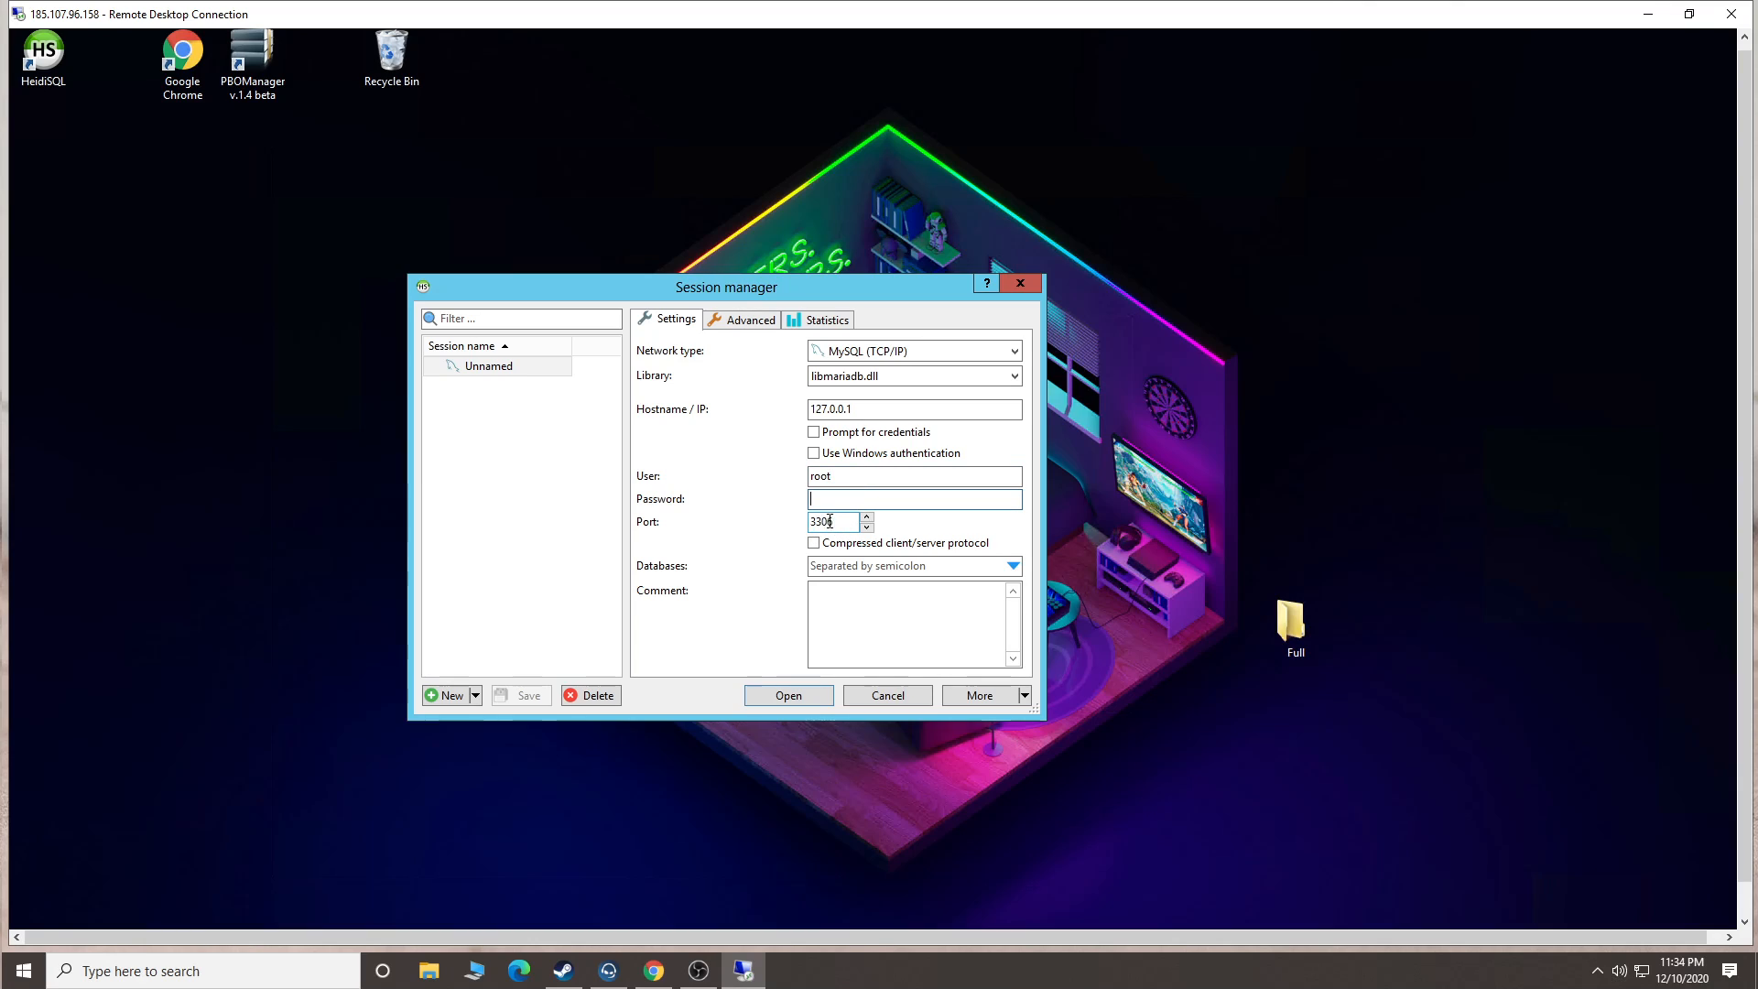
pyautogui.click(787, 697)
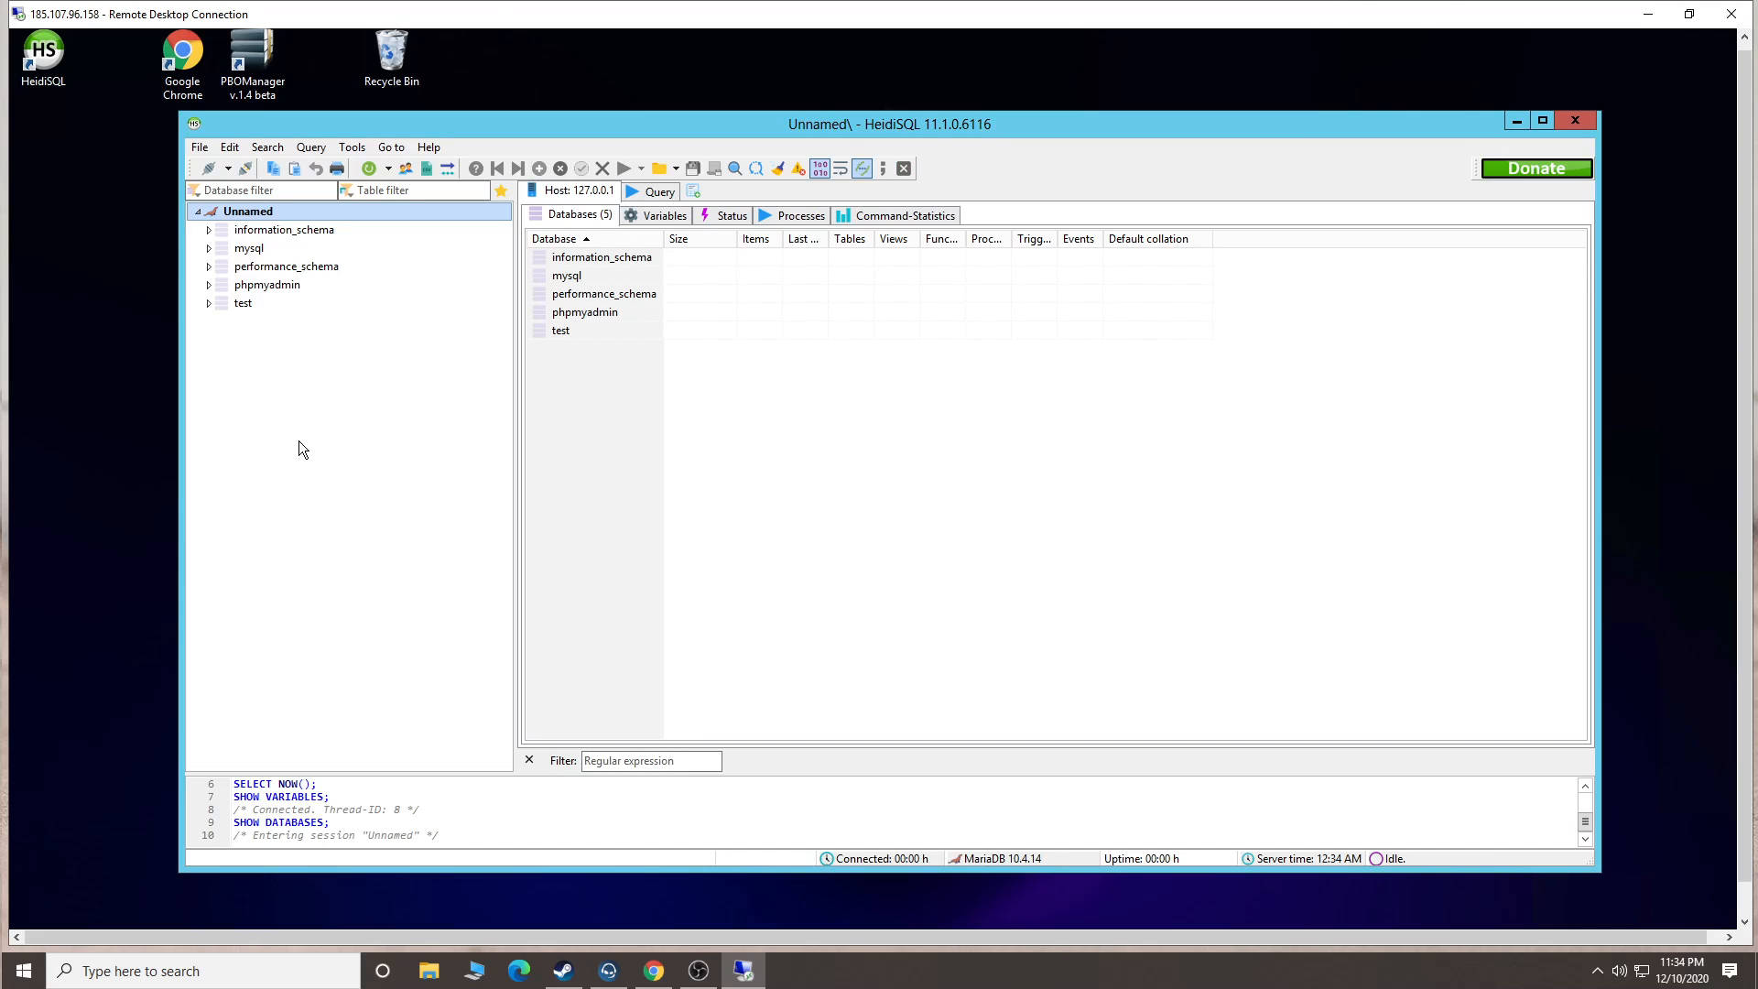
# Create a database named essentialmode with the latin1_swedish_ci collation on the server and select it.
pyautogui.rightClick(277, 404)
pyautogui.rightClick(283, 388)
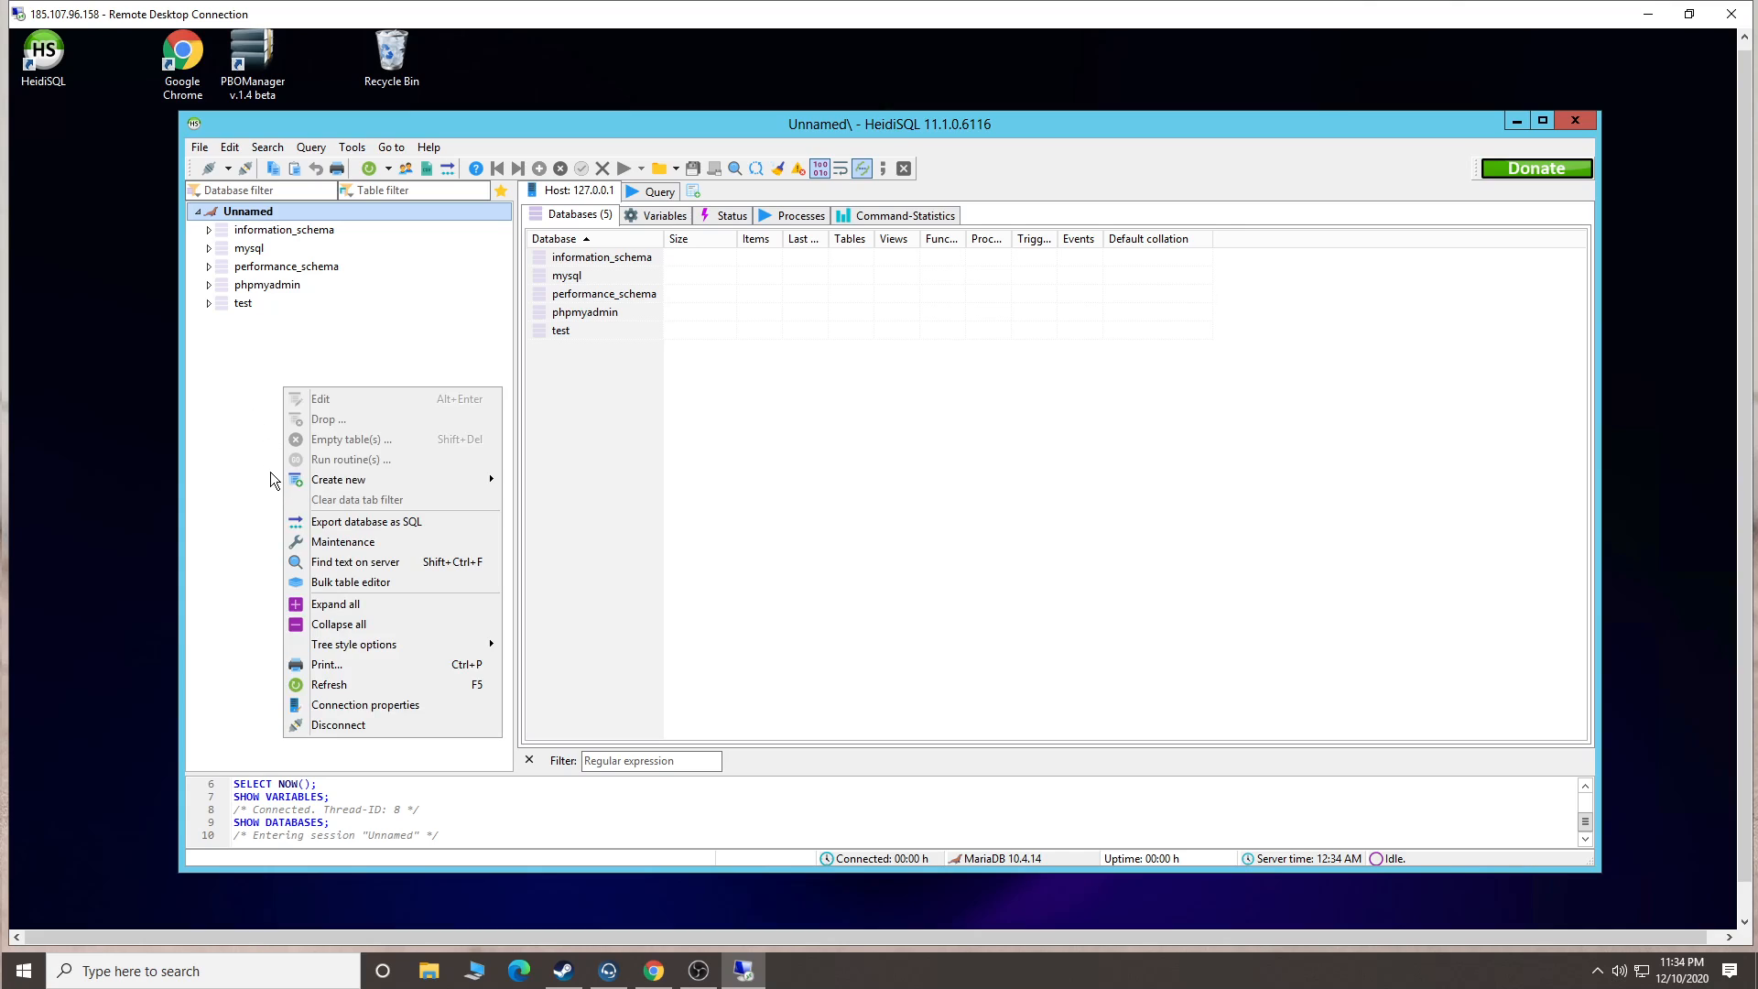
pyautogui.moveTo(360, 482)
pyautogui.click(612, 485)
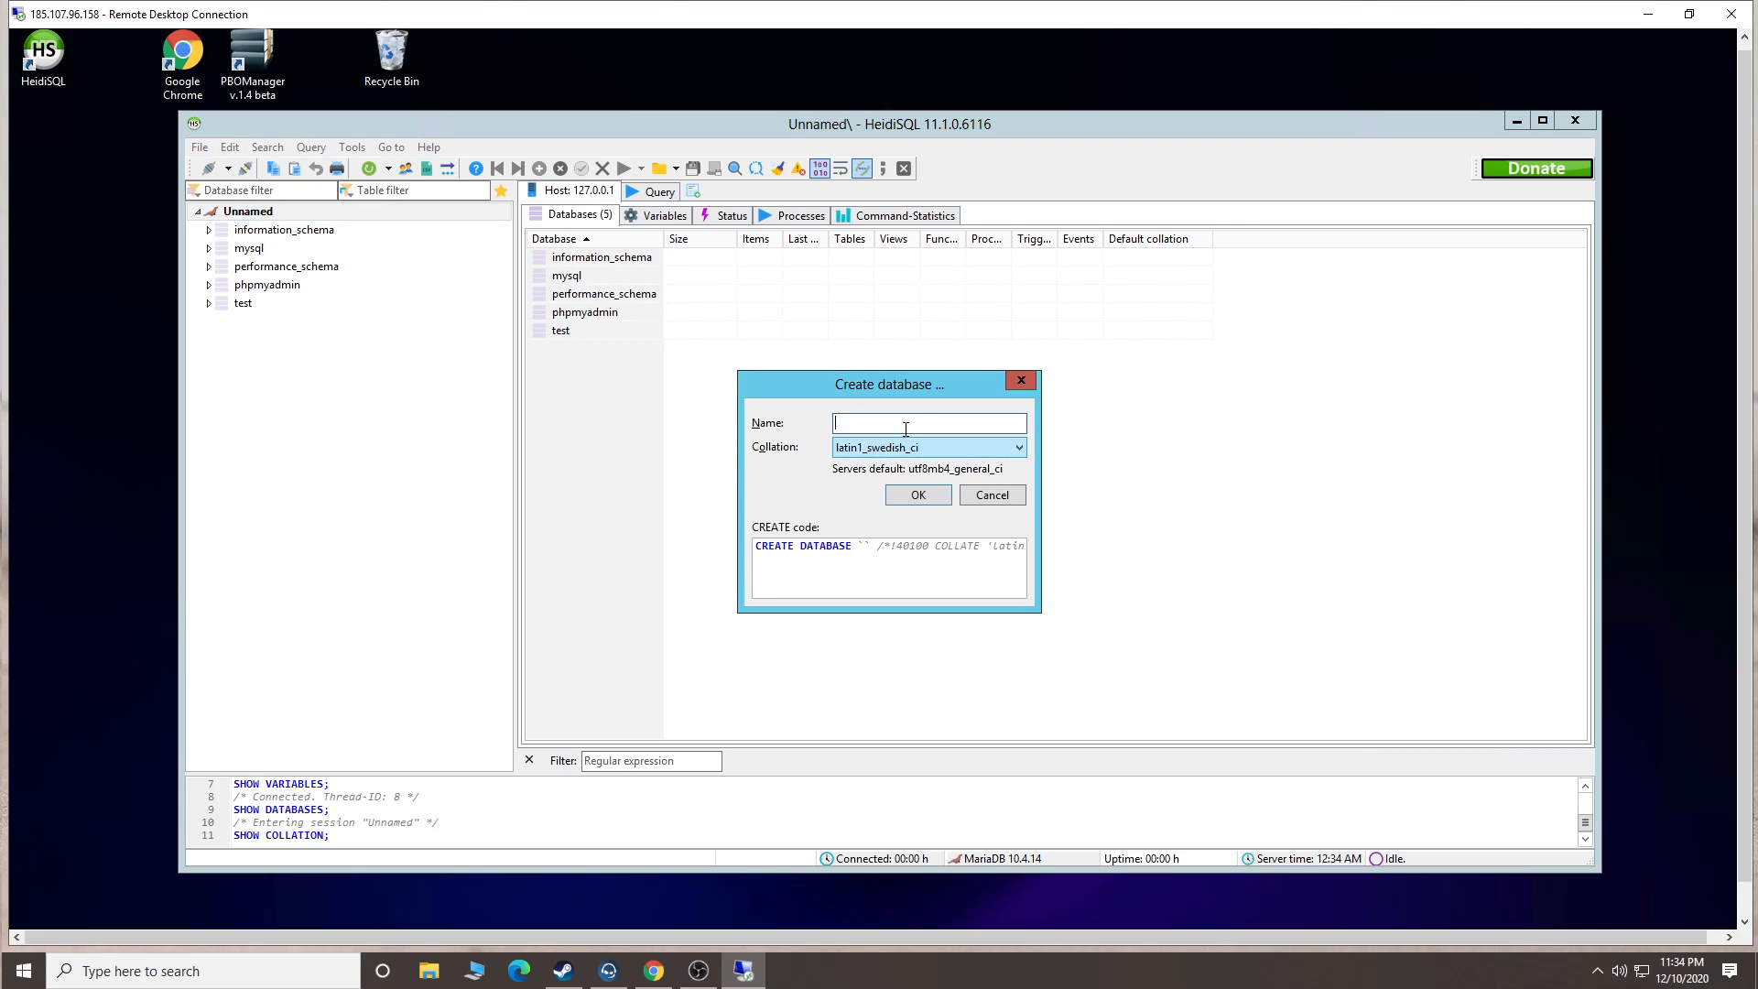
pyautogui.write('ess')
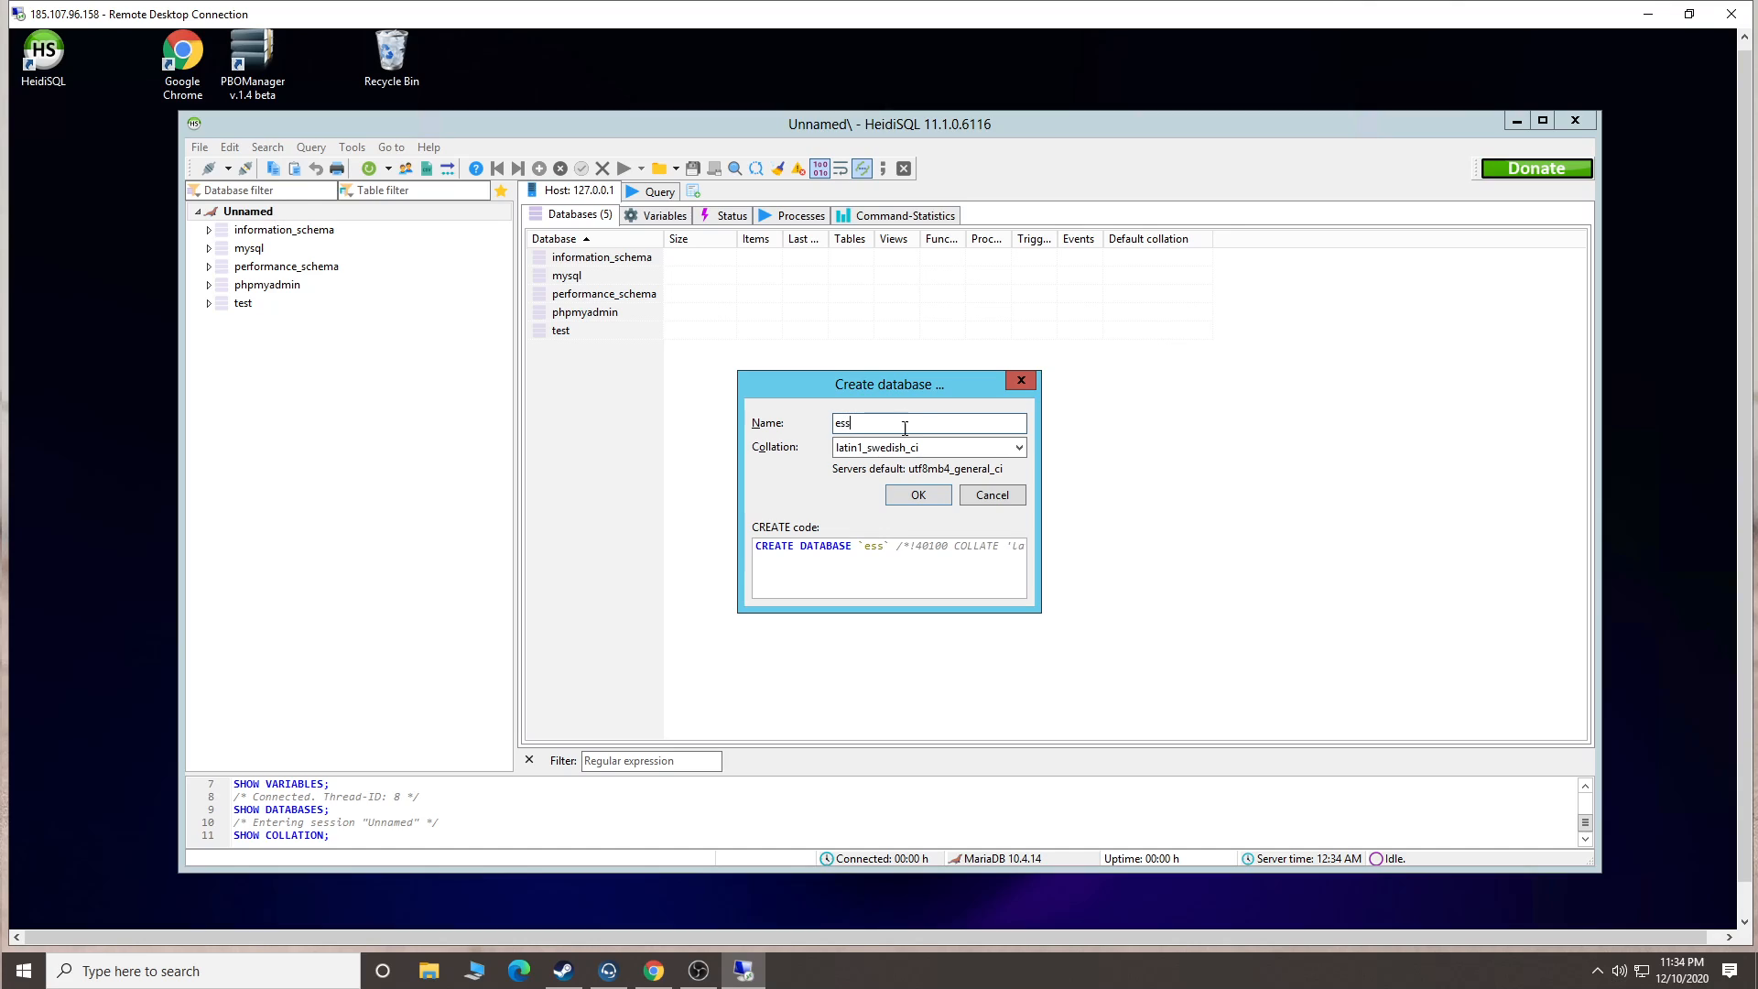
pyautogui.write('entialmode')
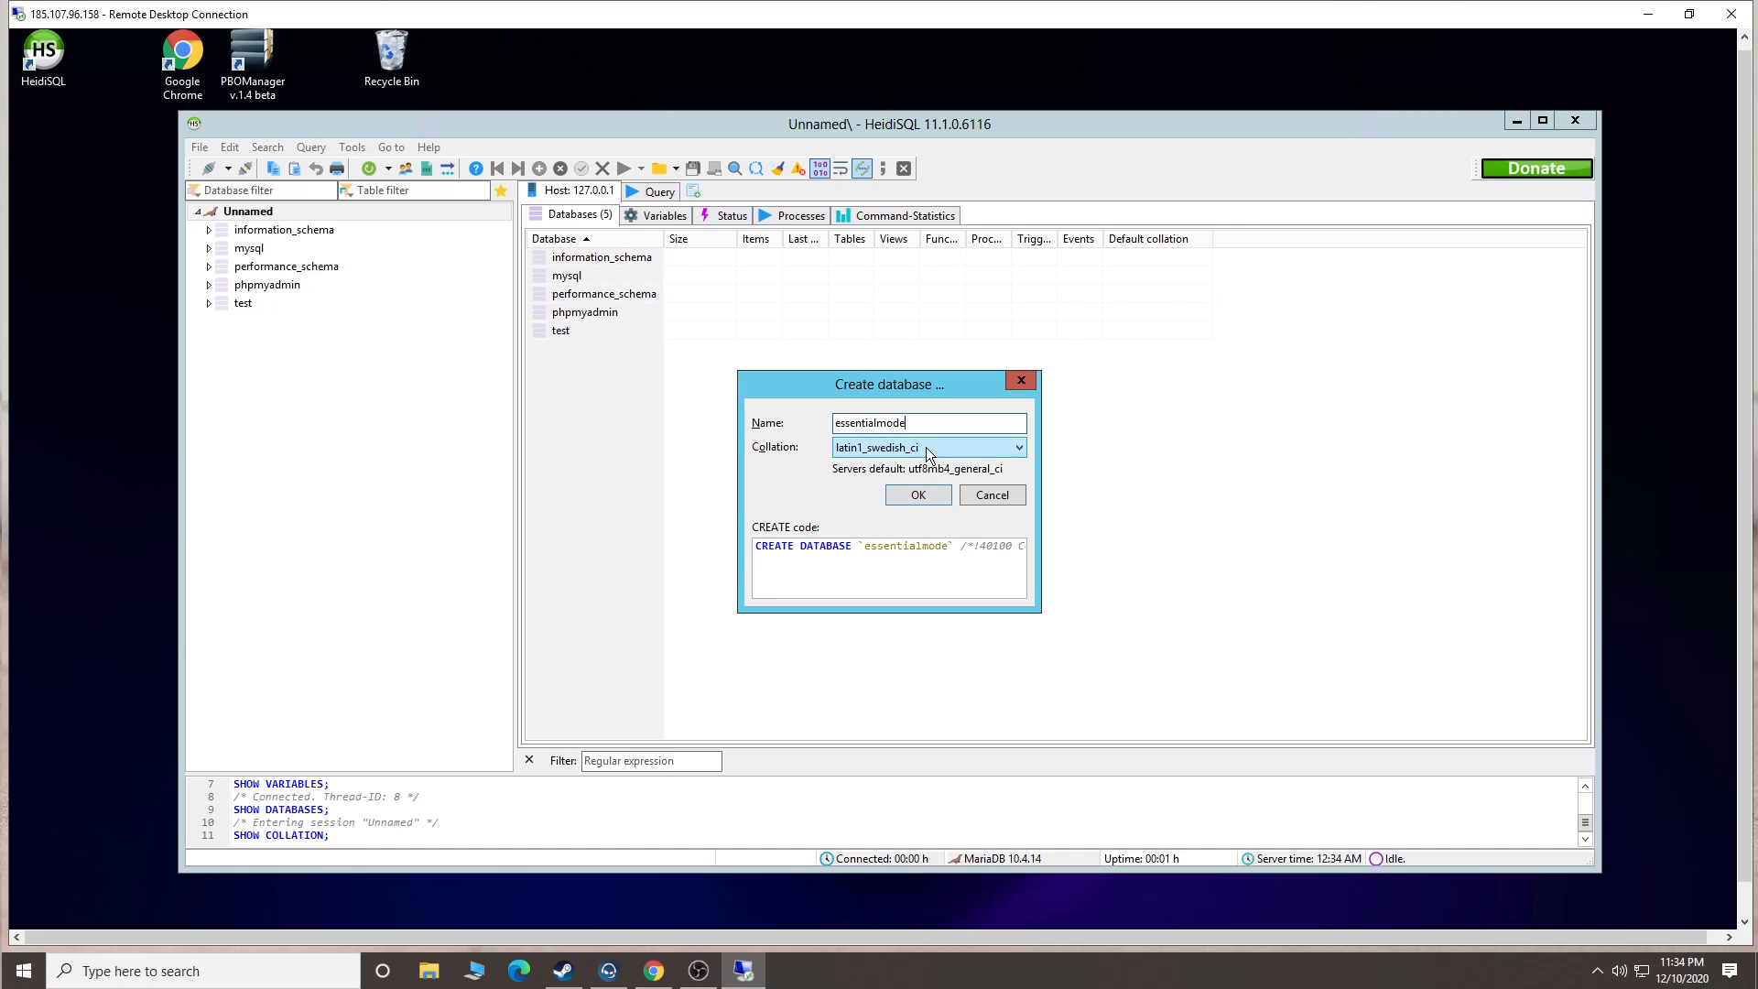
pyautogui.click(917, 496)
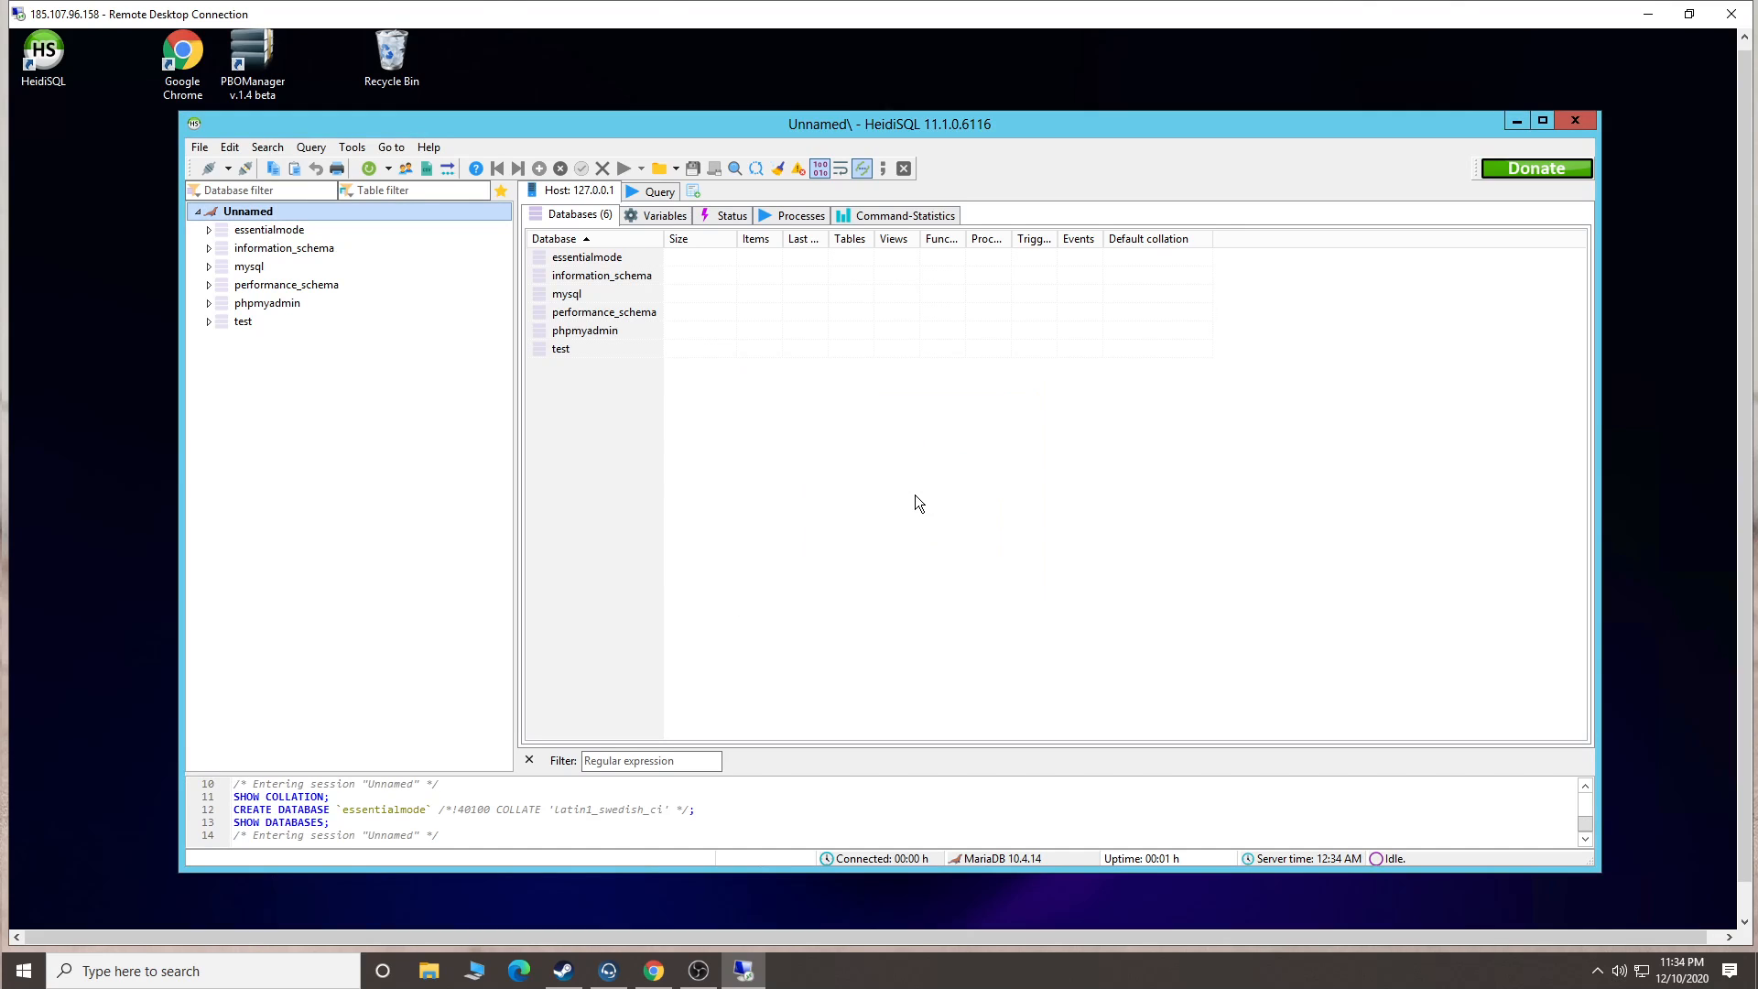
pyautogui.click(247, 230)
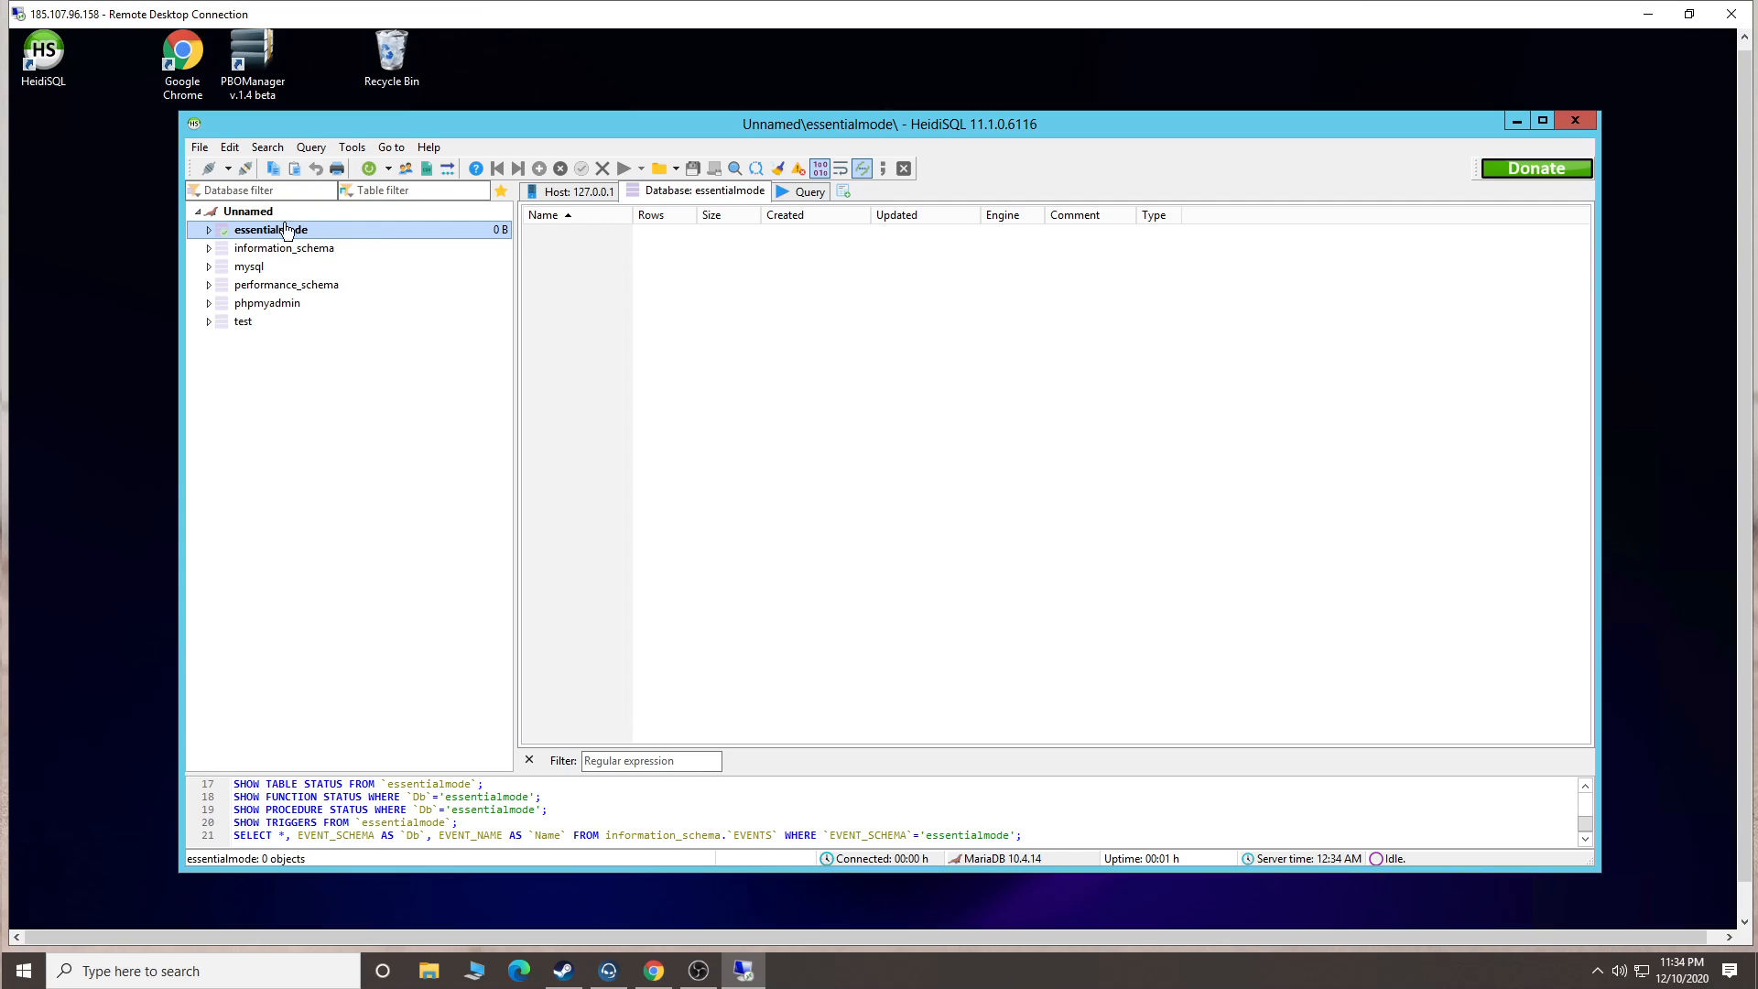
# Minimise HeidiSQL and copy ribsosaycomribesx10.rar from the remote server's Downloads folder to the root of Local Disk (C:).
pyautogui.click(1518, 120)
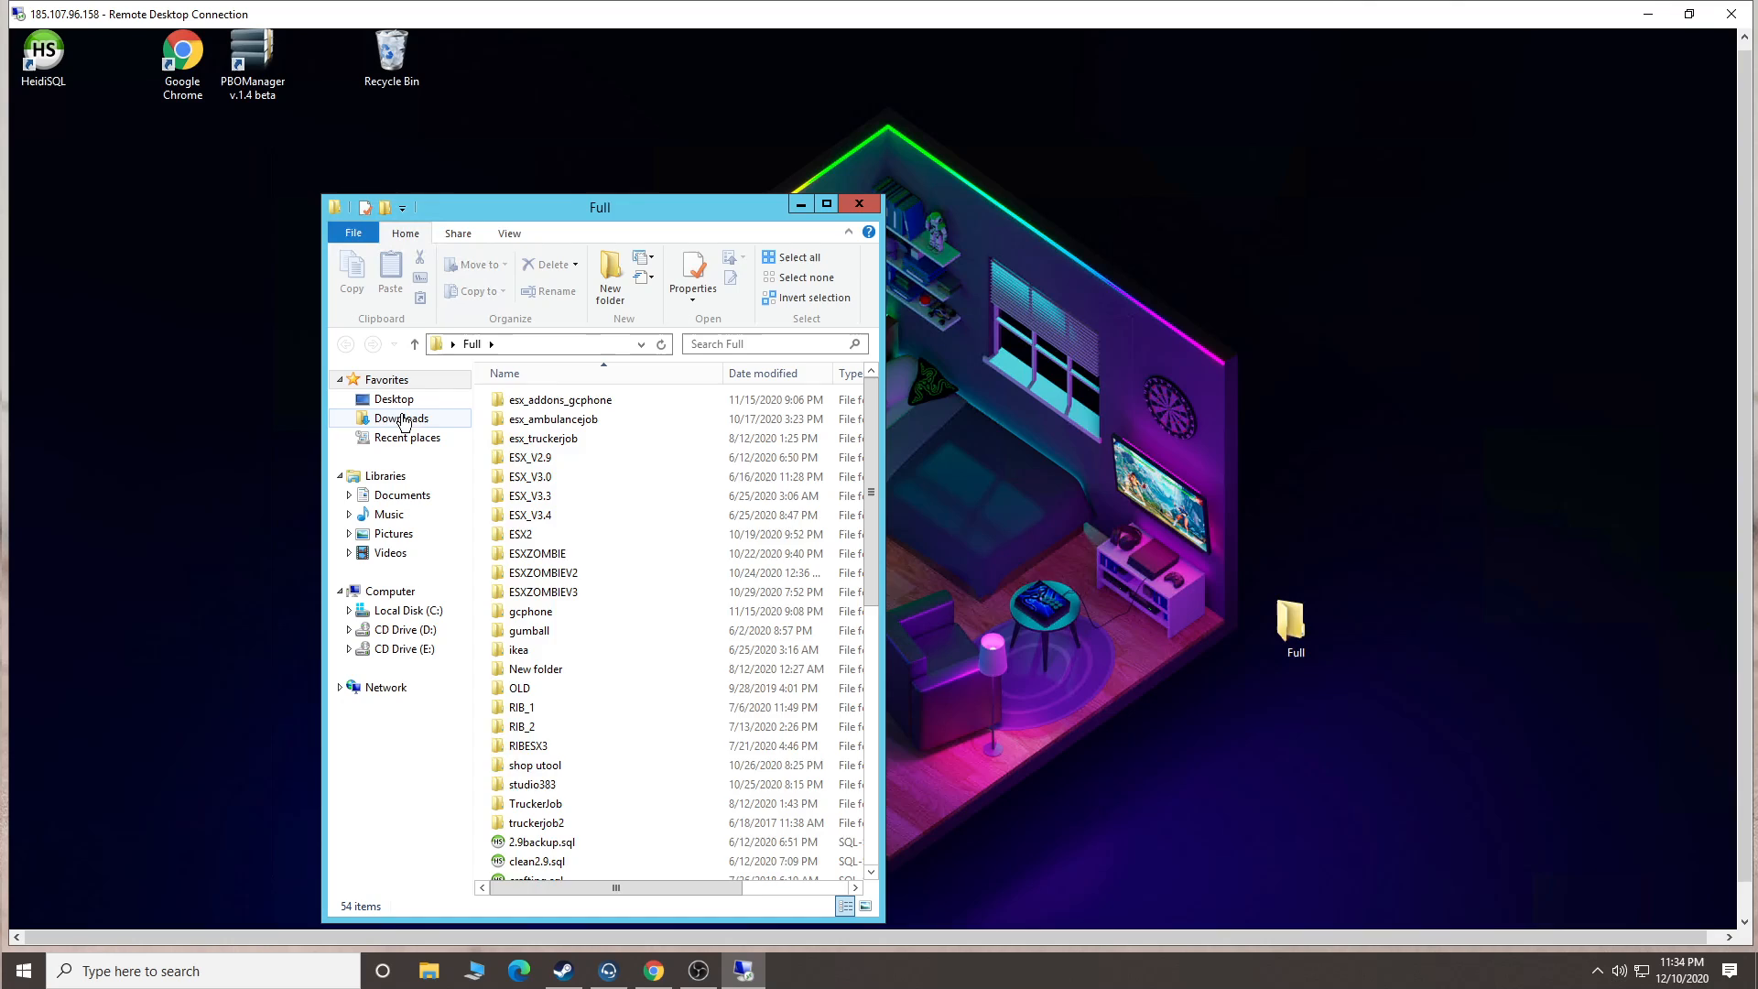
pyautogui.click(401, 417)
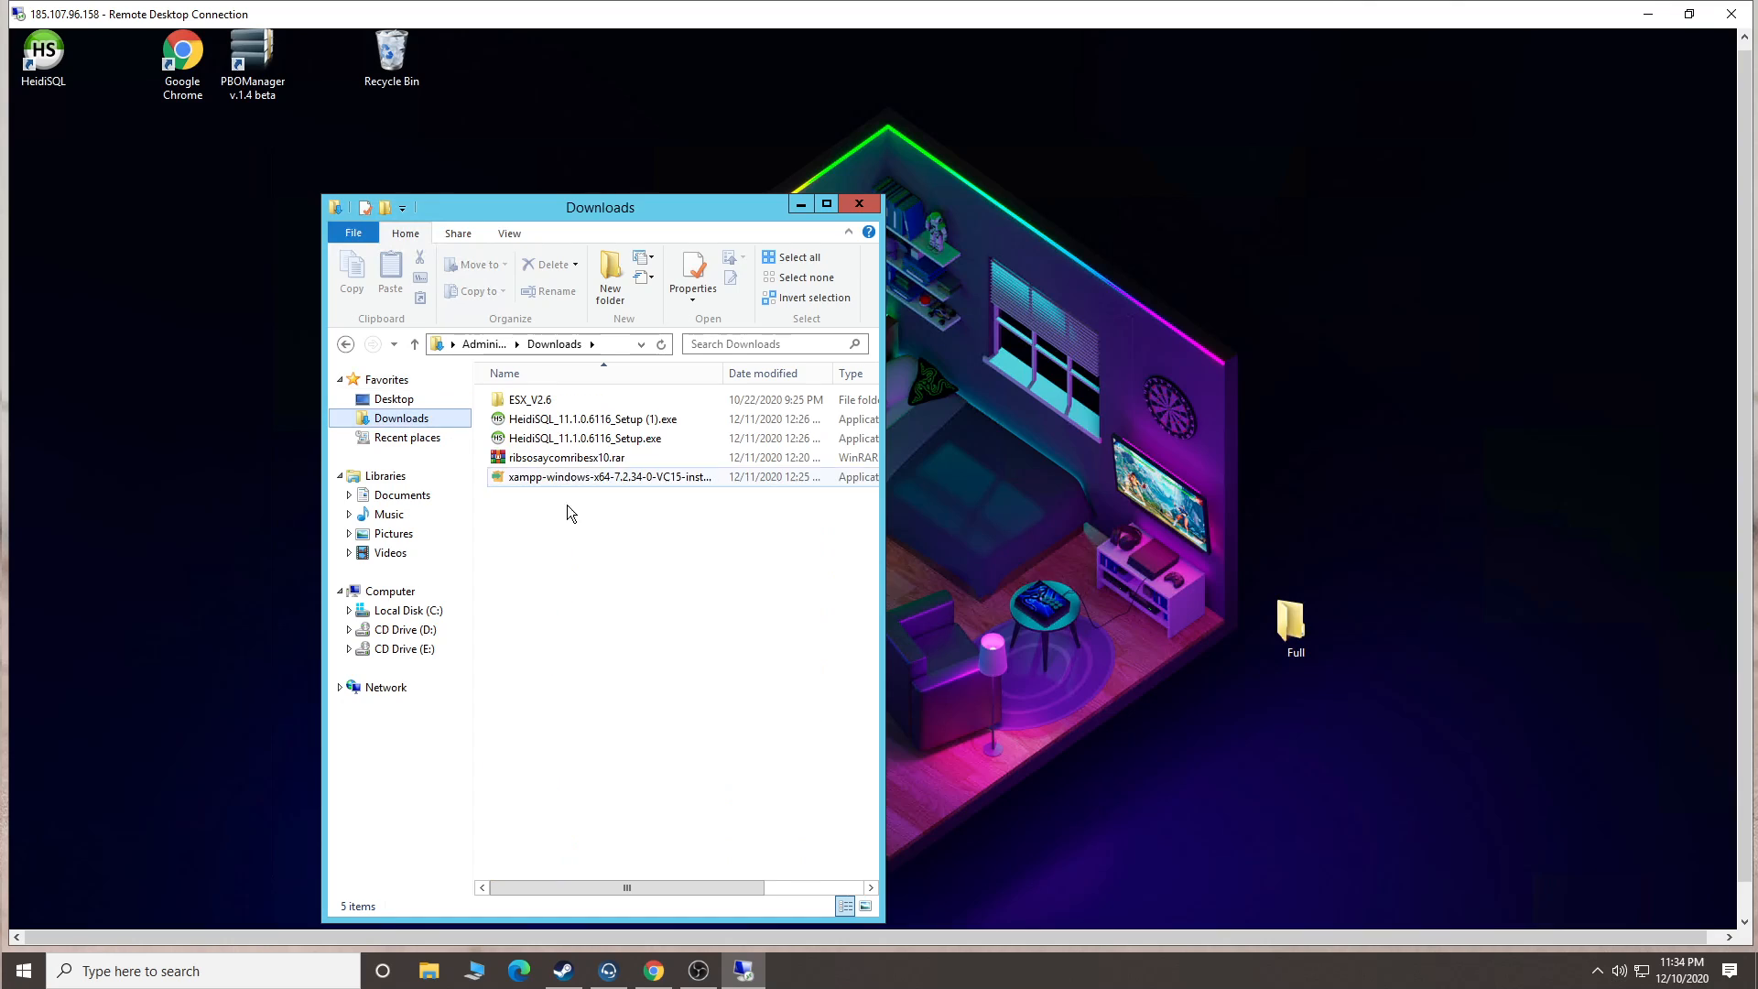
pyautogui.rightClick(539, 458)
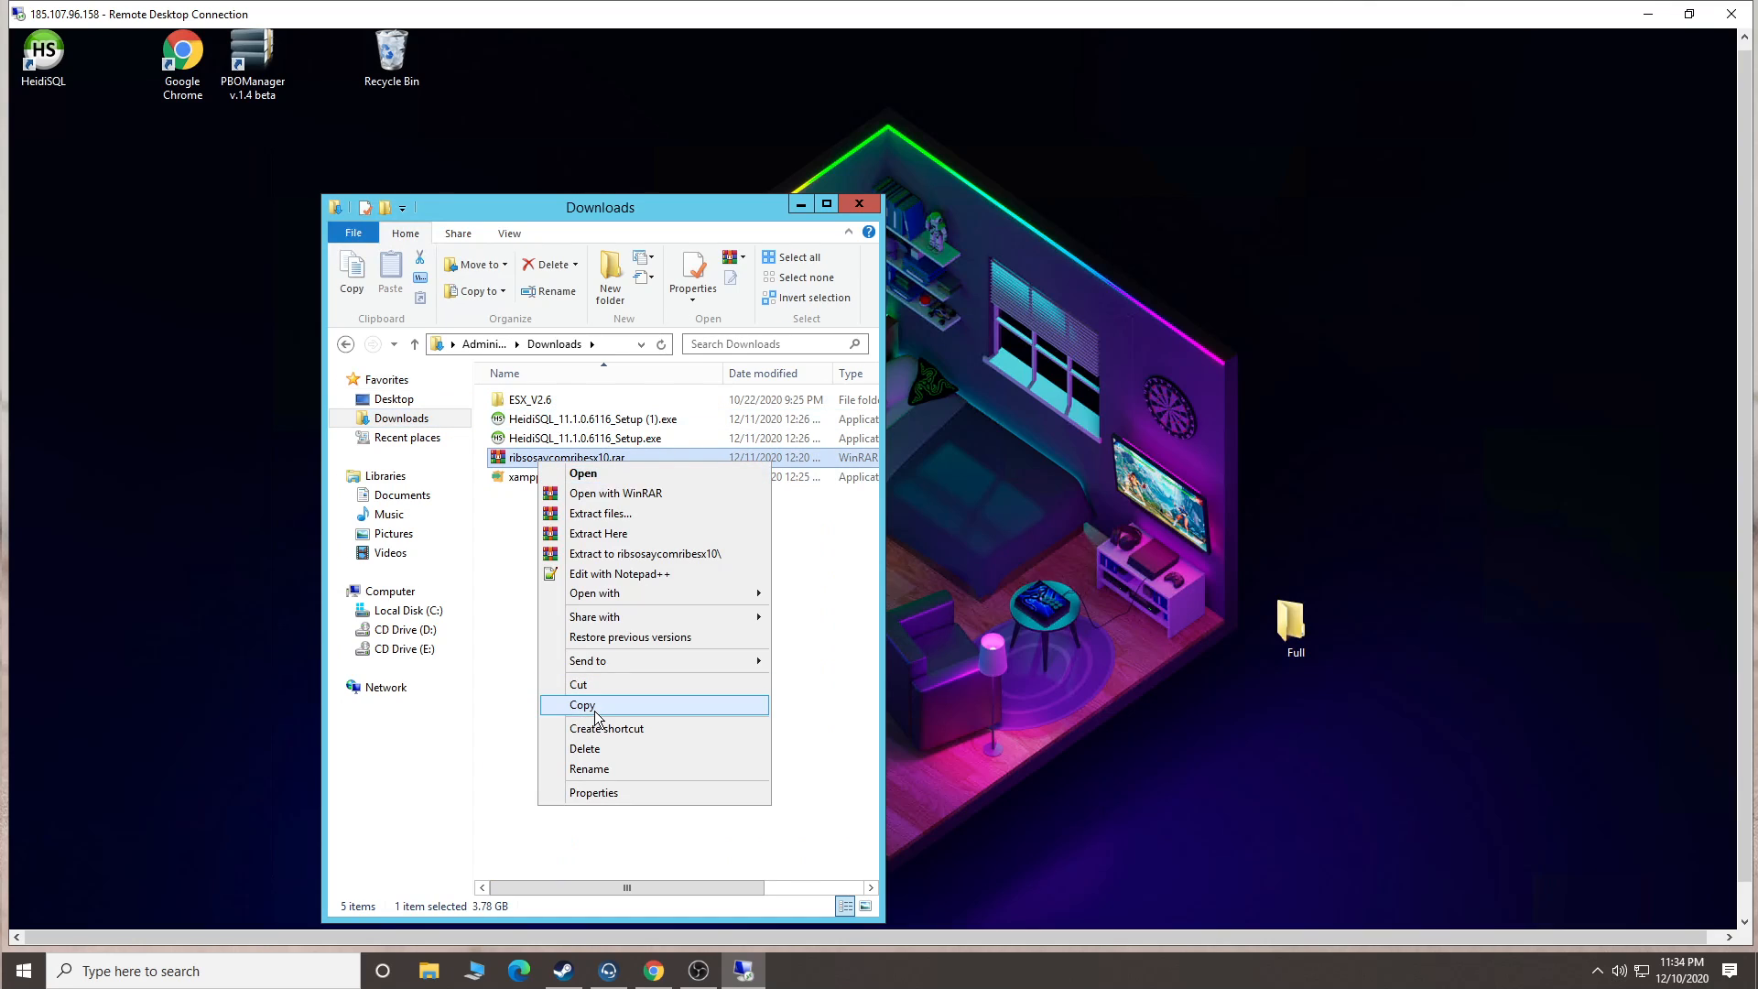
pyautogui.click(595, 710)
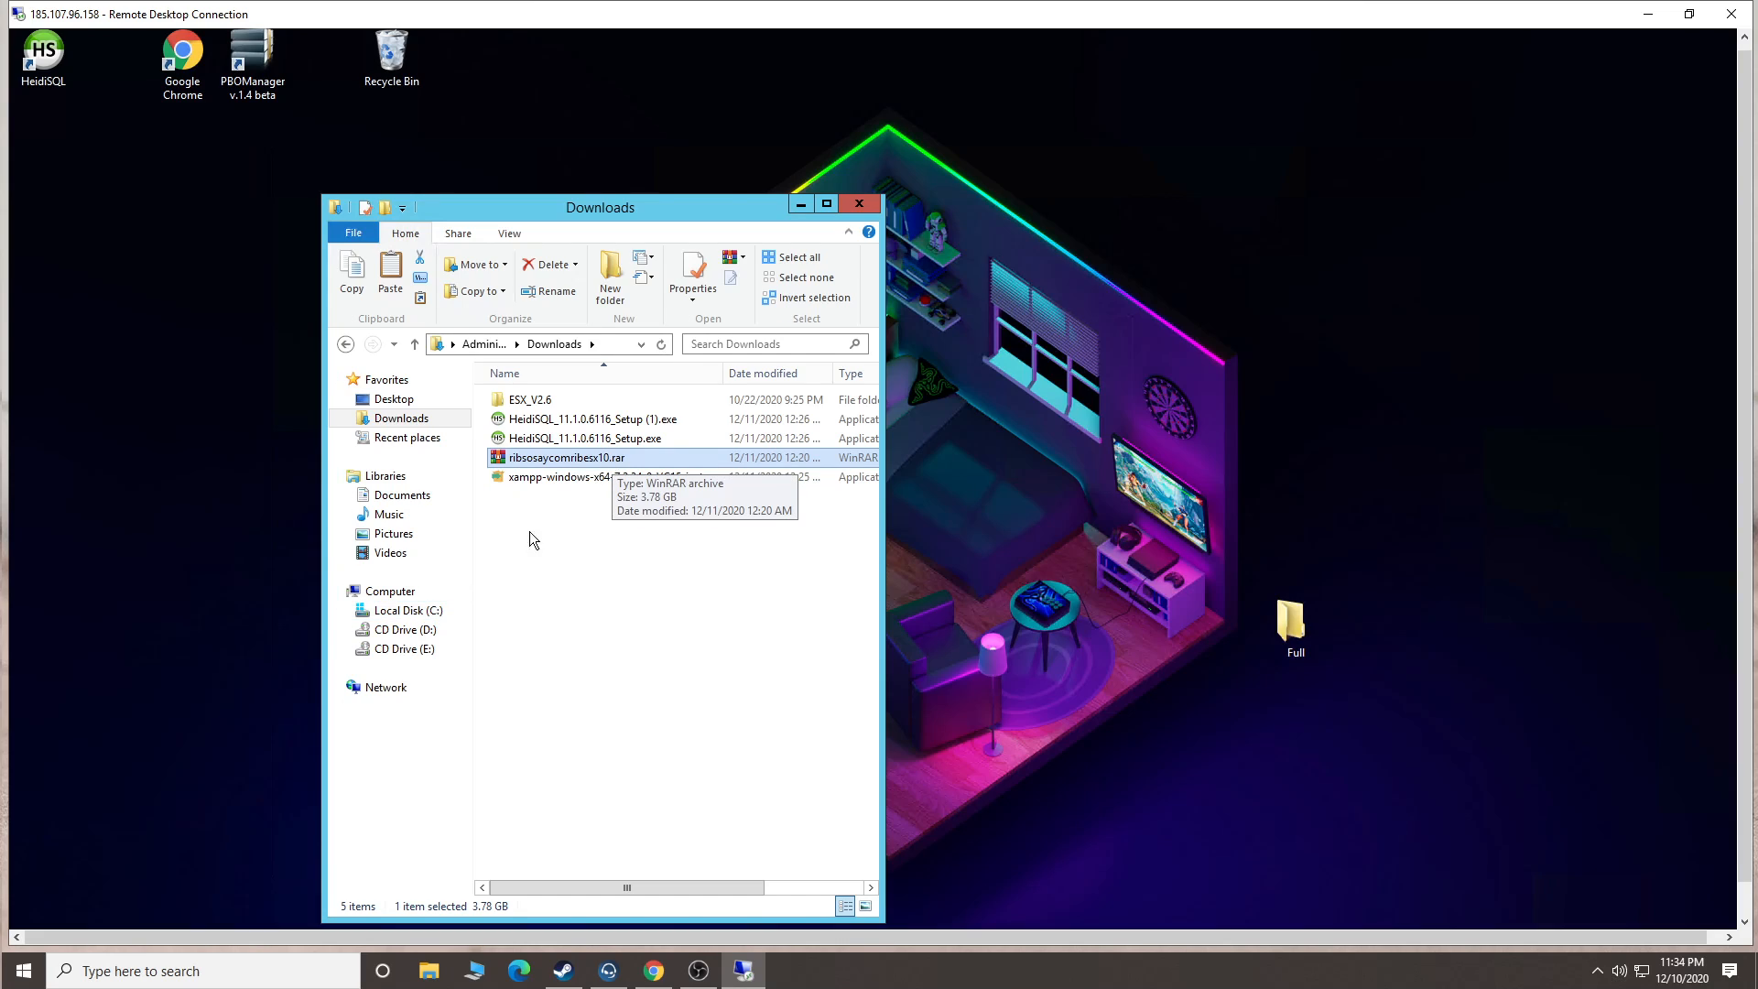
pyautogui.click(436, 611)
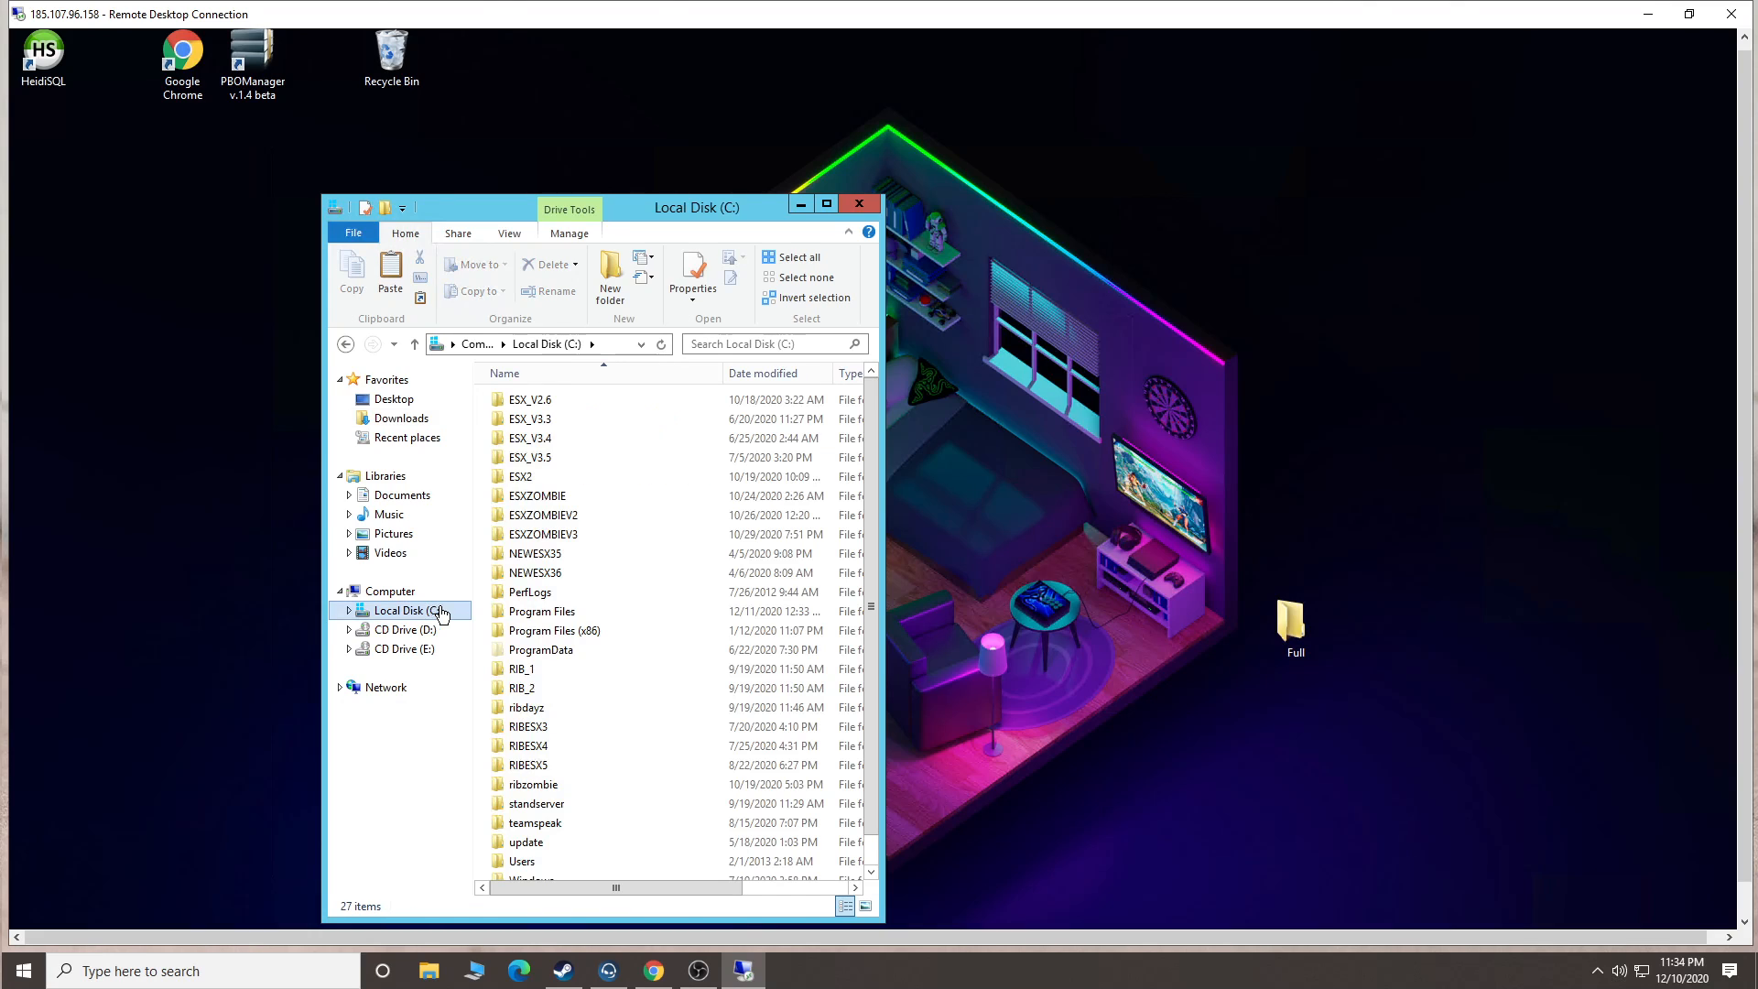
pyautogui.click(826, 204)
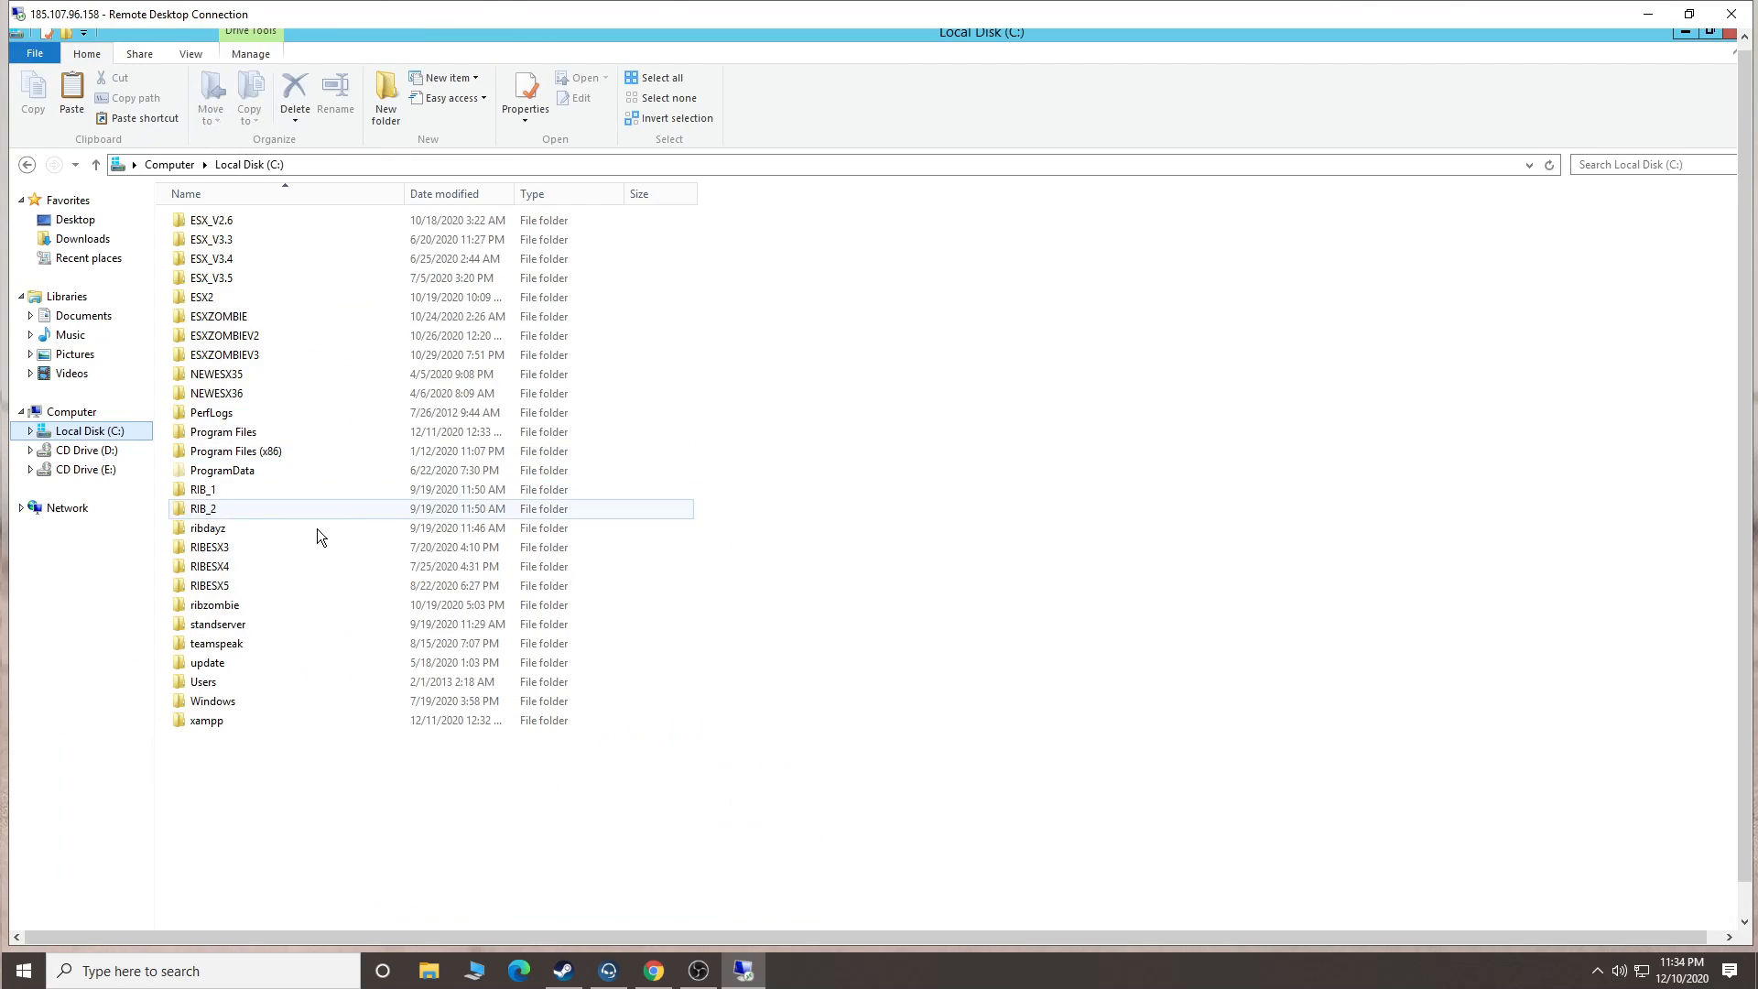
pyautogui.rightClick(657, 838)
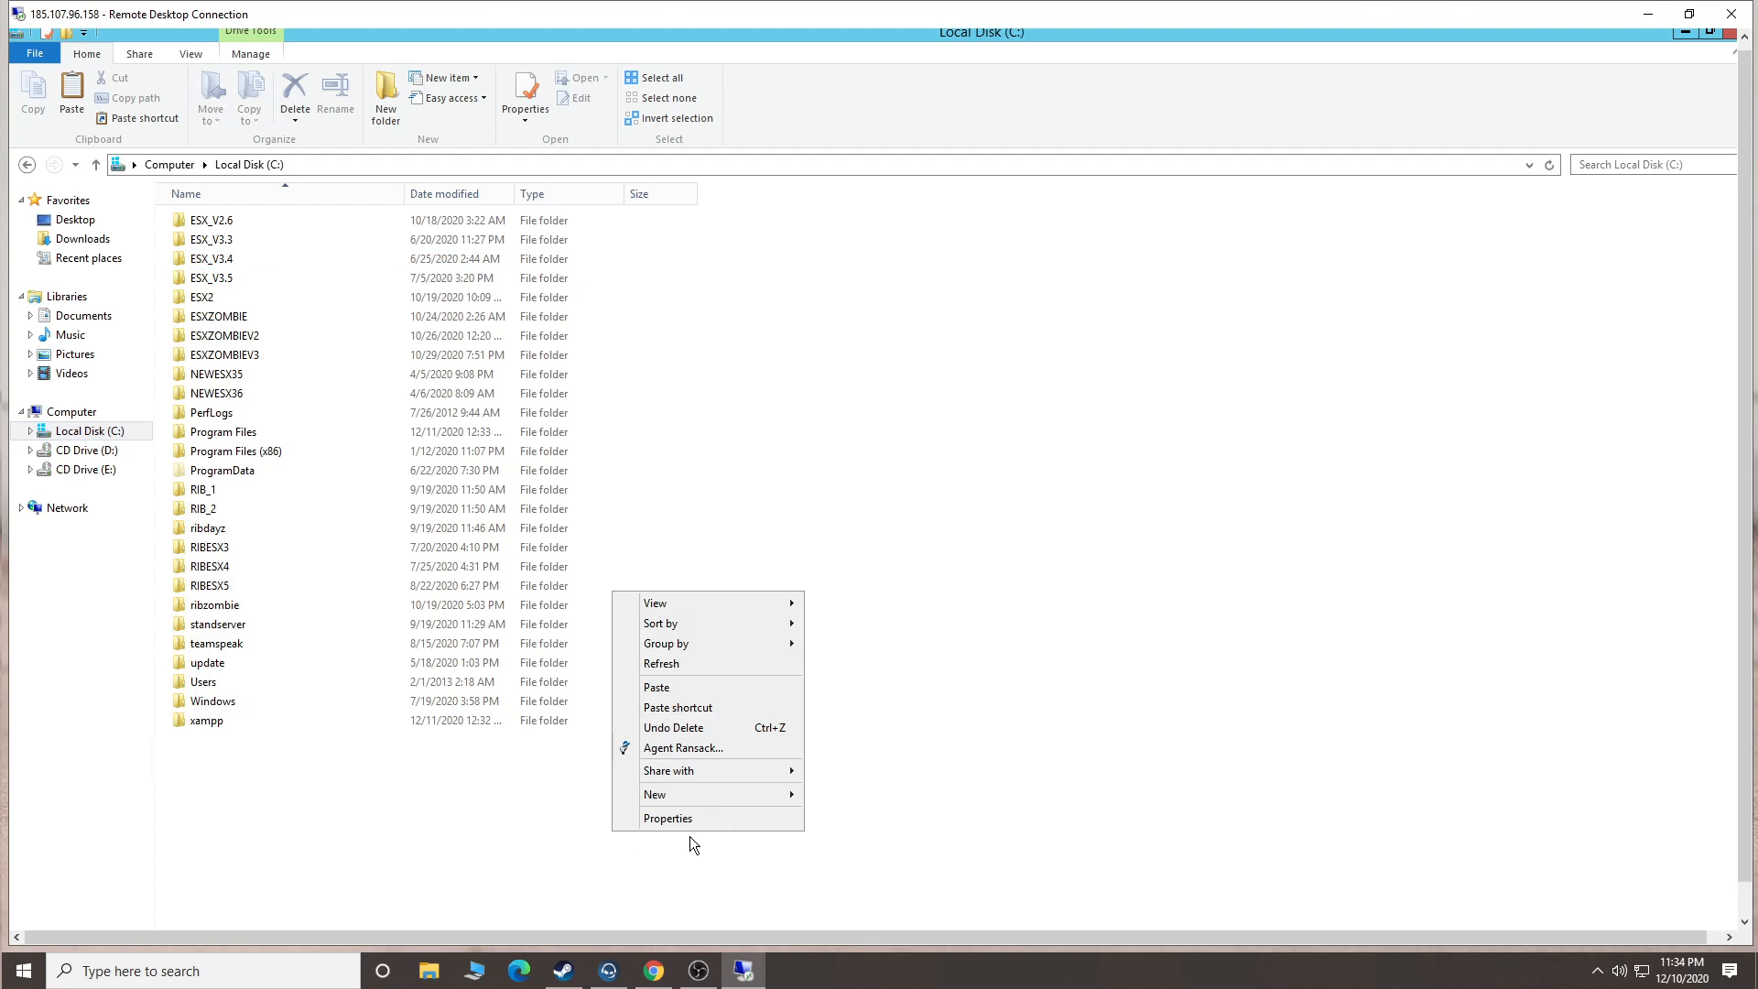
pyautogui.click(711, 694)
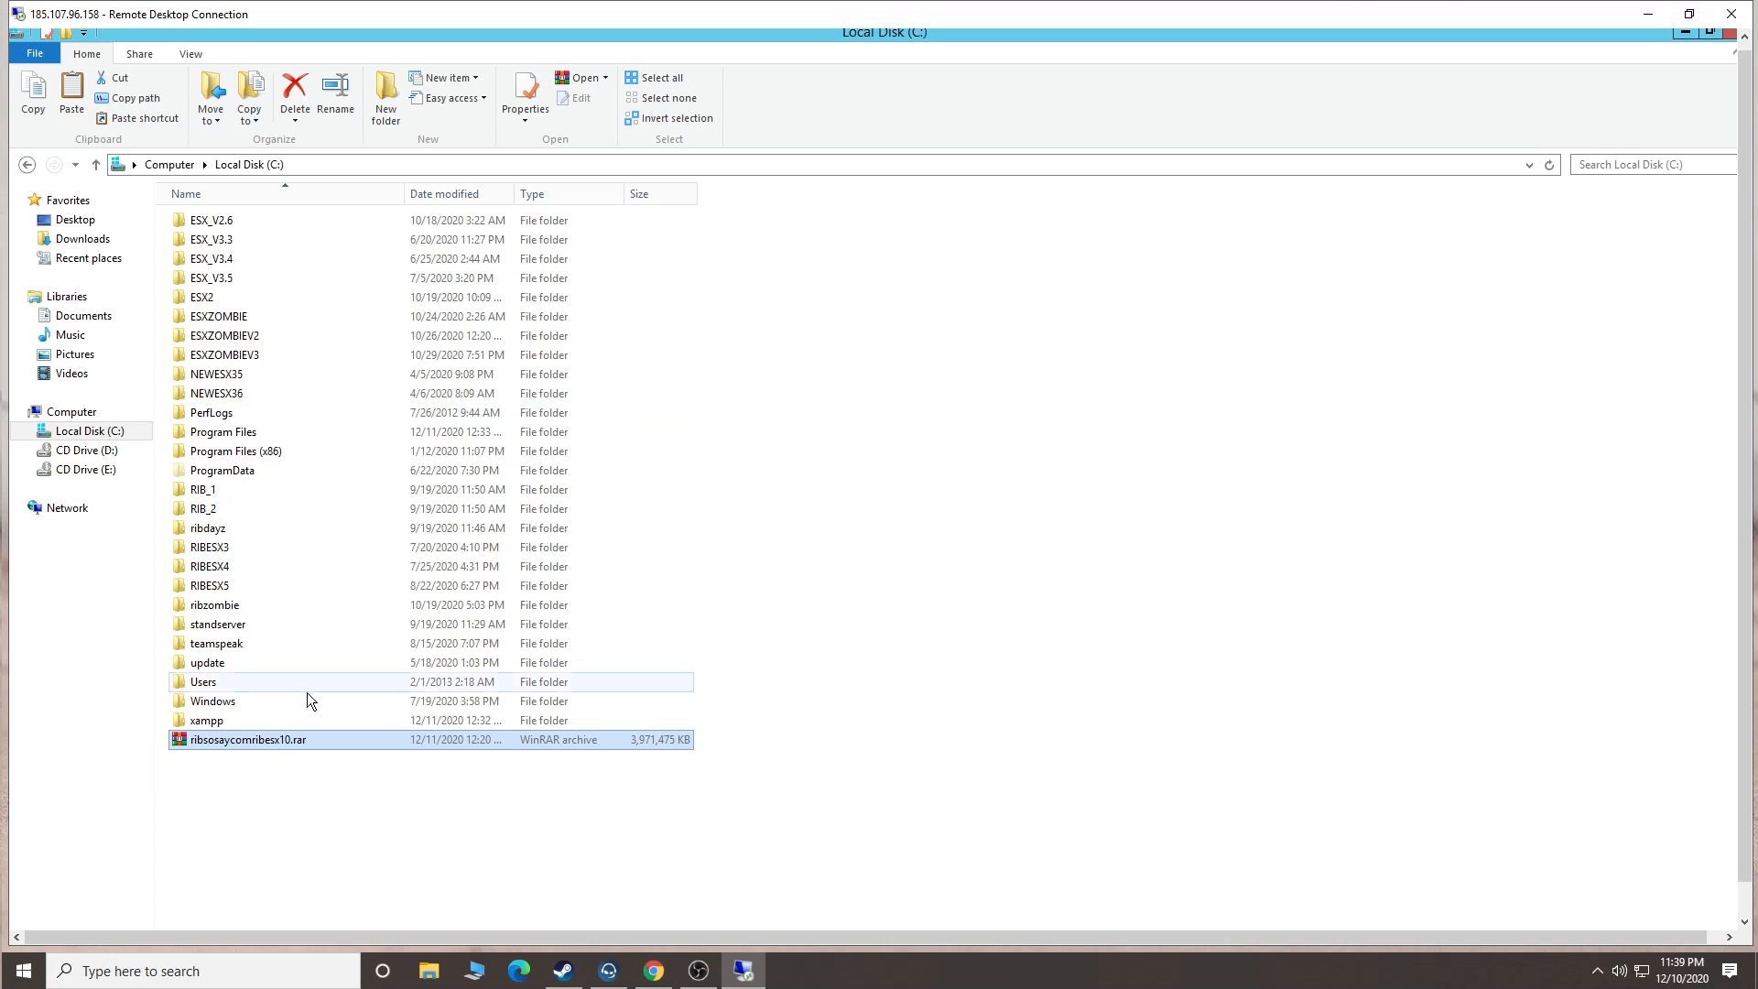
# Extract ribsosaycomribesx10.rar directly into the root of Local Disk (C:).
pyautogui.click(287, 805)
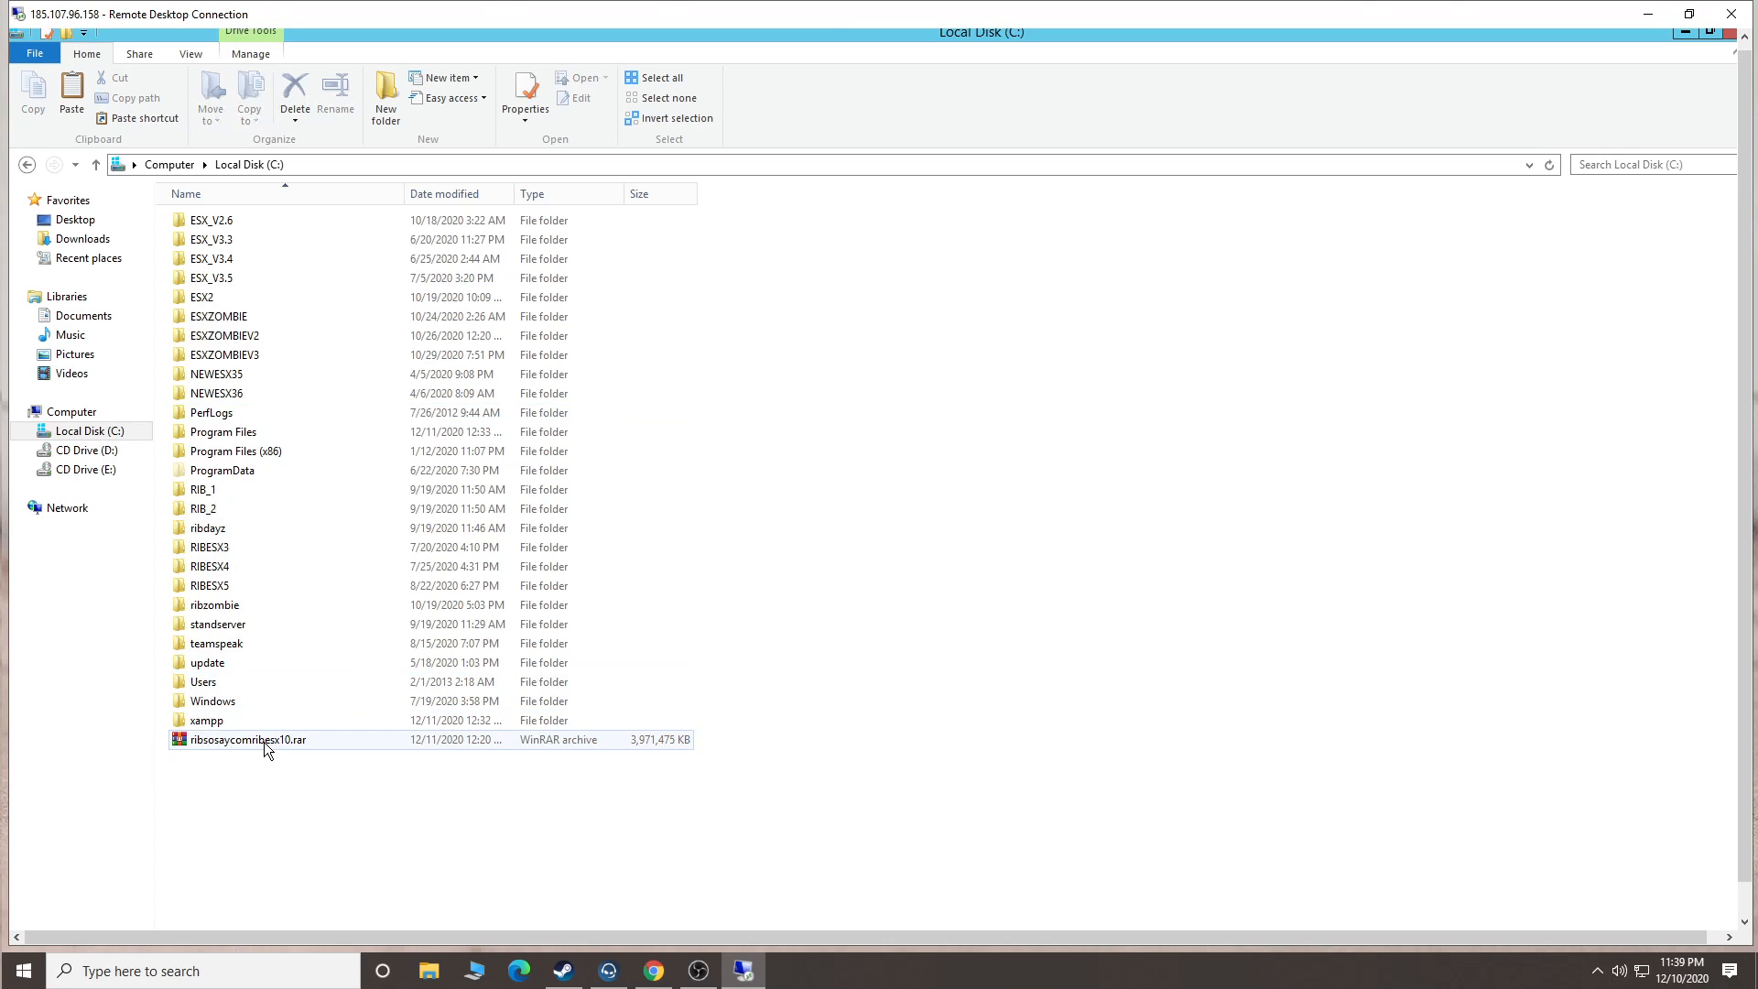
pyautogui.rightClick(264, 742)
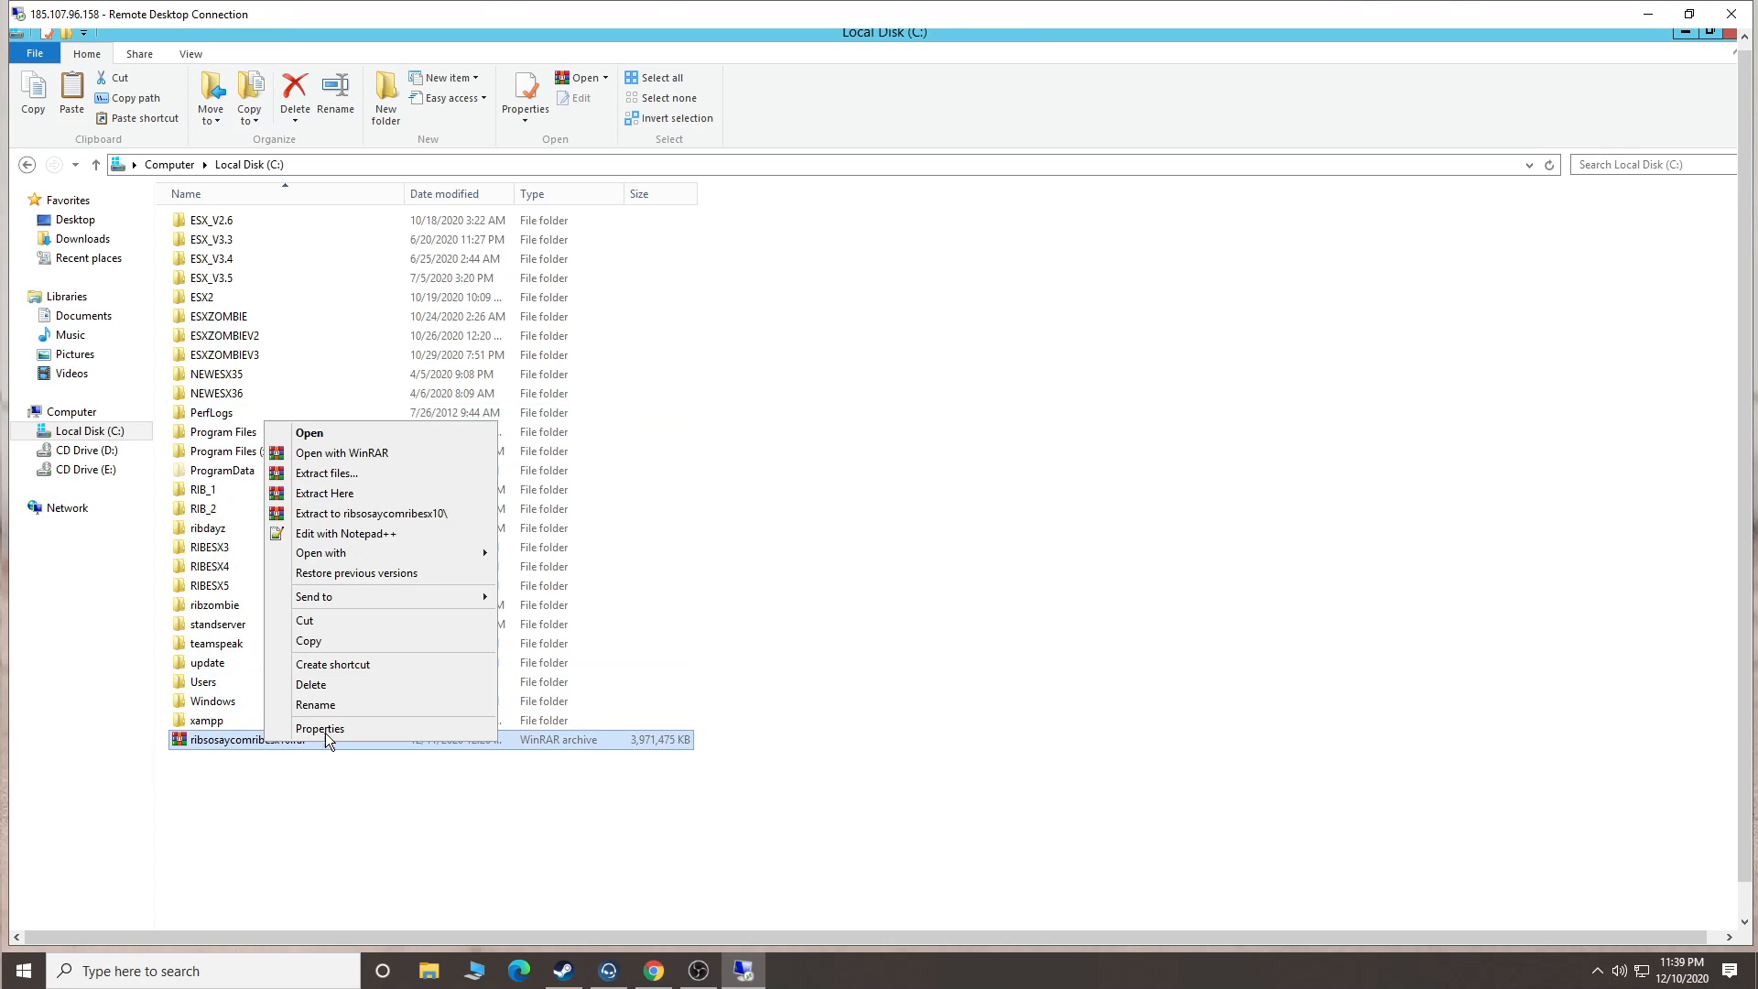
pyautogui.click(335, 495)
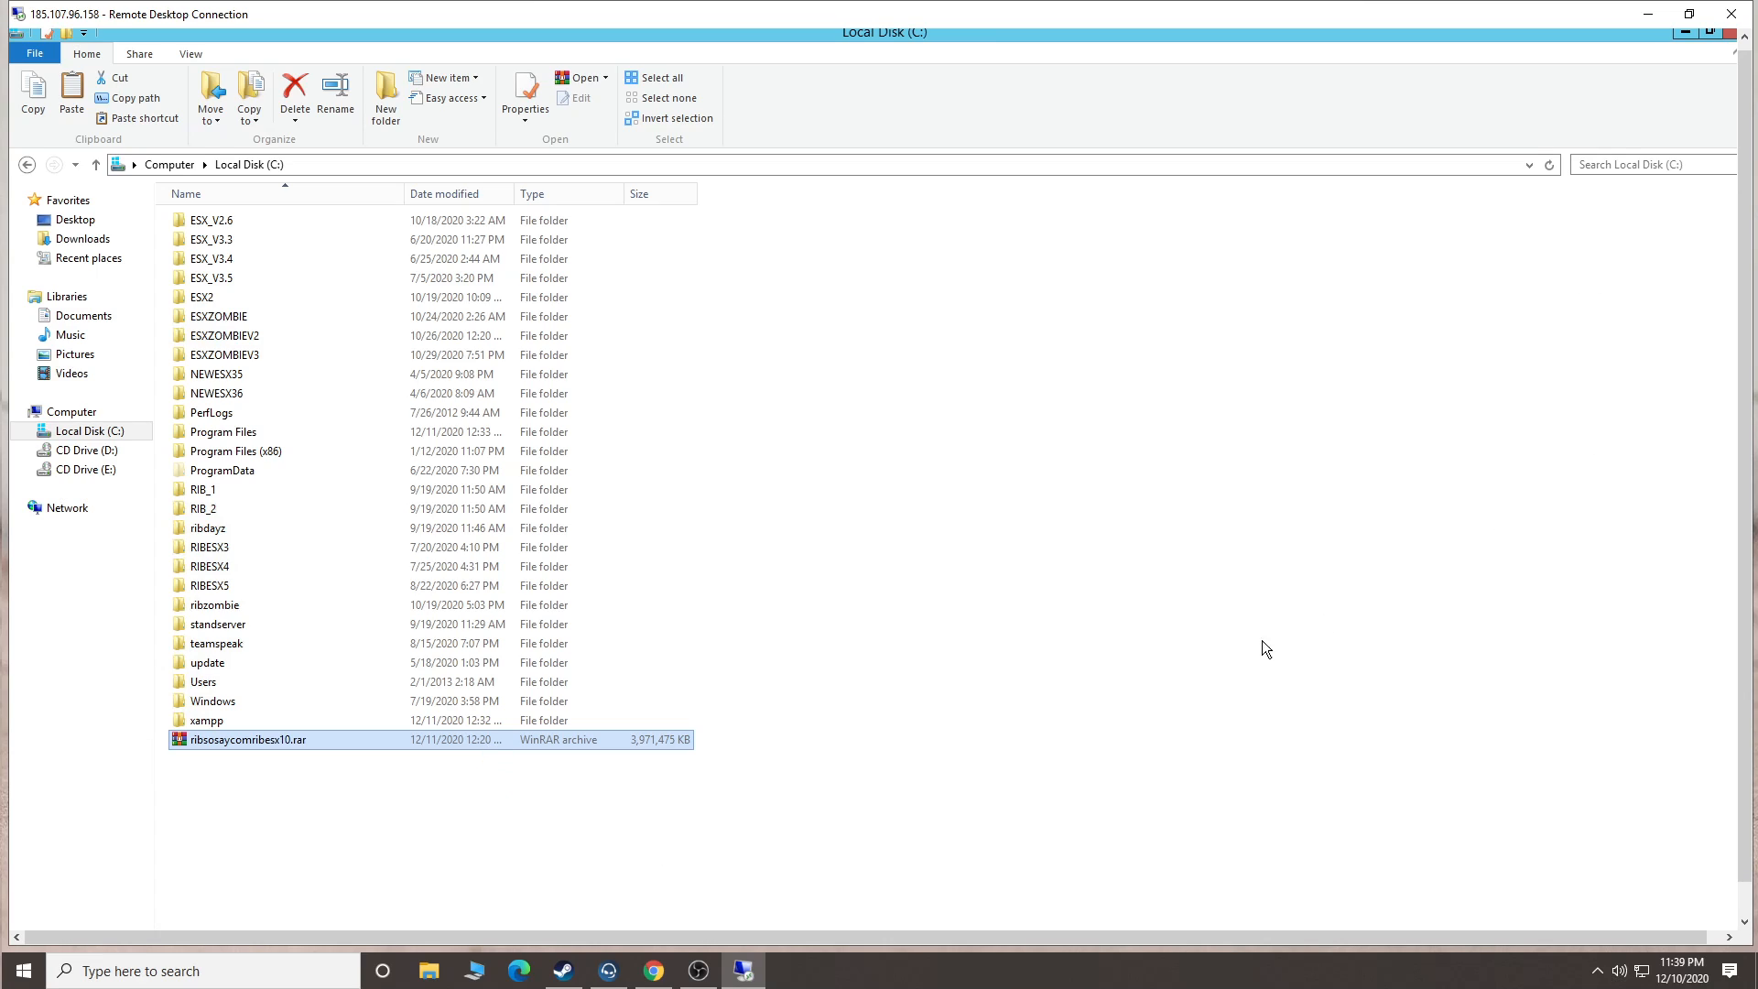
pyautogui.moveTo(1743, 668); pyautogui.dragTo(1724, 747)
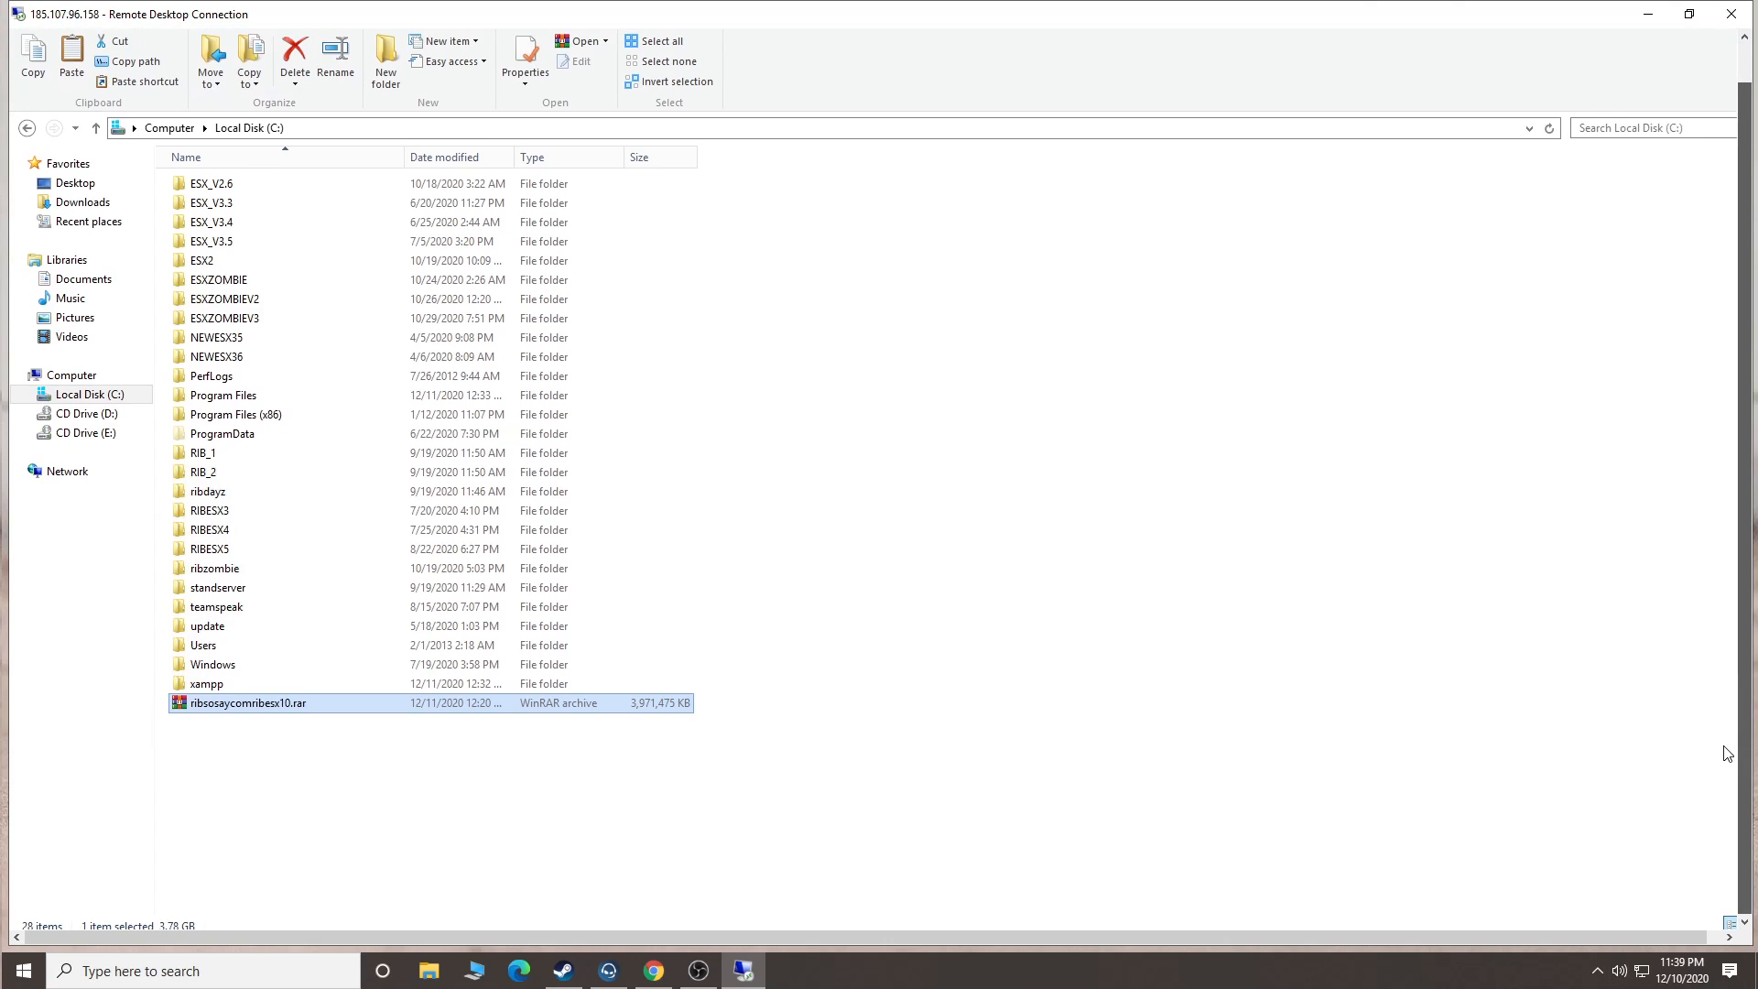
pyautogui.doubleClick(871, 27)
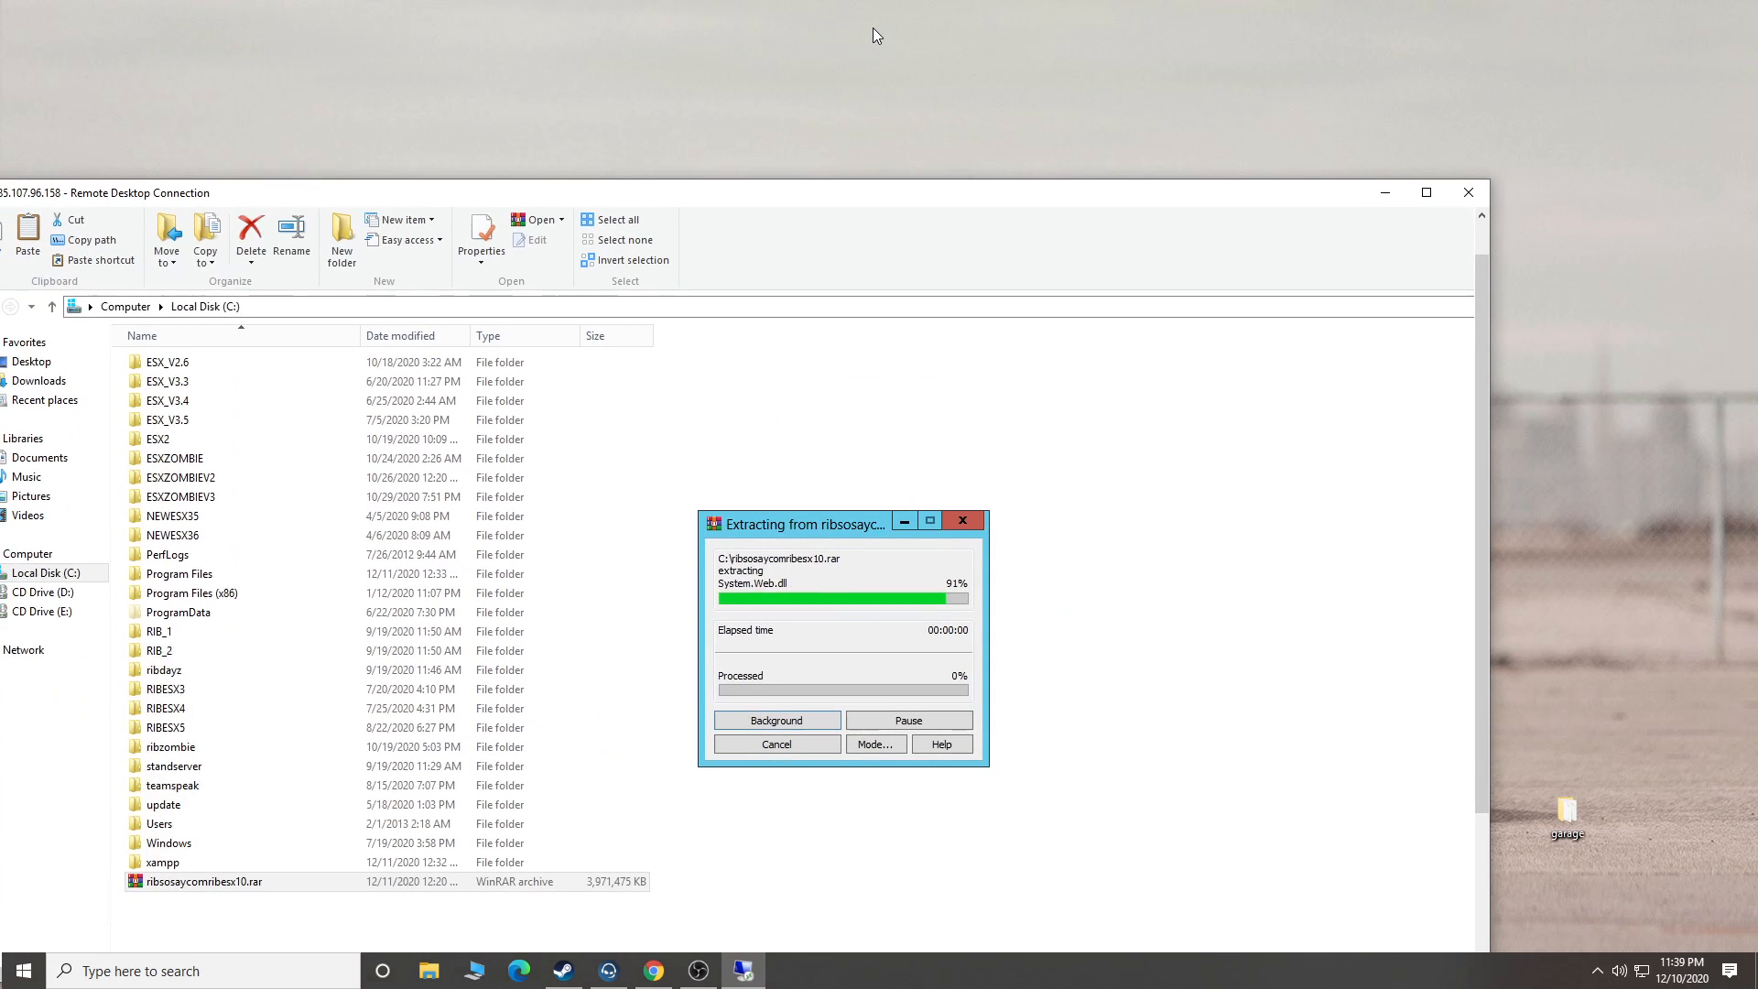
pyautogui.doubleClick(930, 202)
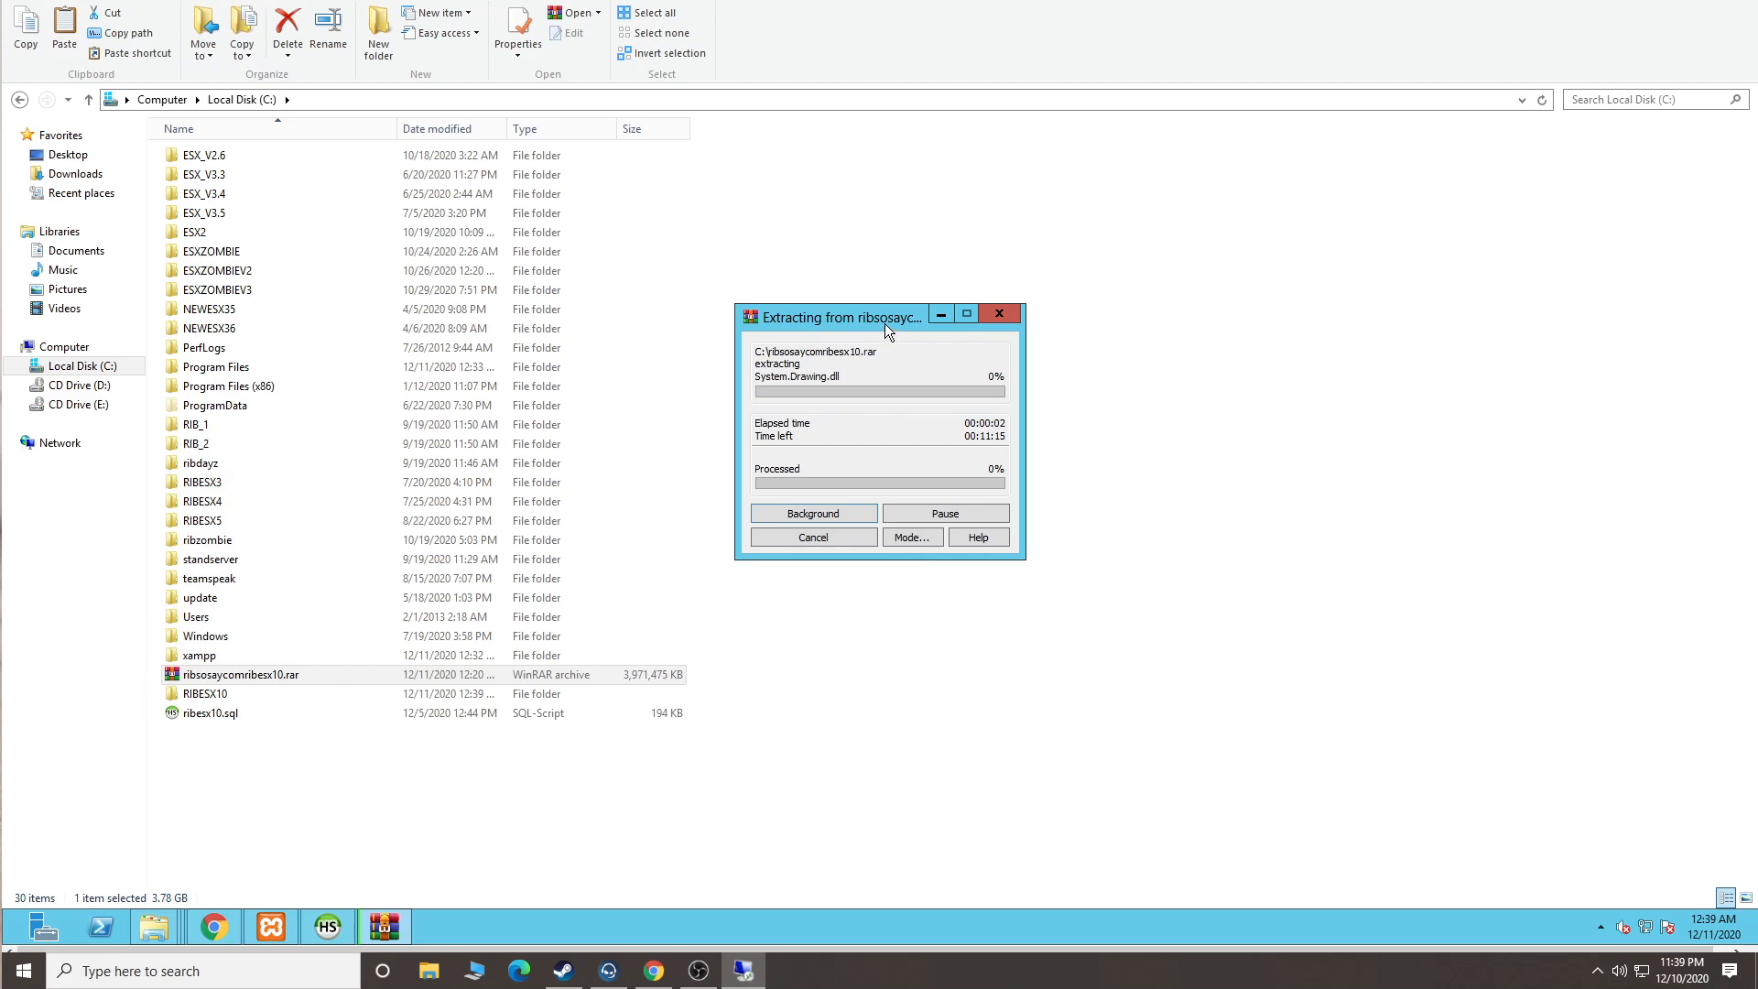
pyautogui.moveTo(884, 323); pyautogui.dragTo(832, 349)
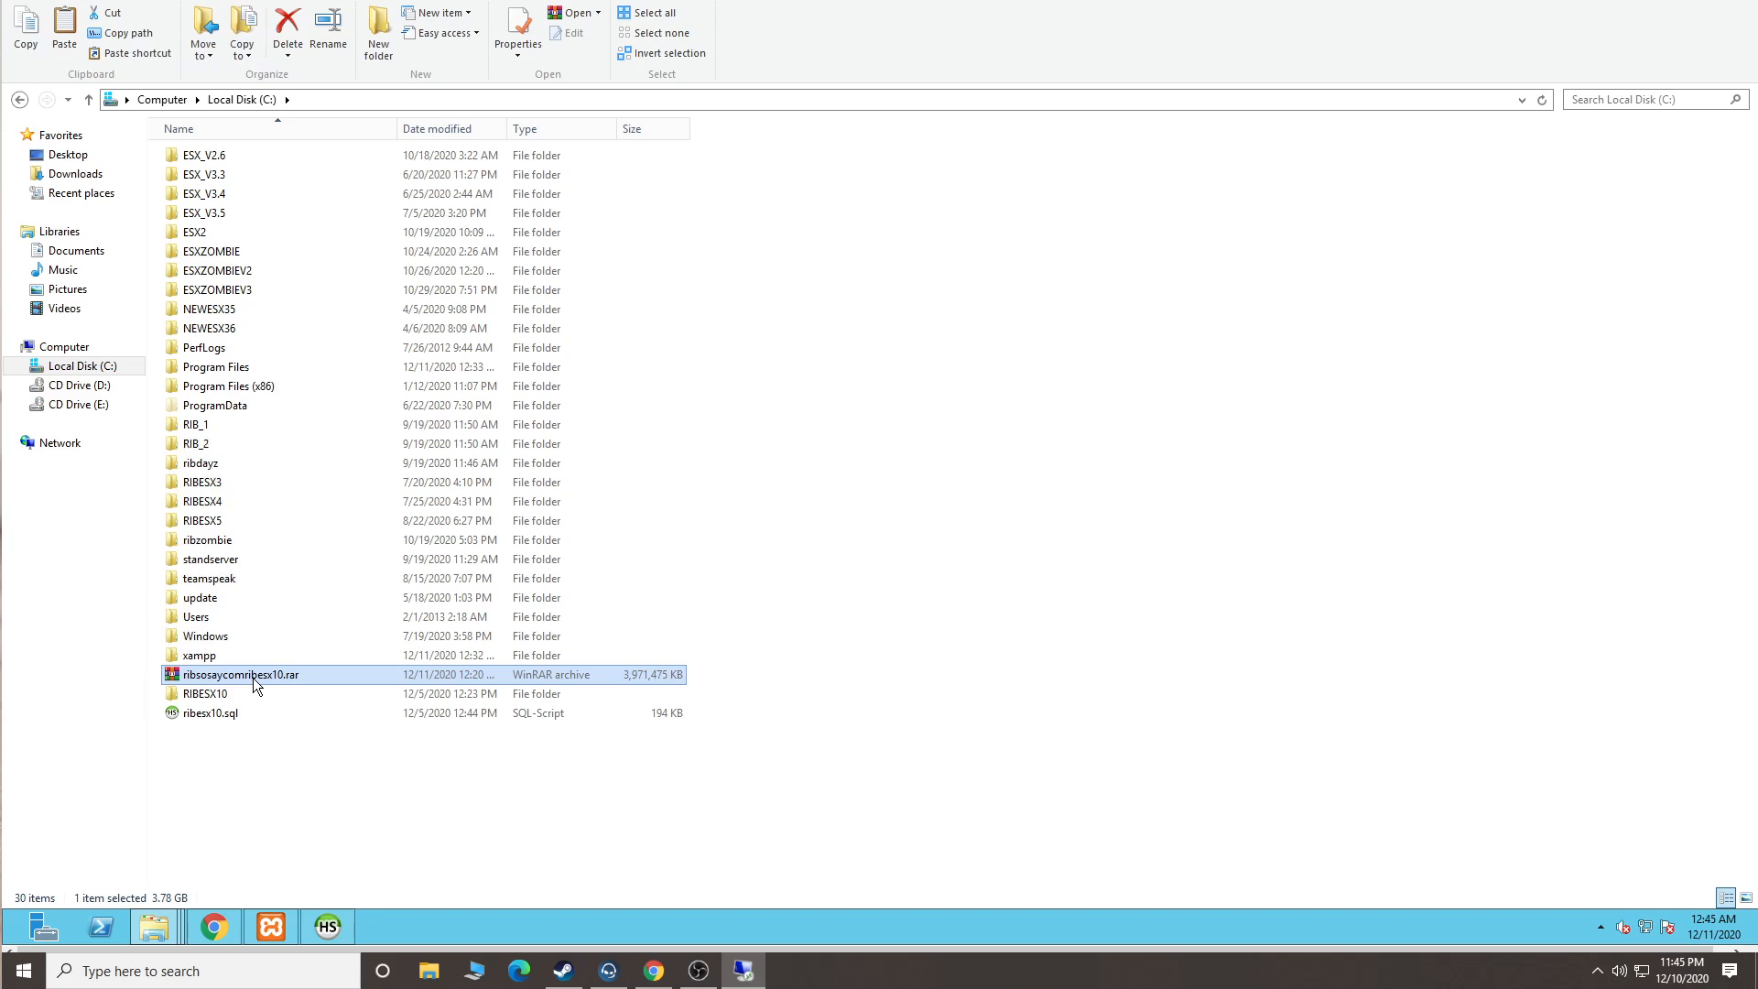
# Permanently delete ribsosaycomribesx10.rar from Local Disk (C:), keeping RIBESX10 and ribesx10.sql, and close the folder windows.
pyautogui.press('Delete')
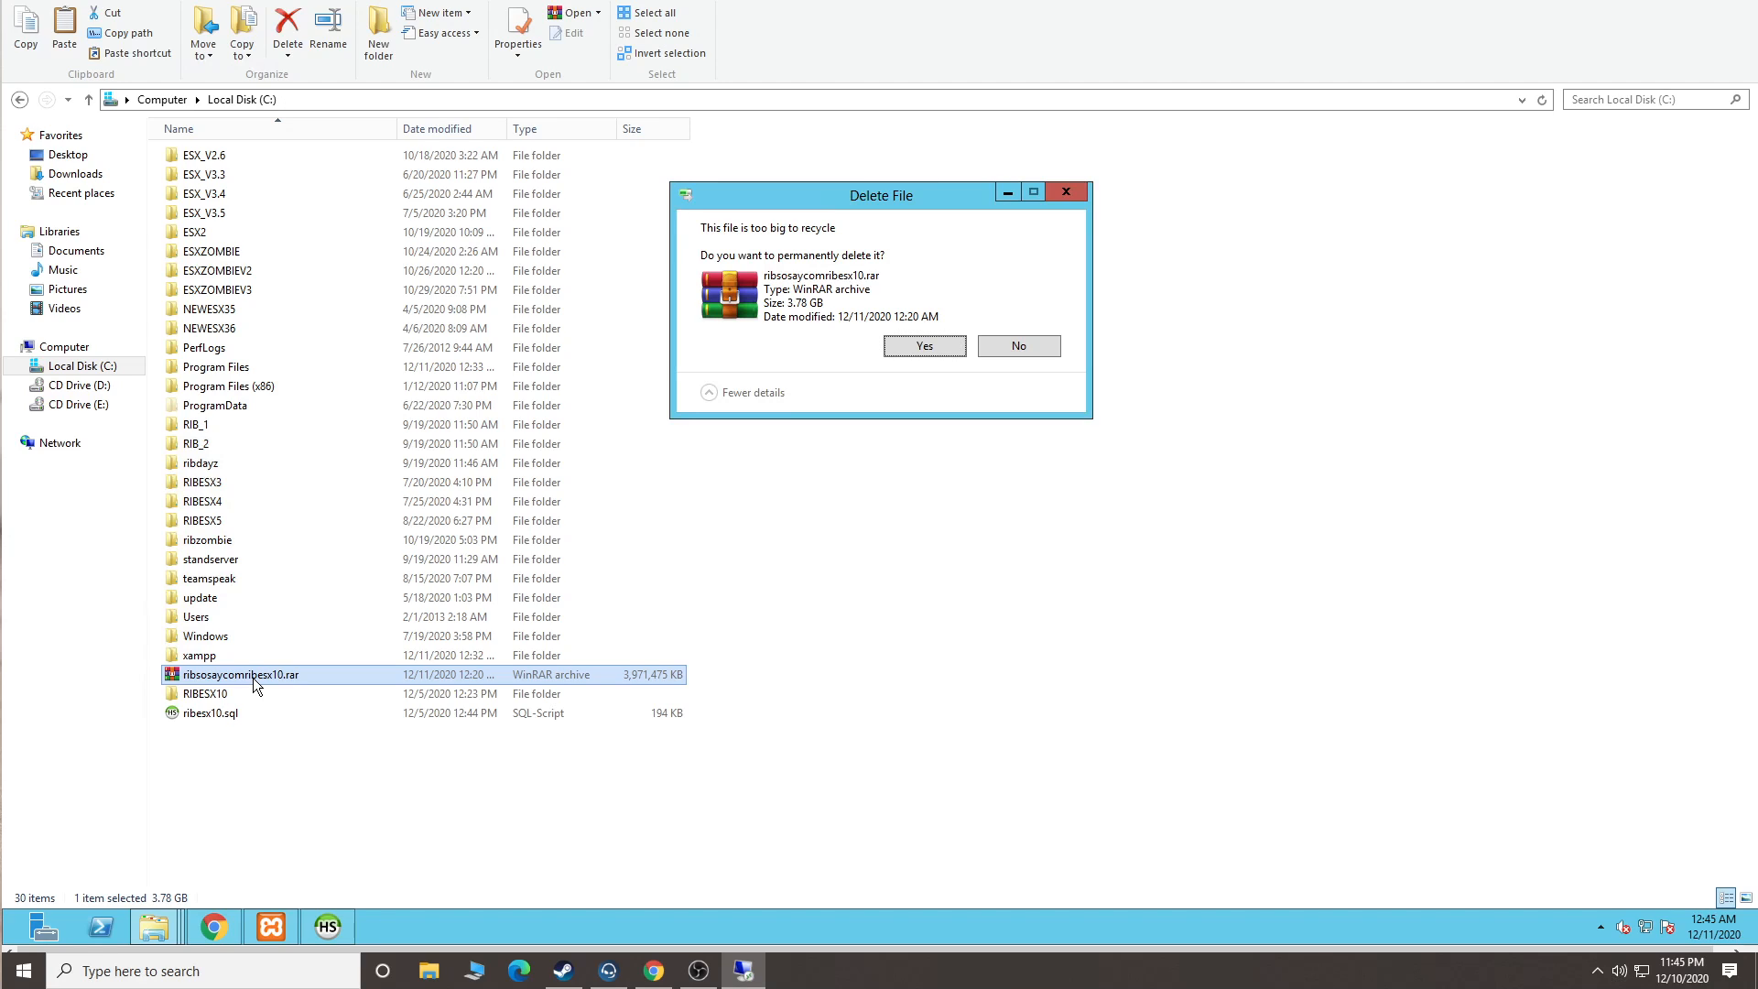
pyautogui.click(943, 349)
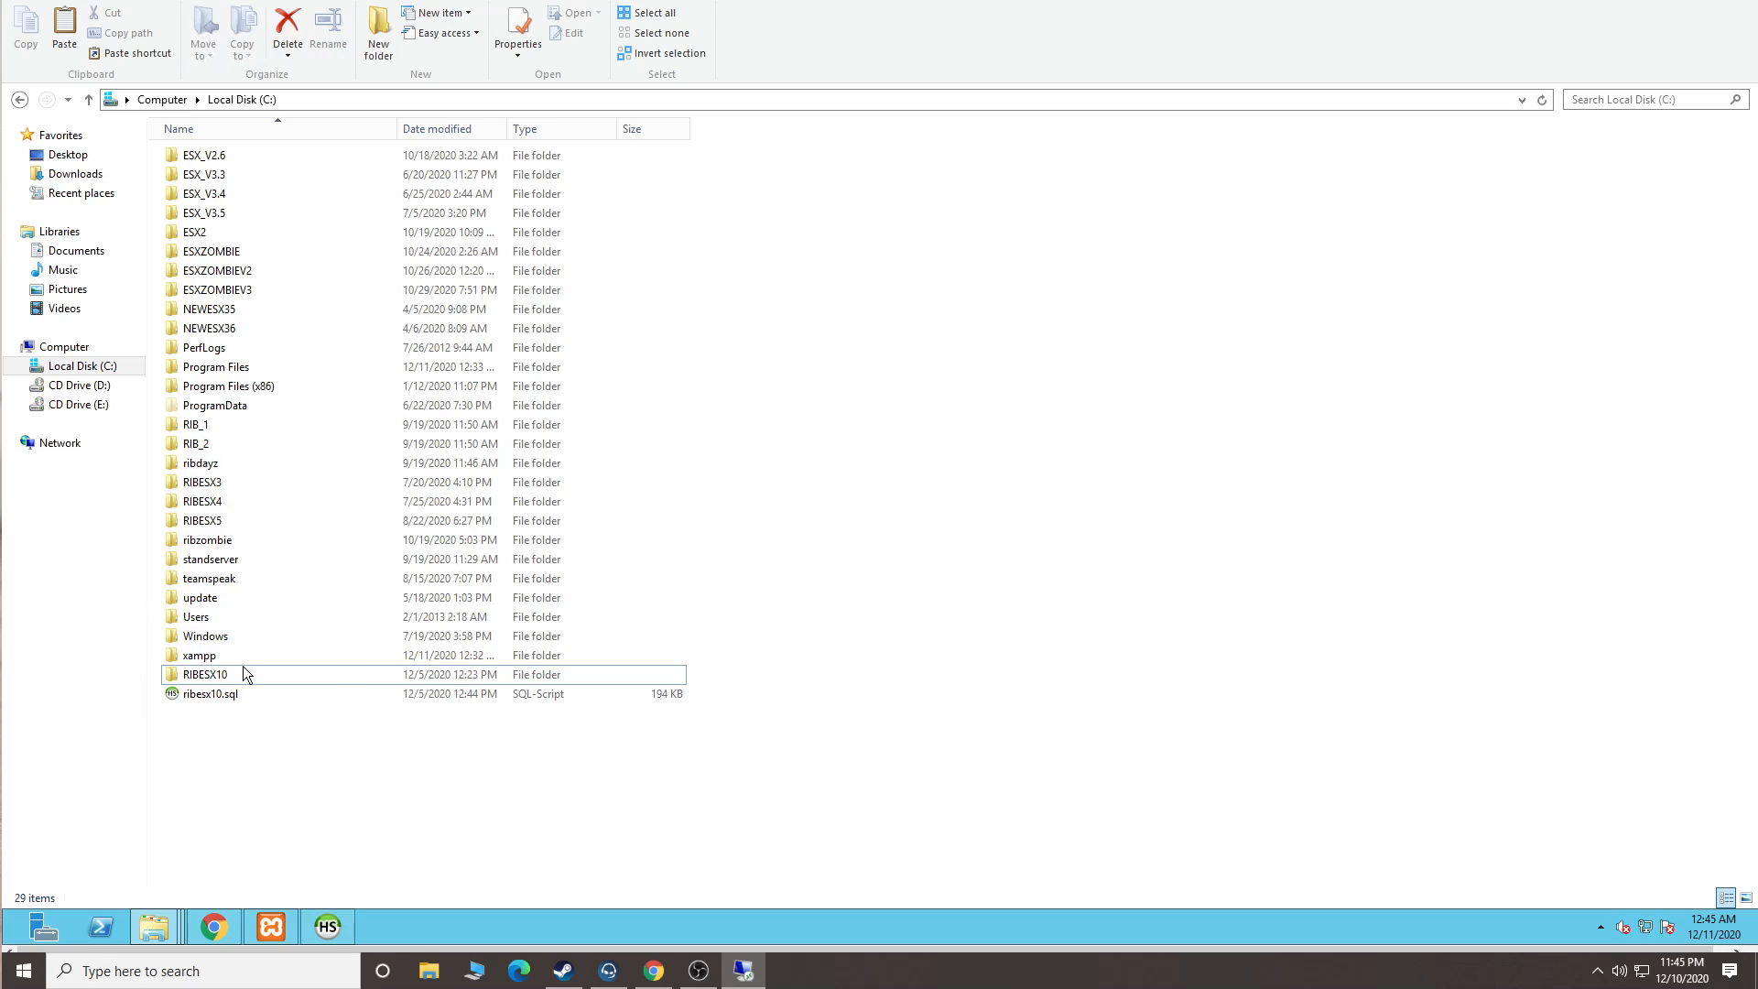
pyautogui.click(228, 677)
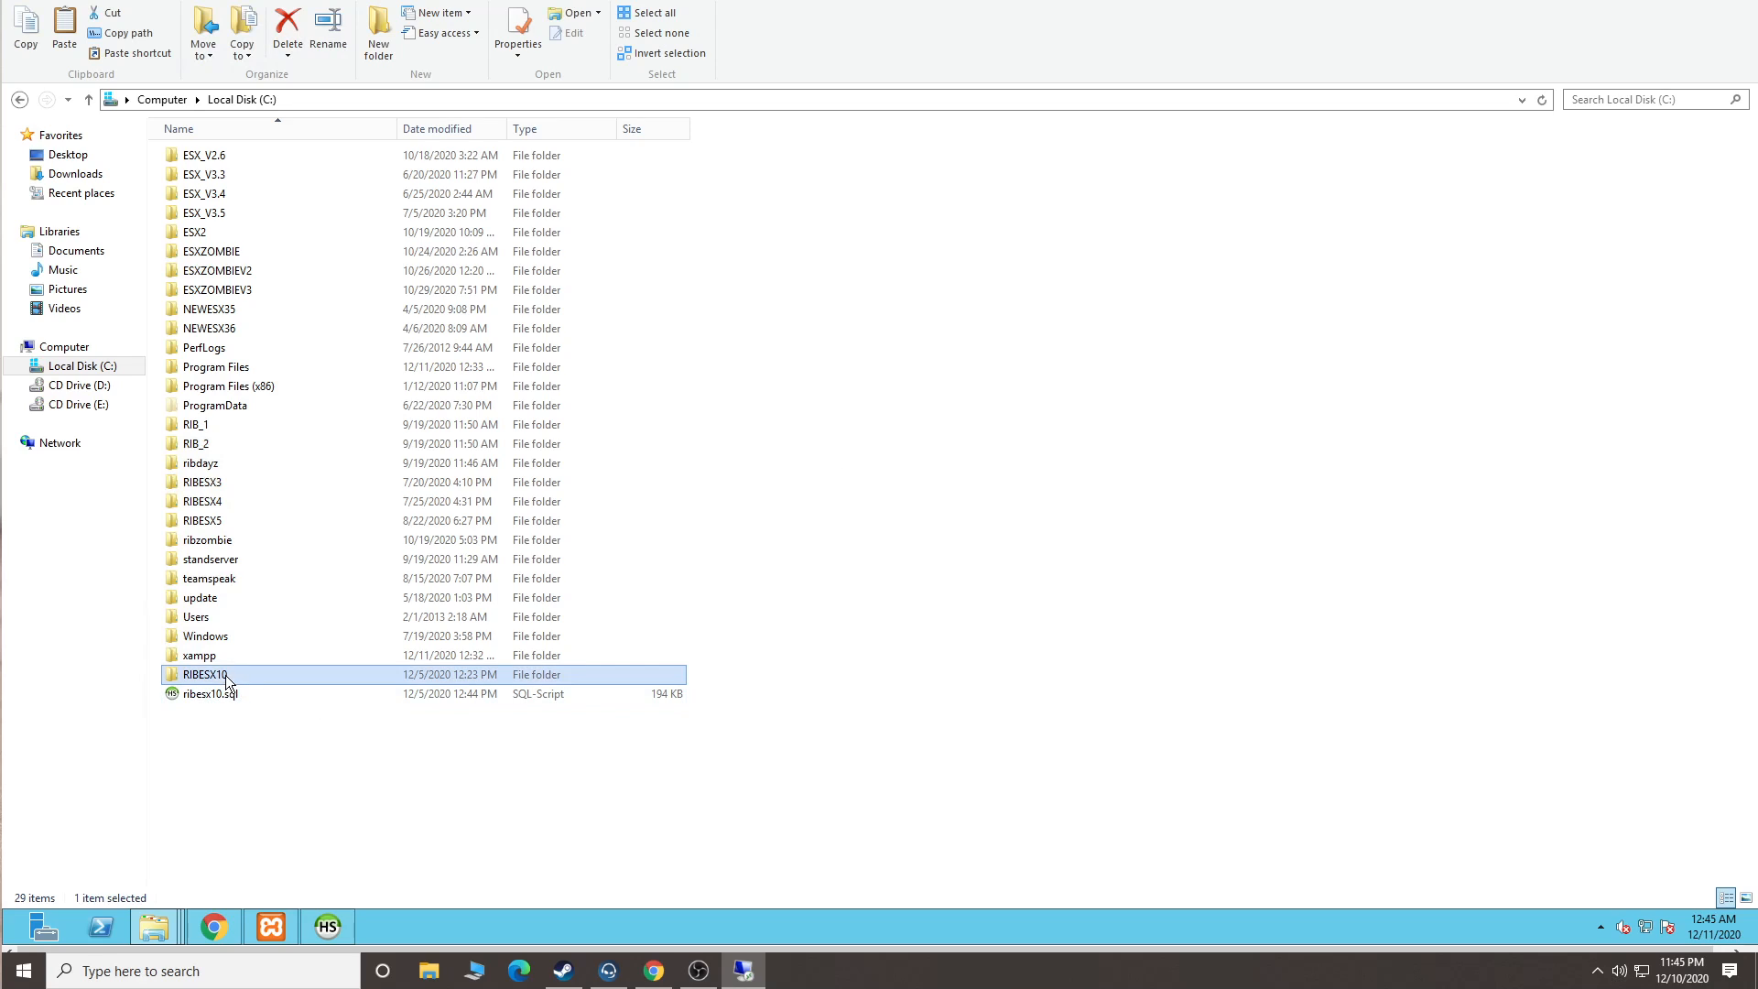
pyautogui.click(207, 695)
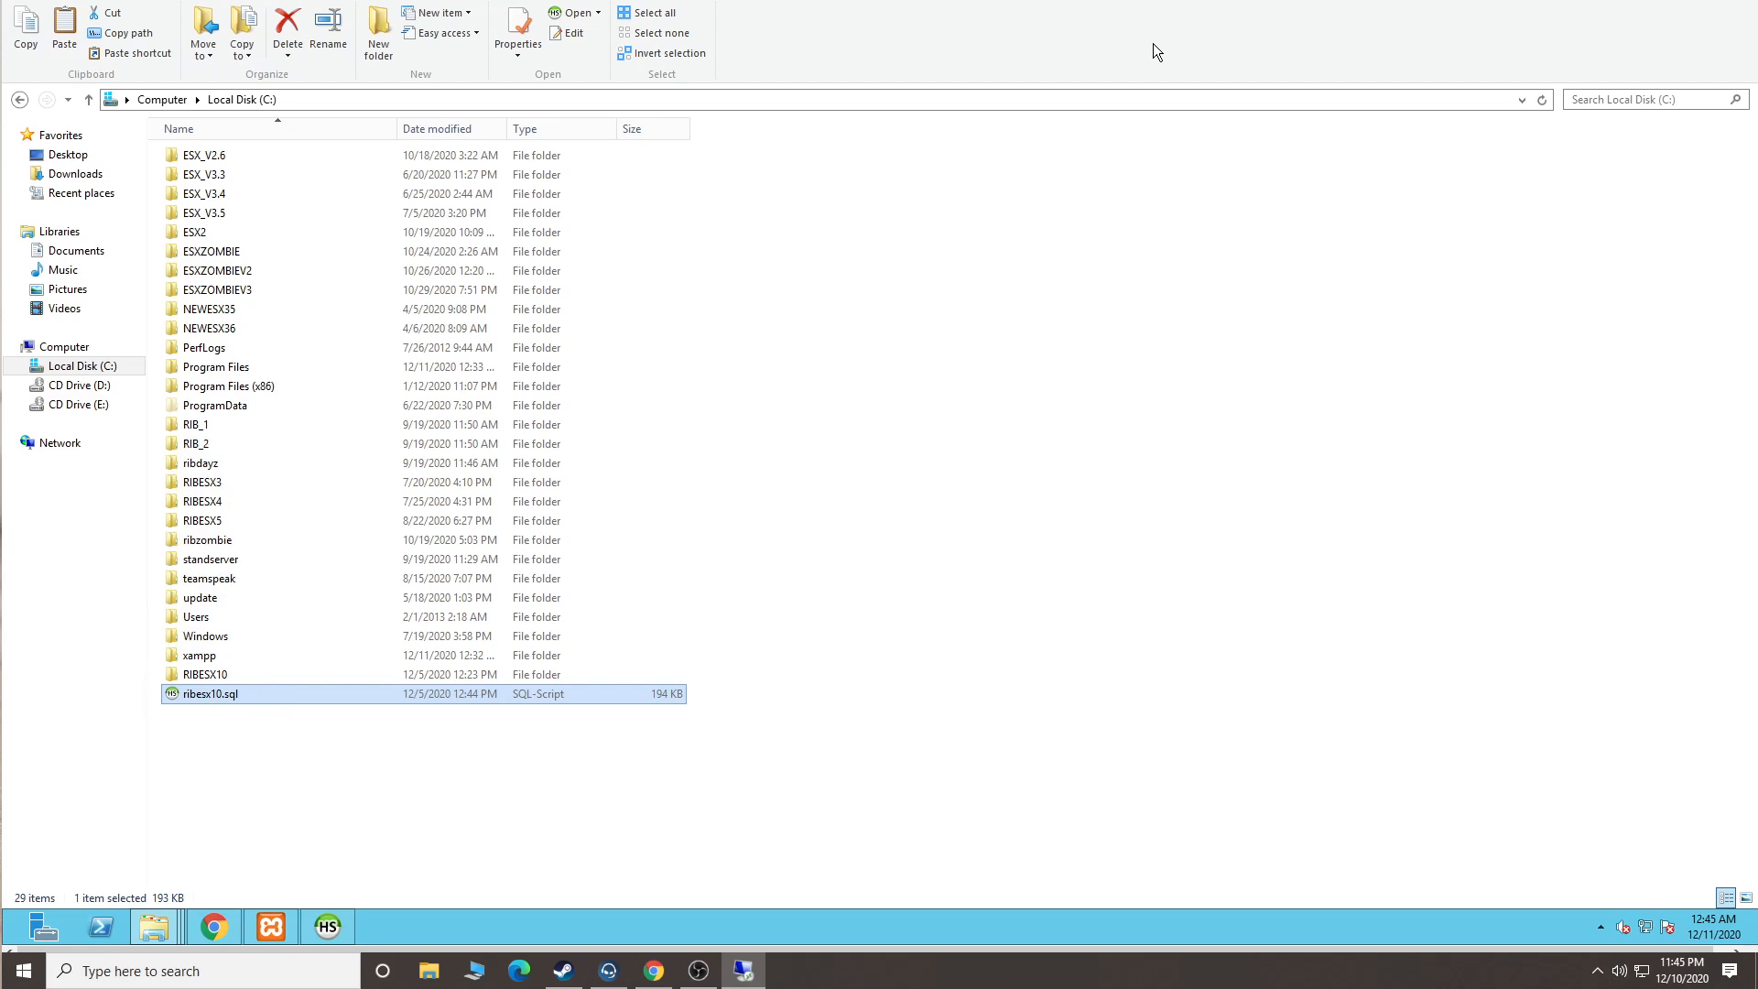
pyautogui.rightClick(163, 927)
pyautogui.click(174, 879)
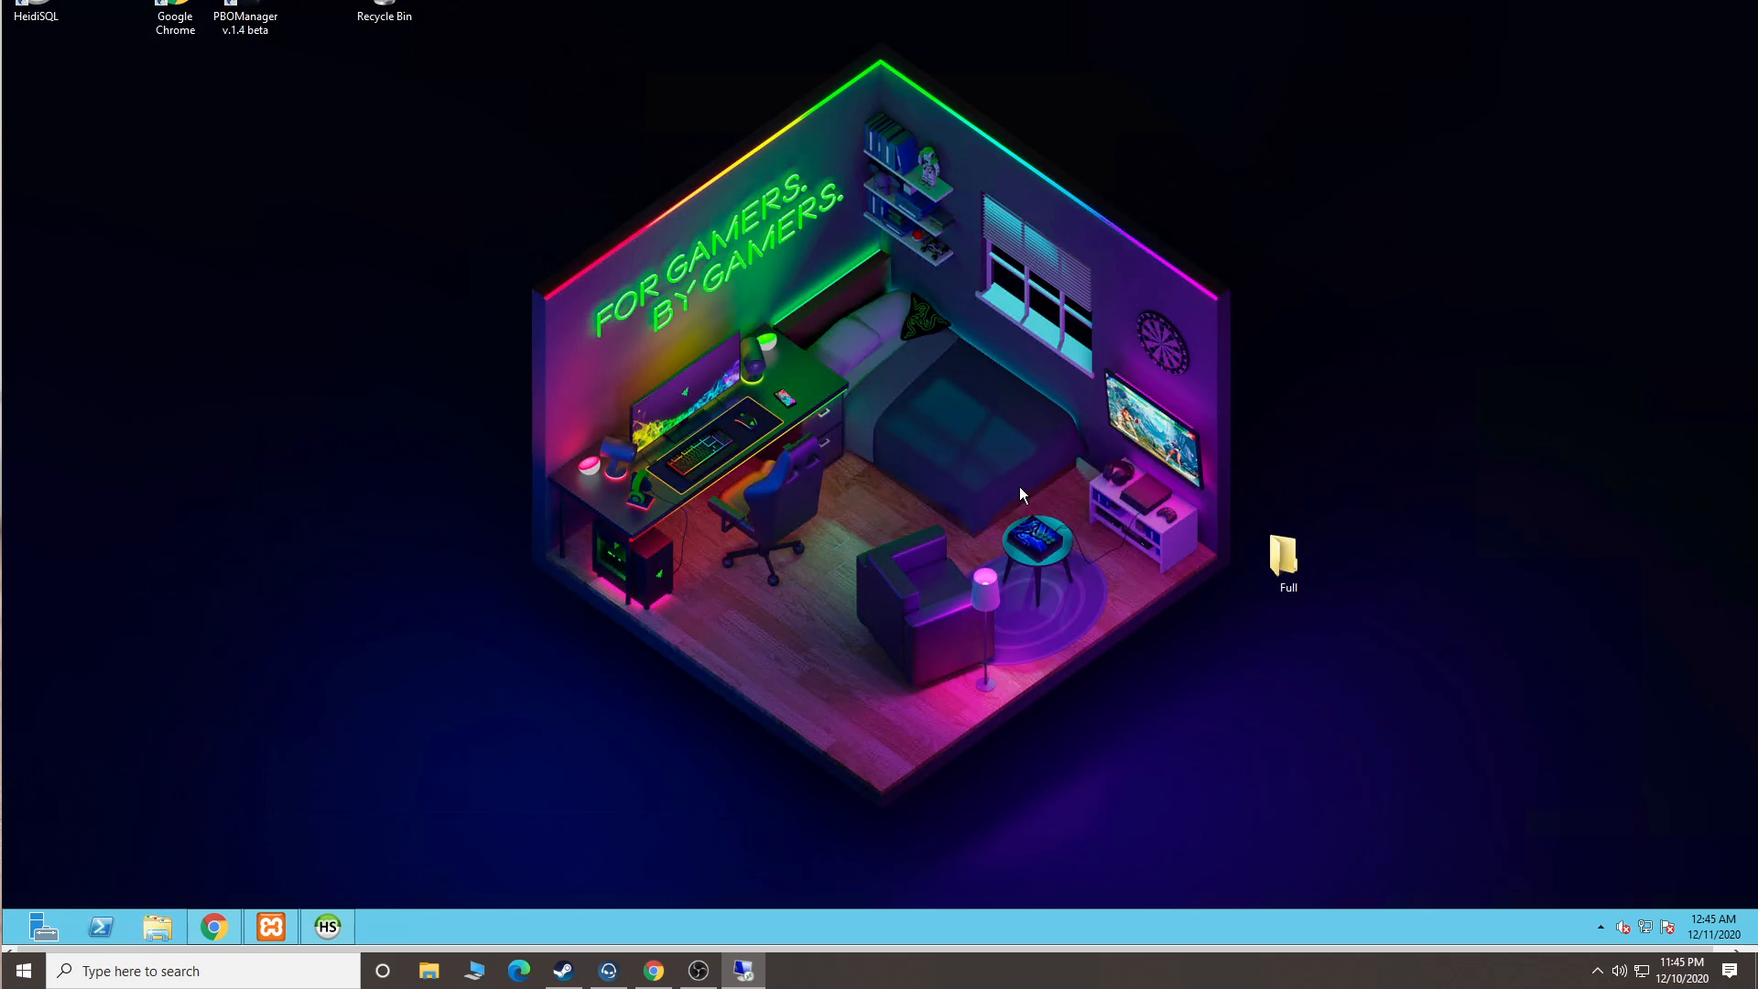
# Launch HeidiSQL from the remote desktop, open the Unnamed session and select the essentialmode database.
pyautogui.click(745, 976)
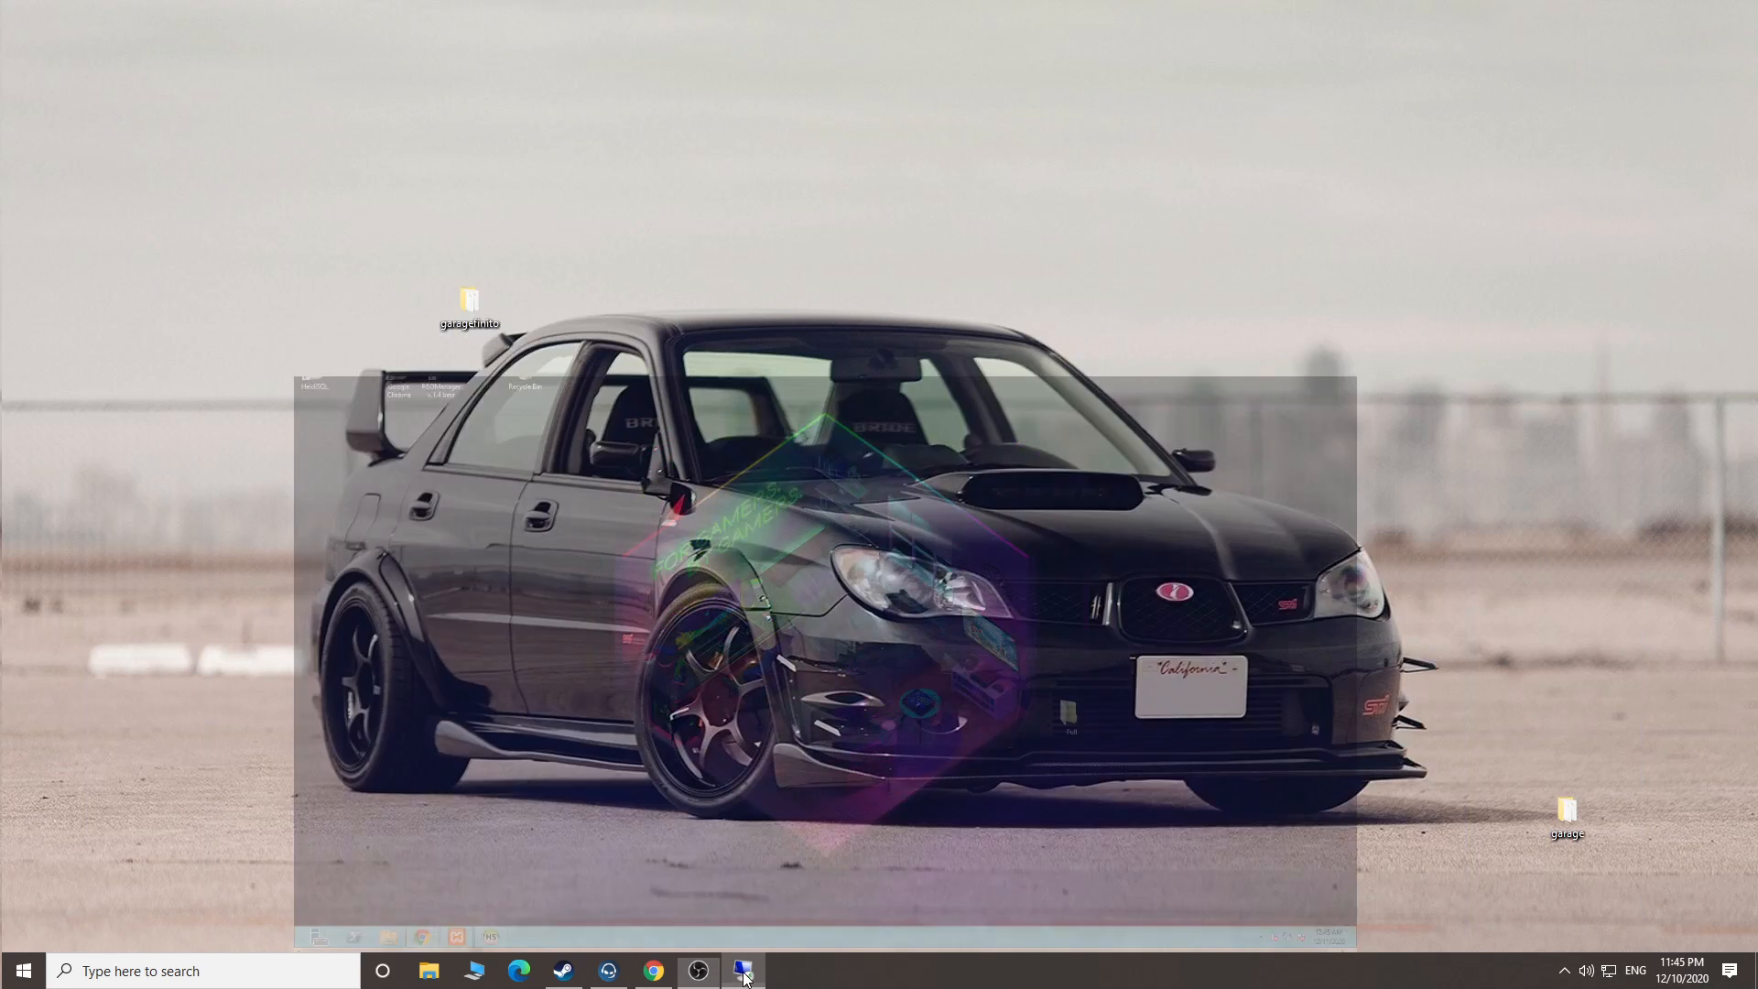
pyautogui.click(744, 976)
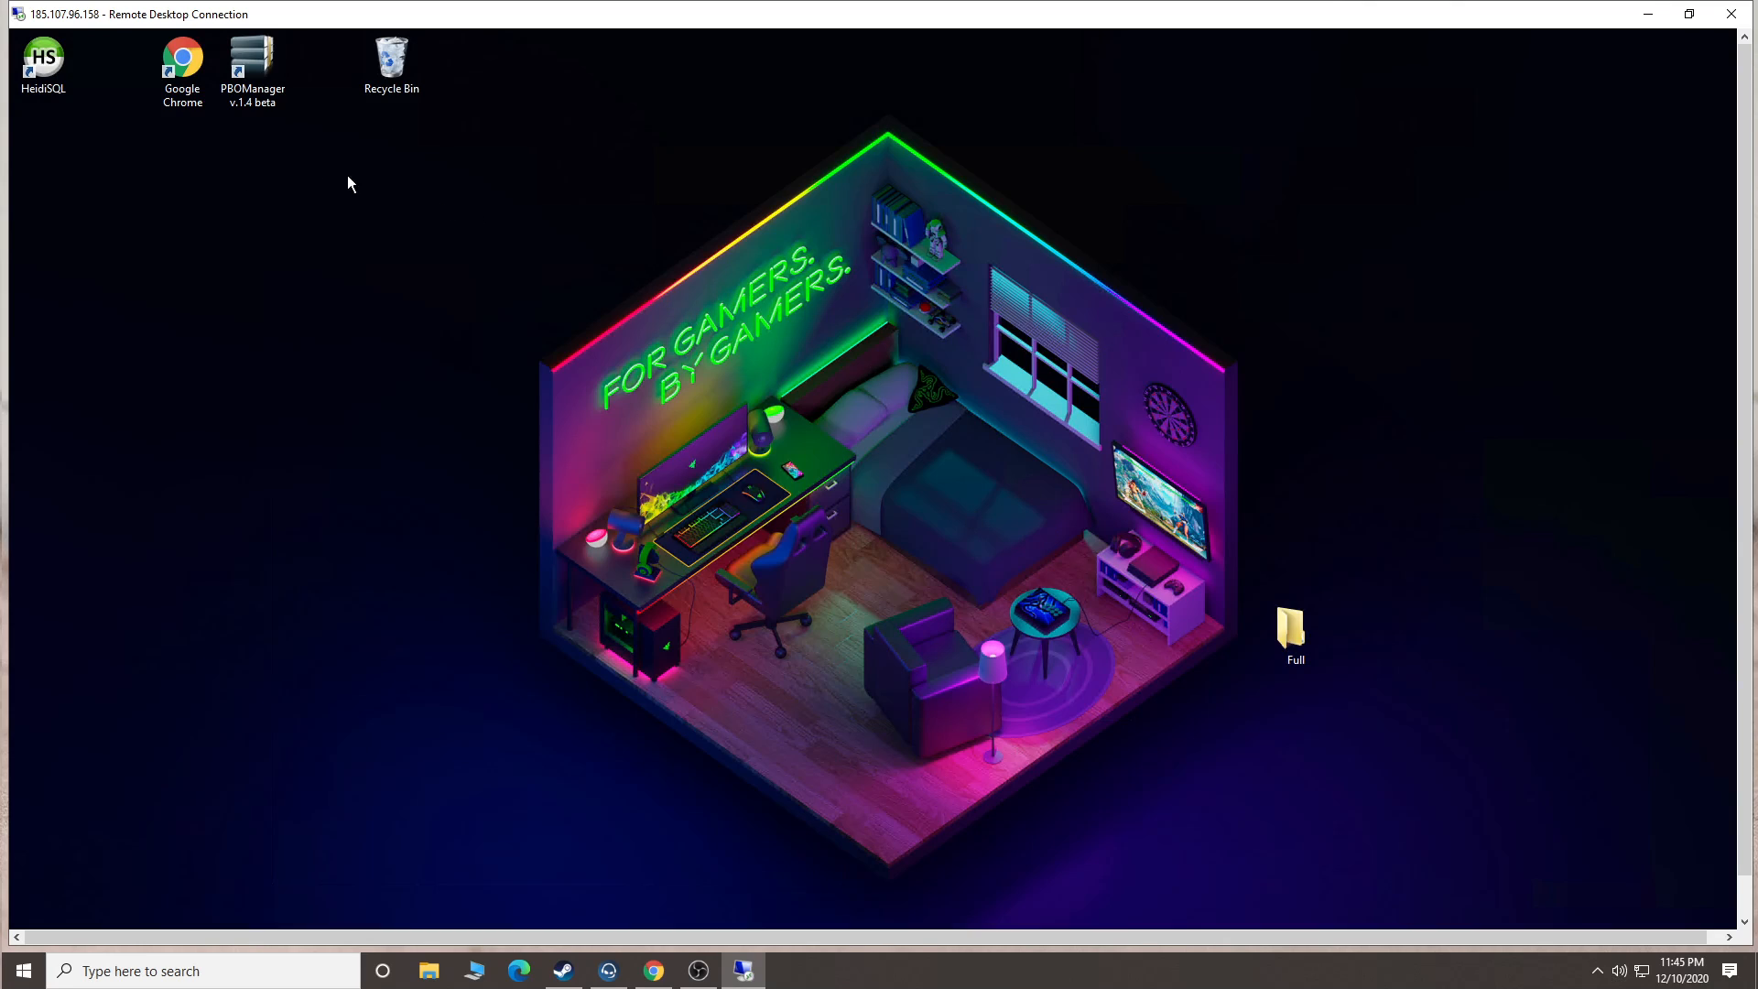
pyautogui.doubleClick(57, 67)
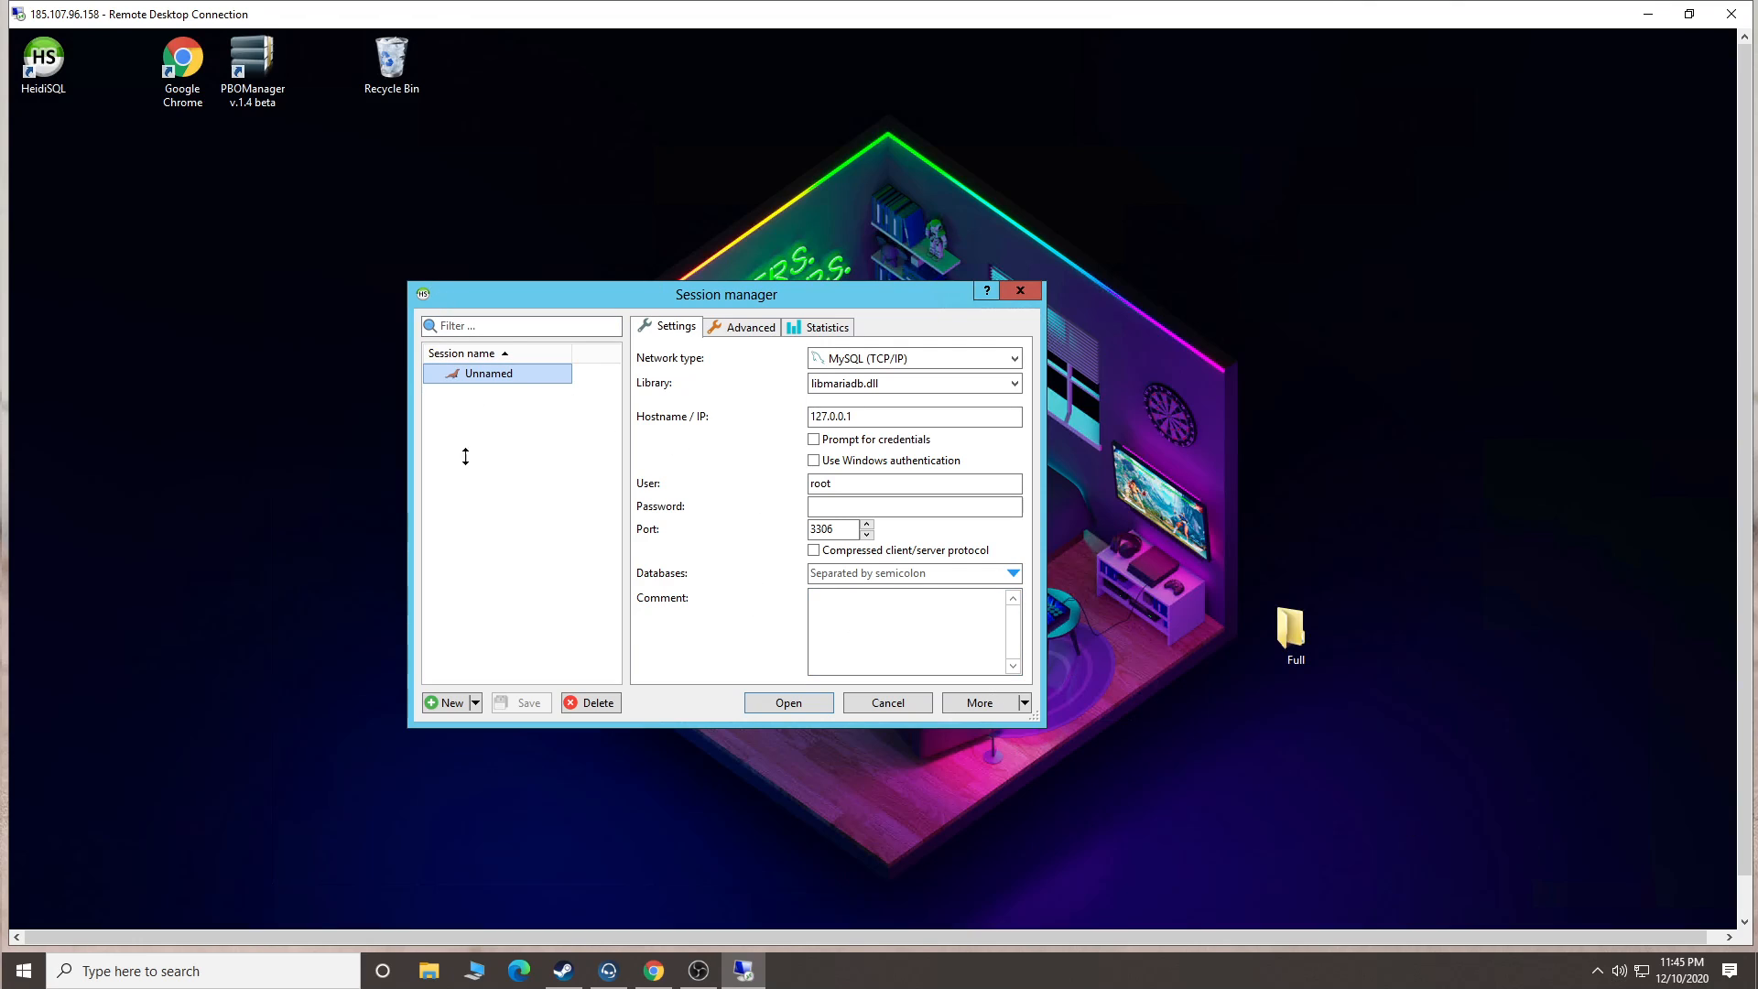
pyautogui.click(790, 703)
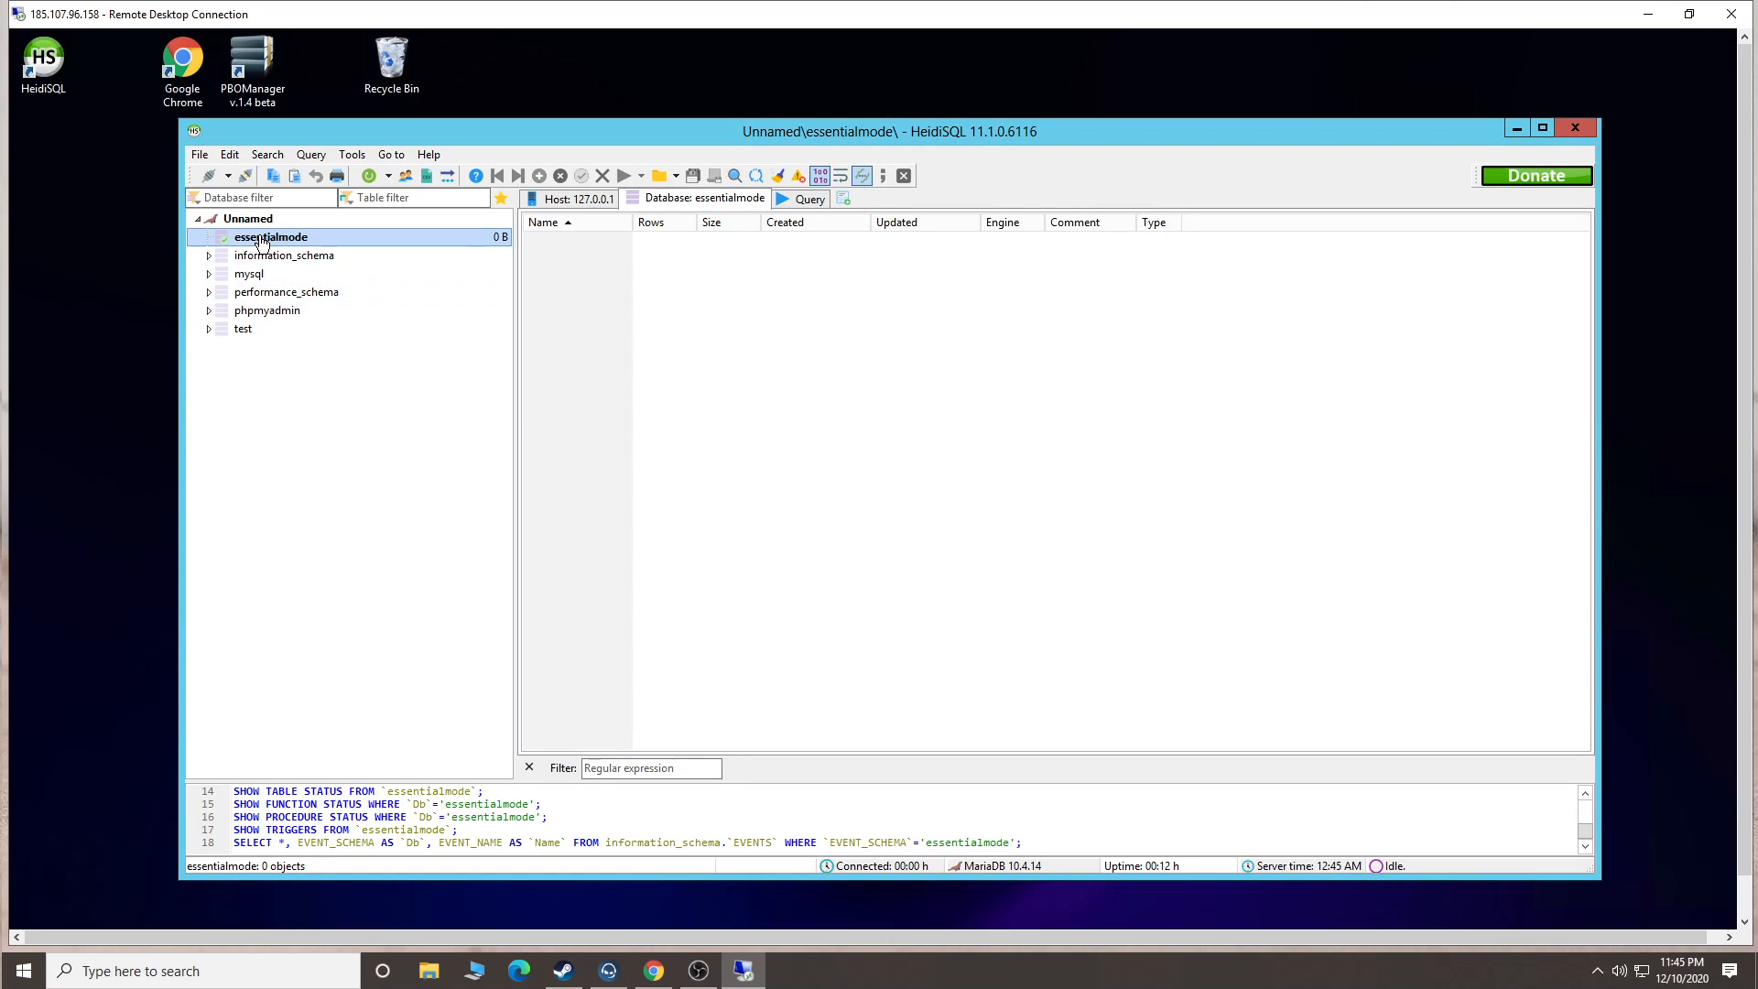
# Load ribesx10.sql from the root of Local Disk (C:) into a query tab and refresh the database tree.
pyautogui.click(201, 155)
pyautogui.click(273, 277)
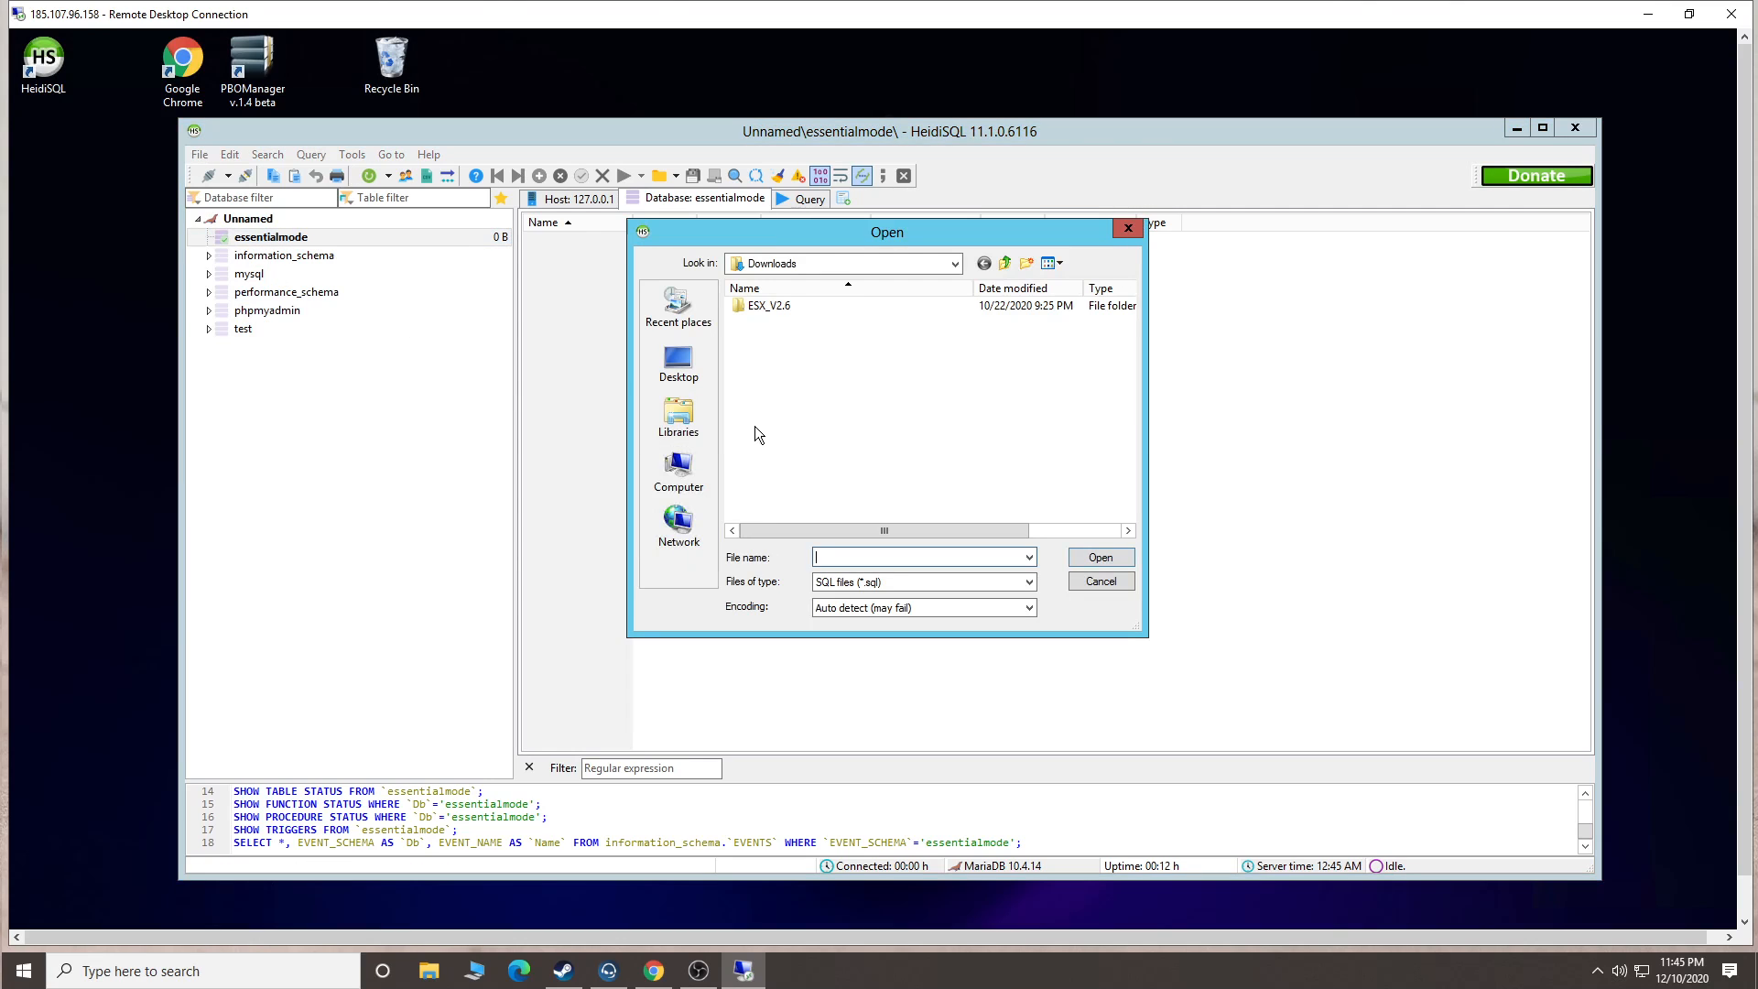
pyautogui.click(696, 497)
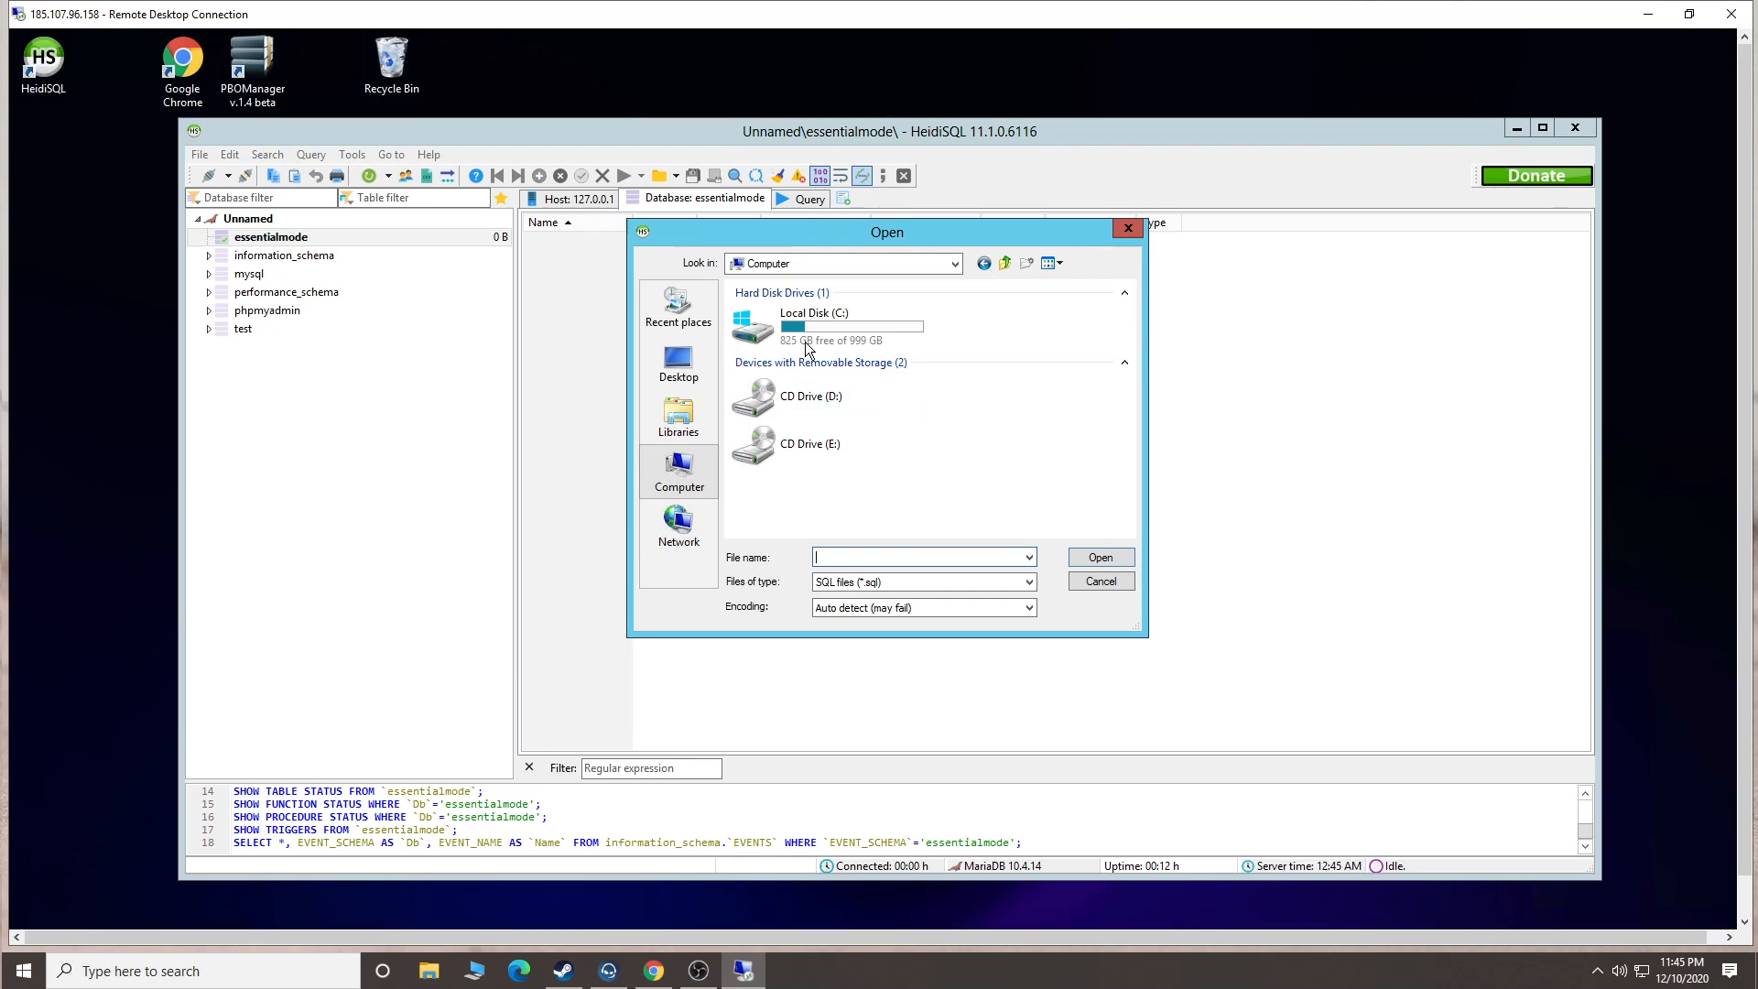
pyautogui.doubleClick(806, 337)
pyautogui.scroll(-1, 904, 462)
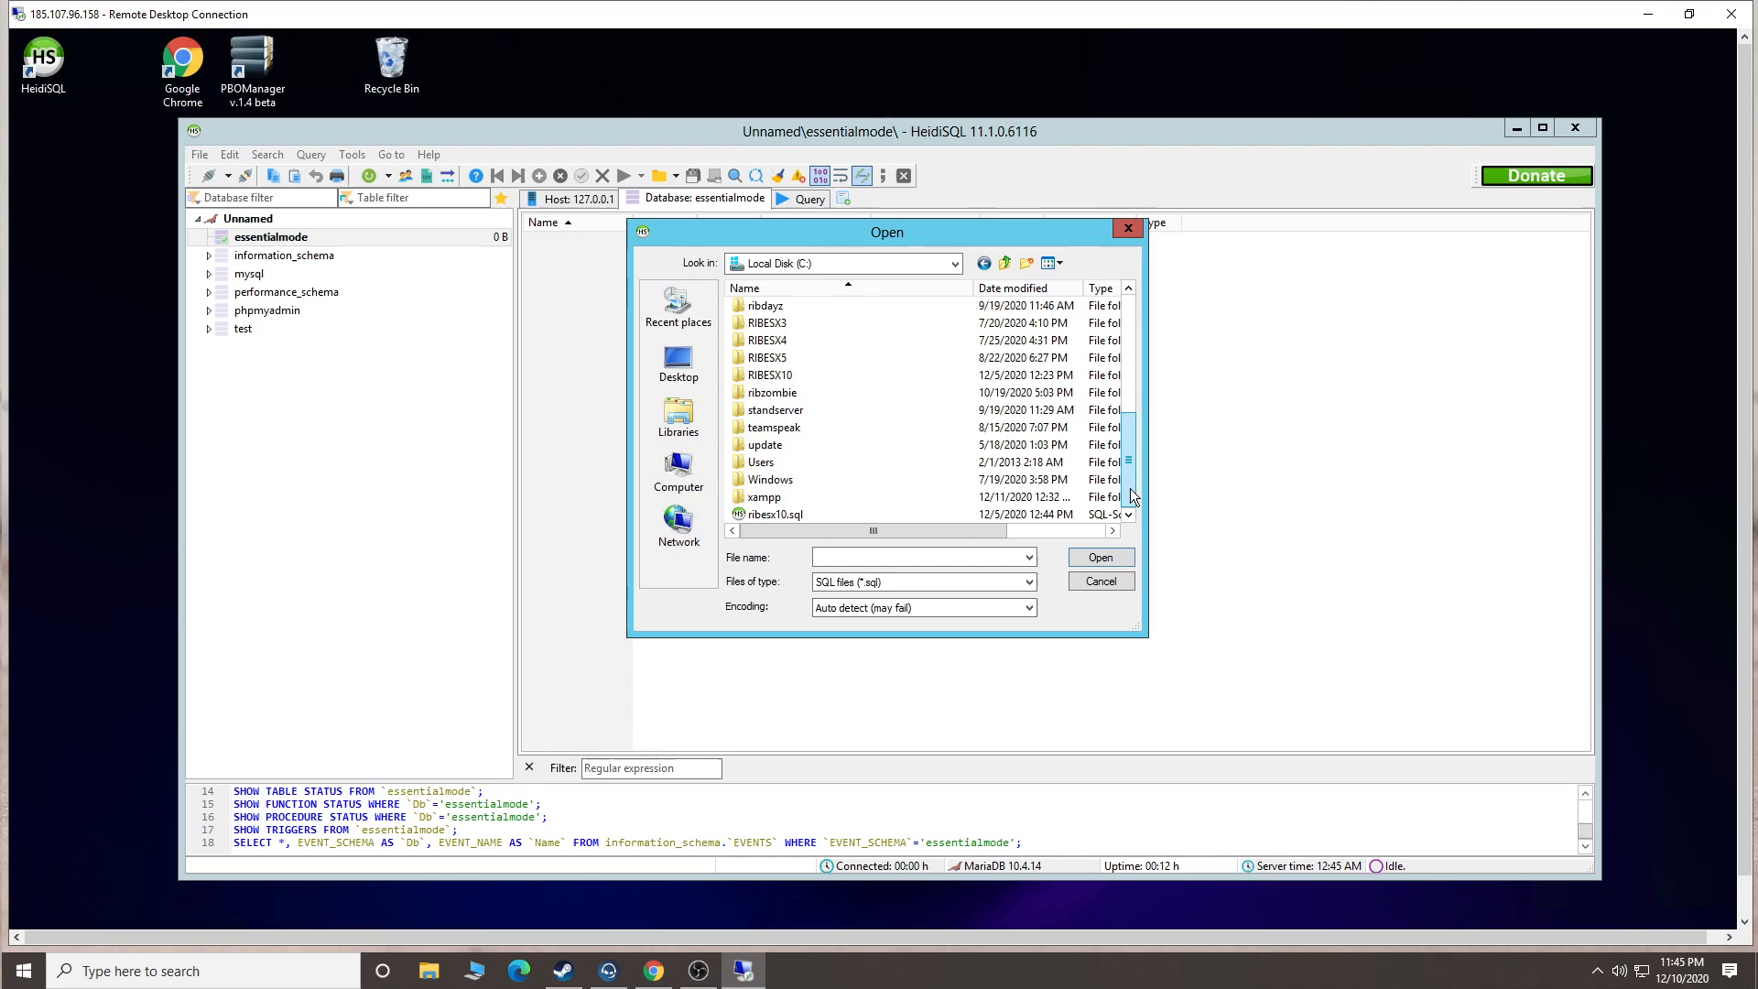
pyautogui.click(769, 514)
pyautogui.click(1108, 558)
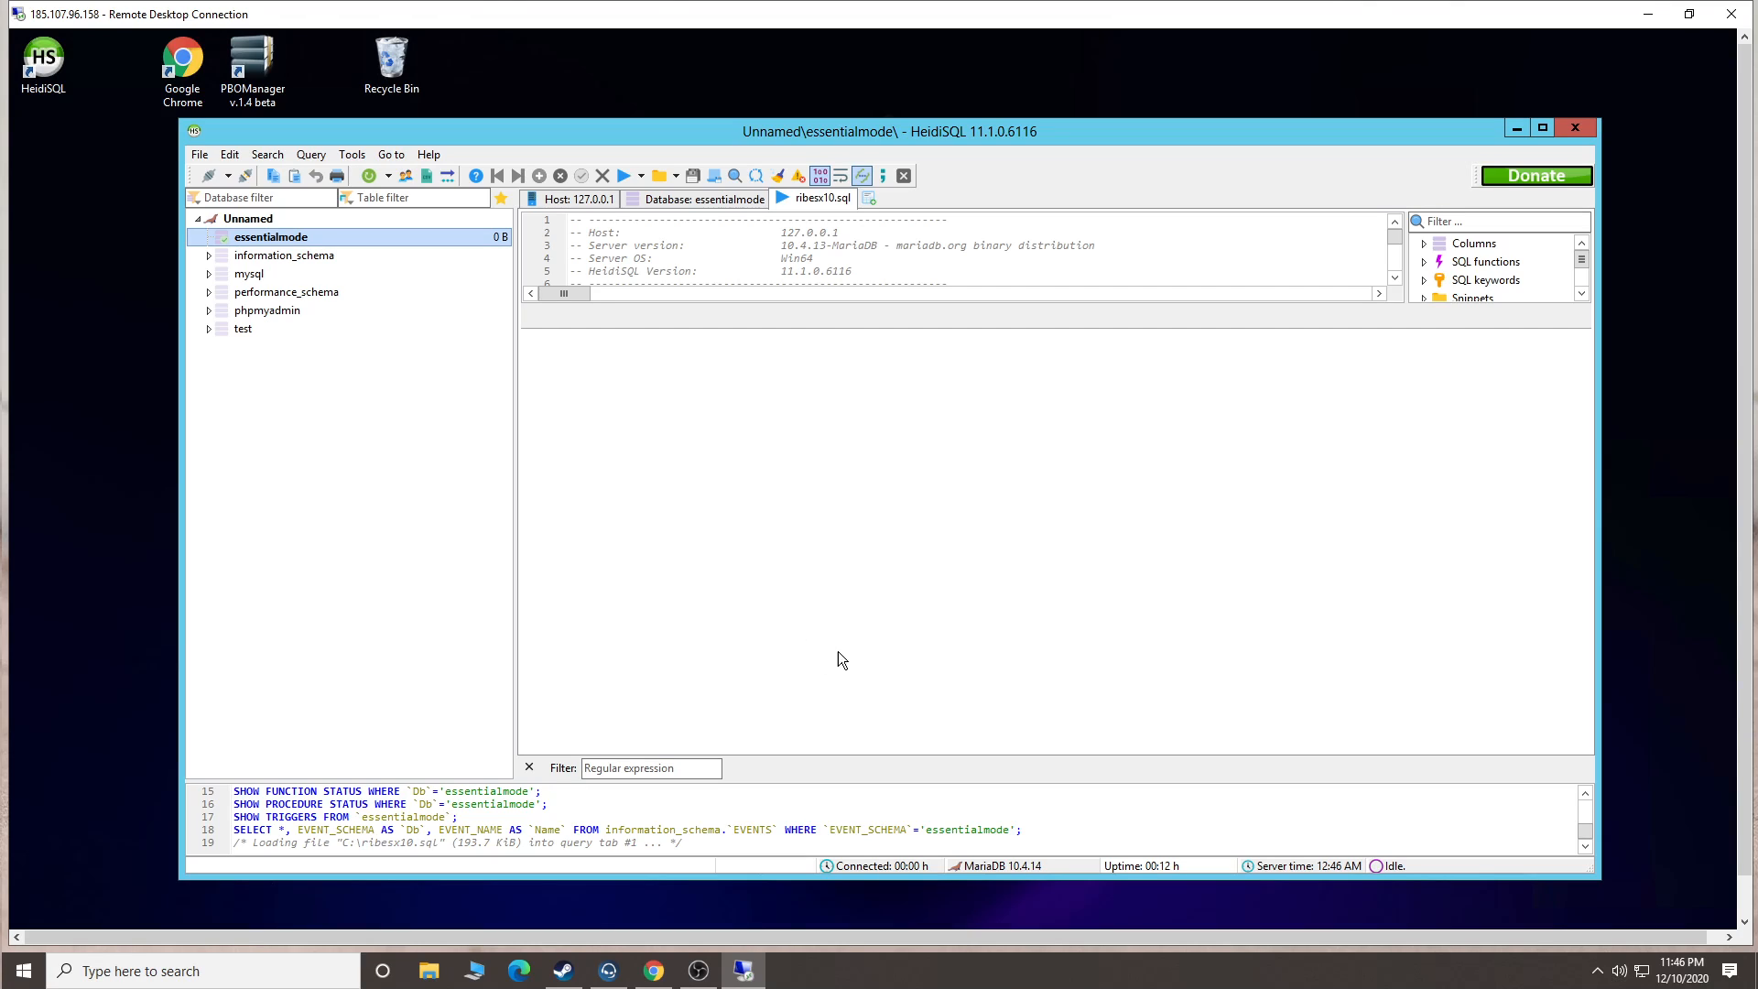
pyautogui.rightClick(347, 607)
pyautogui.click(398, 904)
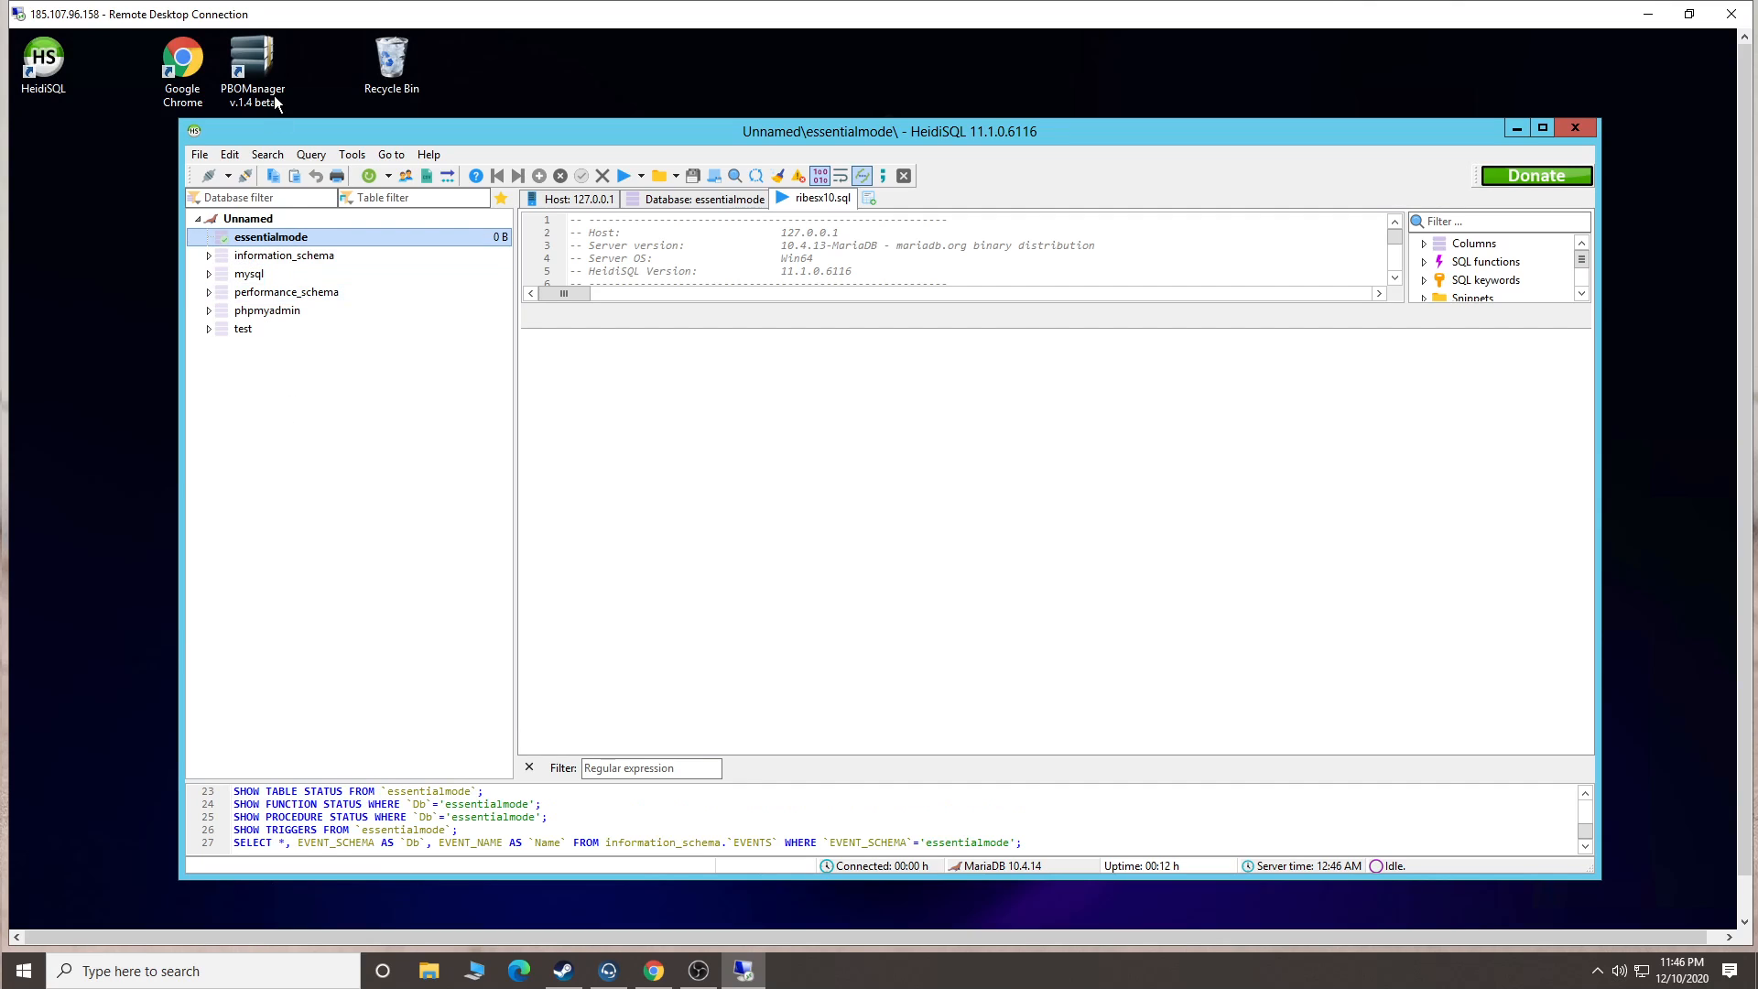
# Run the SQL file ribesx10.sql from Local Disk (C:) on the essentialmode database and refresh the database tree.
pyautogui.click(206, 155)
pyautogui.click(239, 279)
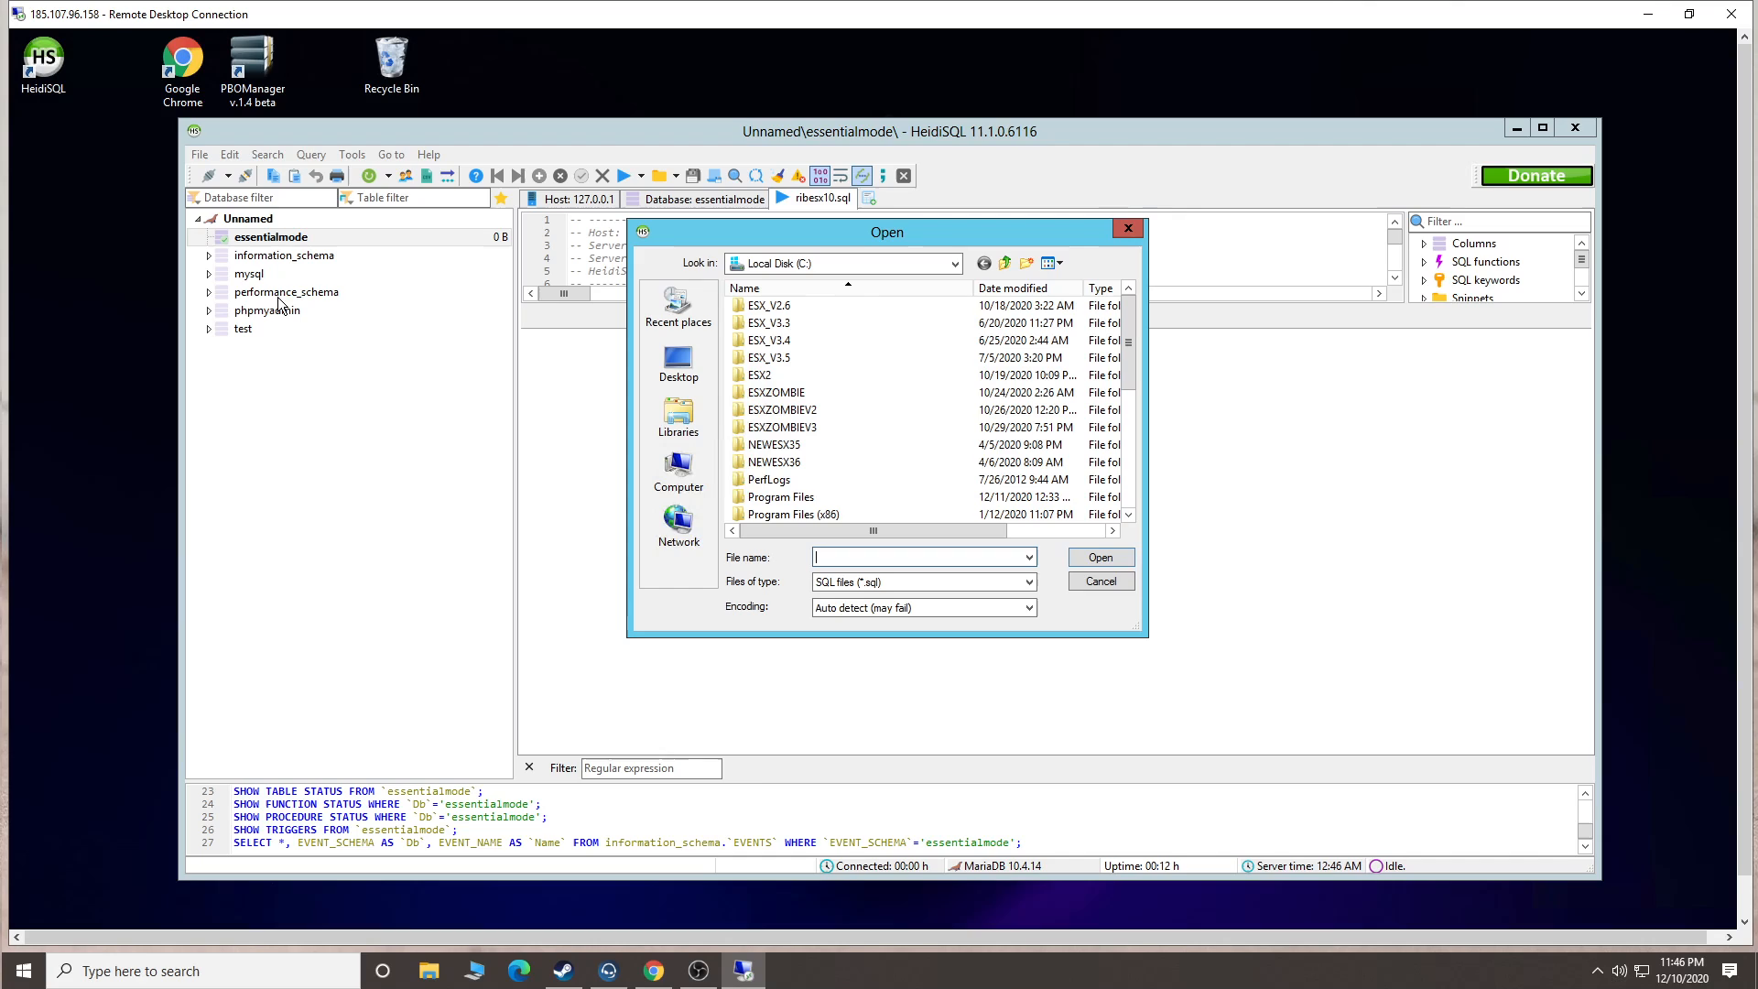
pyautogui.click(1132, 470)
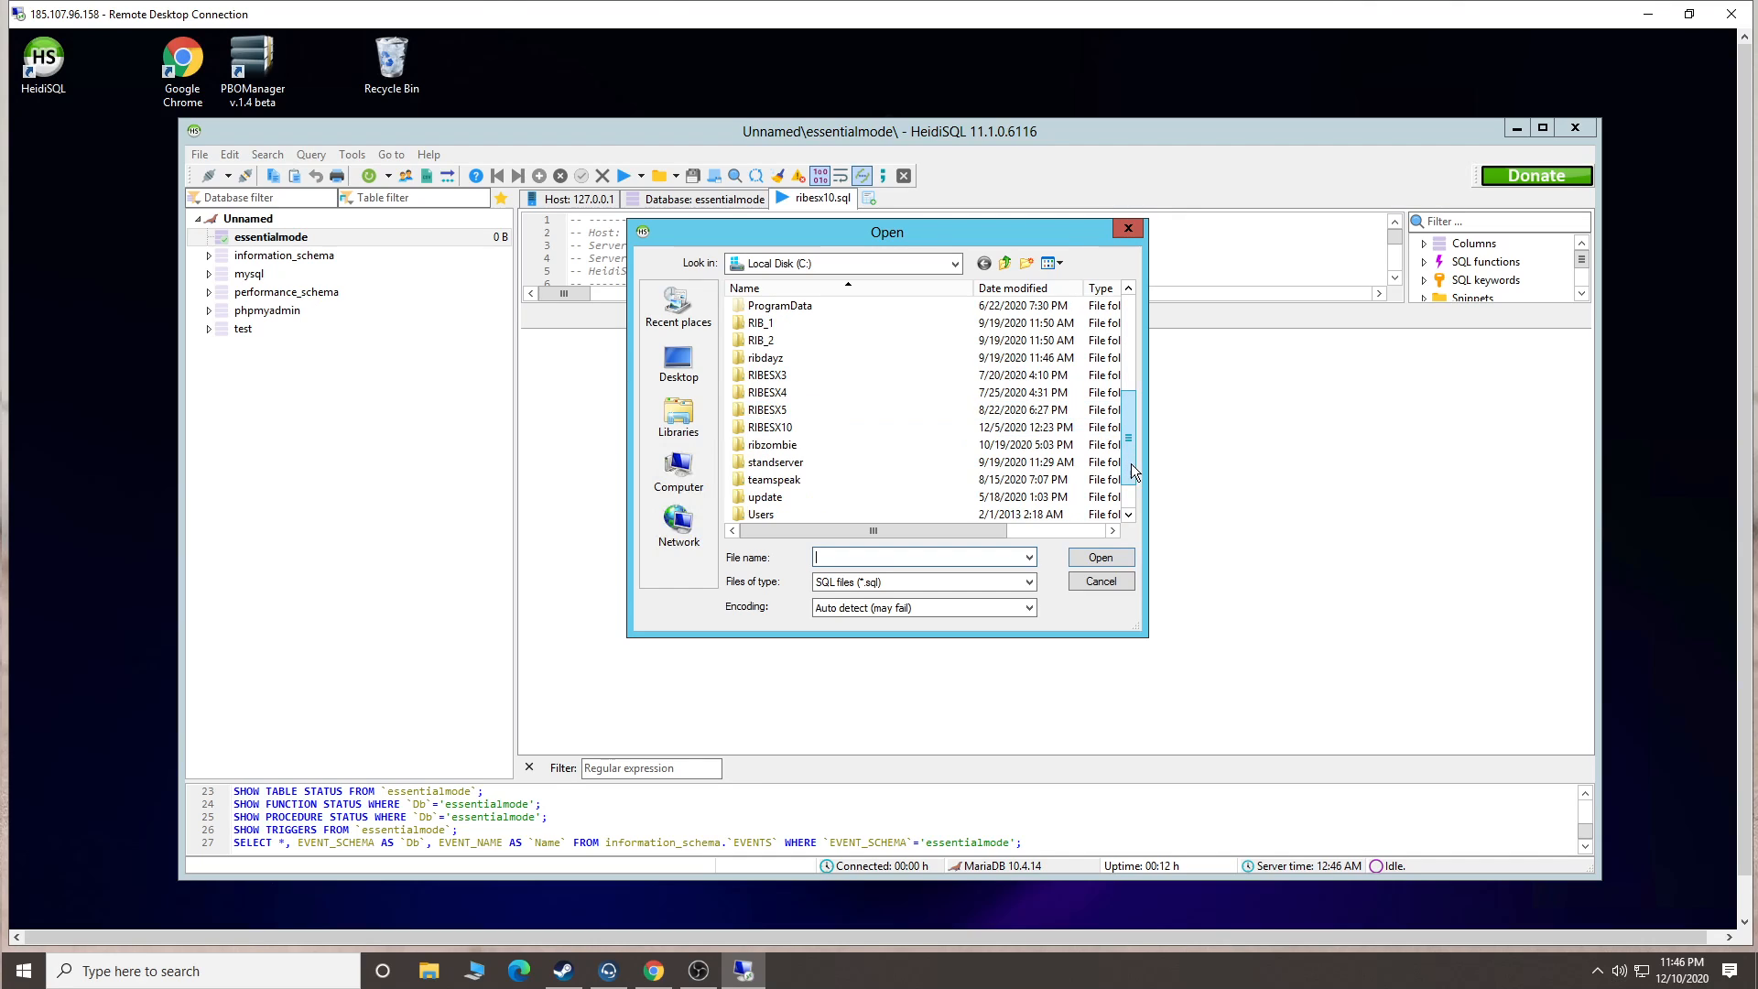
pyautogui.scroll(-1, 1130, 463)
pyautogui.click(809, 511)
pyautogui.click(1112, 555)
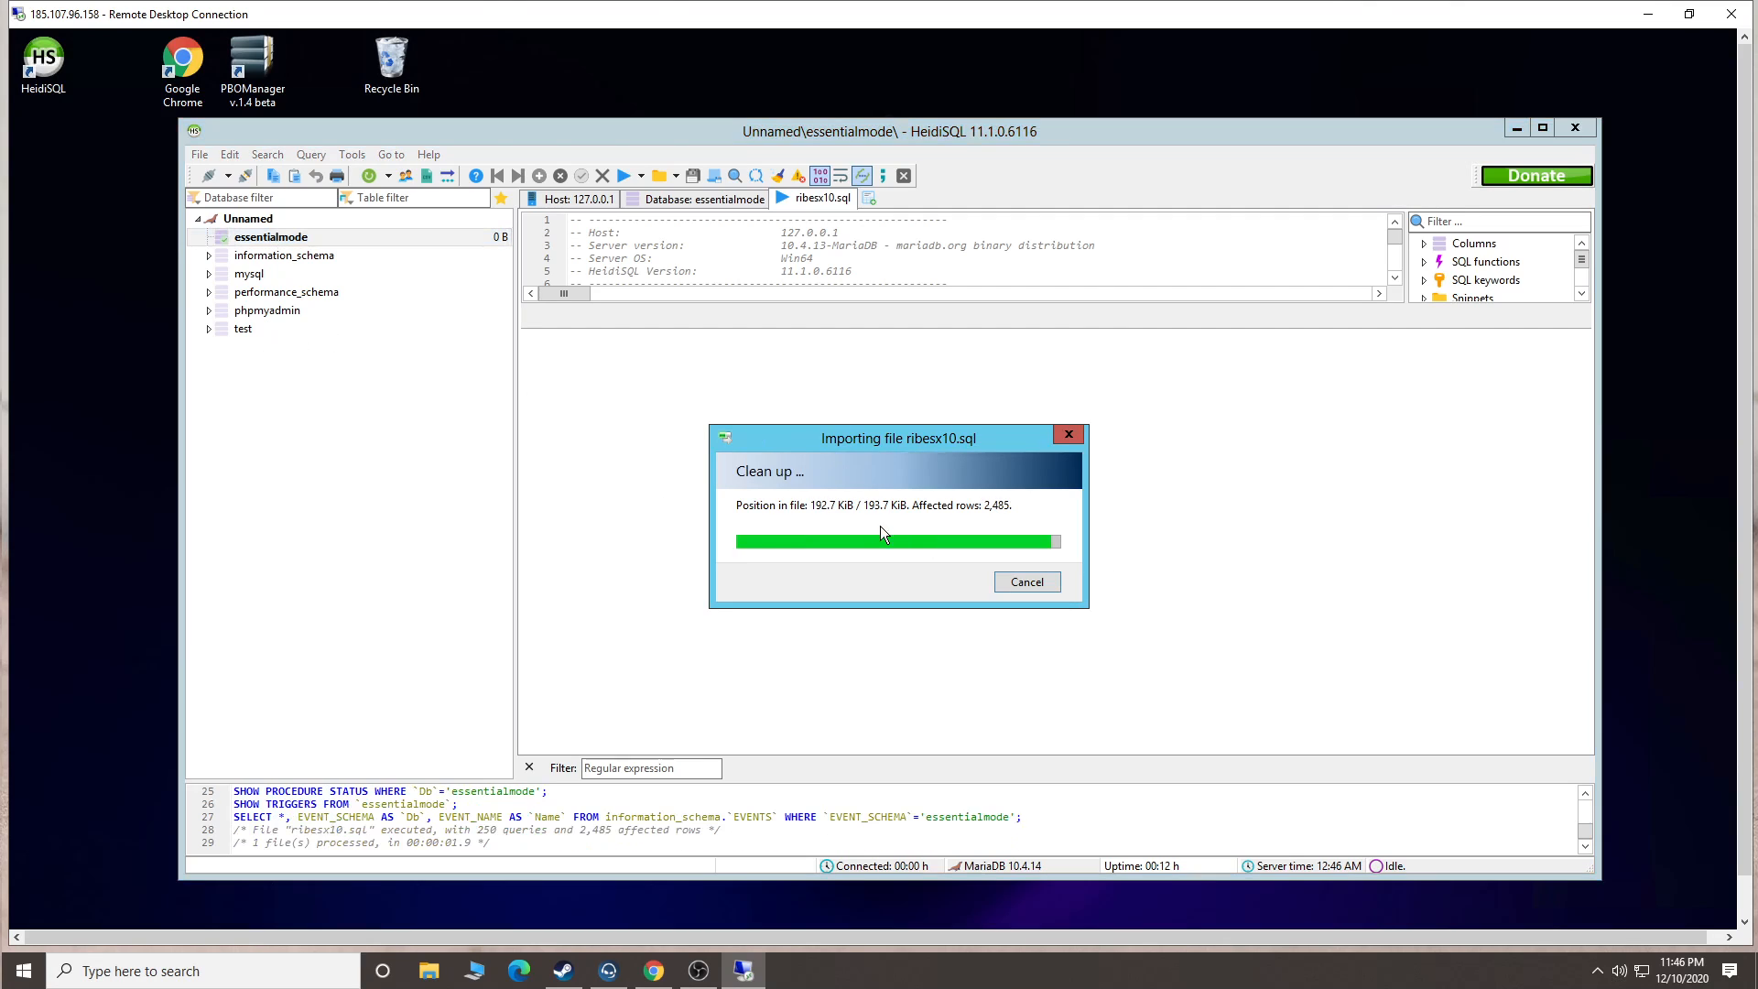
pyautogui.rightClick(368, 560)
pyautogui.click(437, 865)
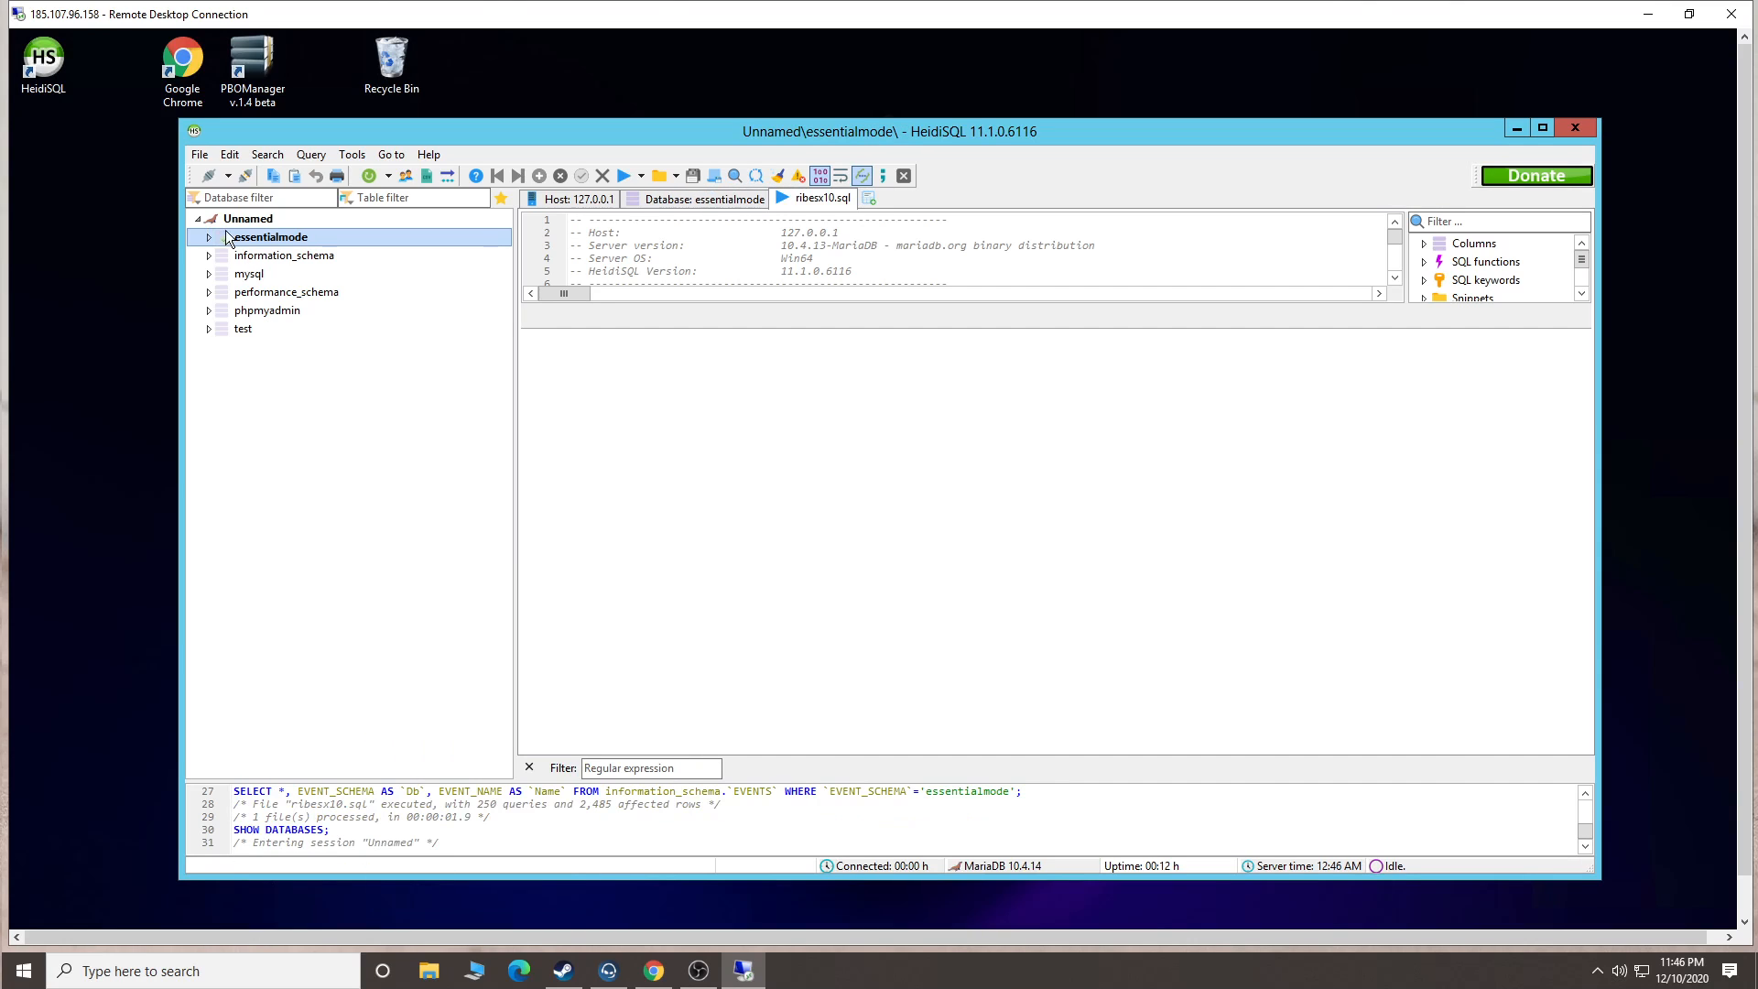
# Expand the essentialmode database, look through its tables and view the data rows of the users table.
pyautogui.click(209, 237)
pyautogui.scroll(-5, 381, 440)
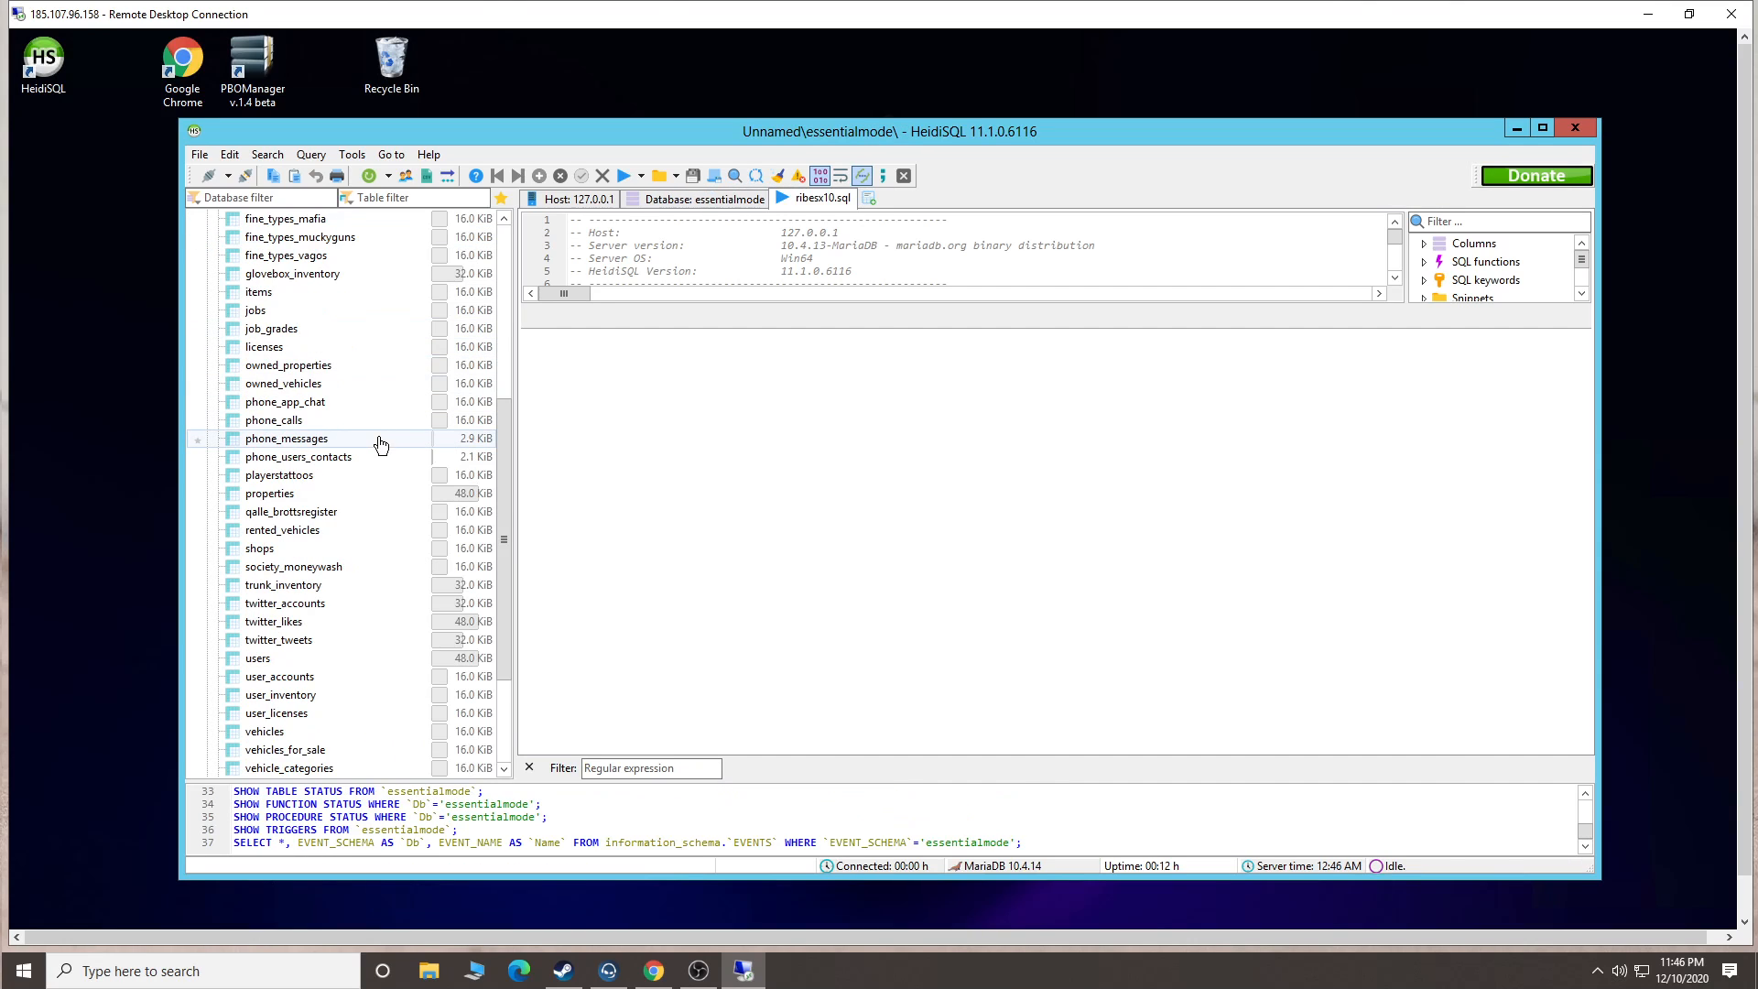
pyautogui.scroll(-3, 381, 445)
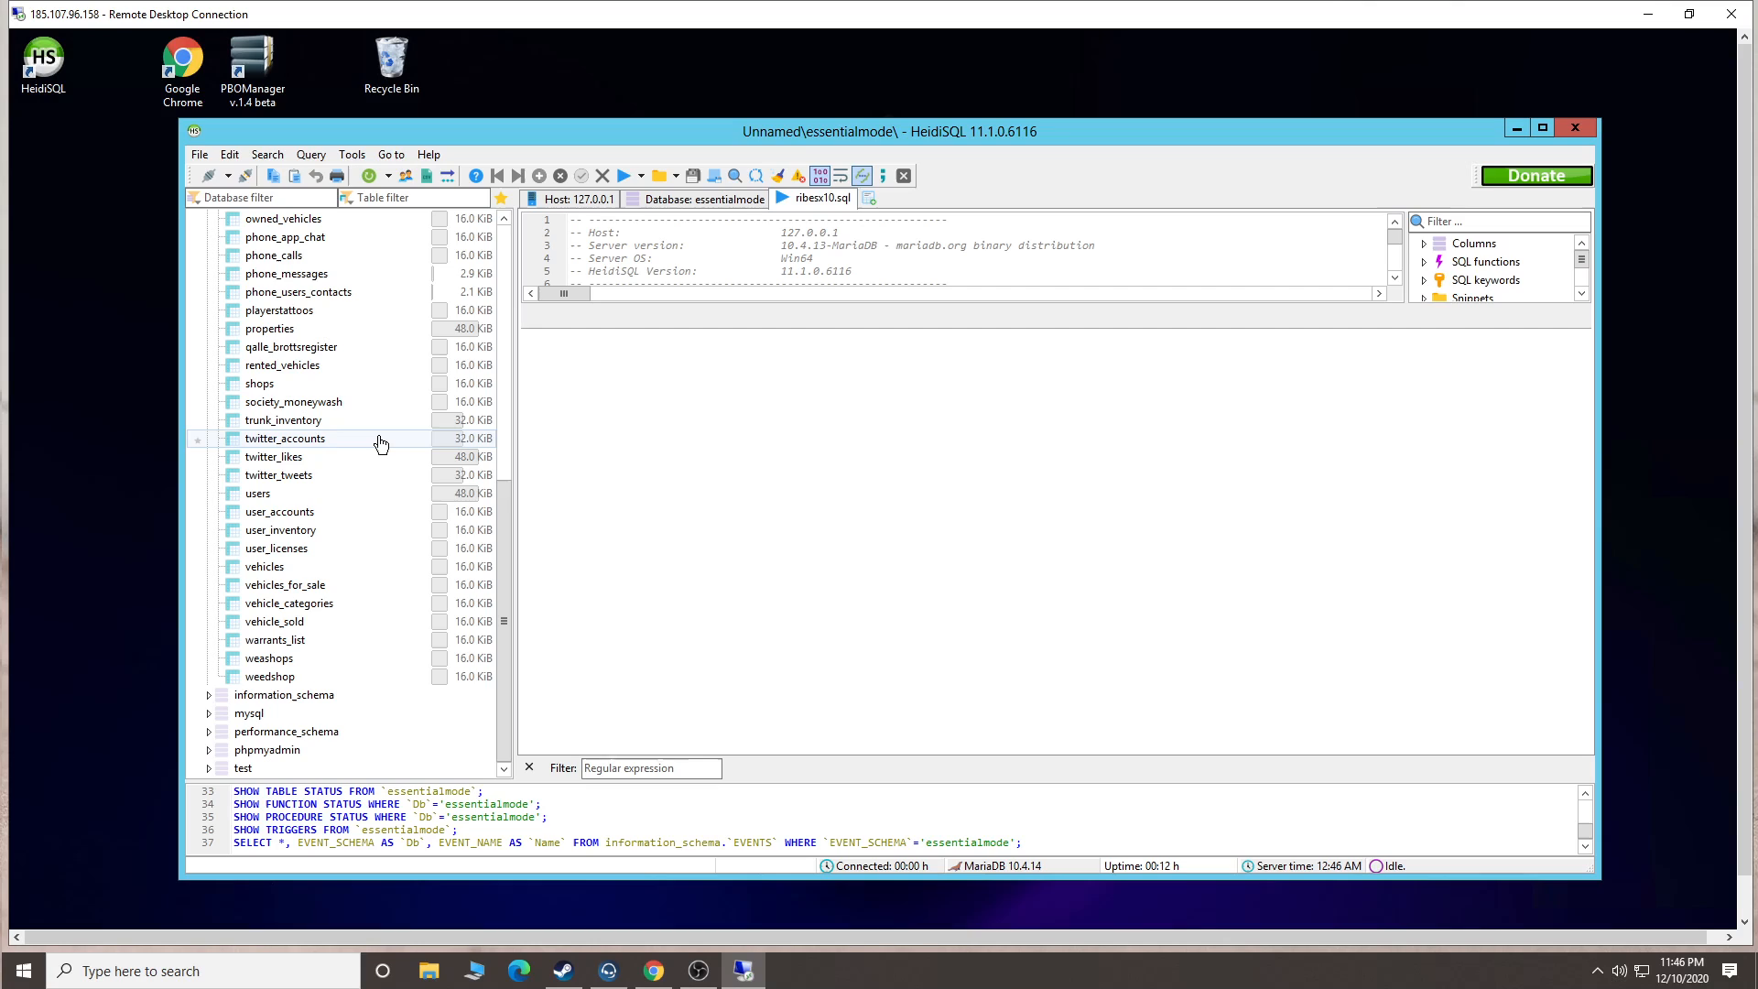
pyautogui.click(354, 495)
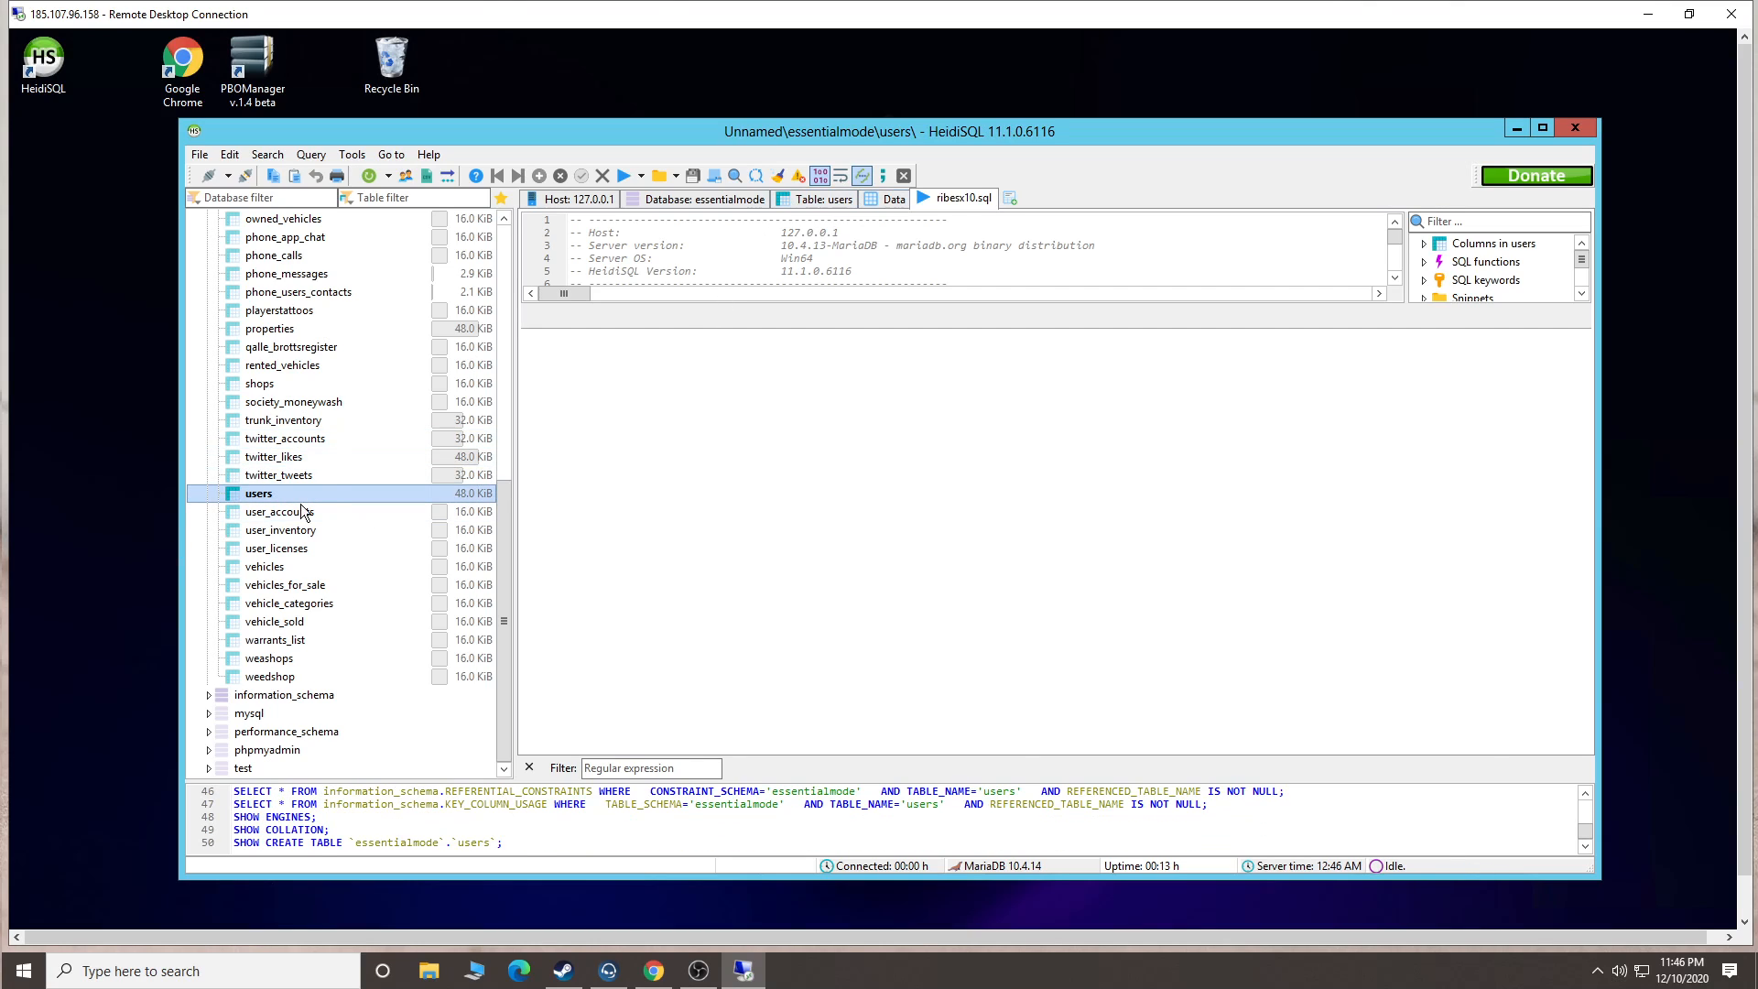
pyautogui.scroll(3, 381, 620)
pyautogui.scroll(-1, 381, 620)
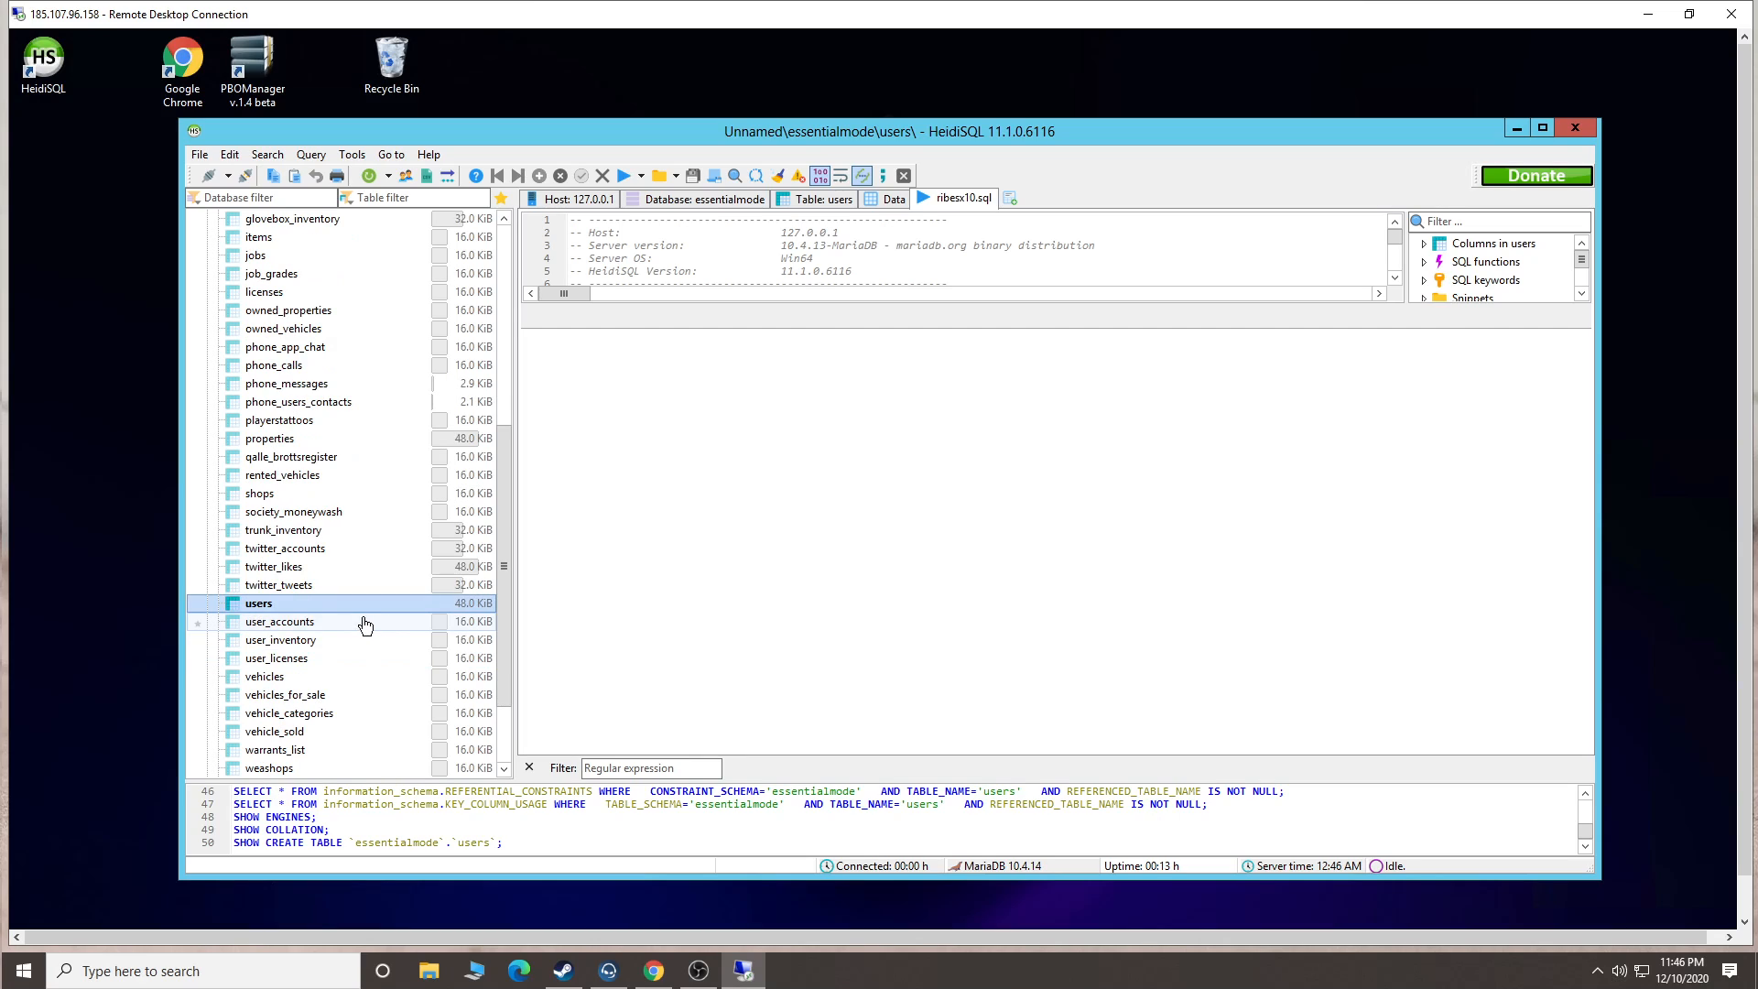
pyautogui.click(884, 203)
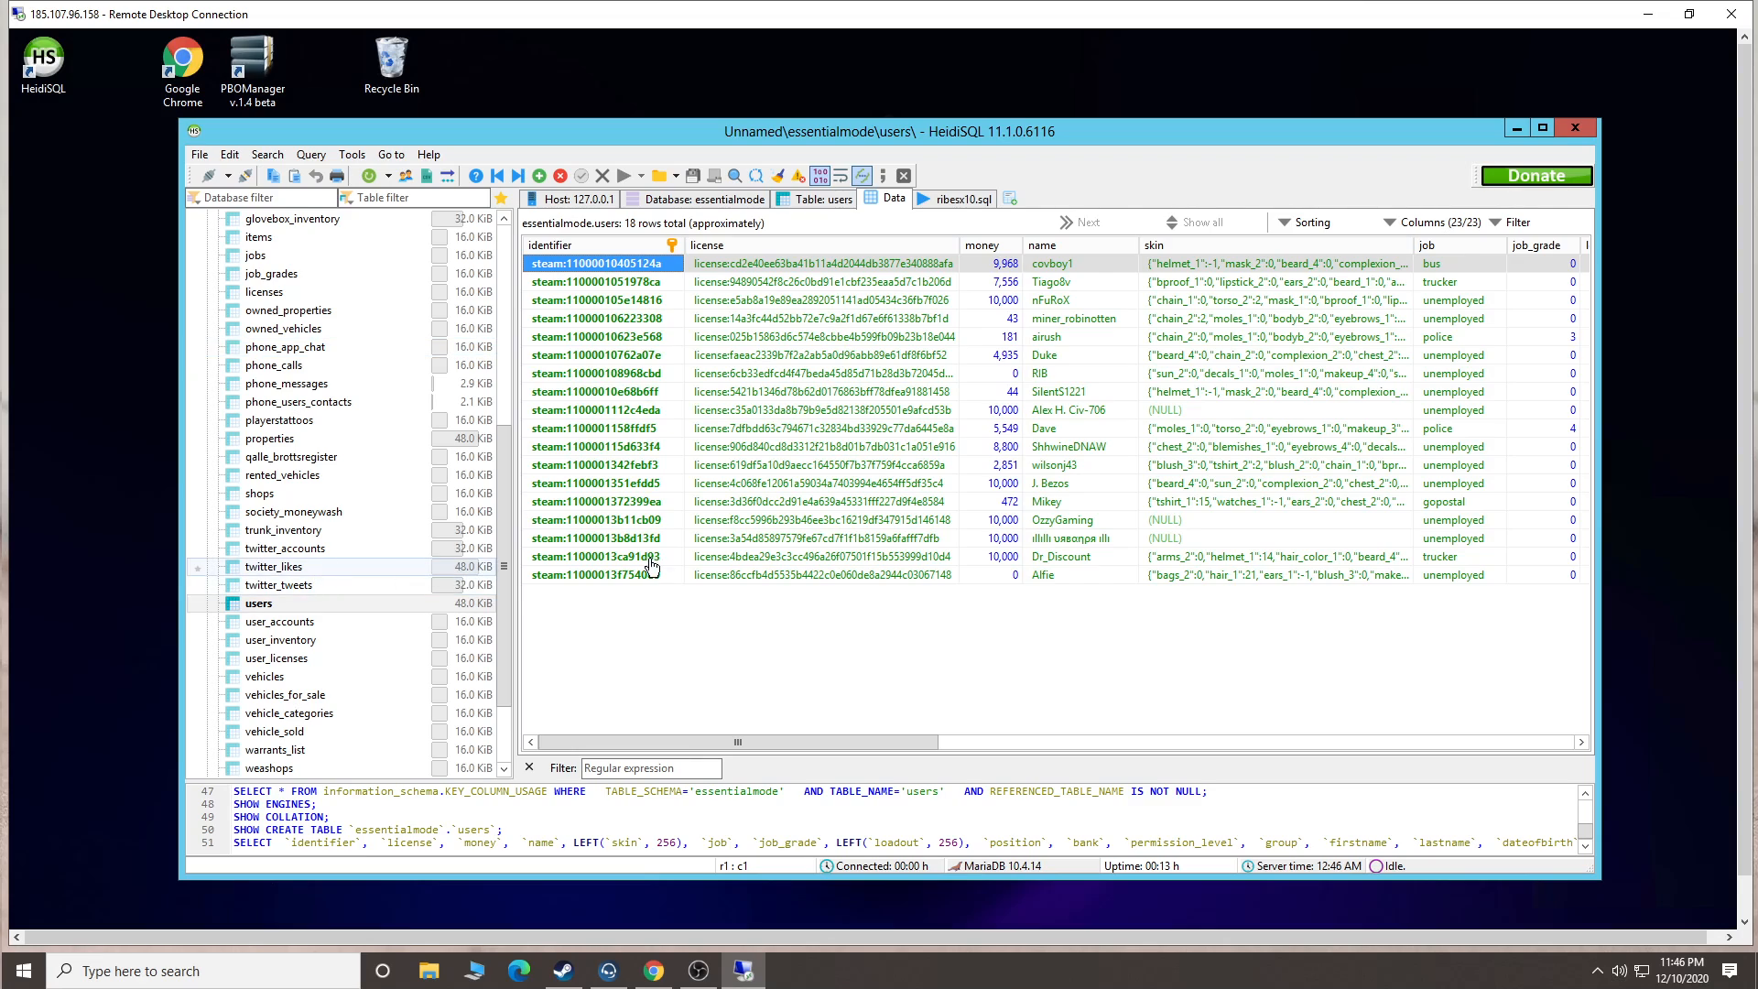
# Empty the users table in the essentialmode database and confirm the deletion of its rows.
pyautogui.rightClick(323, 609)
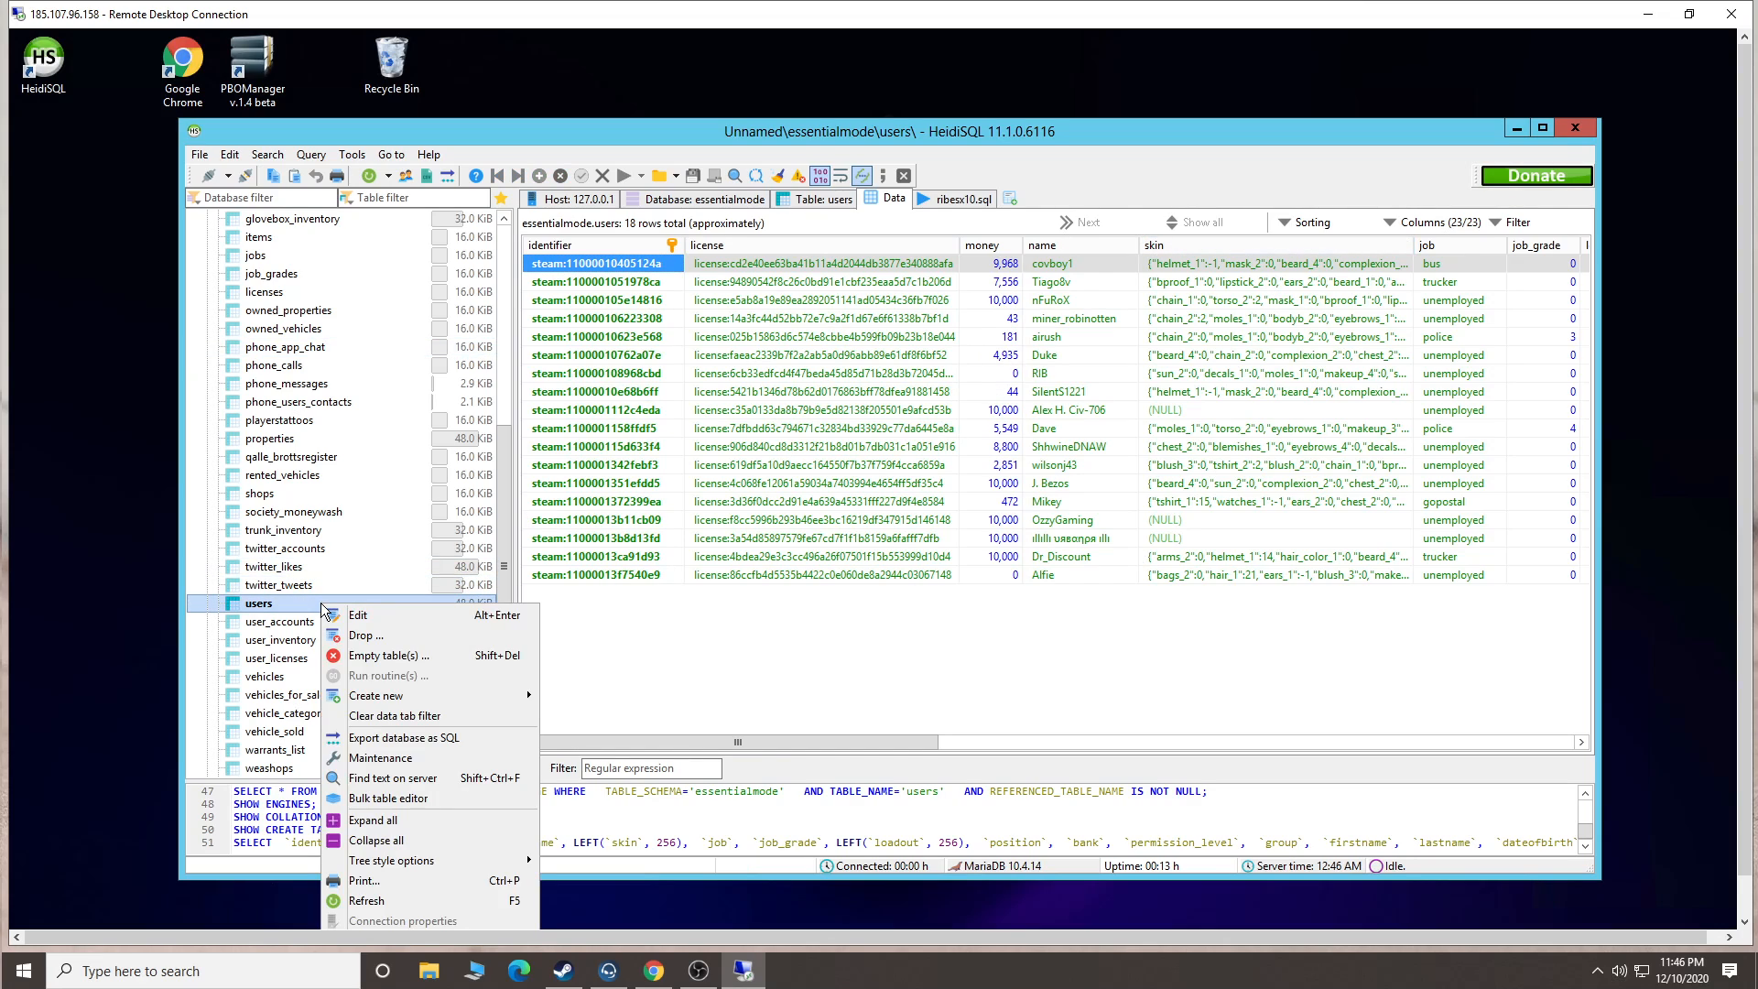
pyautogui.click(385, 655)
pyautogui.click(959, 530)
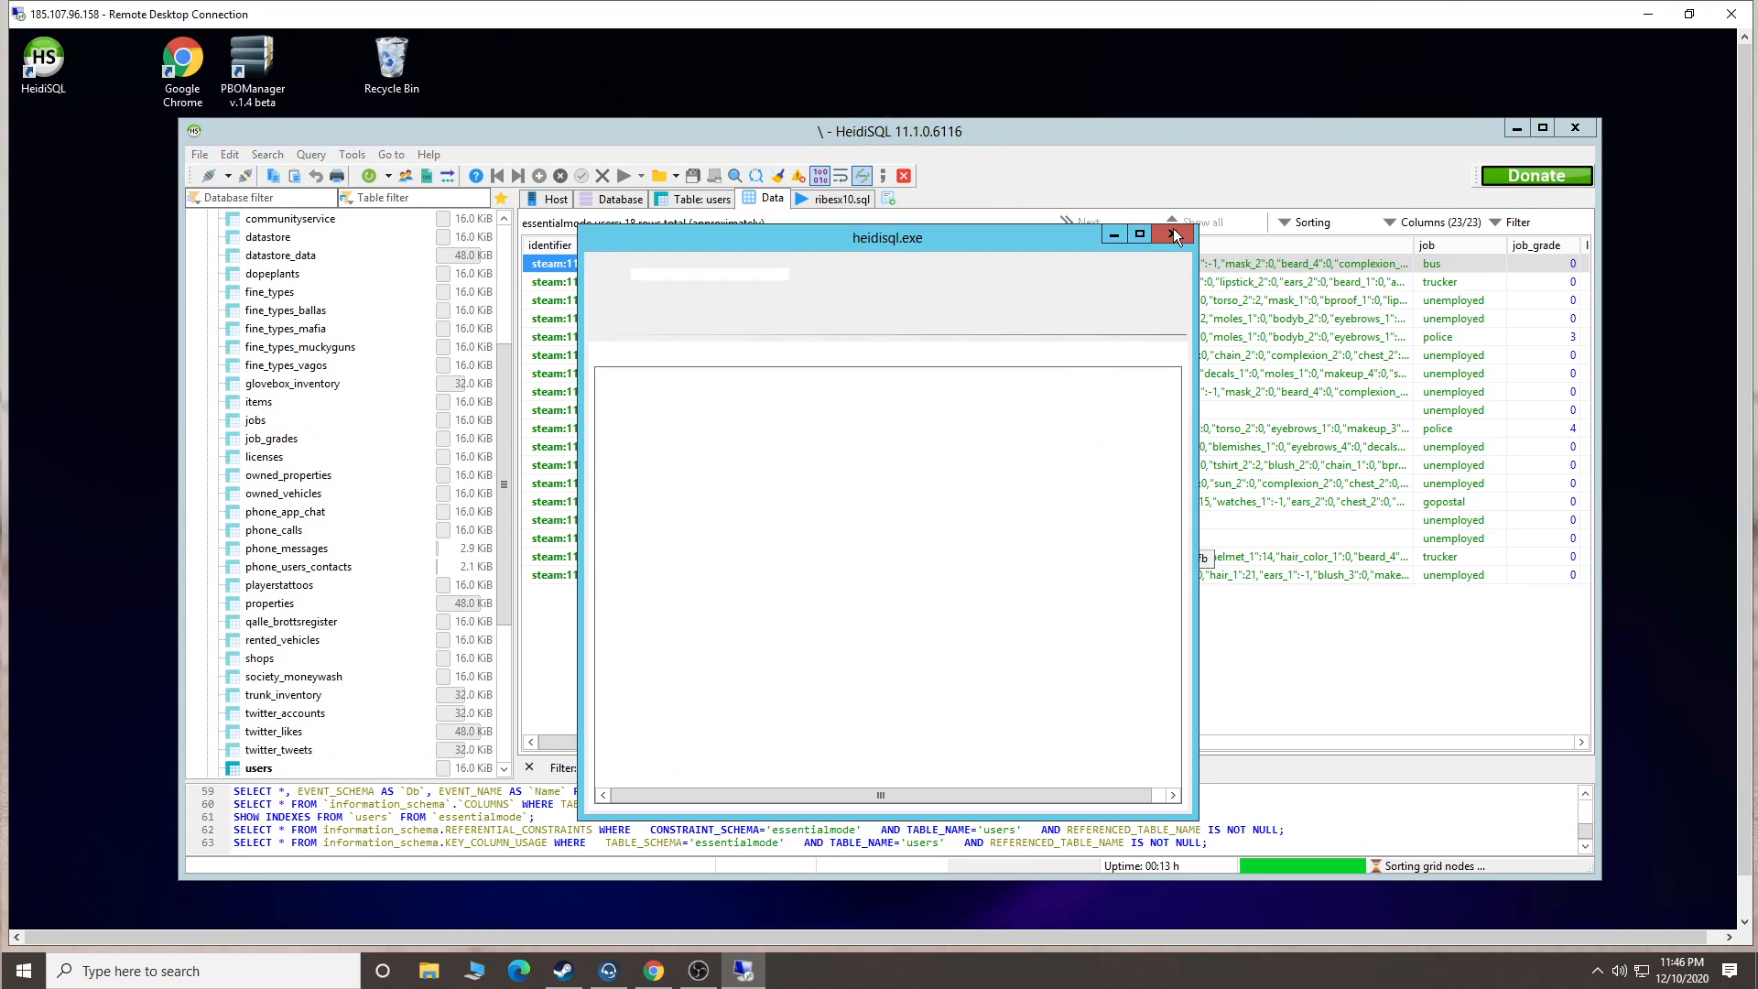
# Close the crashed application from its error report, relaunch HeidiSQL and open the Unnamed session.
pyautogui.click(1171, 234)
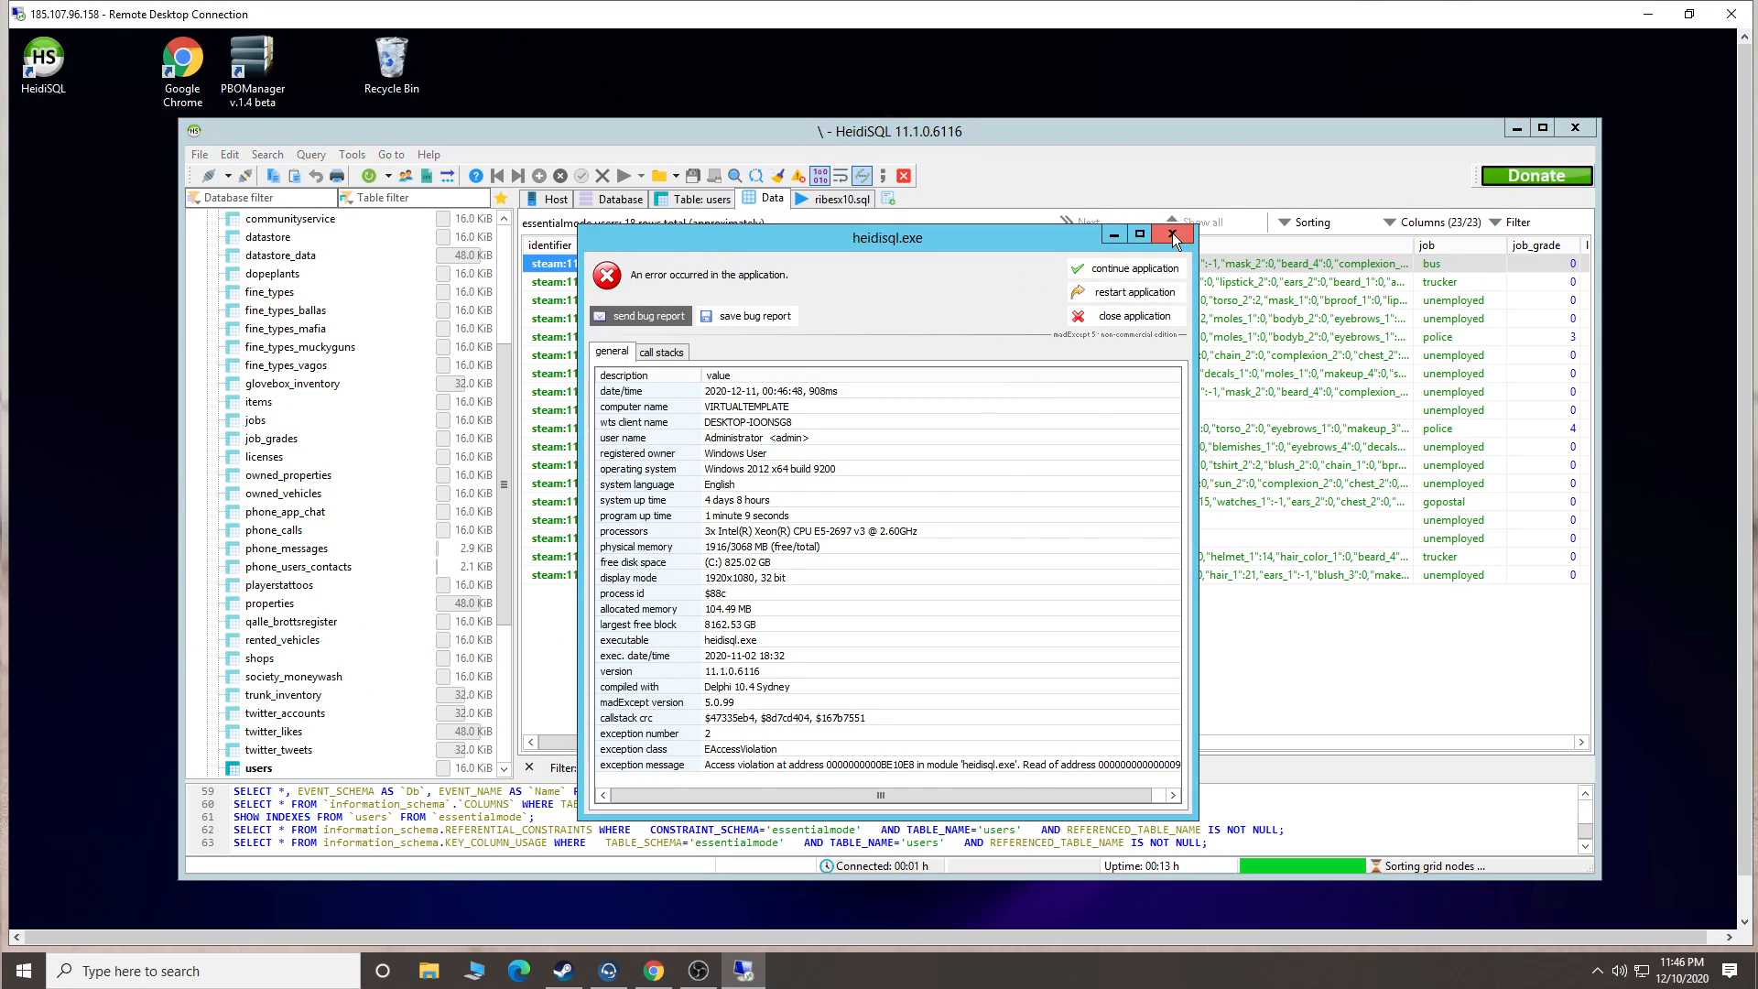
pyautogui.click(1172, 233)
pyautogui.click(1107, 316)
pyautogui.doubleClick(44, 59)
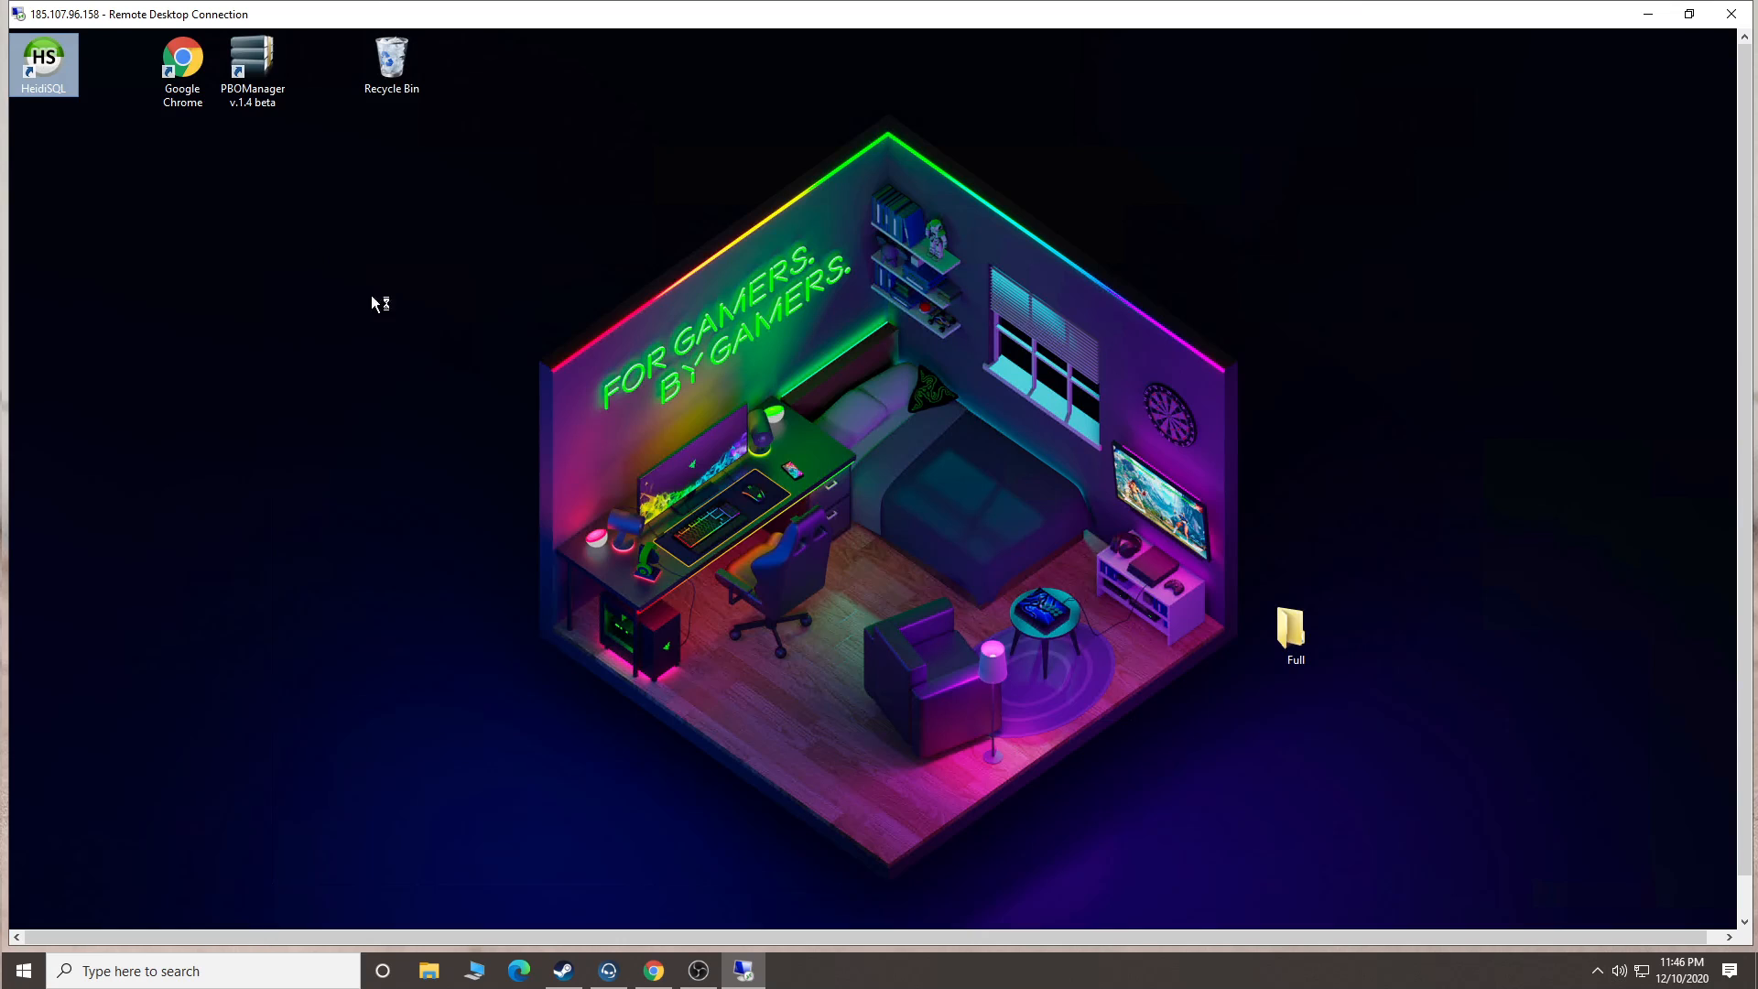
pyautogui.click(789, 705)
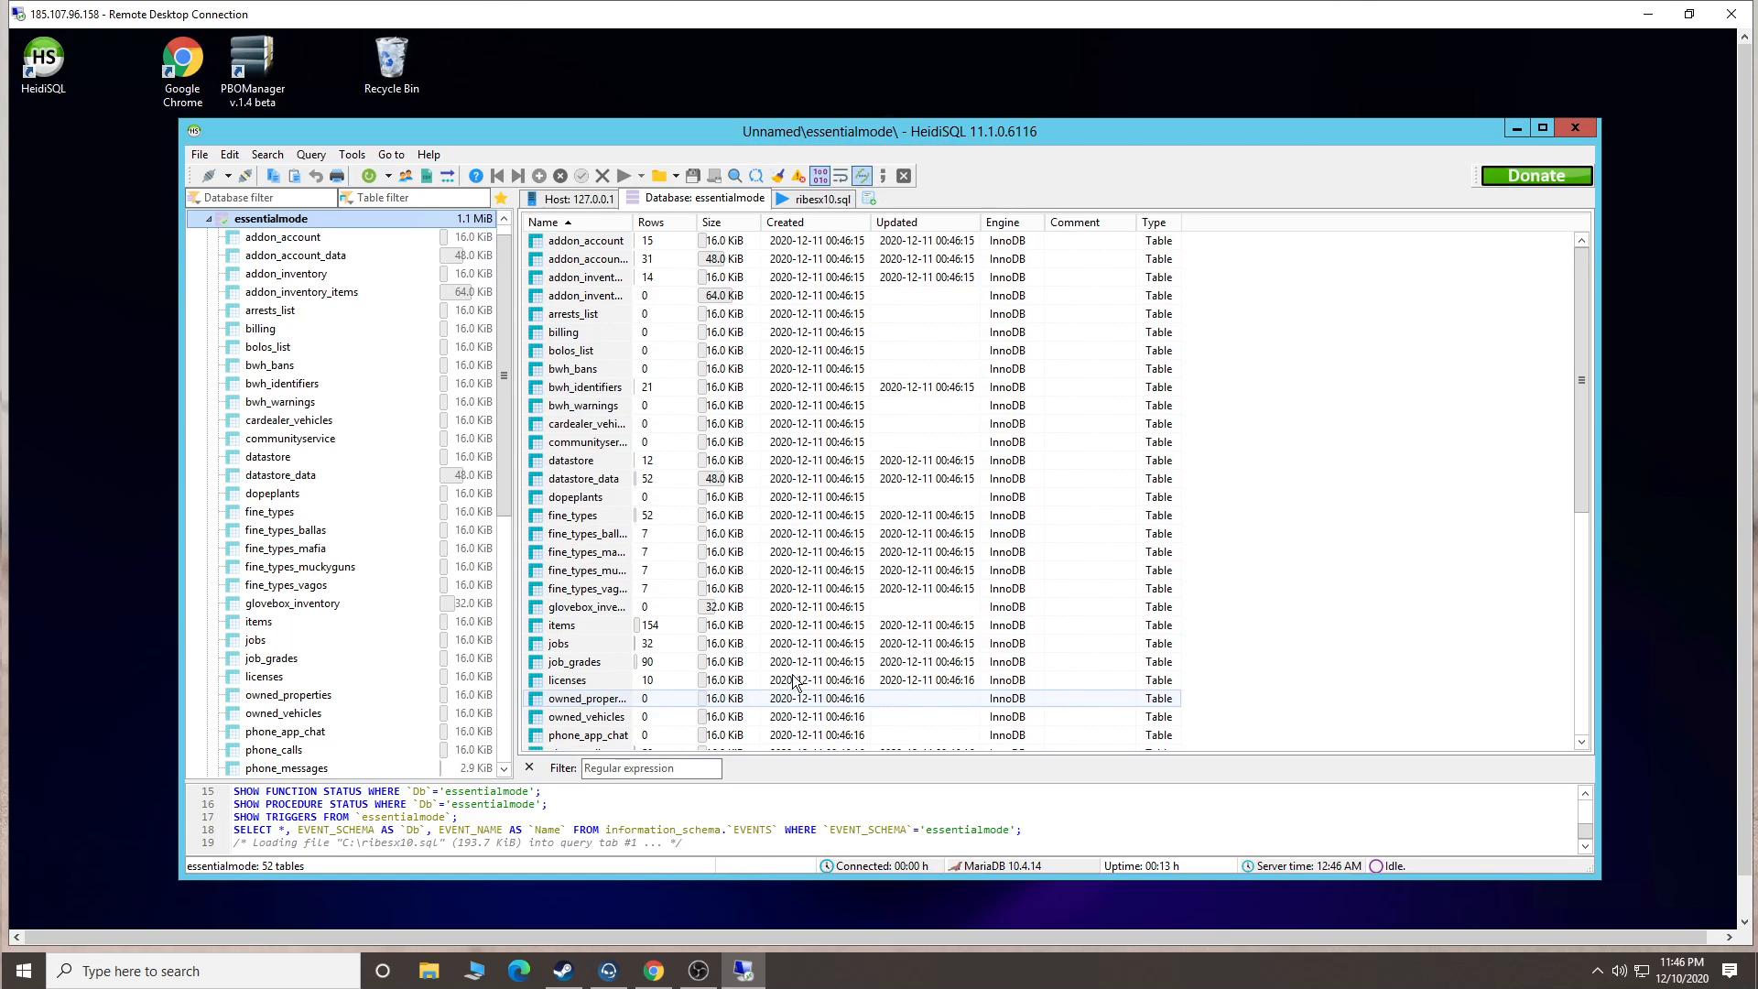
# Check the data rows of the users table in essentialmode, then close HeidiSQL.
pyautogui.scroll(-9, 502, 650)
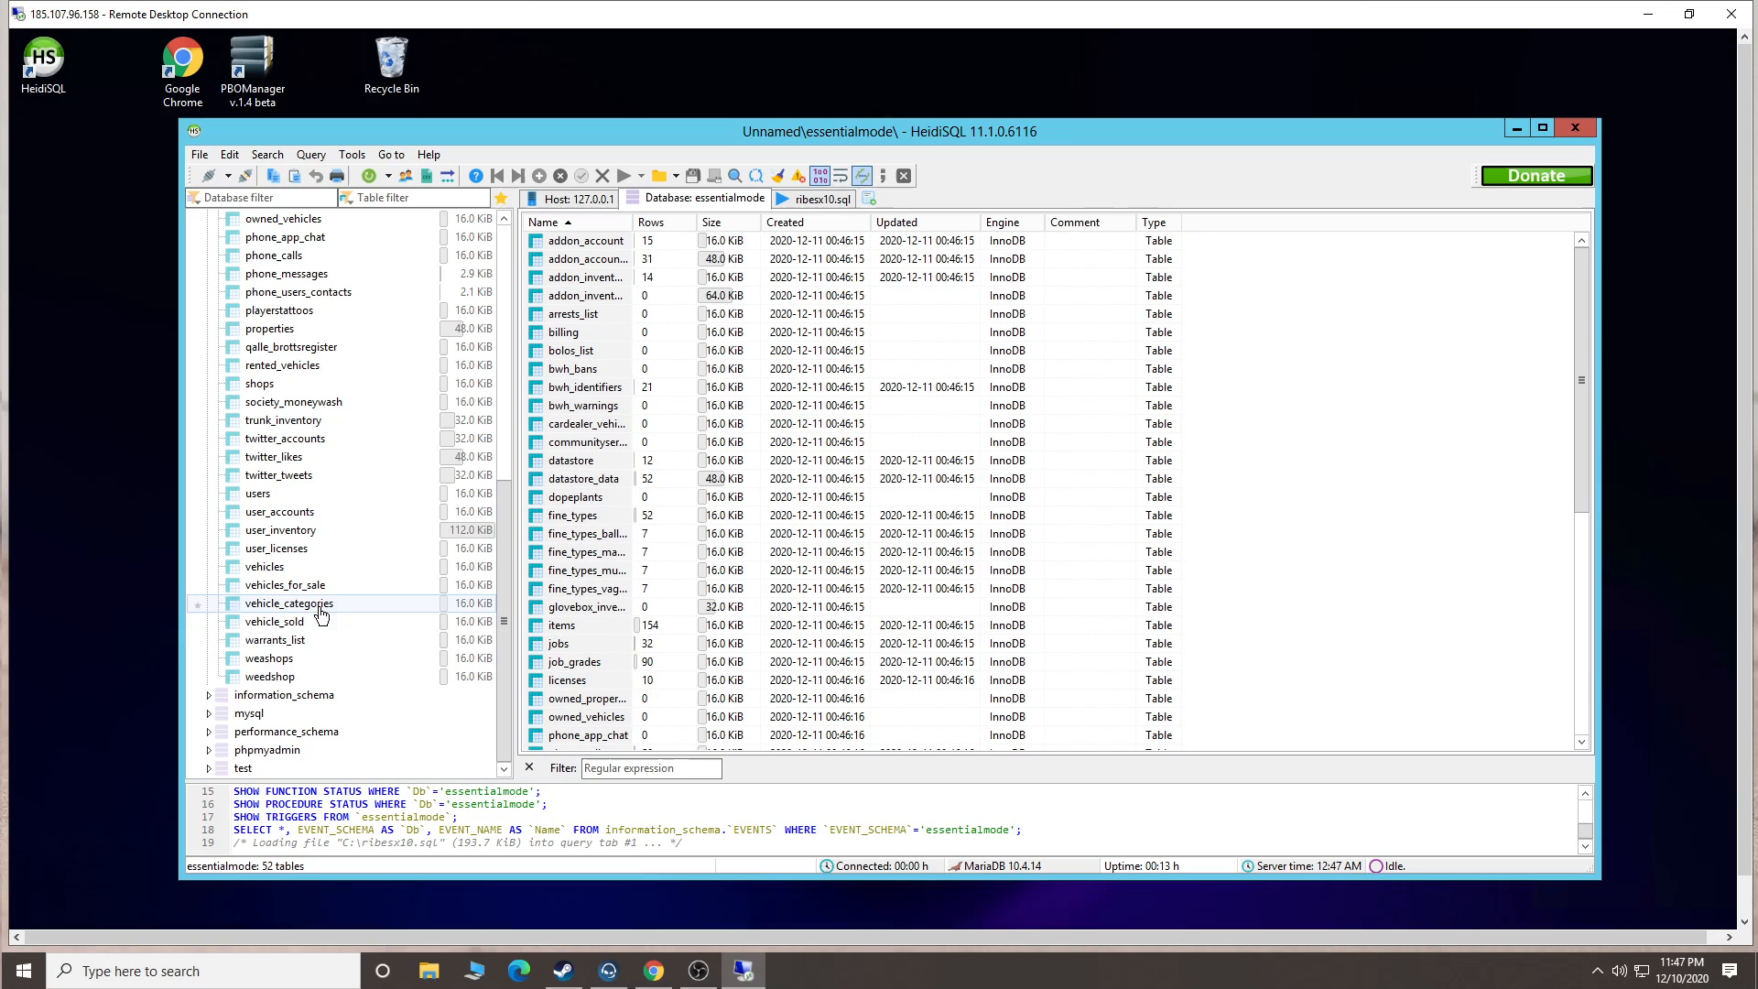
pyautogui.click(258, 493)
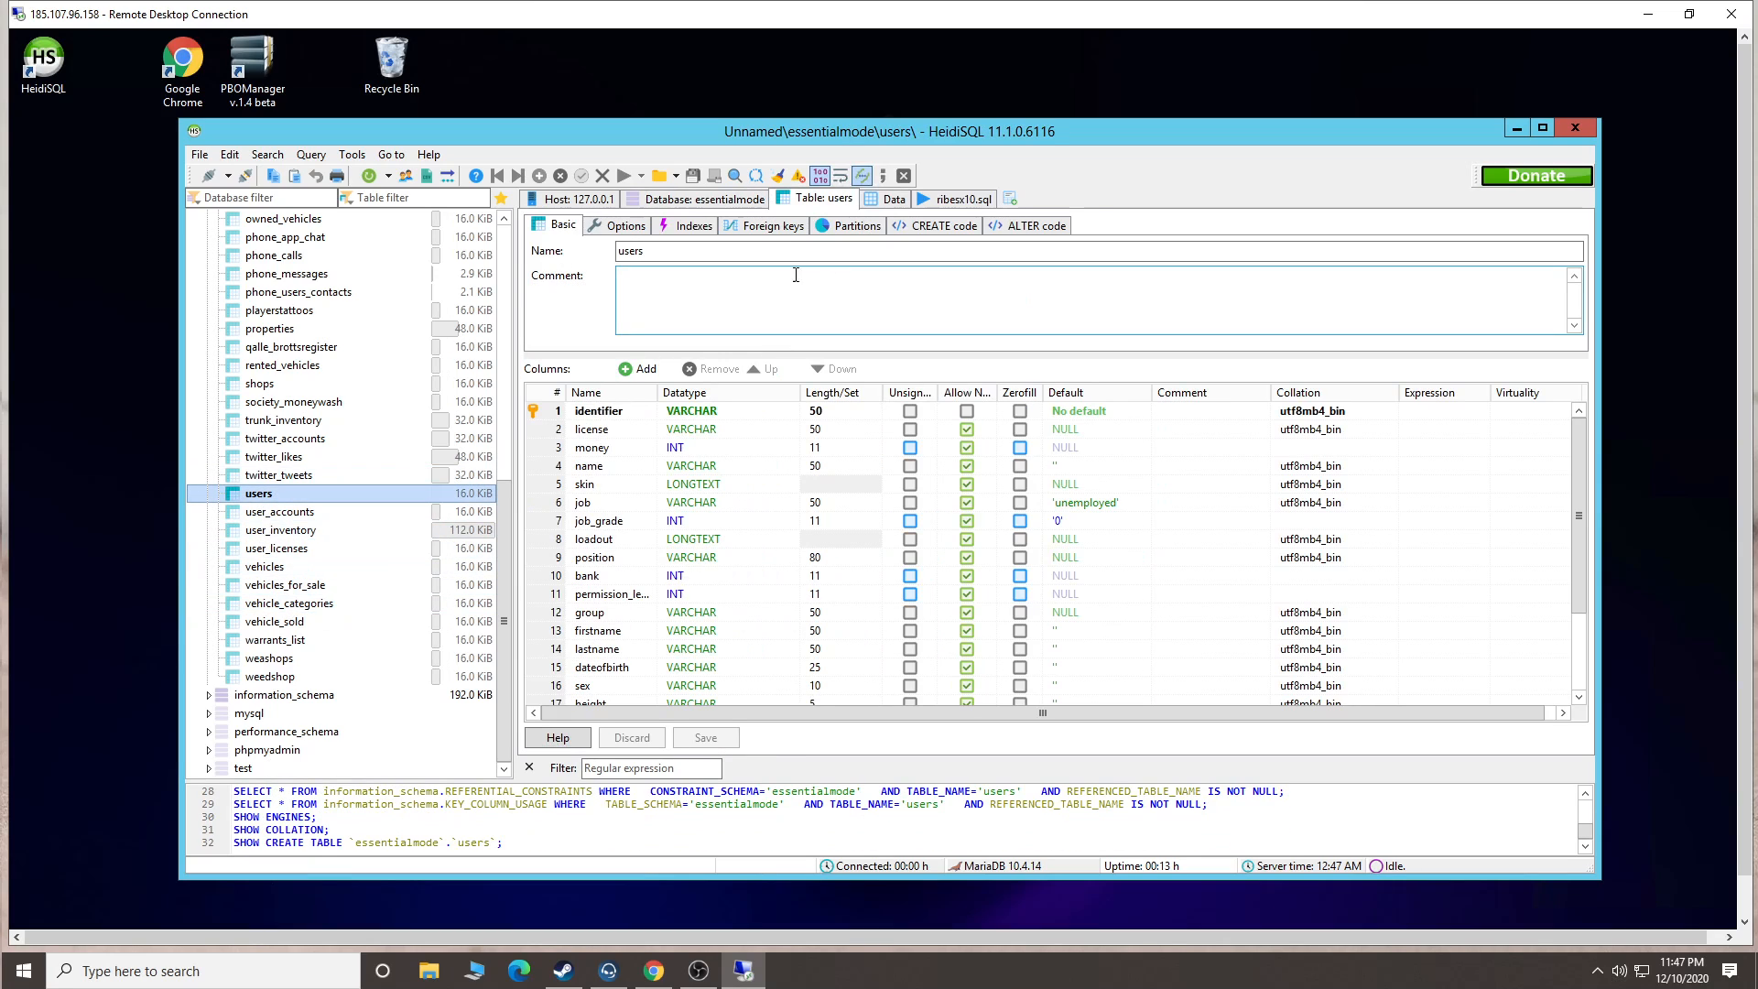
pyautogui.click(892, 199)
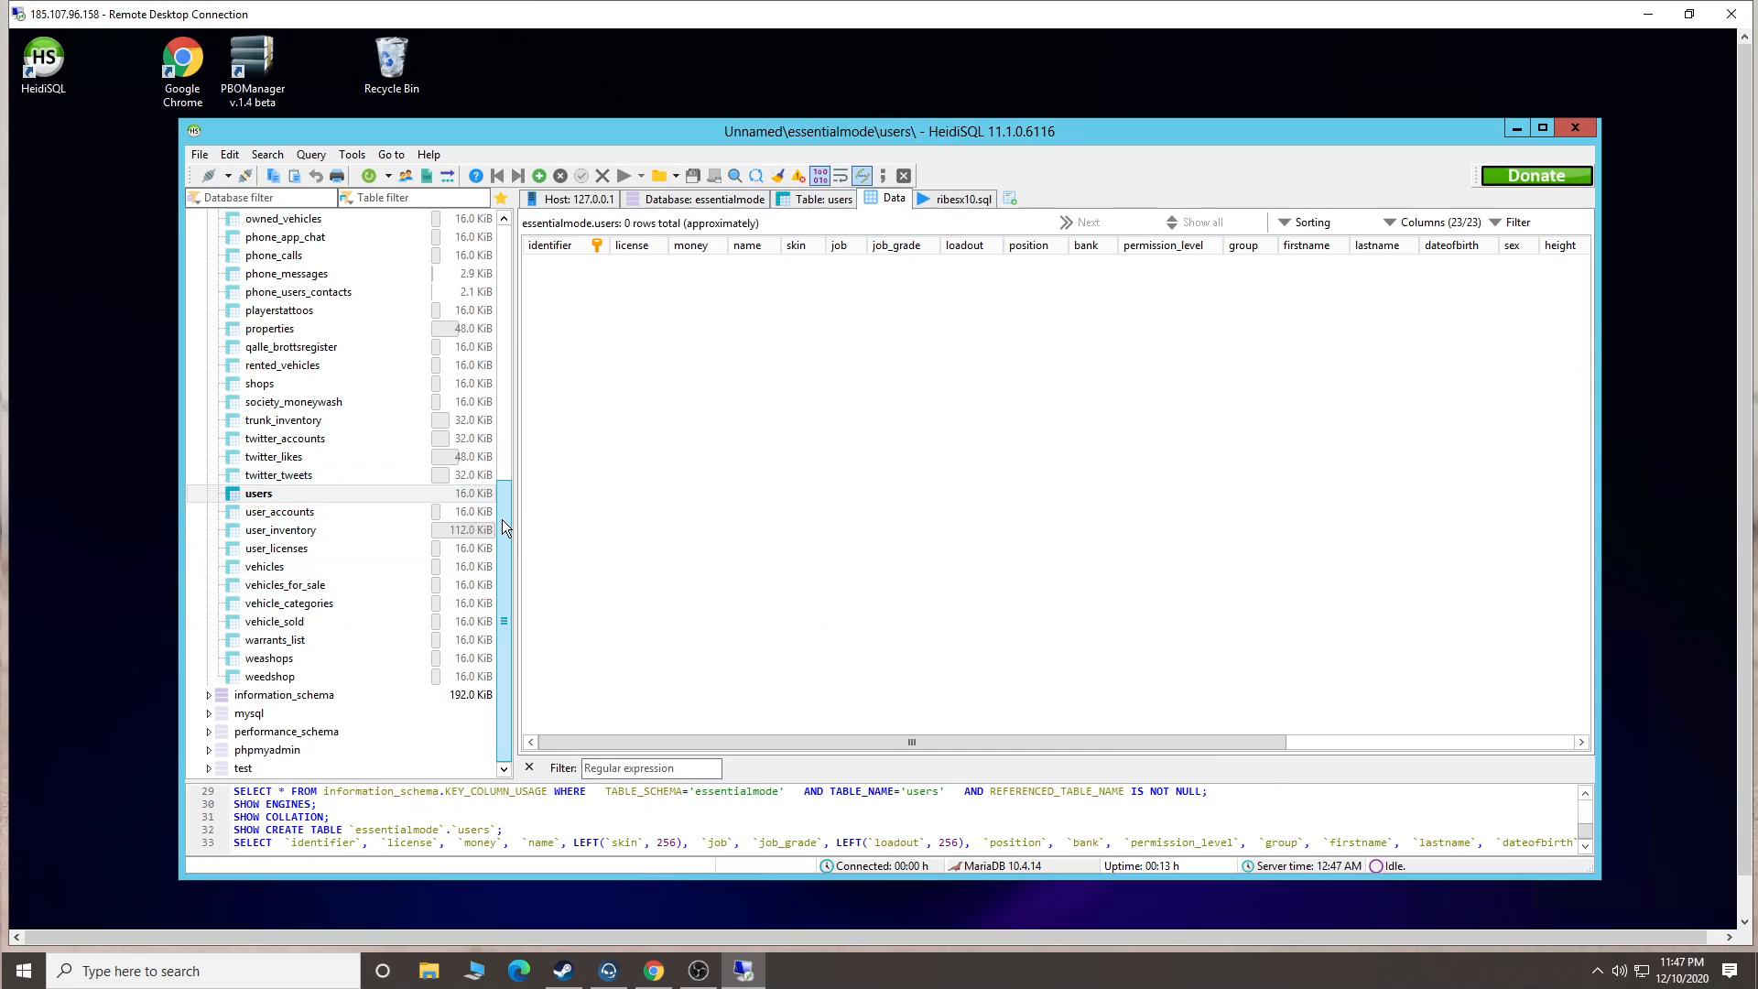
pyautogui.moveTo(502, 519)
pyautogui.mouseDown()
pyautogui.moveTo(501, 266)
pyautogui.moveTo(508, 504)
pyautogui.mouseUp()
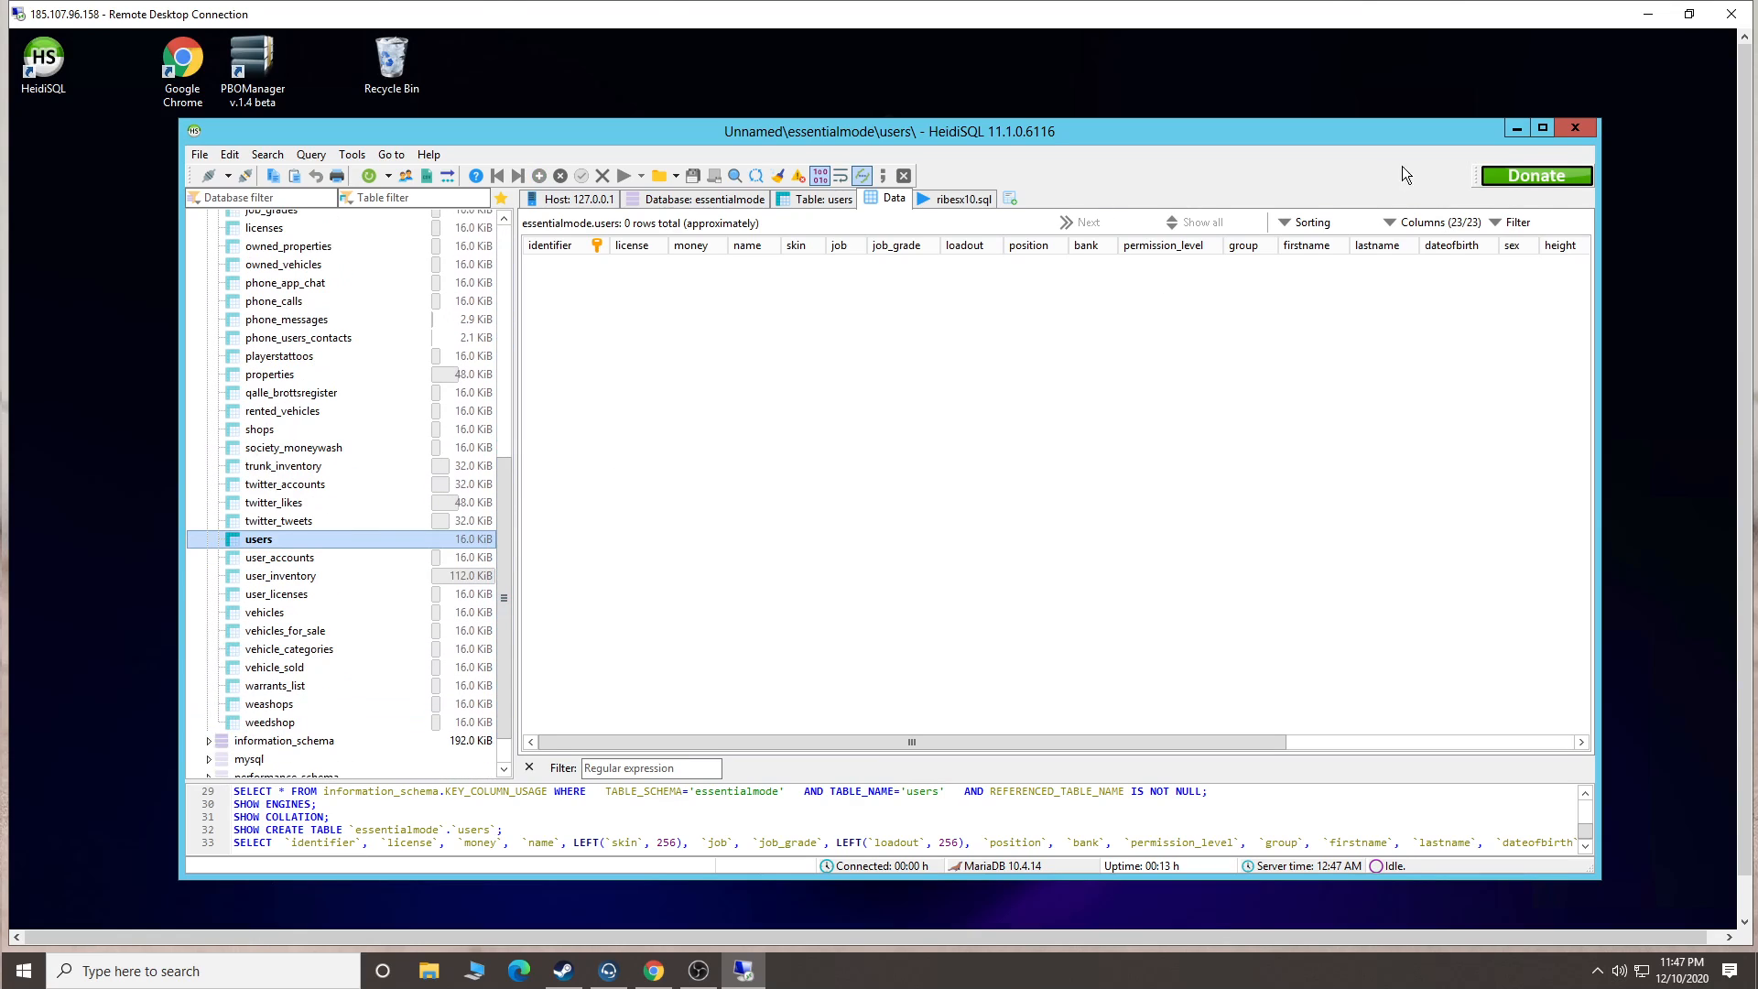
pyautogui.click(1574, 127)
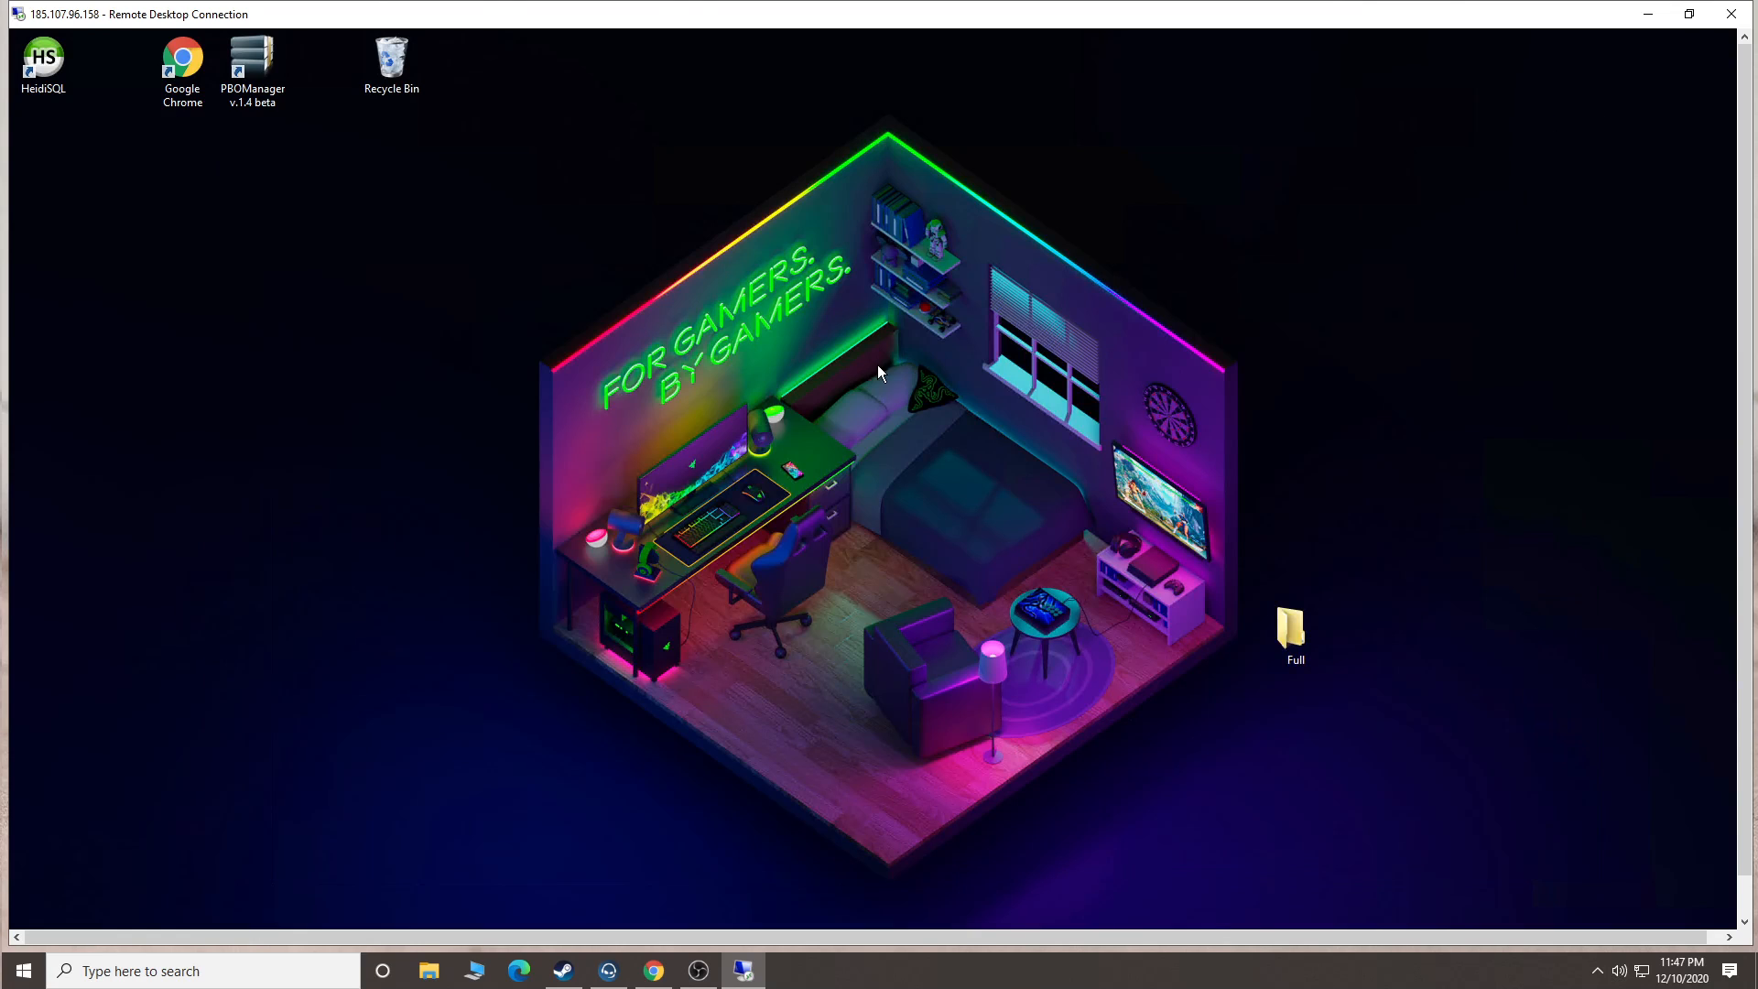
# Open the RIBESX10 folder on Local Disk (C:) and move its window toward the middle of the desktop.
pyautogui.doubleClick(1292, 623)
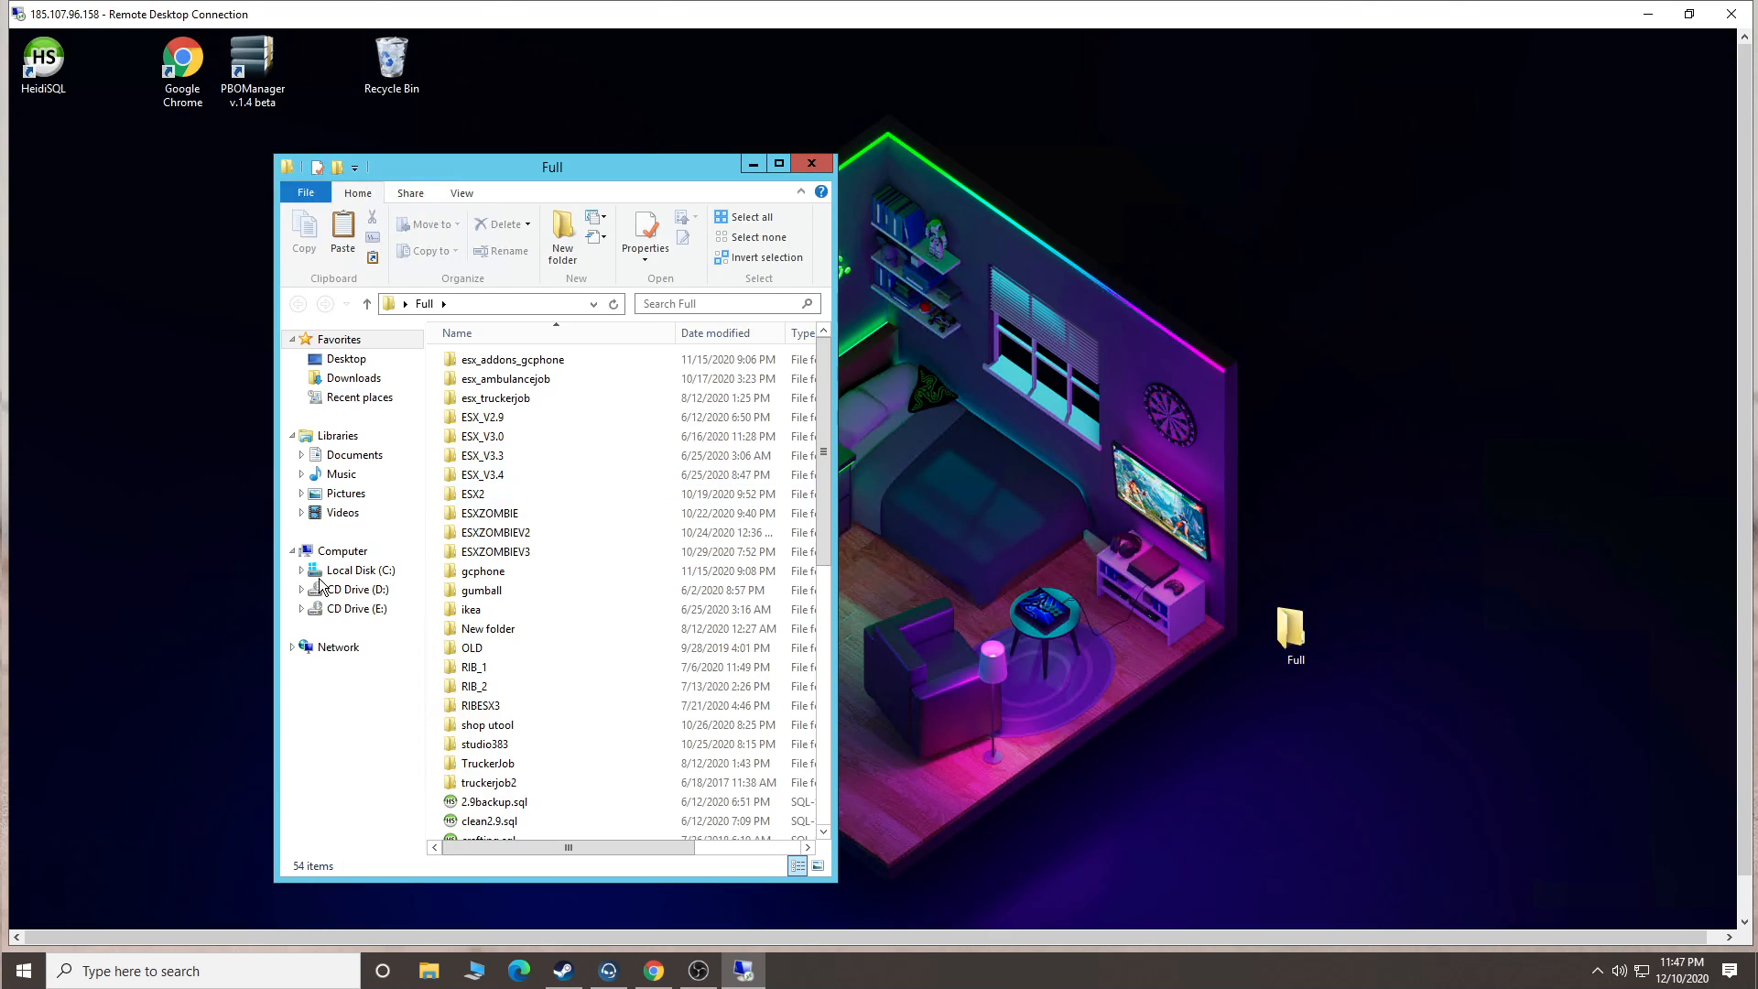
pyautogui.click(323, 570)
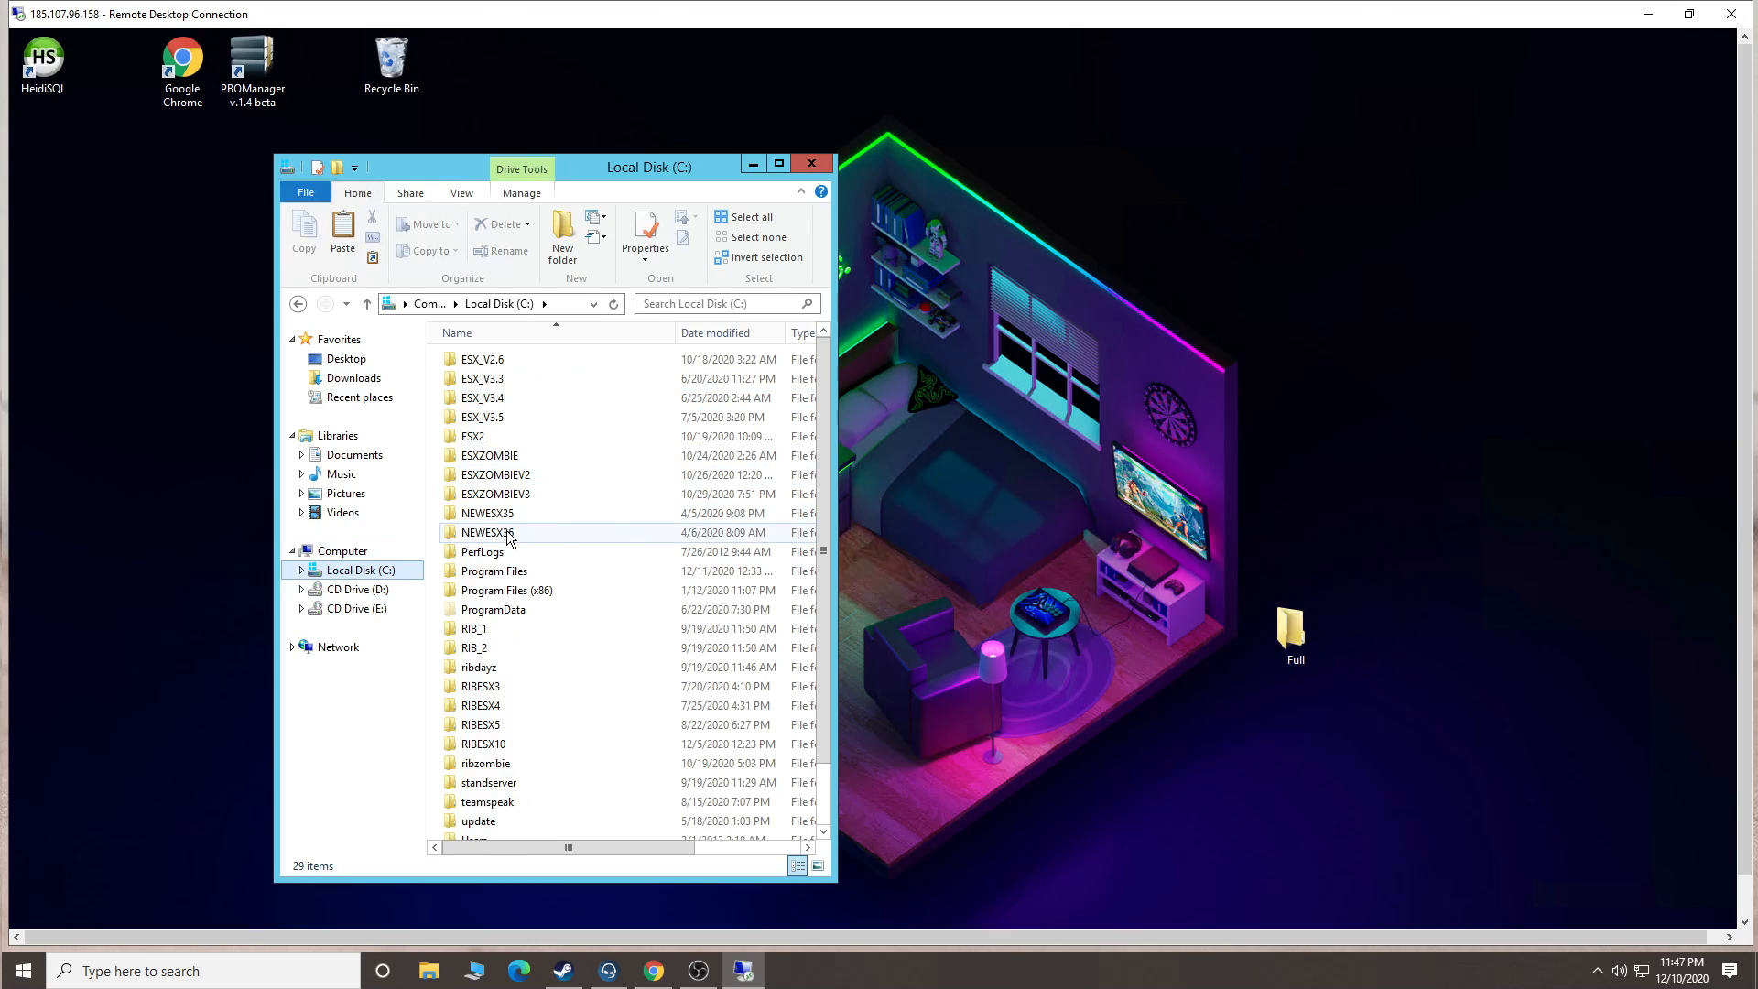
pyautogui.doubleClick(492, 746)
pyautogui.moveTo(604, 168); pyautogui.dragTo(1022, 112)
# Inspect the files folder inside the RIBESX10 cache folder for leftover cached content and return to RIBESX10.
pyautogui.doubleClick(894, 302)
pyautogui.doubleClick(894, 302)
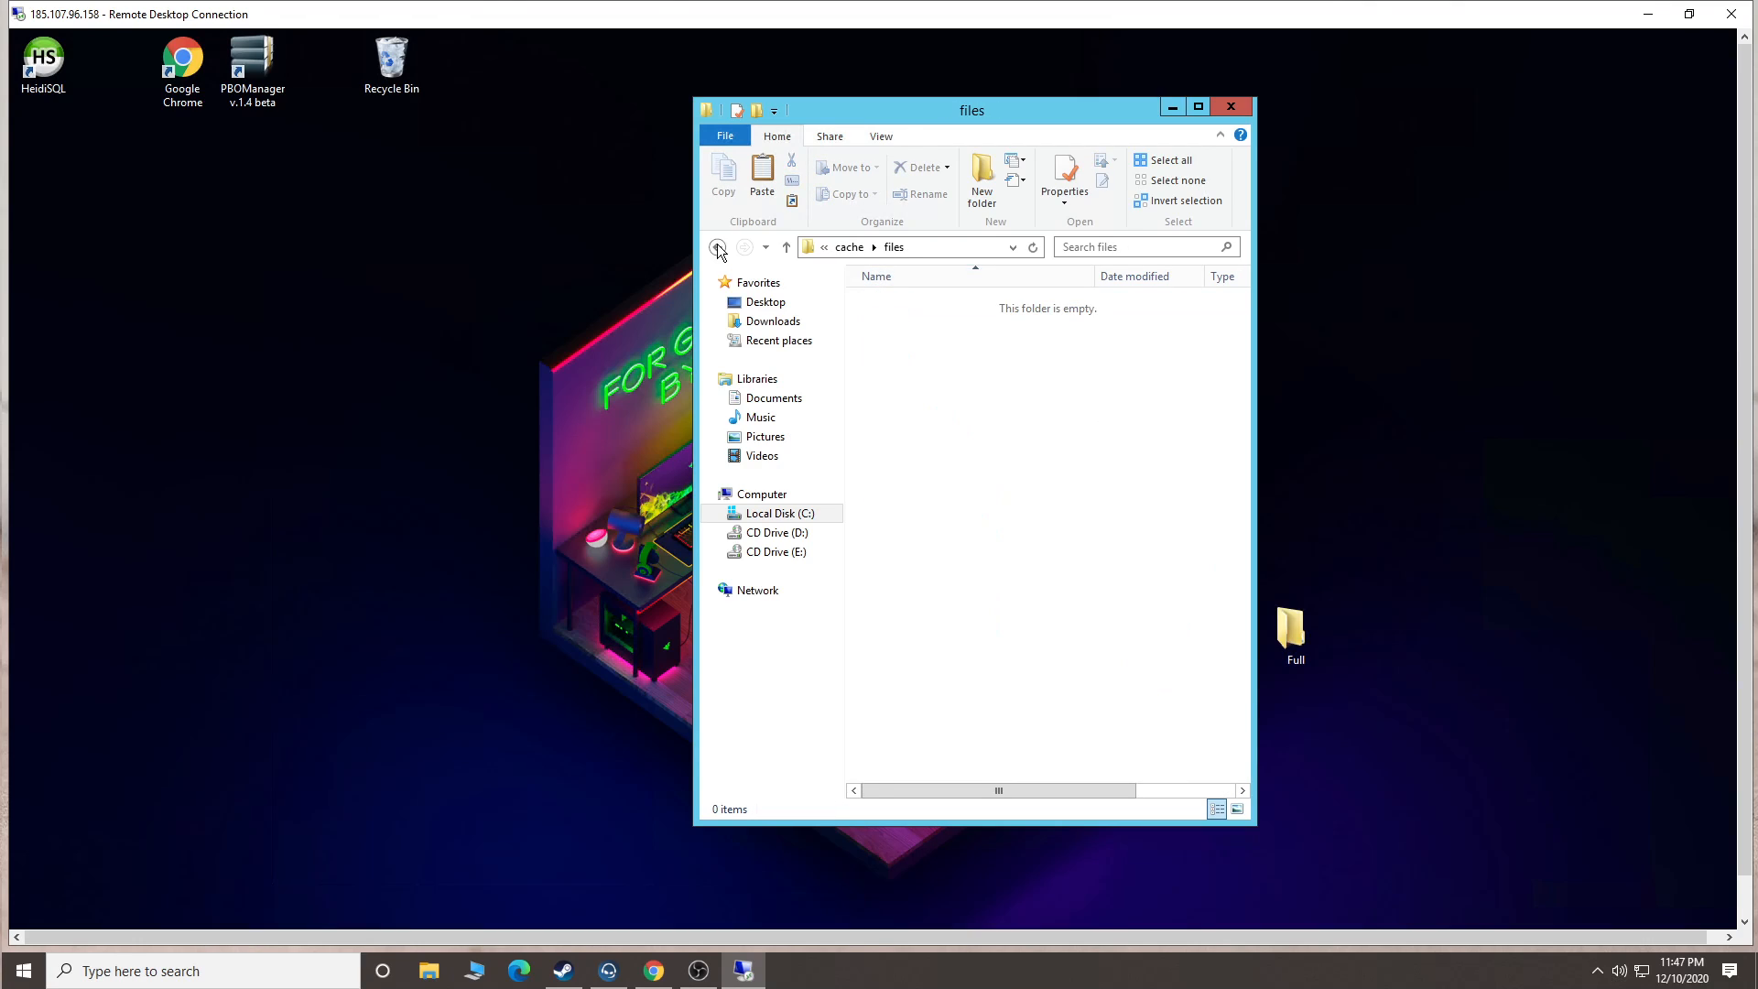
pyautogui.click(718, 247)
pyautogui.click(718, 247)
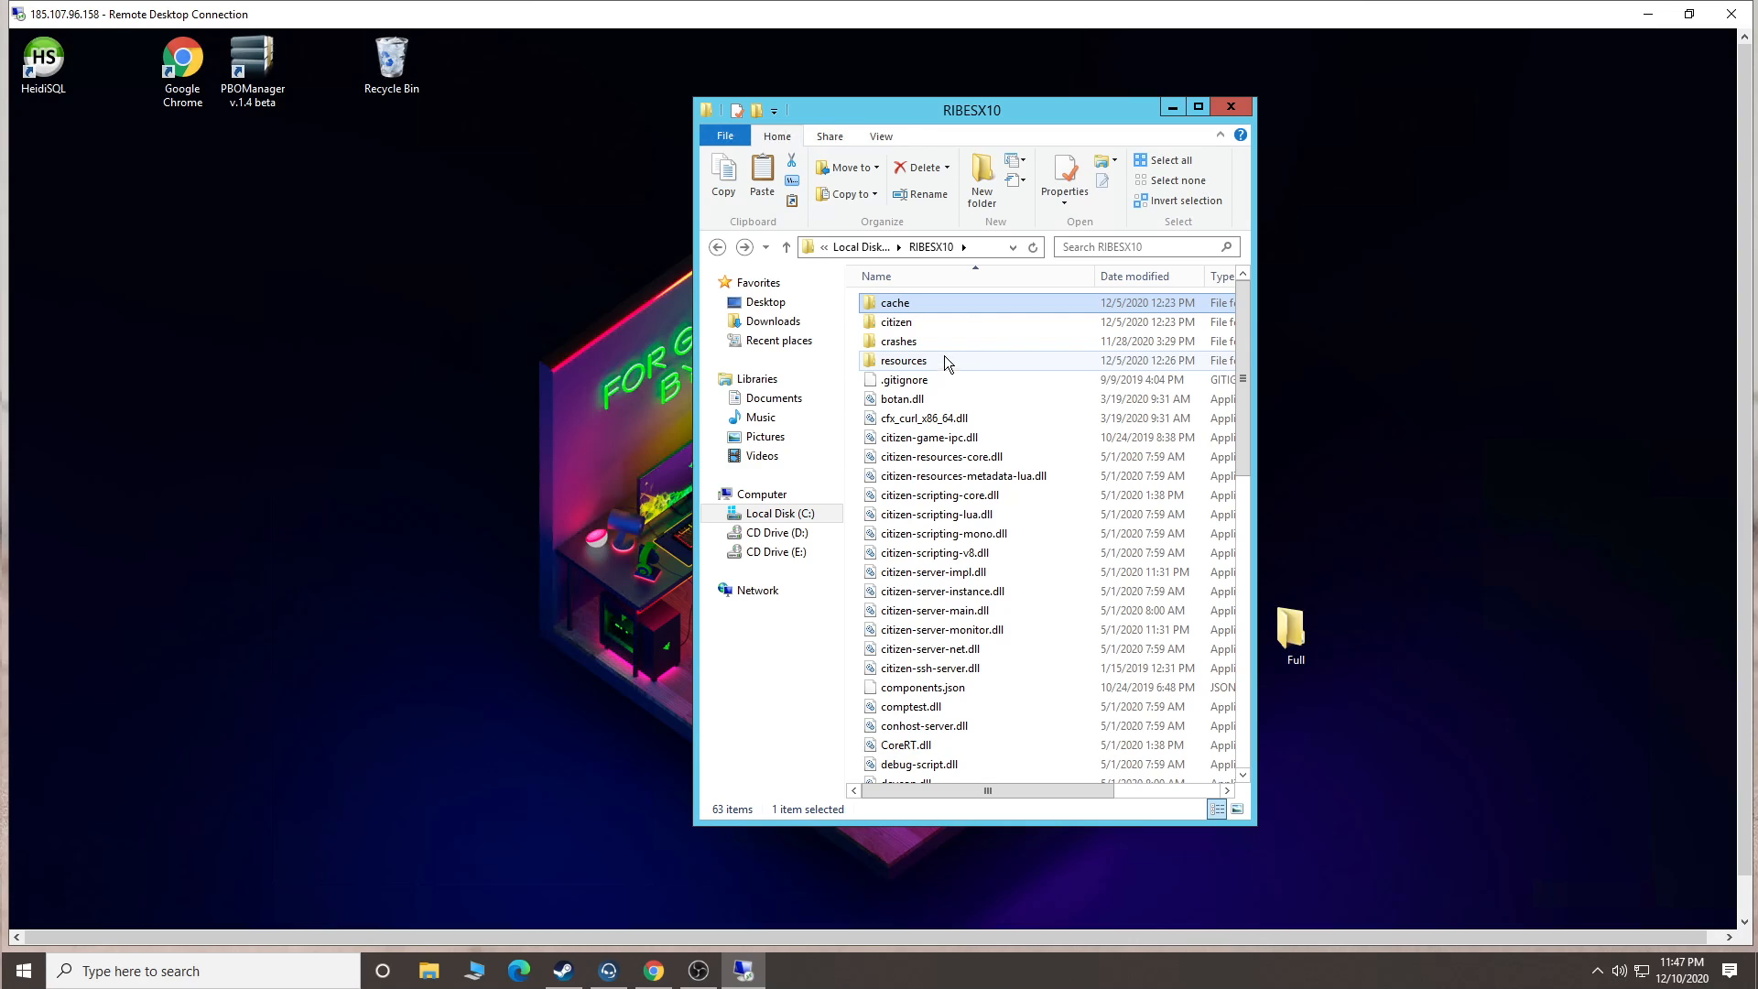
pyautogui.doubleClick(936, 302)
pyautogui.doubleClick(936, 302)
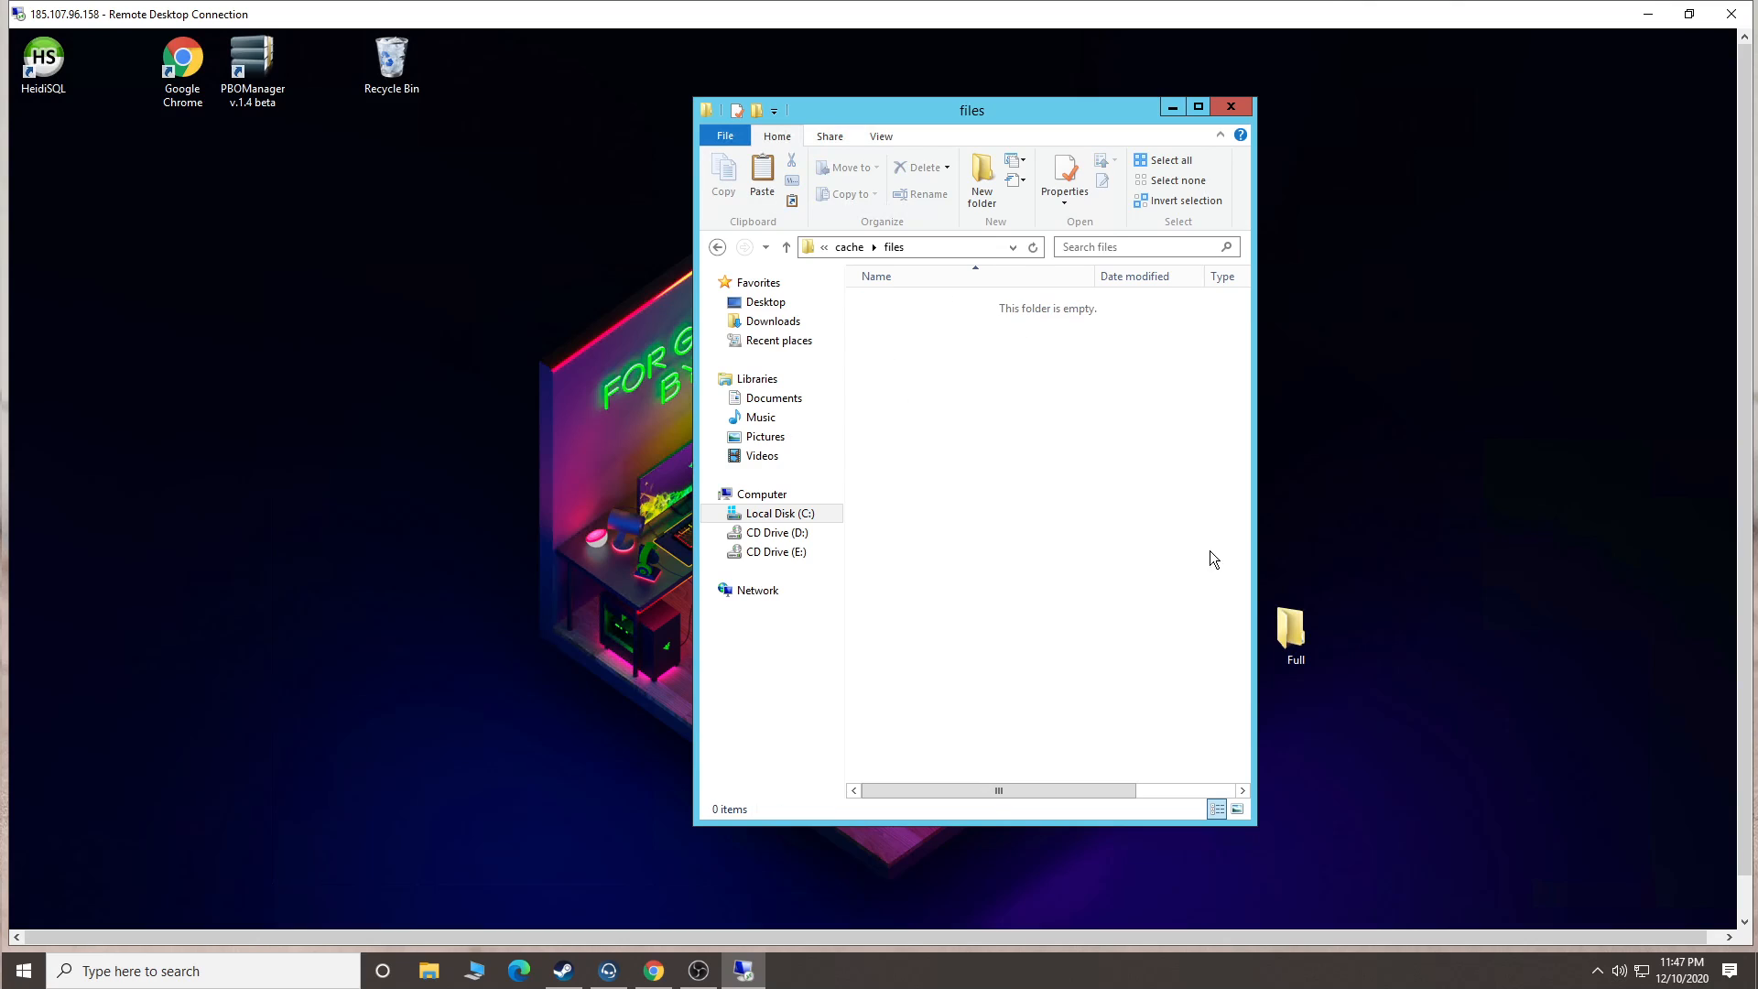
pyautogui.click(718, 247)
pyautogui.click(718, 247)
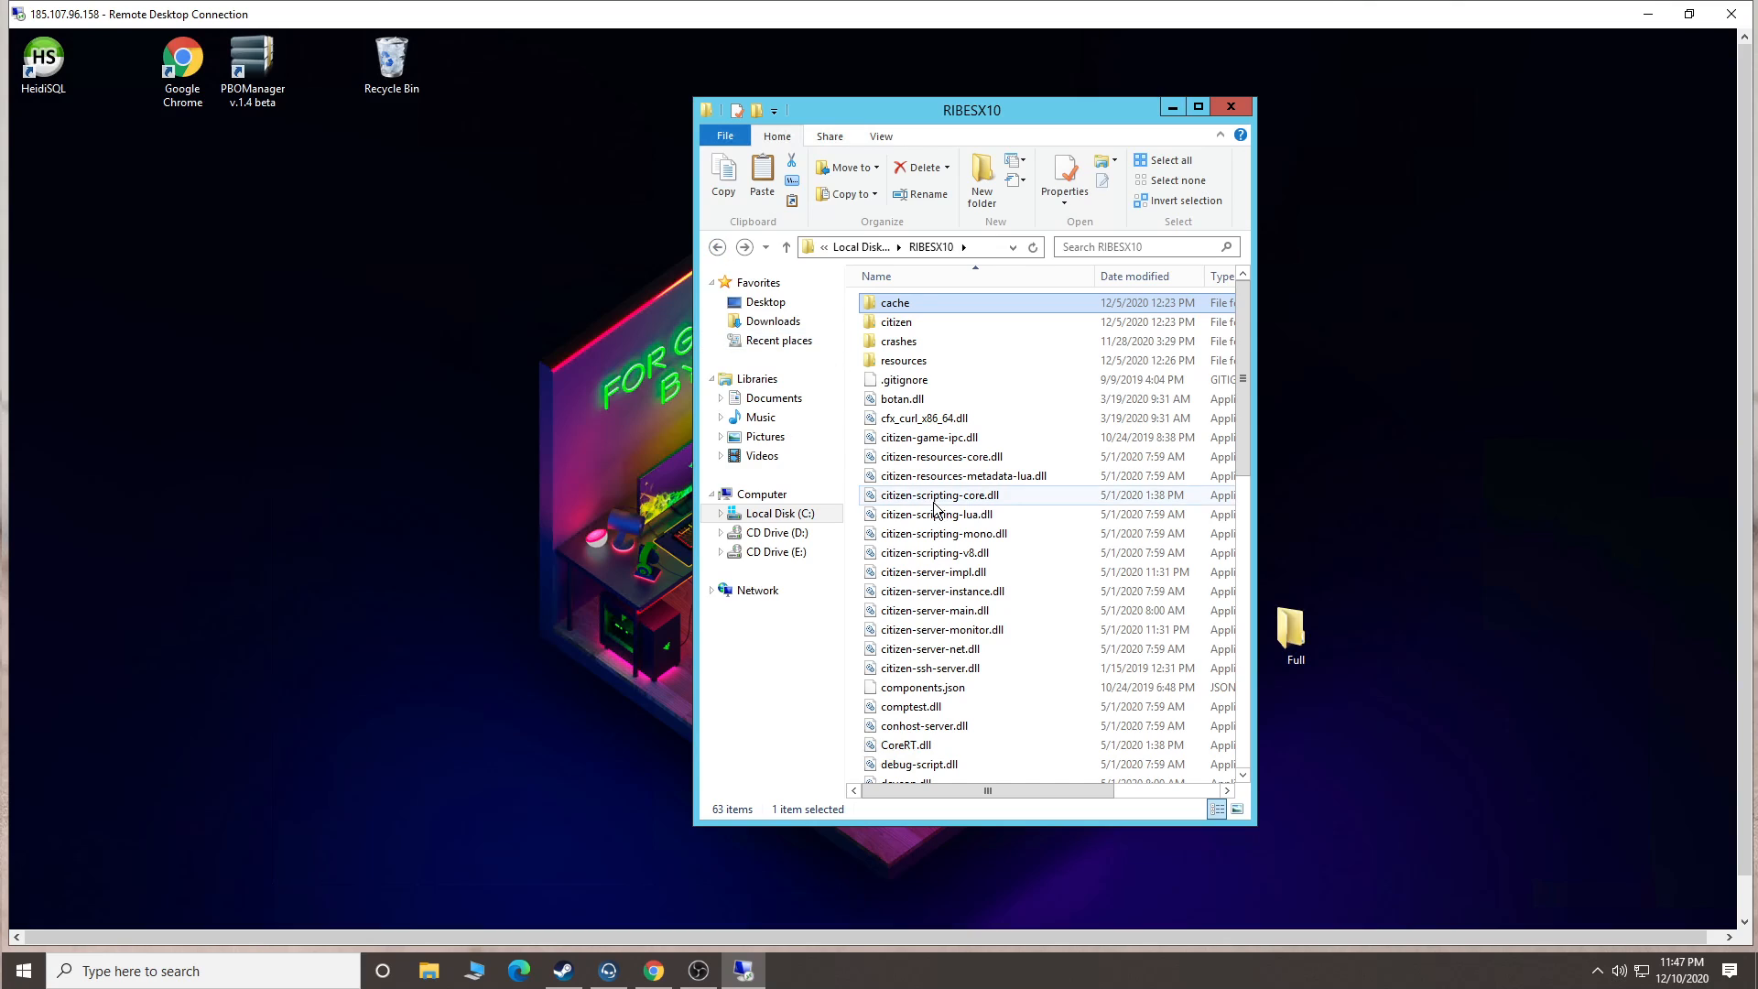
# Open server.cfg from the RIBESX10 folder in Notepad++ and decline the offered program update.
pyautogui.scroll(-8, 940, 601)
pyautogui.scroll(-5, 940, 601)
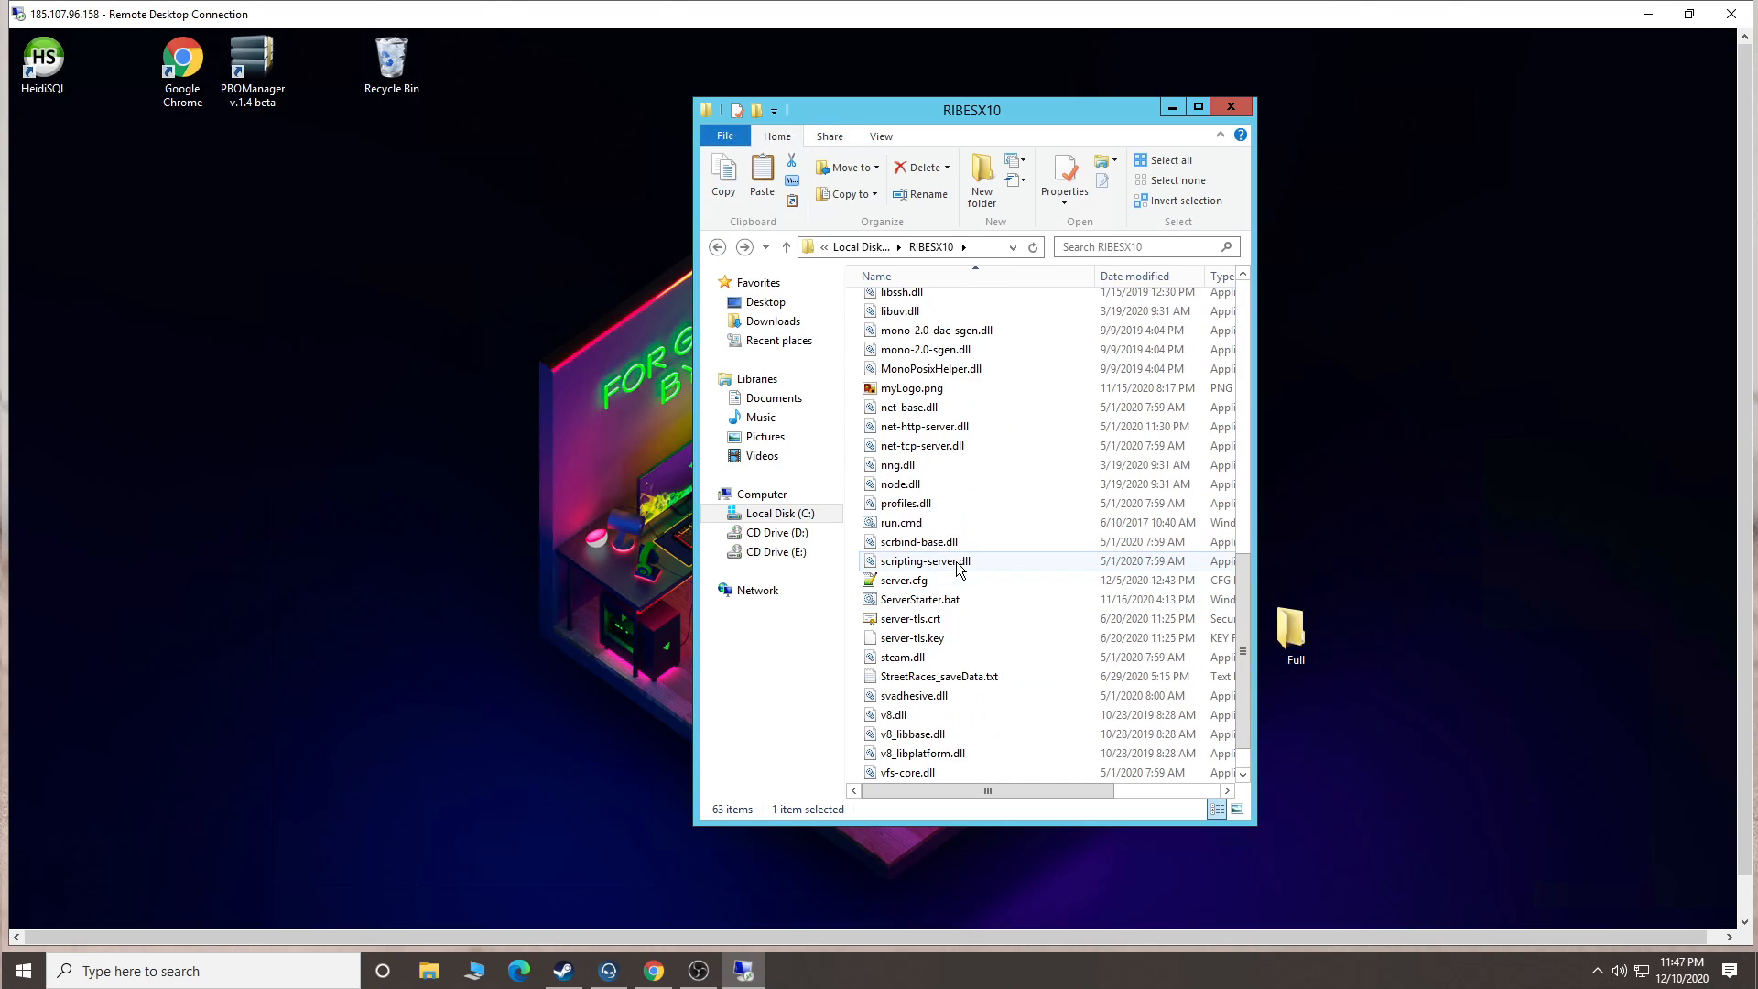
pyautogui.rightClick(894, 585)
pyautogui.click(957, 619)
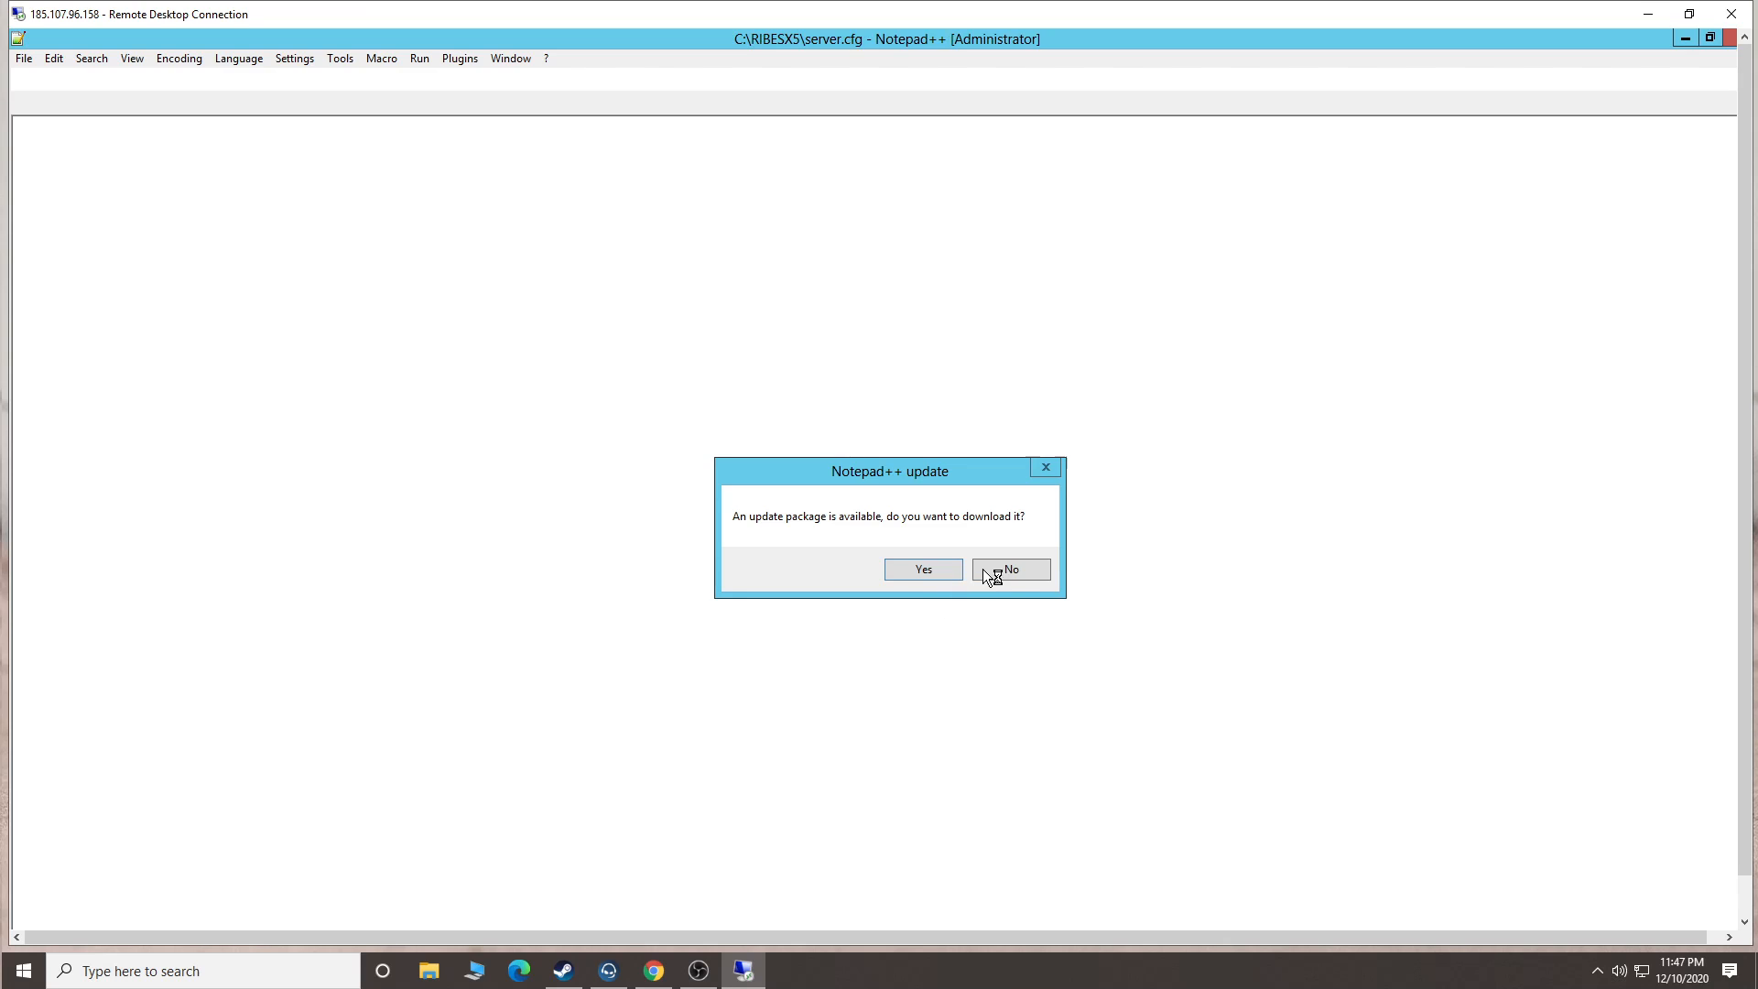
pyautogui.click(997, 570)
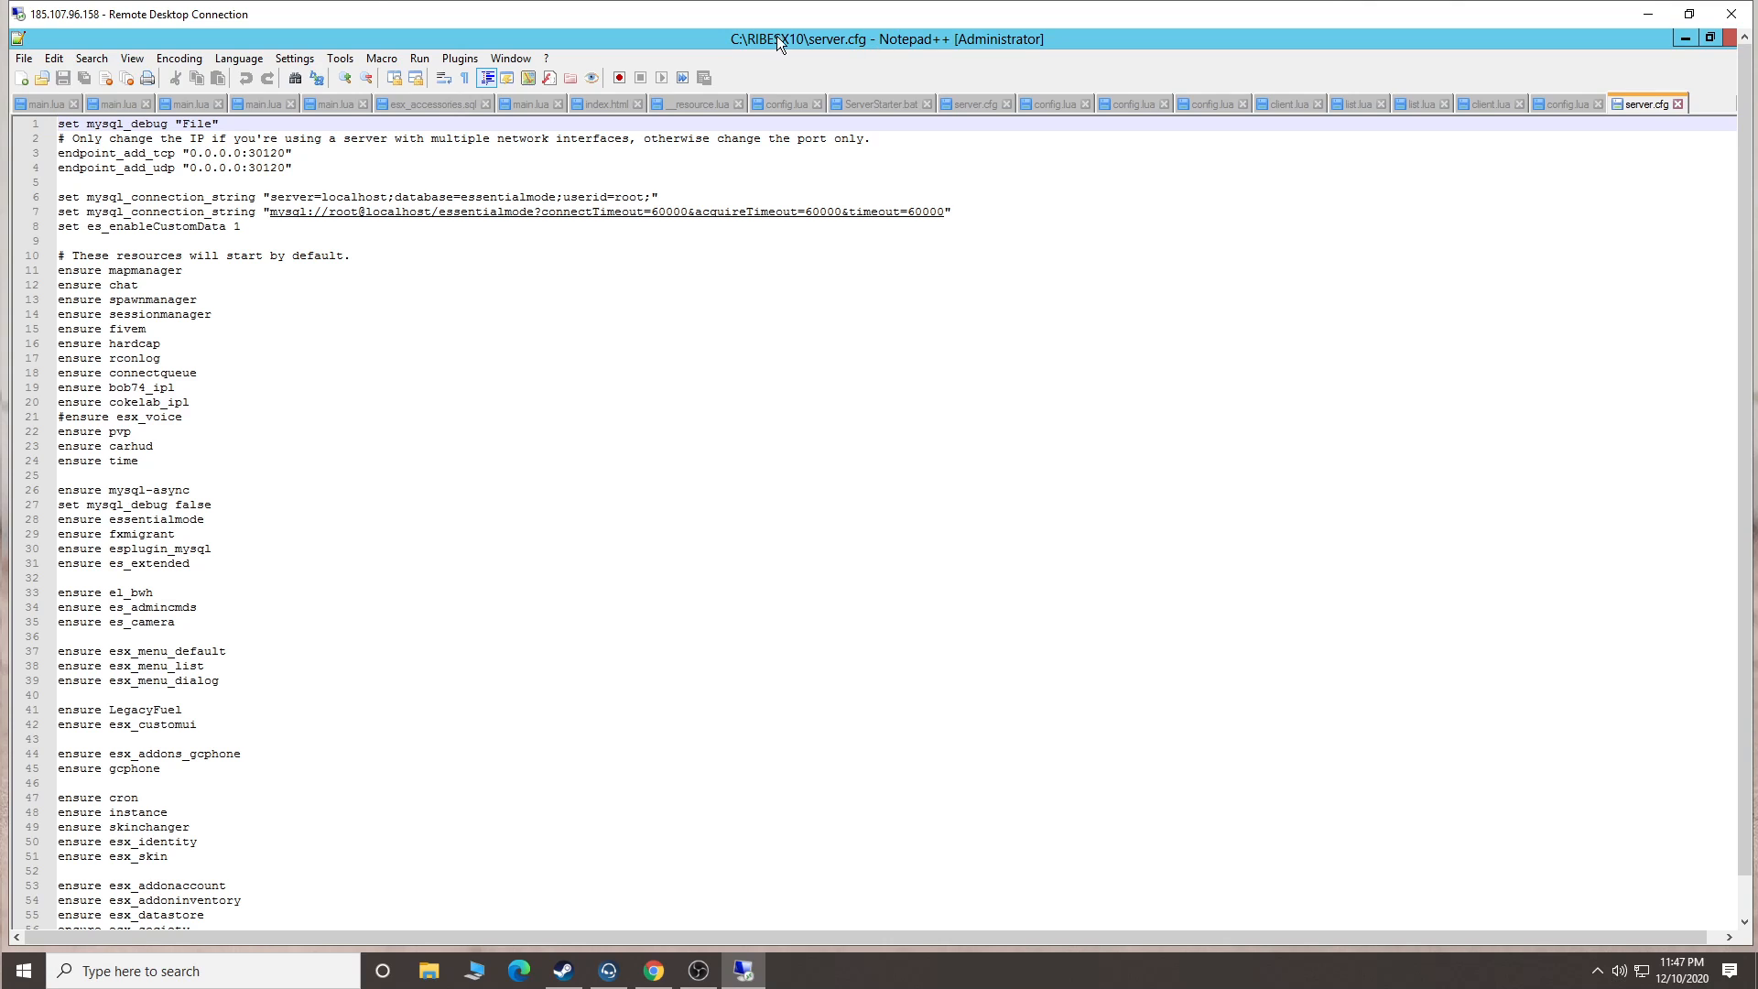
# Review server.cfg down to its last lines, highlighting the placeholder values of sv_licenseKey and steam_webApiKey.
pyautogui.click(488, 449)
pyautogui.scroll(-20, 412, 677)
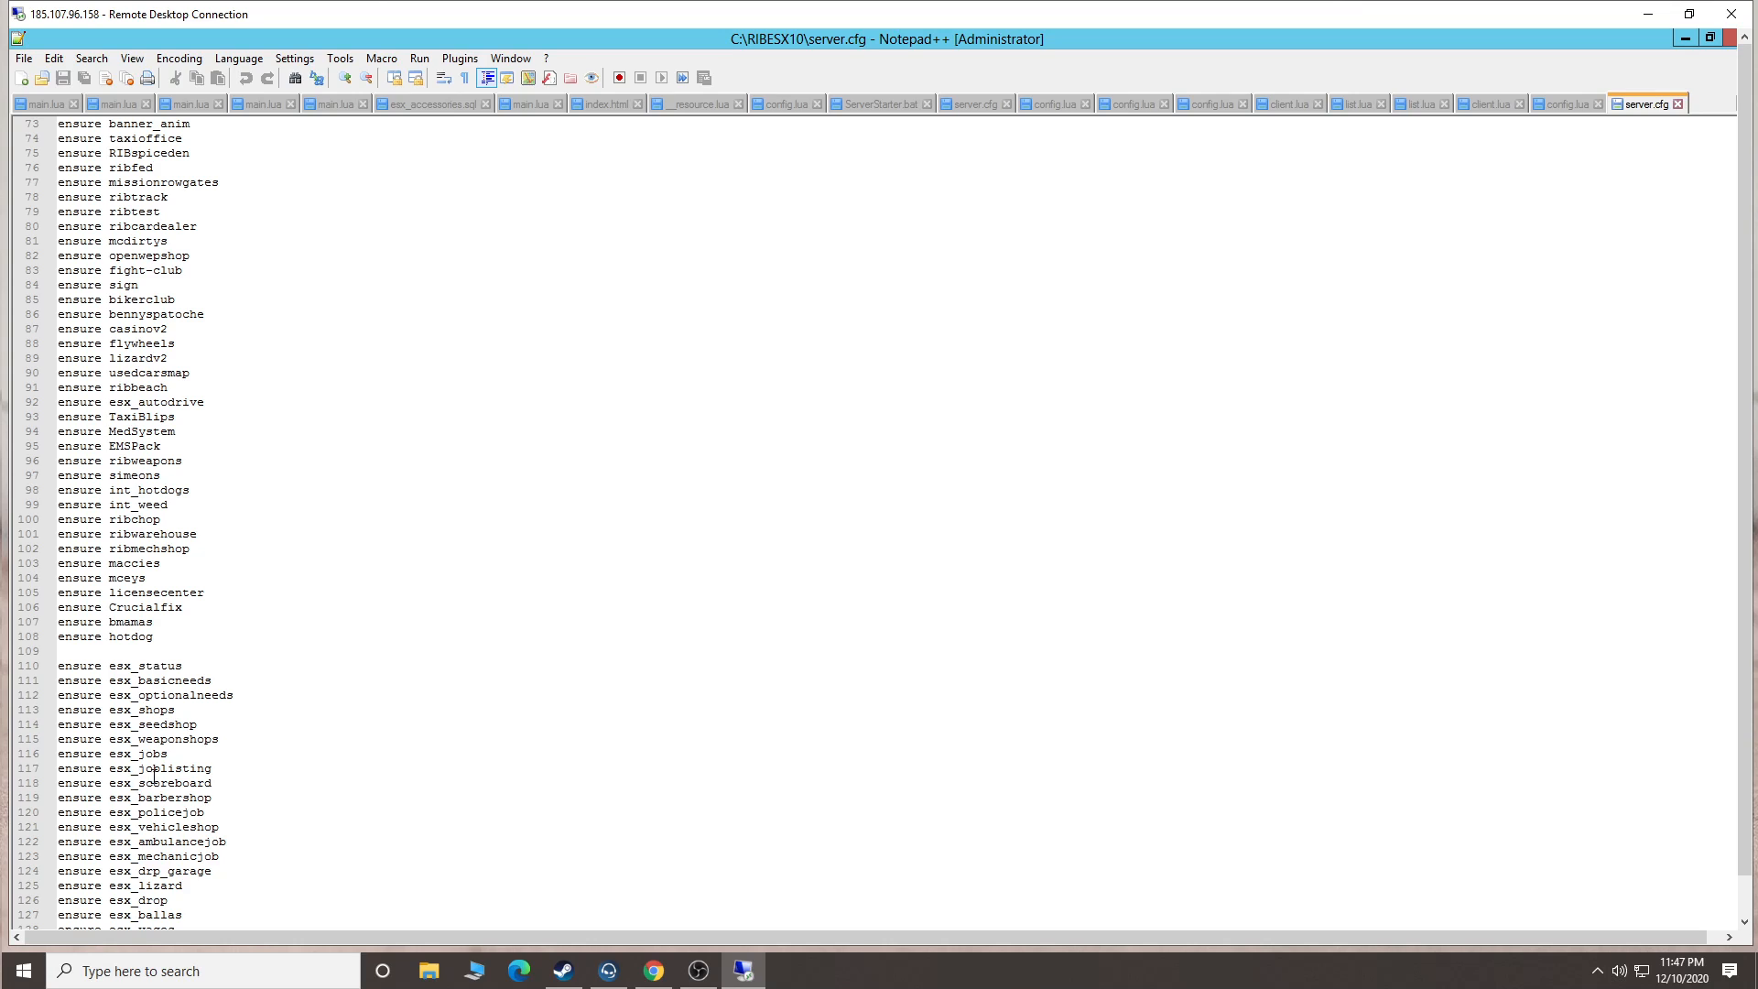
pyautogui.scroll(-20, 154, 774)
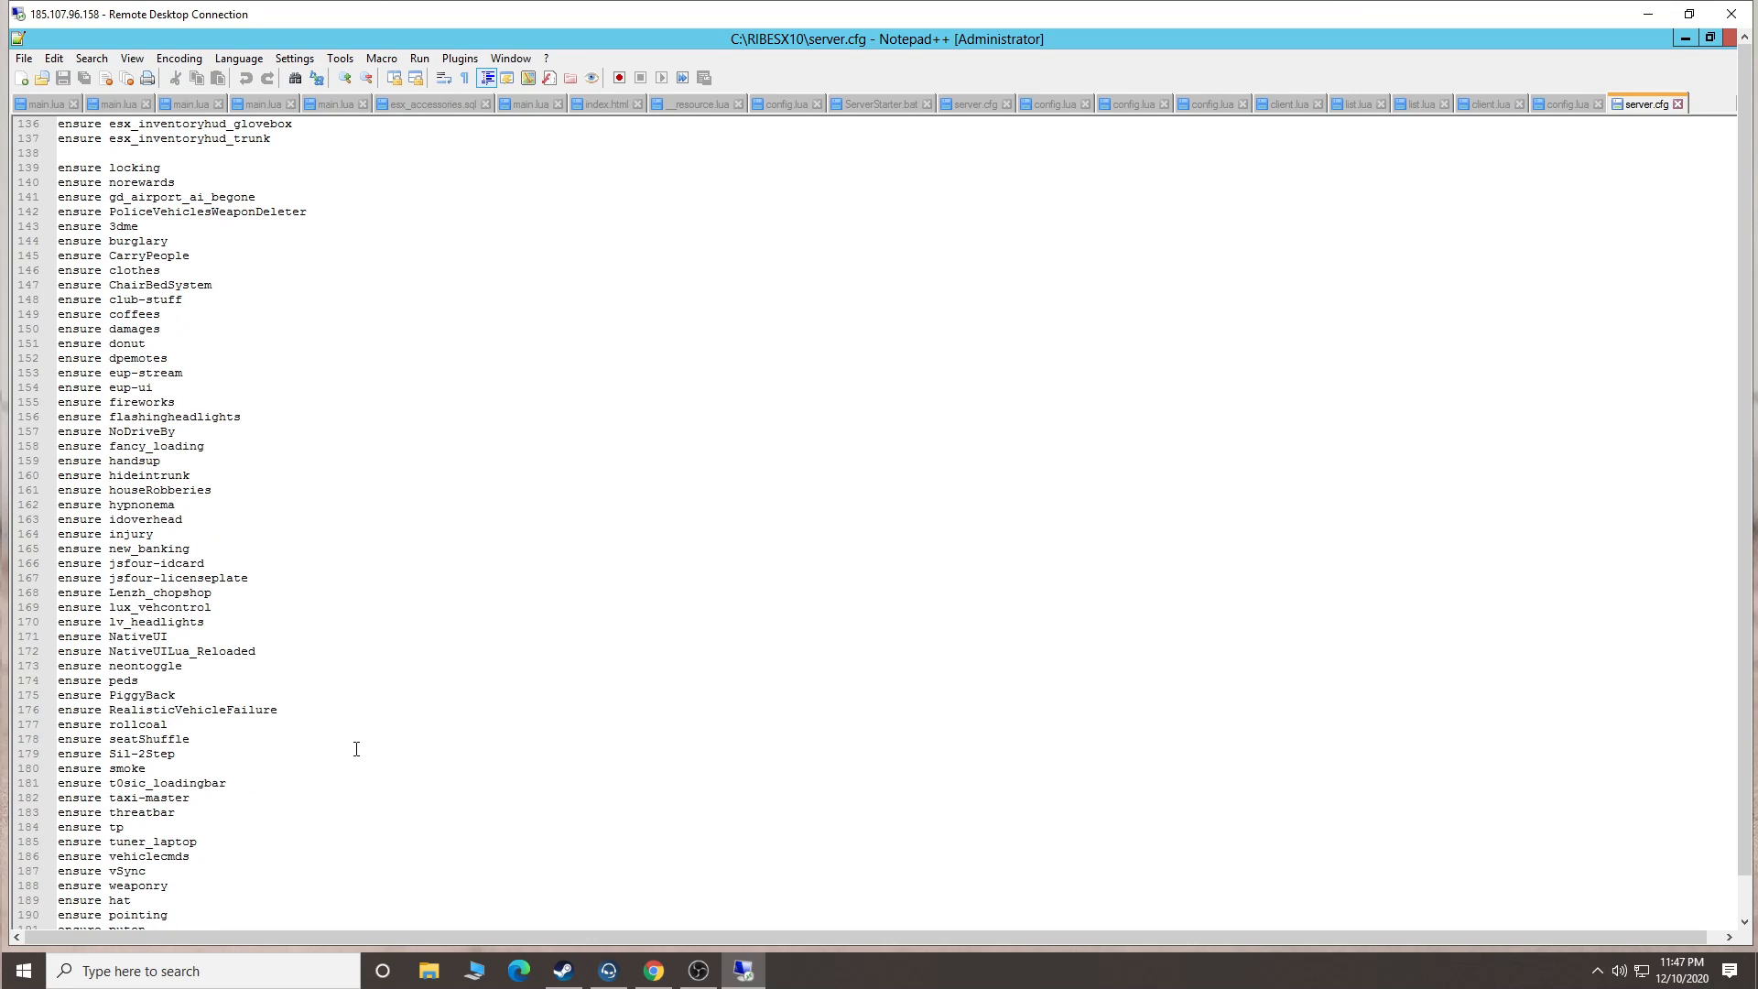
pyautogui.scroll(-20, 363, 744)
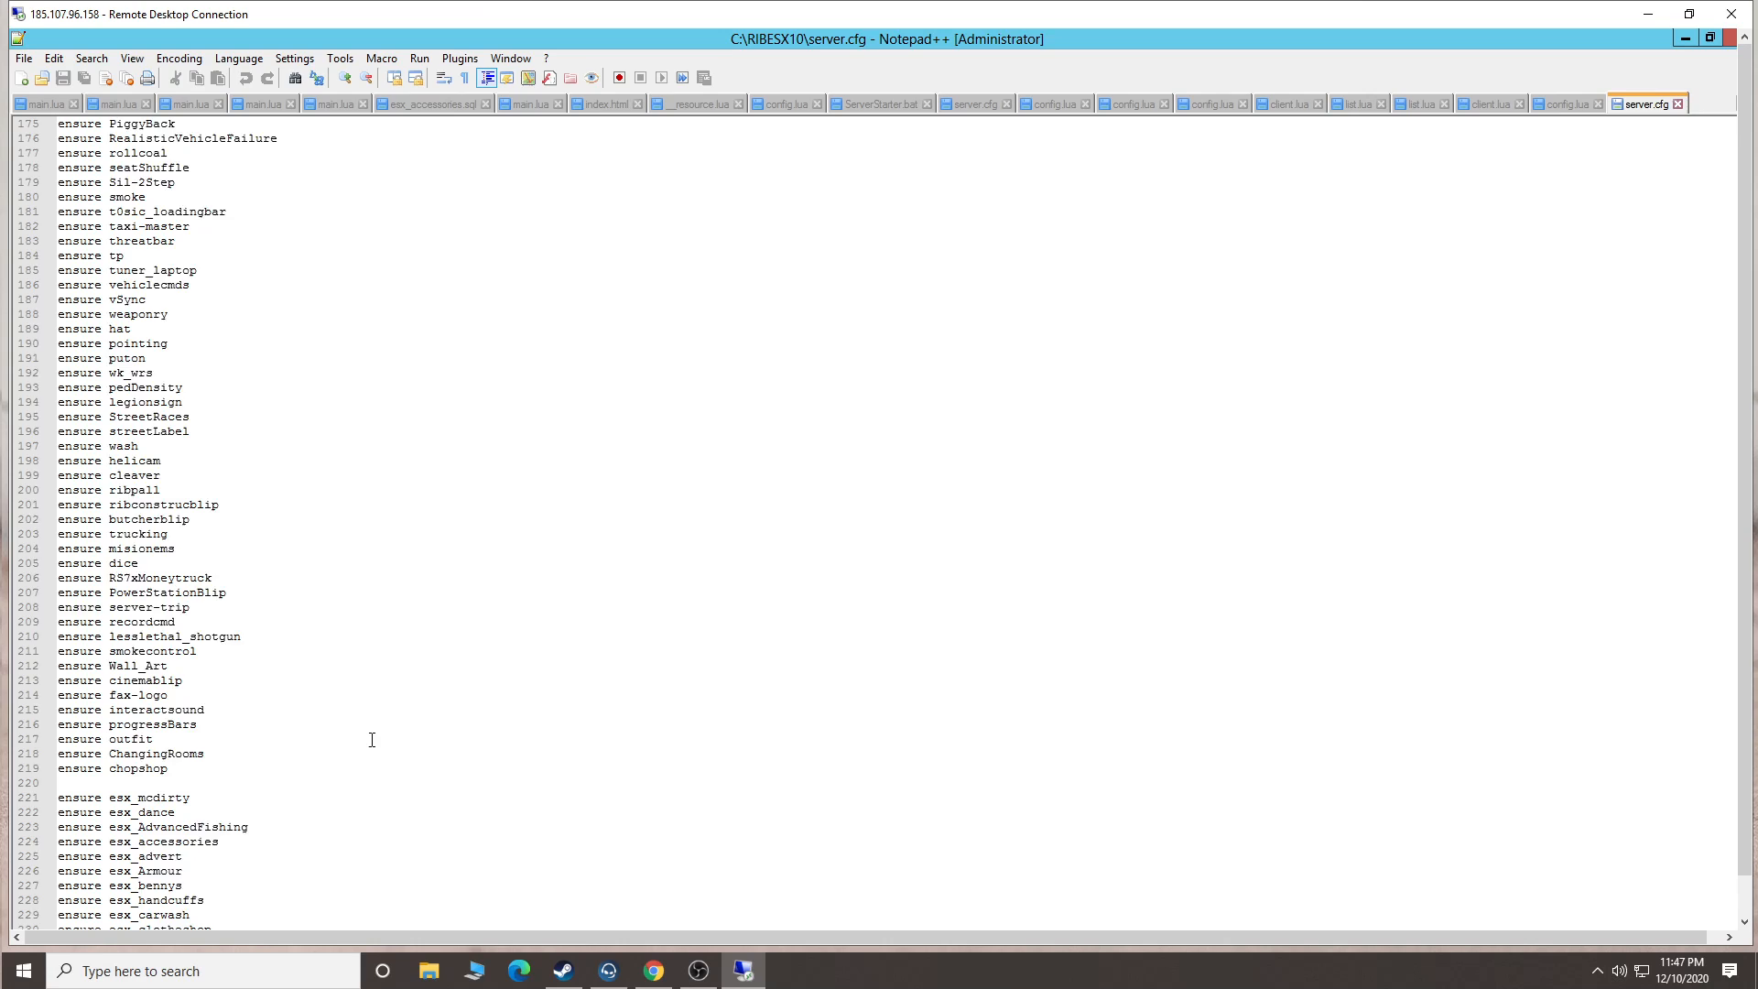
pyautogui.scroll(-14, 369, 740)
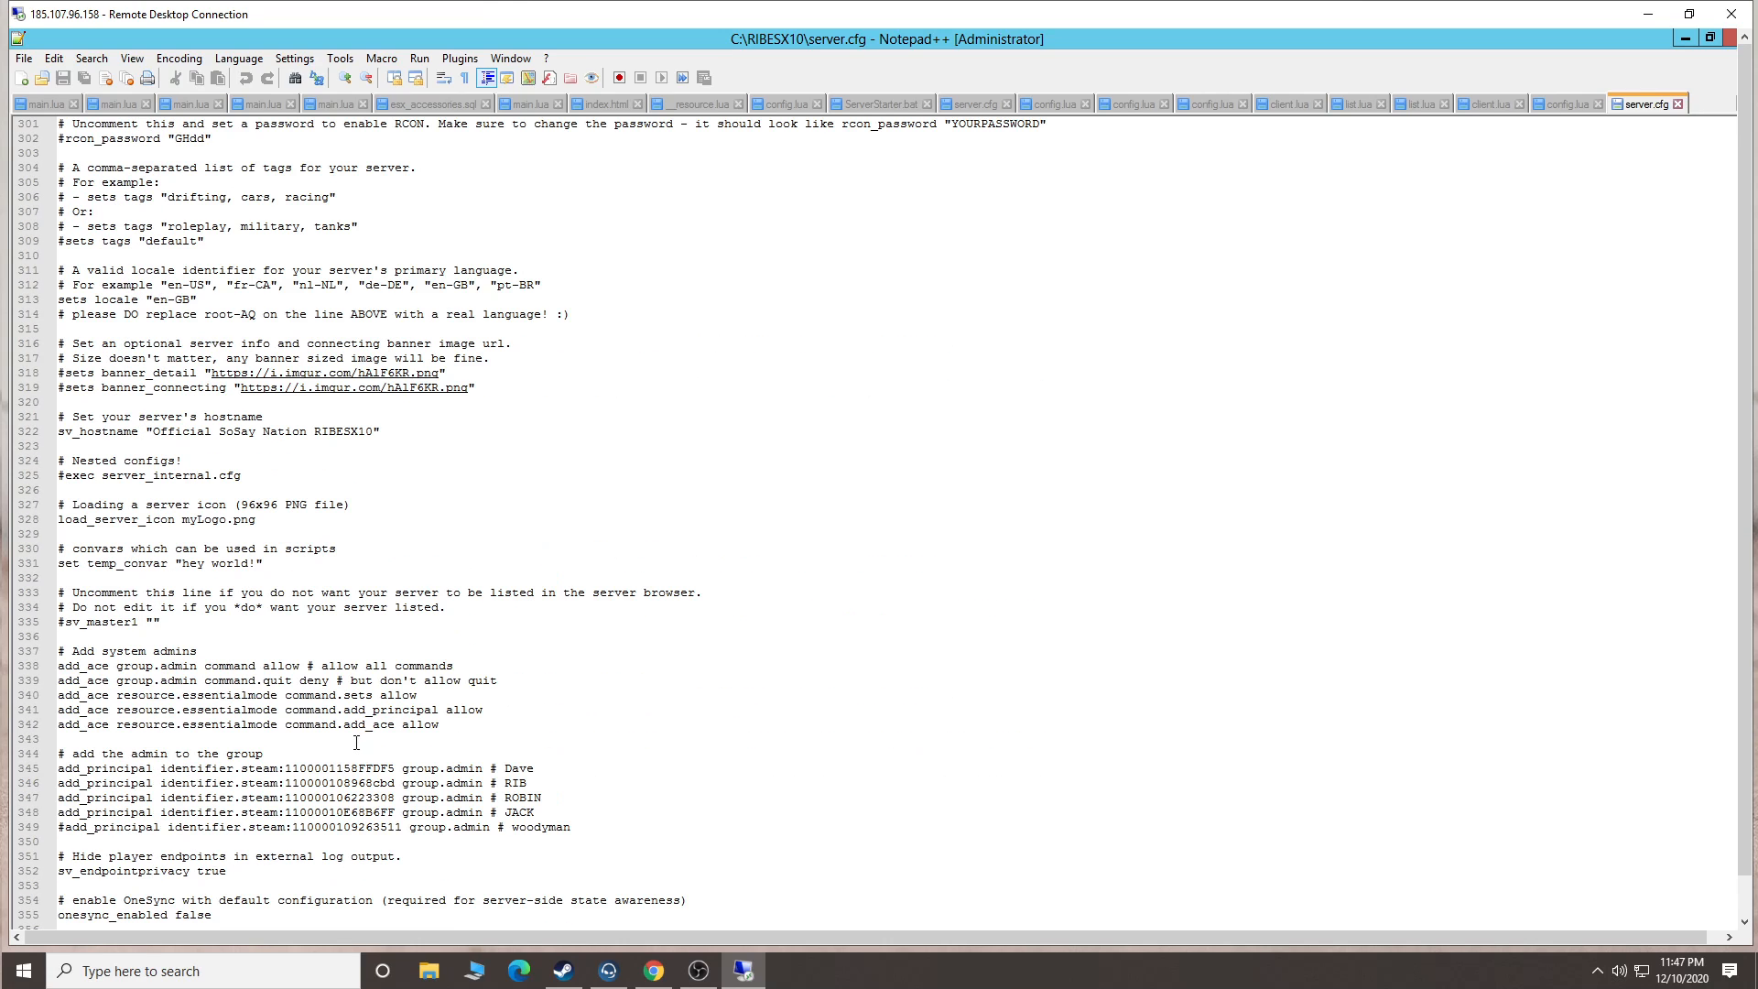
pyautogui.scroll(-3, 357, 743)
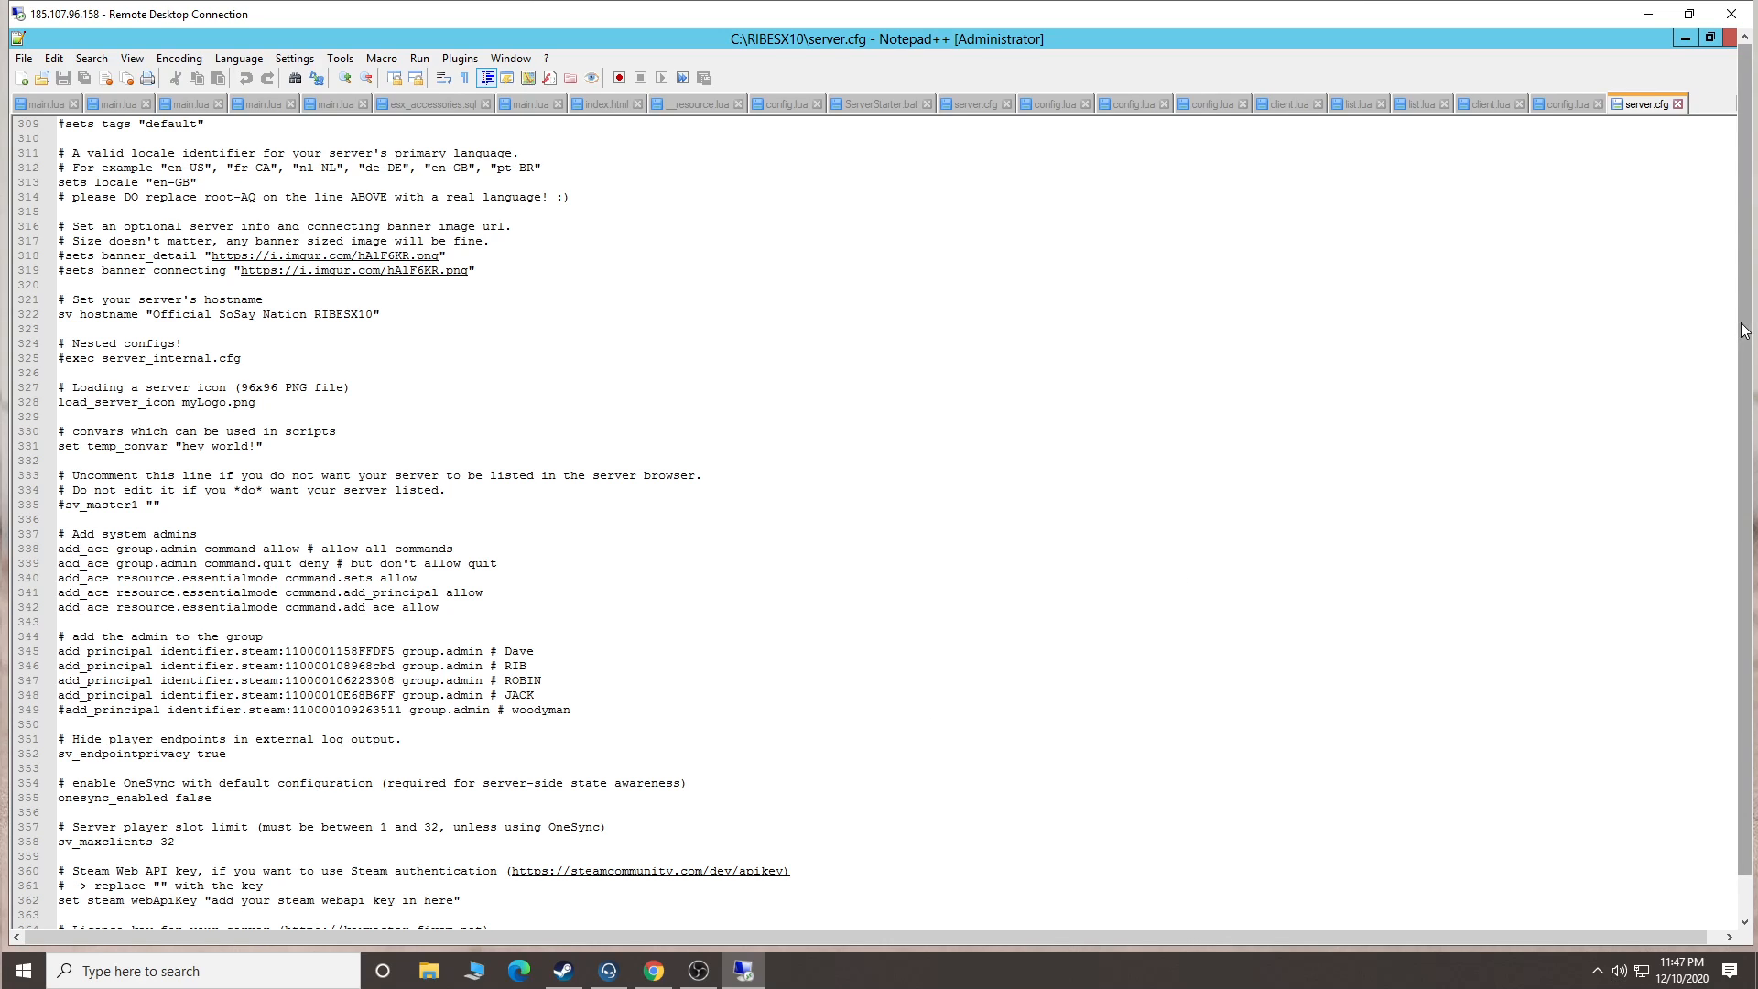
pyautogui.moveTo(1743, 332); pyautogui.dragTo(1752, 429)
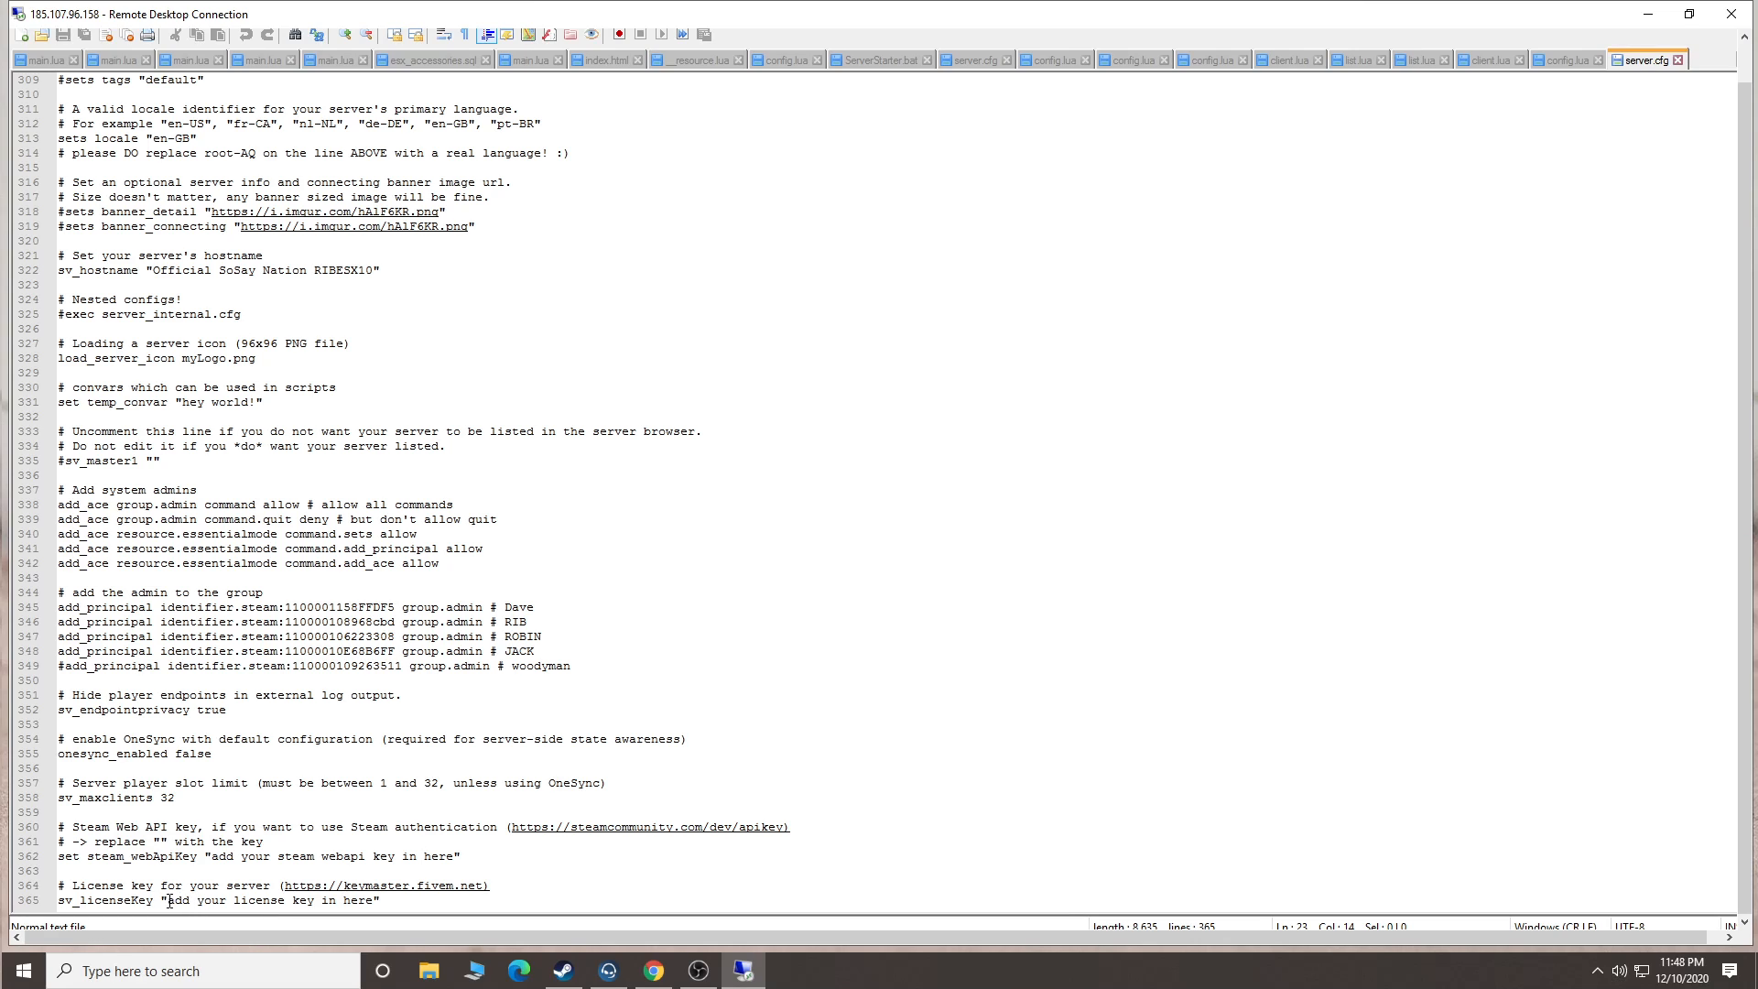
pyautogui.moveTo(170, 902); pyautogui.dragTo(374, 900)
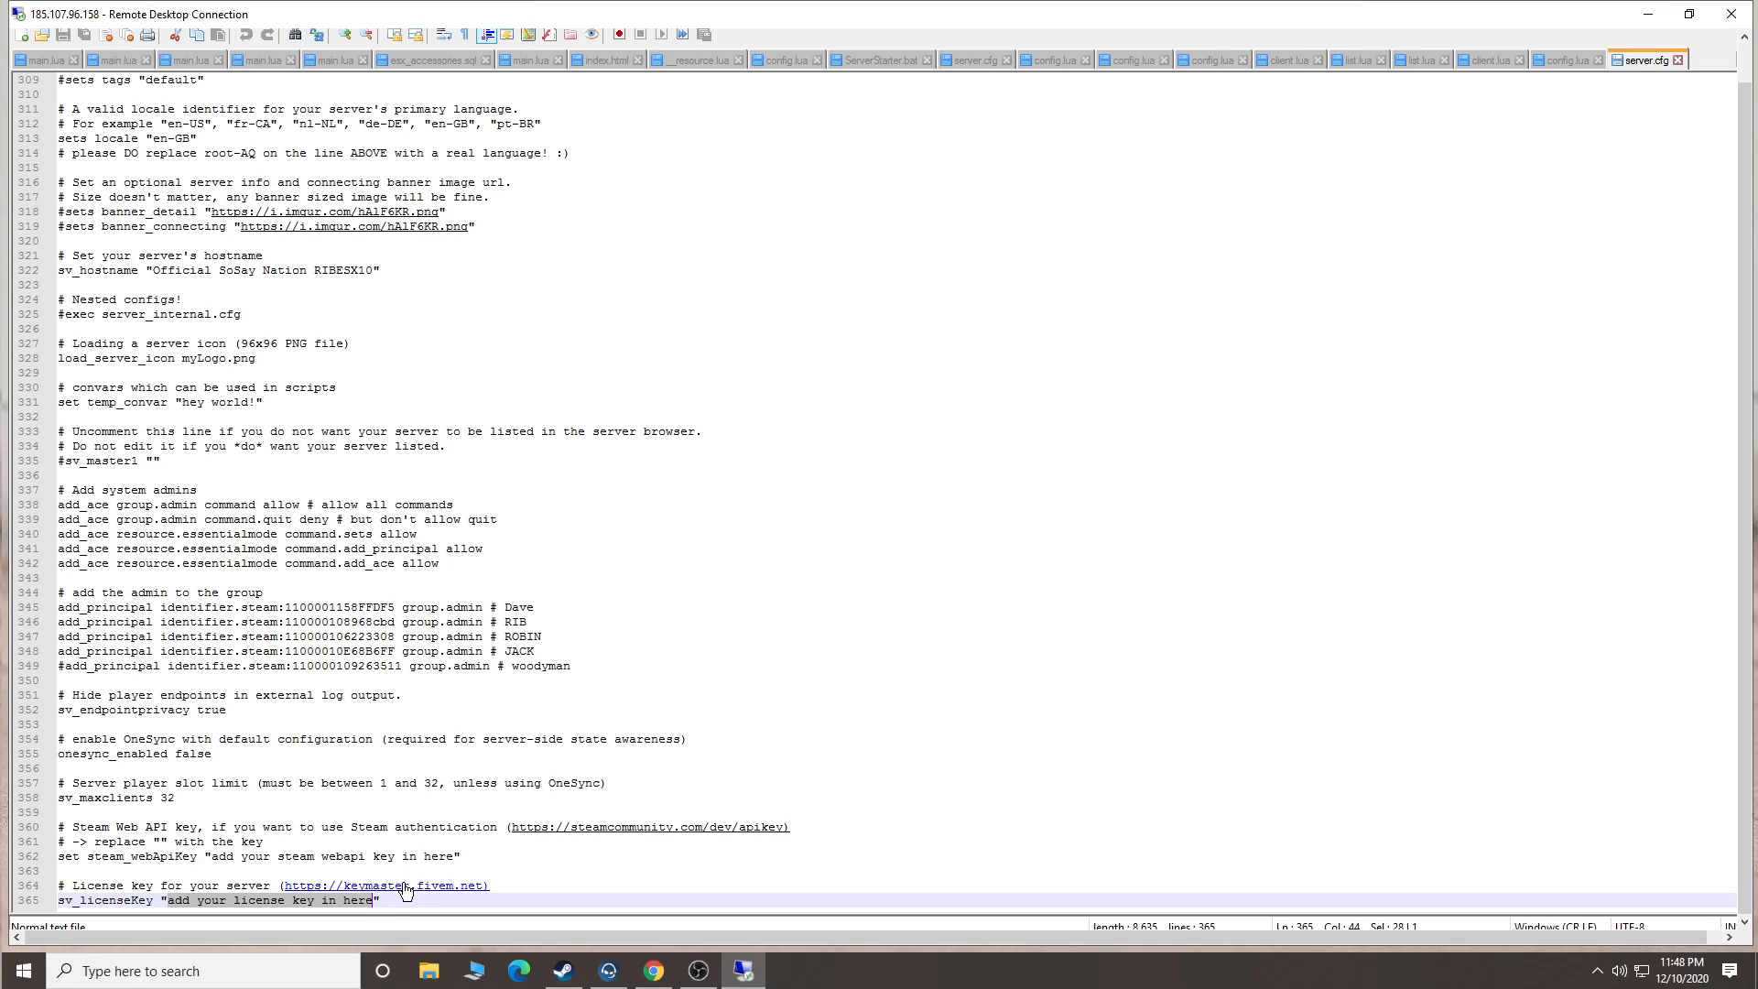
pyautogui.click(282, 903)
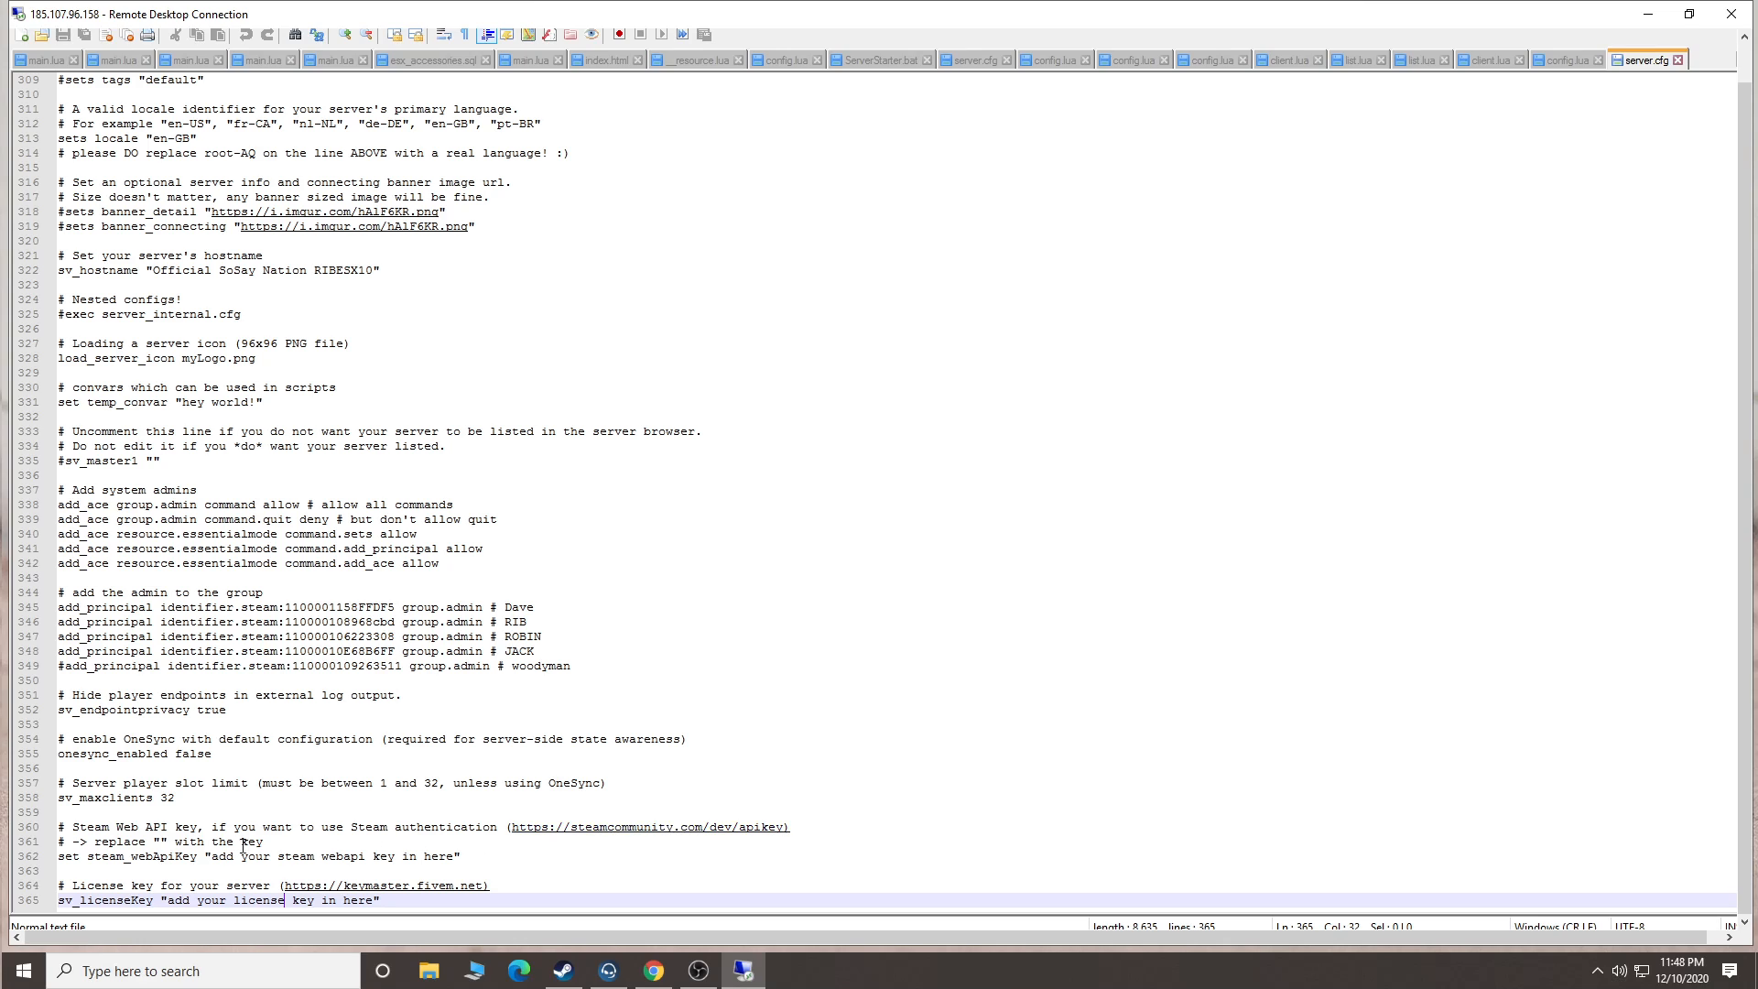
pyautogui.moveTo(211, 856); pyautogui.dragTo(474, 860)
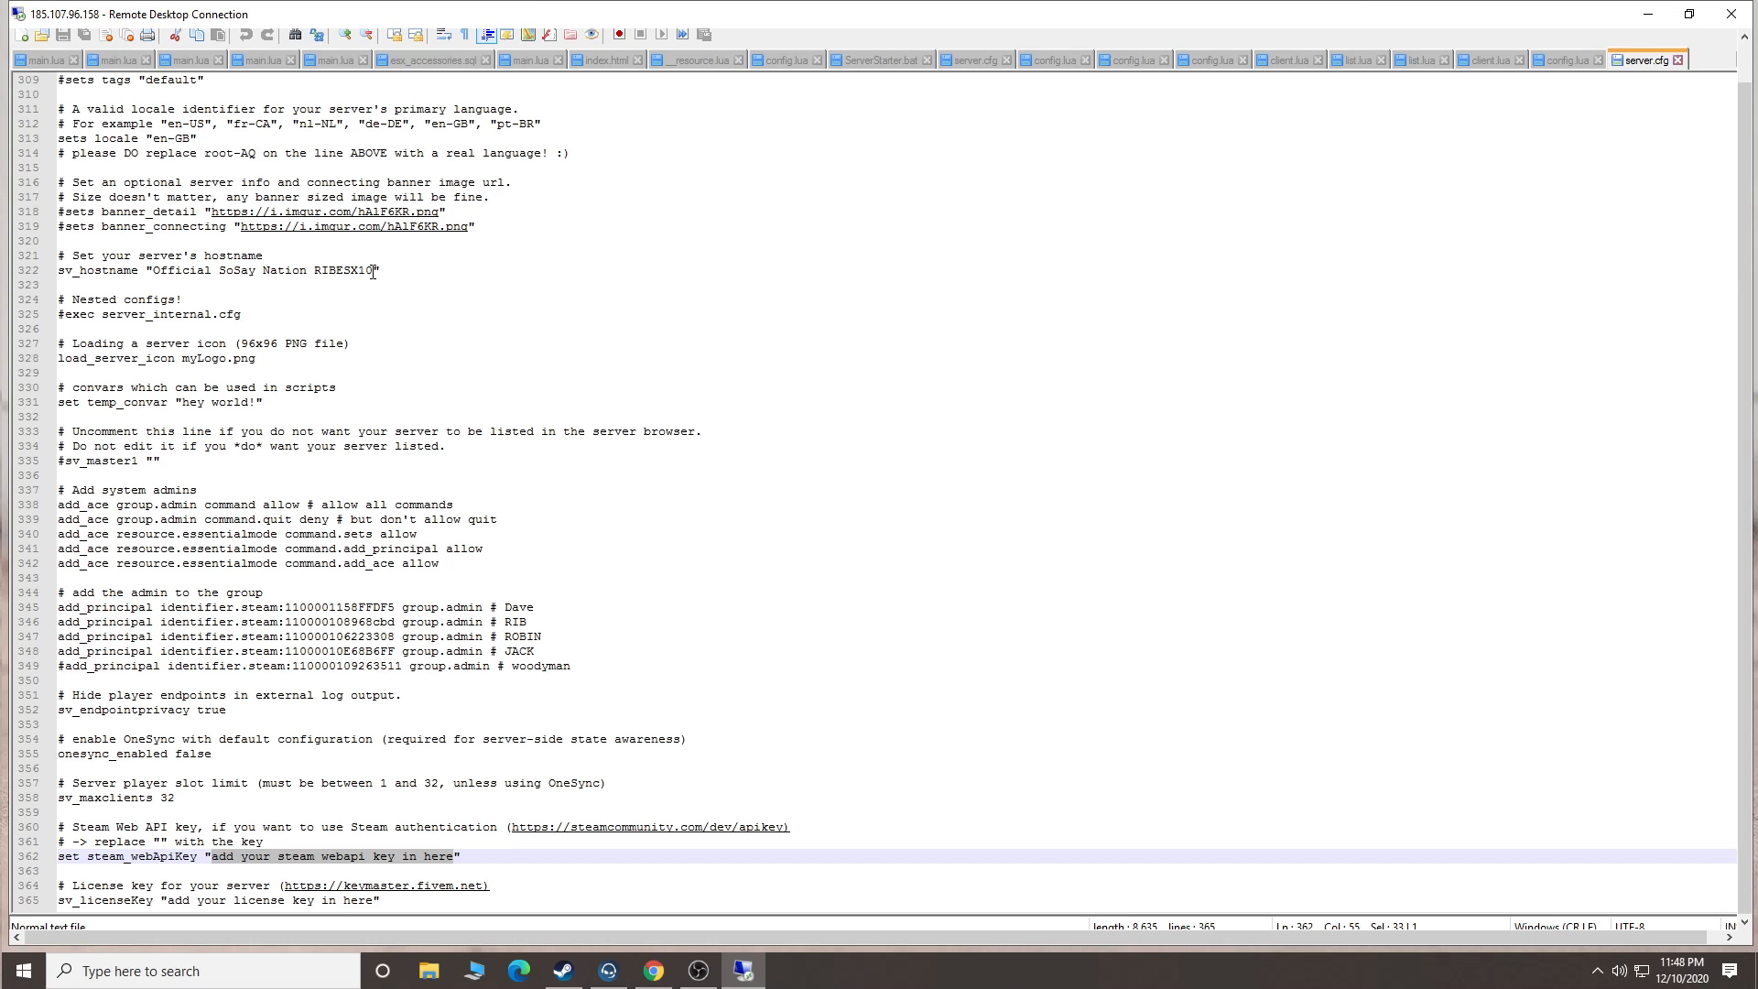
# Set sv_hostname in server.cfg to "RIB NATION TEST", save the file and close Notepad++.
pyautogui.moveTo(374, 272); pyautogui.dragTo(160, 272)
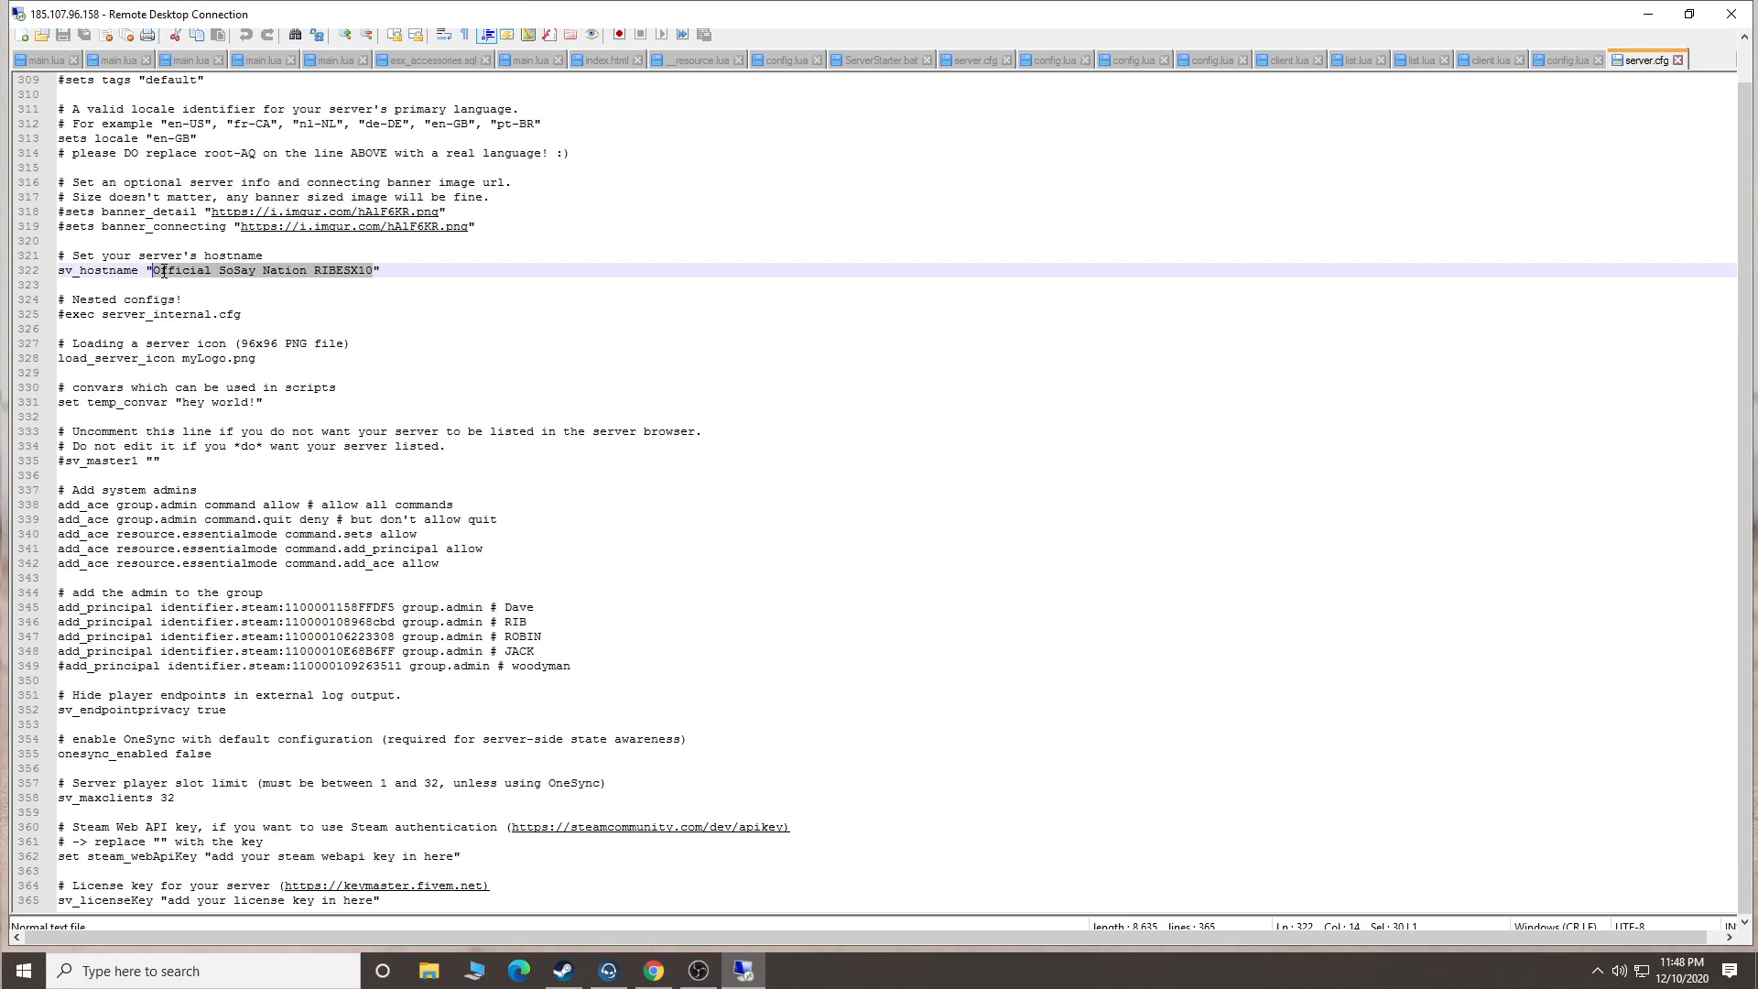
pyautogui.write('RIB NA')
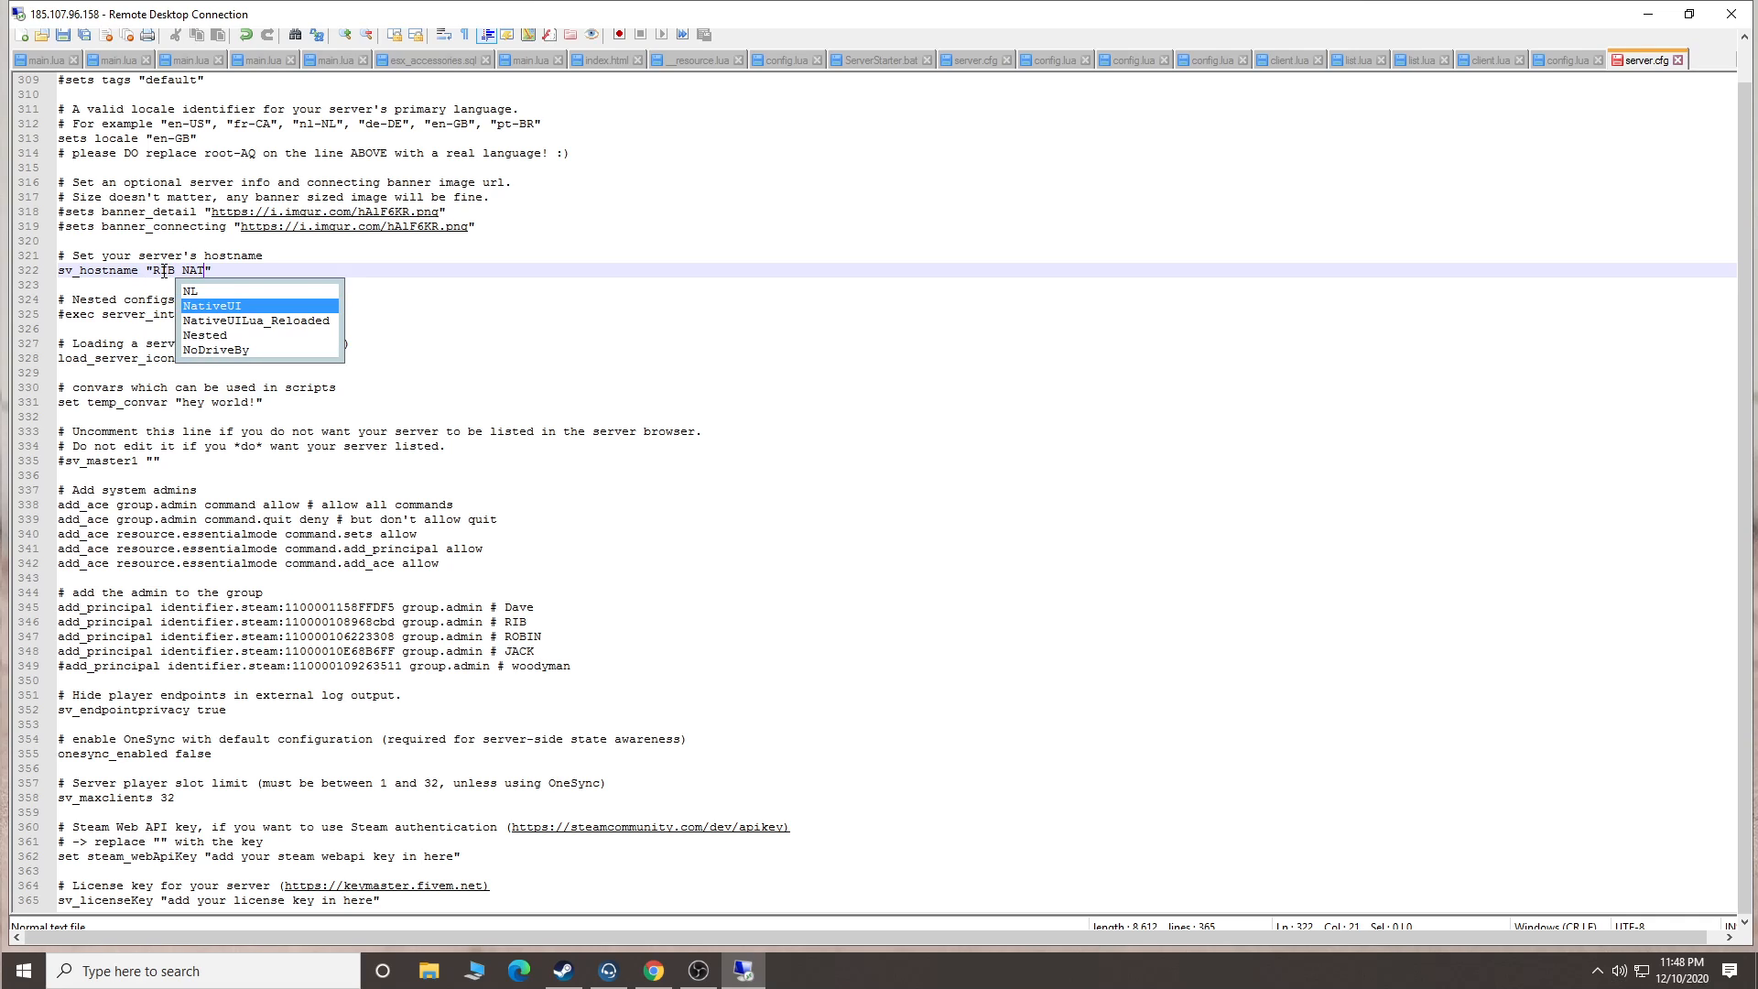
pyautogui.write('TION TEST')
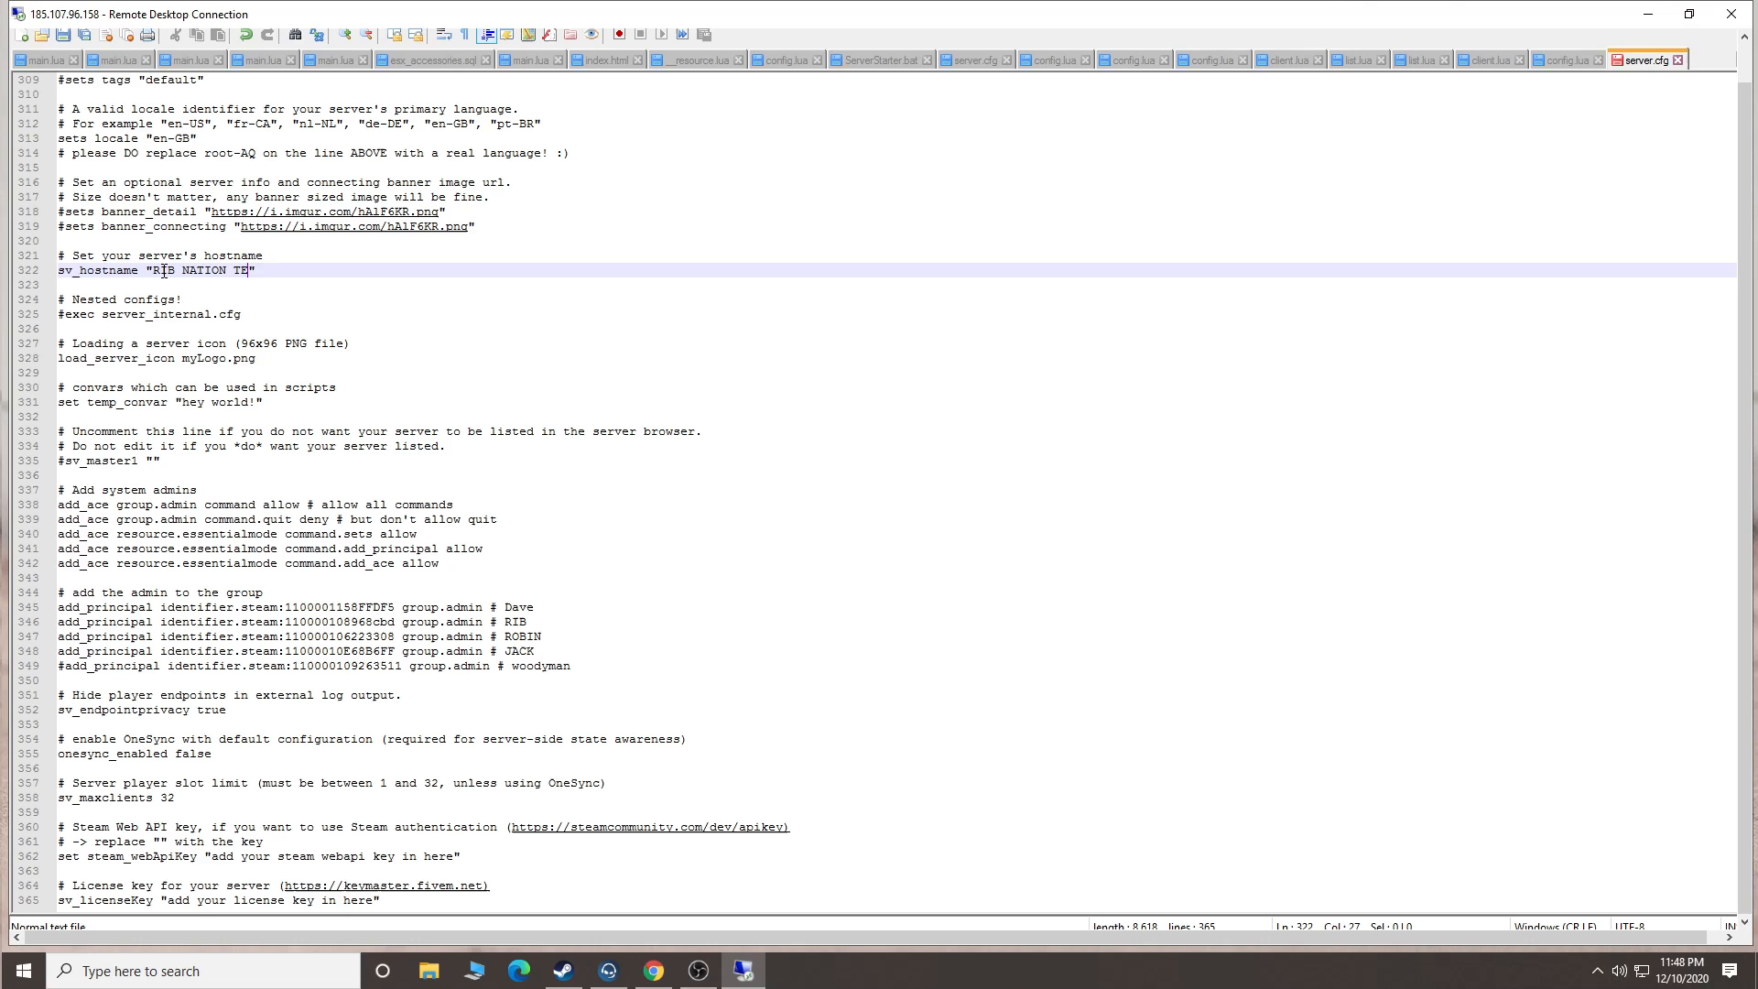
pyautogui.click(256, 417)
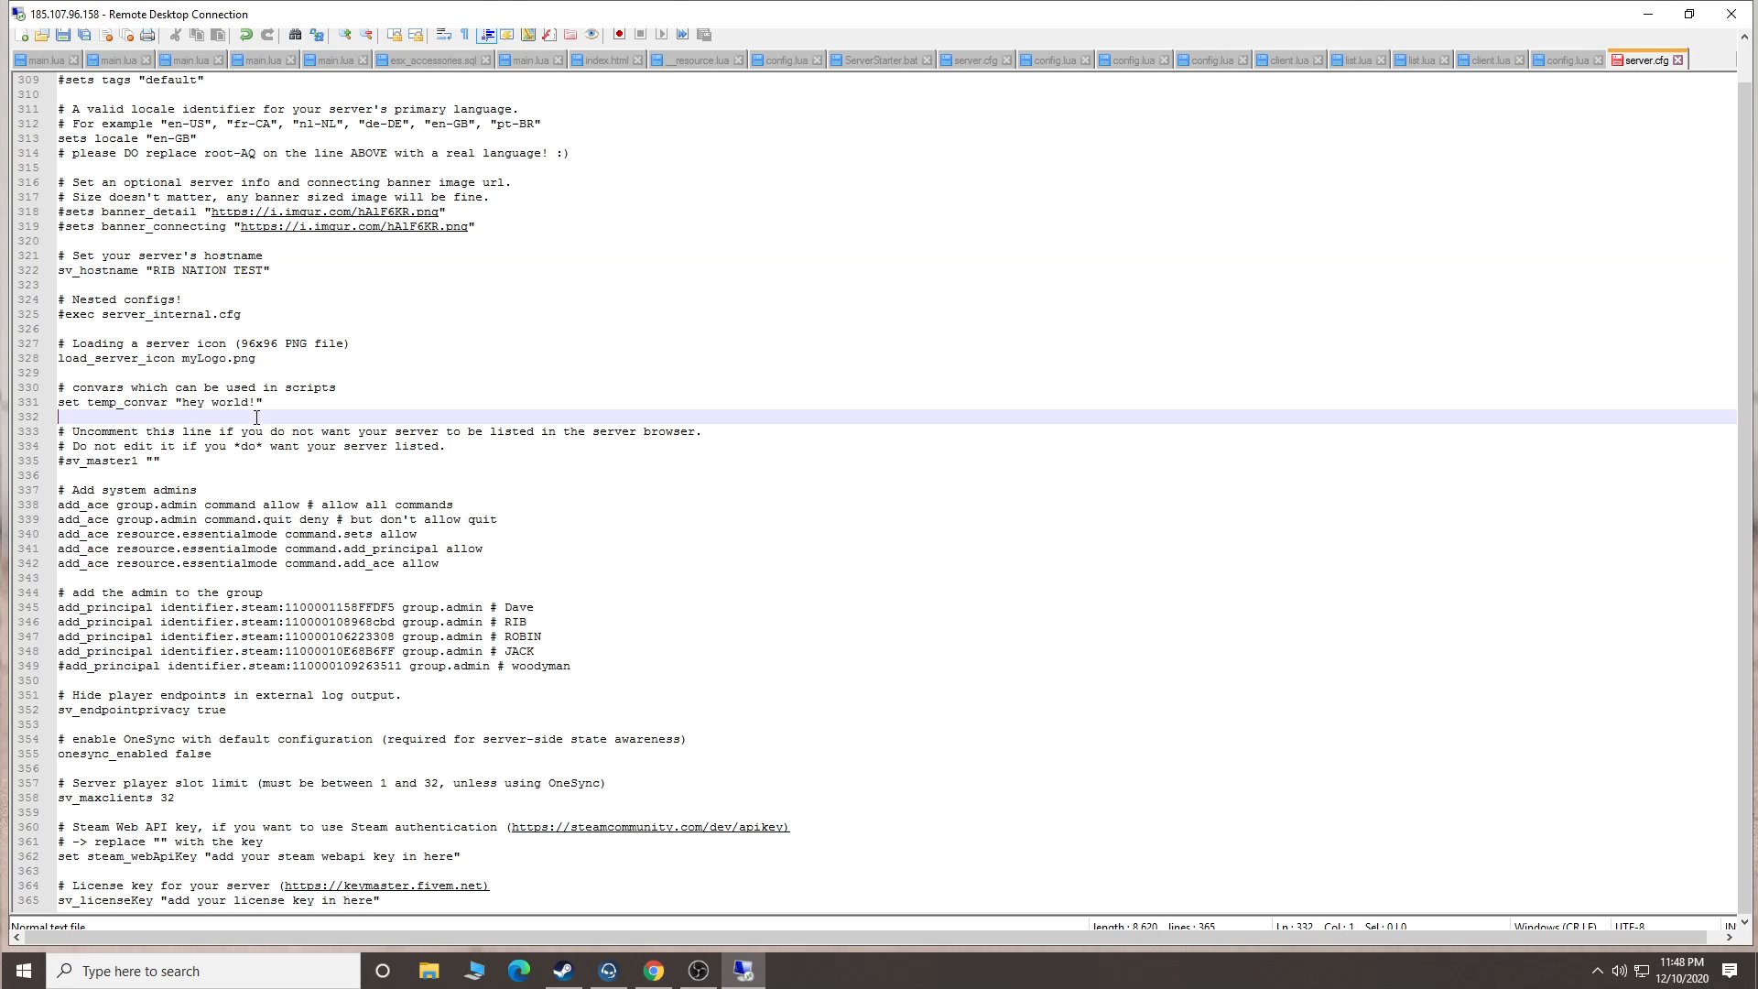
pyautogui.scroll(5, 711, 580)
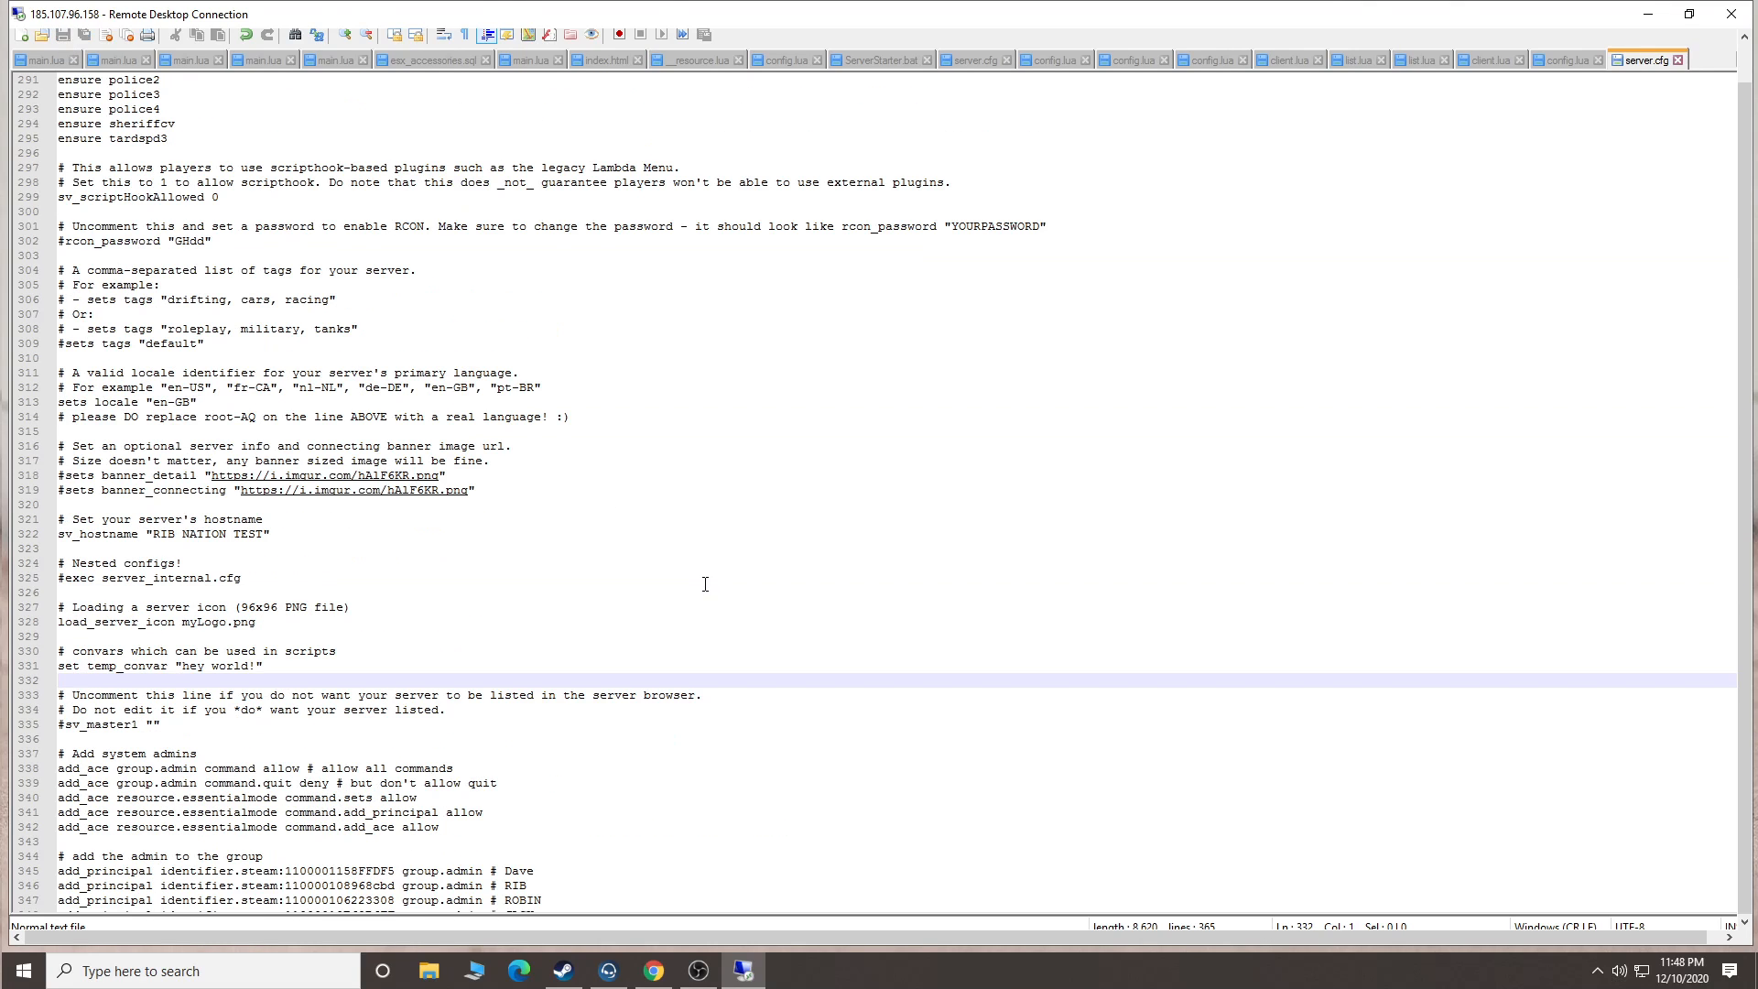
pyautogui.scroll(-4, 835, 405)
pyautogui.scroll(6, 1689, 73)
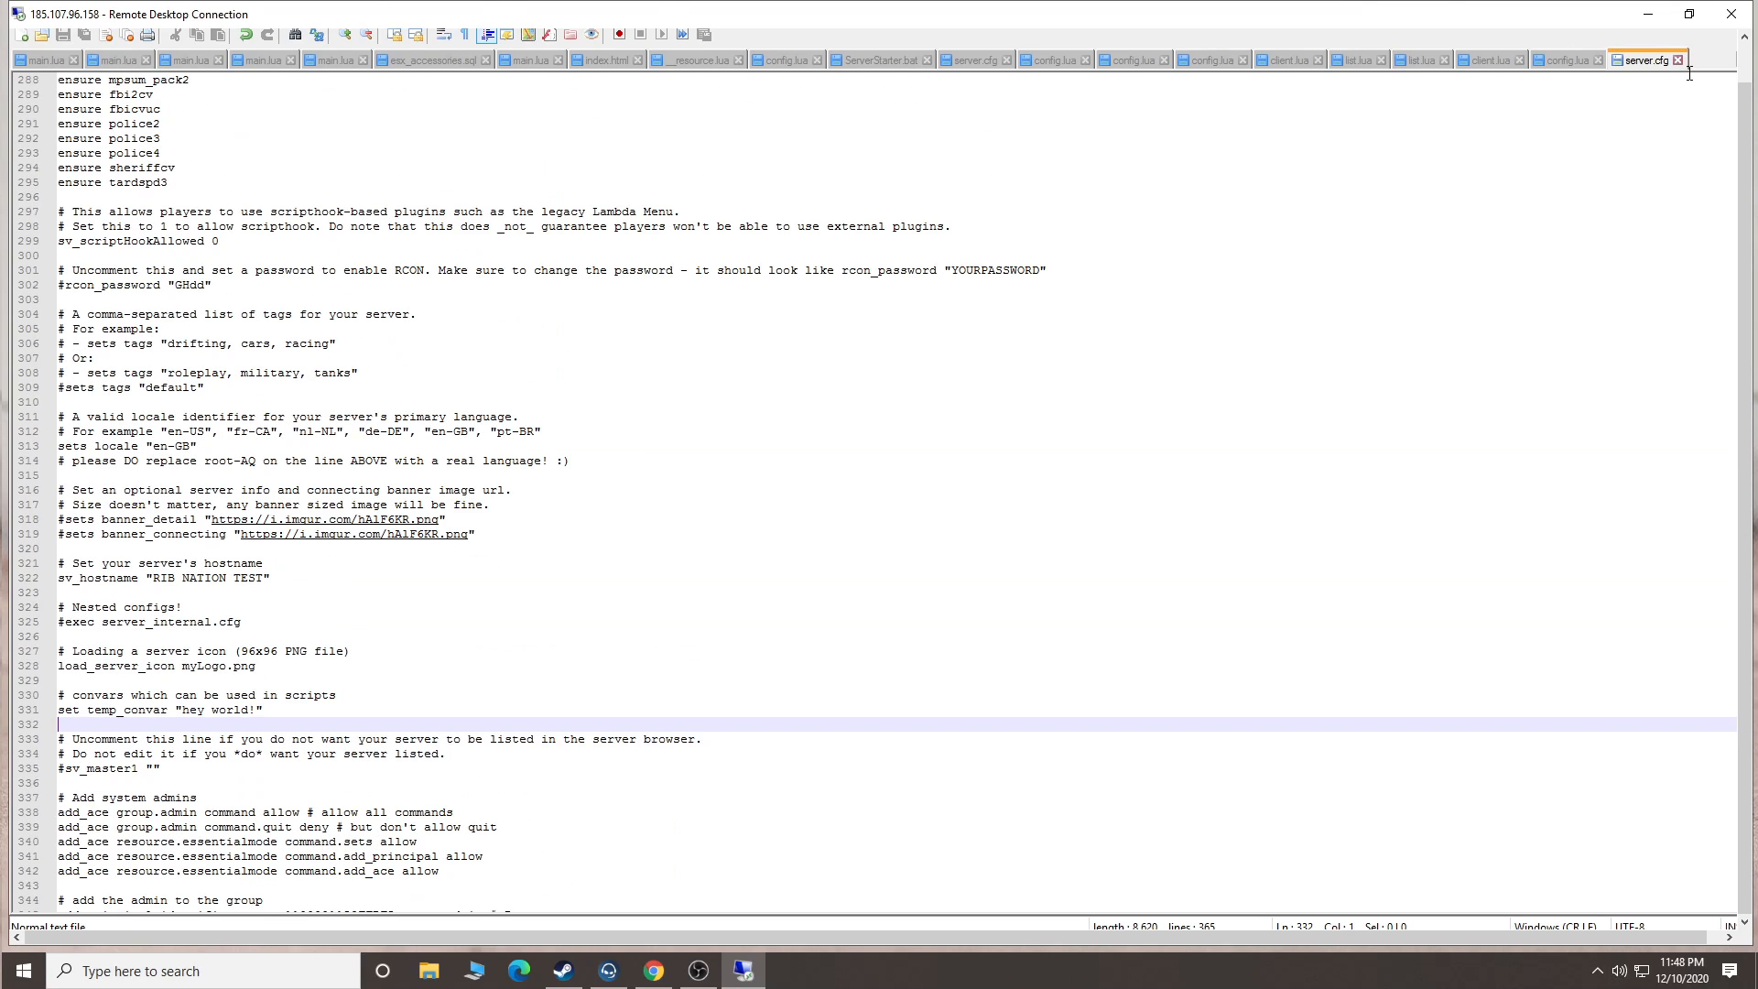
pyautogui.click(1748, 64)
pyautogui.click(1729, 35)
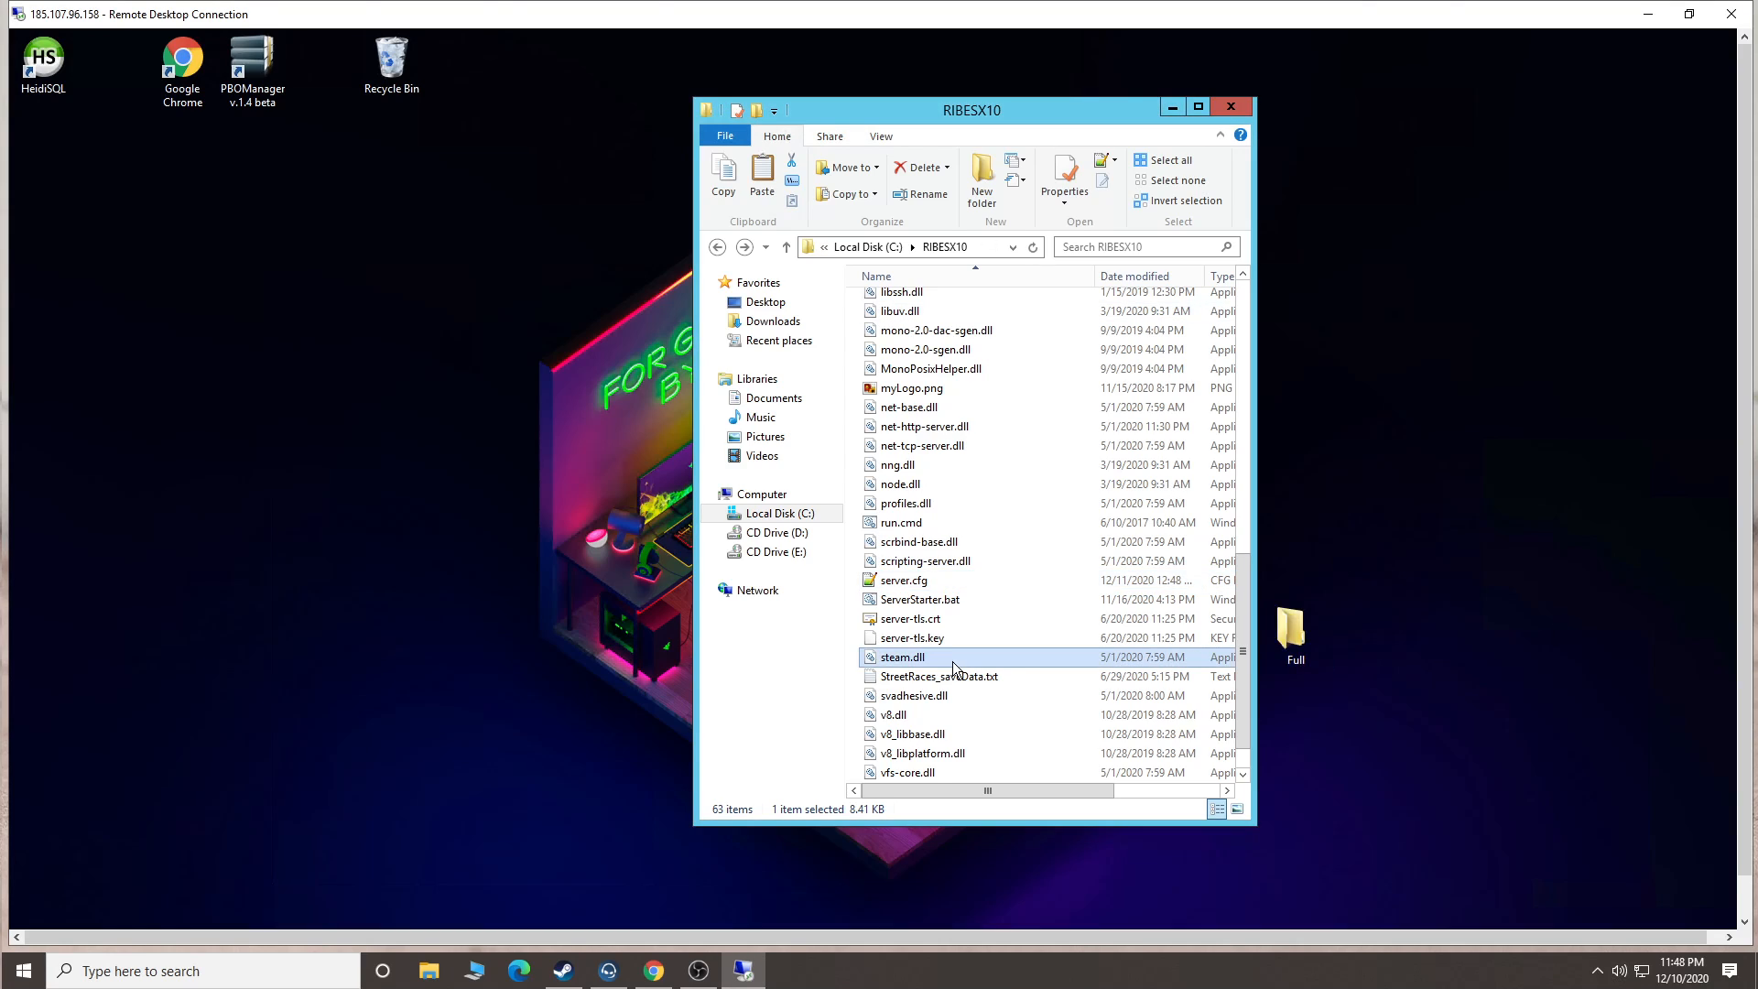
# Delete server.cfg from the RIBESX10 folder and paste the replacement server.cfg in its place, widening the folder window.
pyautogui.click(922, 583)
pyautogui.press('Delete')
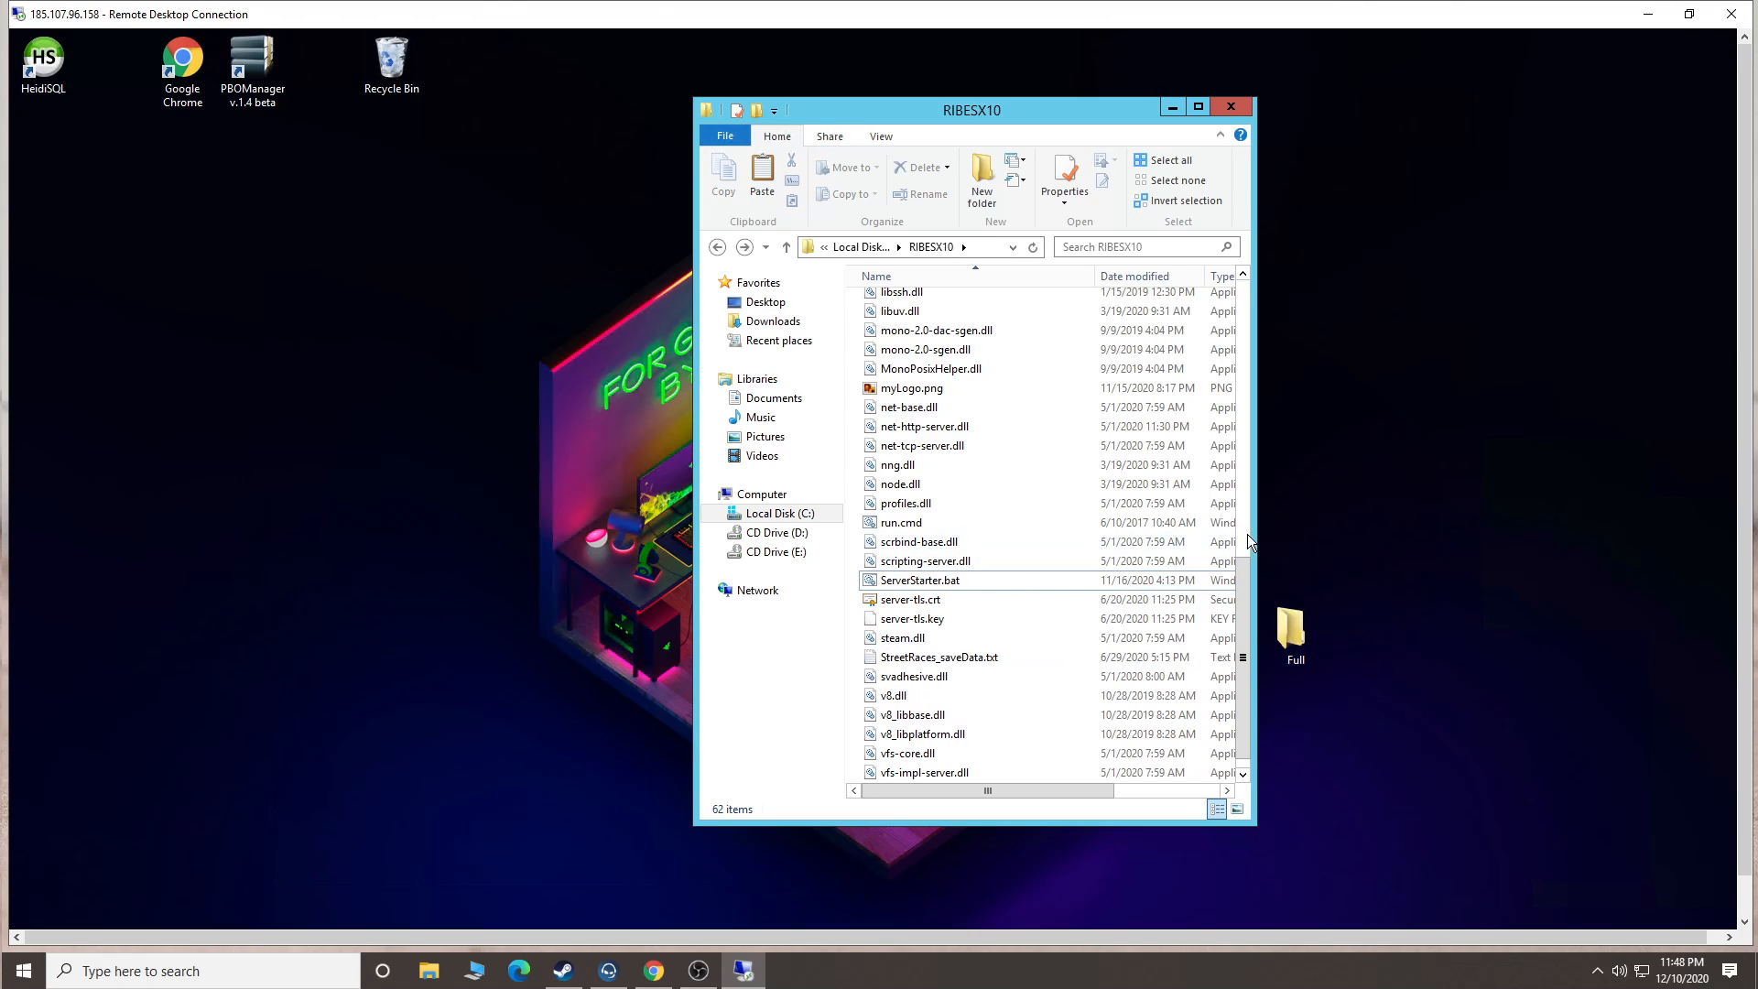
pyautogui.moveTo(1259, 533); pyautogui.dragTo(1659, 554)
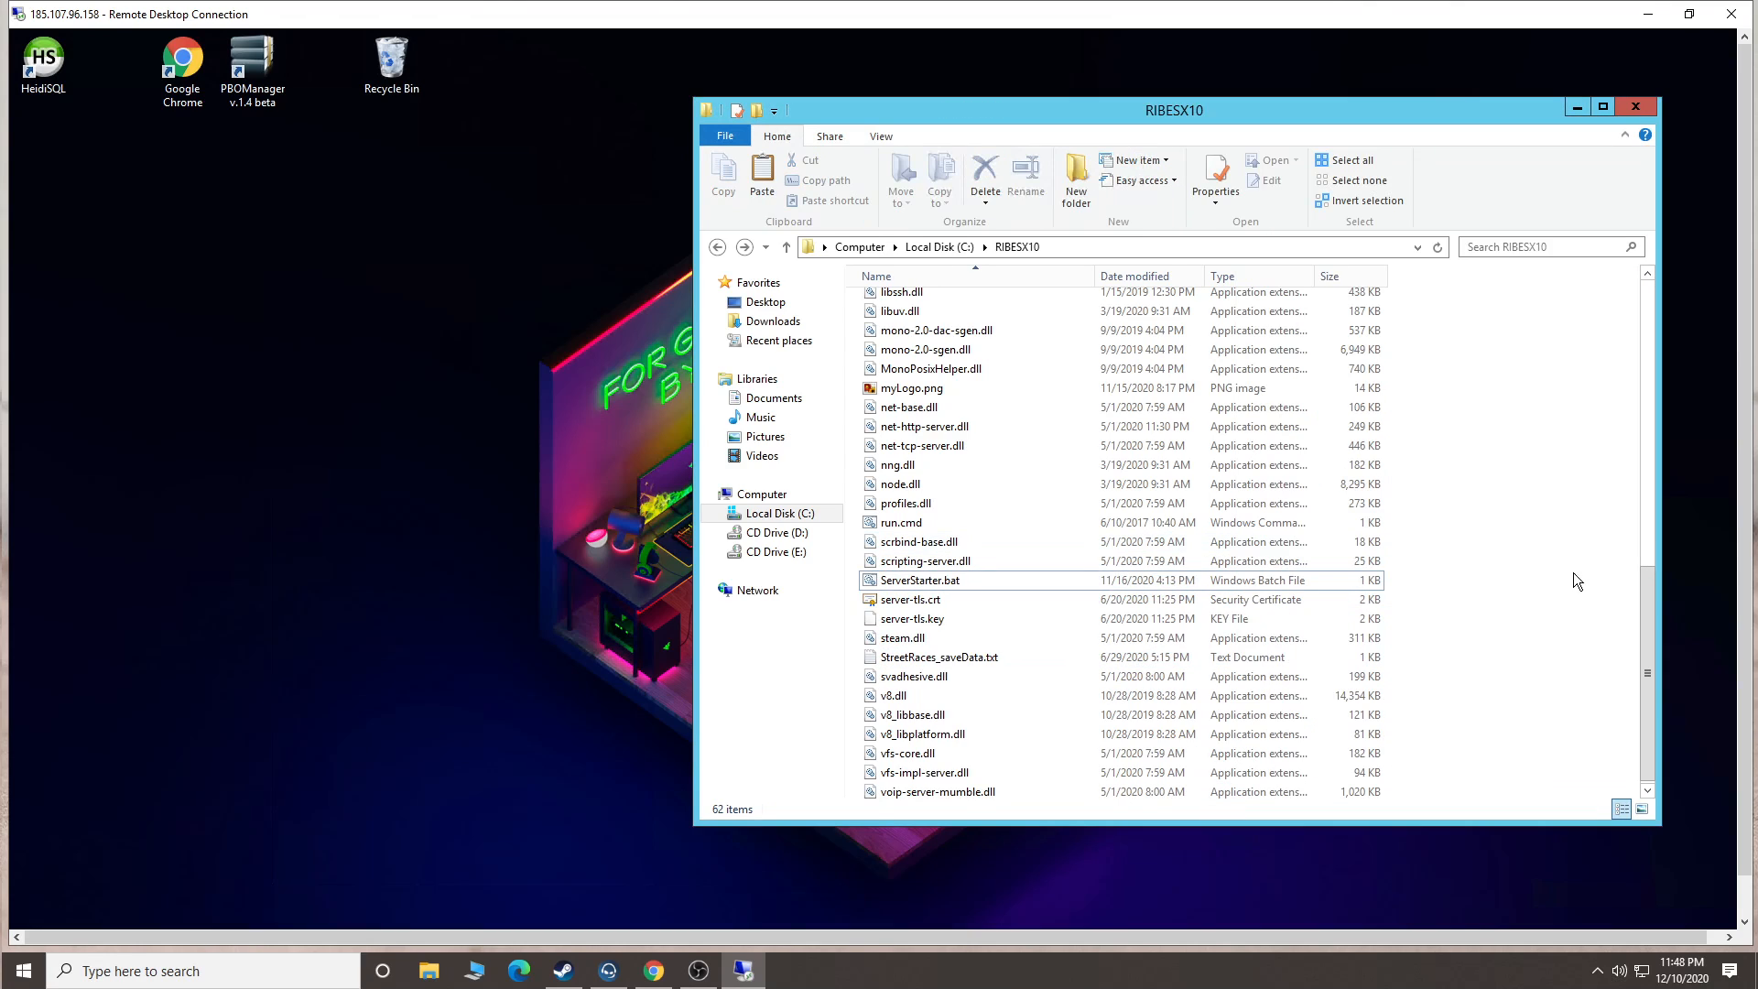
pyautogui.rightClick(1536, 546)
pyautogui.click(1577, 679)
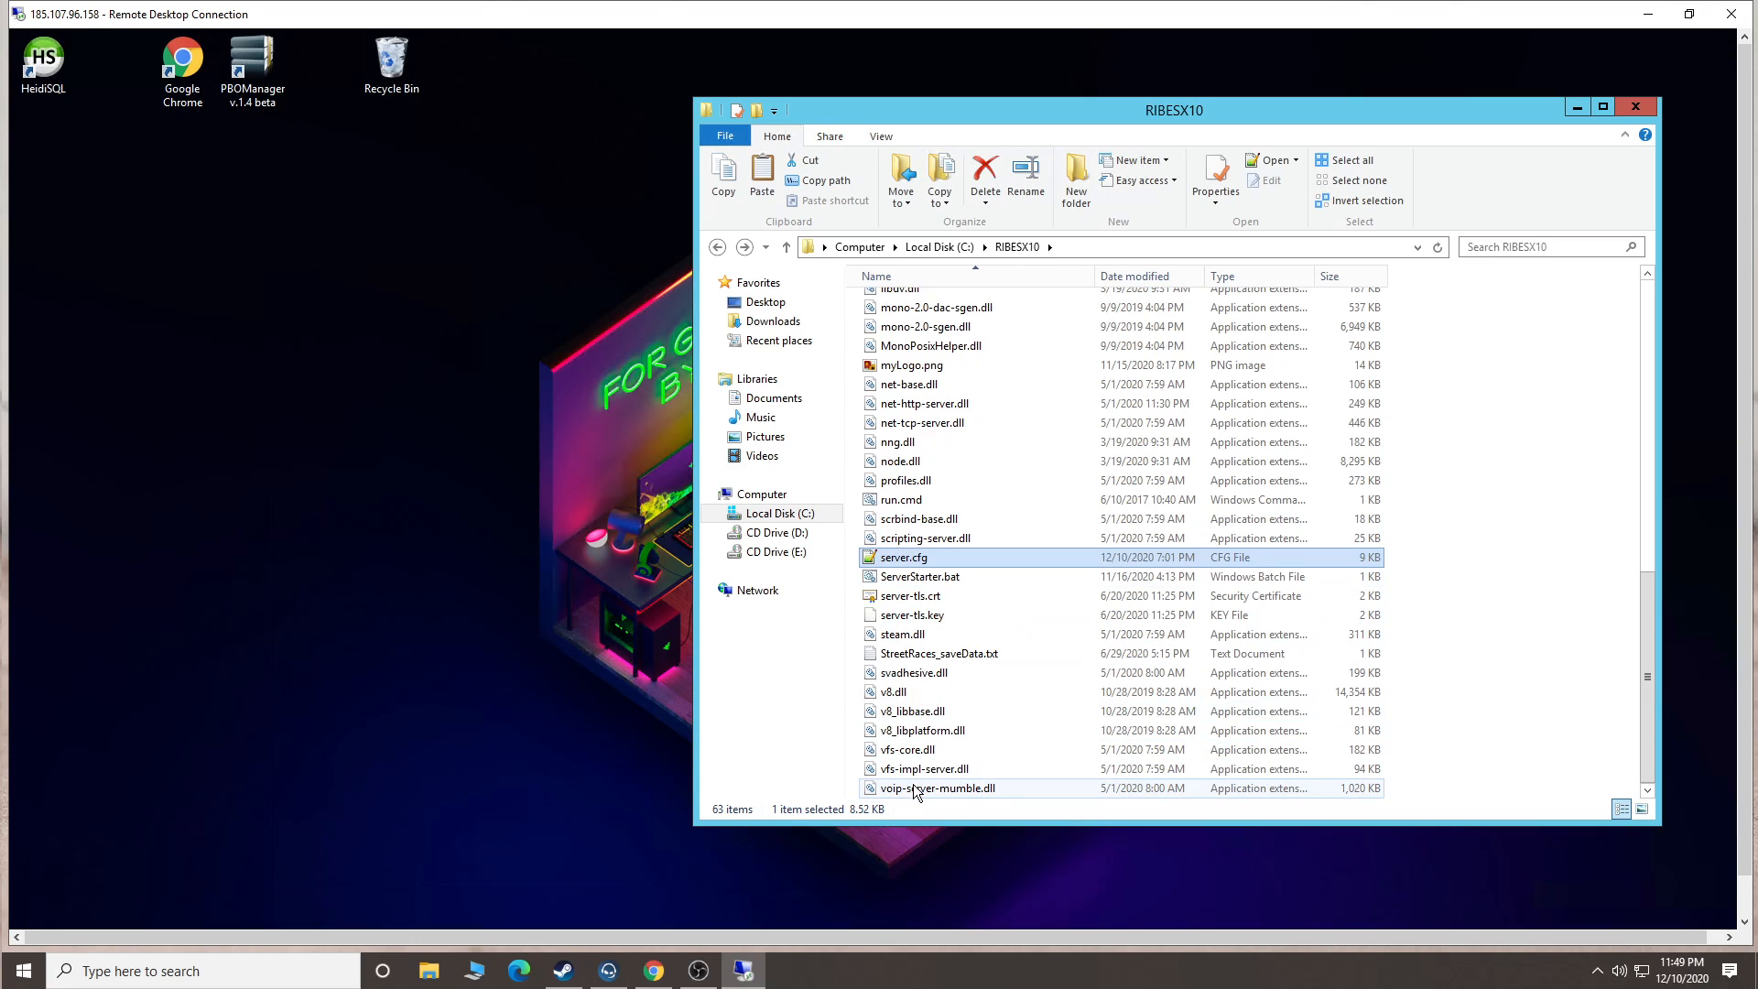
# Open the replacement server.cfg from the RIBESX10 folder in Notepad++.
pyautogui.scroll(7, 945, 572)
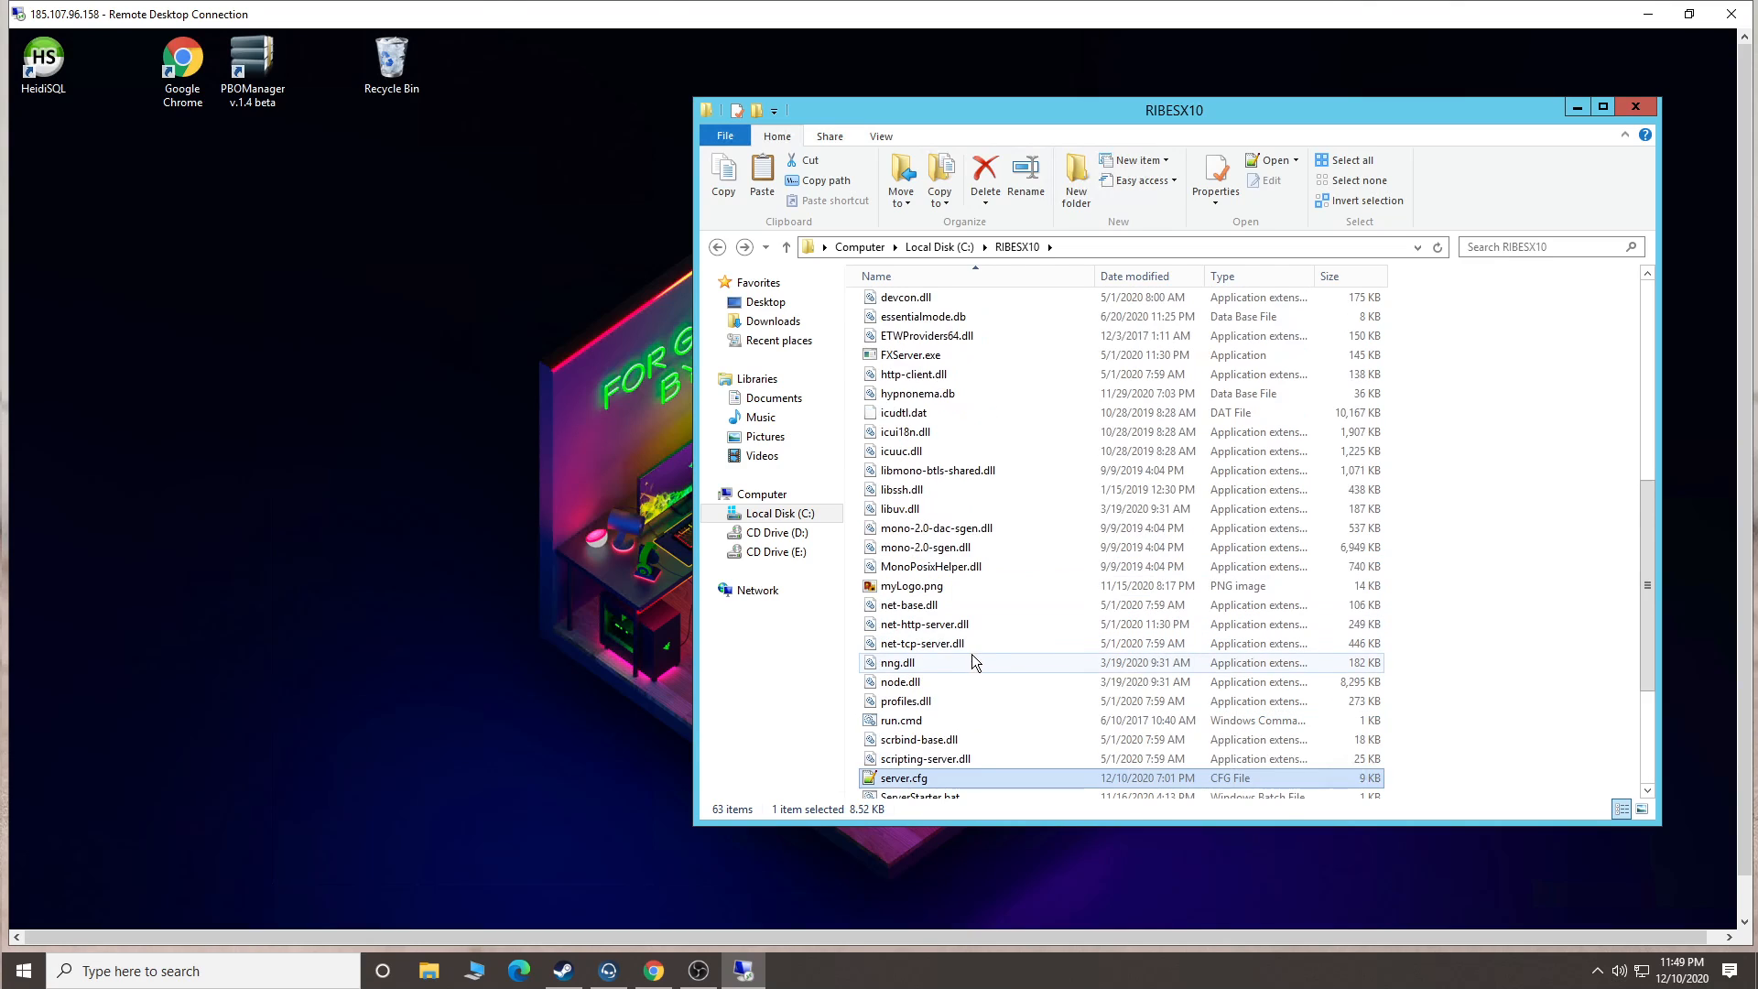
pyautogui.scroll(-3, 973, 657)
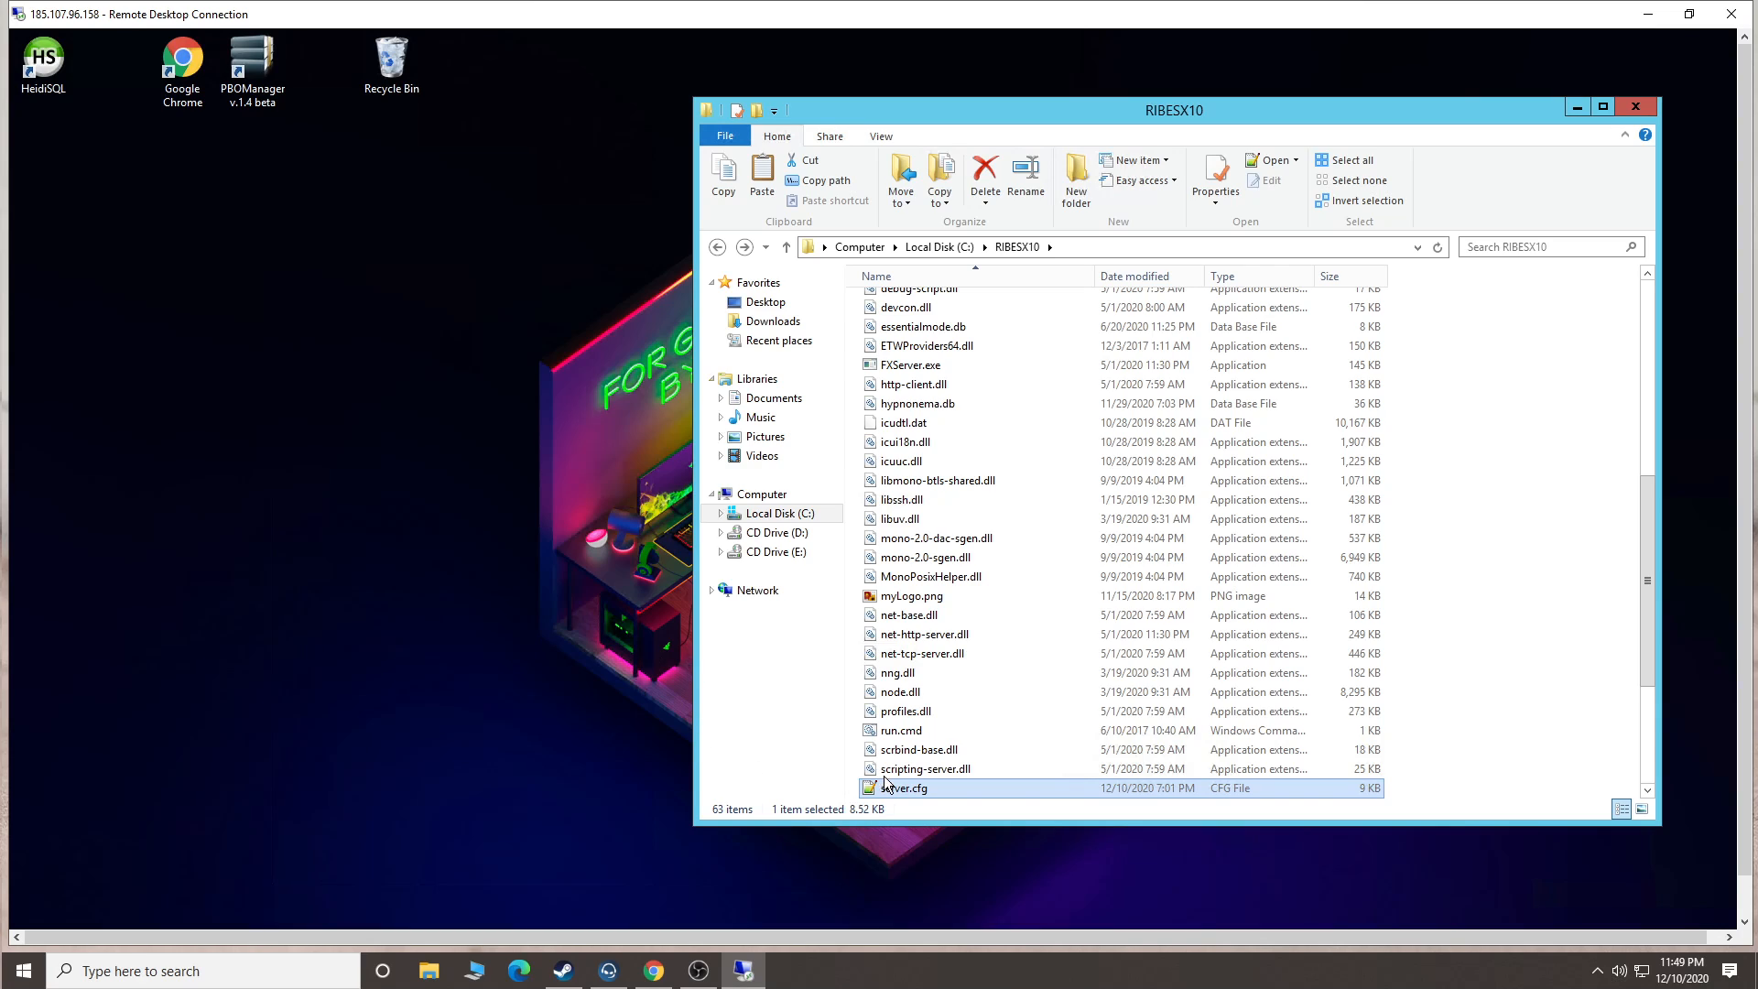
pyautogui.rightClick(918, 789)
pyautogui.click(1014, 506)
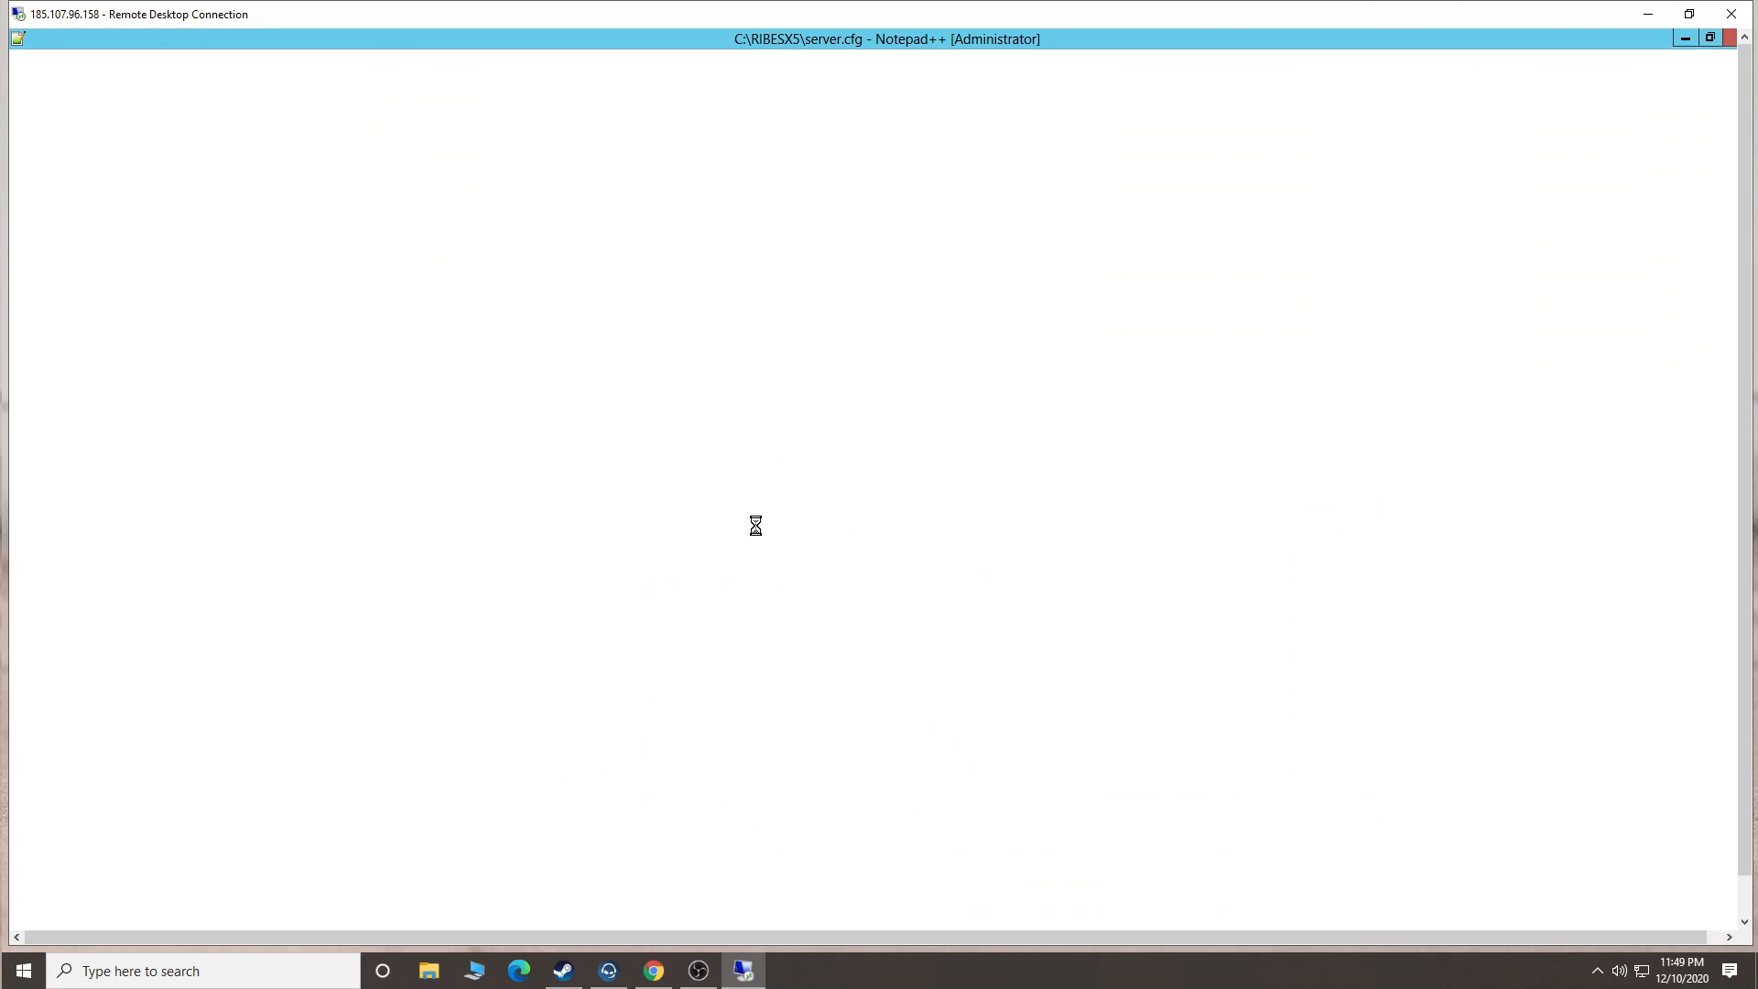
# Set sv_hostname to "RIBNATION VIDEO TEST" in the replacement server.cfg, save it and close Notepad++.
pyautogui.scroll(-8, 645, 492)
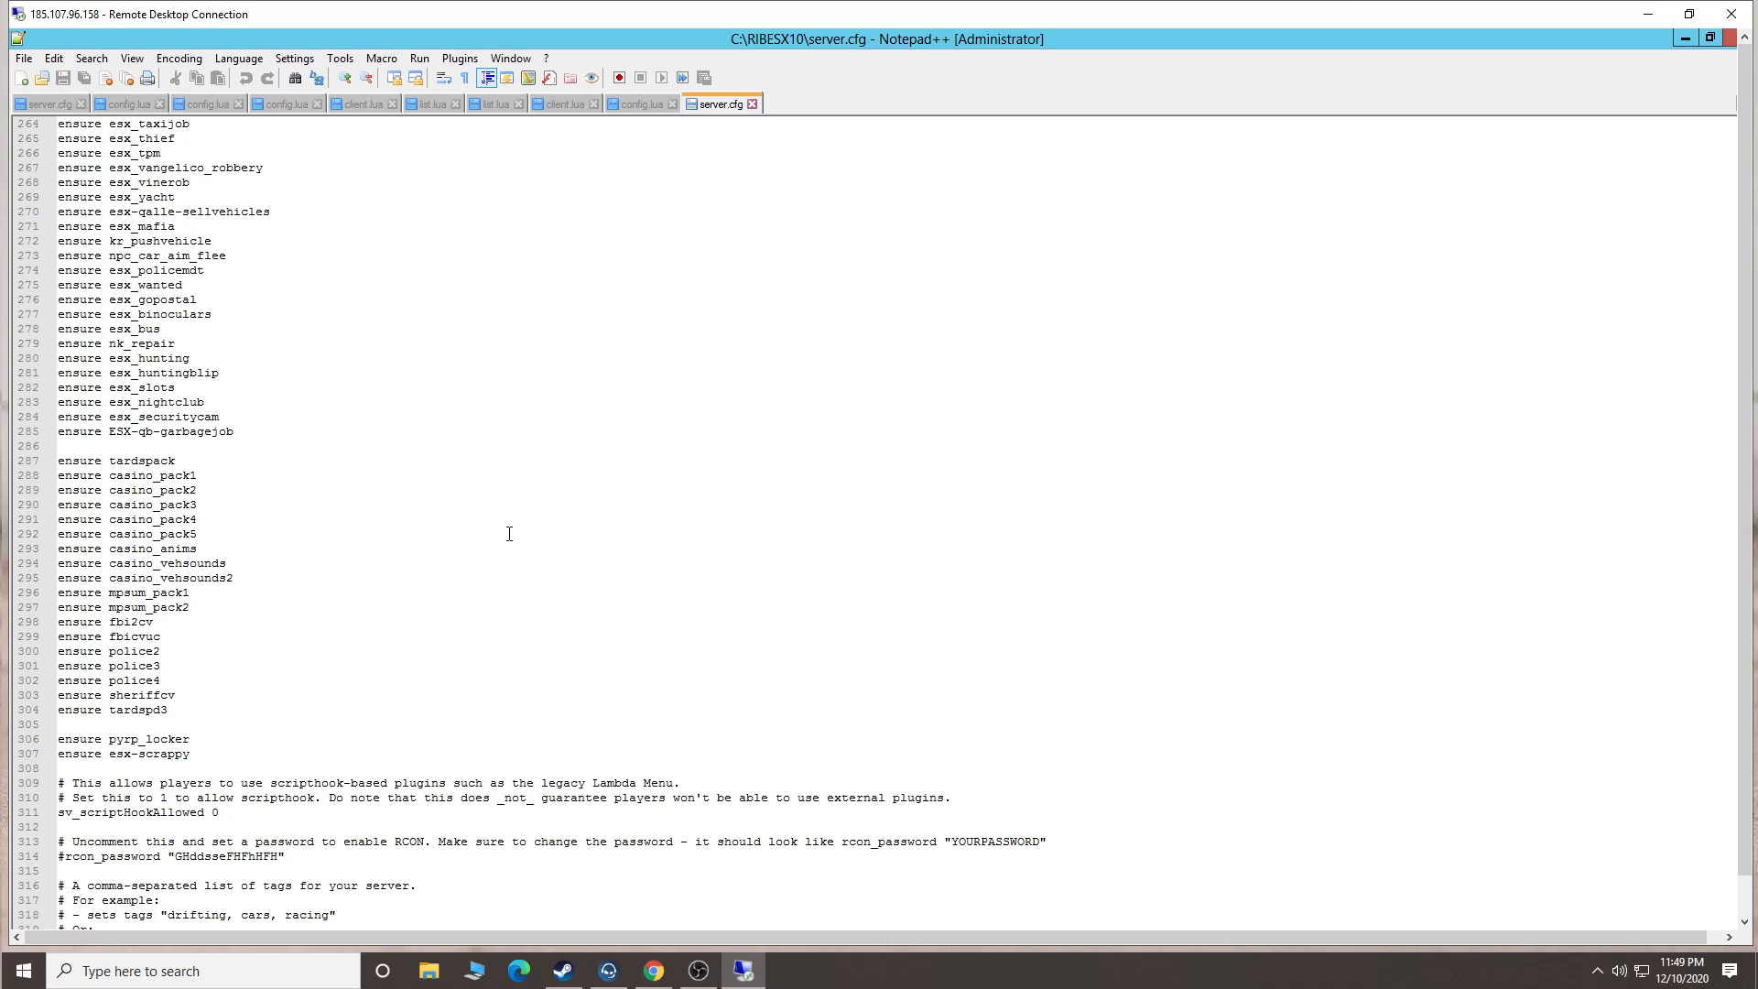
pyautogui.scroll(-3, 510, 533)
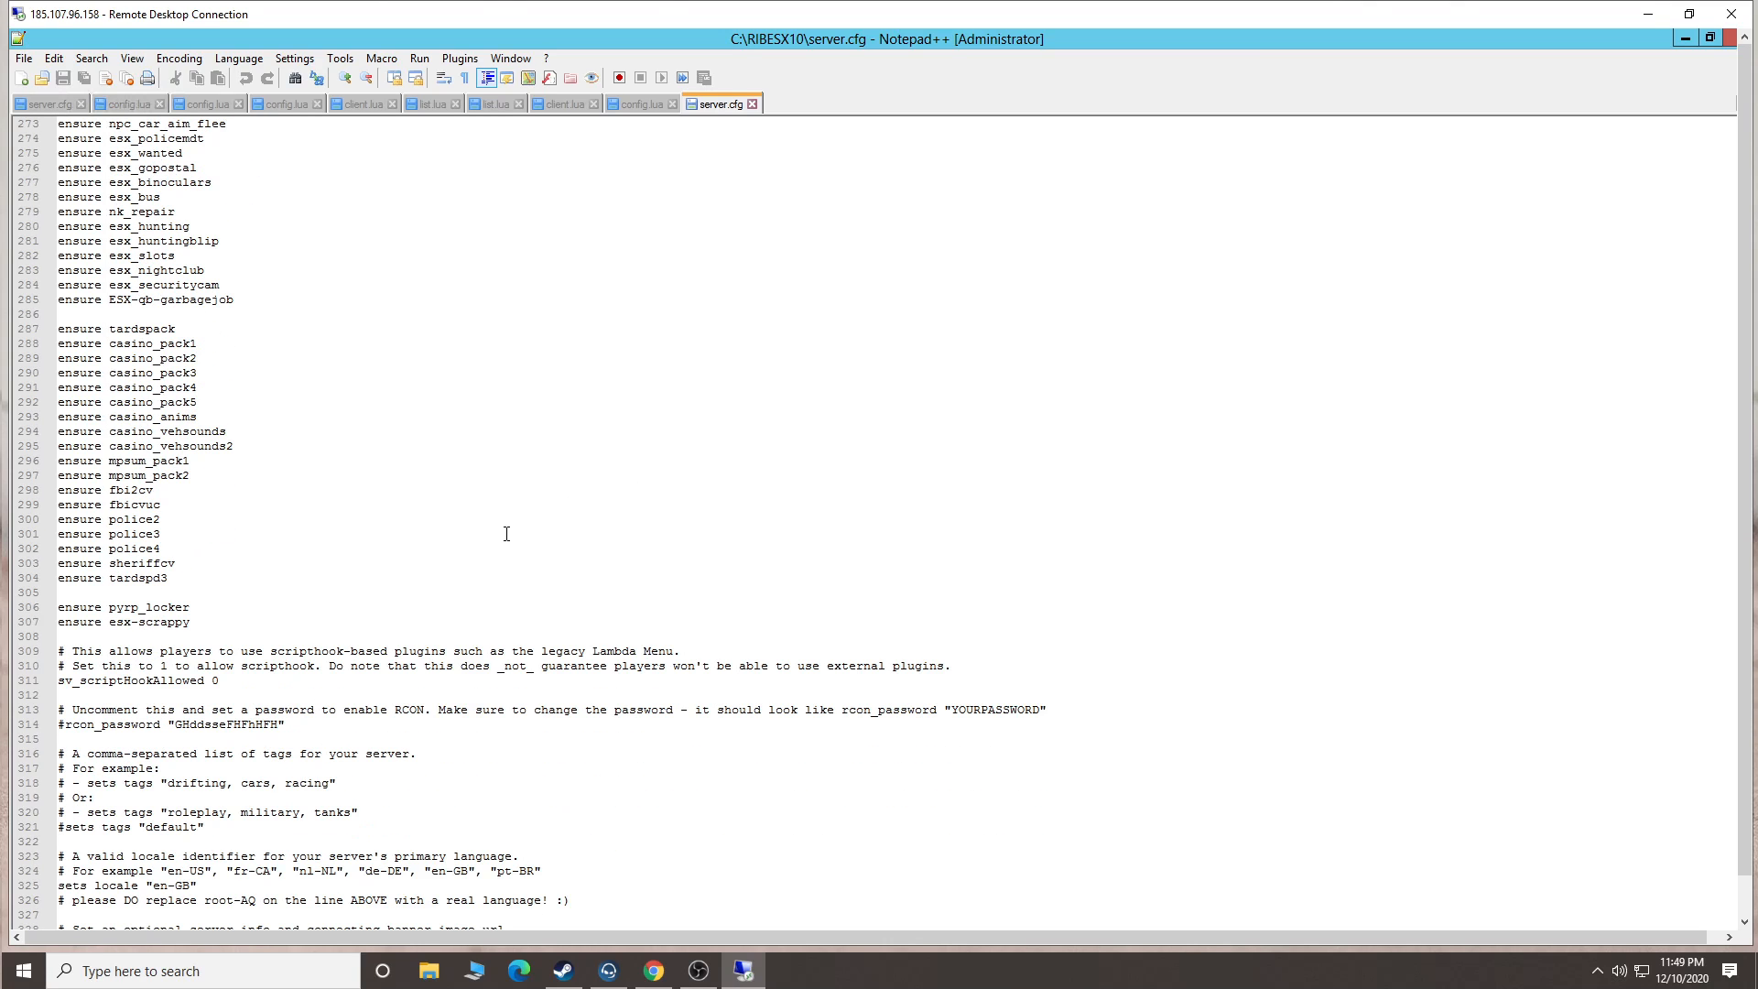
pyautogui.scroll(-2, 506, 534)
pyautogui.scroll(-1, 440, 548)
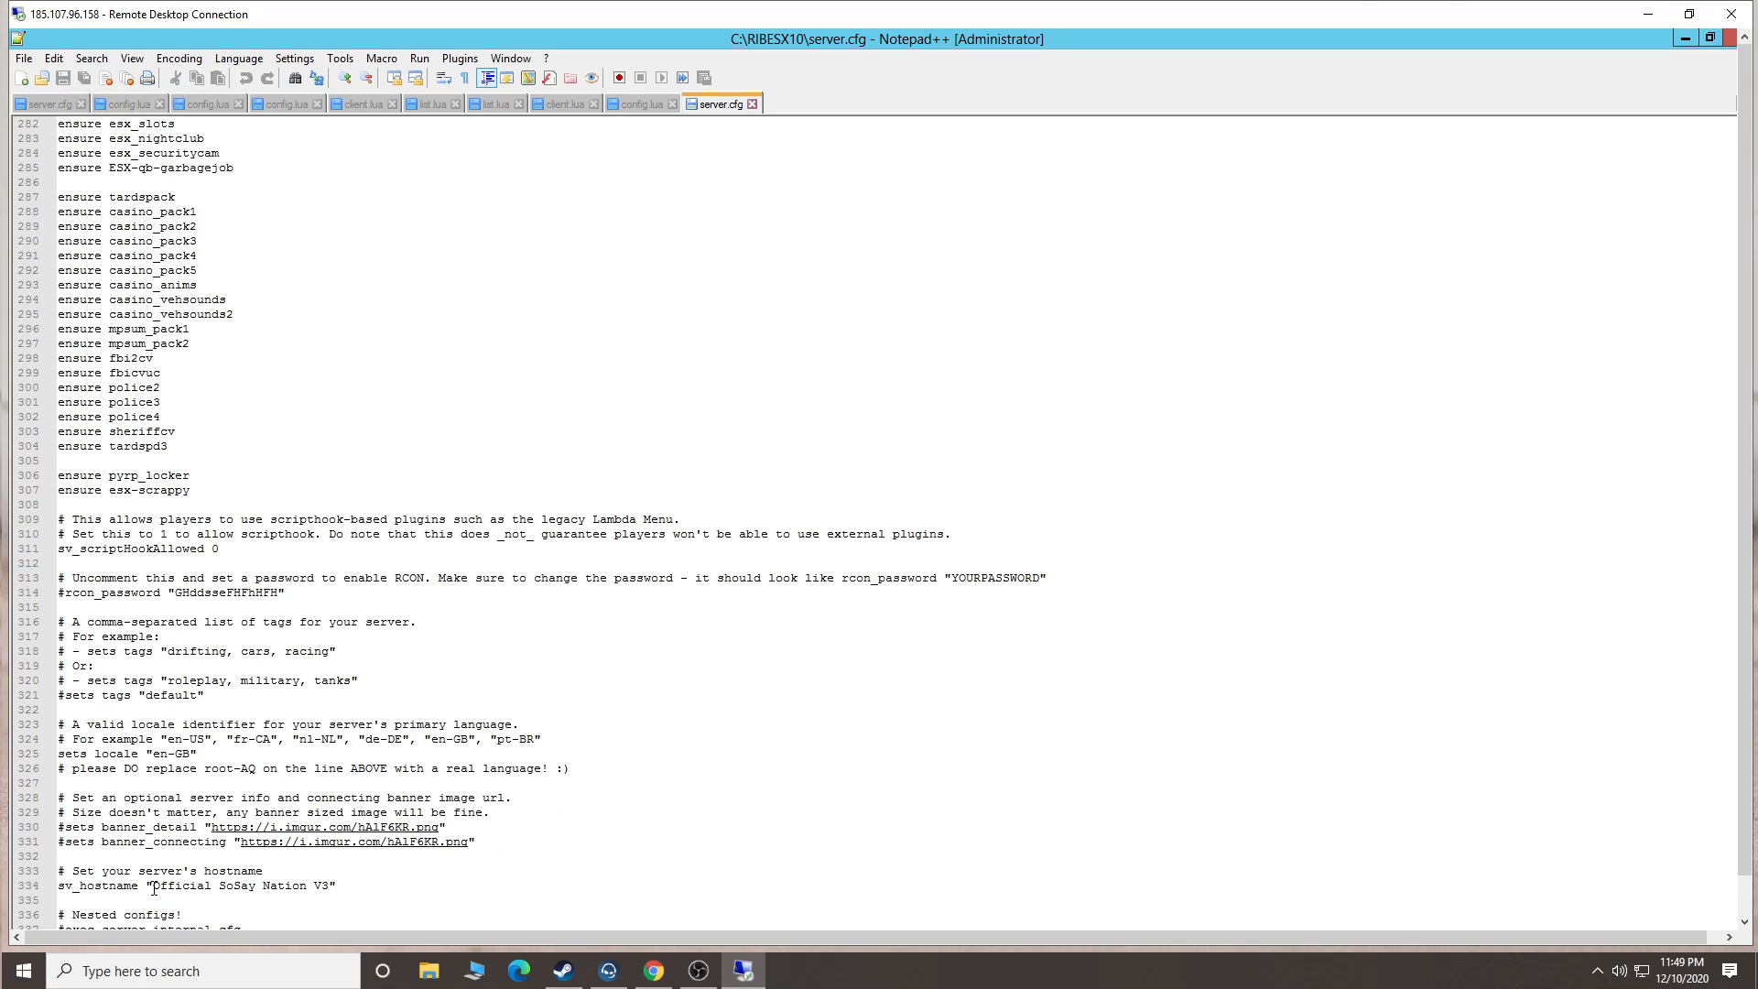
pyautogui.moveTo(153, 888); pyautogui.dragTo(332, 885)
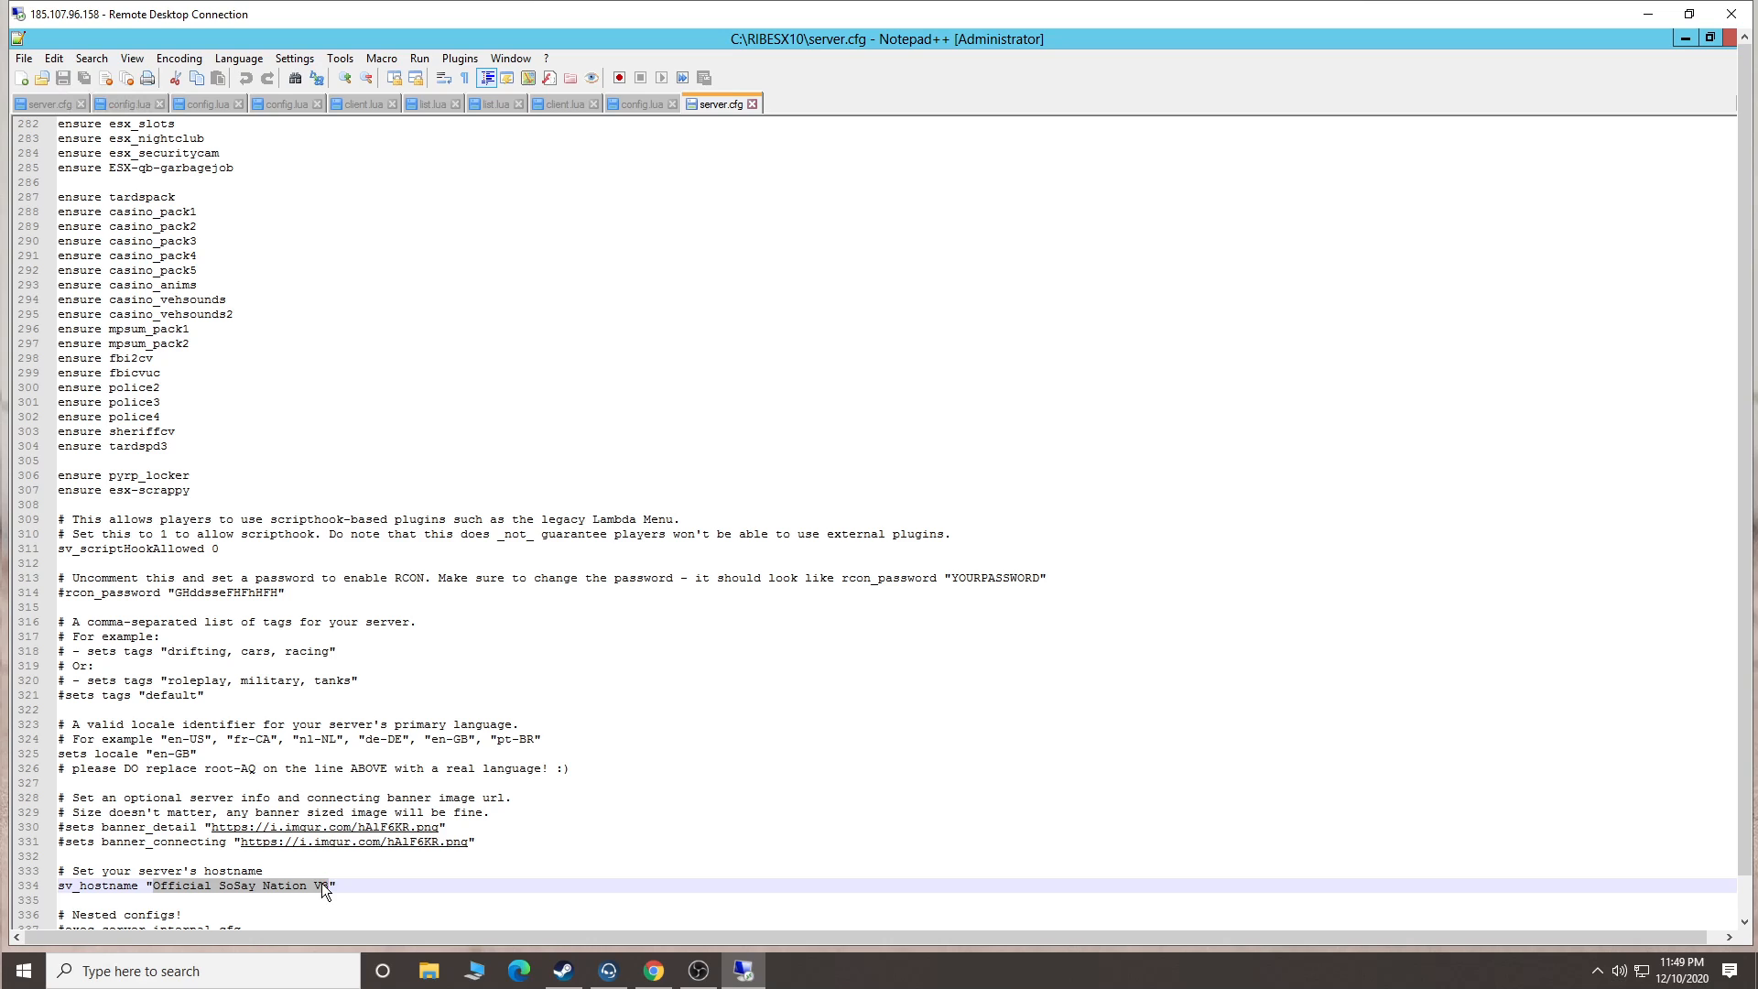
pyautogui.write('RIB')
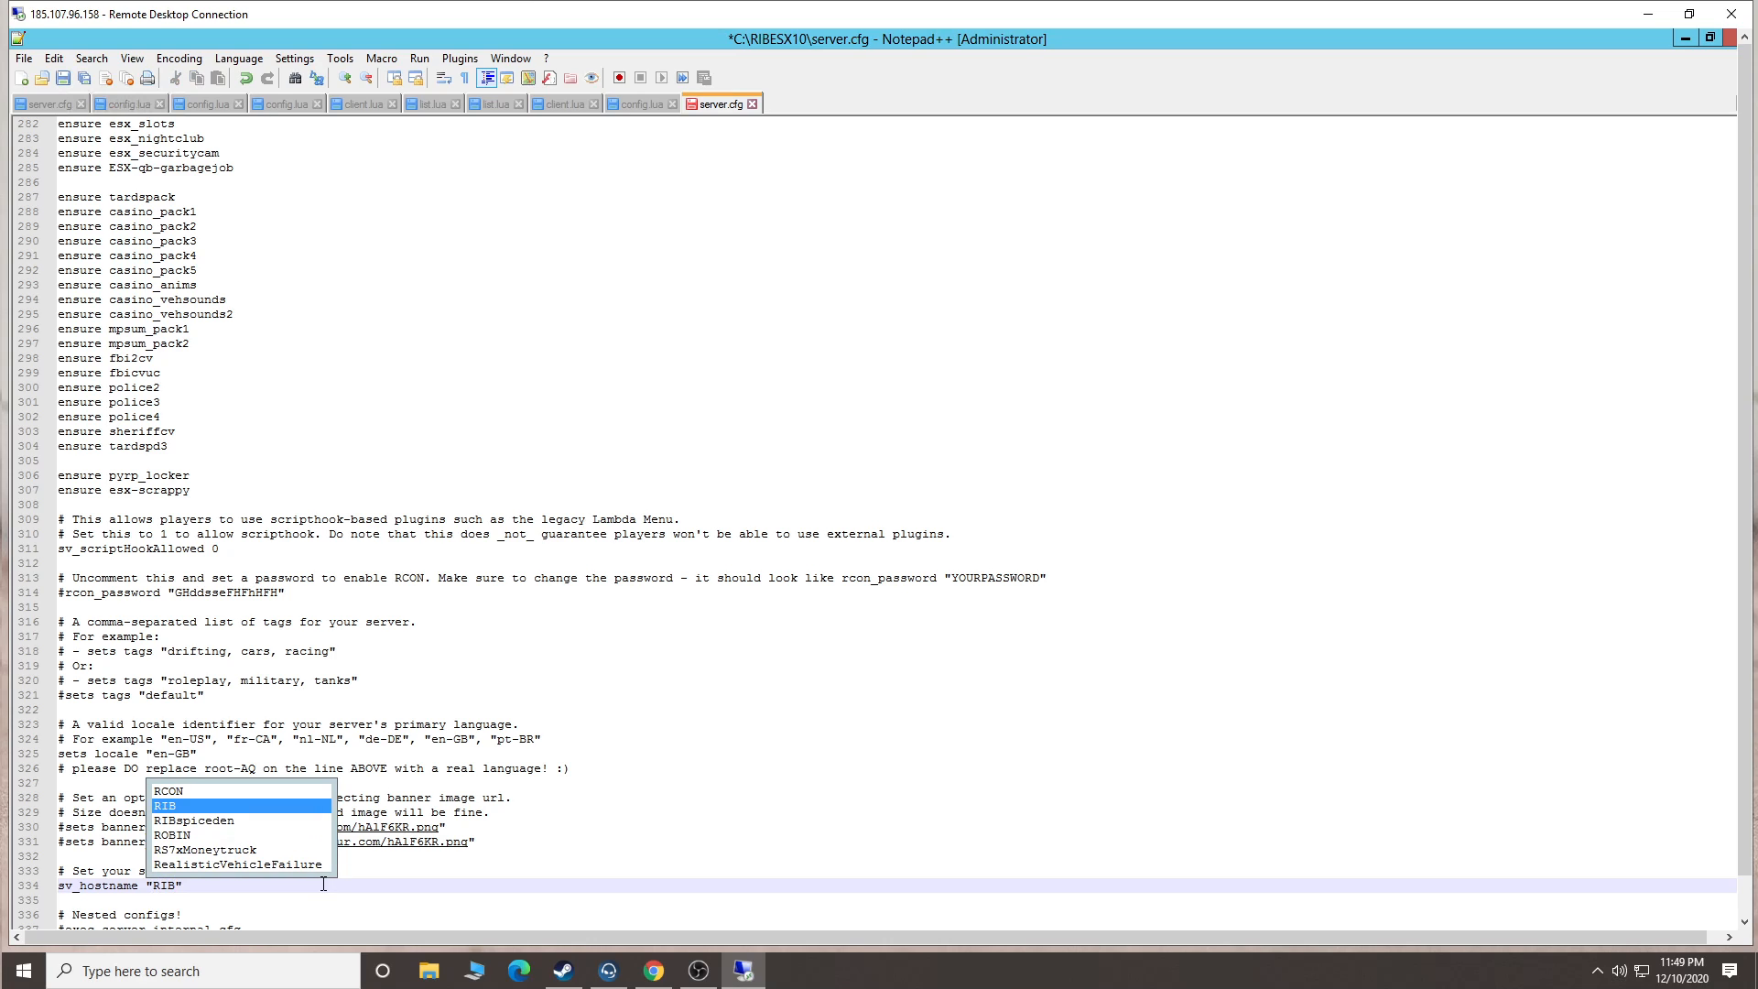
pyautogui.write('NATION V')
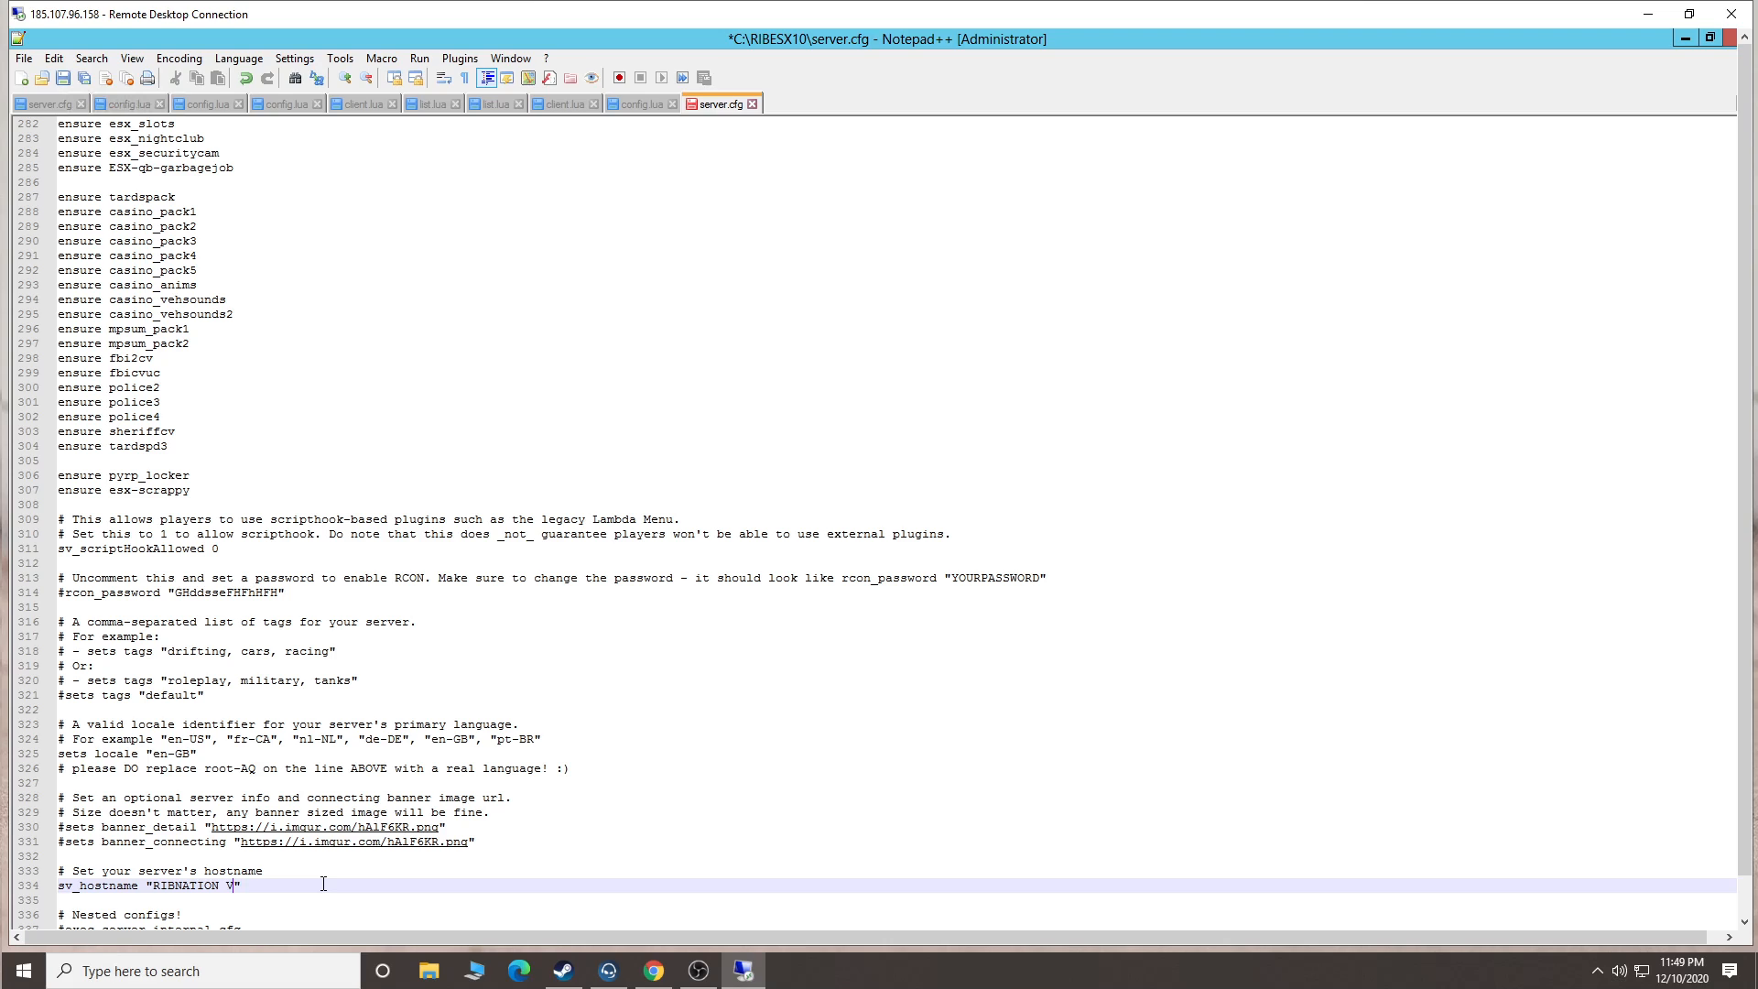
pyautogui.write('IDEO TEST')
pyautogui.click(62, 78)
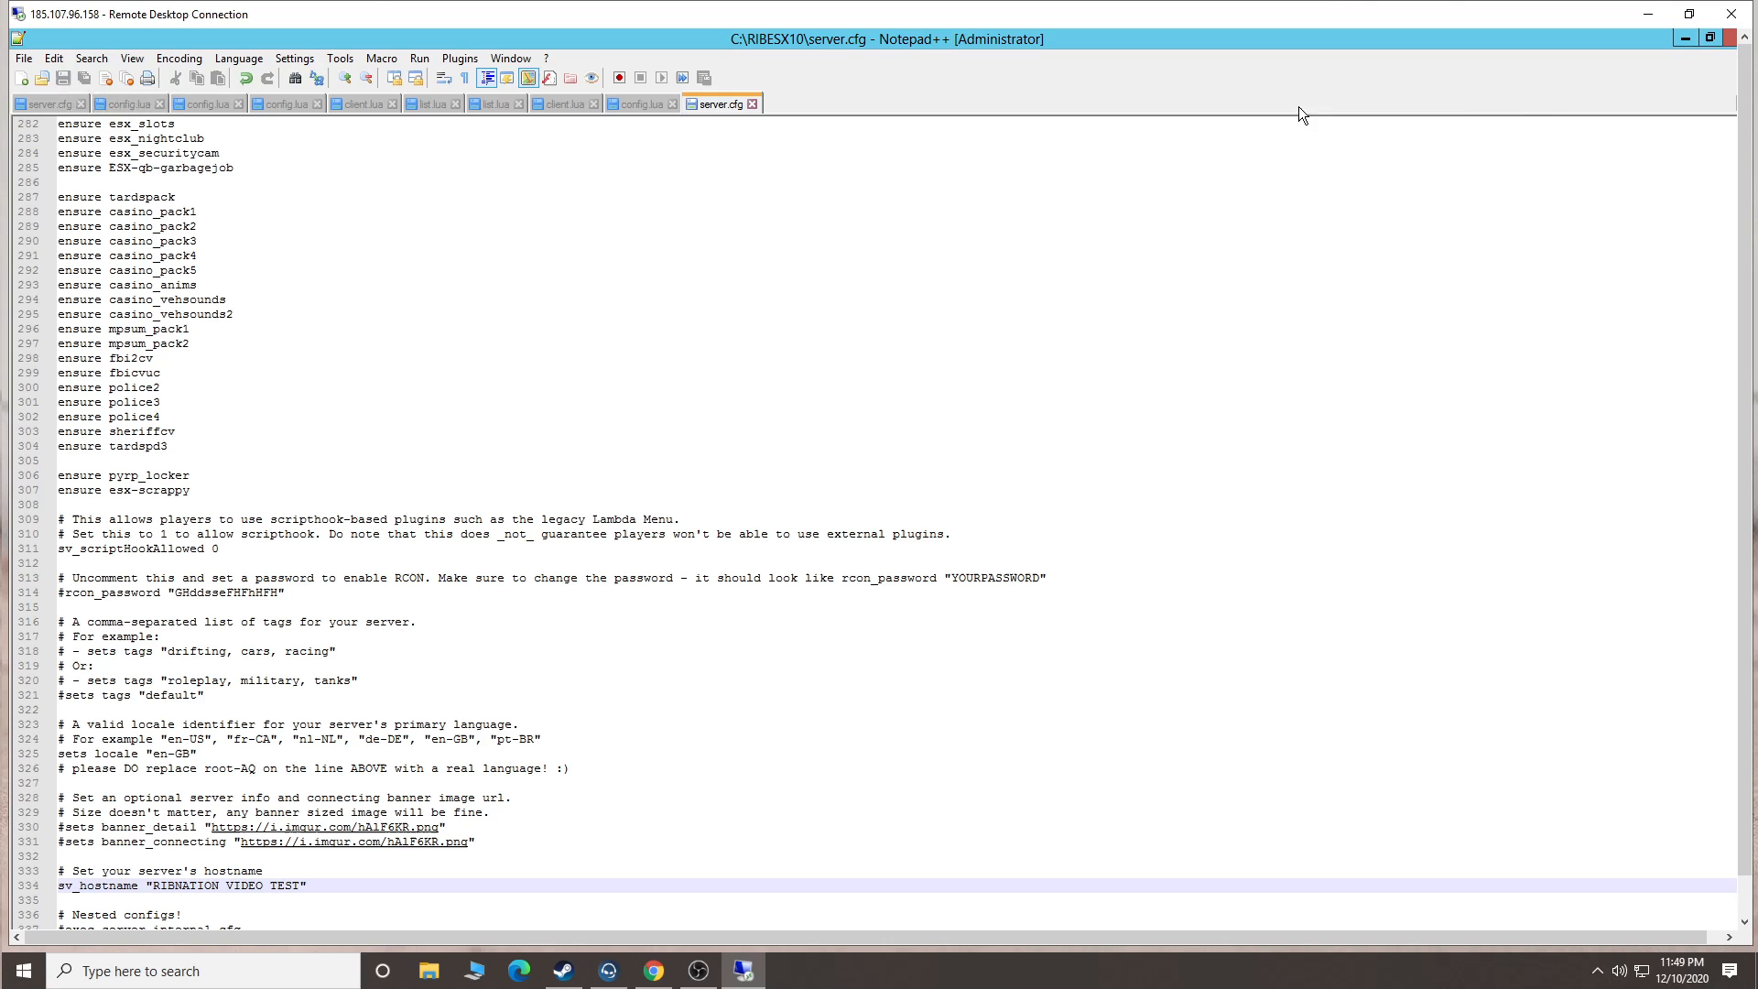
pyautogui.click(1729, 40)
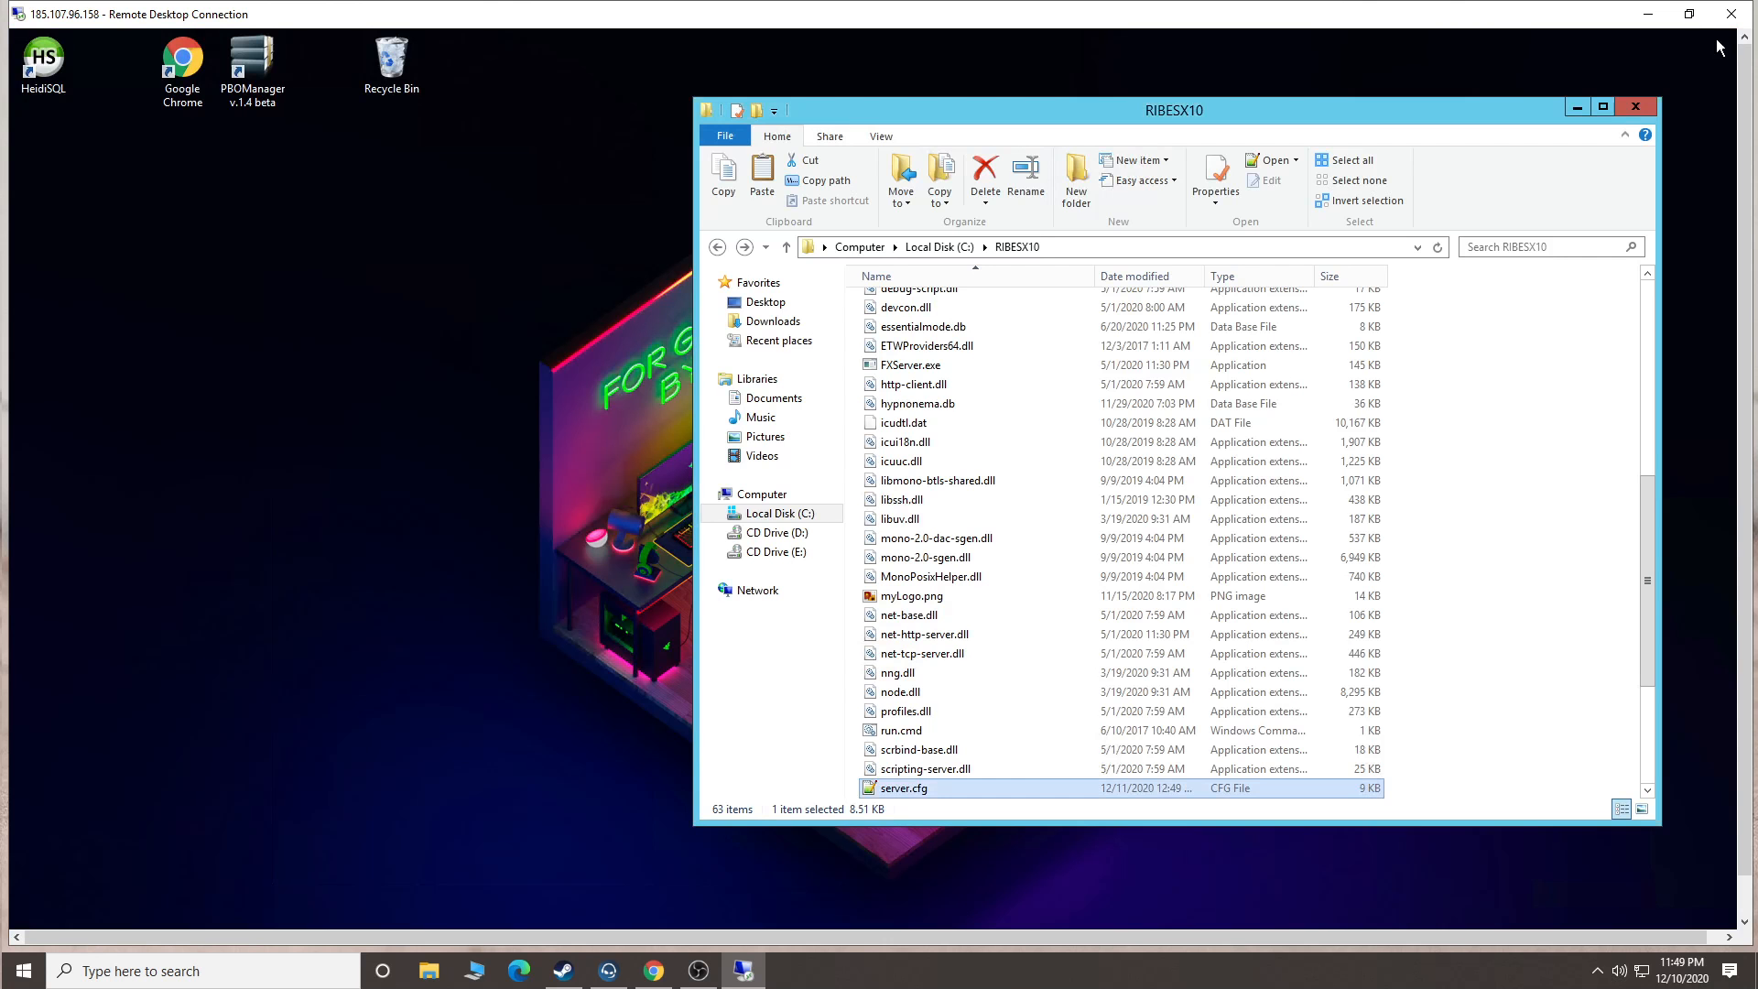
# Open ServerStarter.bat from the RIBESX10 folder in Notepad++ to check its contents, and close the editor.
pyautogui.click(1068, 499)
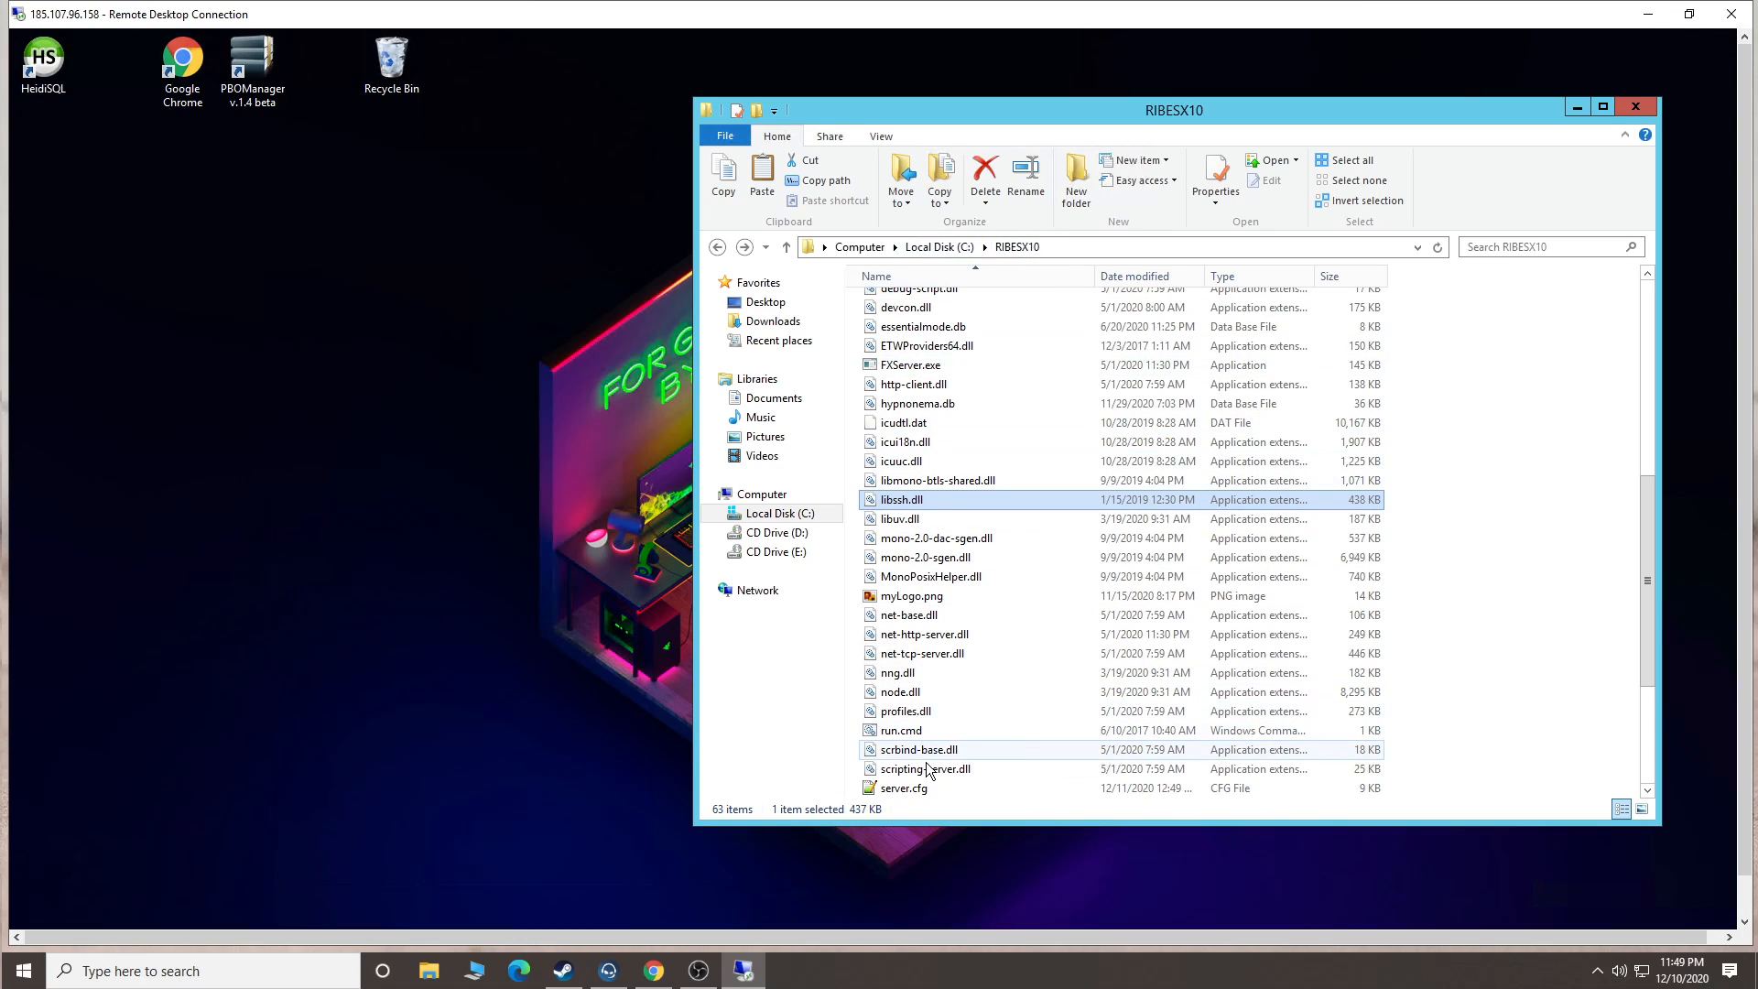
pyautogui.scroll(-2, 930, 760)
pyautogui.rightClick(992, 691)
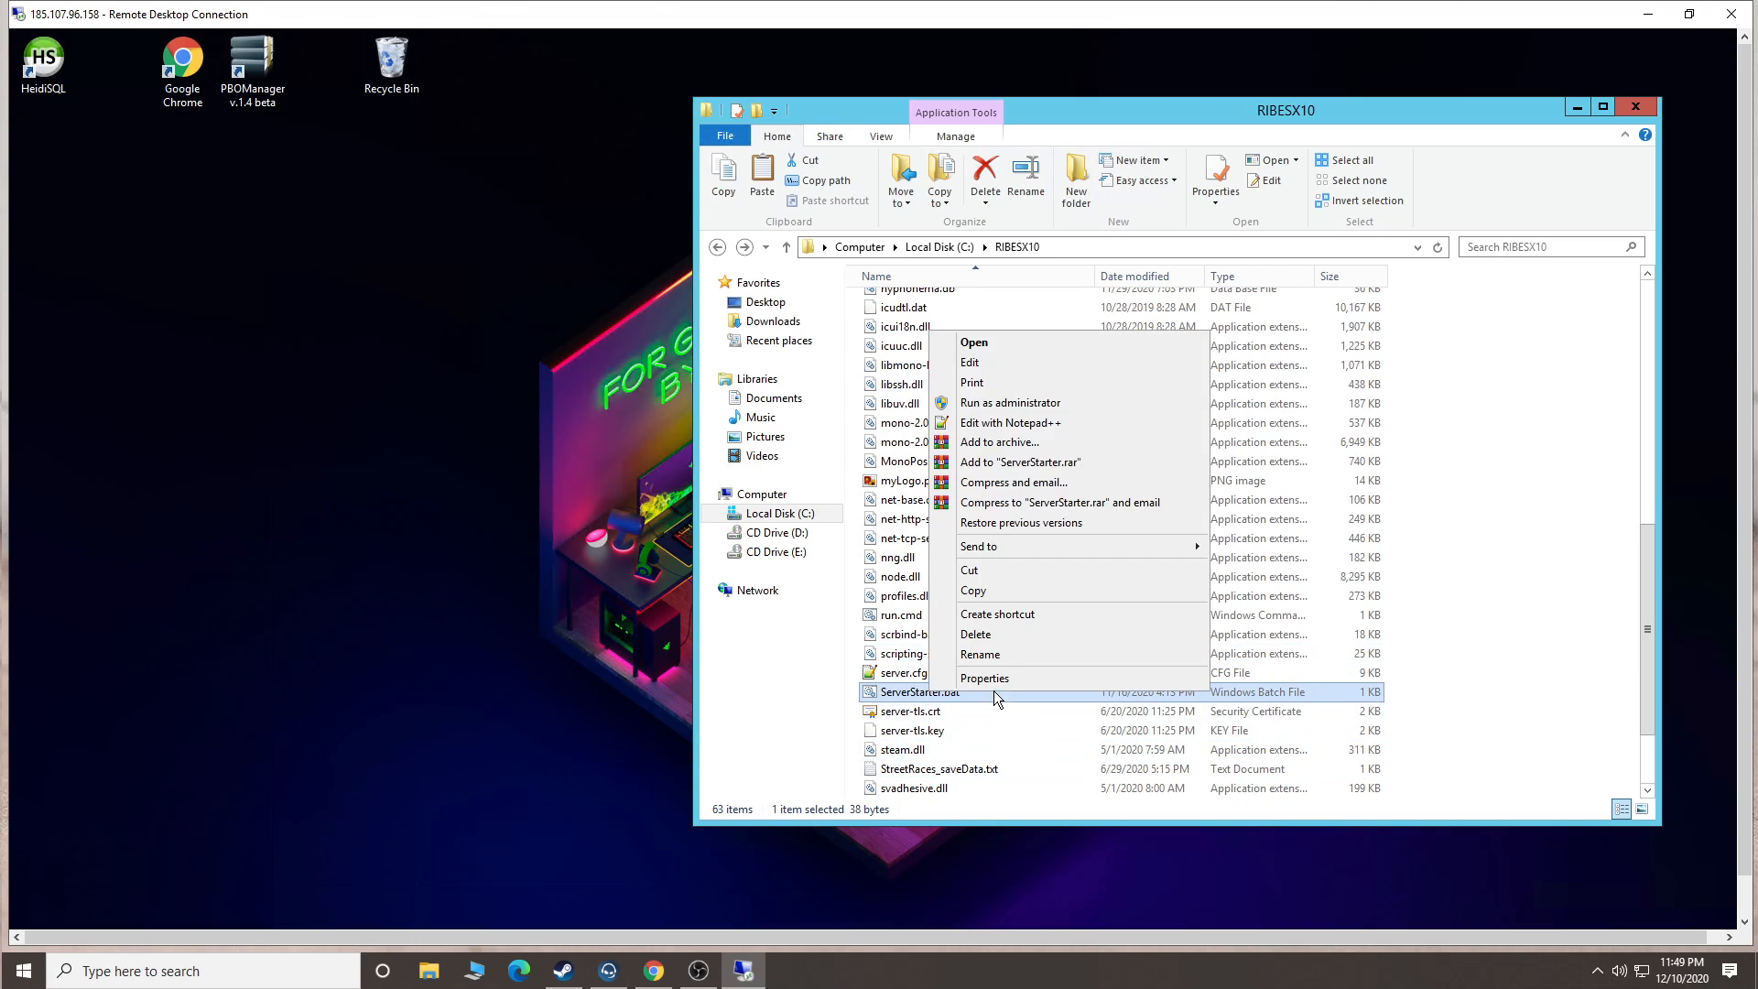
pyautogui.click(1000, 423)
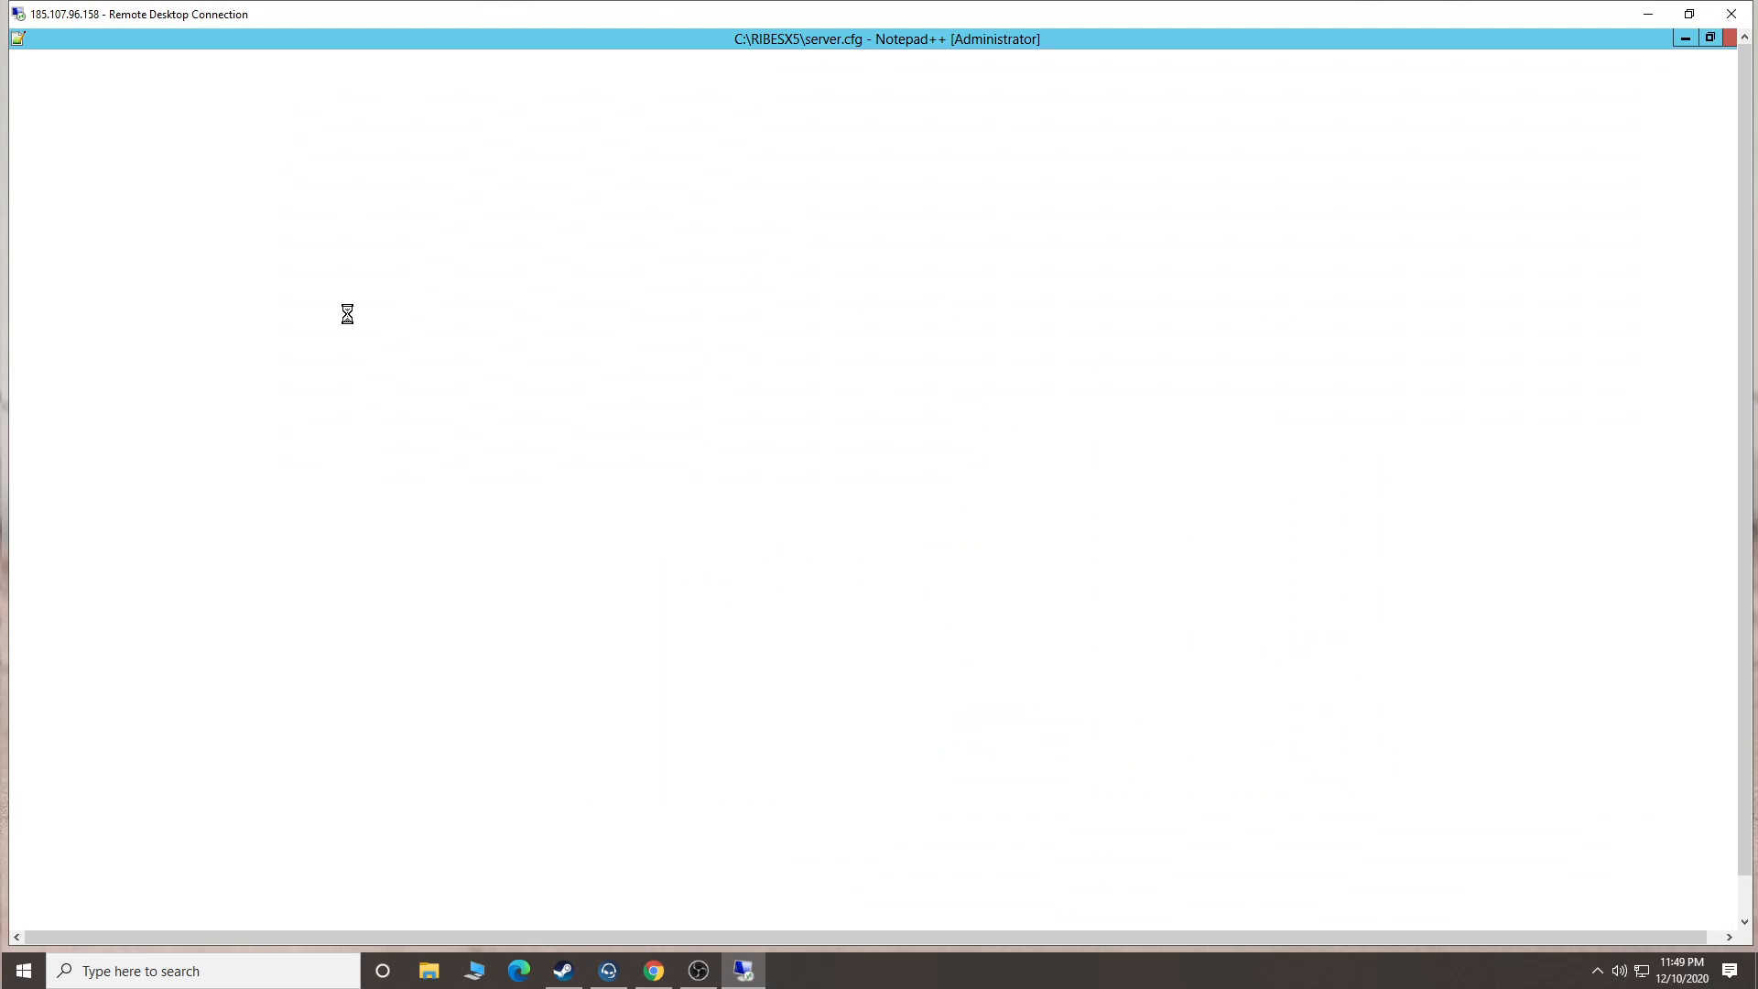
pyautogui.click(1729, 37)
# Start the game server by running ServerStarter.bat and minimize the Remote Desktop session.
pyautogui.doubleClick(936, 698)
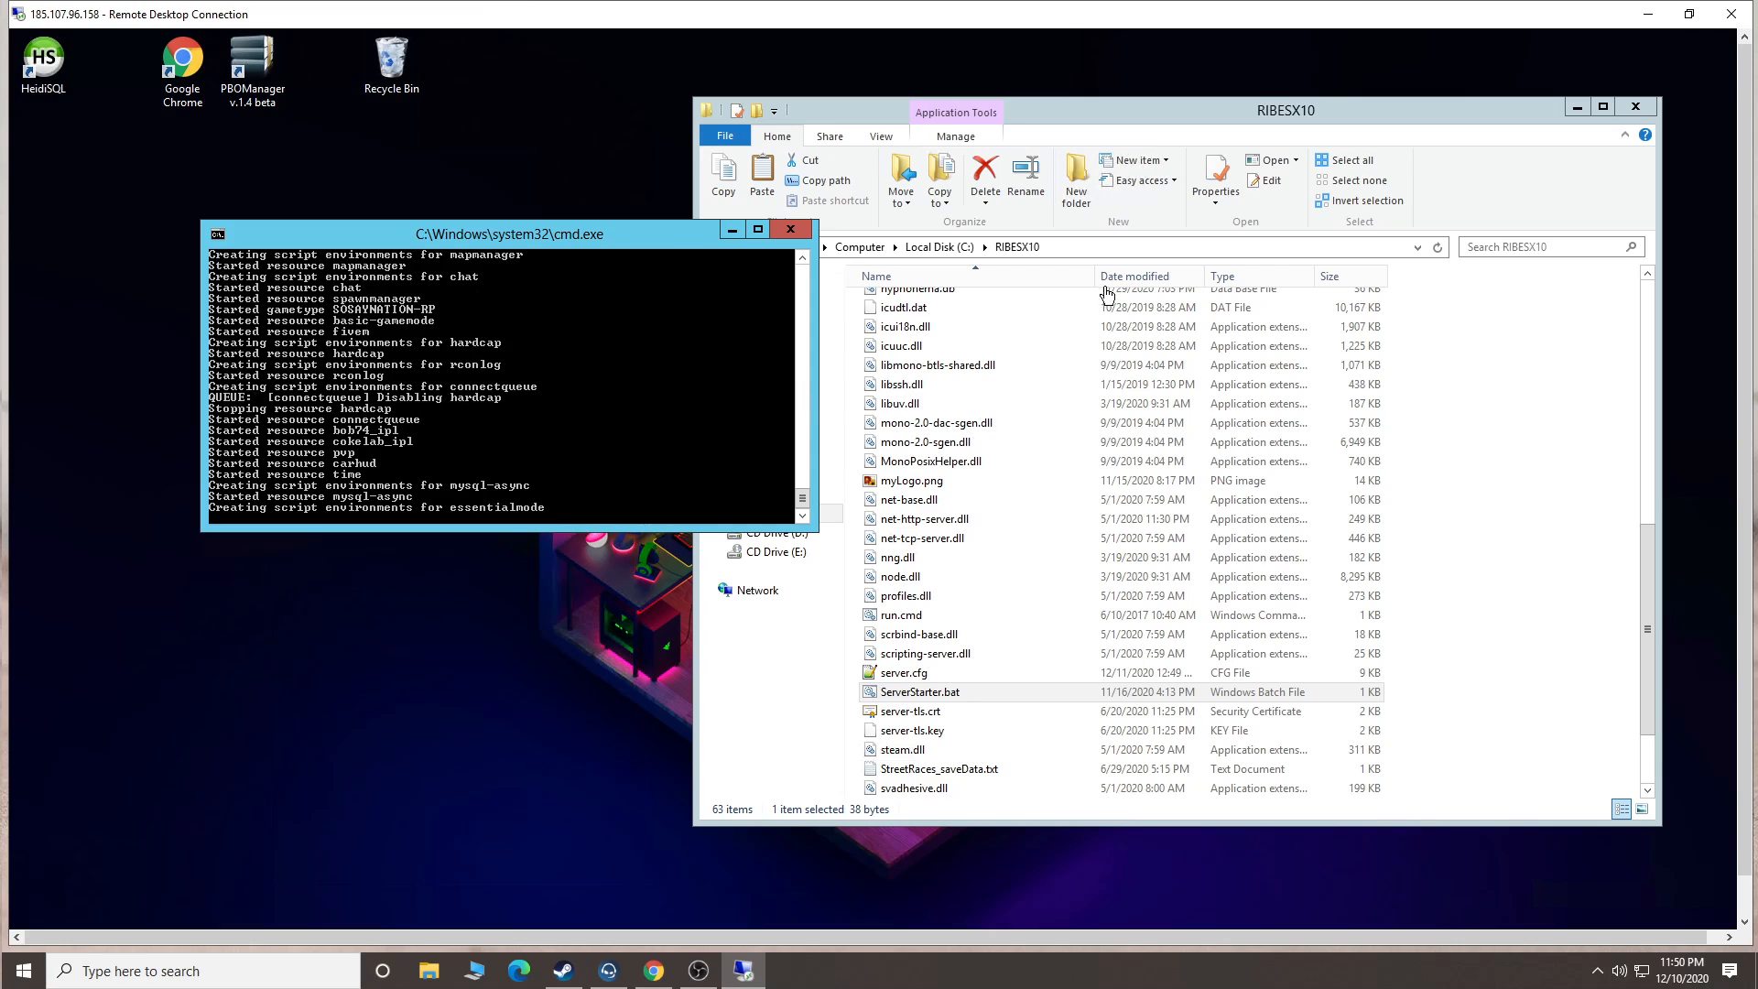
pyautogui.click(1649, 16)
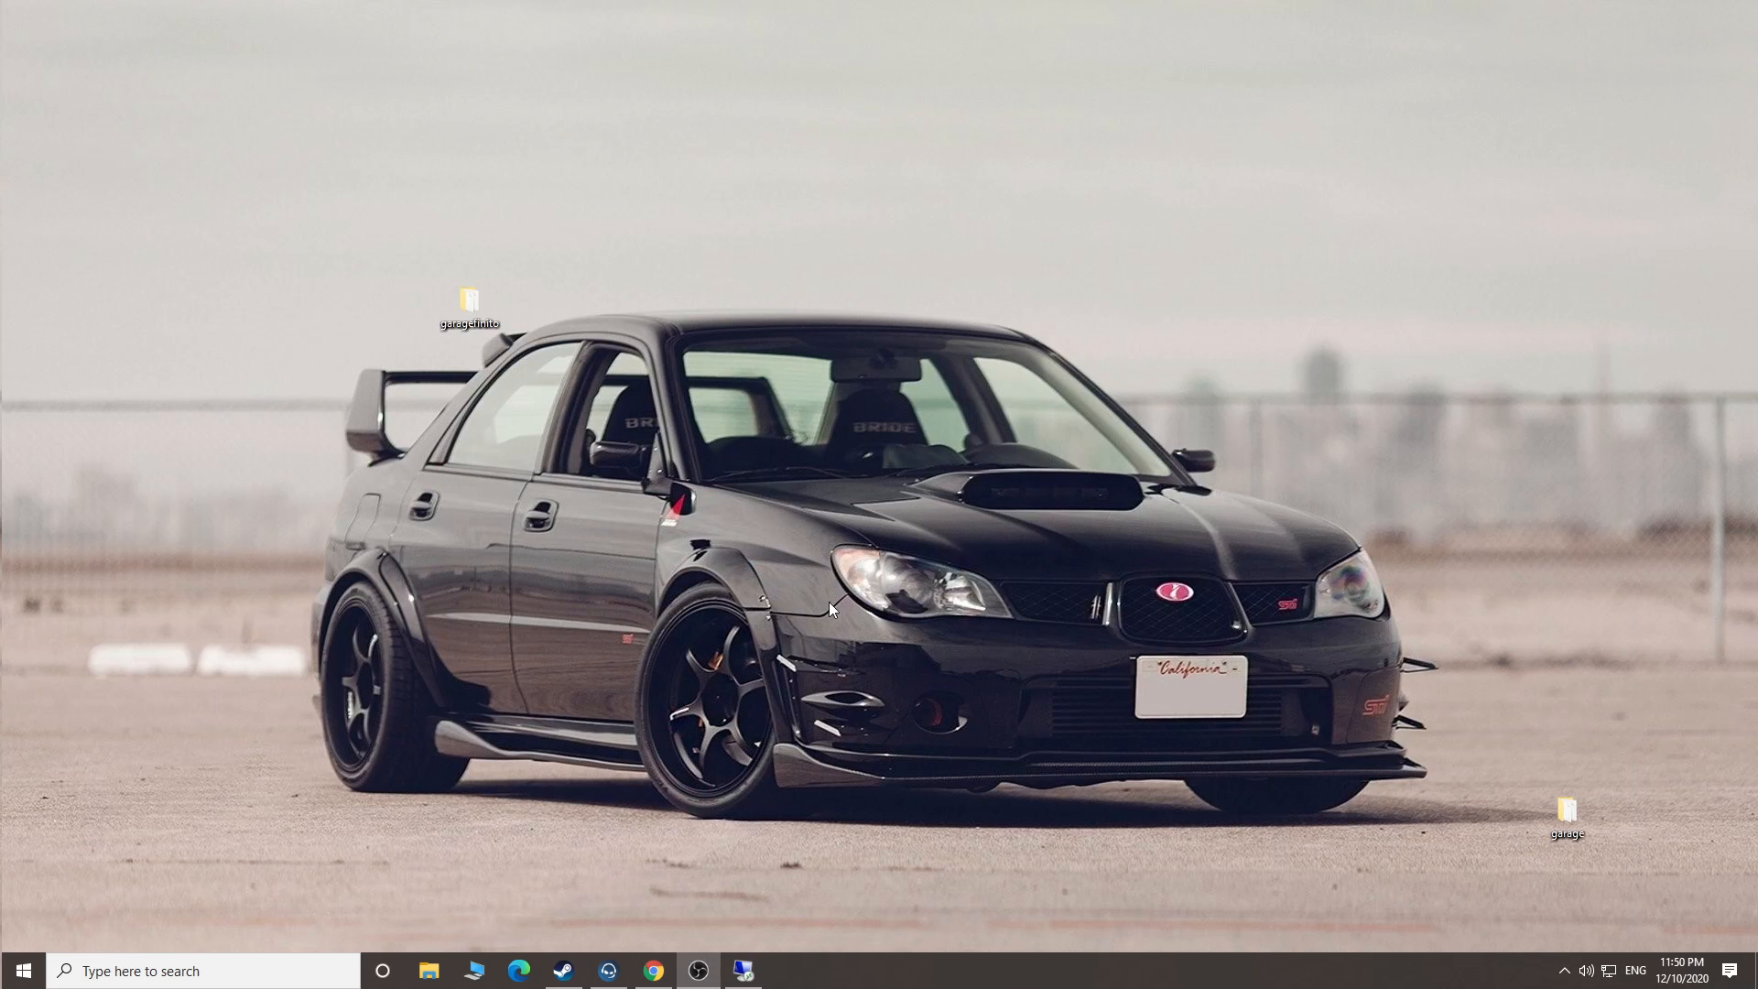
# Launch FiveM from the 5m folder on the local desktop and close the folder window.
pyautogui.doubleClick(464, 303)
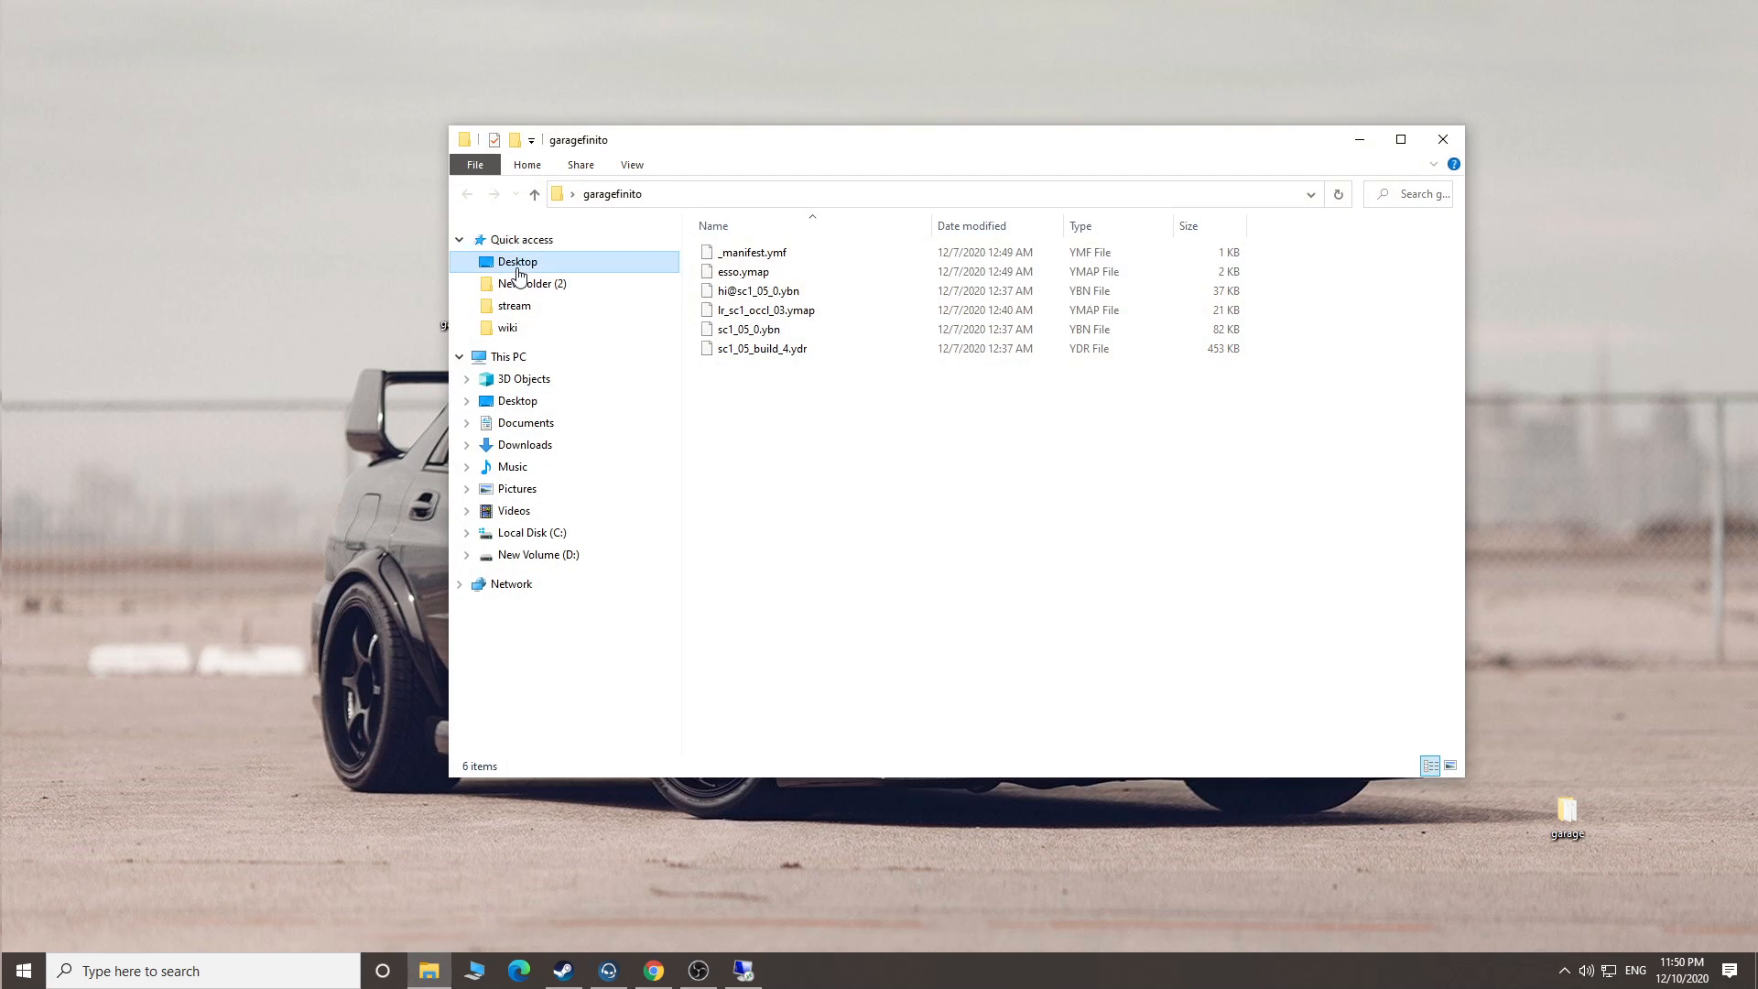
pyautogui.click(499, 260)
pyautogui.scroll(-5, 1105, 528)
pyautogui.scroll(2, 1105, 528)
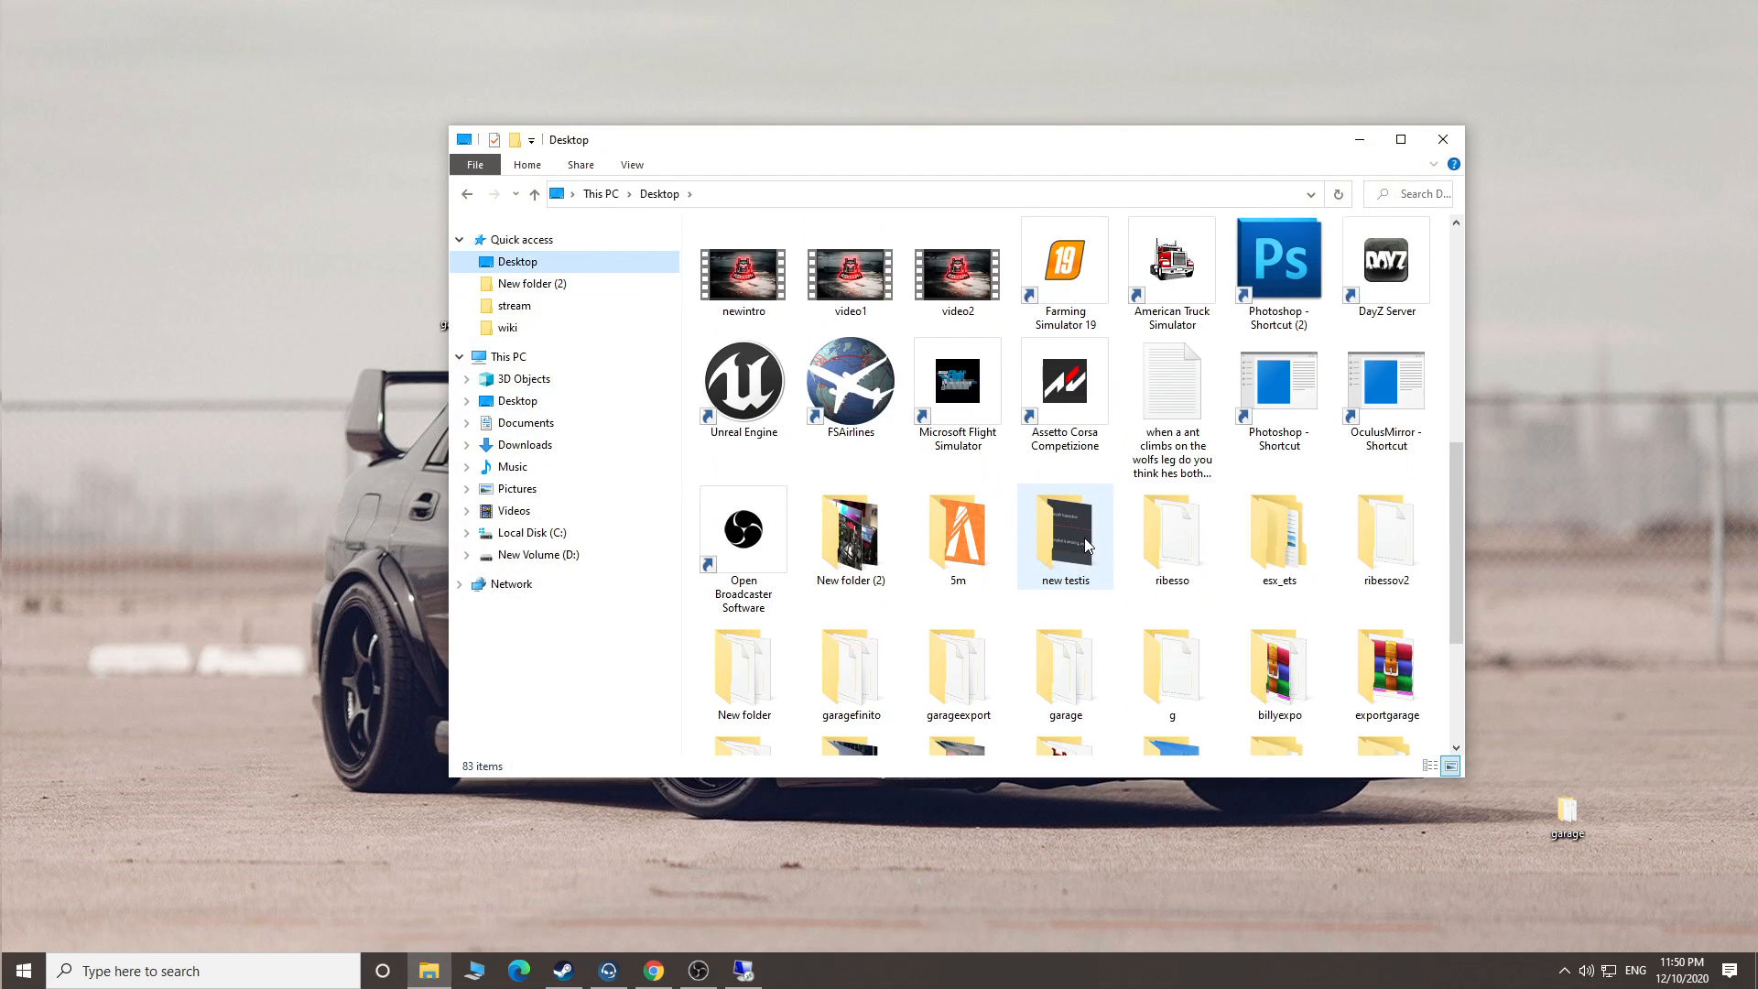
pyautogui.doubleClick(980, 556)
pyautogui.doubleClick(812, 276)
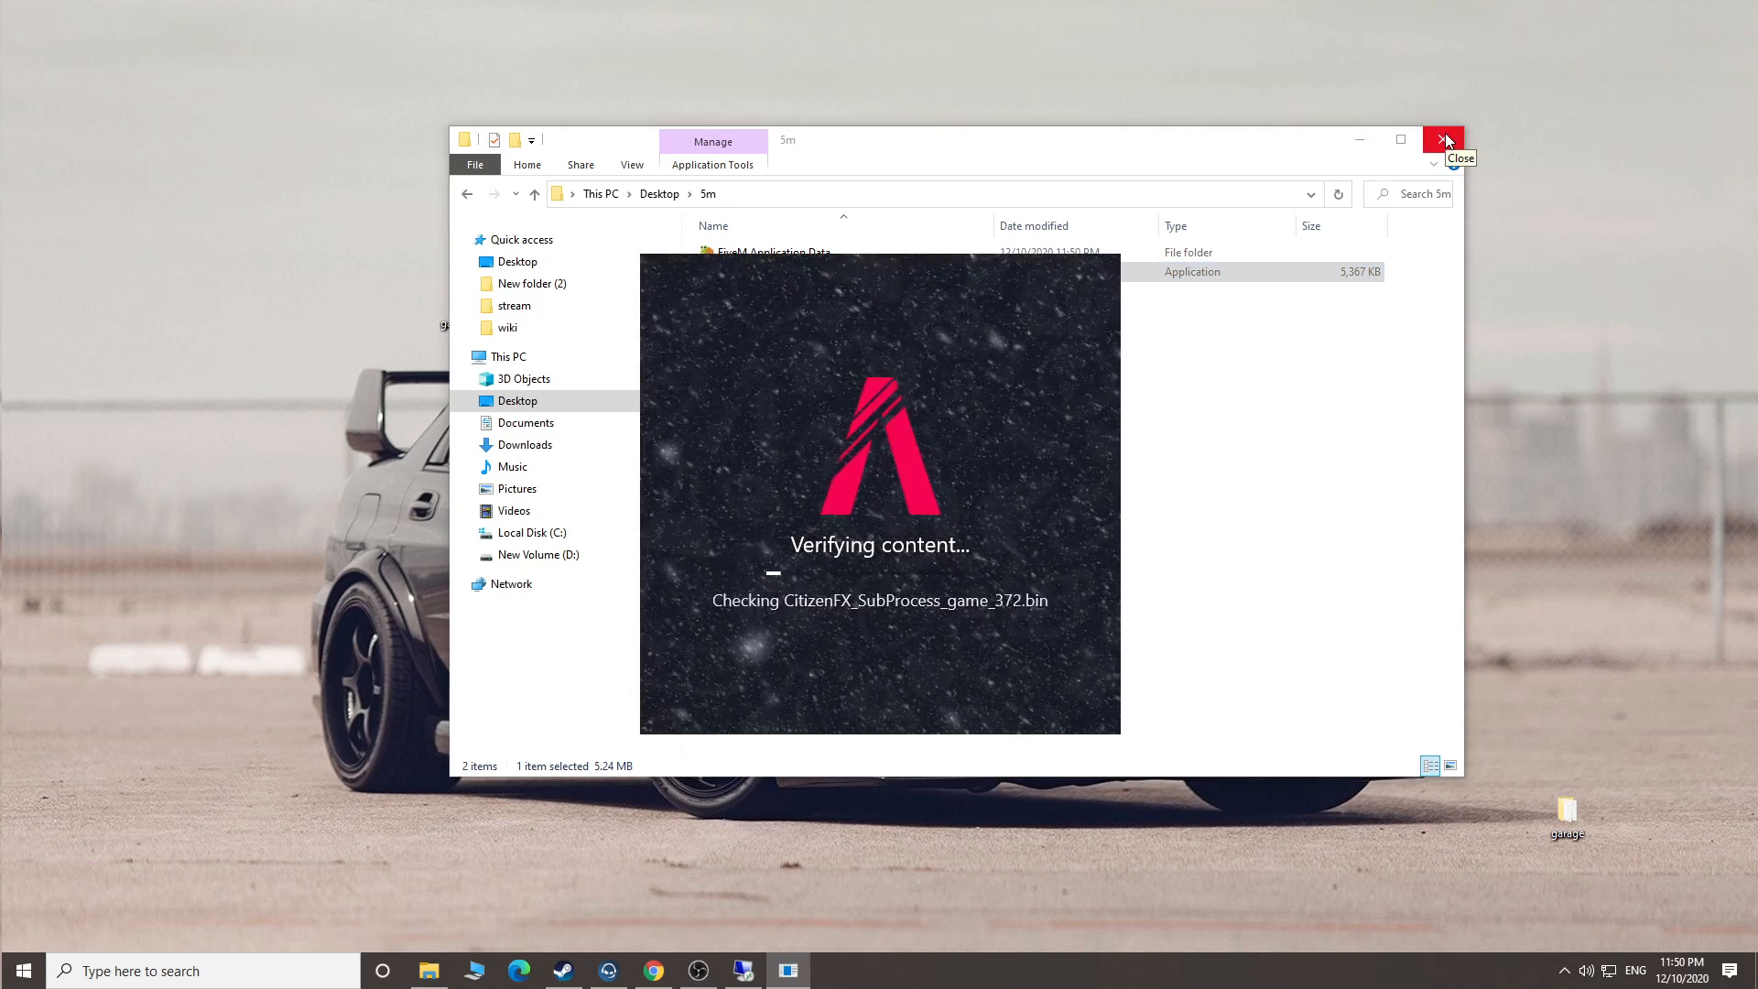
pyautogui.click(1443, 139)
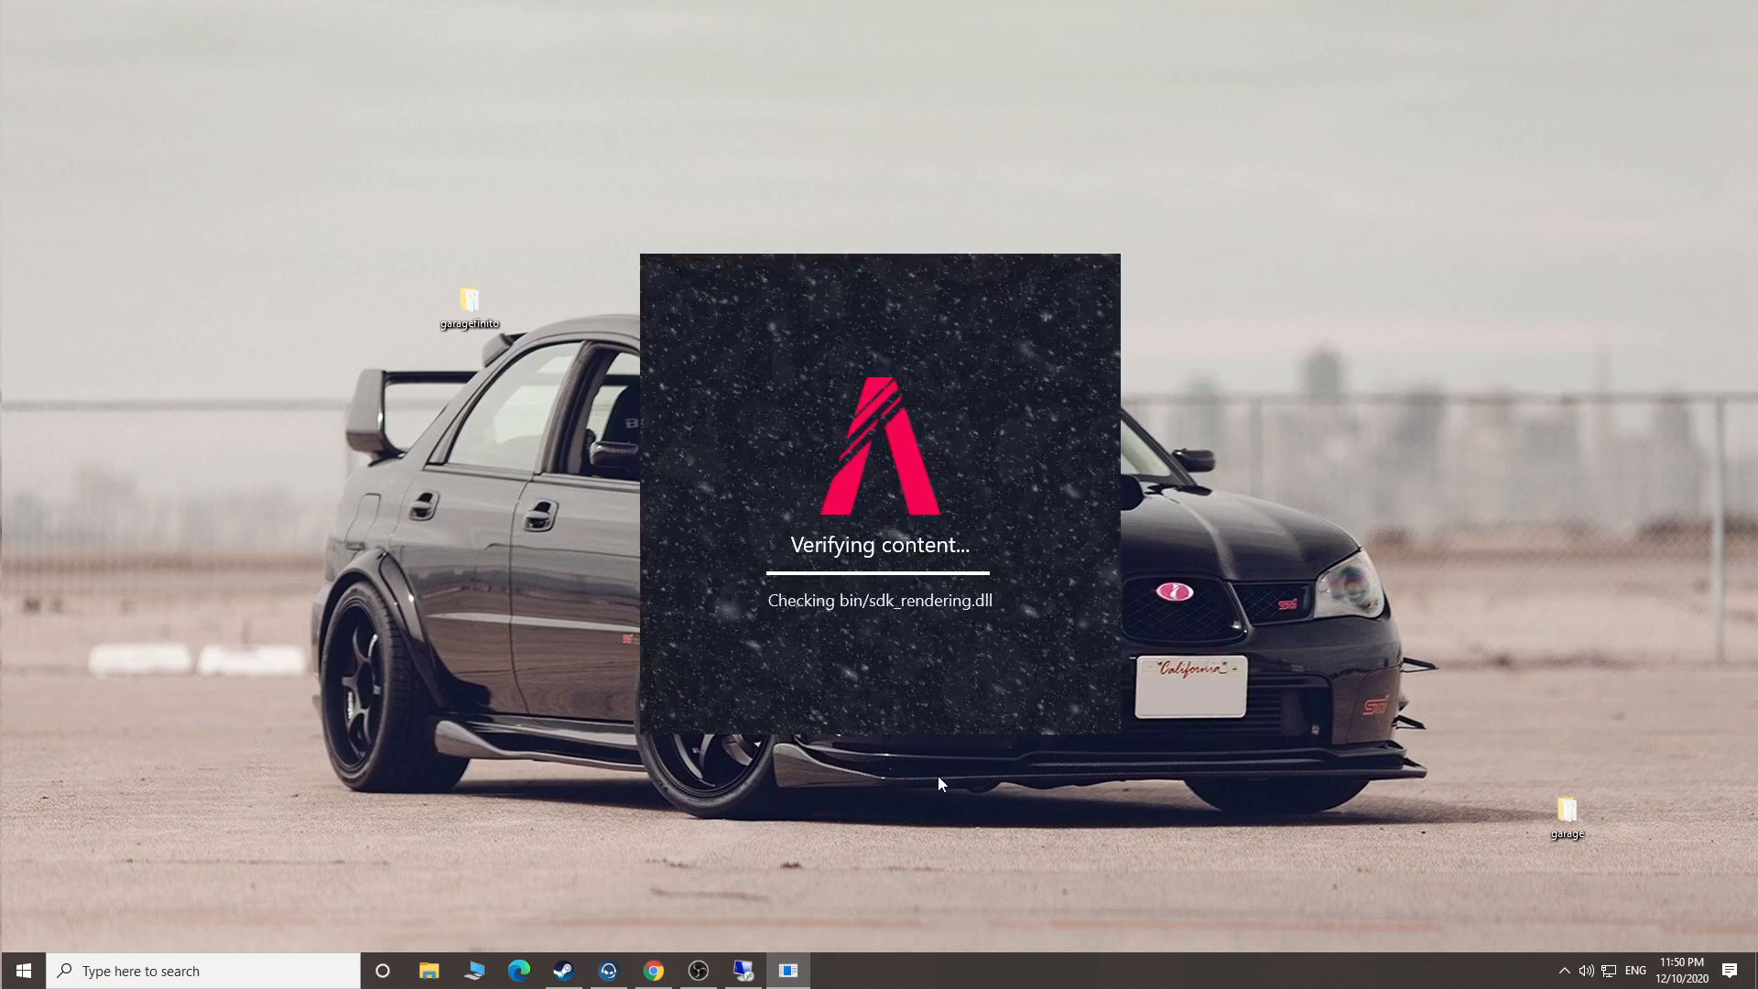
# Return to the Remote Desktop session and check the server console's startup progress.
pyautogui.click(743, 970)
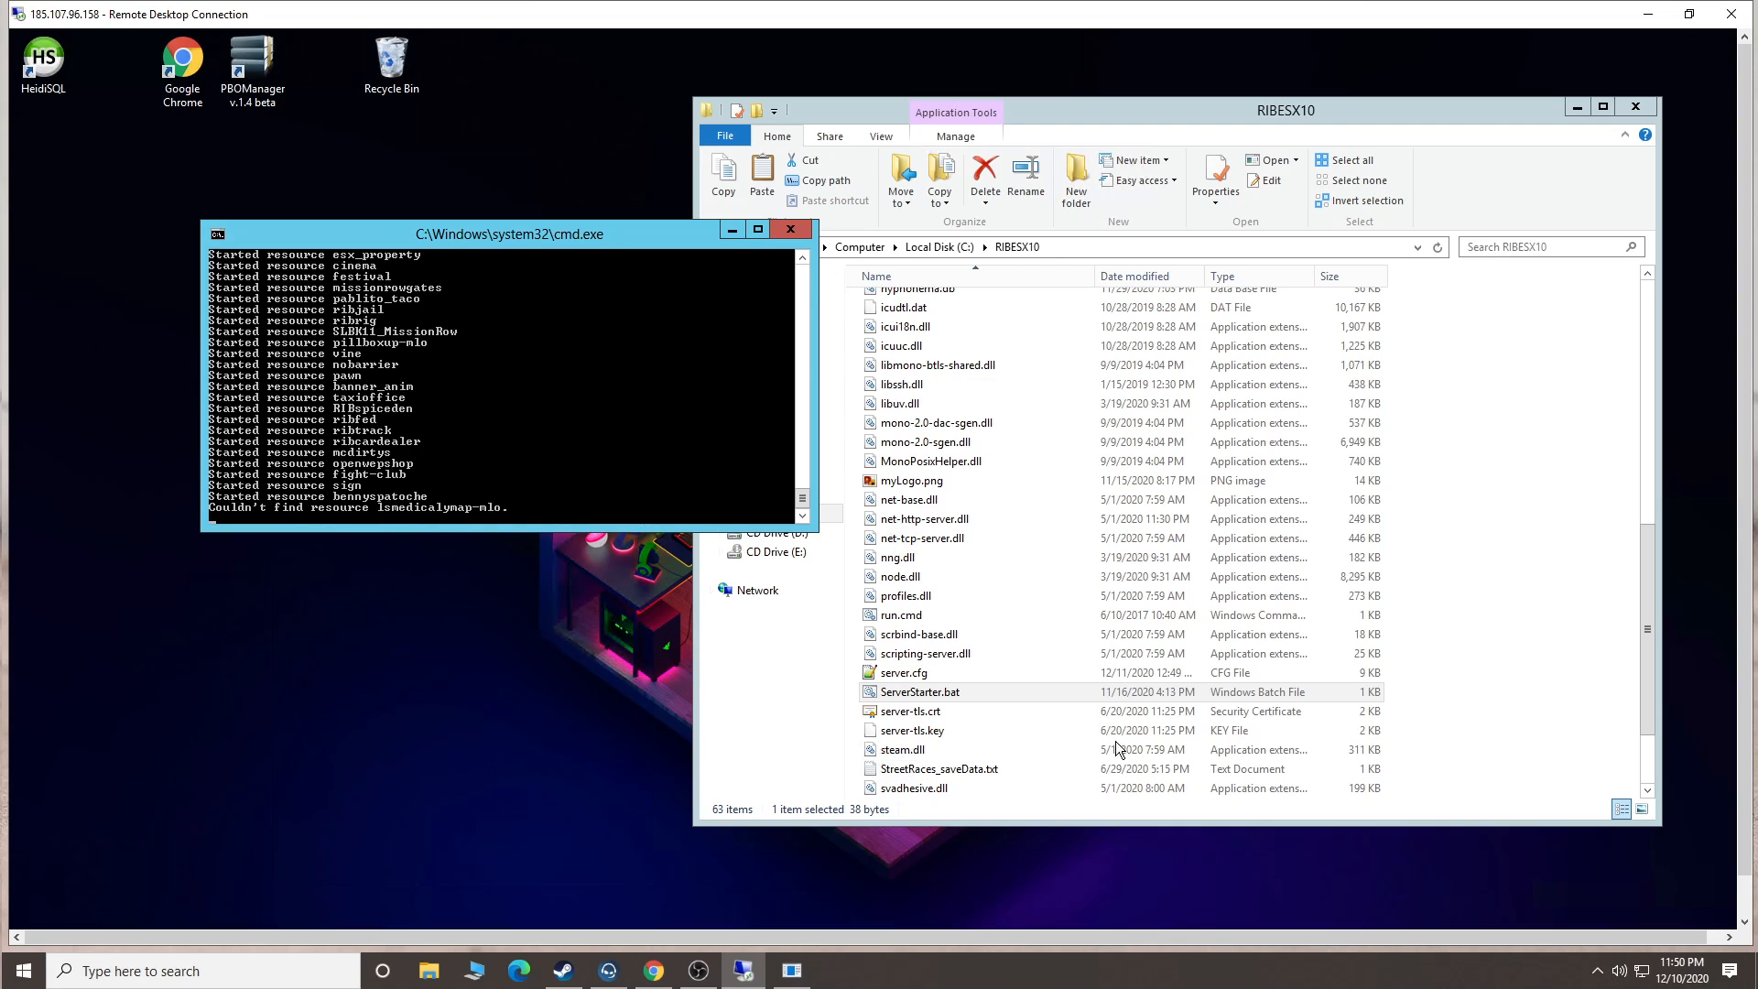
pyautogui.click(953, 693)
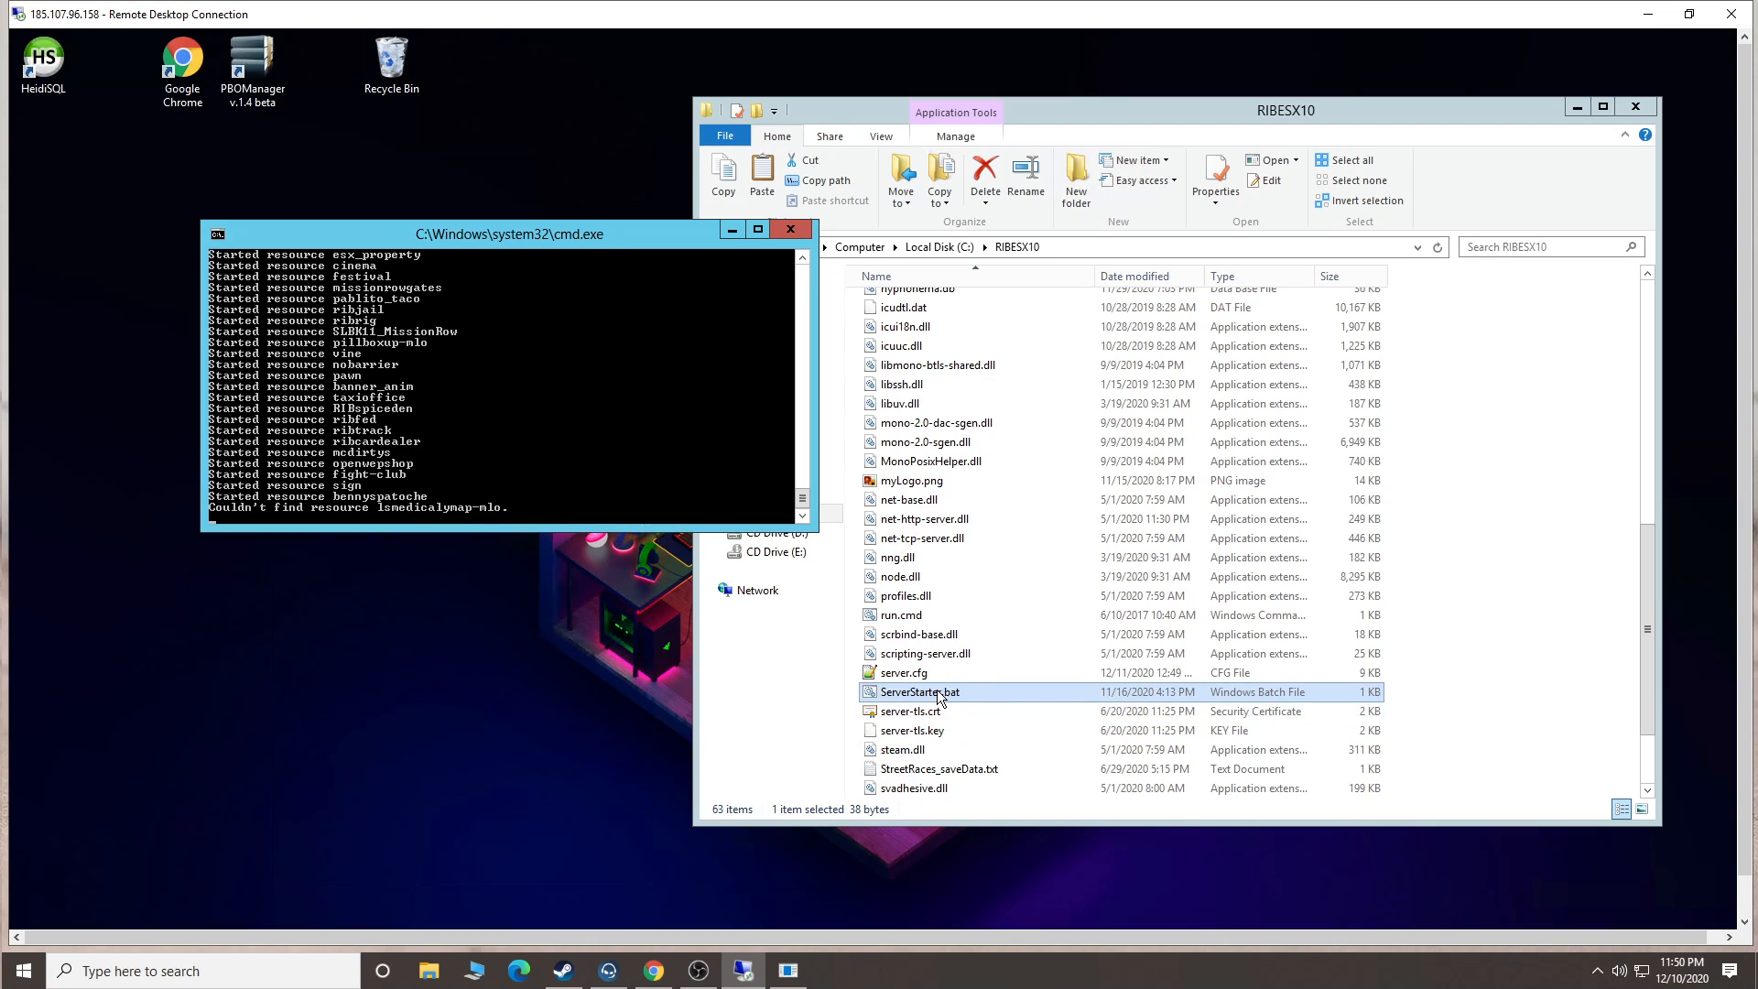
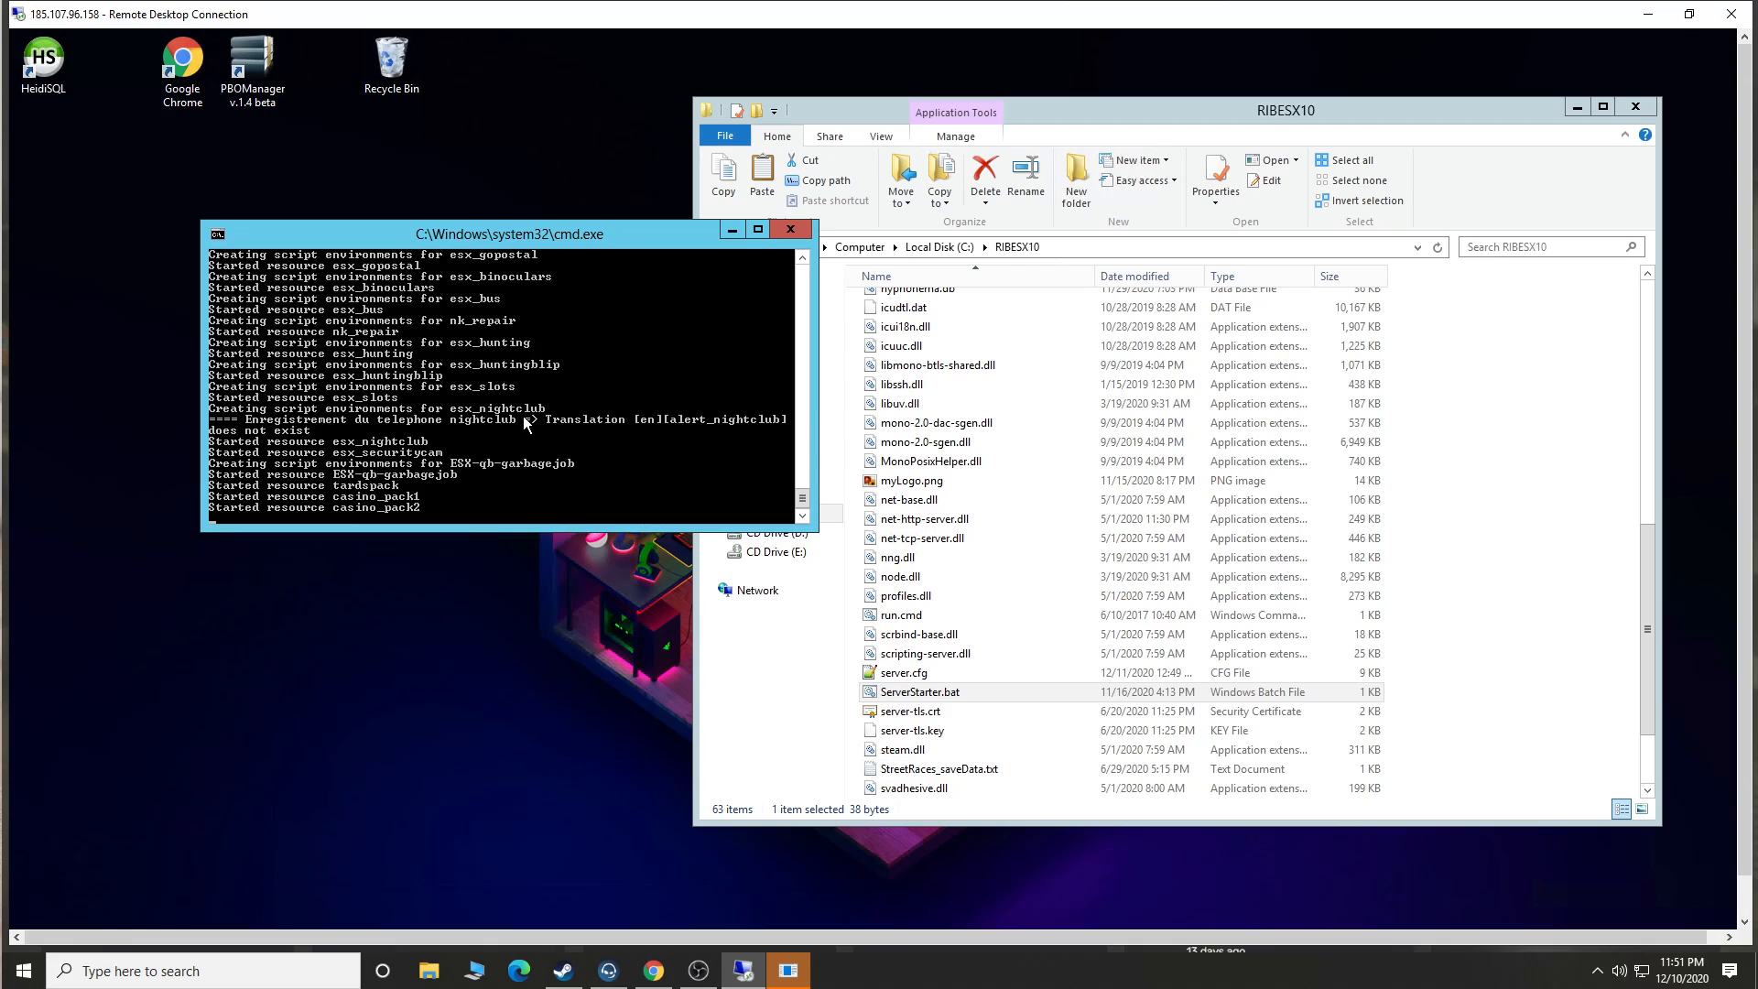
pyautogui.rightClick(436, 827)
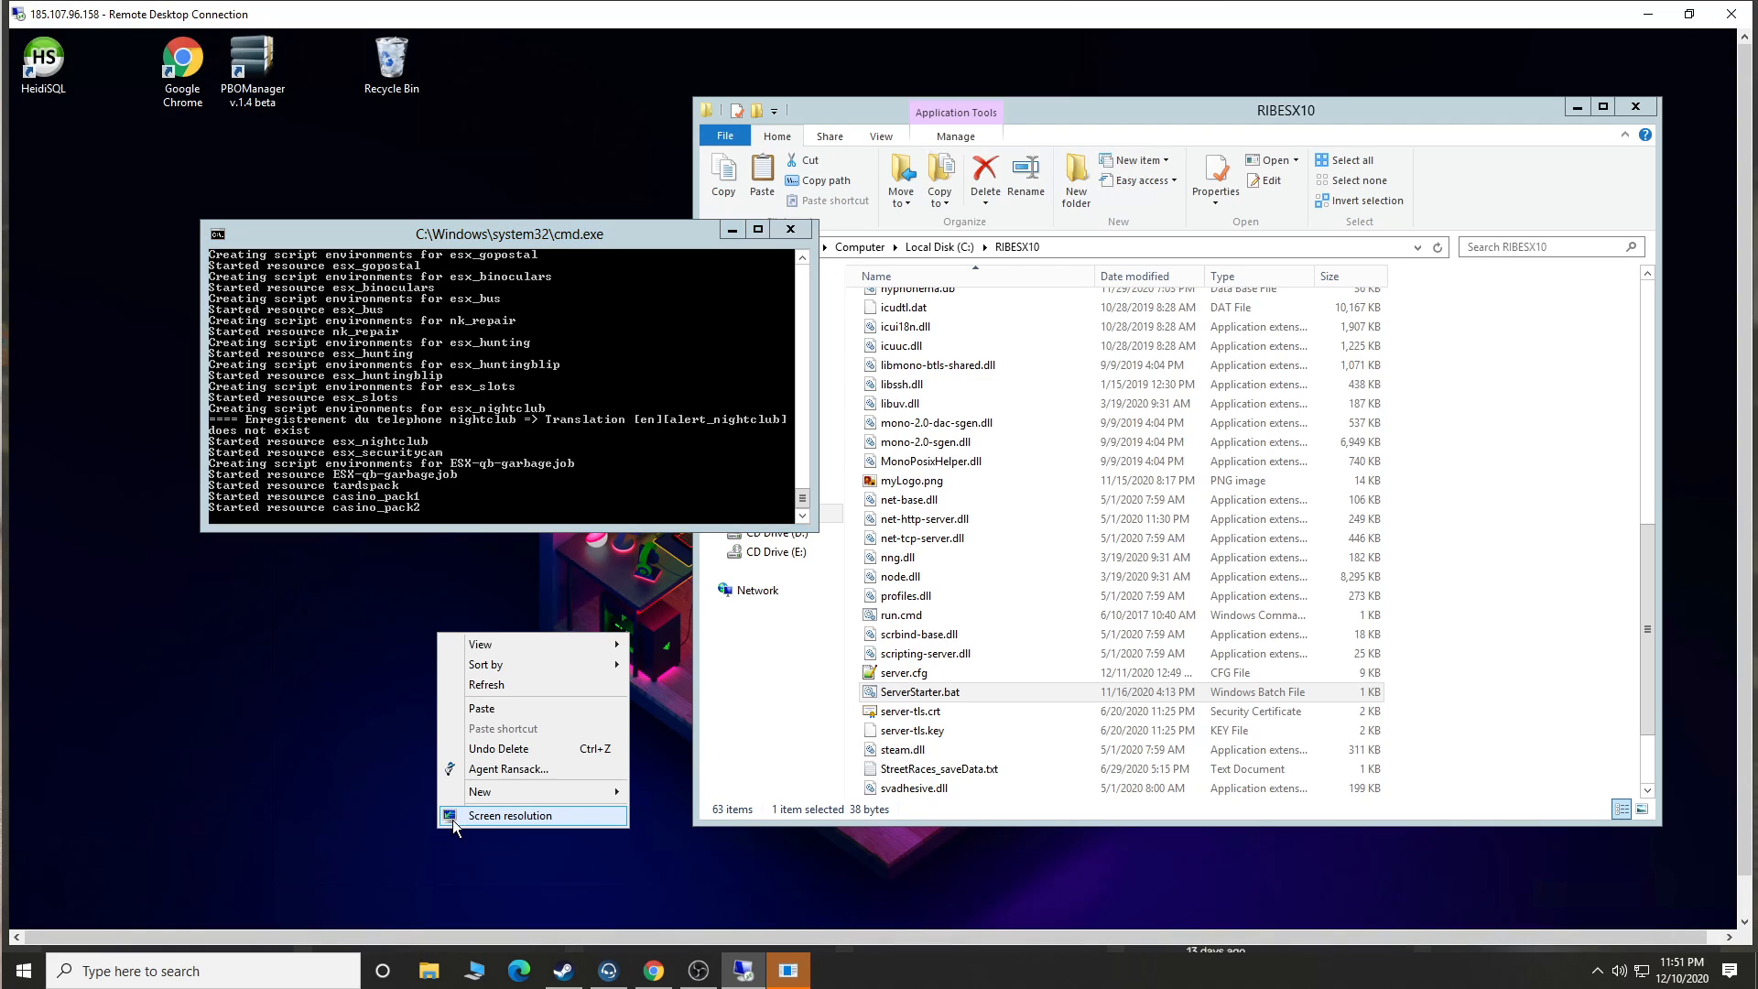
pyautogui.click(266, 778)
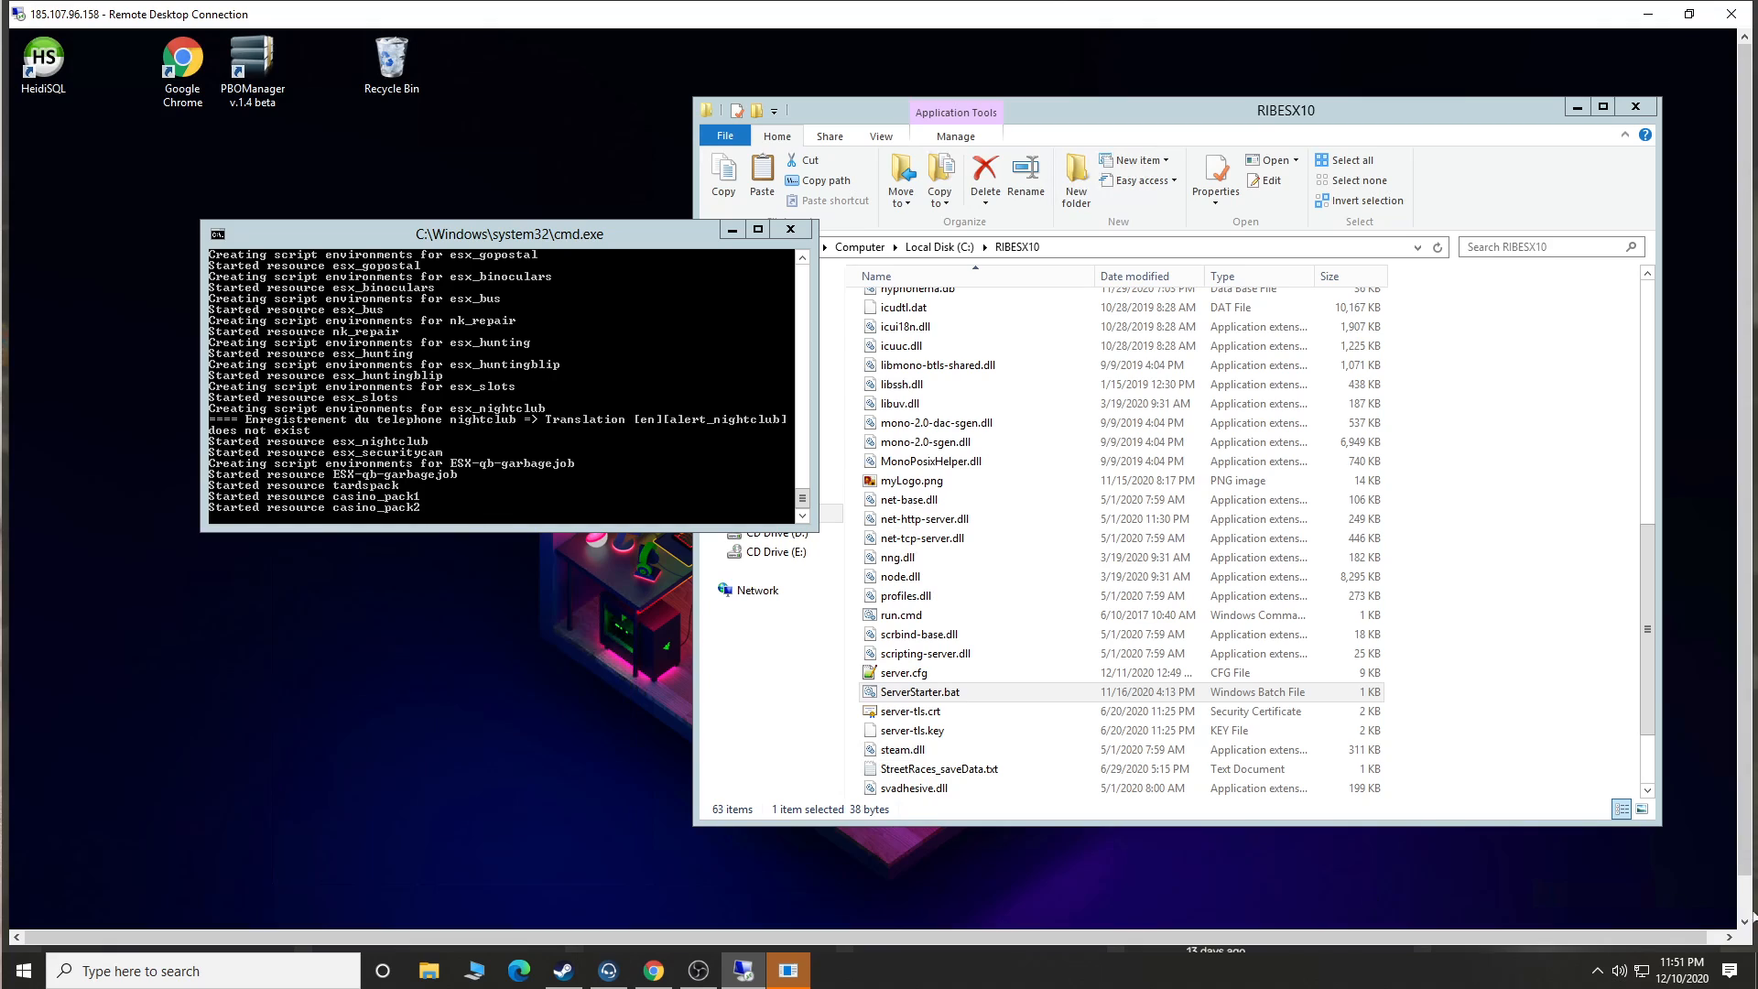
pyautogui.click(1744, 921)
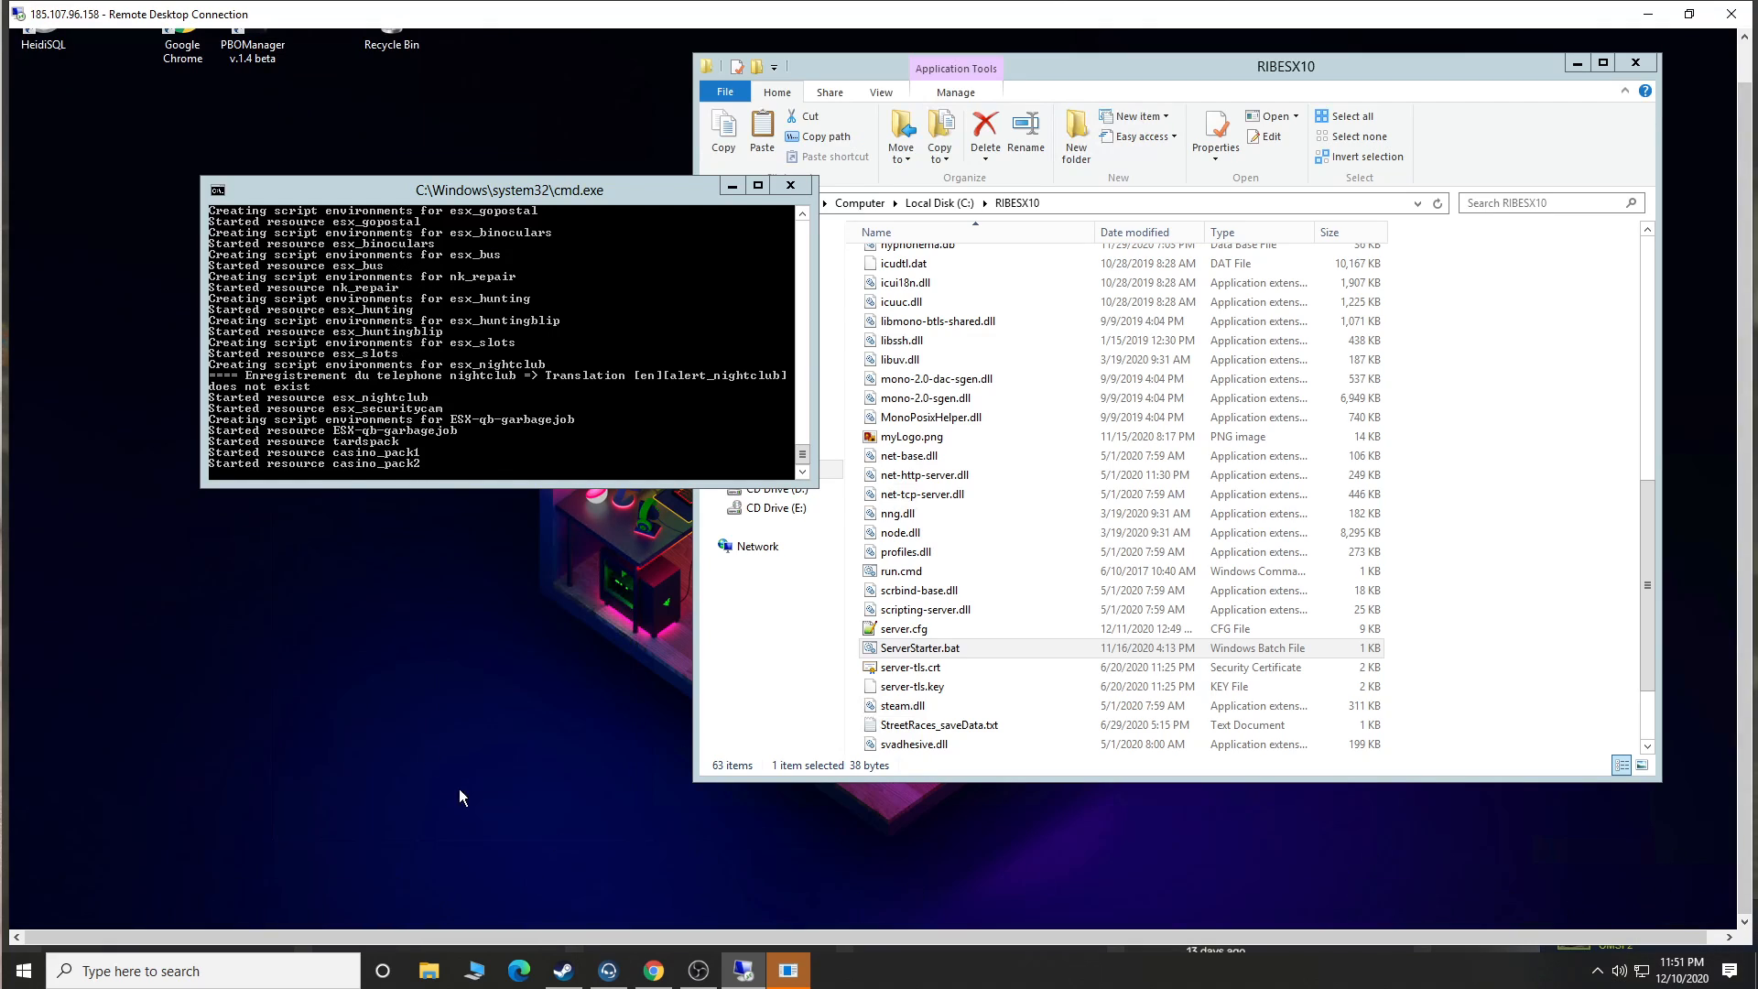
pyautogui.click(1751, 72)
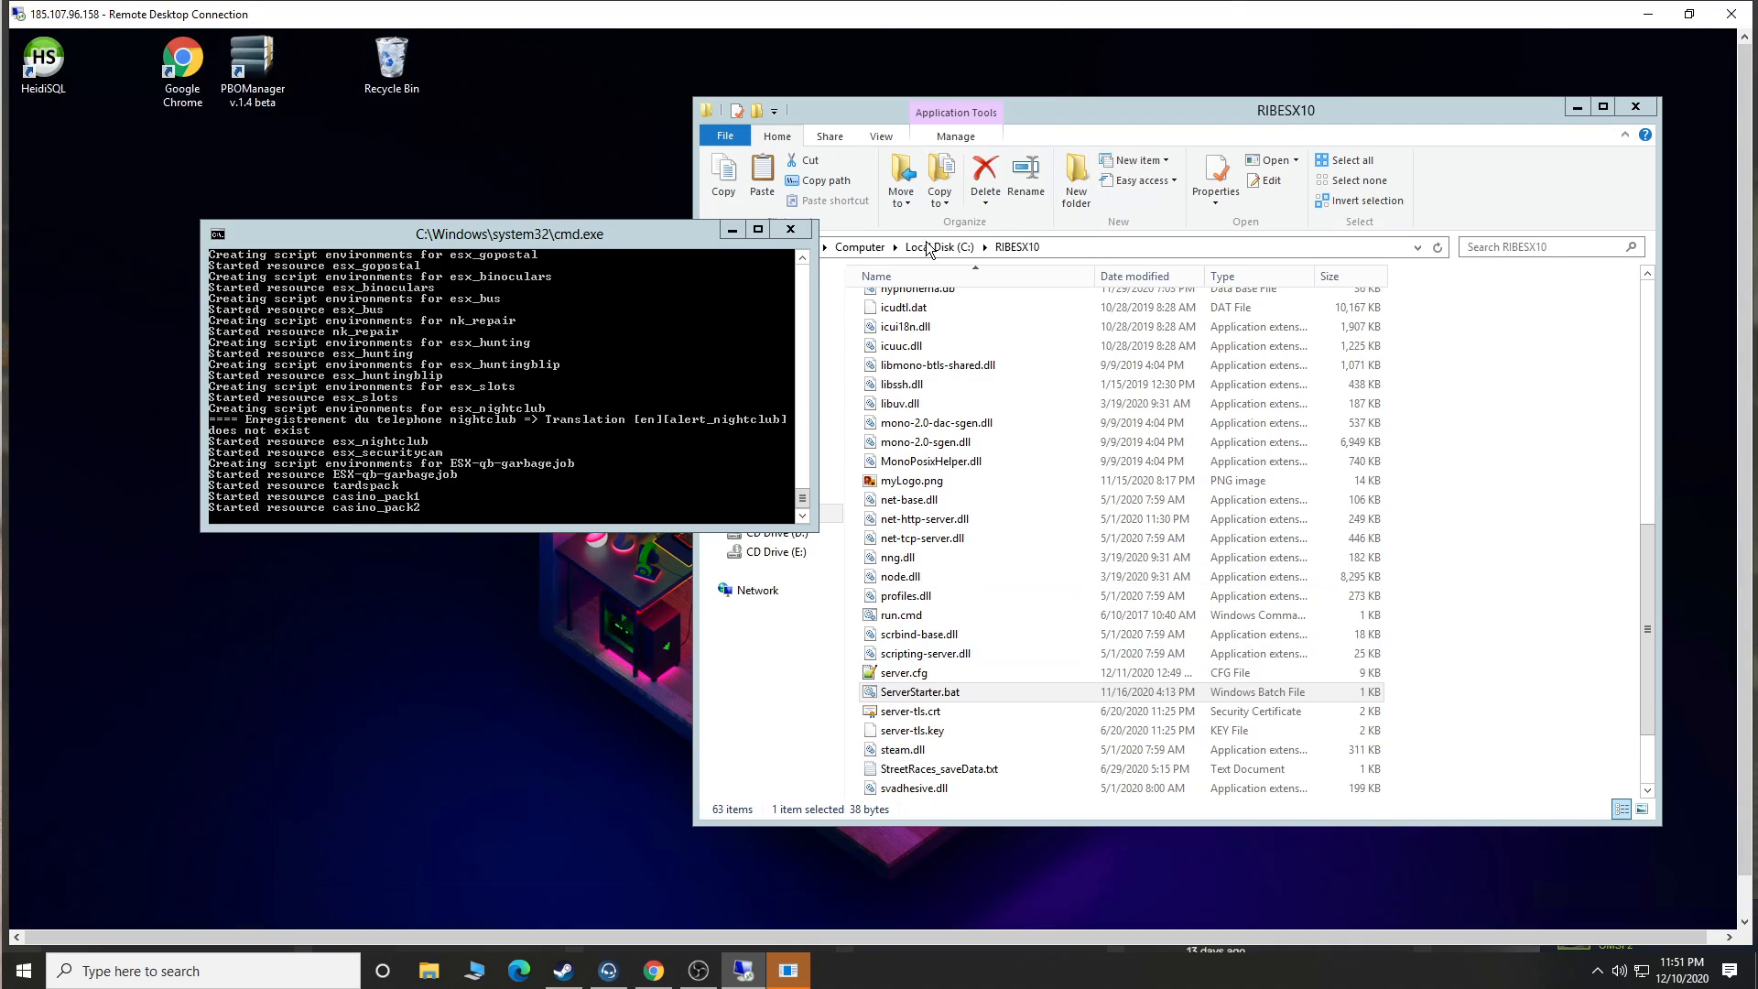
# Try to find Task Manager by searching the remote server's Computer location for "task man", and close the window.
pyautogui.click(868, 247)
pyautogui.click(868, 247)
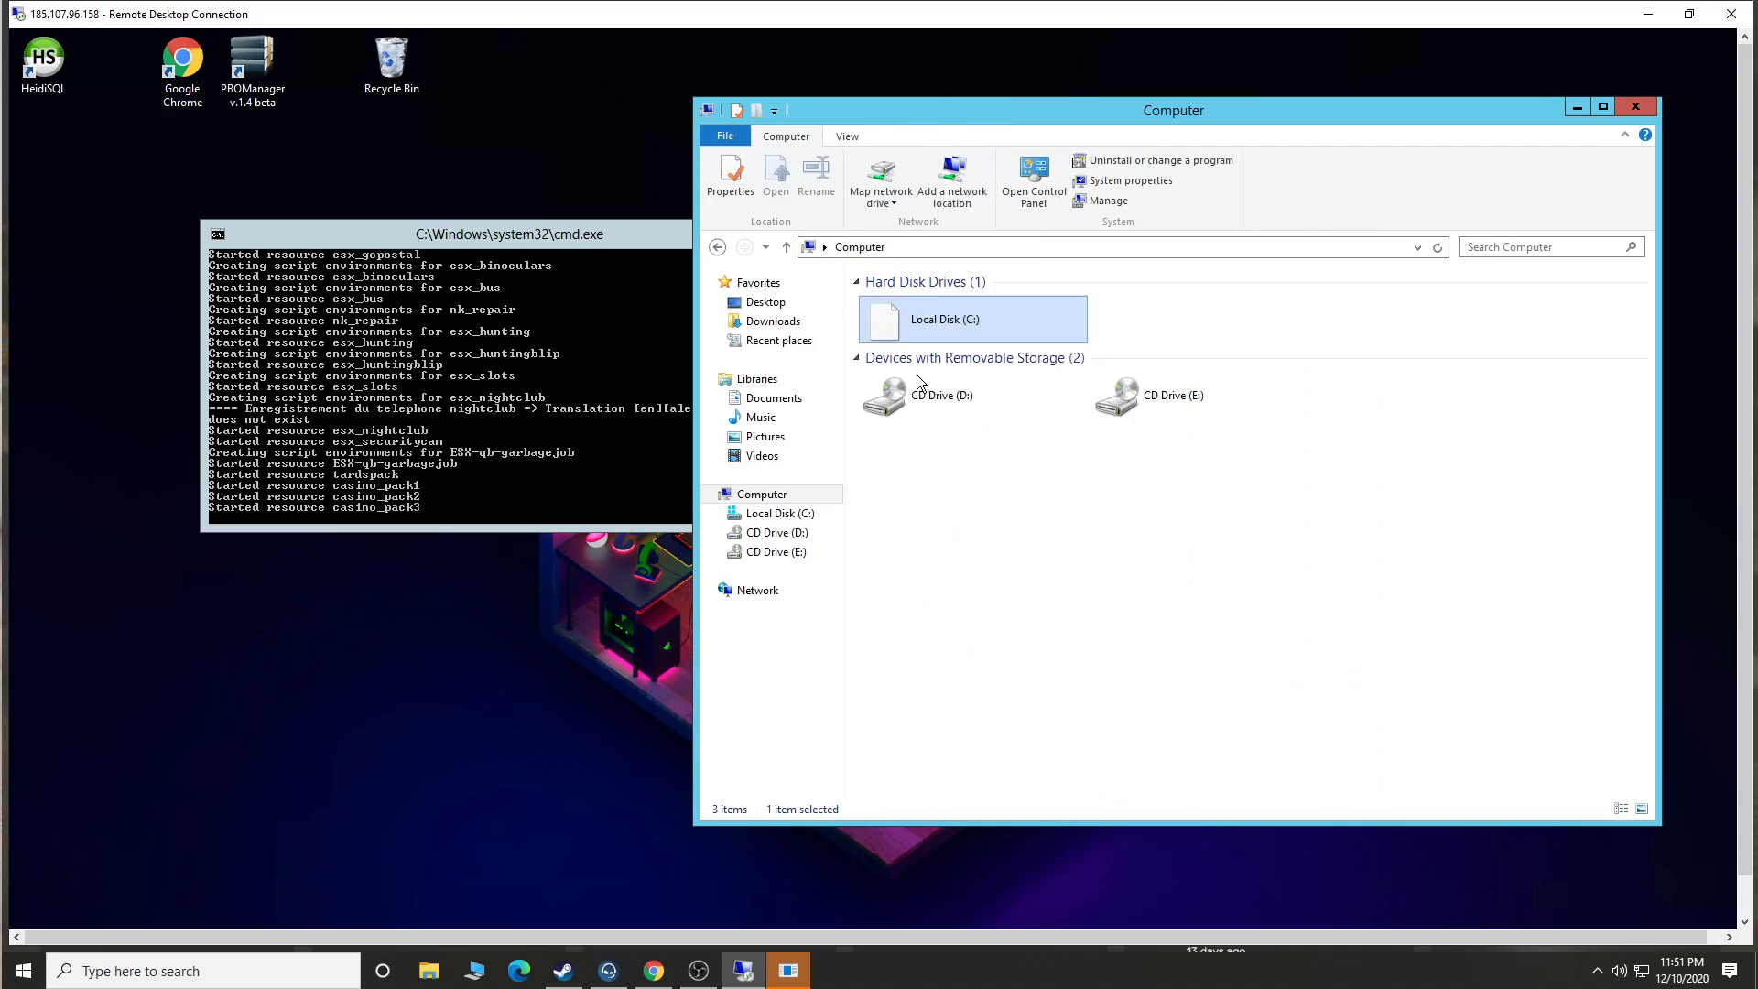
pyautogui.rightClick(1031, 542)
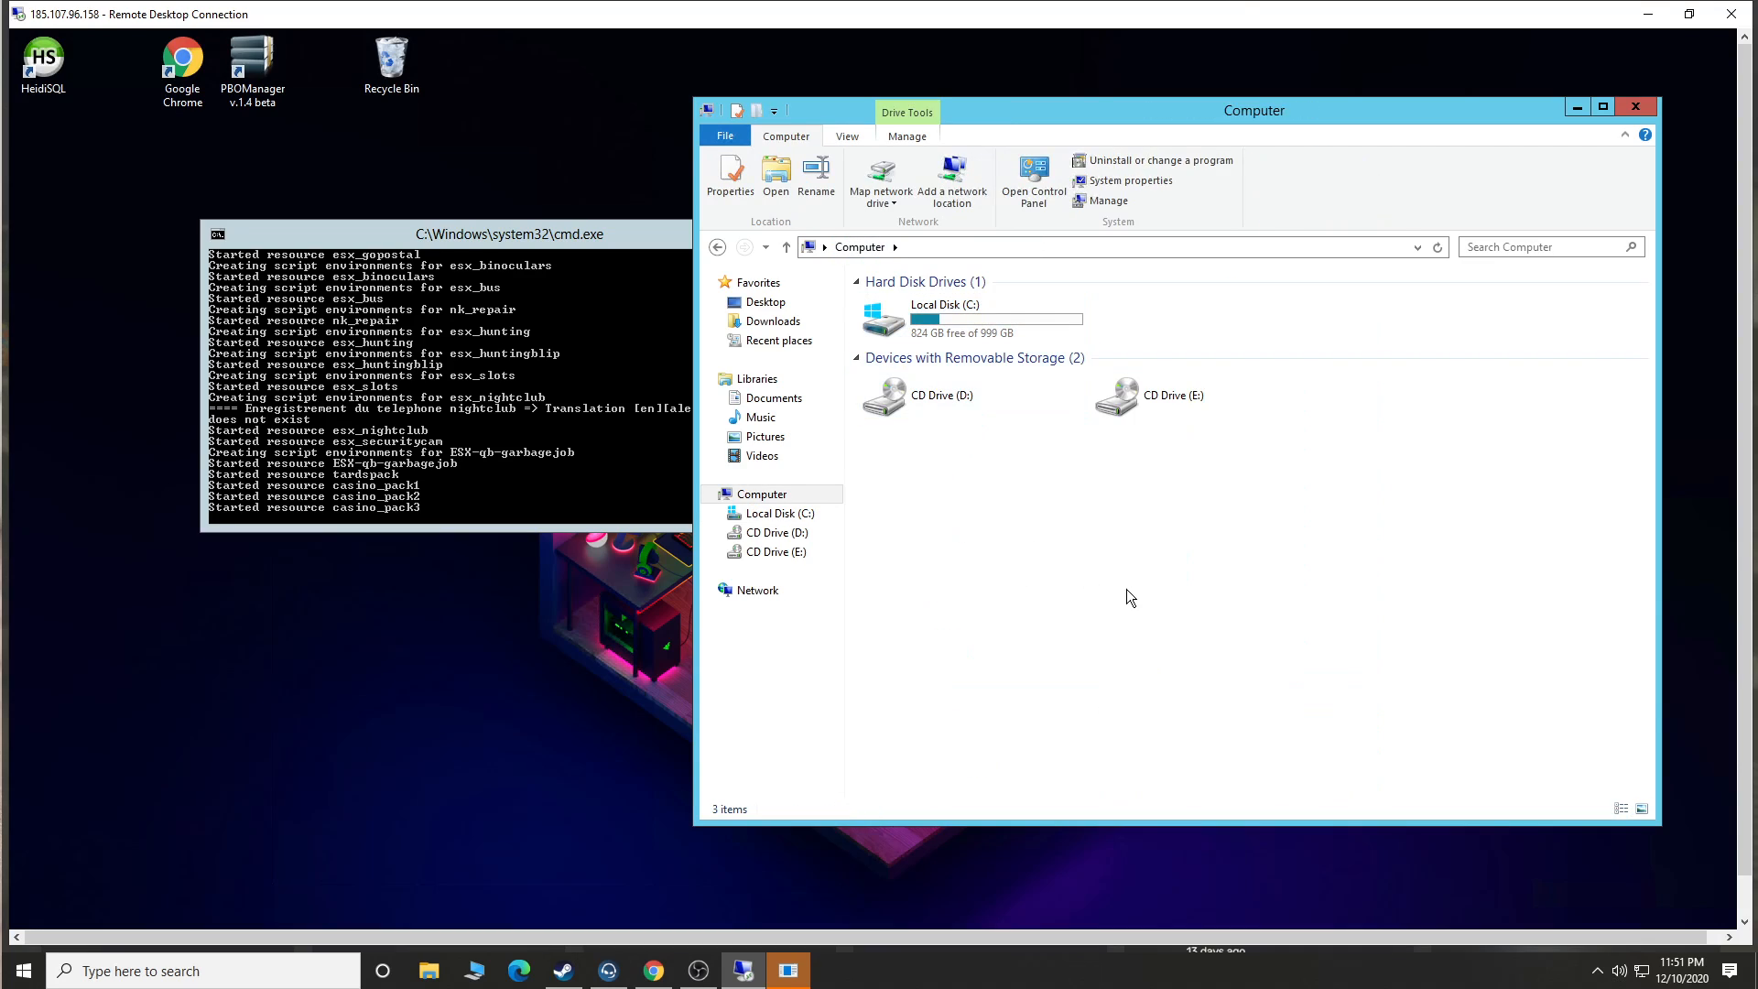
pyautogui.click(1570, 268)
pyautogui.click(1572, 245)
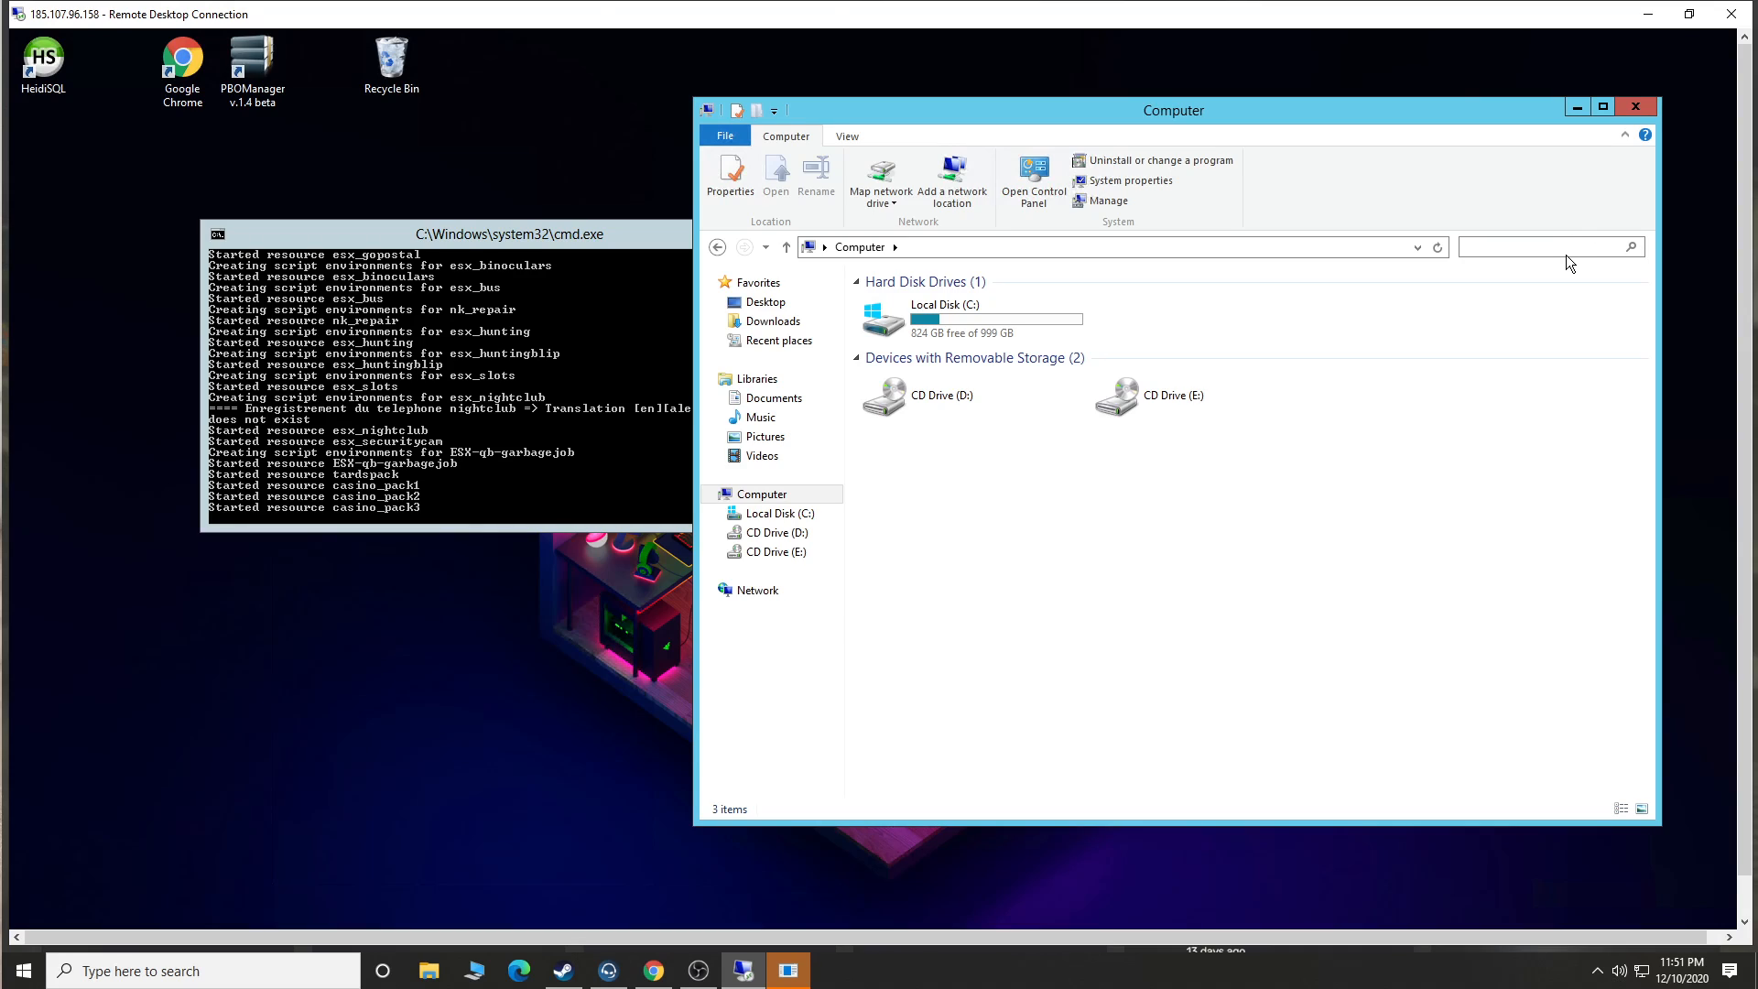
pyautogui.write('task man')
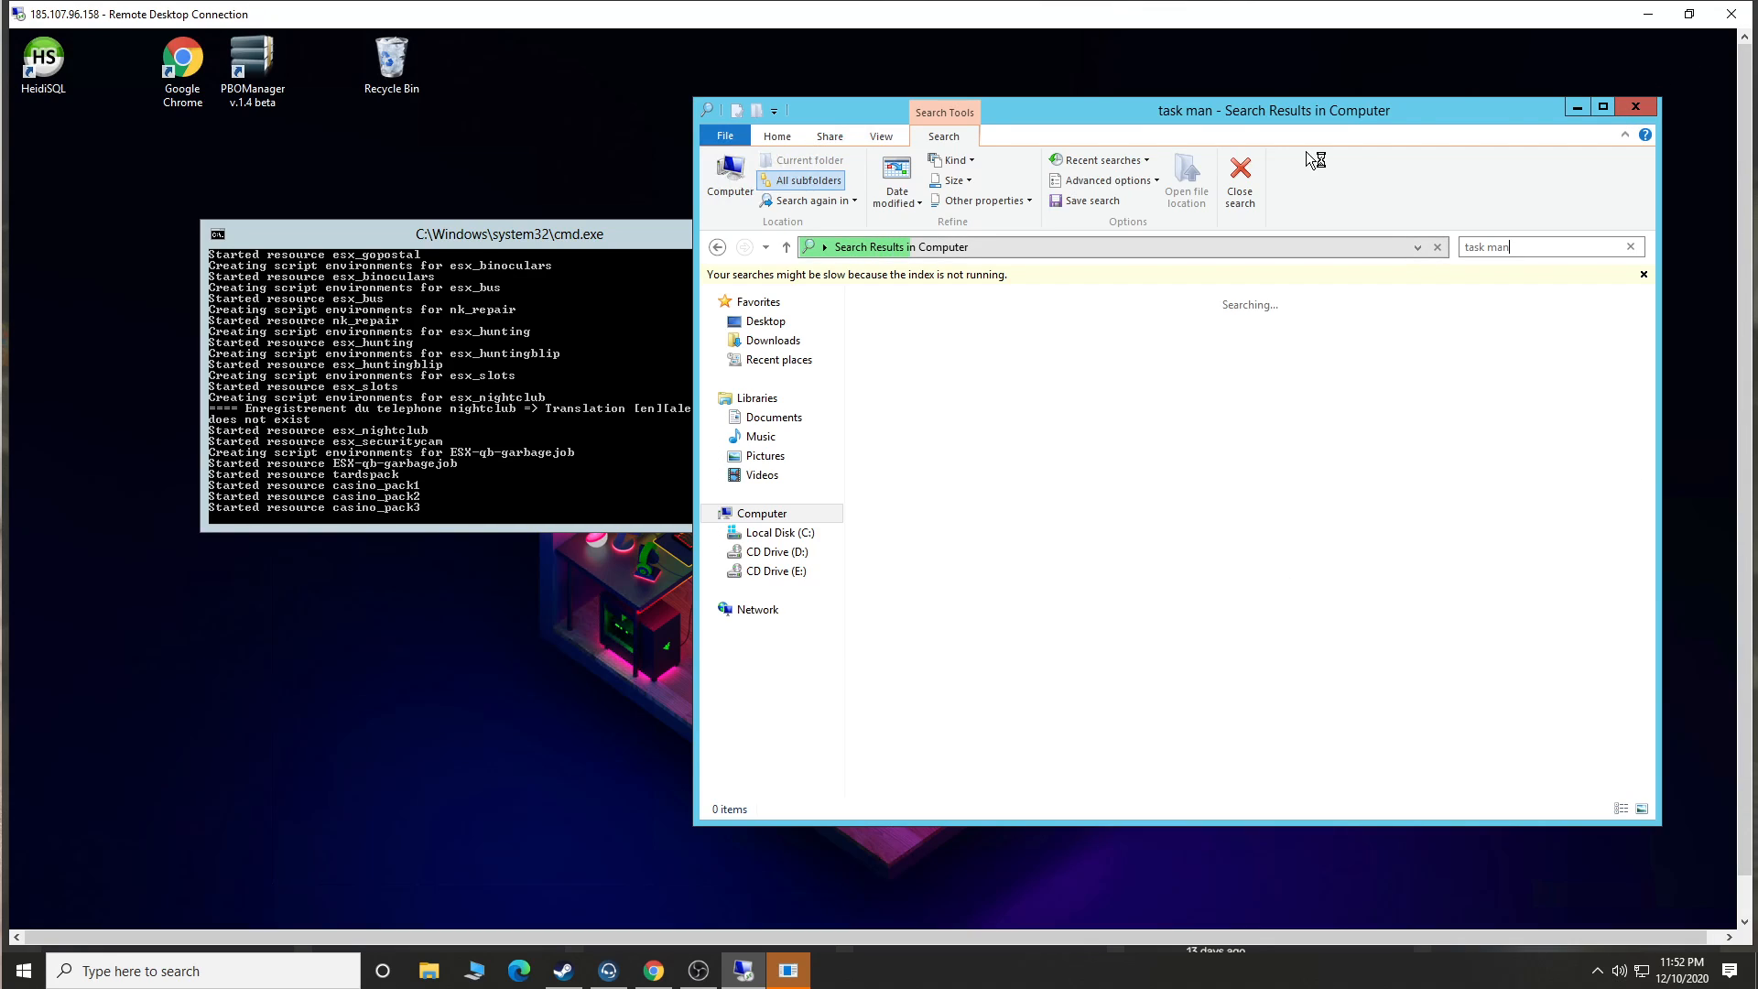
pyautogui.click(1635, 108)
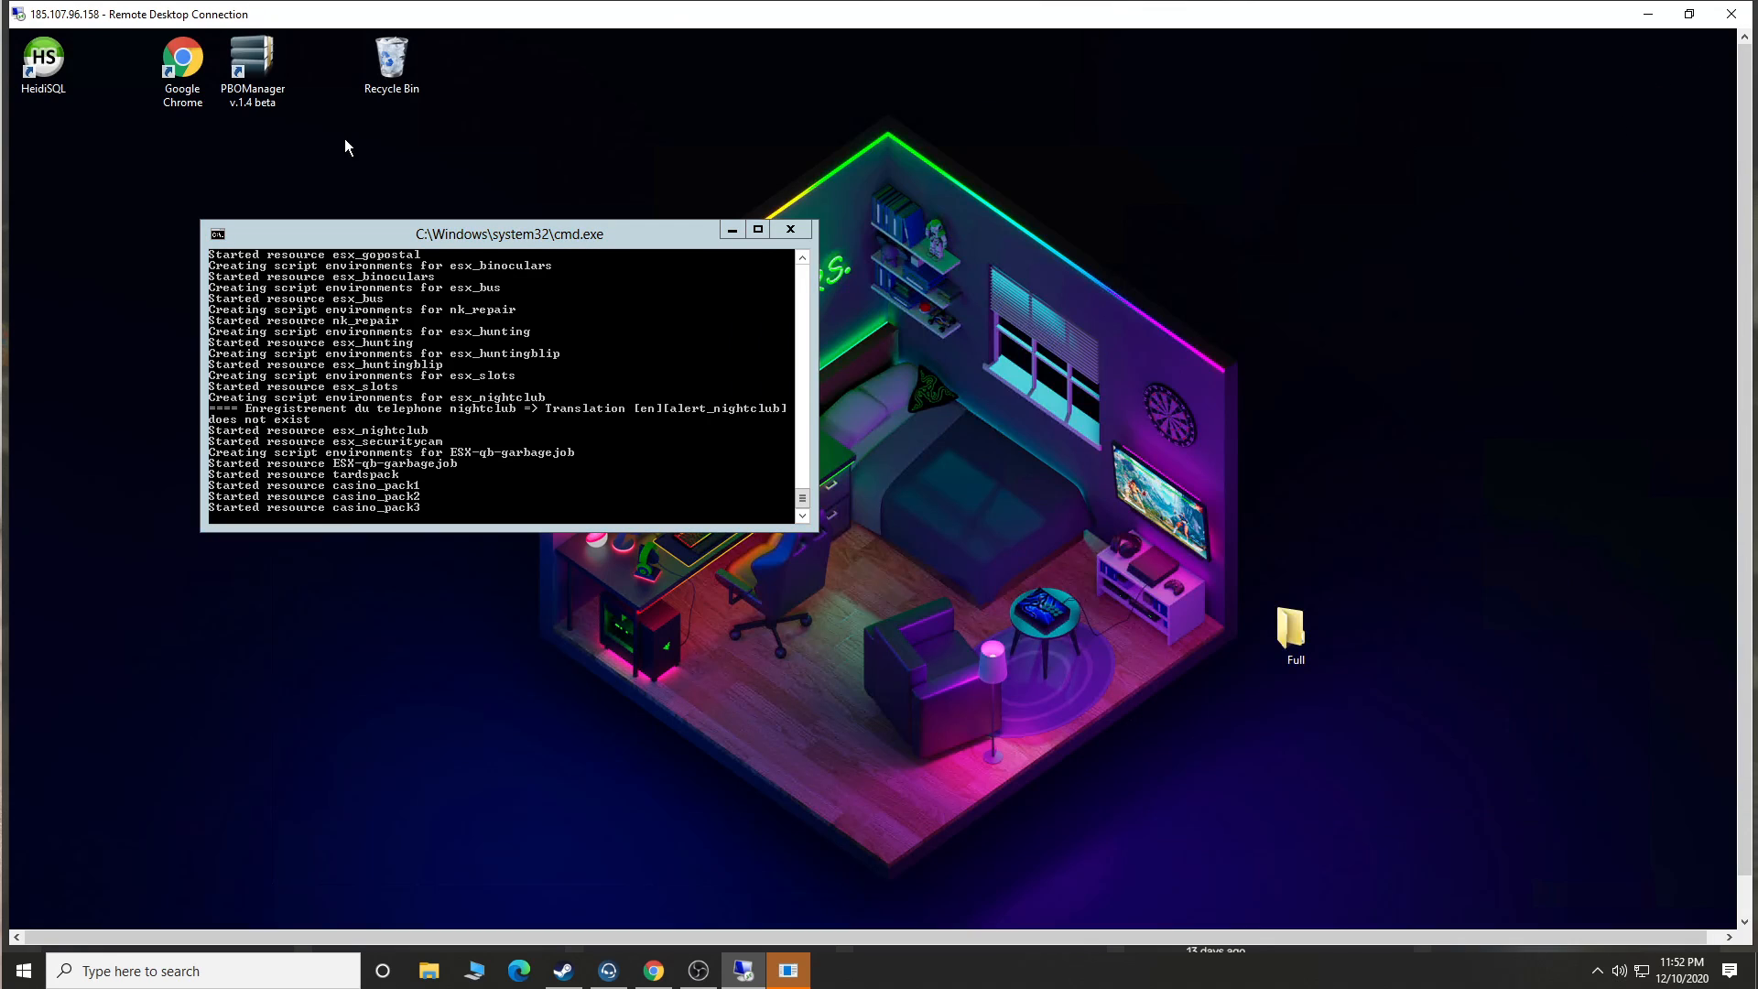
# Open the Control Panel on the remote server, starting from the Full folder and going through the Desktop location.
pyautogui.doubleClick(1292, 647)
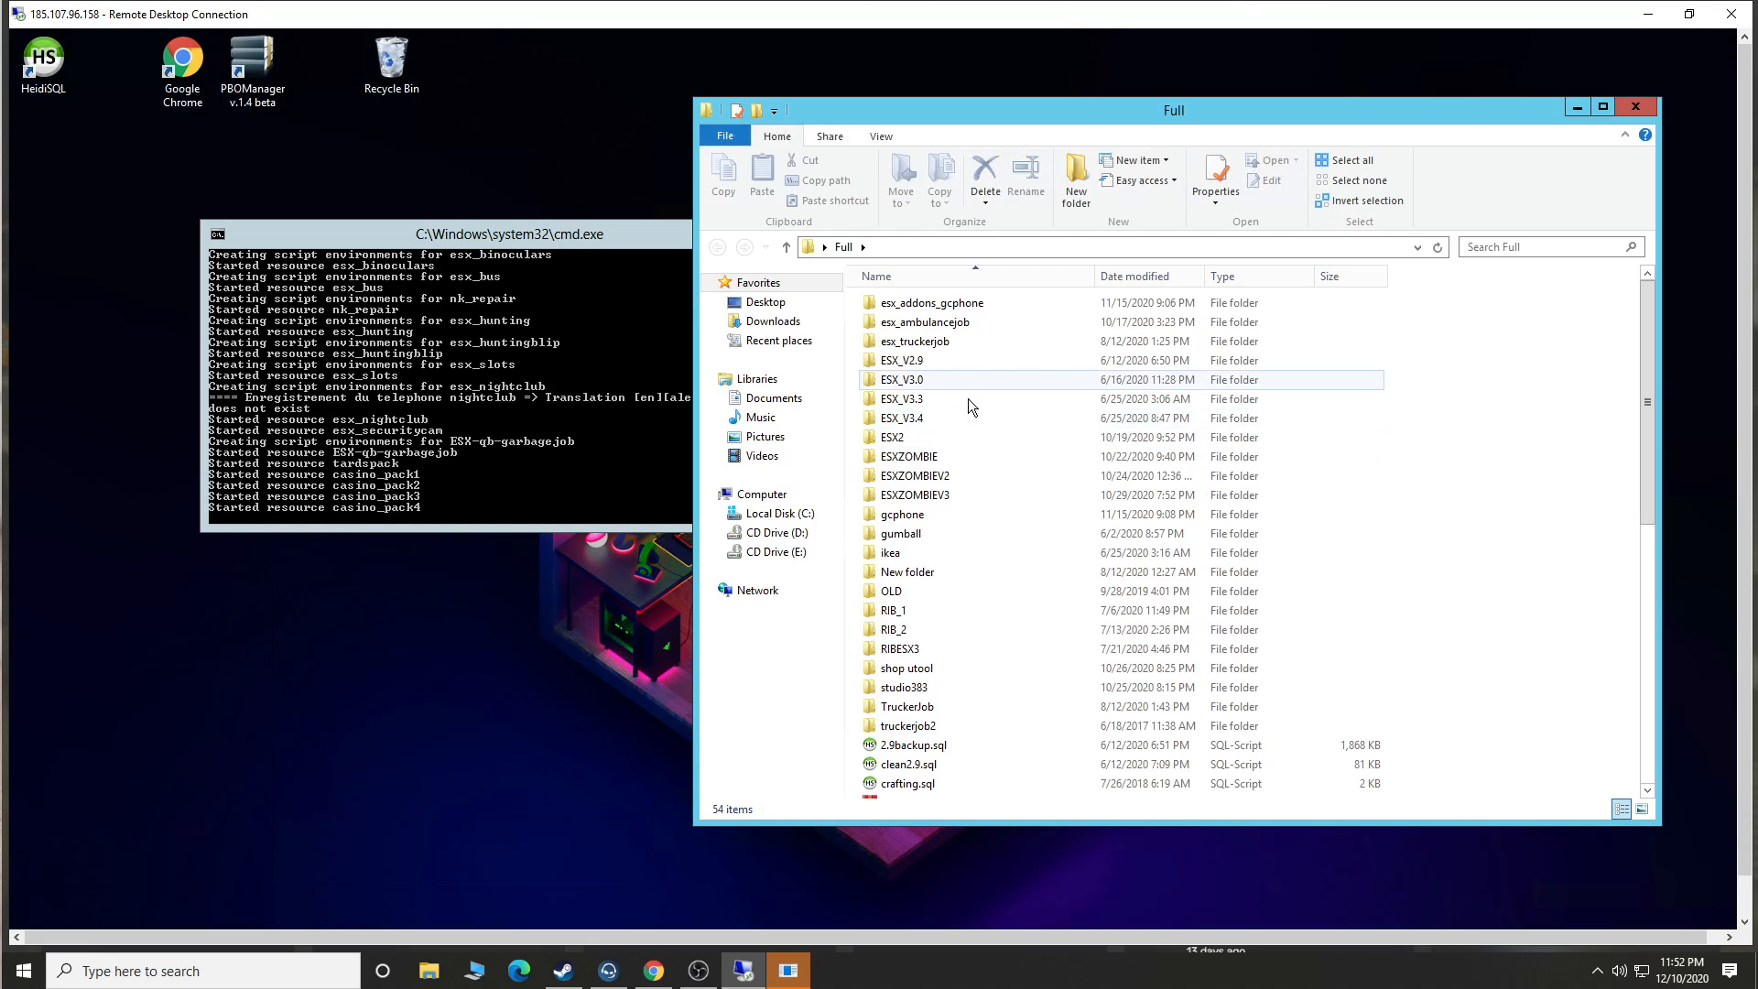
pyautogui.click(765, 301)
pyautogui.click(779, 512)
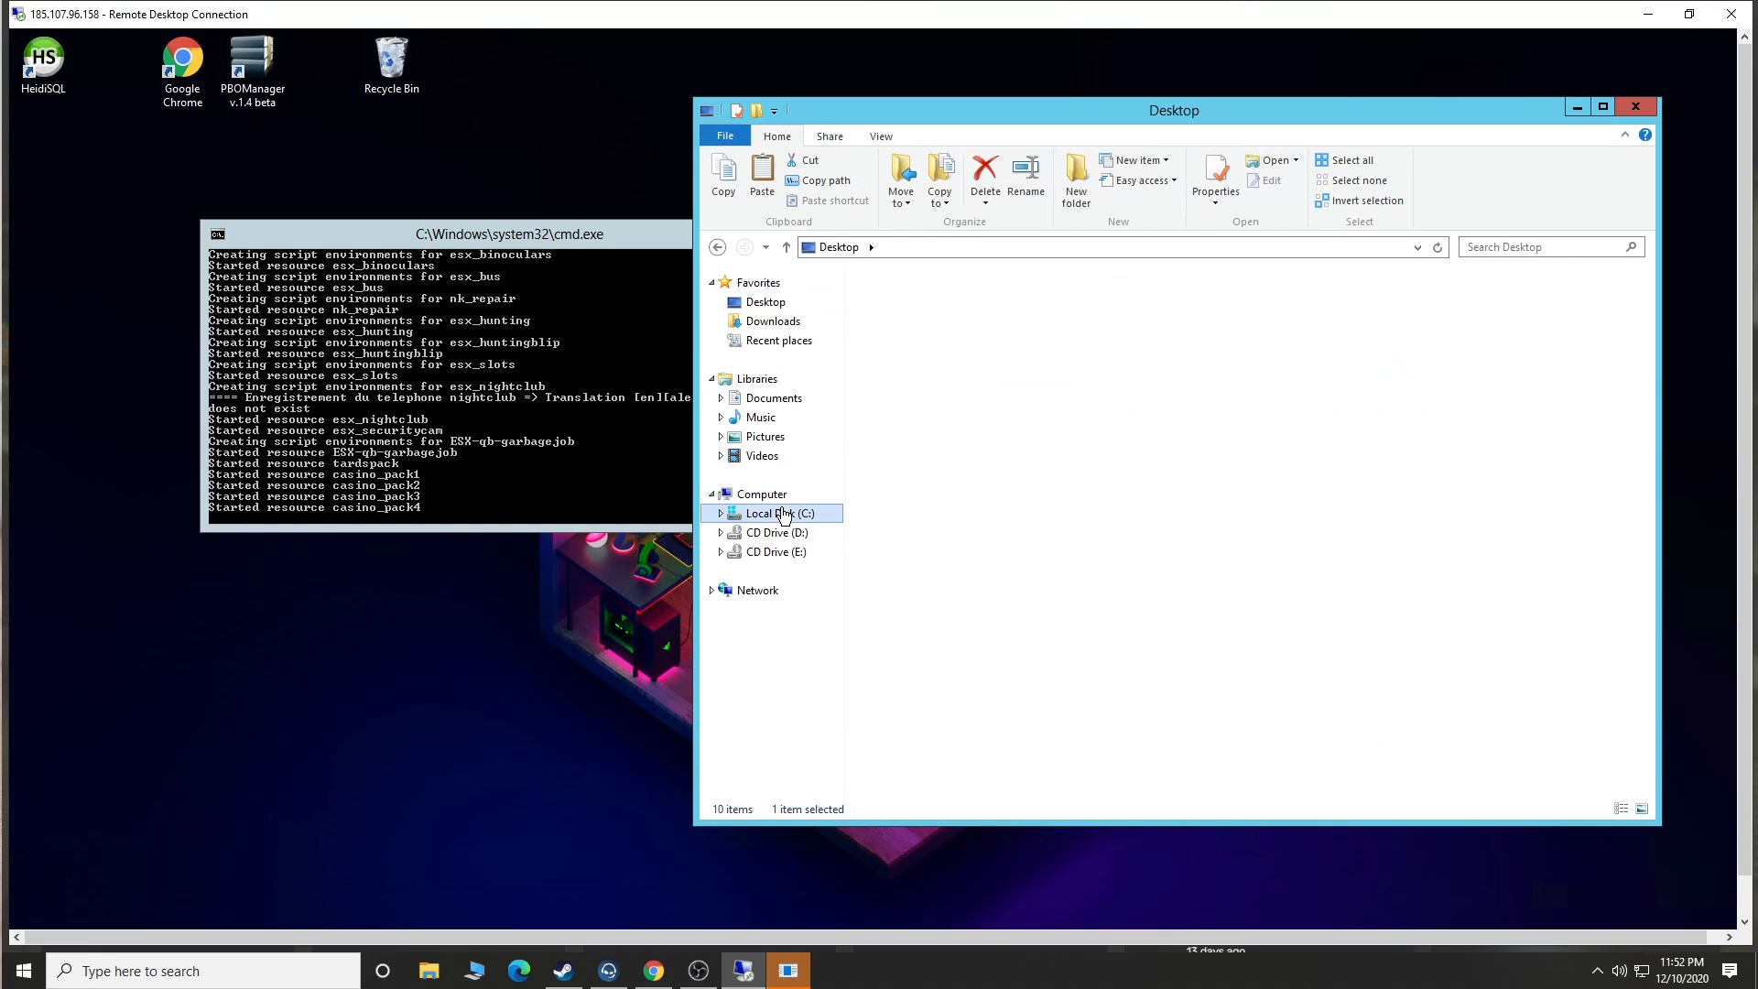
pyautogui.click(765, 301)
pyautogui.click(1136, 354)
pyautogui.doubleClick(1139, 354)
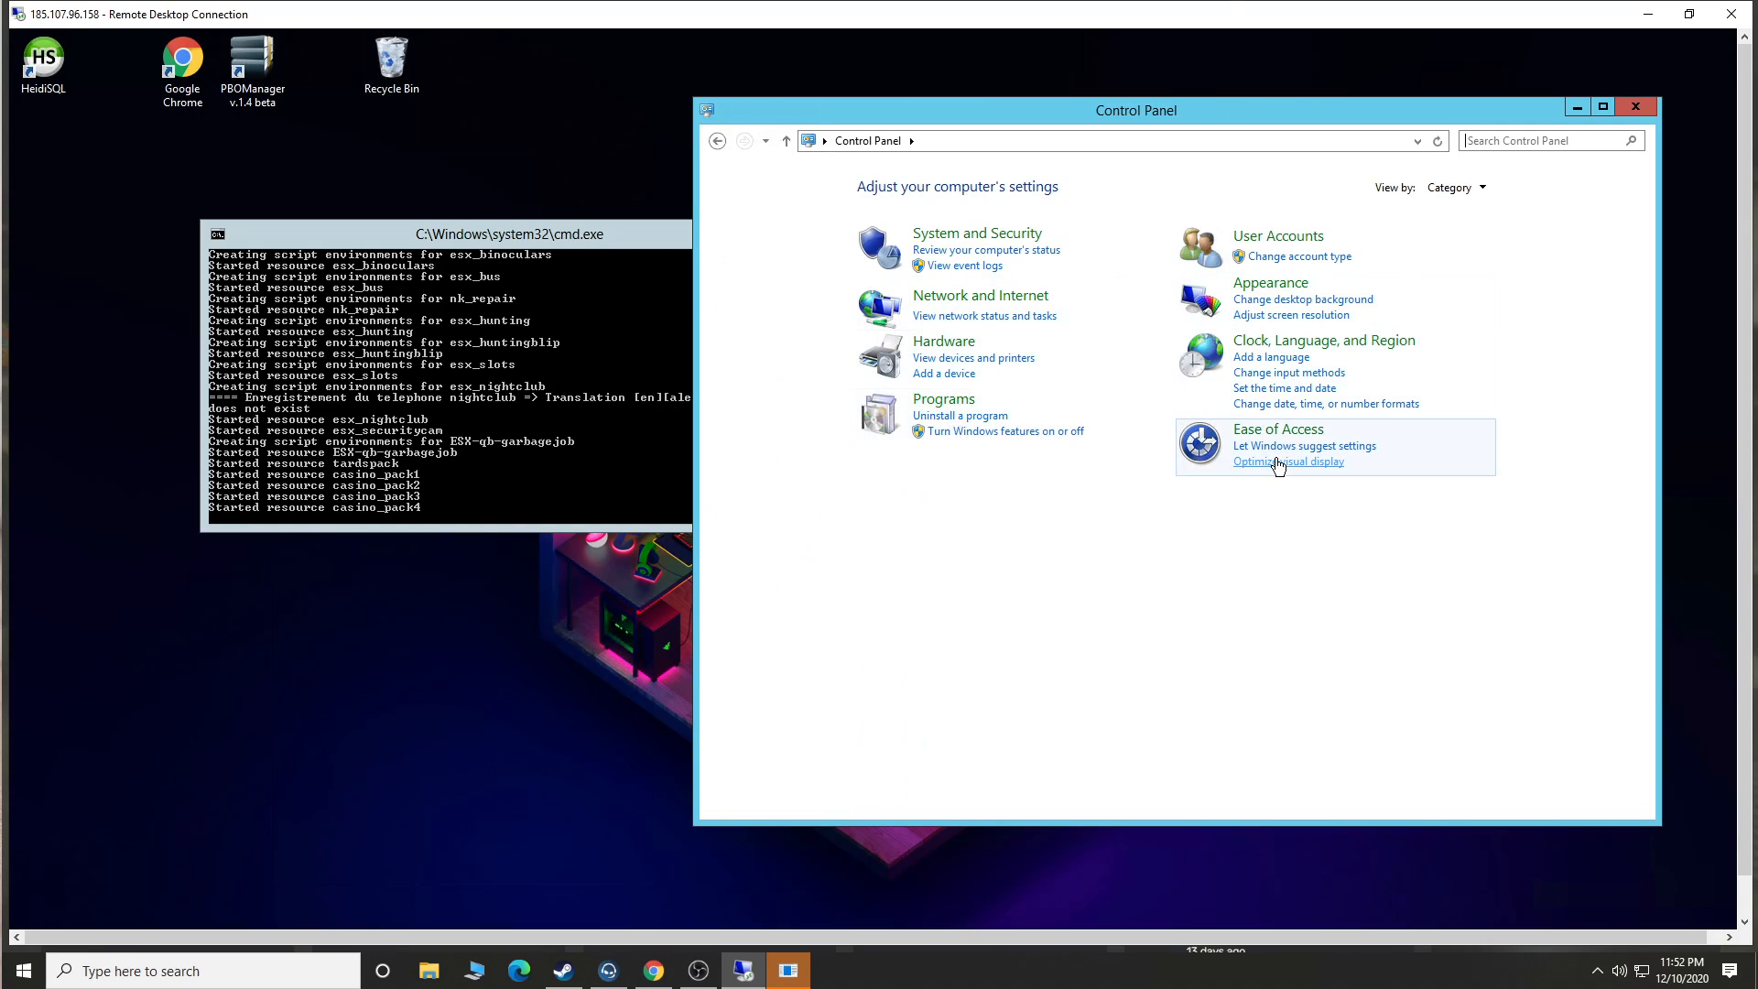
# Search the Control Panel for "task ma", open Task Manager in place of it and display the performance page.
pyautogui.click(1511, 136)
pyautogui.write('ta')
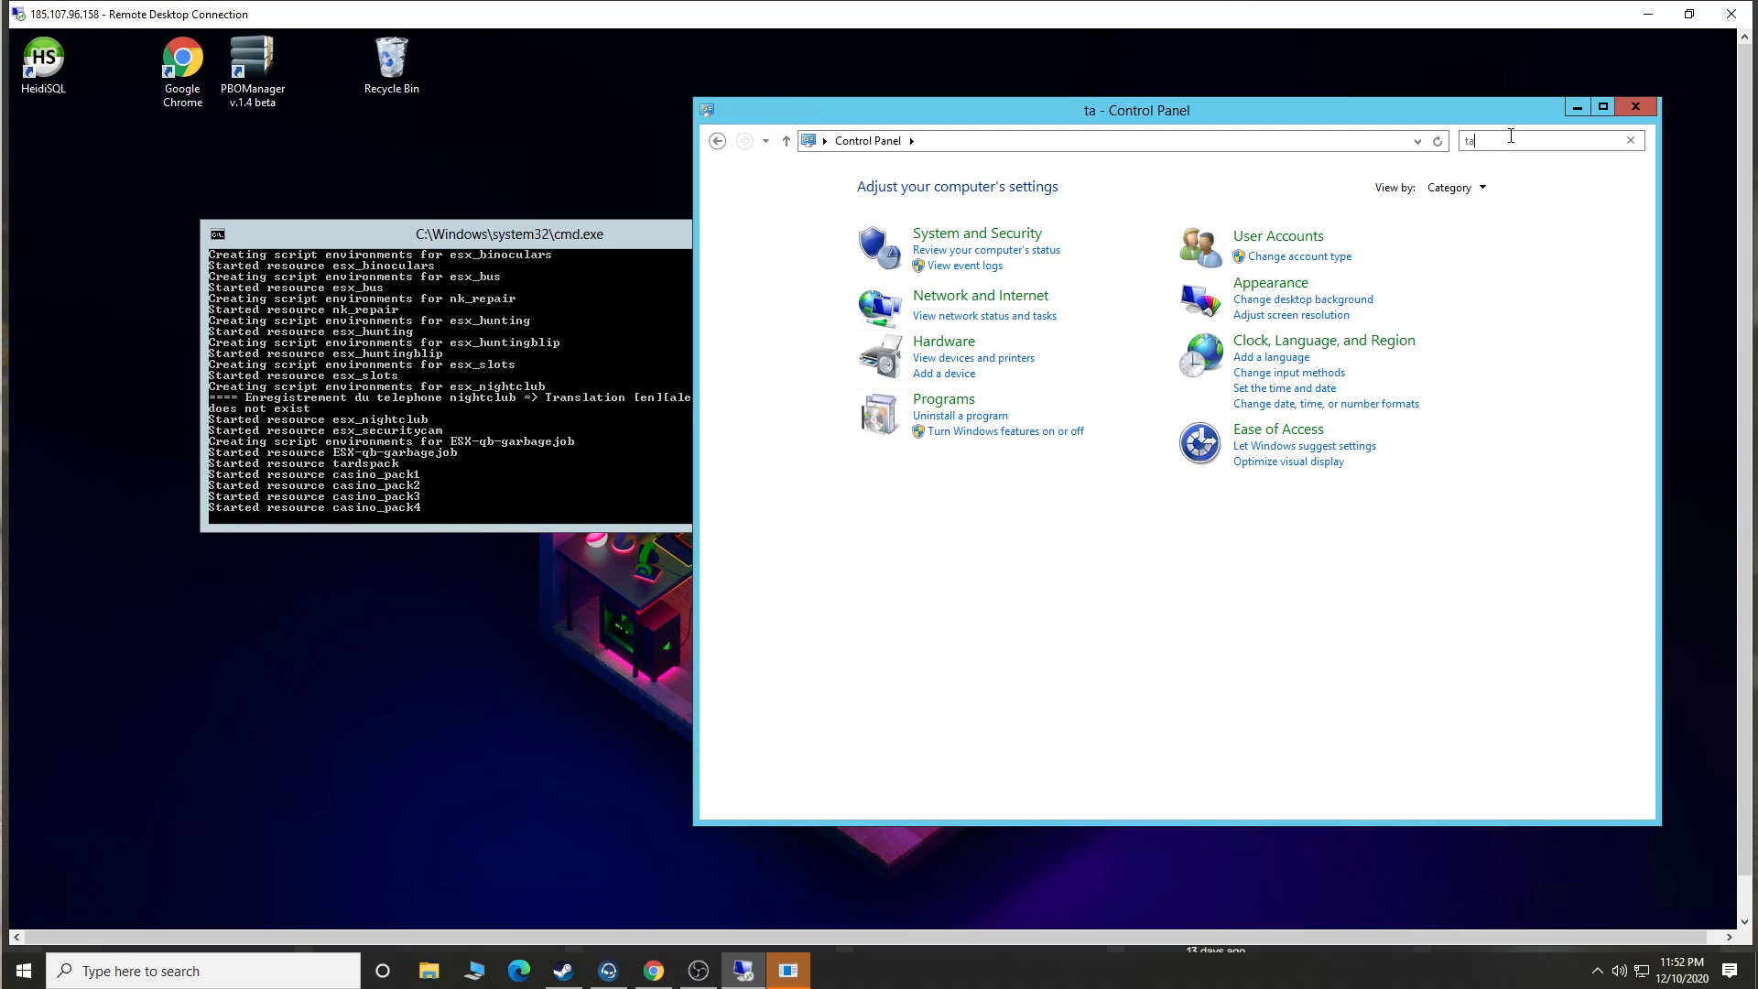
pyautogui.write('sk ma')
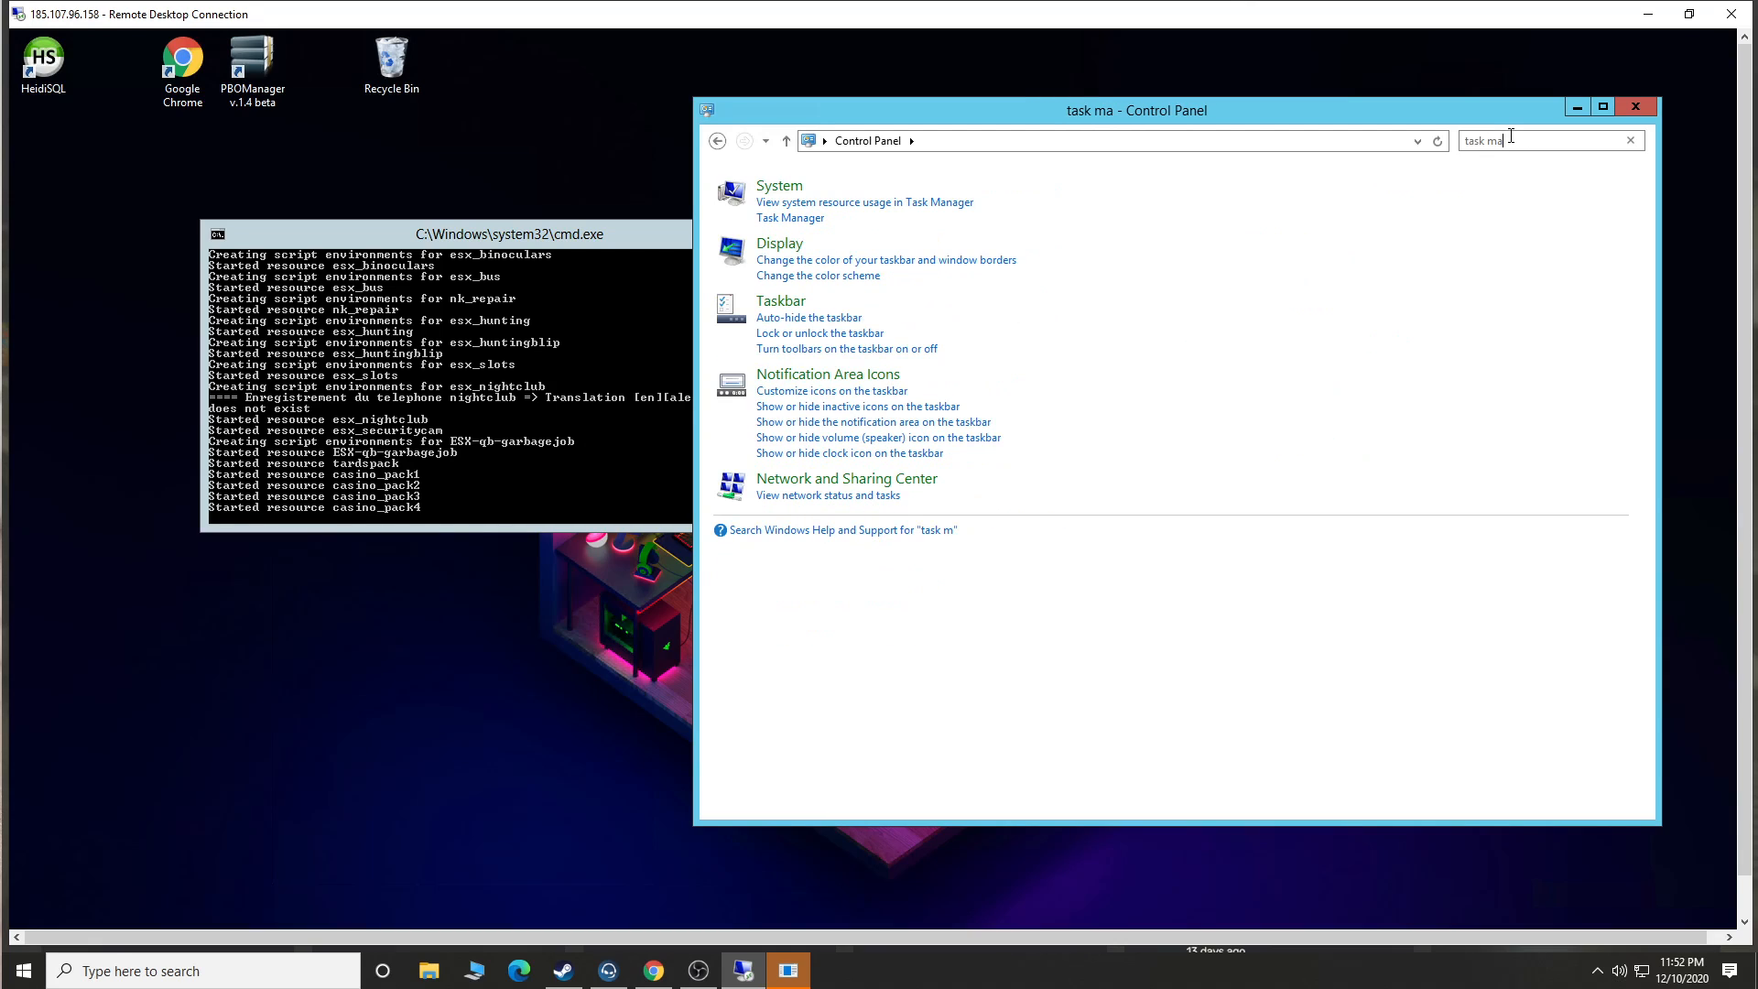
pyautogui.click(790, 218)
pyautogui.click(1644, 106)
pyautogui.click(1645, 104)
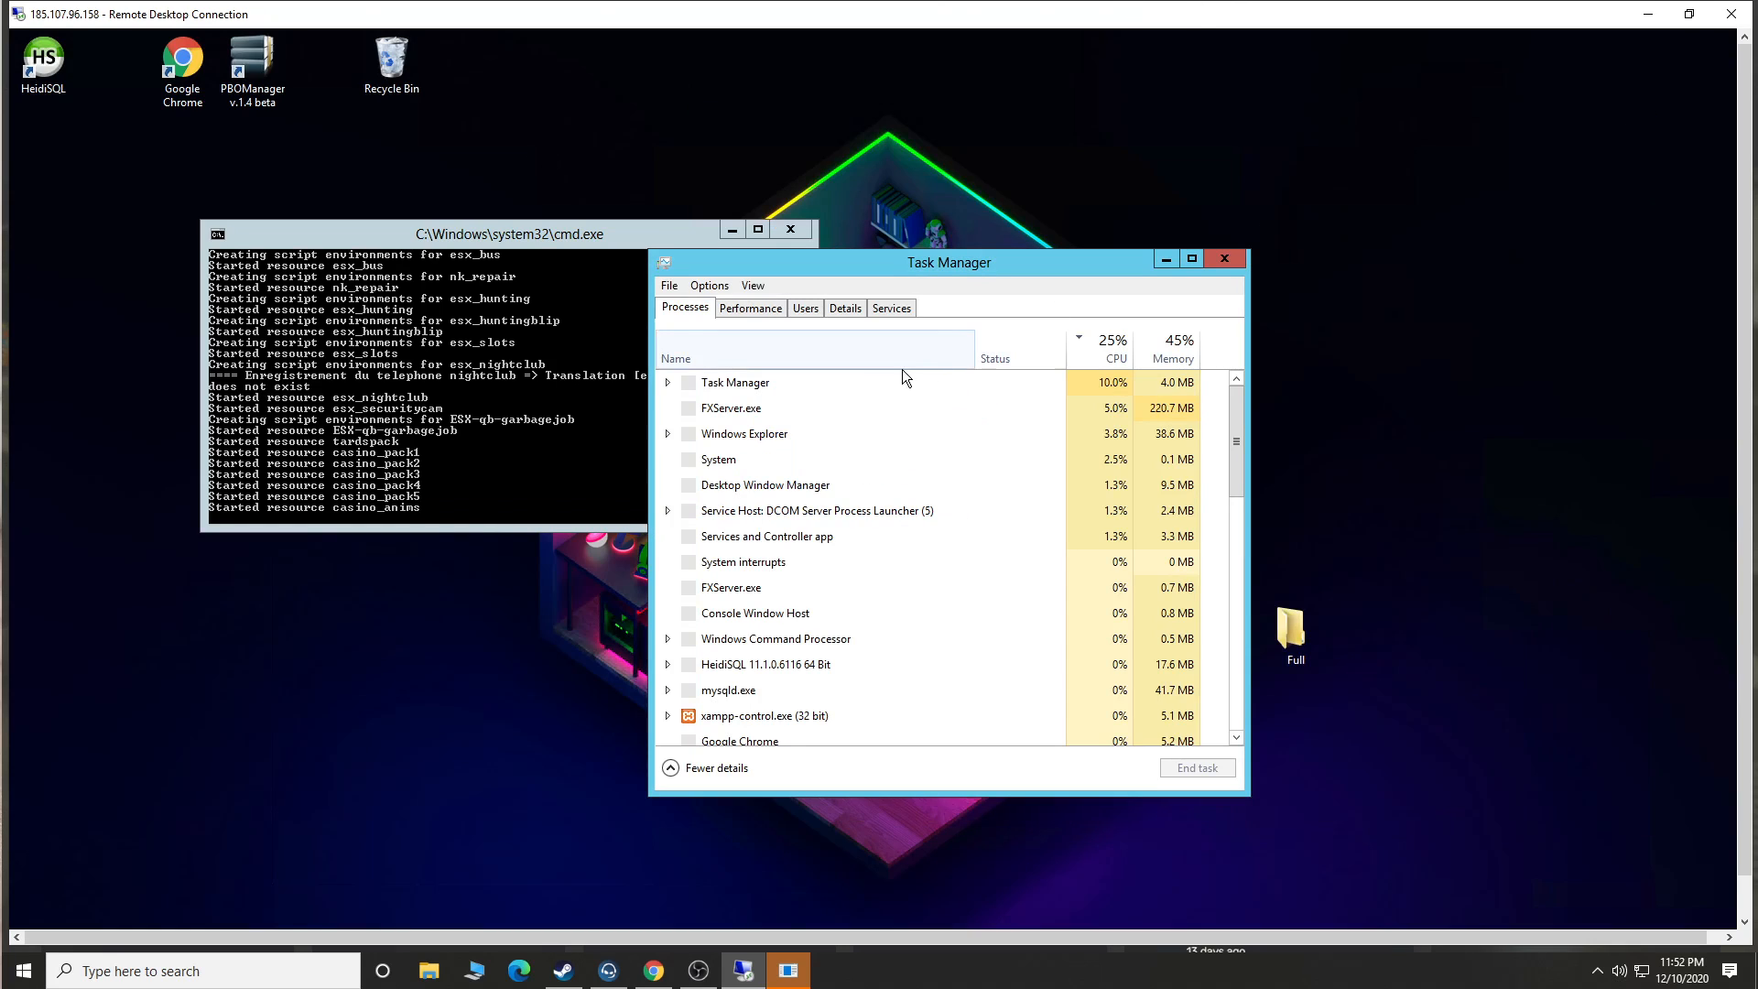
pyautogui.click(749, 306)
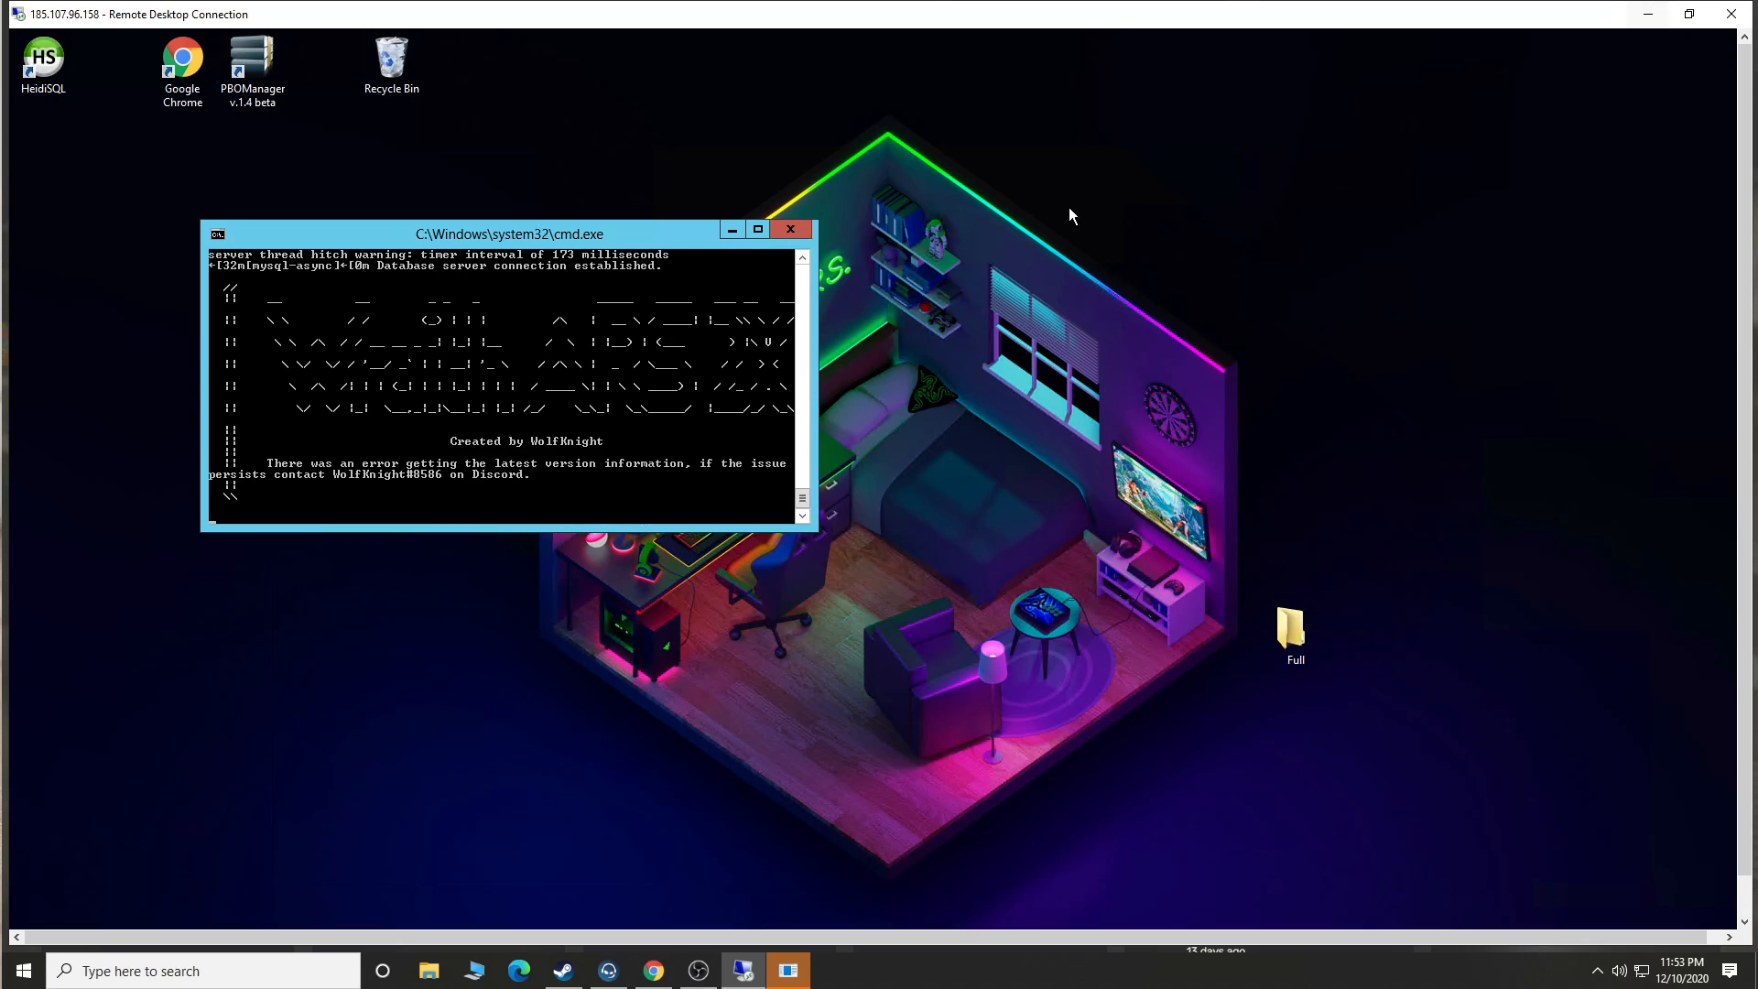
# Look back through the server console output to the cfx.re address and minimize the Remote Desktop session.
pyautogui.click(801, 258)
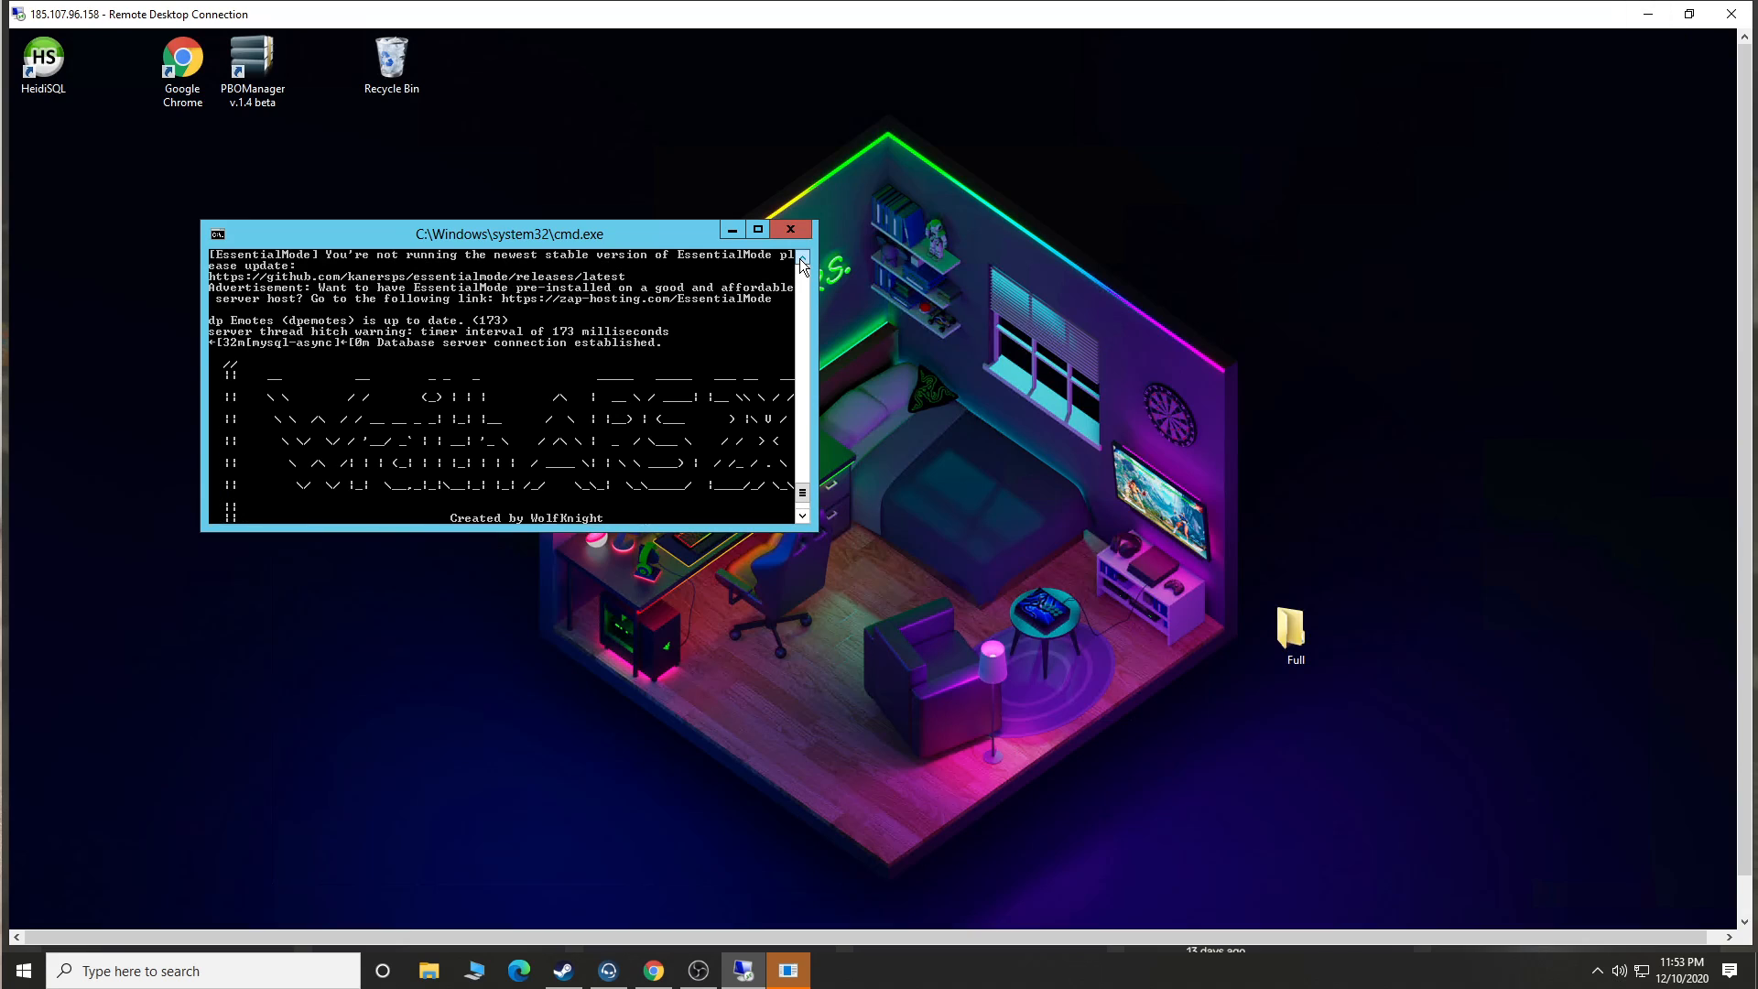
pyautogui.moveTo(799, 258); pyautogui.dragTo(799, 258)
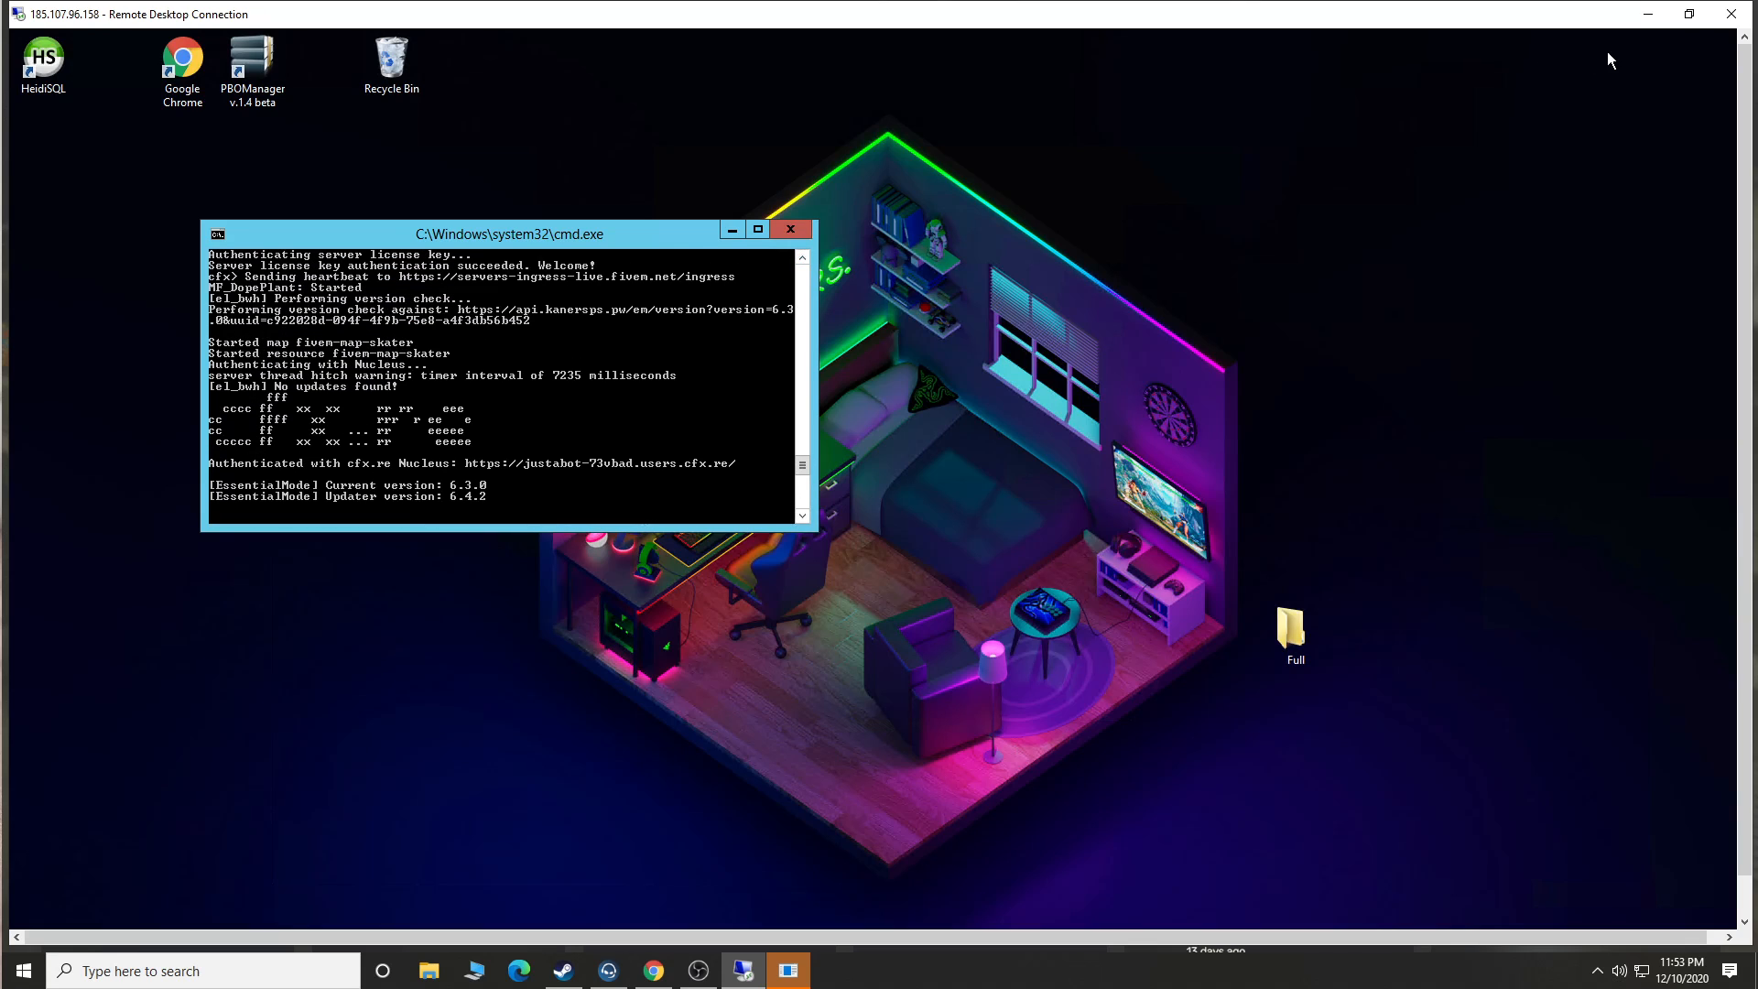
pyautogui.click(1639, 17)
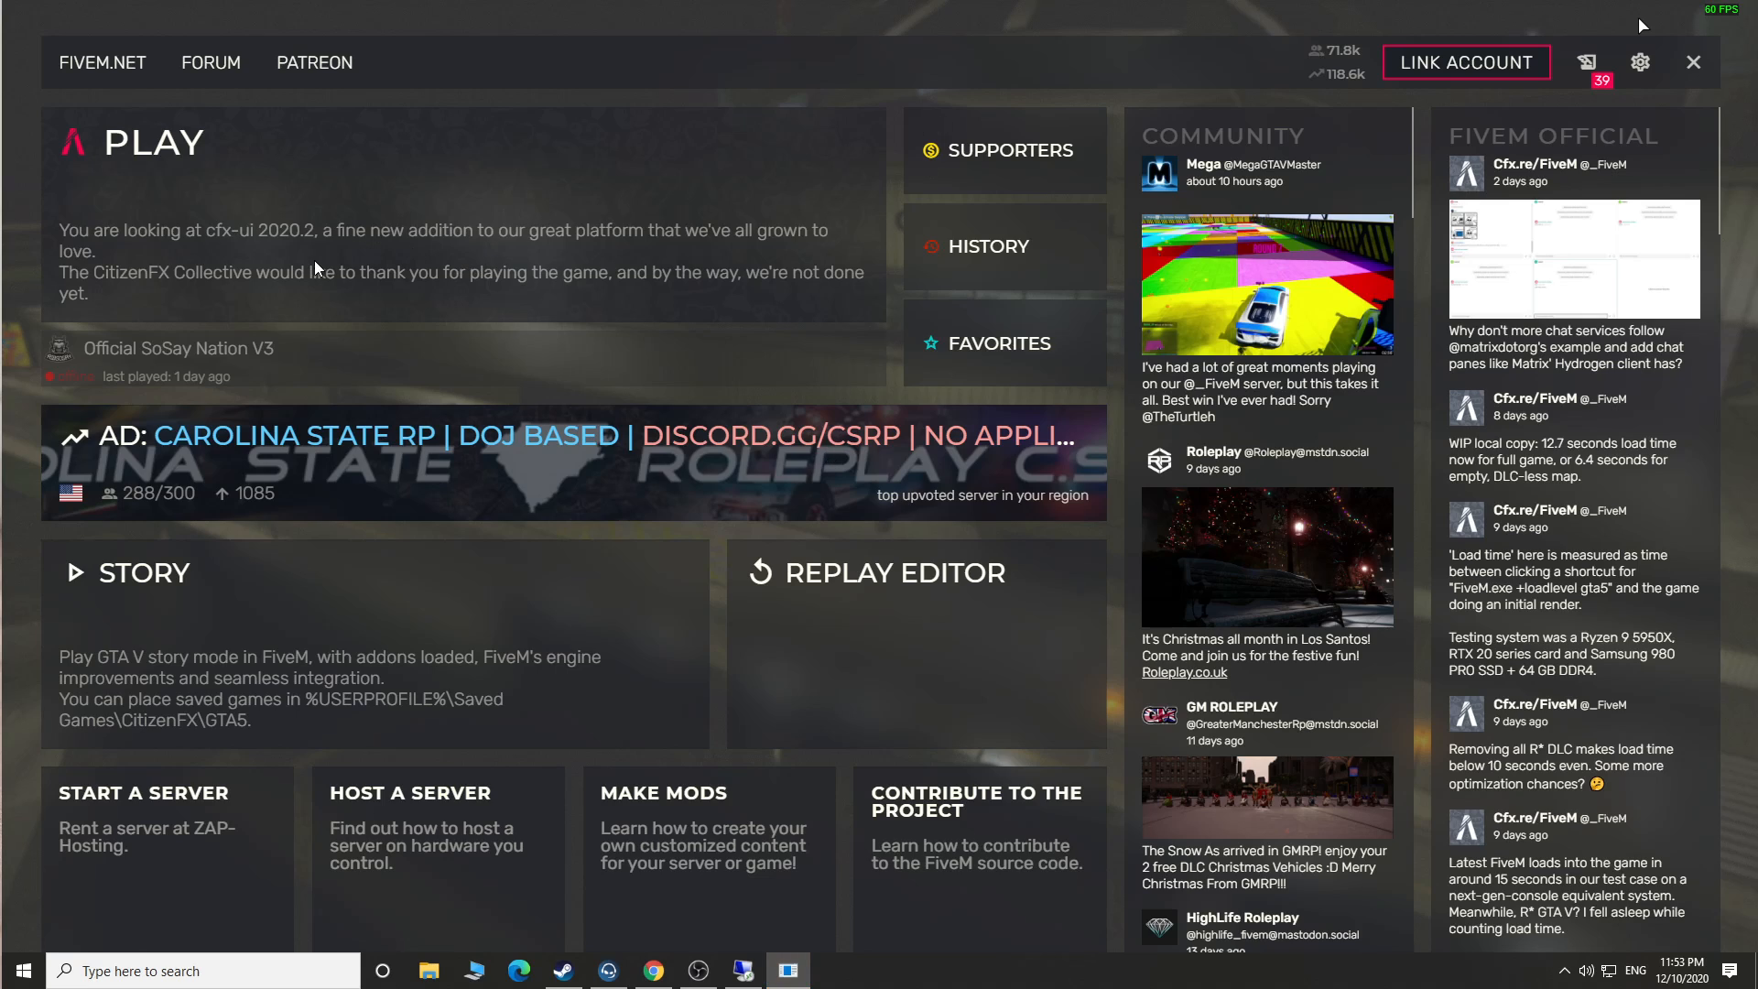
# Open FiveM's server browser, shorten the search to "73vba" and try to connect to RIBNATION VIDEO TEST.
pyautogui.click(200, 161)
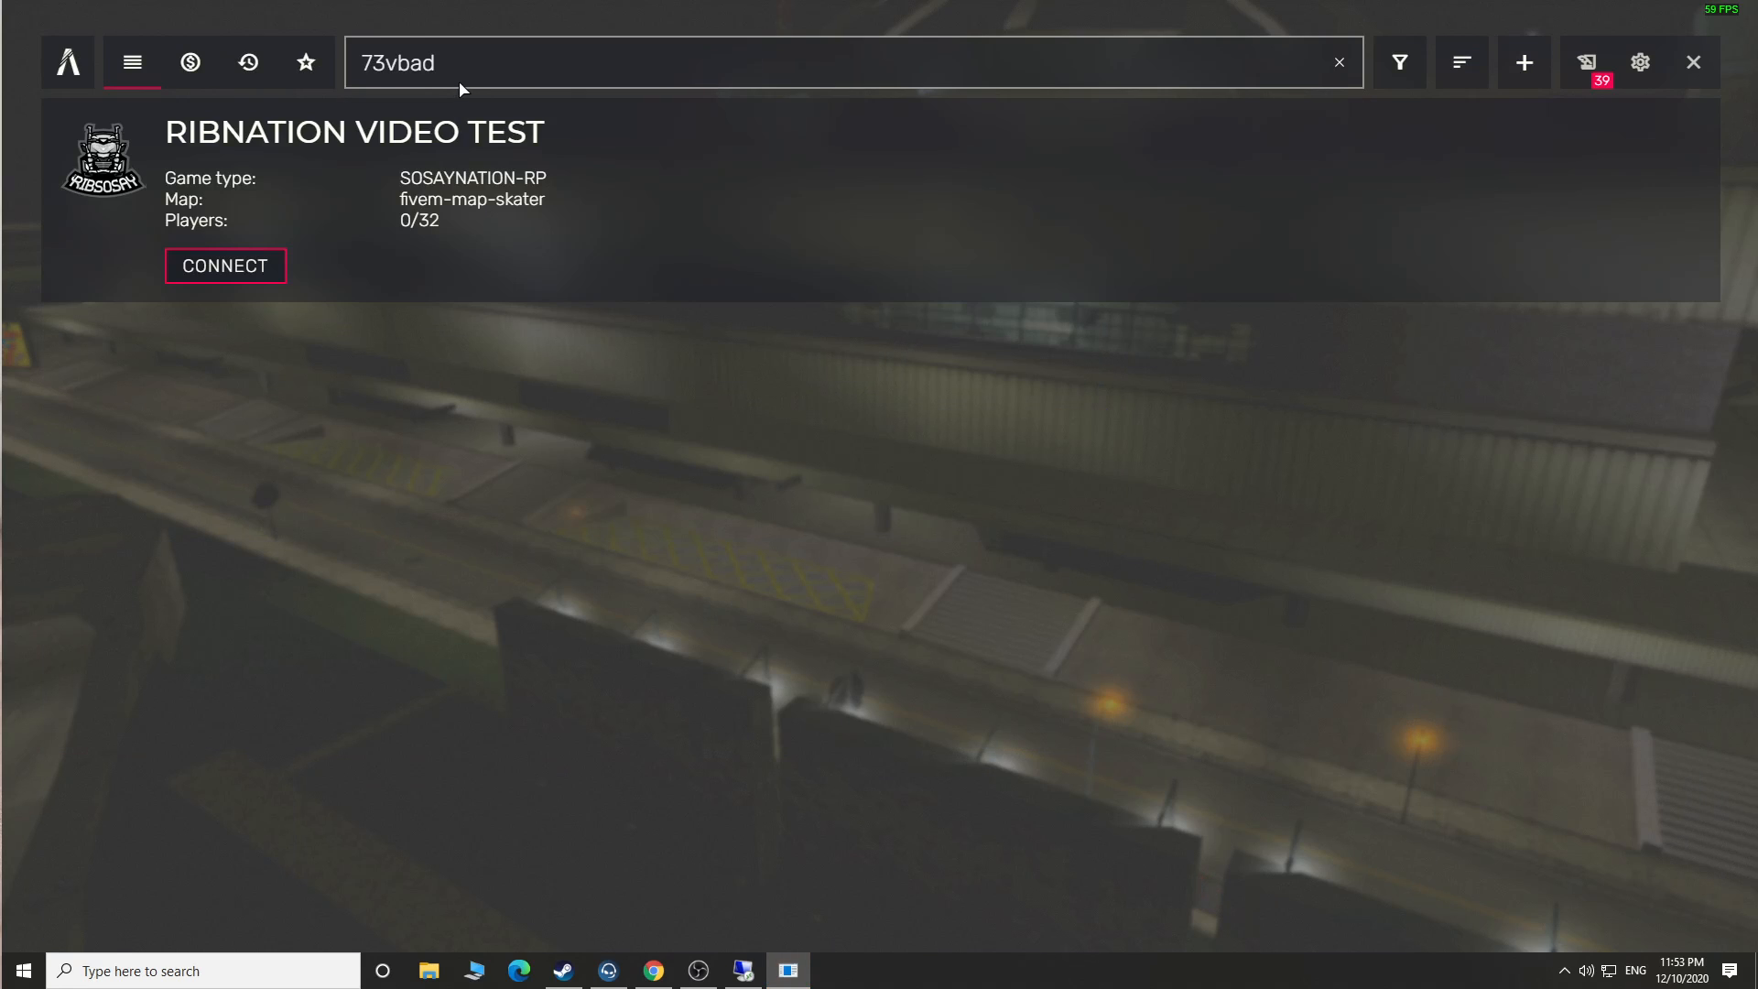
pyautogui.click(460, 77)
pyautogui.press('BackSpace')
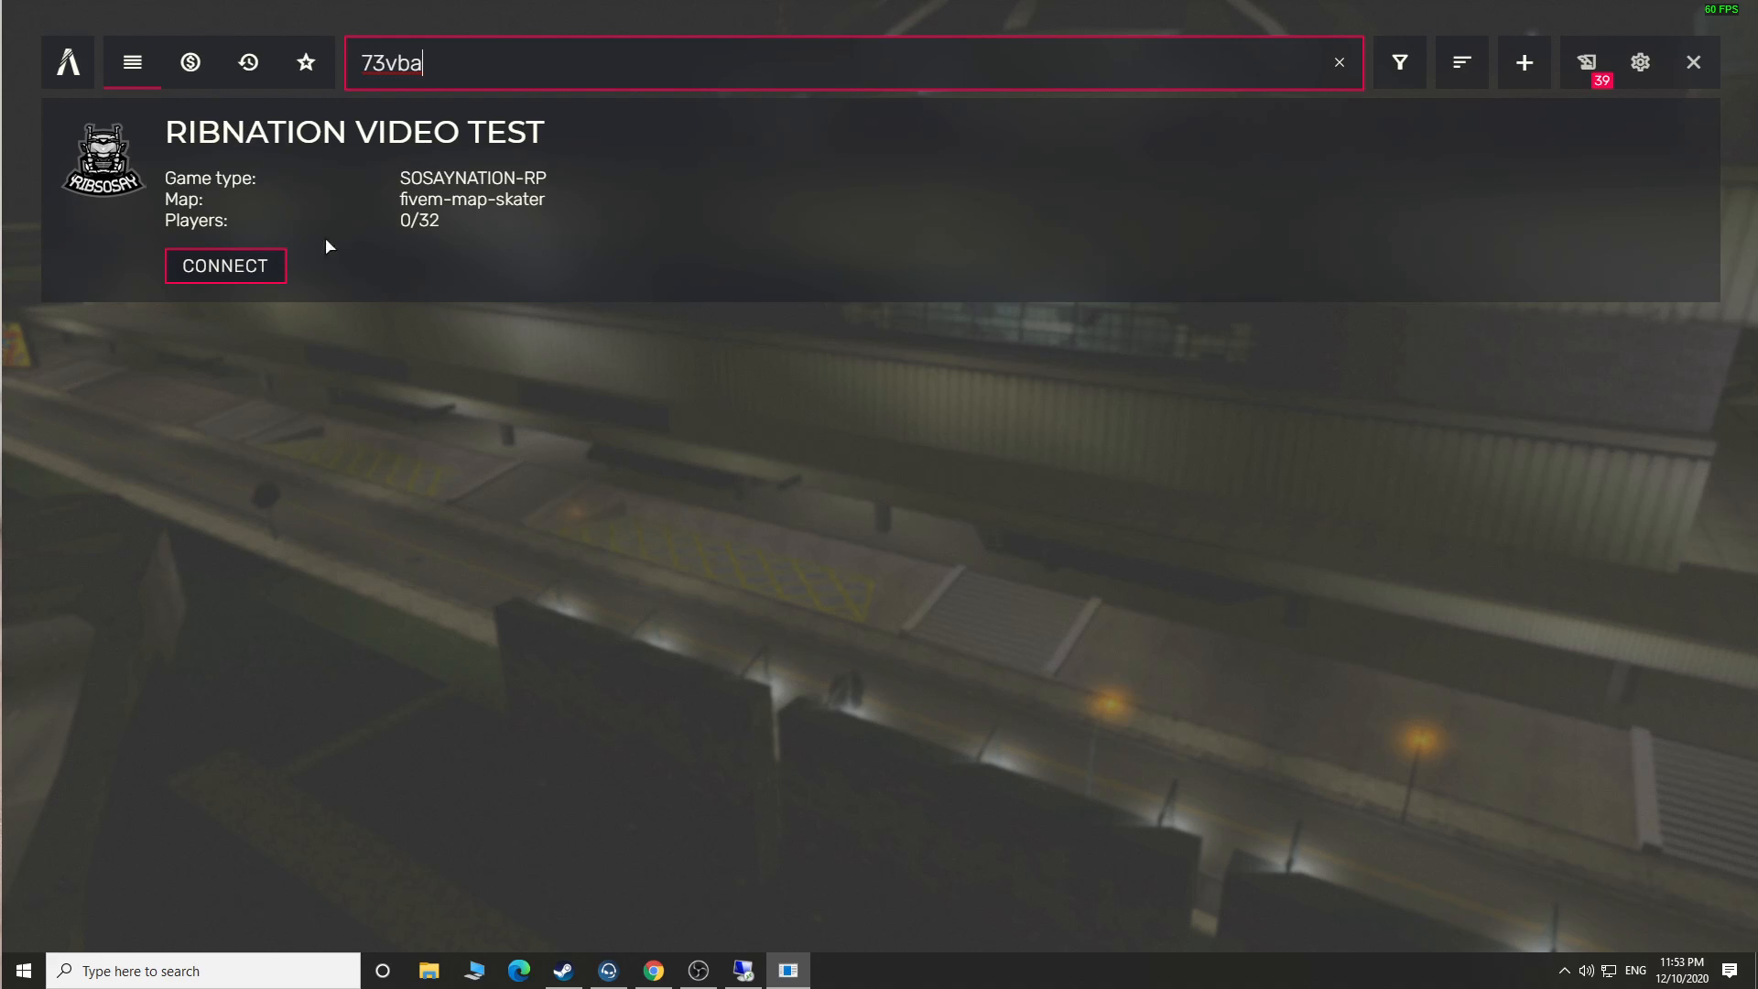
pyautogui.click(221, 265)
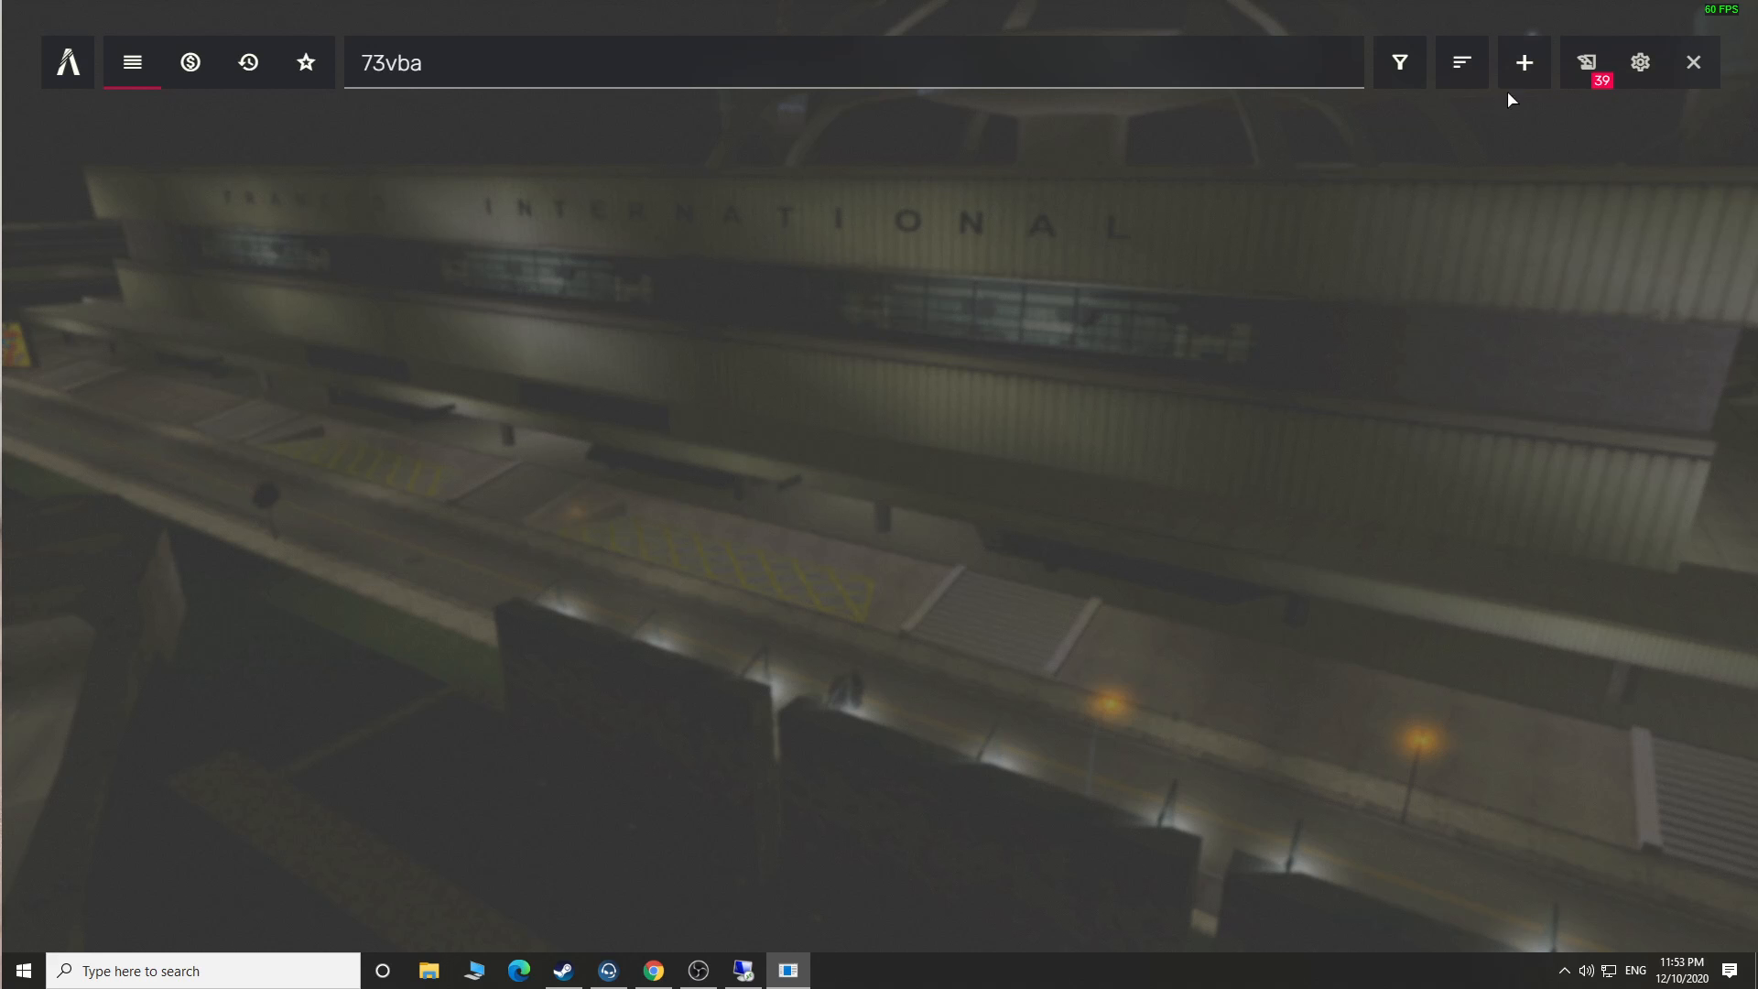
# Clear the search text in FiveM's server browser.
pyautogui.click(940, 73)
pyautogui.press('BackSpace')
pyautogui.press('BackSpace')
pyautogui.press('BackSpace')
pyautogui.press('BackSpace')
pyautogui.press('BackSpace')
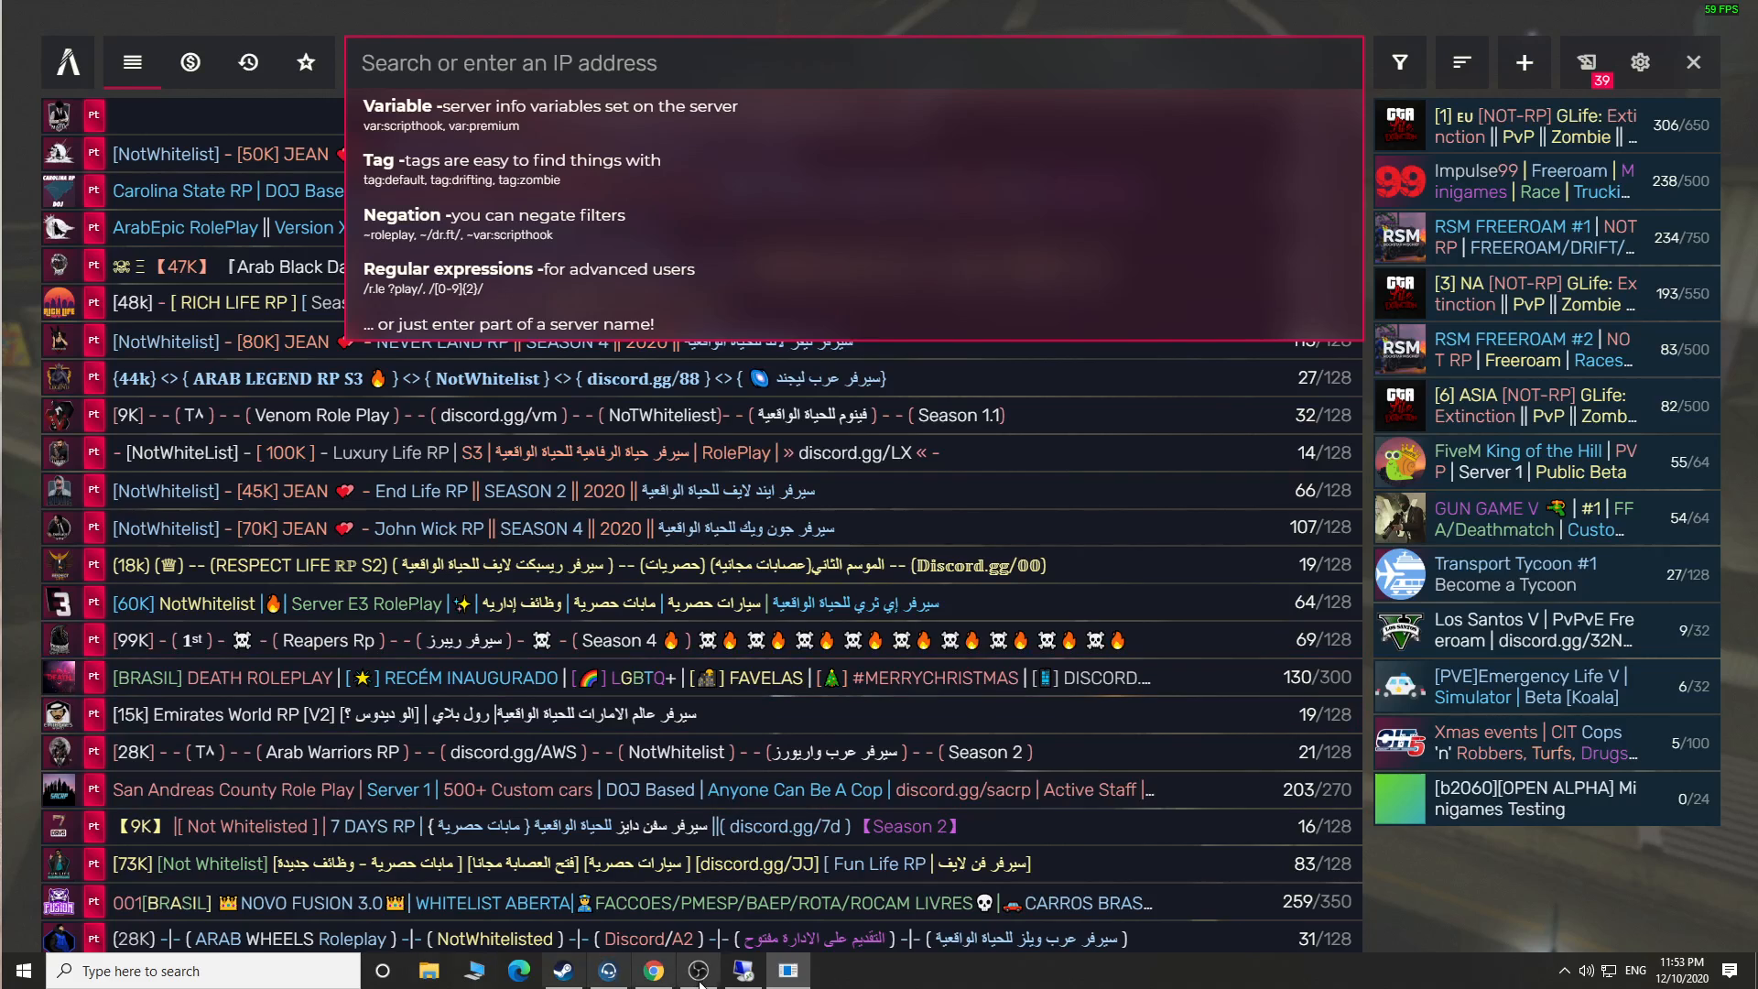
# Bring the running Remote Desktop session back up and restore it from full size to a smaller window over FiveM.
pyautogui.rightClick(733, 979)
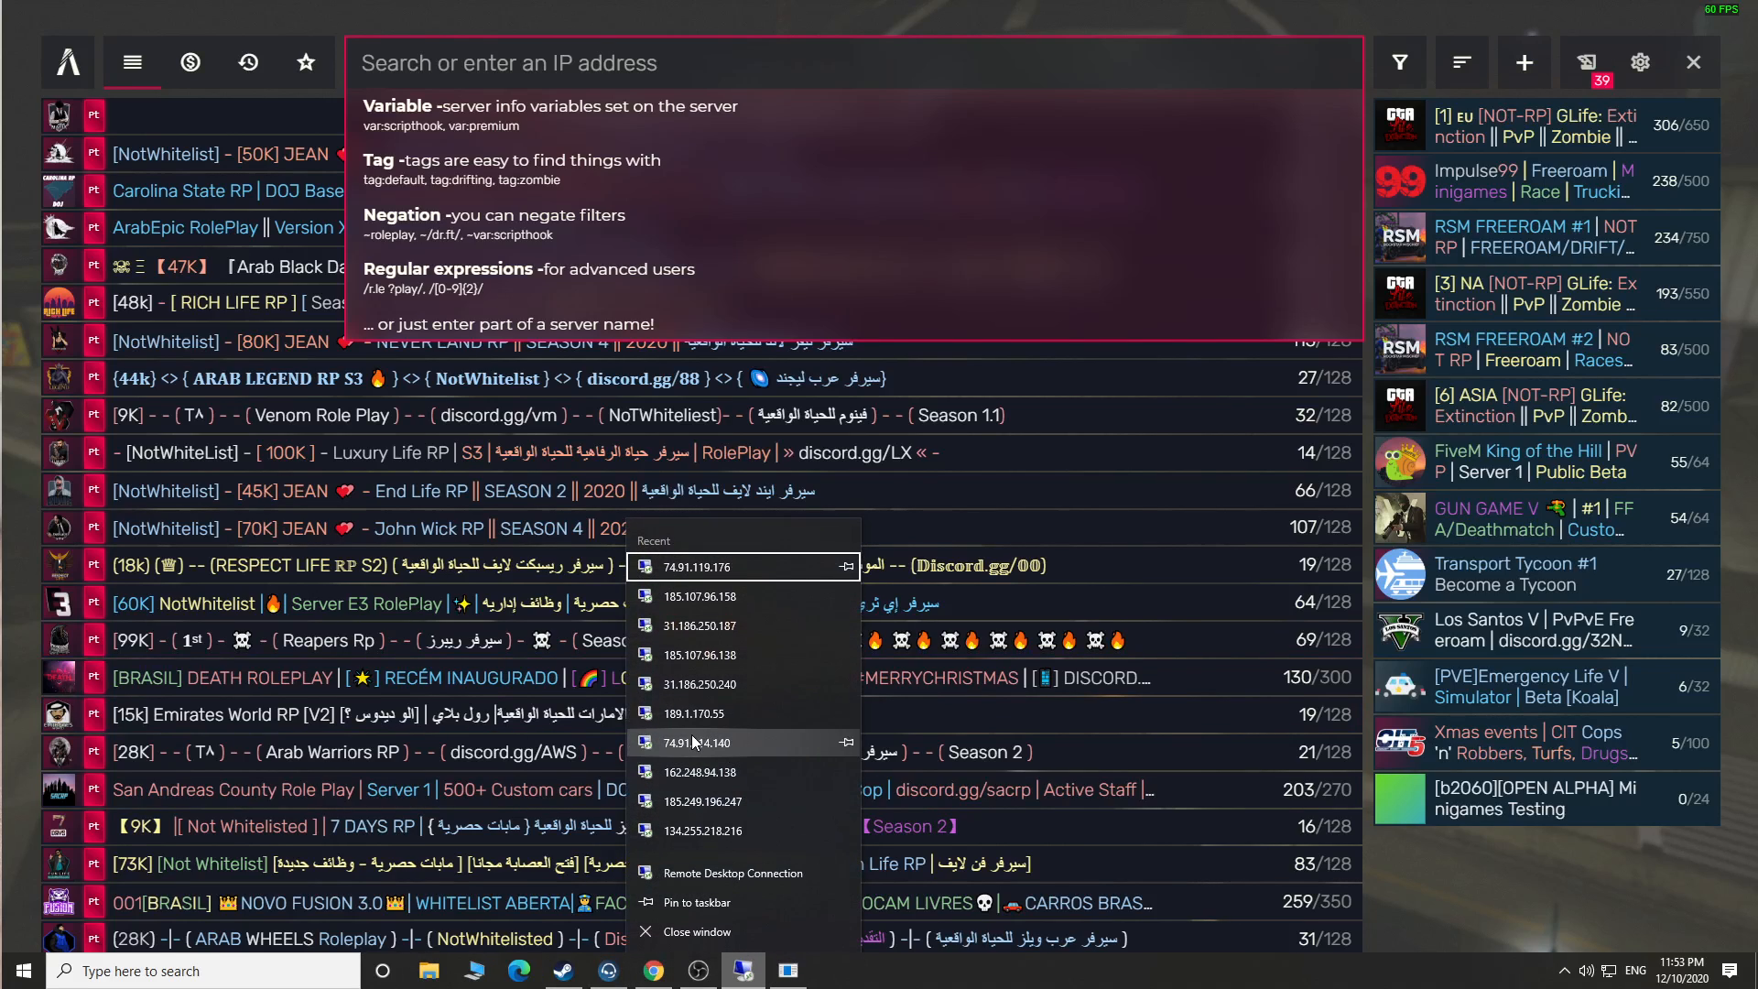
pyautogui.click(700, 597)
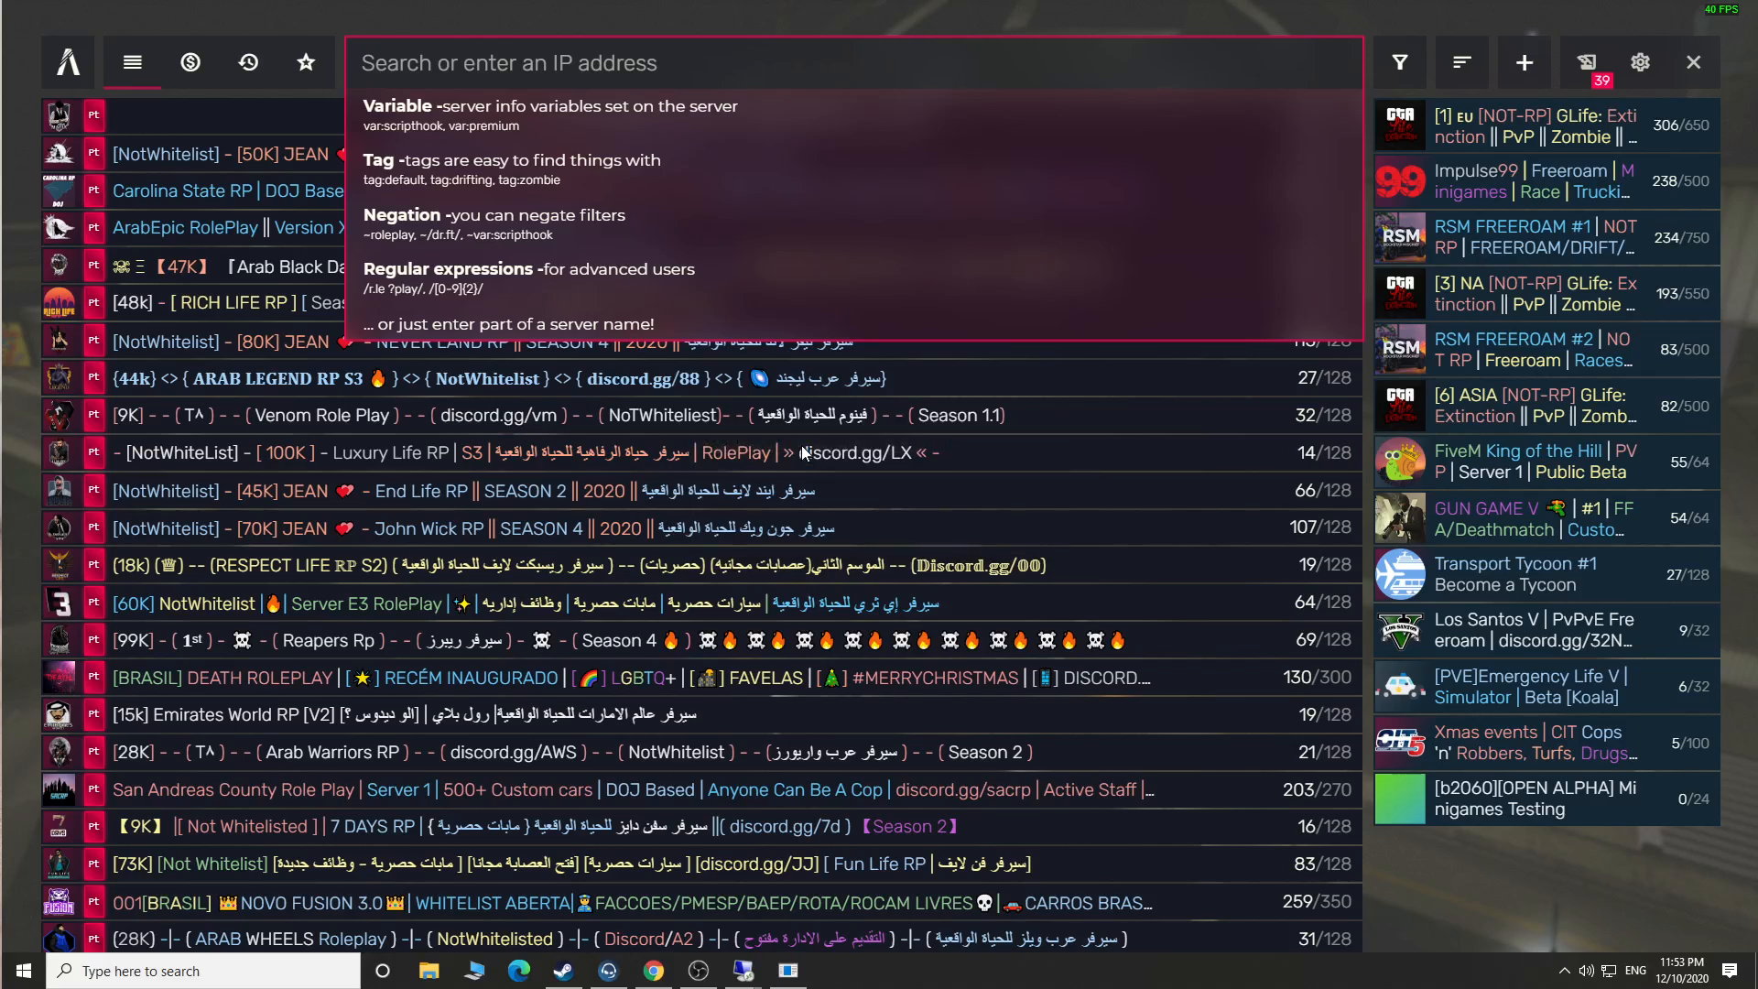
pyautogui.click(1029, 612)
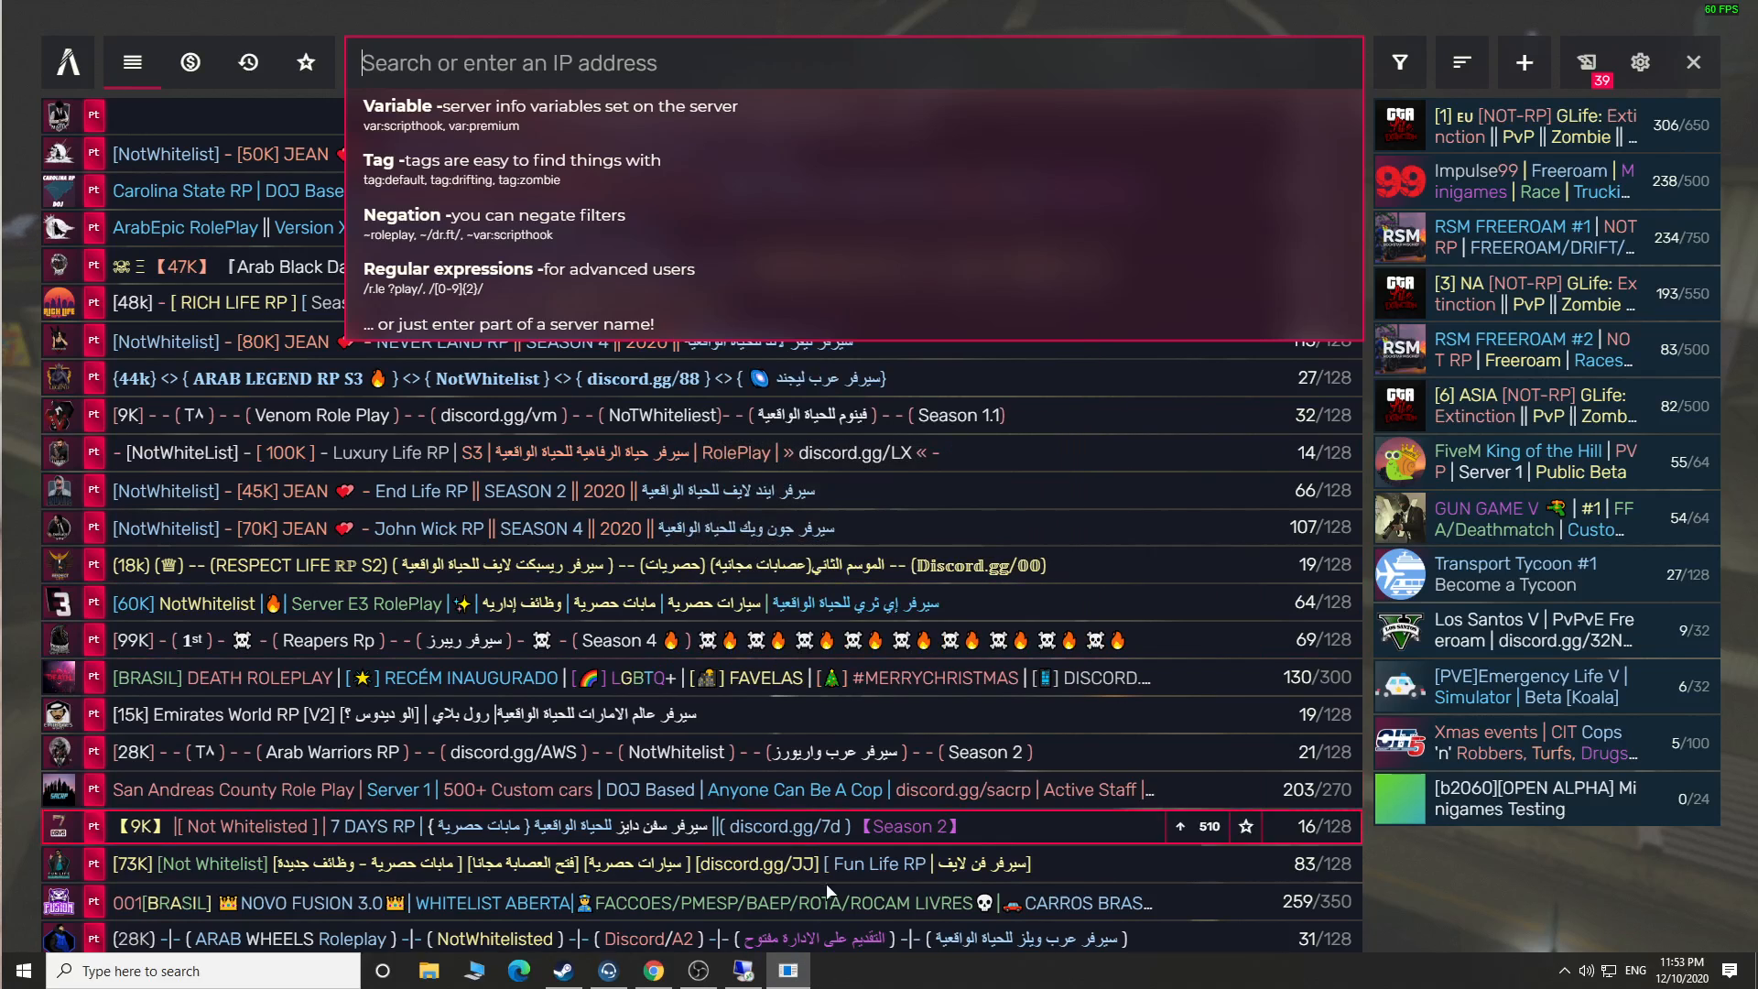
pyautogui.click(762, 958)
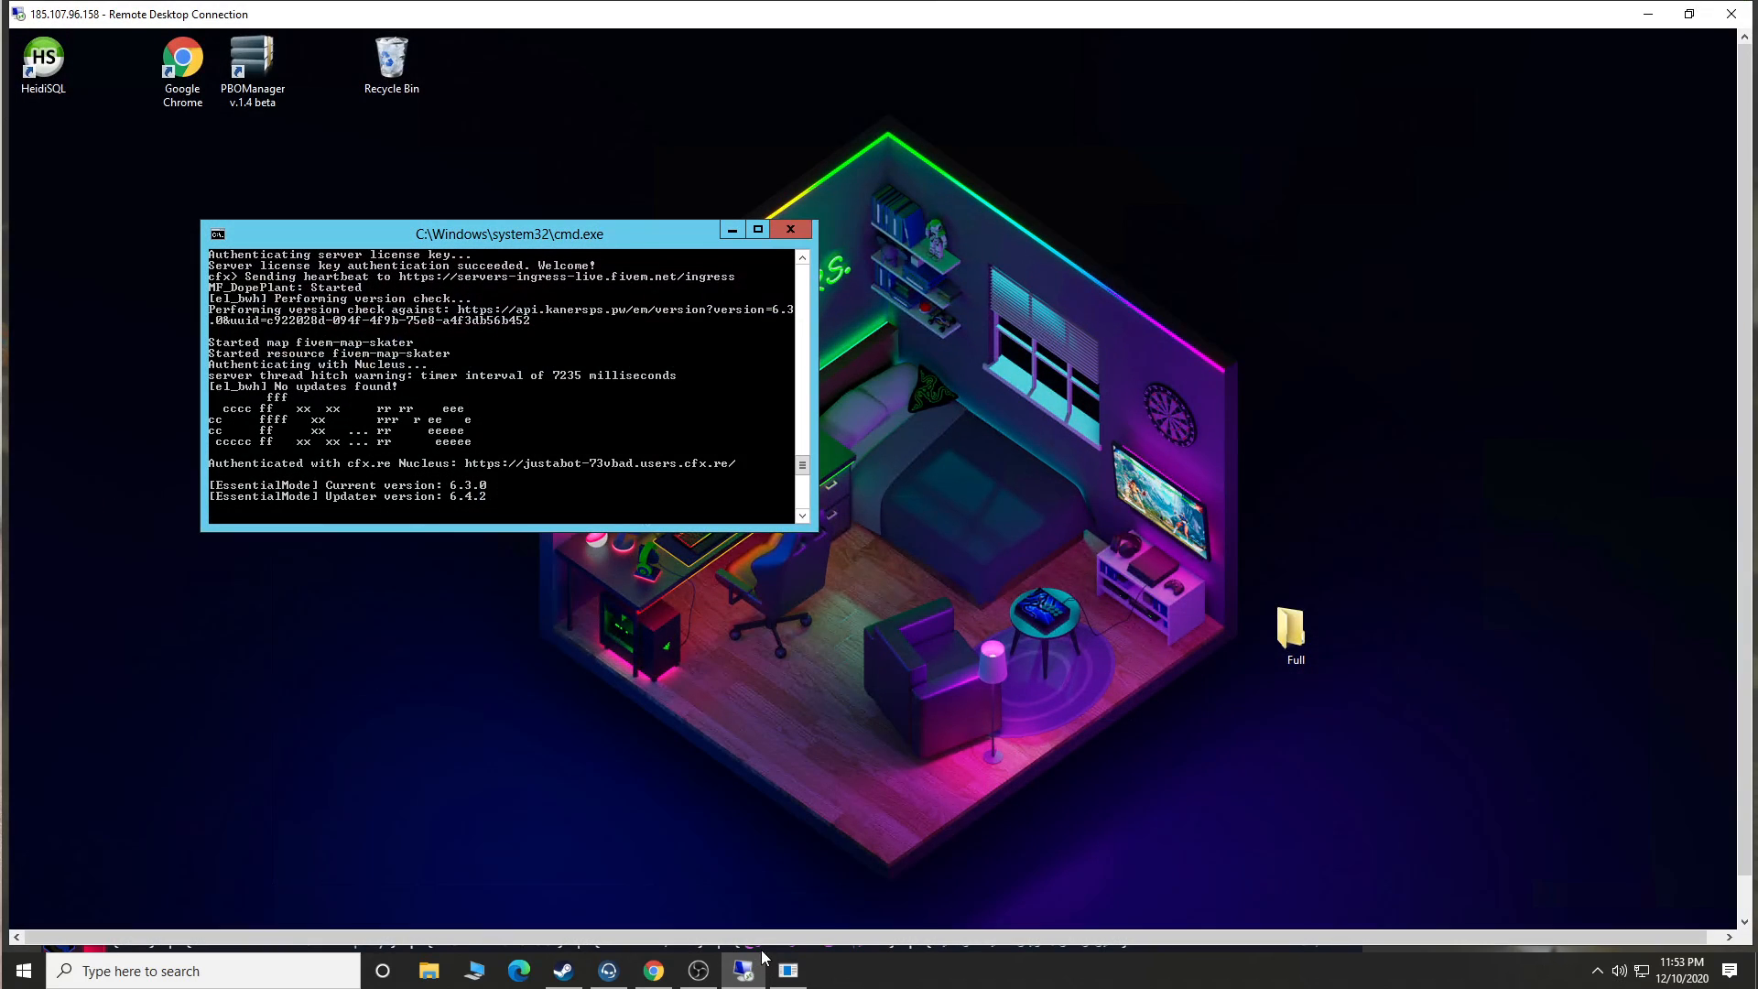
pyautogui.doubleClick(1115, 22)
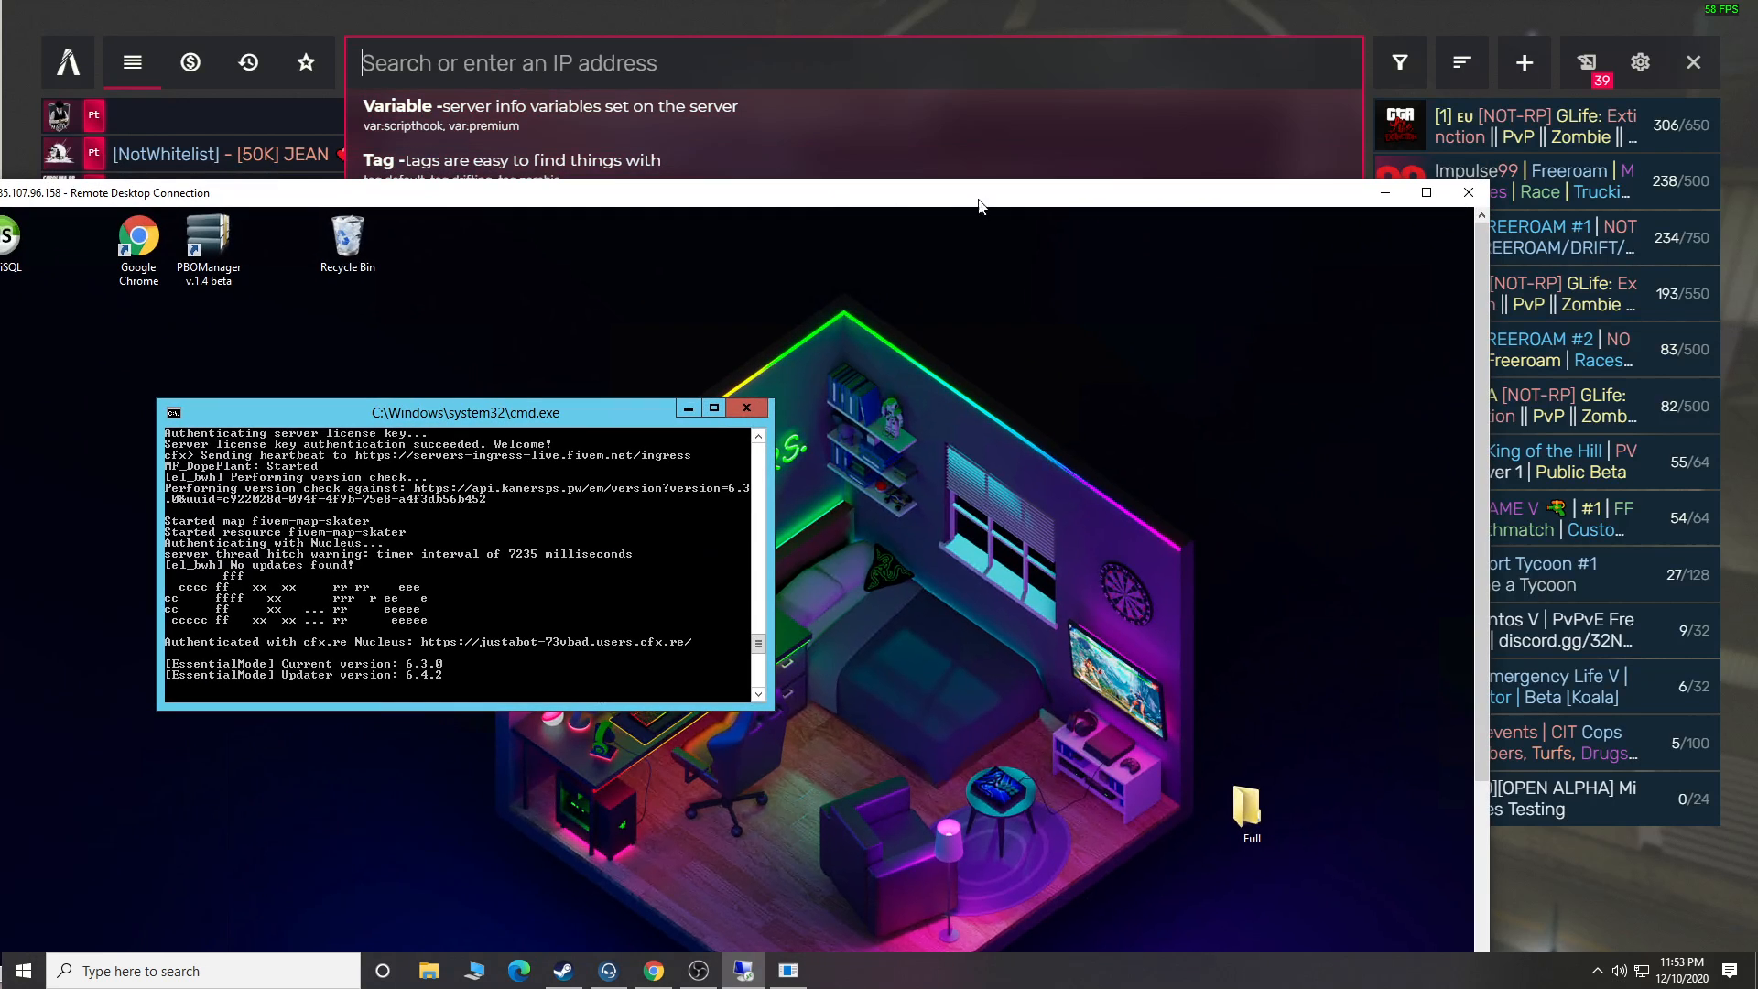
# Minimize the Remote Desktop session and search FiveM's server list for "ribnation", re-entering the "nation" part once.
pyautogui.click(1384, 192)
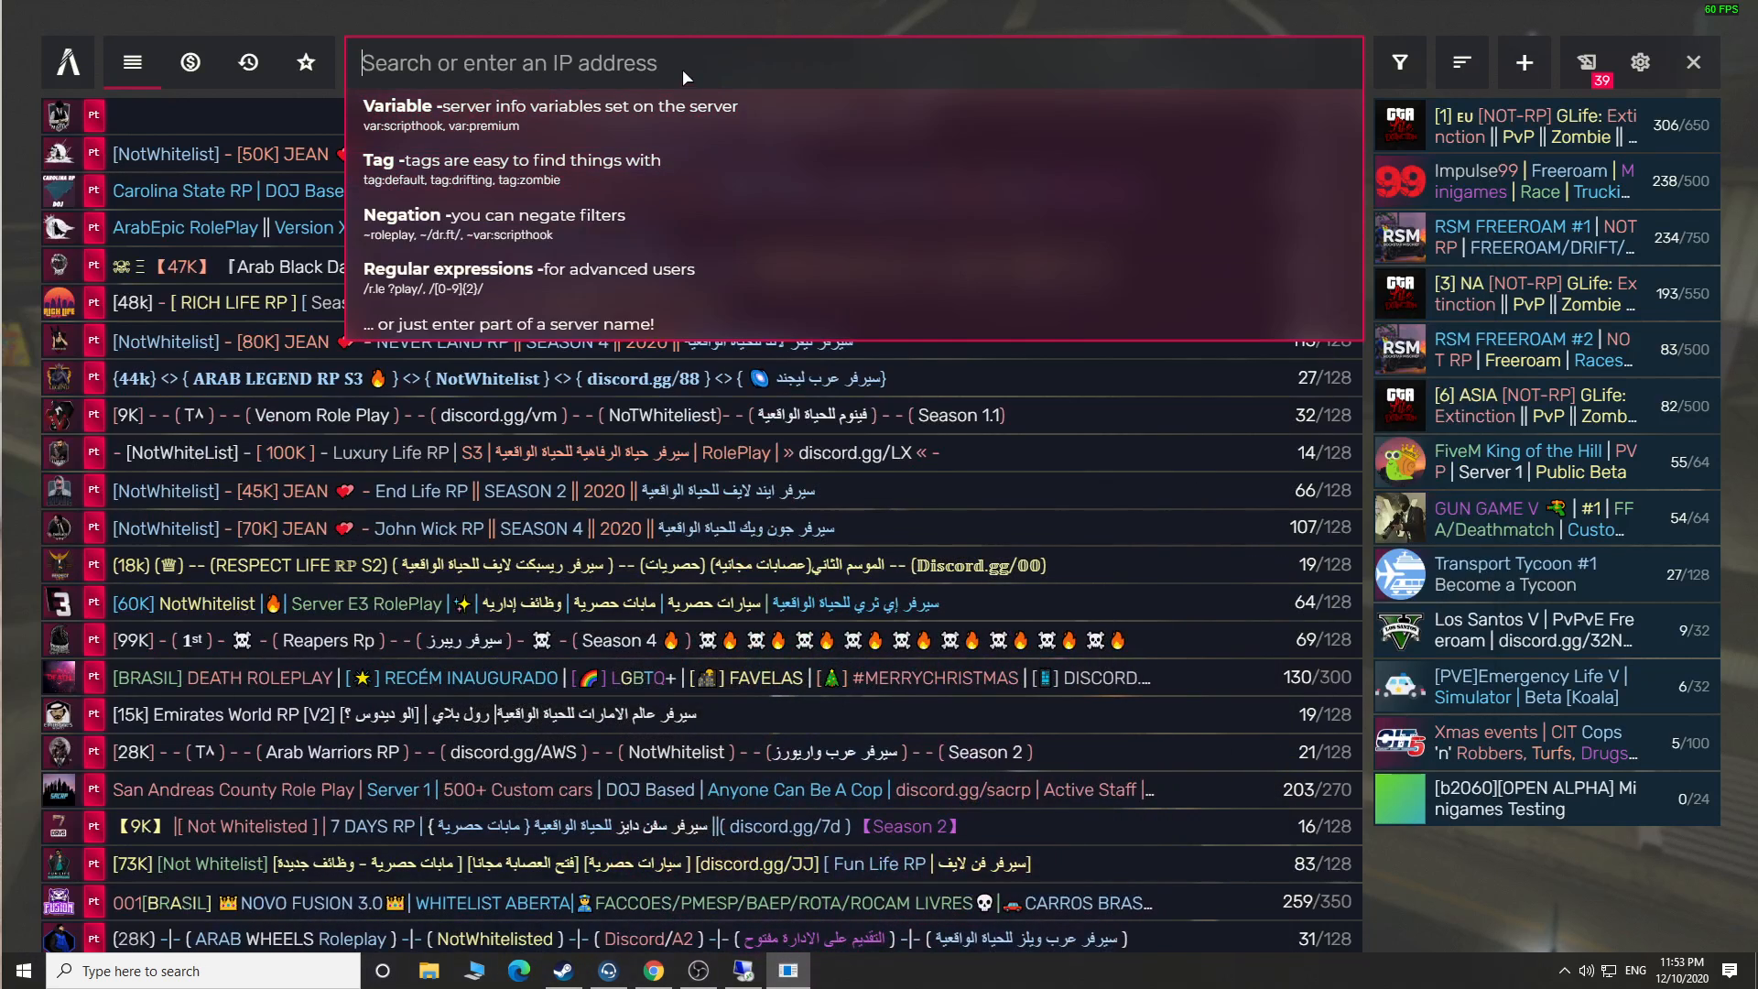
pyautogui.write('rib')
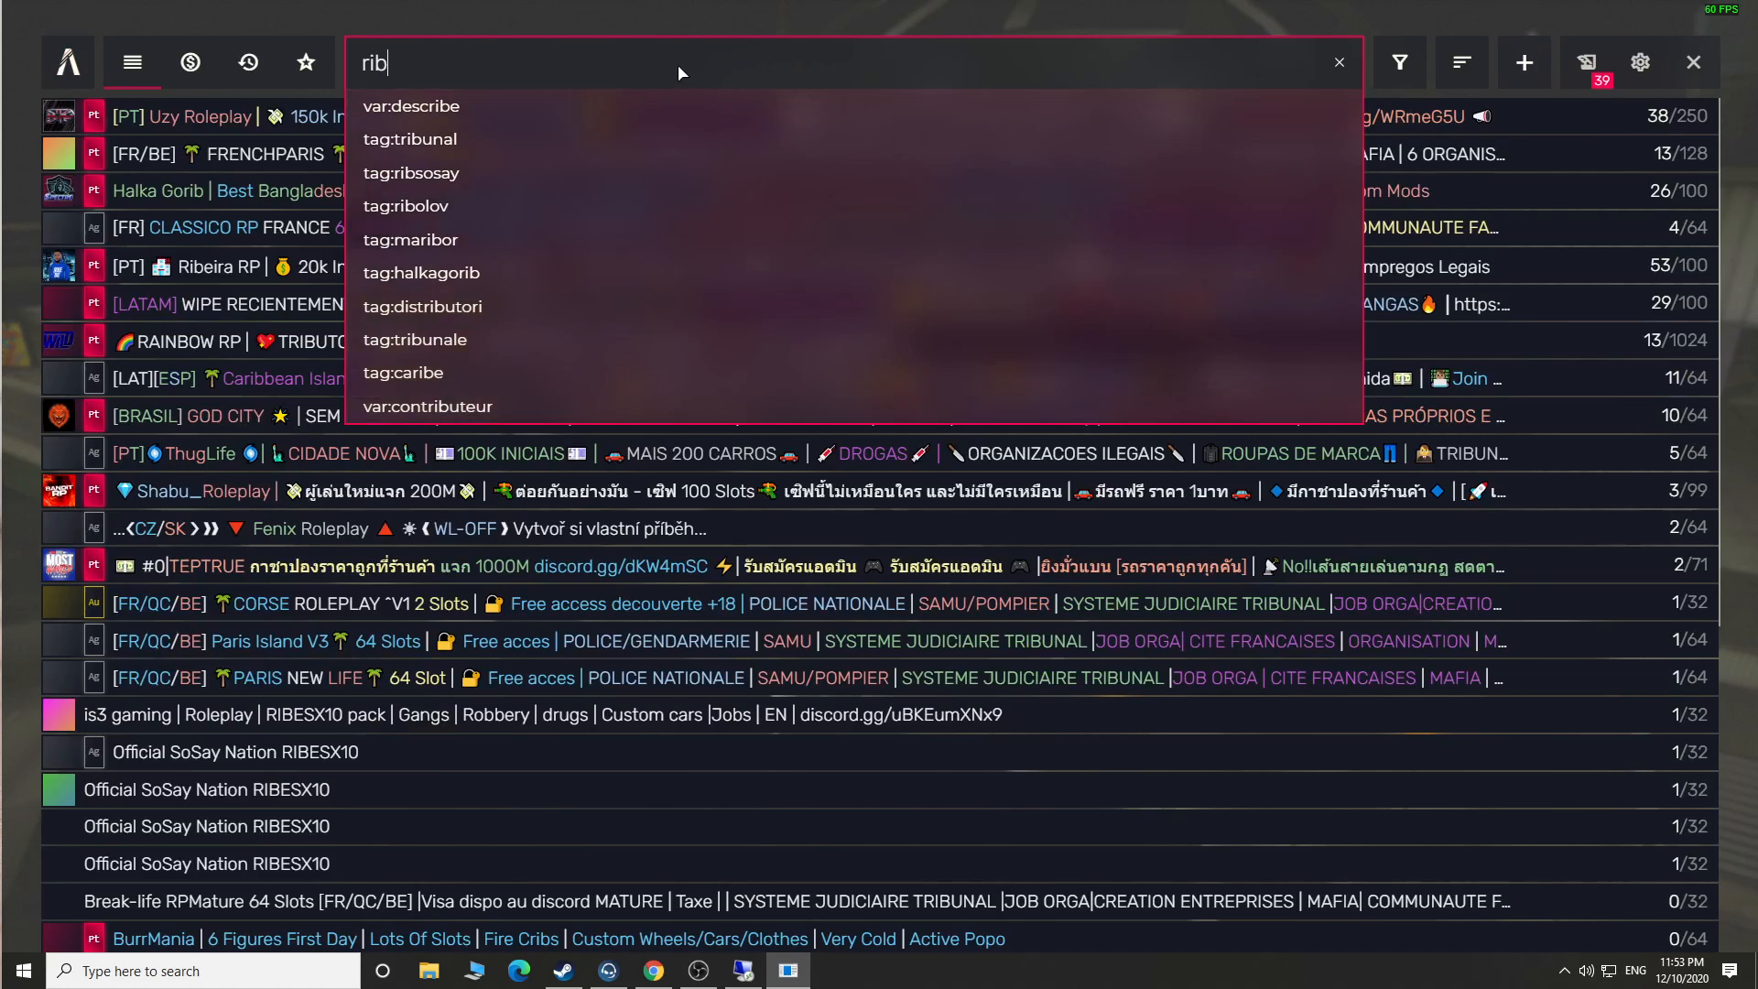
pyautogui.write('nation')
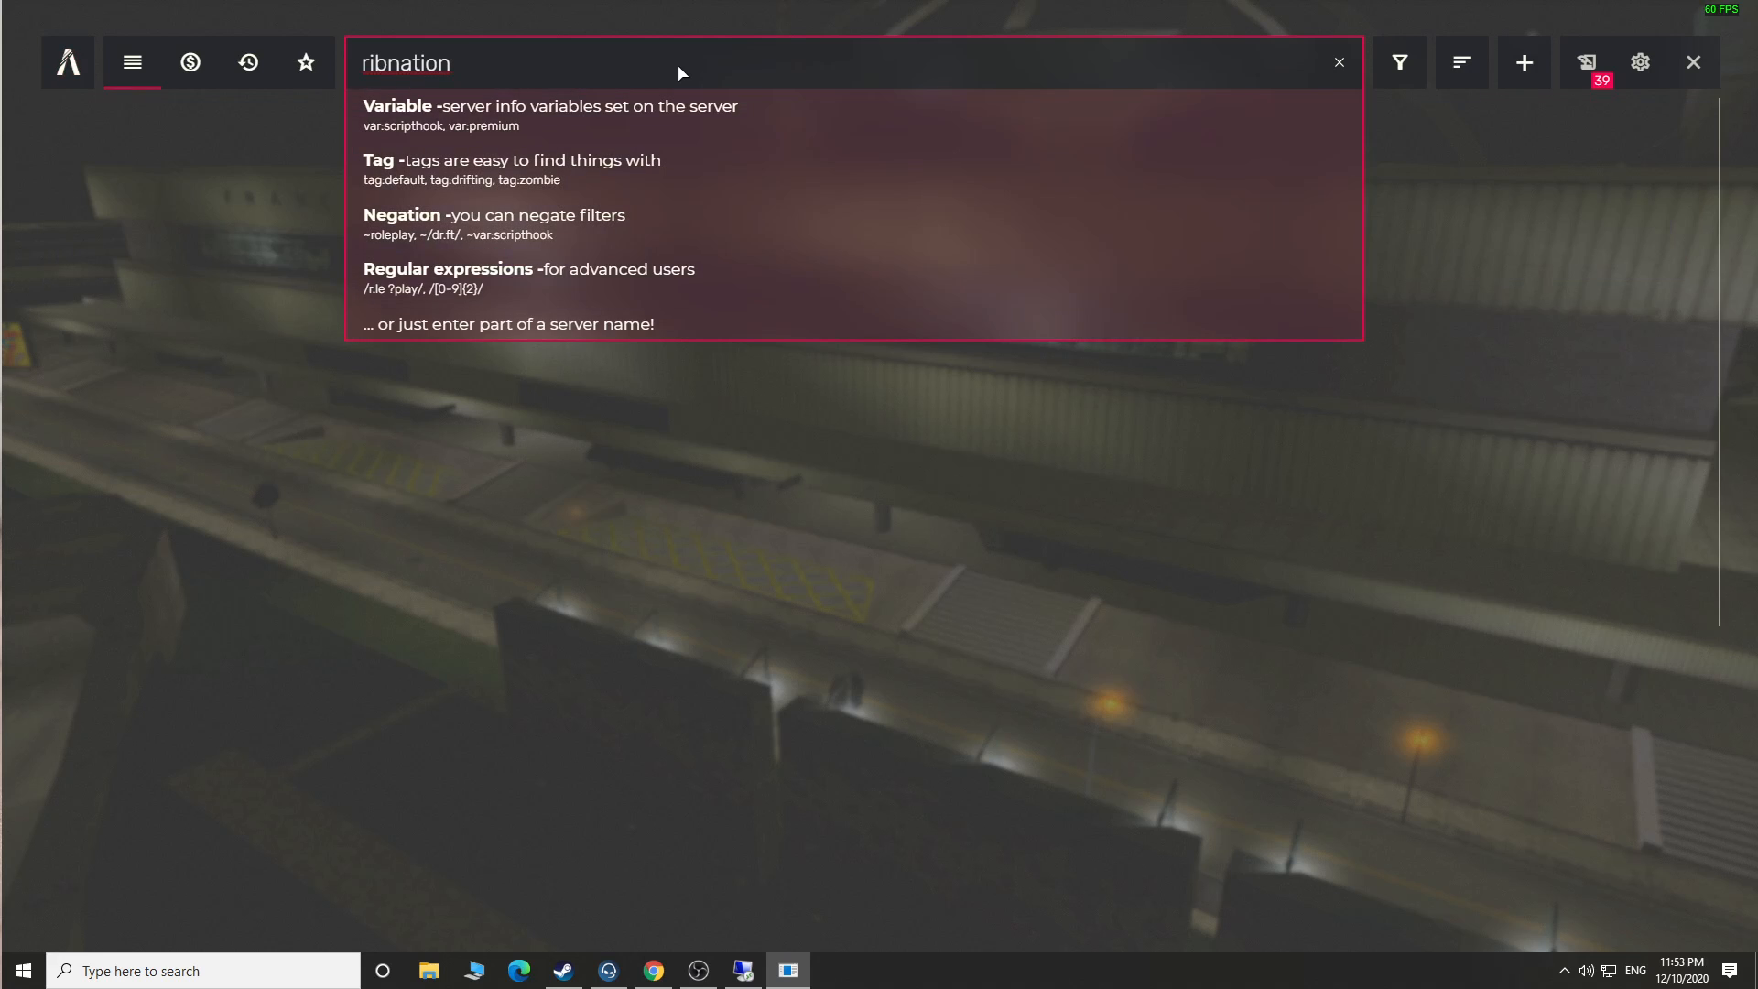
pyautogui.press('BackSpace')
pyautogui.press('BackSpace')
pyautogui.press('BackSpace')
pyautogui.press('BackSpace')
pyautogui.press('BackSpace')
pyautogui.press('BackSpace')
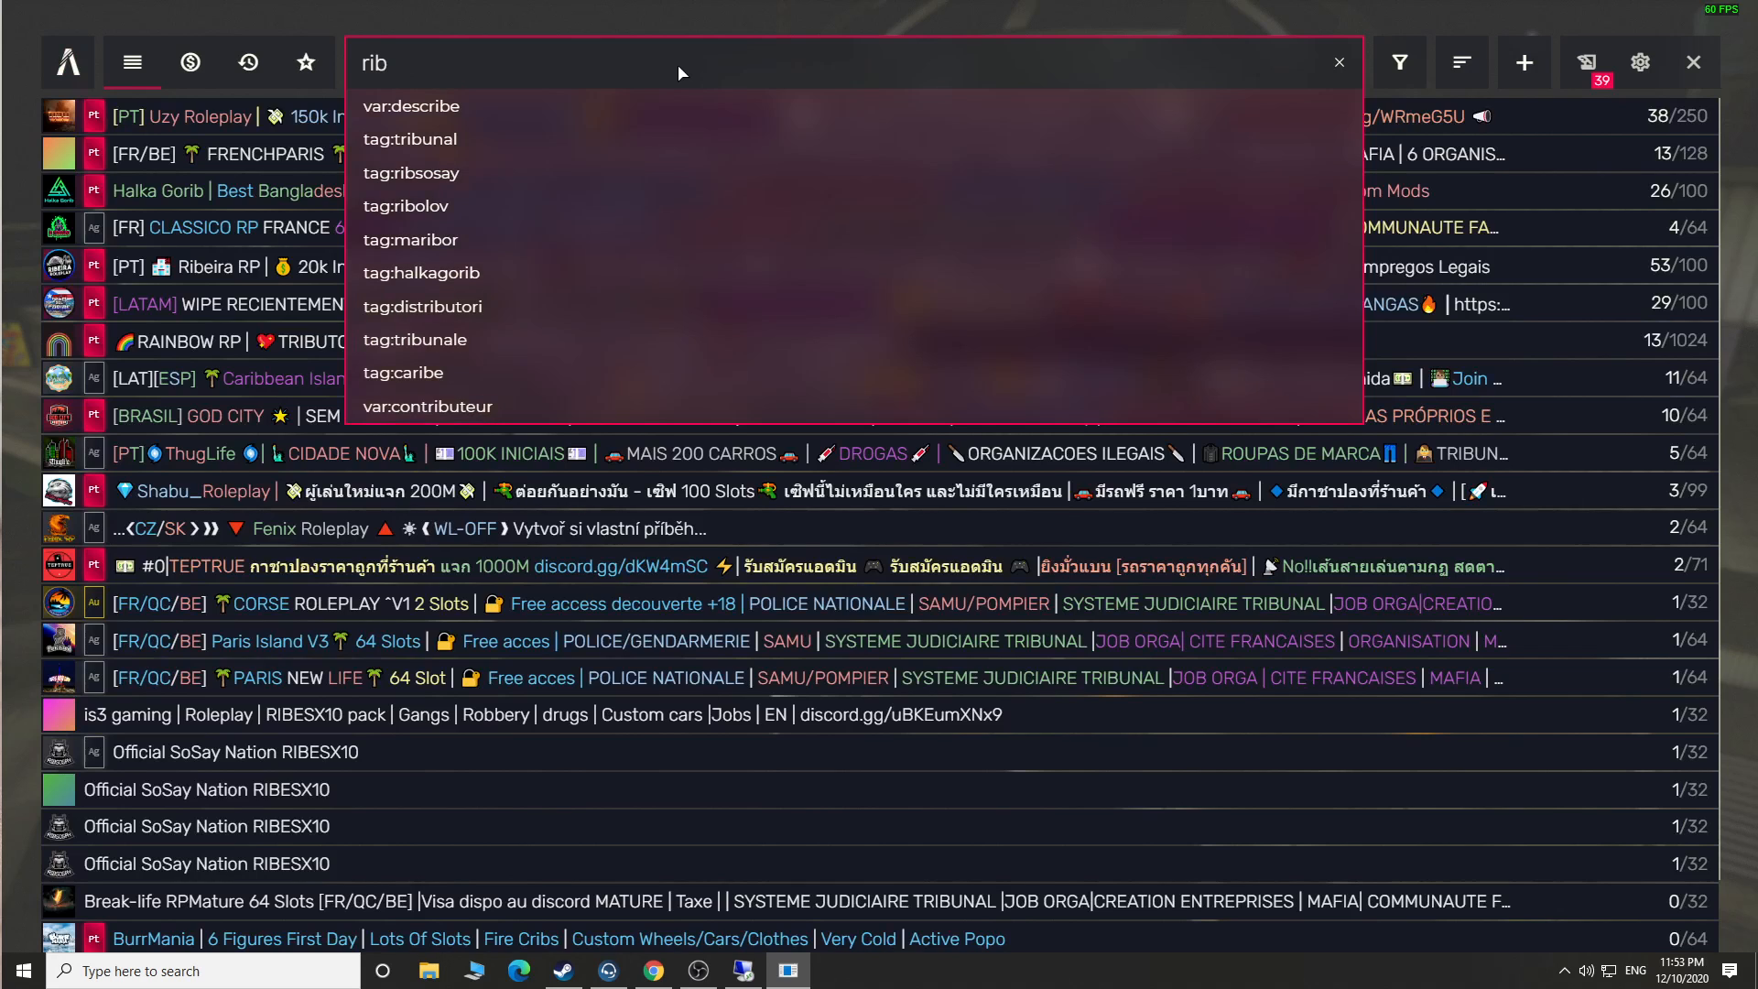
pyautogui.write('nation')
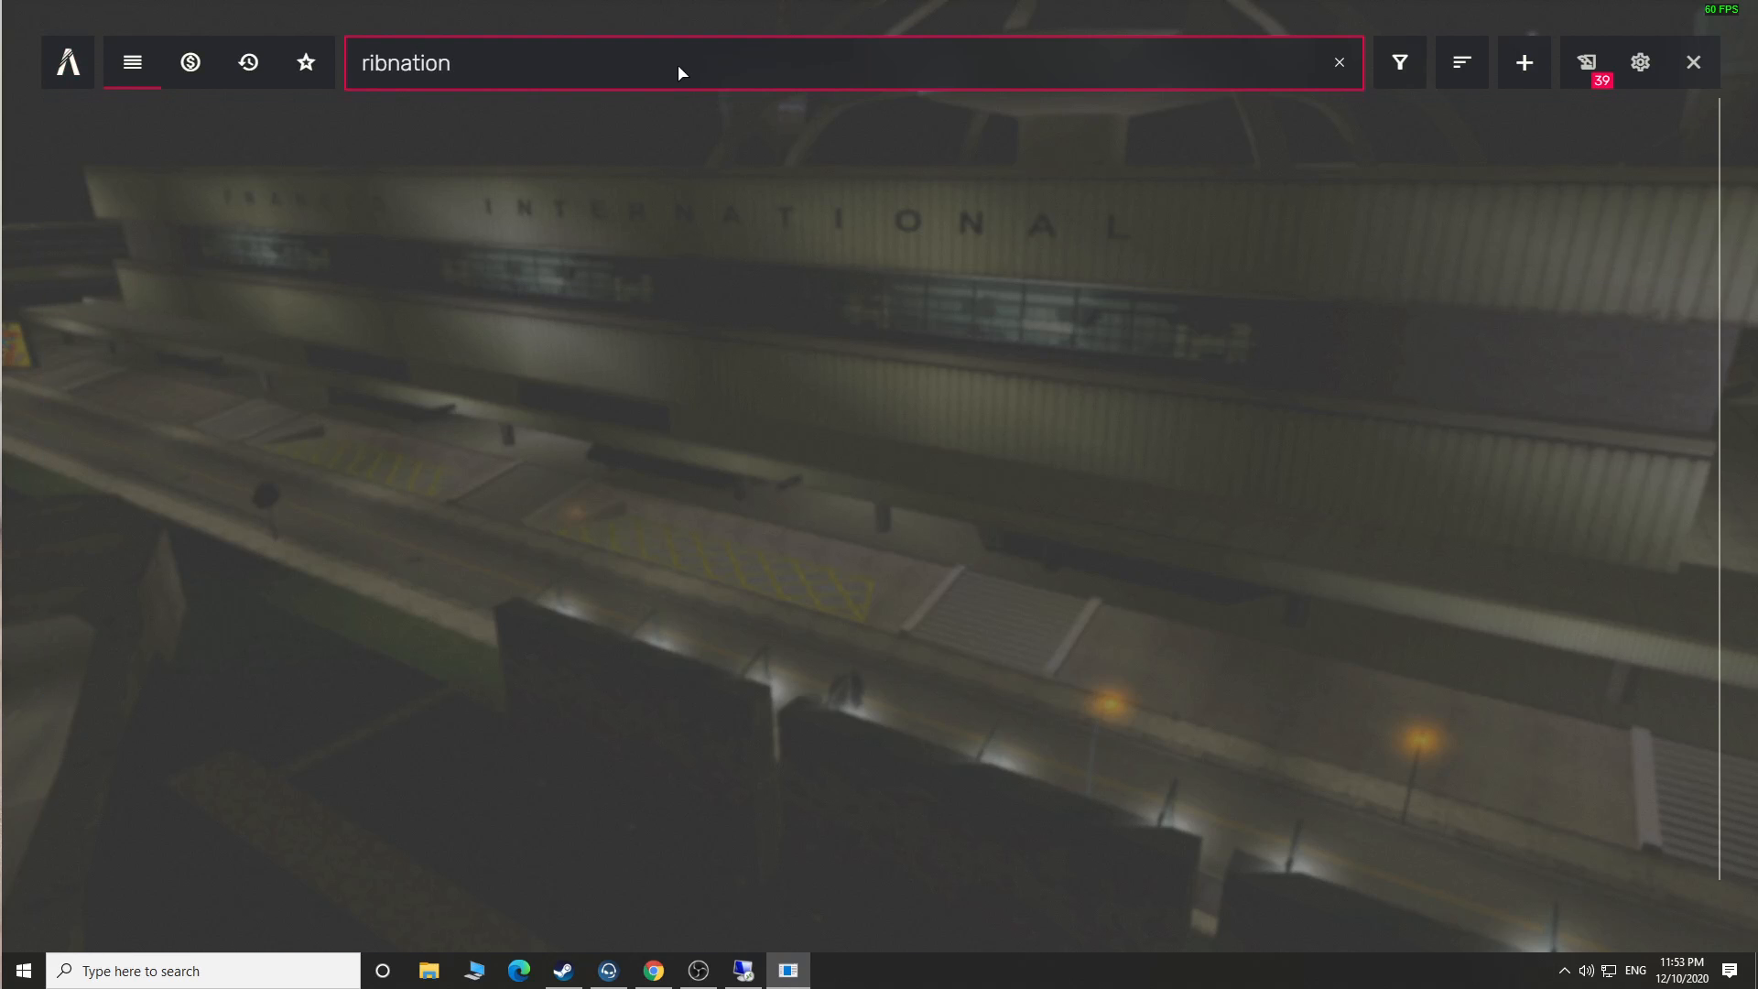
# Clear the lowercase search text and search the server list for "RIBNATION" in capitals instead.
pyautogui.press('BackSpace')
pyautogui.press('BackSpace')
pyautogui.press('BackSpace')
pyautogui.press('BackSpace')
pyautogui.press('BackSpace')
pyautogui.press('BackSpace')
pyautogui.press('BackSpace')
pyautogui.press('BackSpace')
pyautogui.press('BackSpace')
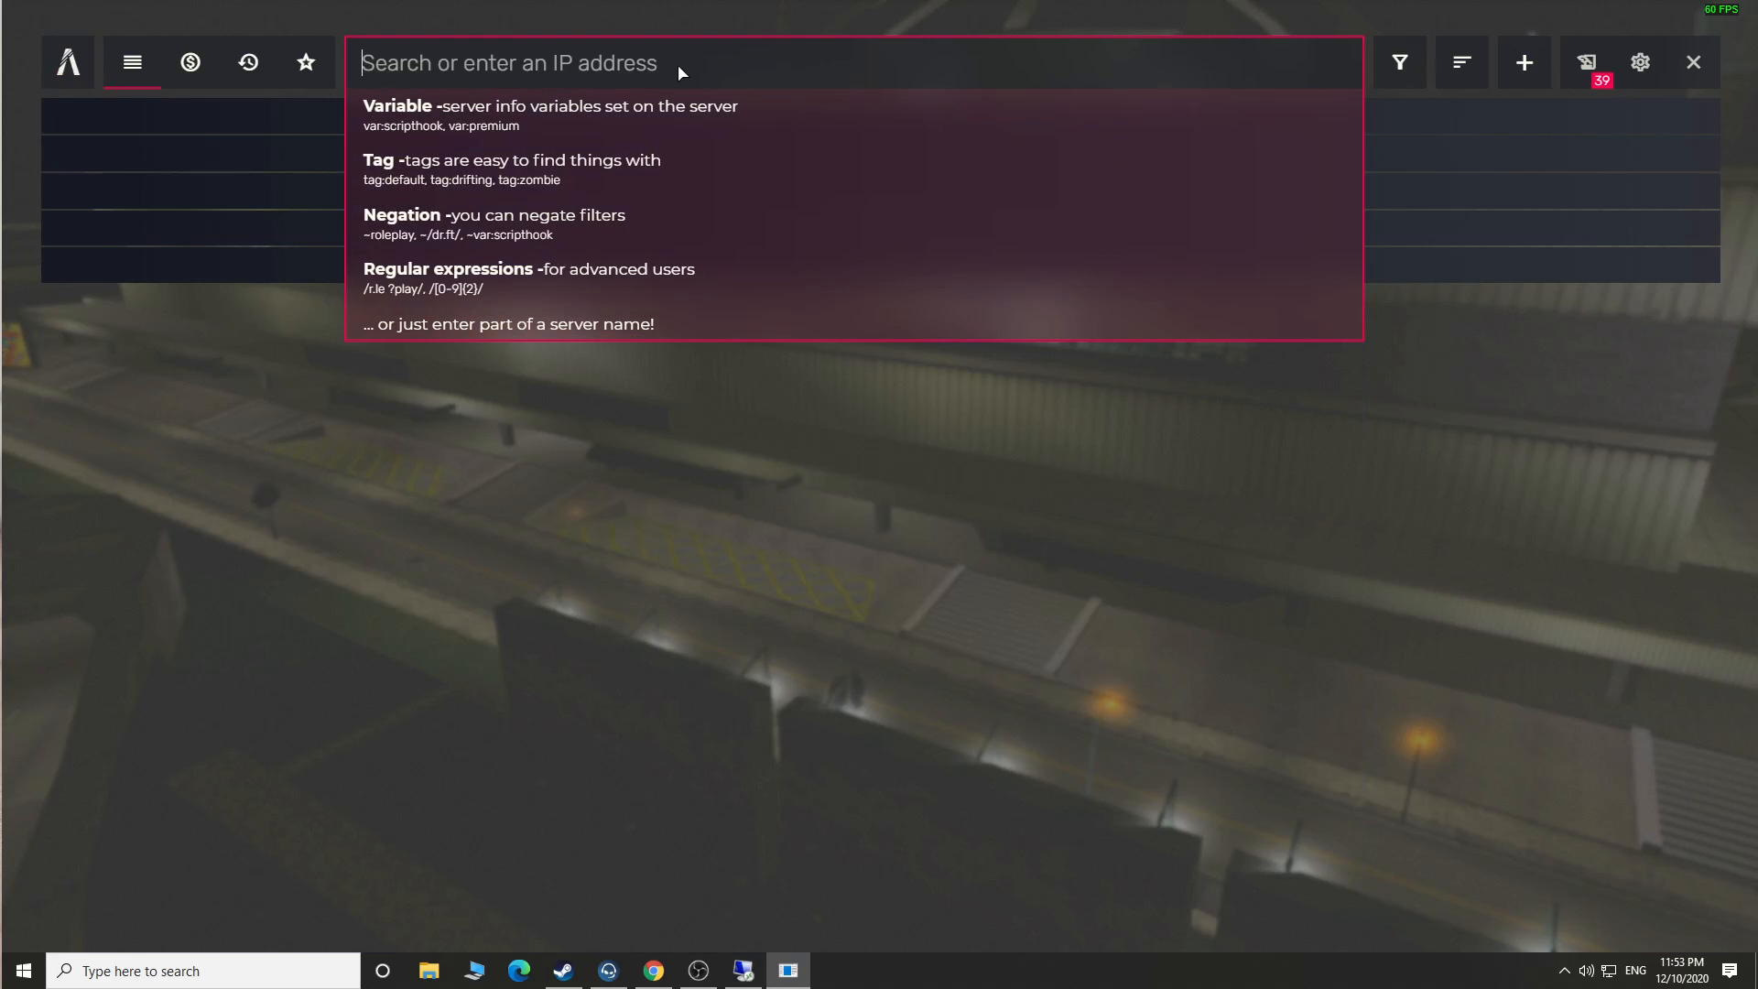
pyautogui.write('RIB')
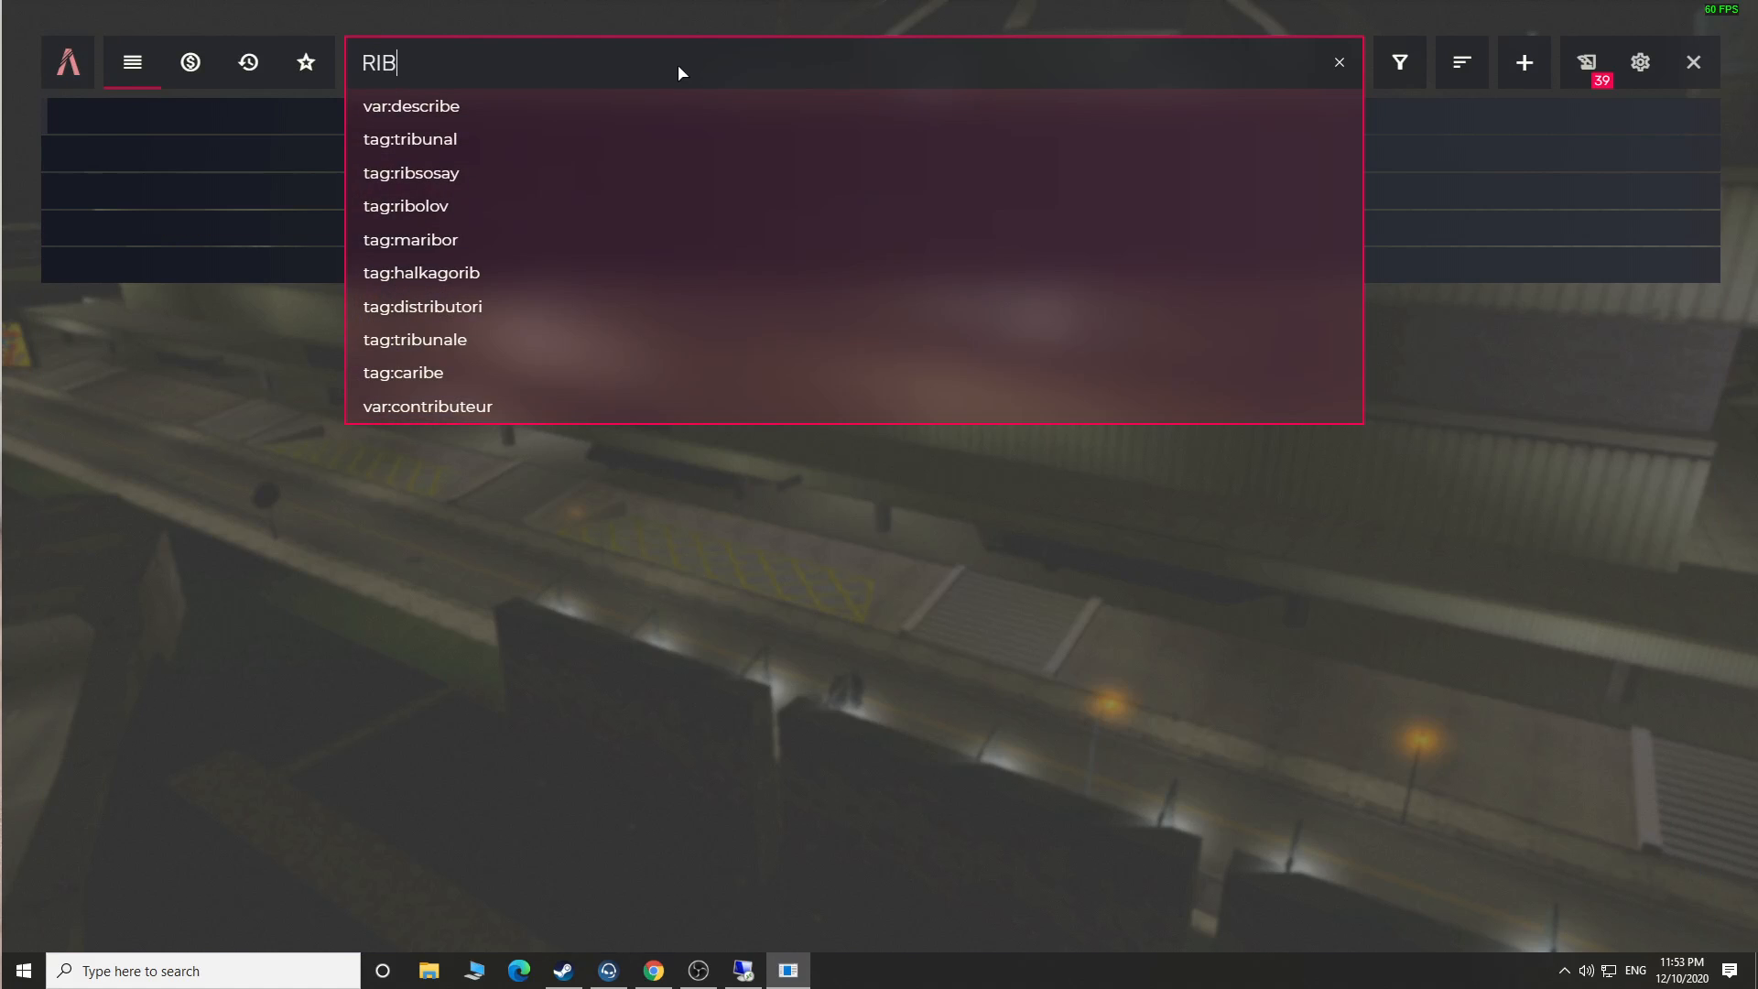
pyautogui.write('NATION')
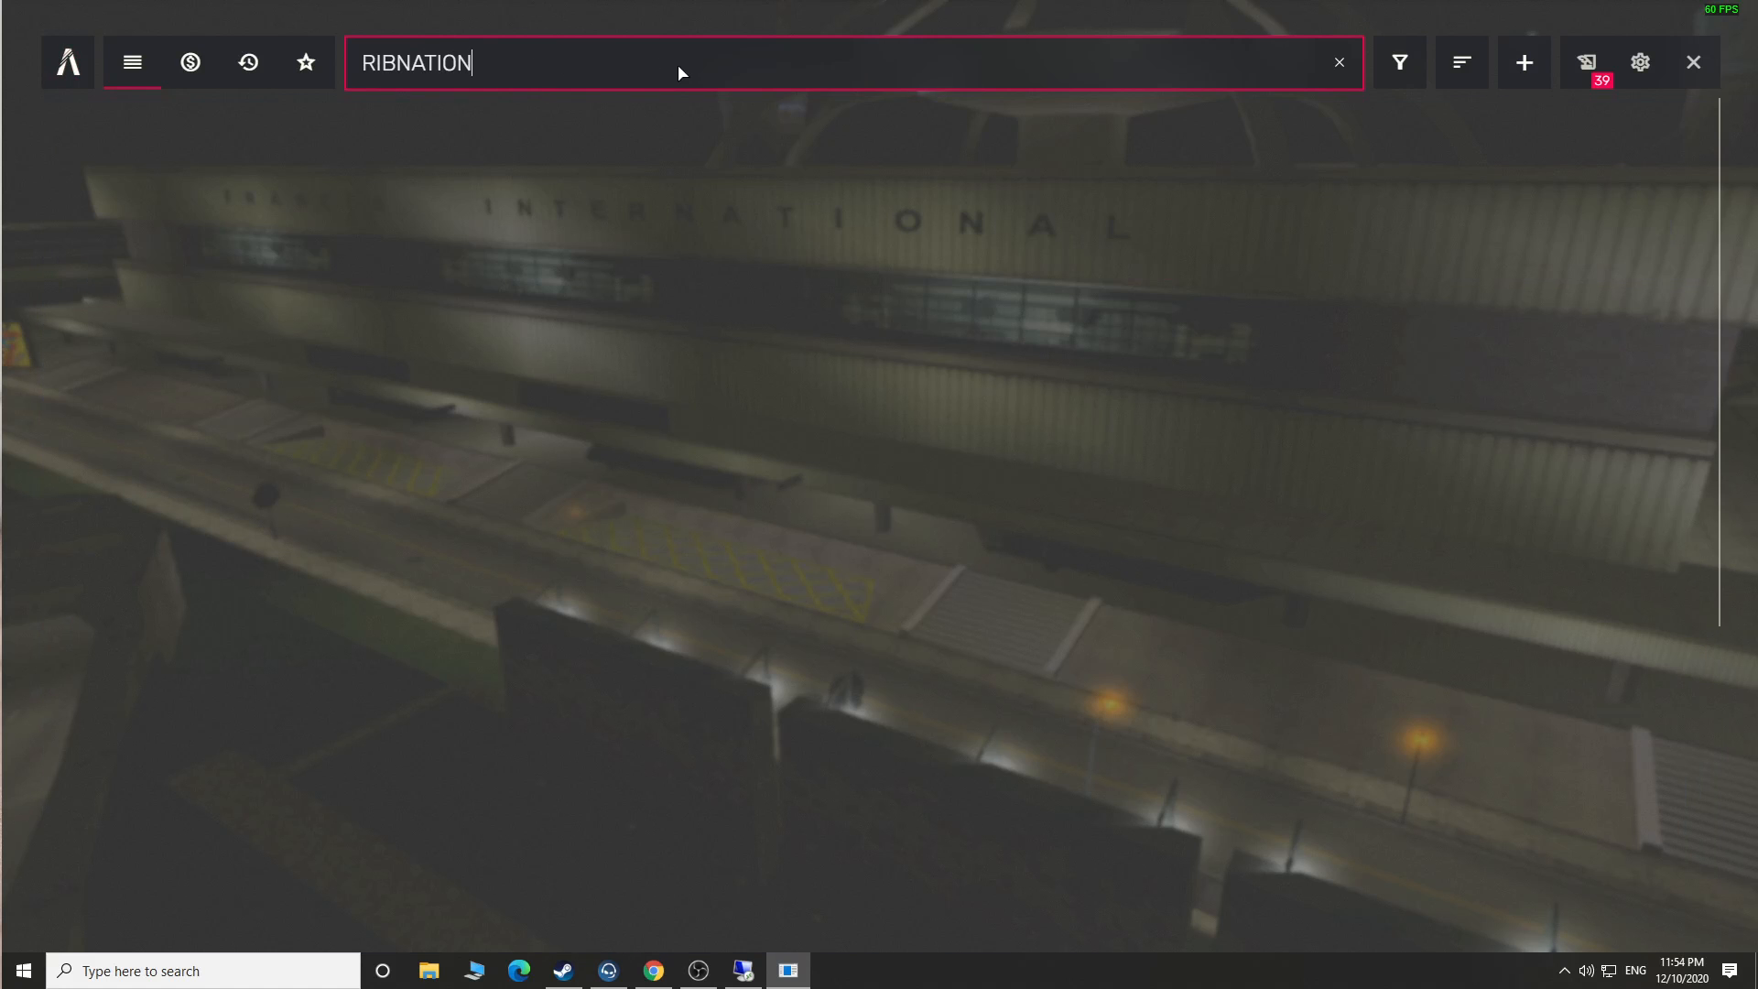
# Replace the server search with "VIDEO" and reload the results by returning to FiveM's home page and reopening the server list.
pyautogui.press('BackSpace')
pyautogui.press('BackSpace')
pyautogui.press('BackSpace')
pyautogui.press('BackSpace')
pyautogui.press('BackSpace')
pyautogui.press('BackSpace')
pyautogui.press('BackSpace')
pyautogui.press('BackSpace')
pyautogui.press('BackSpace')
pyautogui.write('VIDEO')
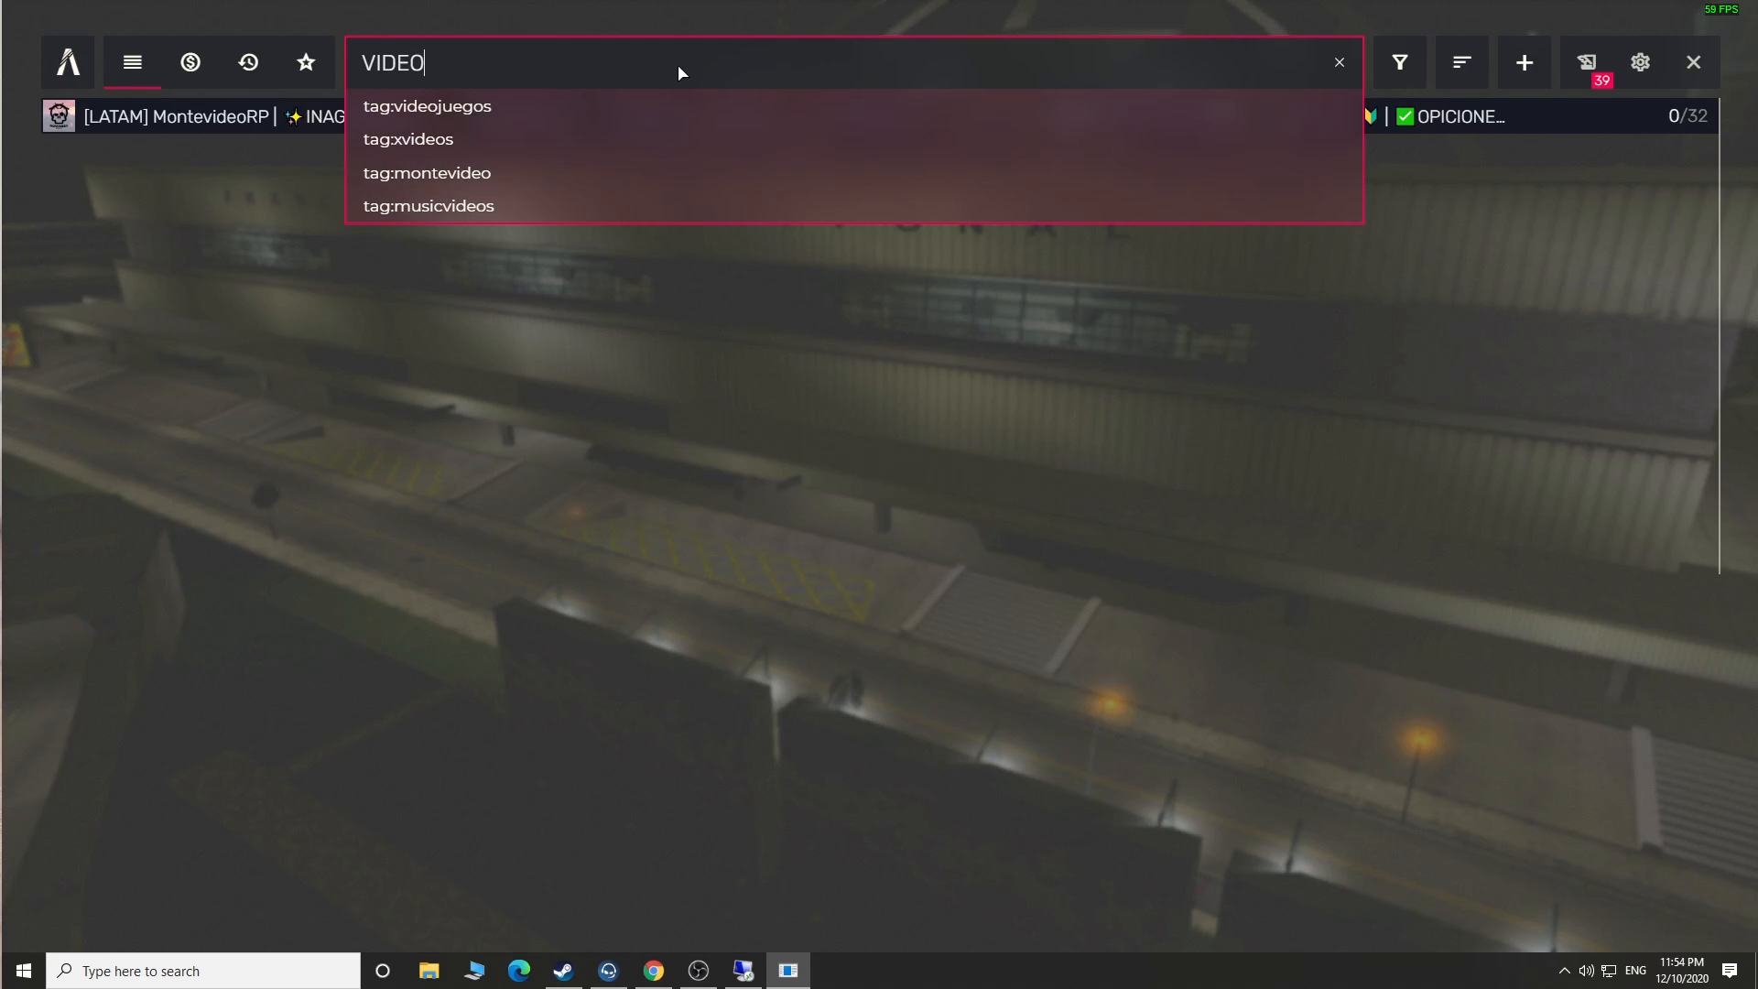
pyautogui.click(57, 77)
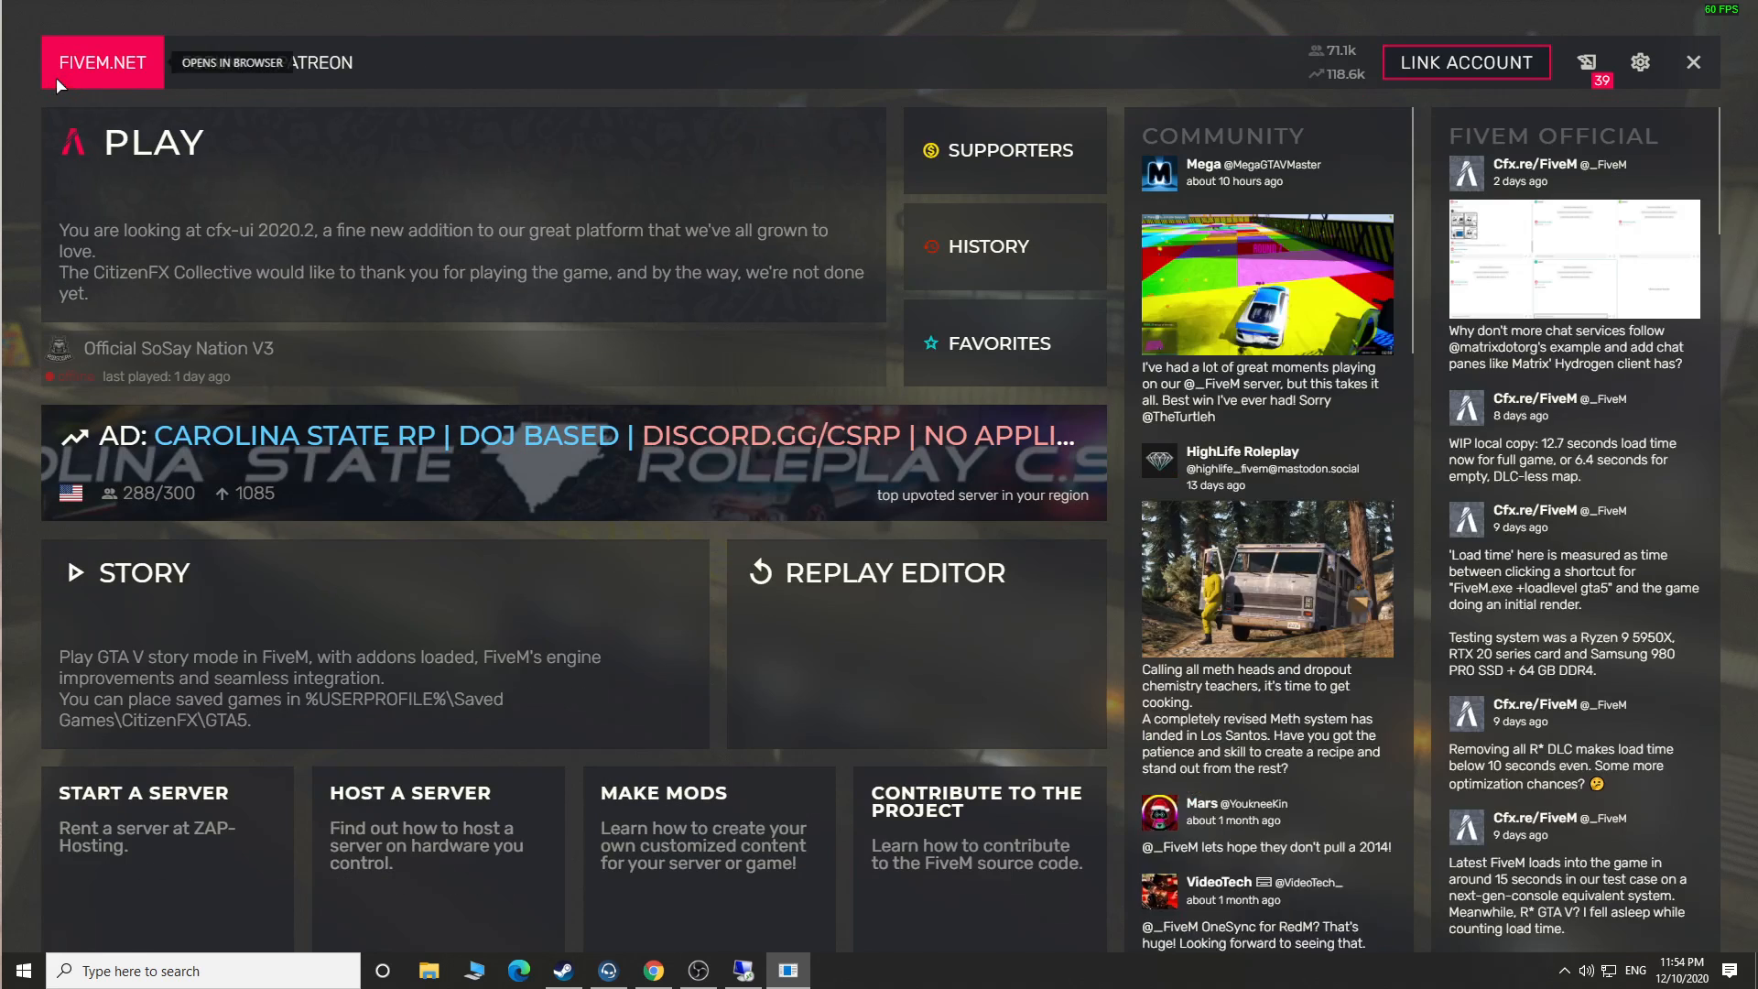
pyautogui.click(404, 245)
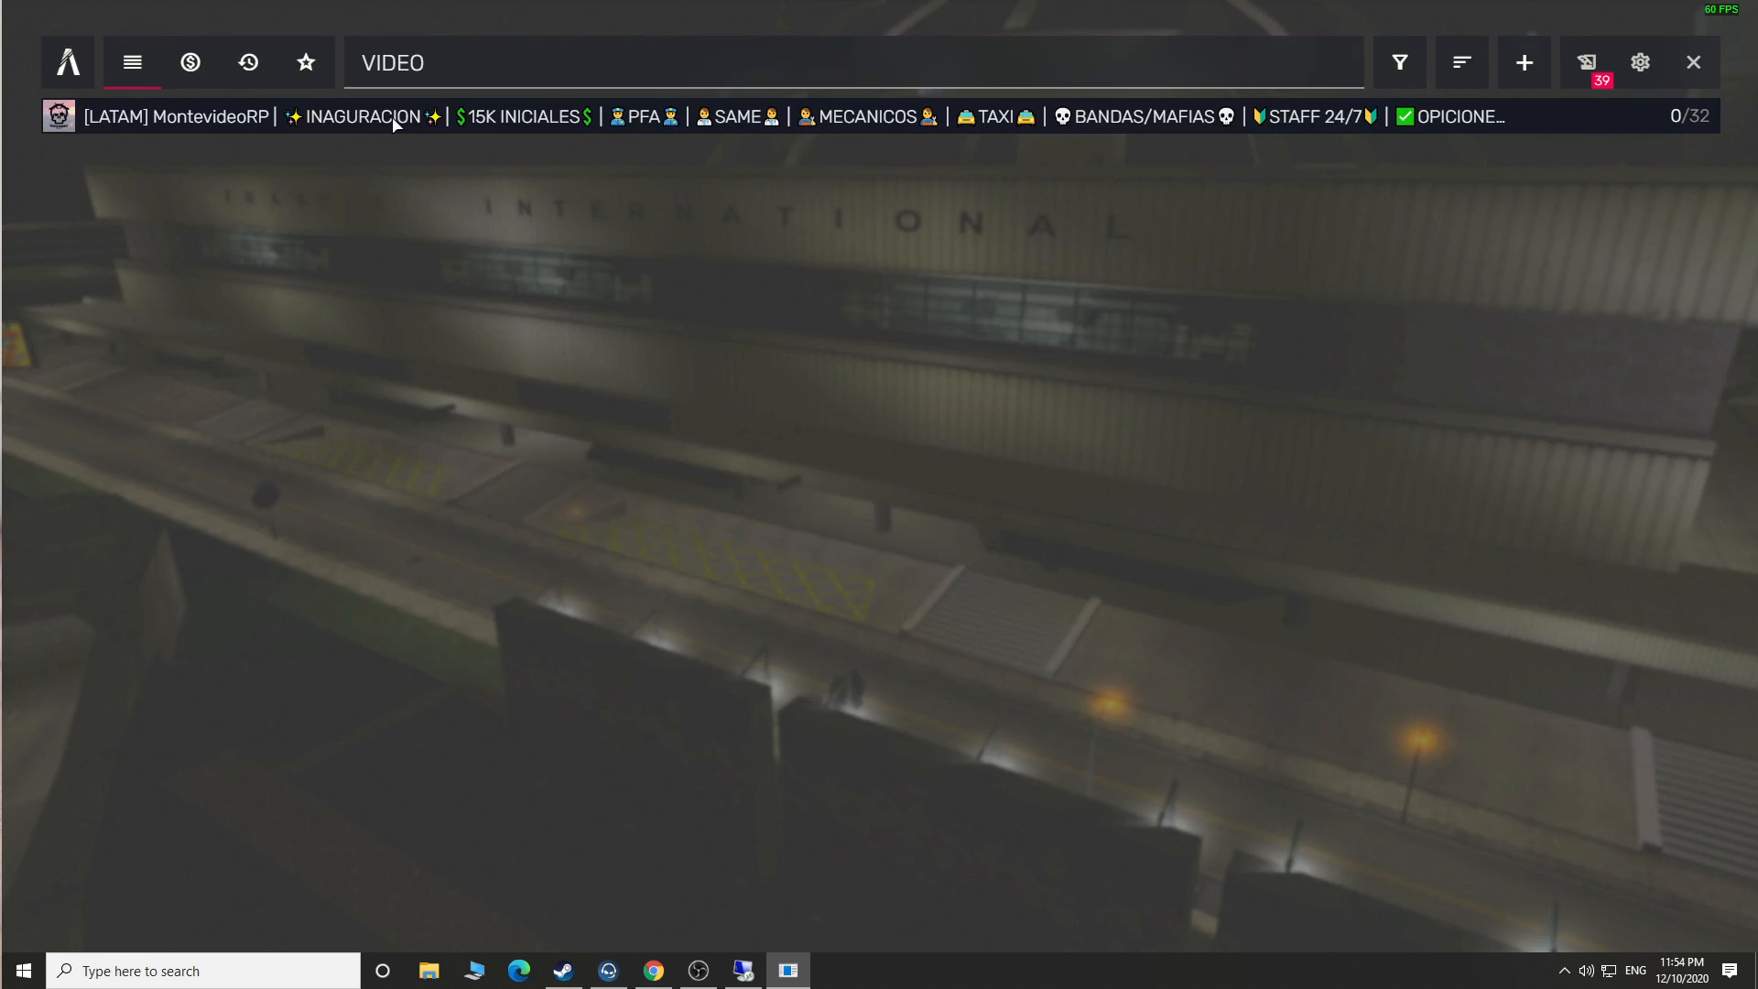
# Clear the "VIDEO" search, search the server list for "SOSAY" and dismiss the Connecting dialog.
pyautogui.click(452, 57)
pyautogui.press('BackSpace')
pyautogui.press('BackSpace')
pyautogui.press('BackSpace')
pyautogui.press('BackSpace')
pyautogui.press('BackSpace')
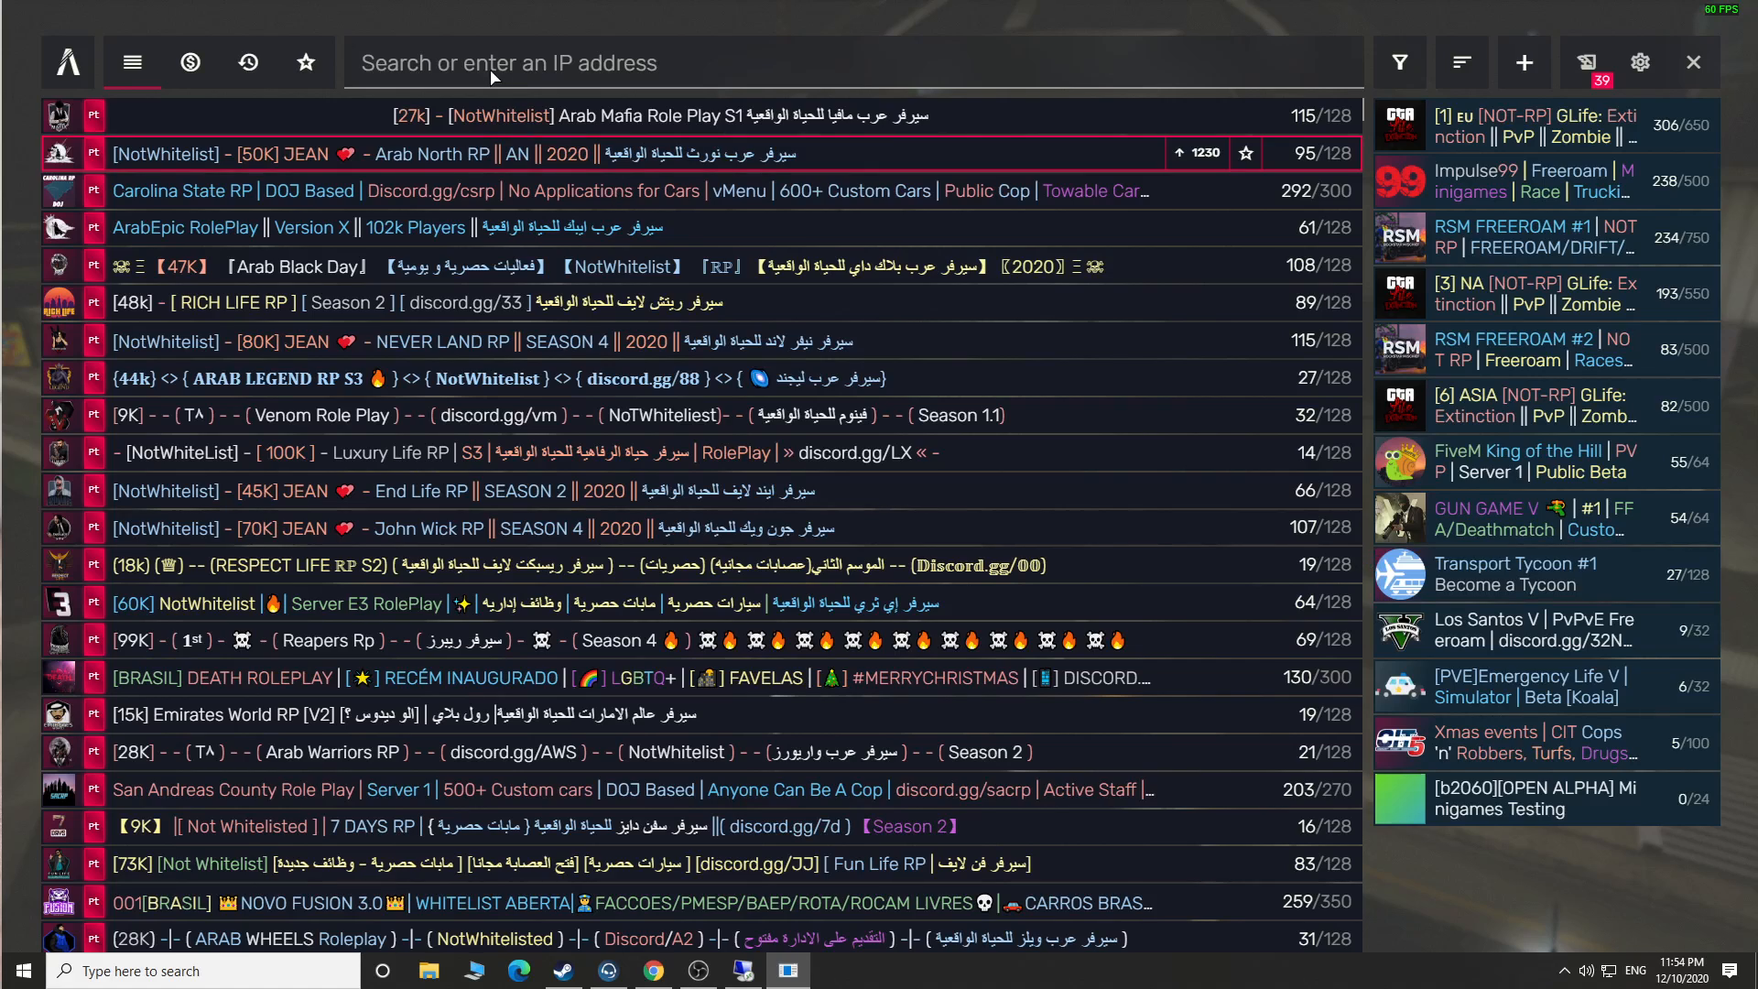
pyautogui.click(490, 71)
pyautogui.write('SOSAY')
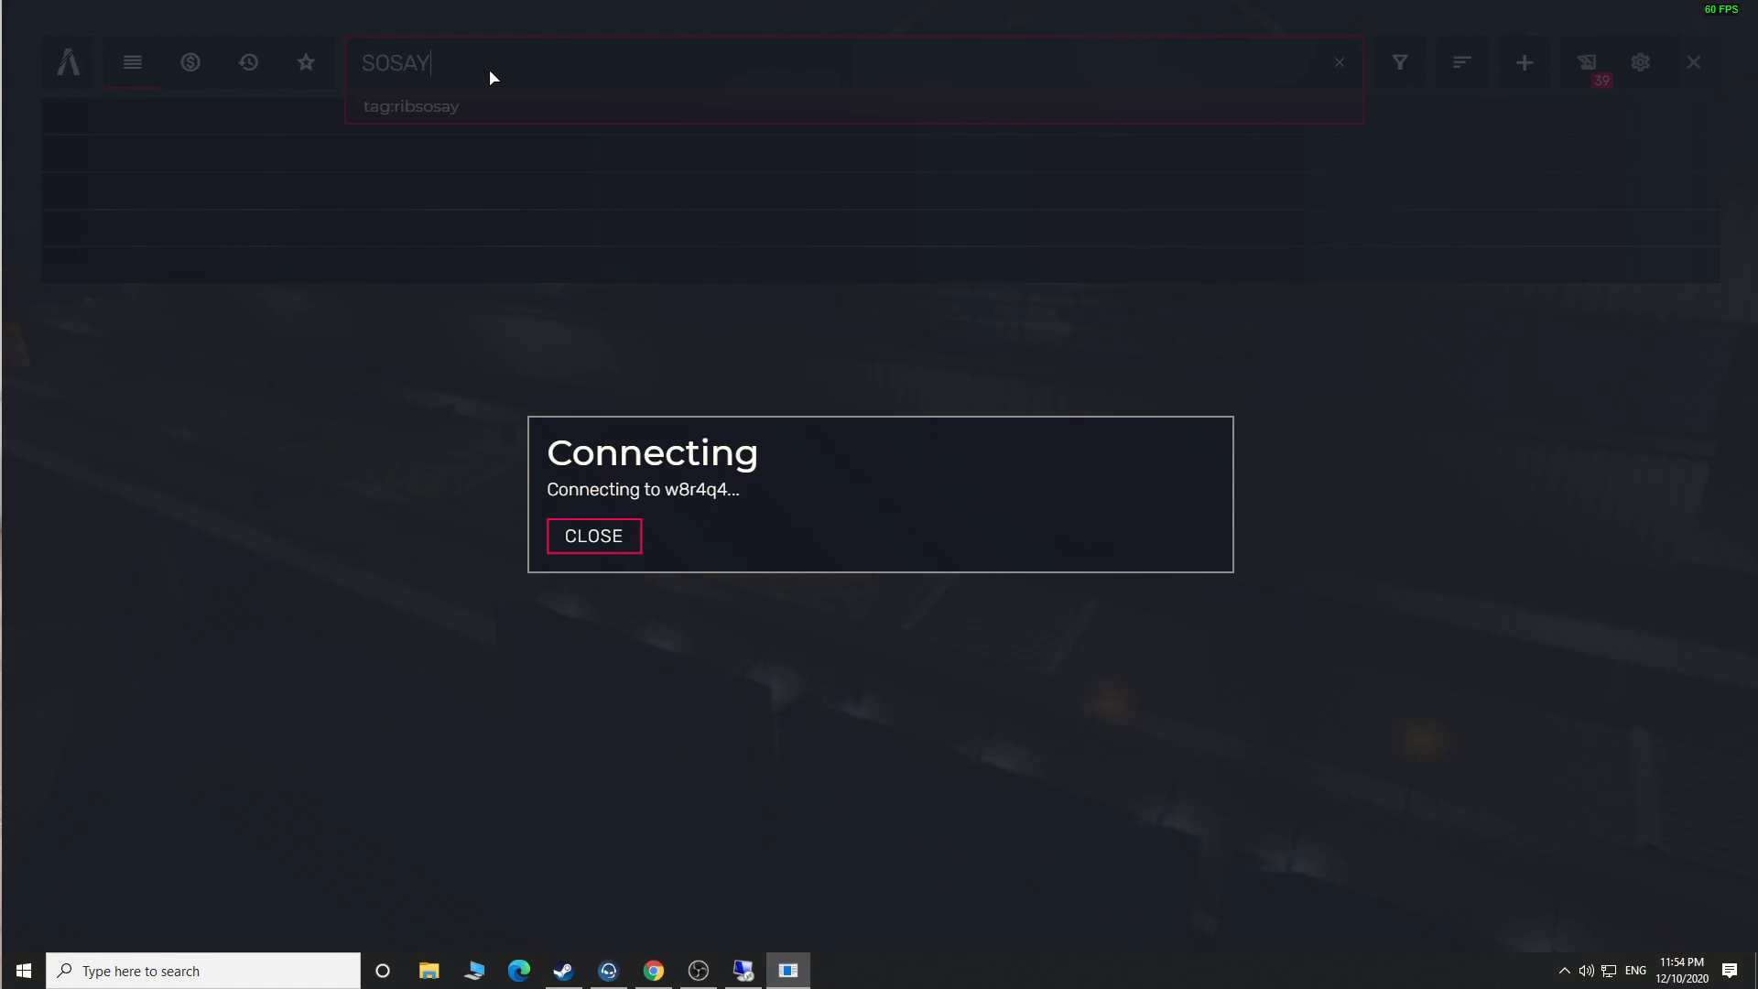
pyautogui.click(624, 591)
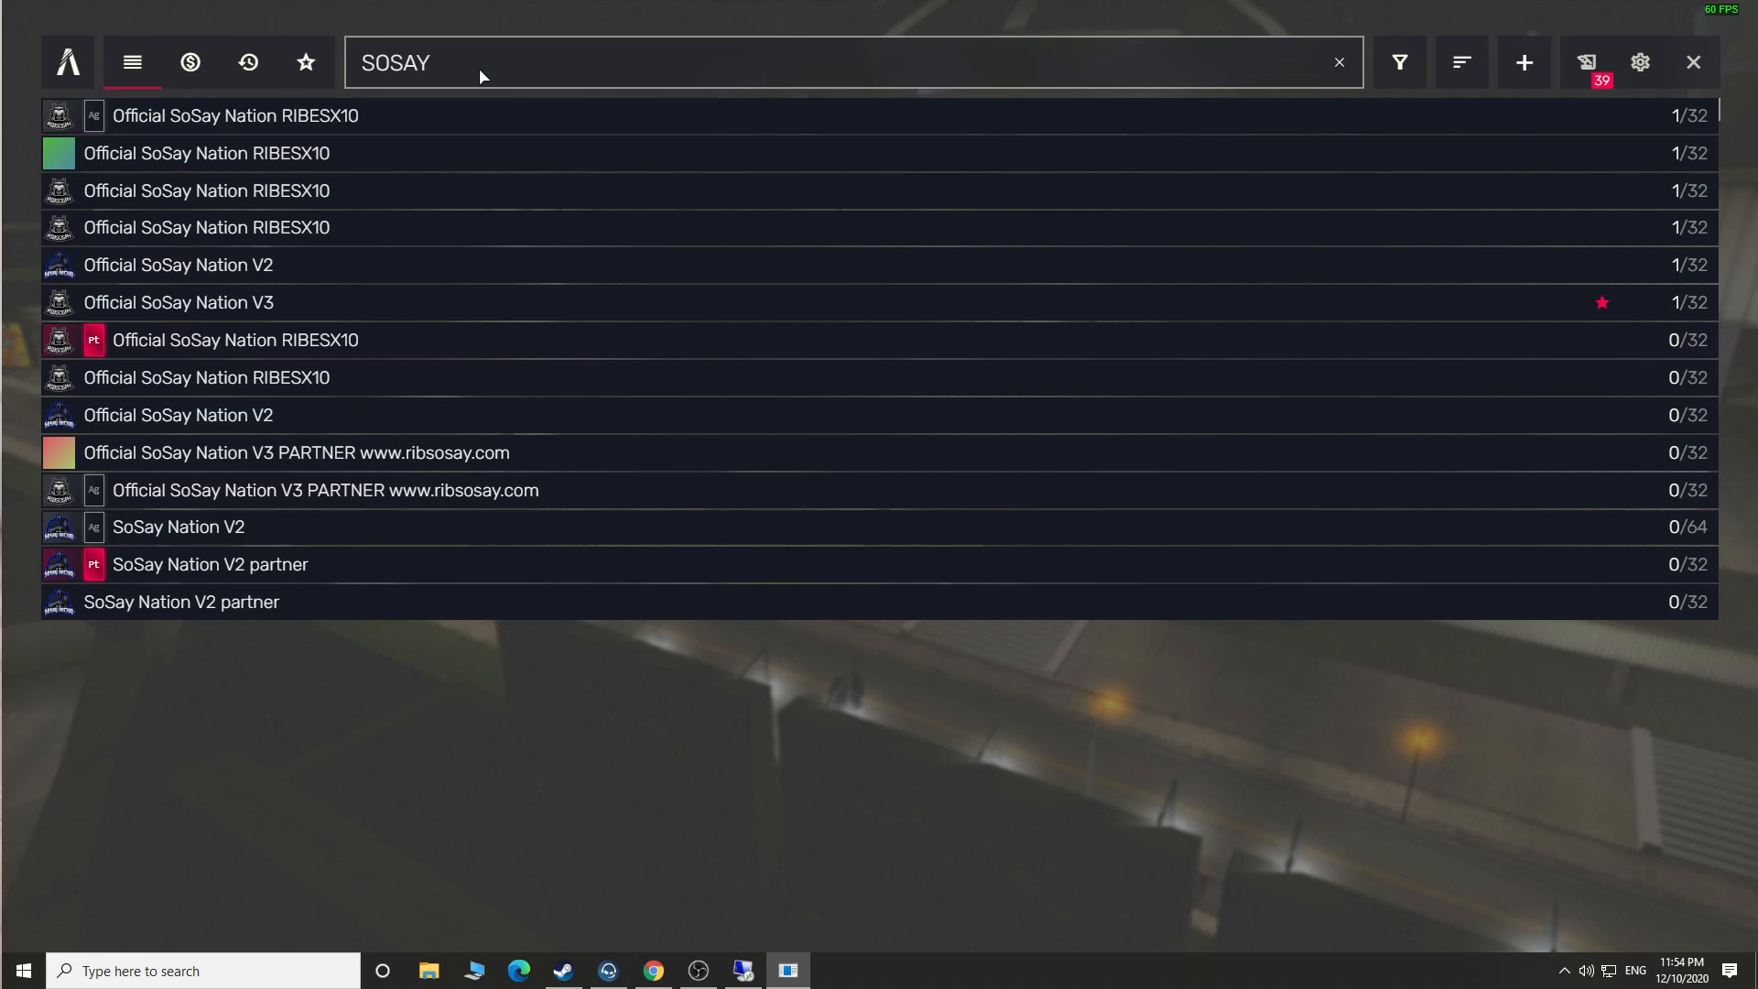
# Replace the "SOSAY" search text with "RIBNAT" in the server browser.
pyautogui.click(391, 66)
pyautogui.doubleClick(391, 66)
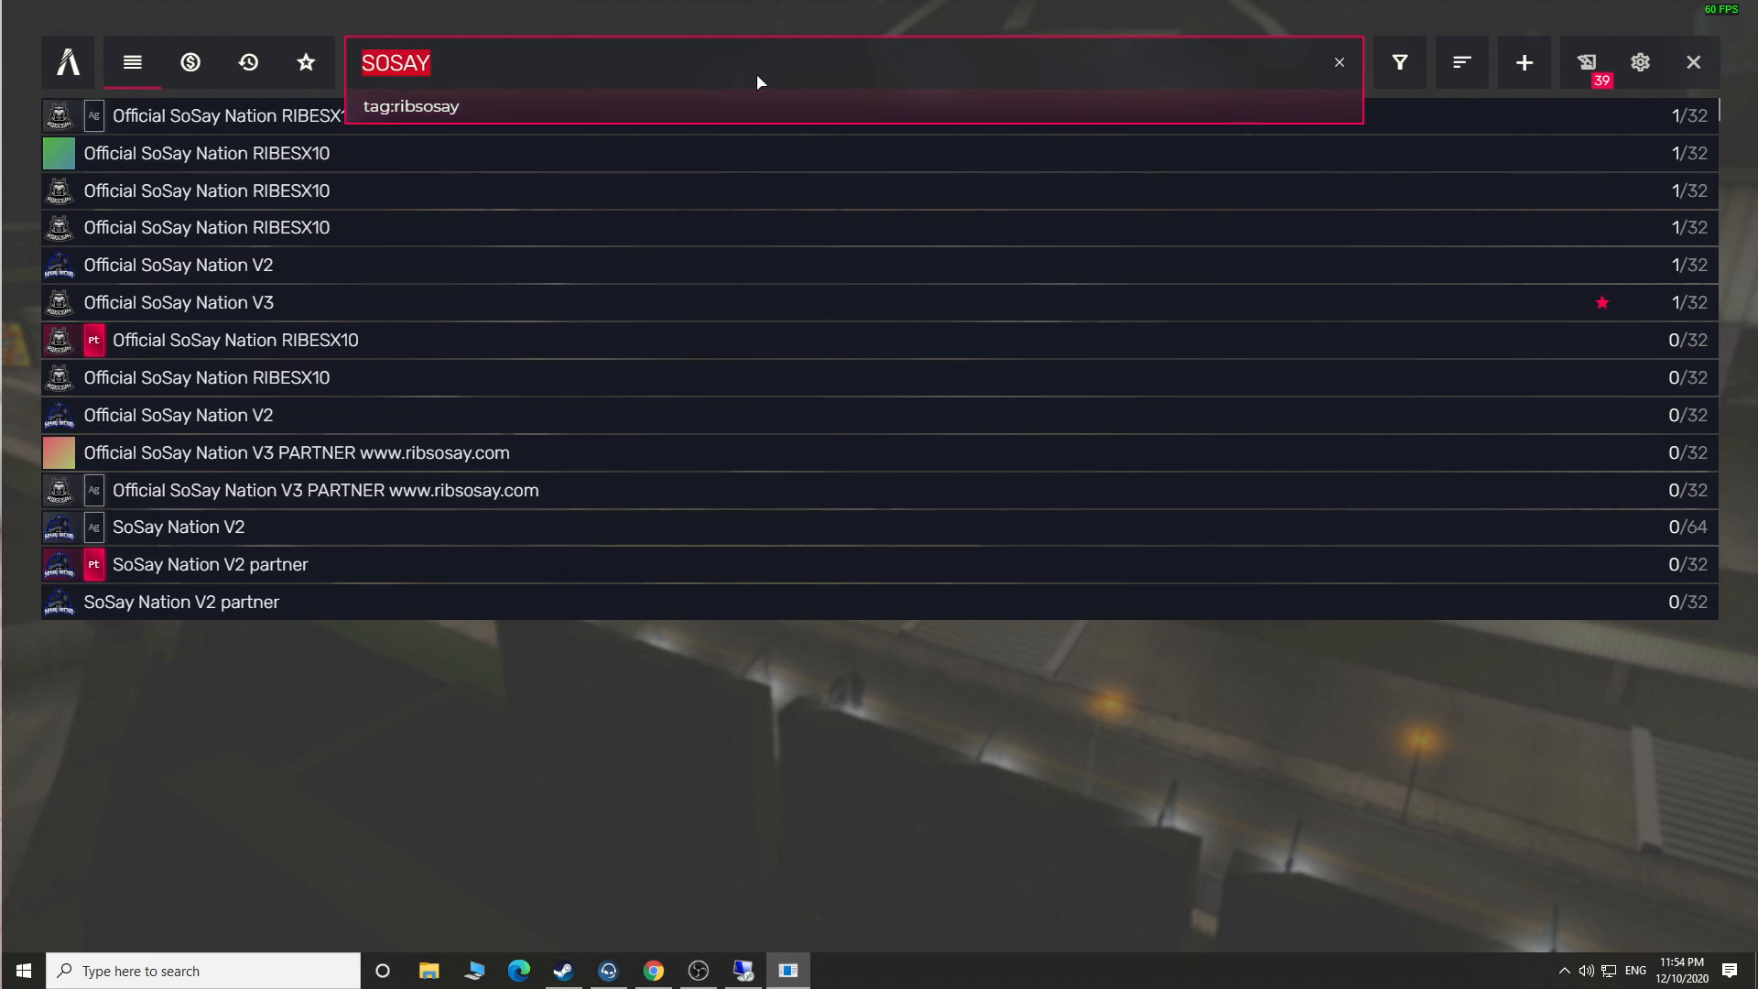
pyautogui.press('BackSpace')
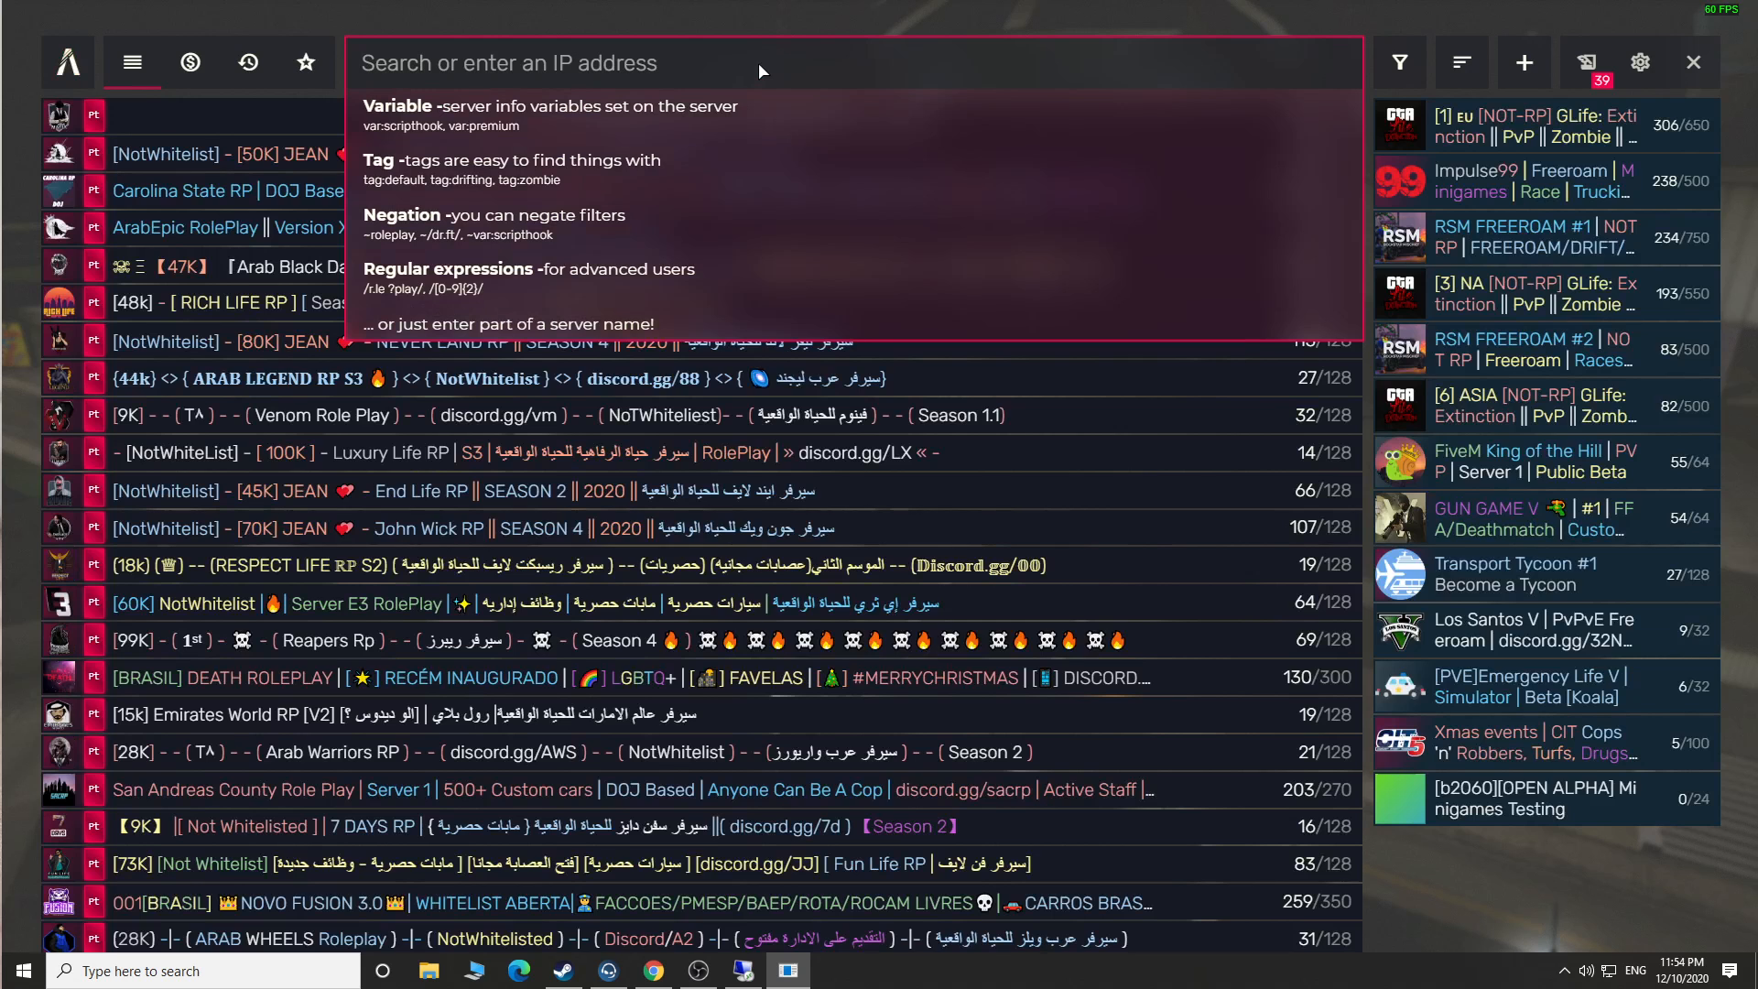
pyautogui.write('RIBNAY')
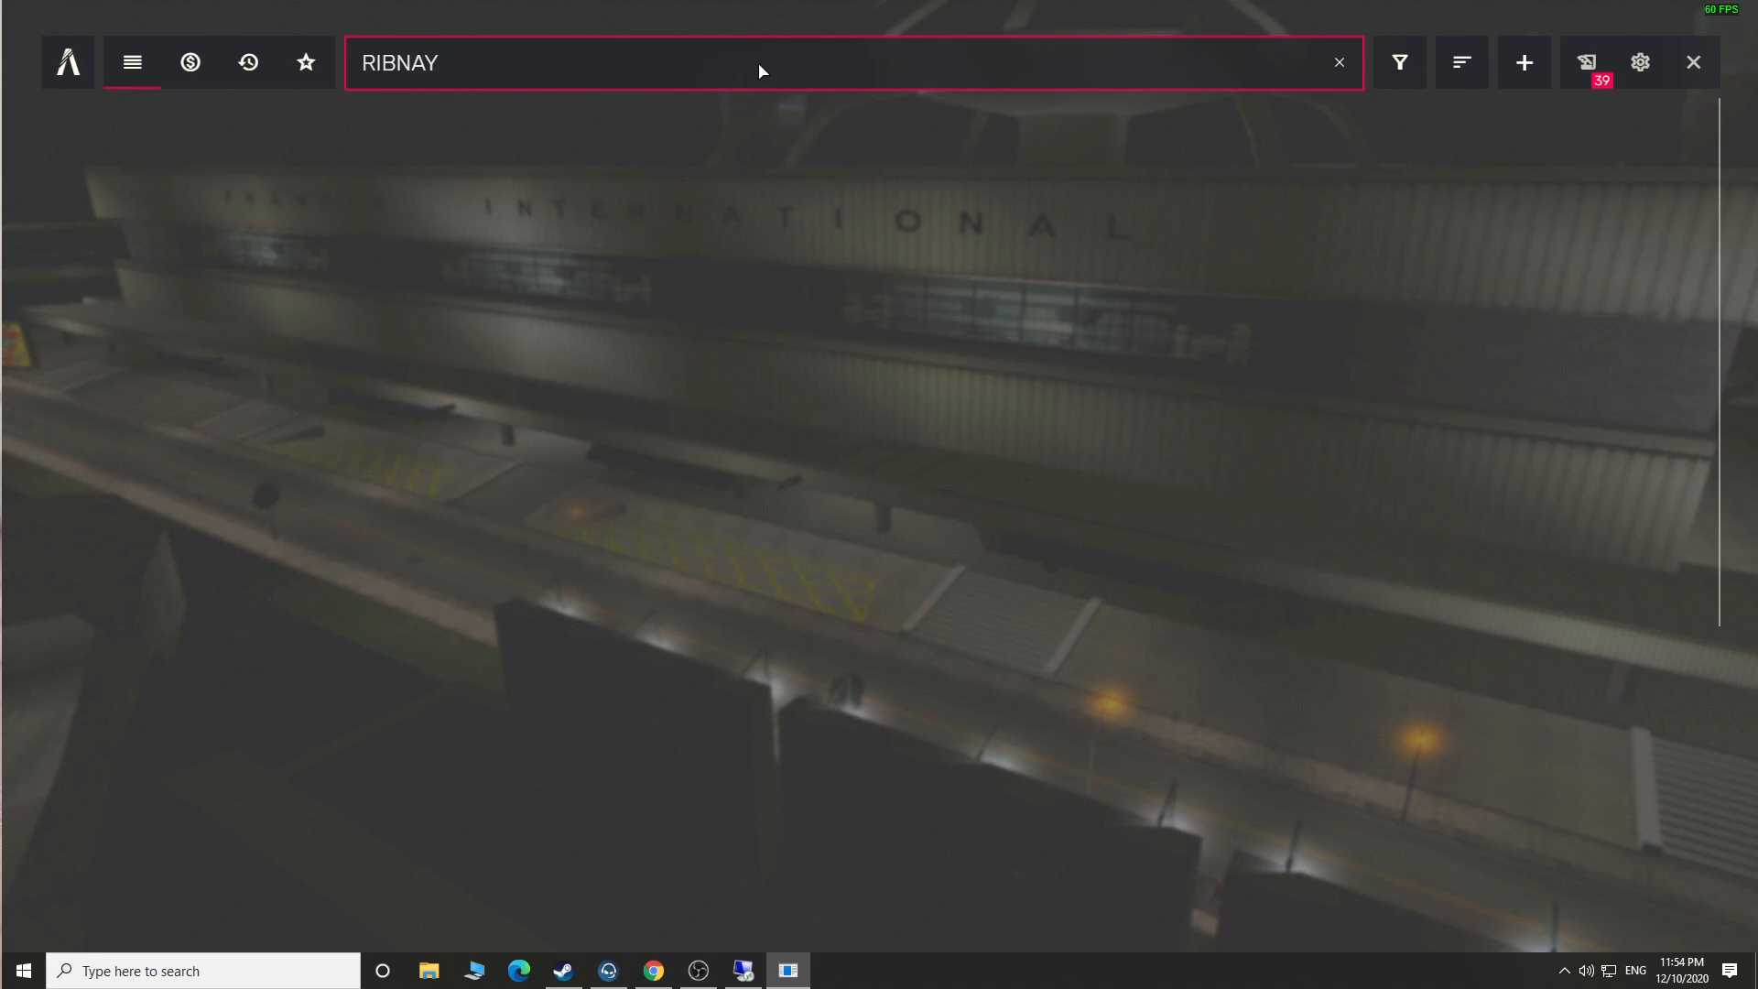
pyautogui.press('BackSpace')
pyautogui.write('T')
# Bring up the Remote Desktop window, move it so the server's full IP address is readable, and return to FiveM's server search.
pyautogui.click(744, 970)
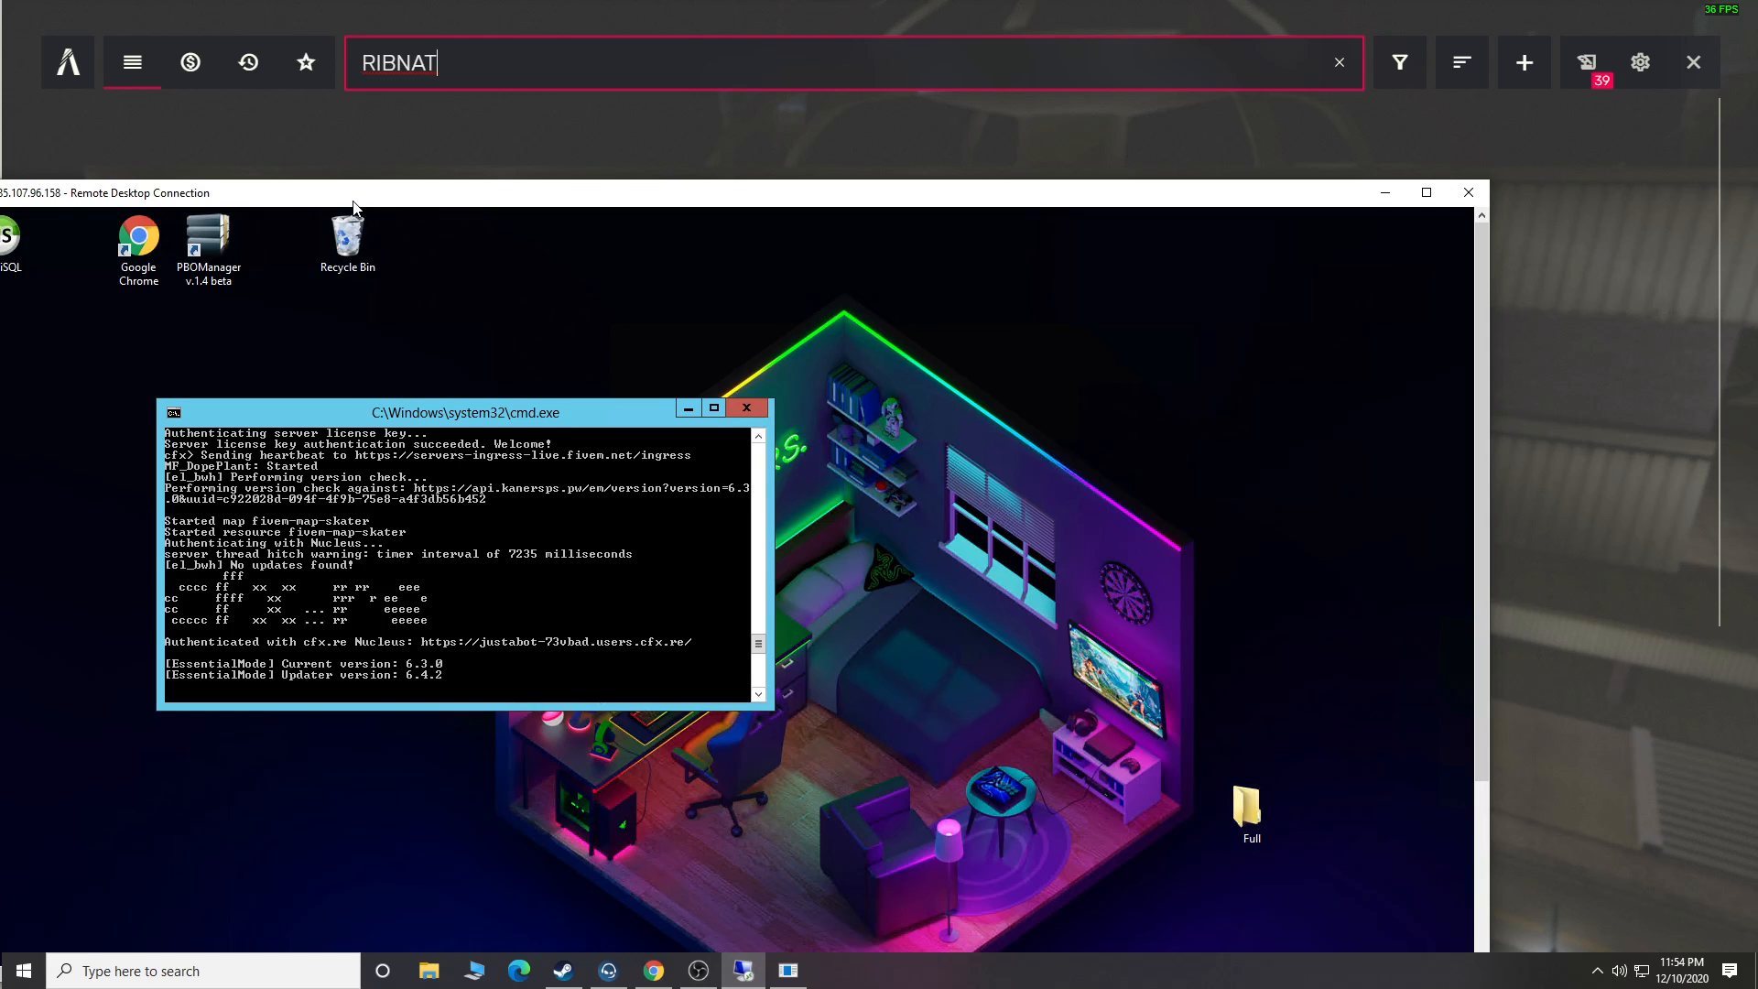
pyautogui.moveTo(353, 201); pyautogui.dragTo(519, 227)
pyautogui.click(512, 63)
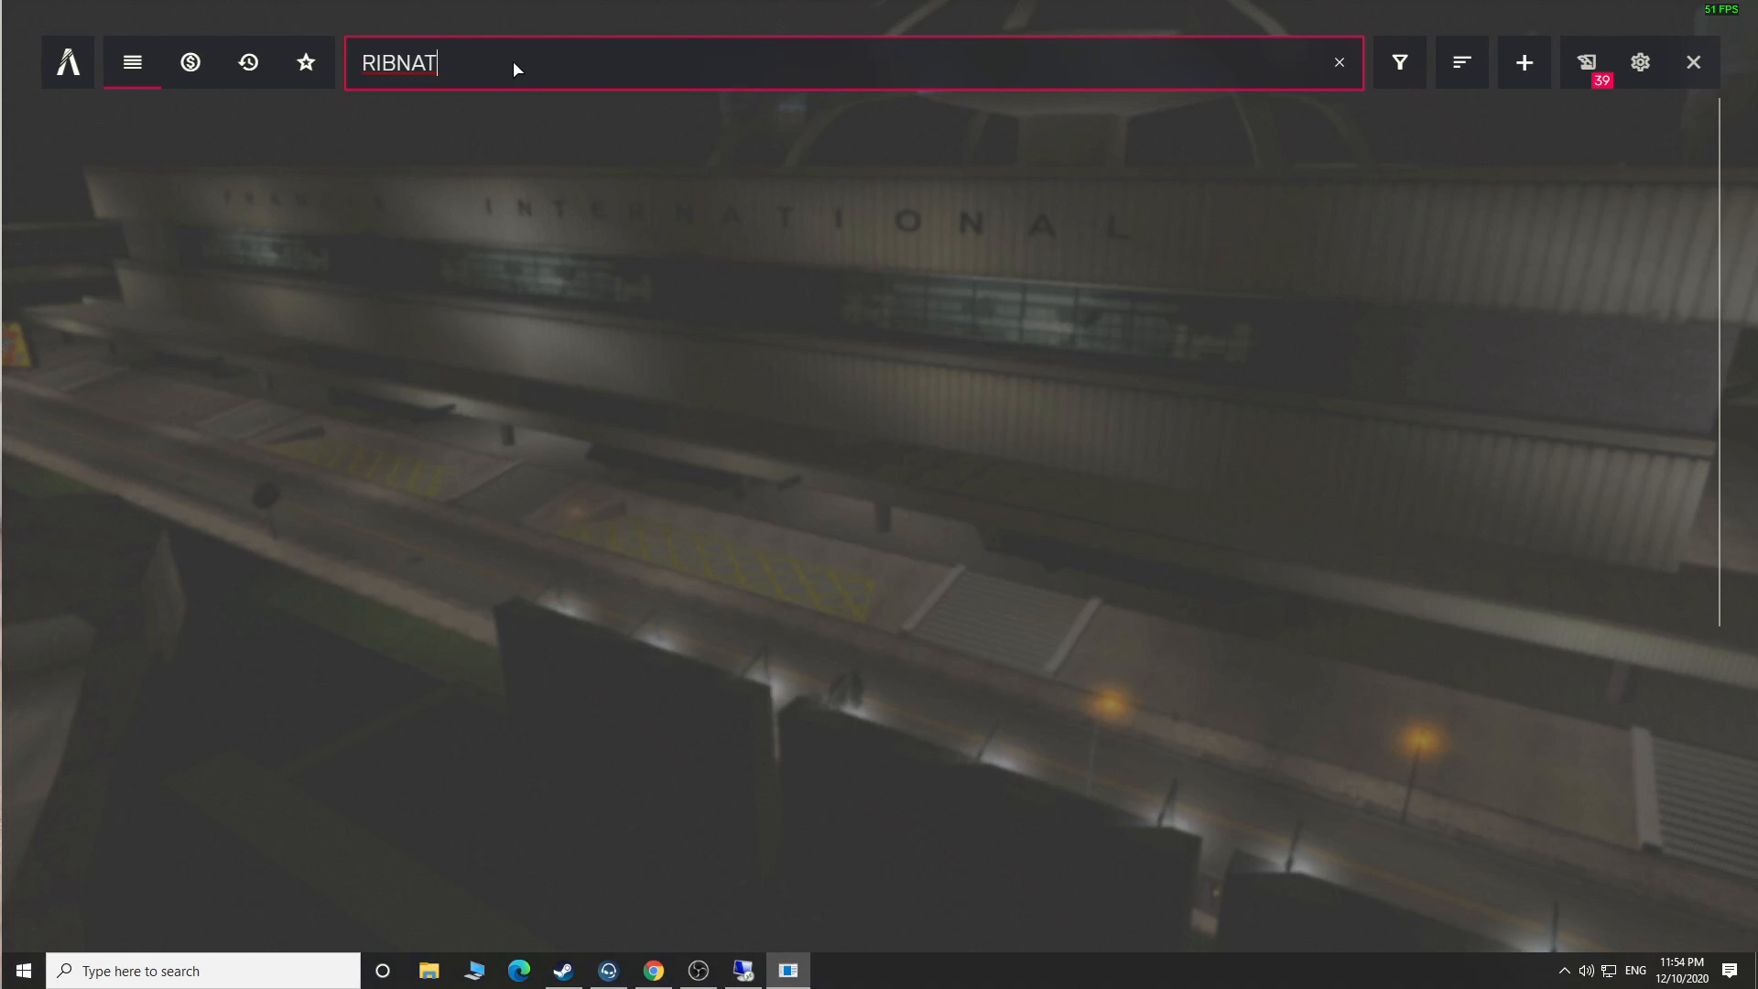
# Replace the server search text with the address 185.107.96.158:30120, checking the IP against the Remote Desktop window.
pyautogui.moveTo(513, 62); pyautogui.dragTo(249, 37)
pyautogui.press('BackSpace')
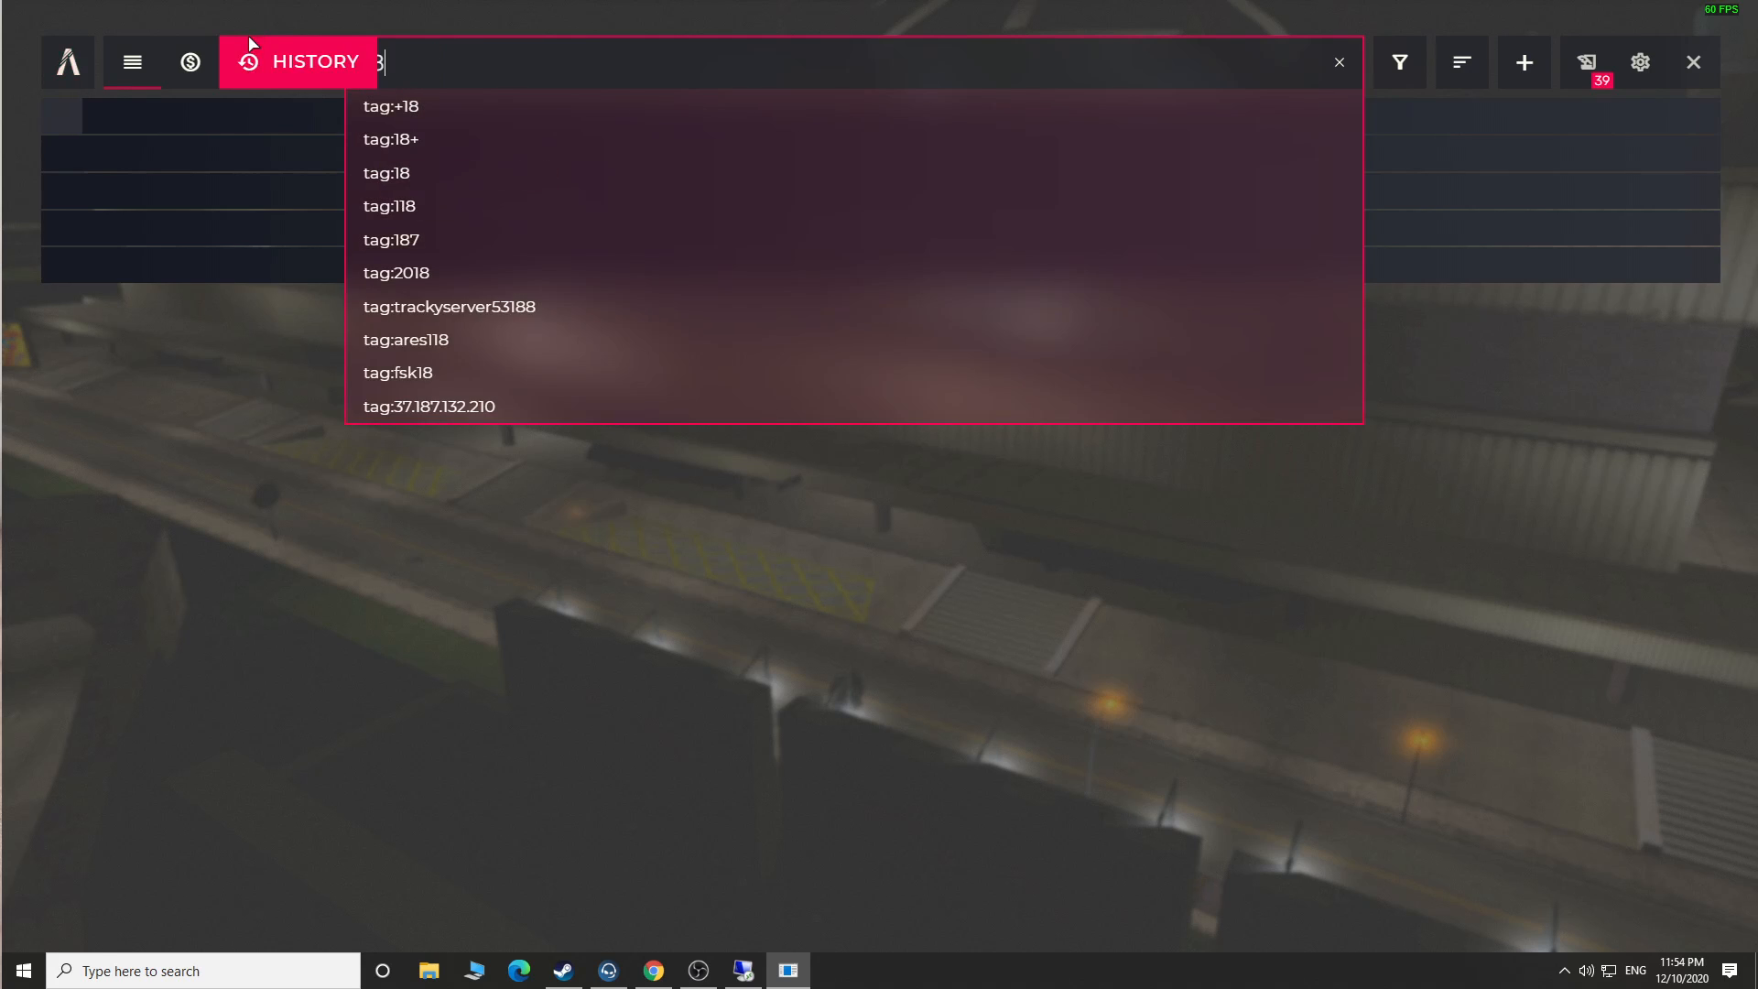
pyautogui.write('35.107.')
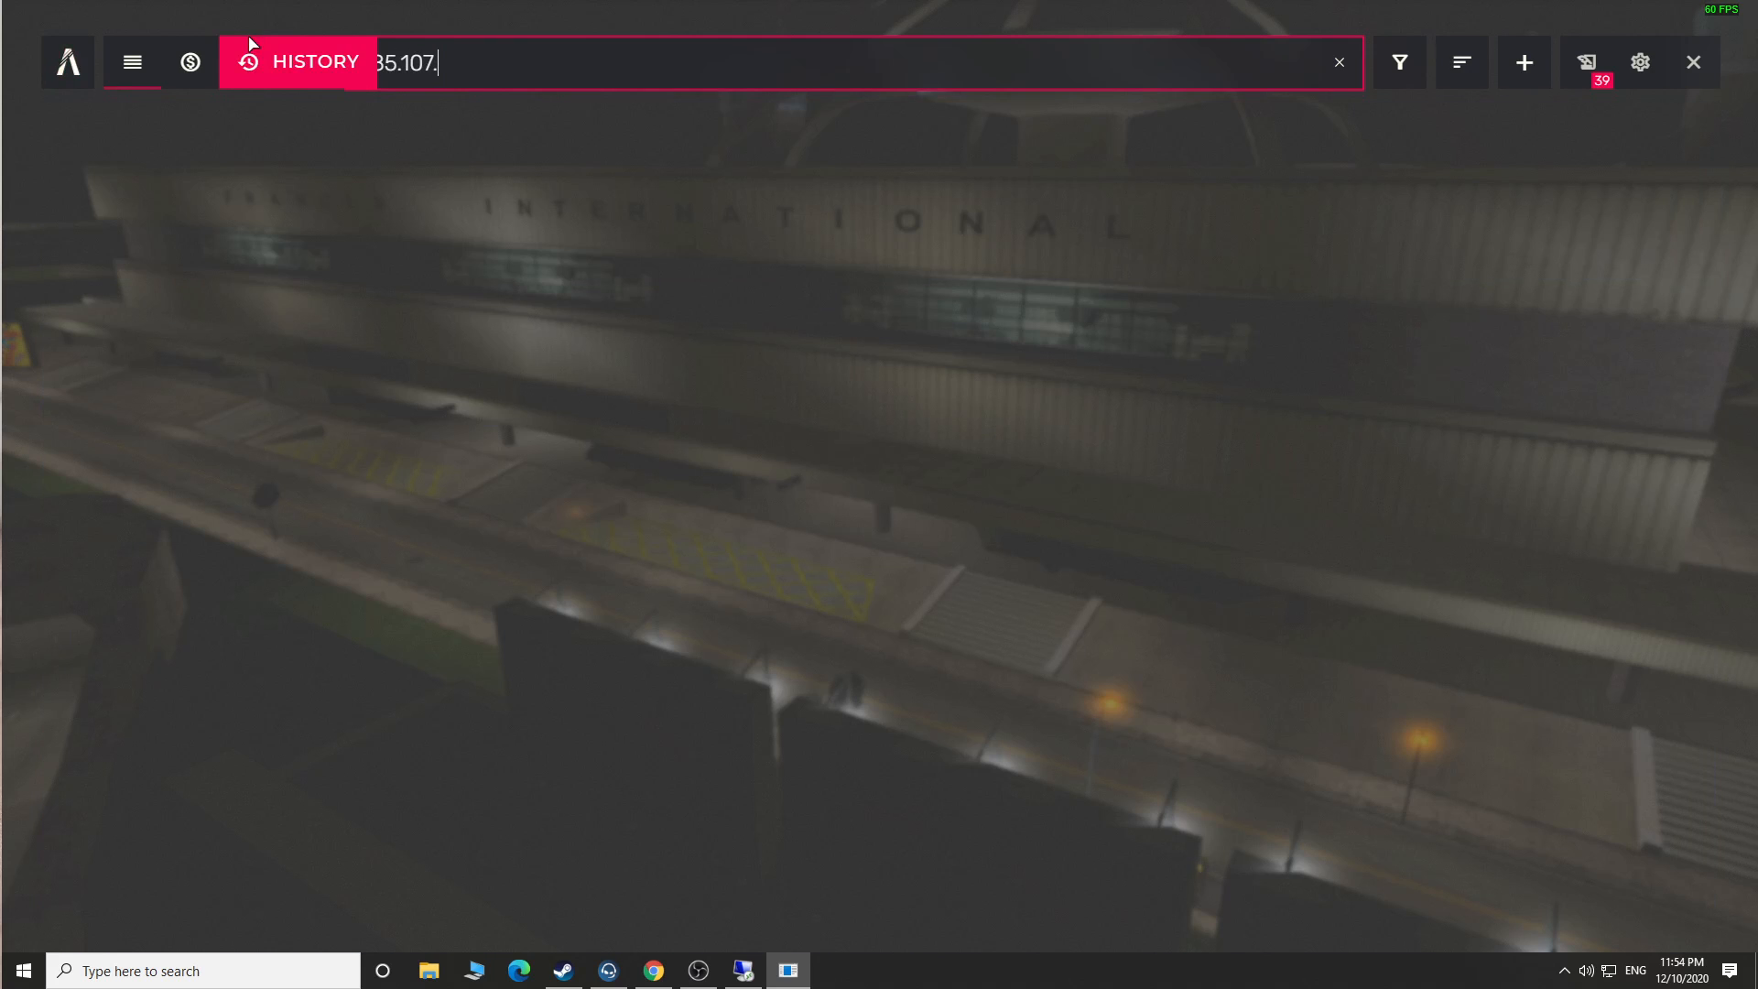
pyautogui.click(744, 971)
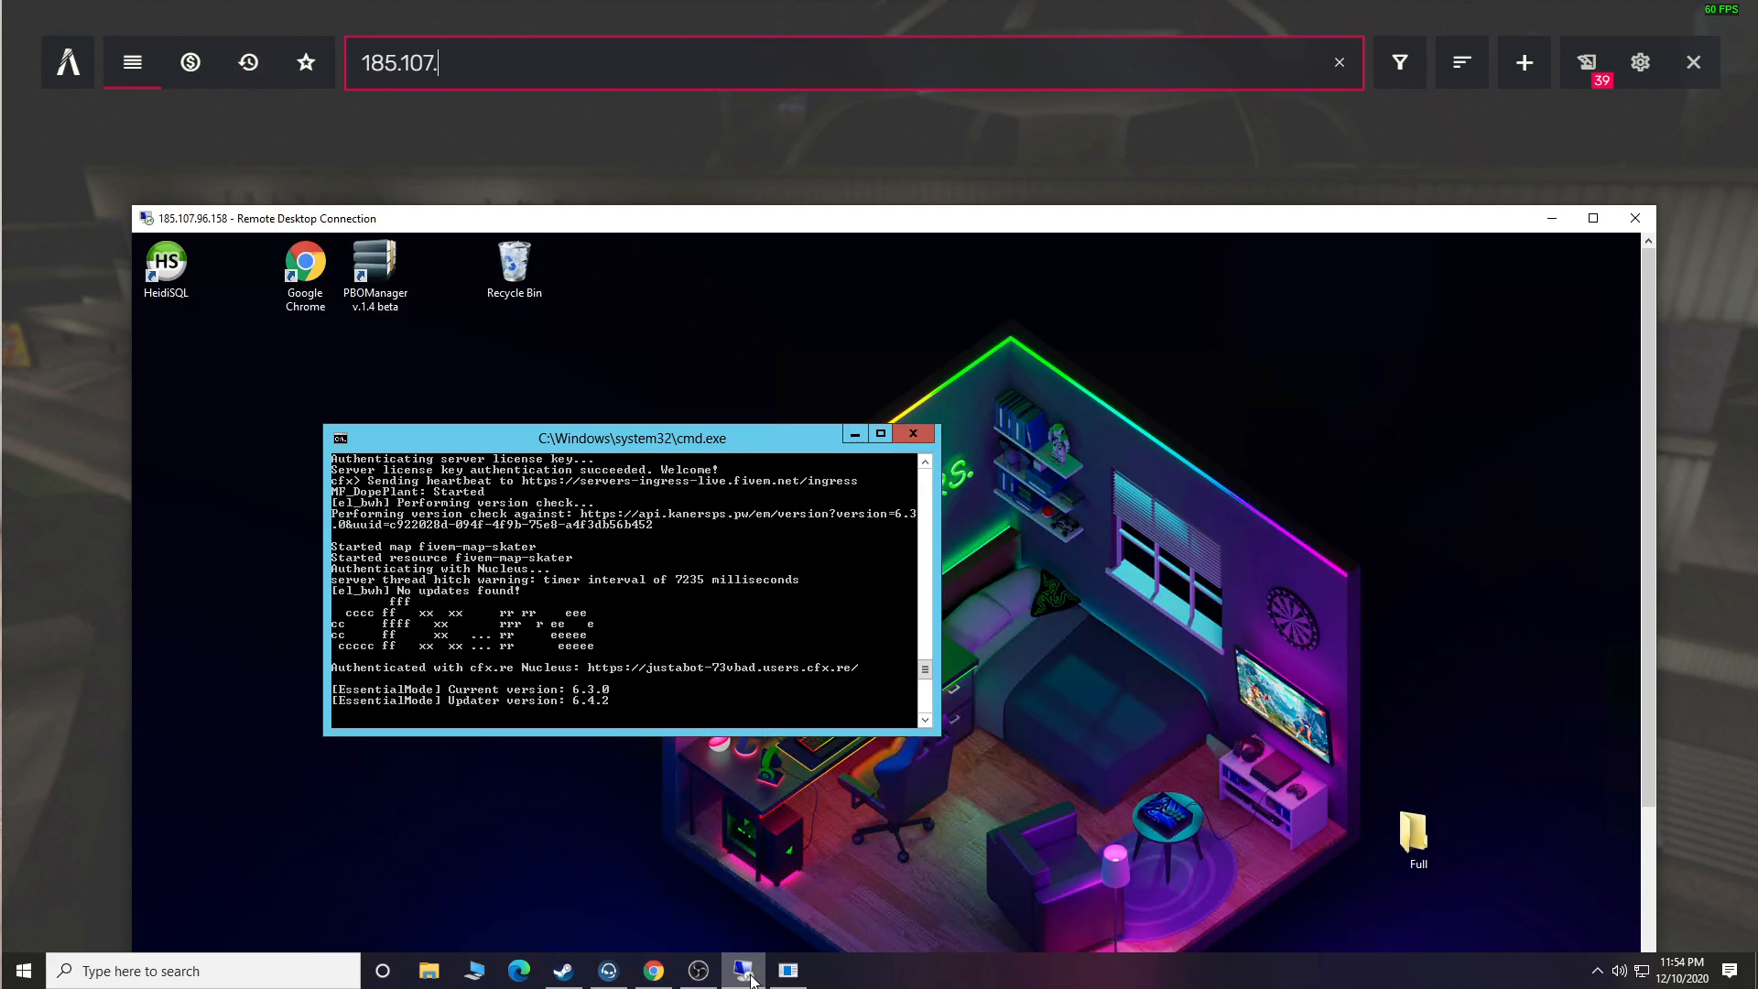
pyautogui.click(557, 68)
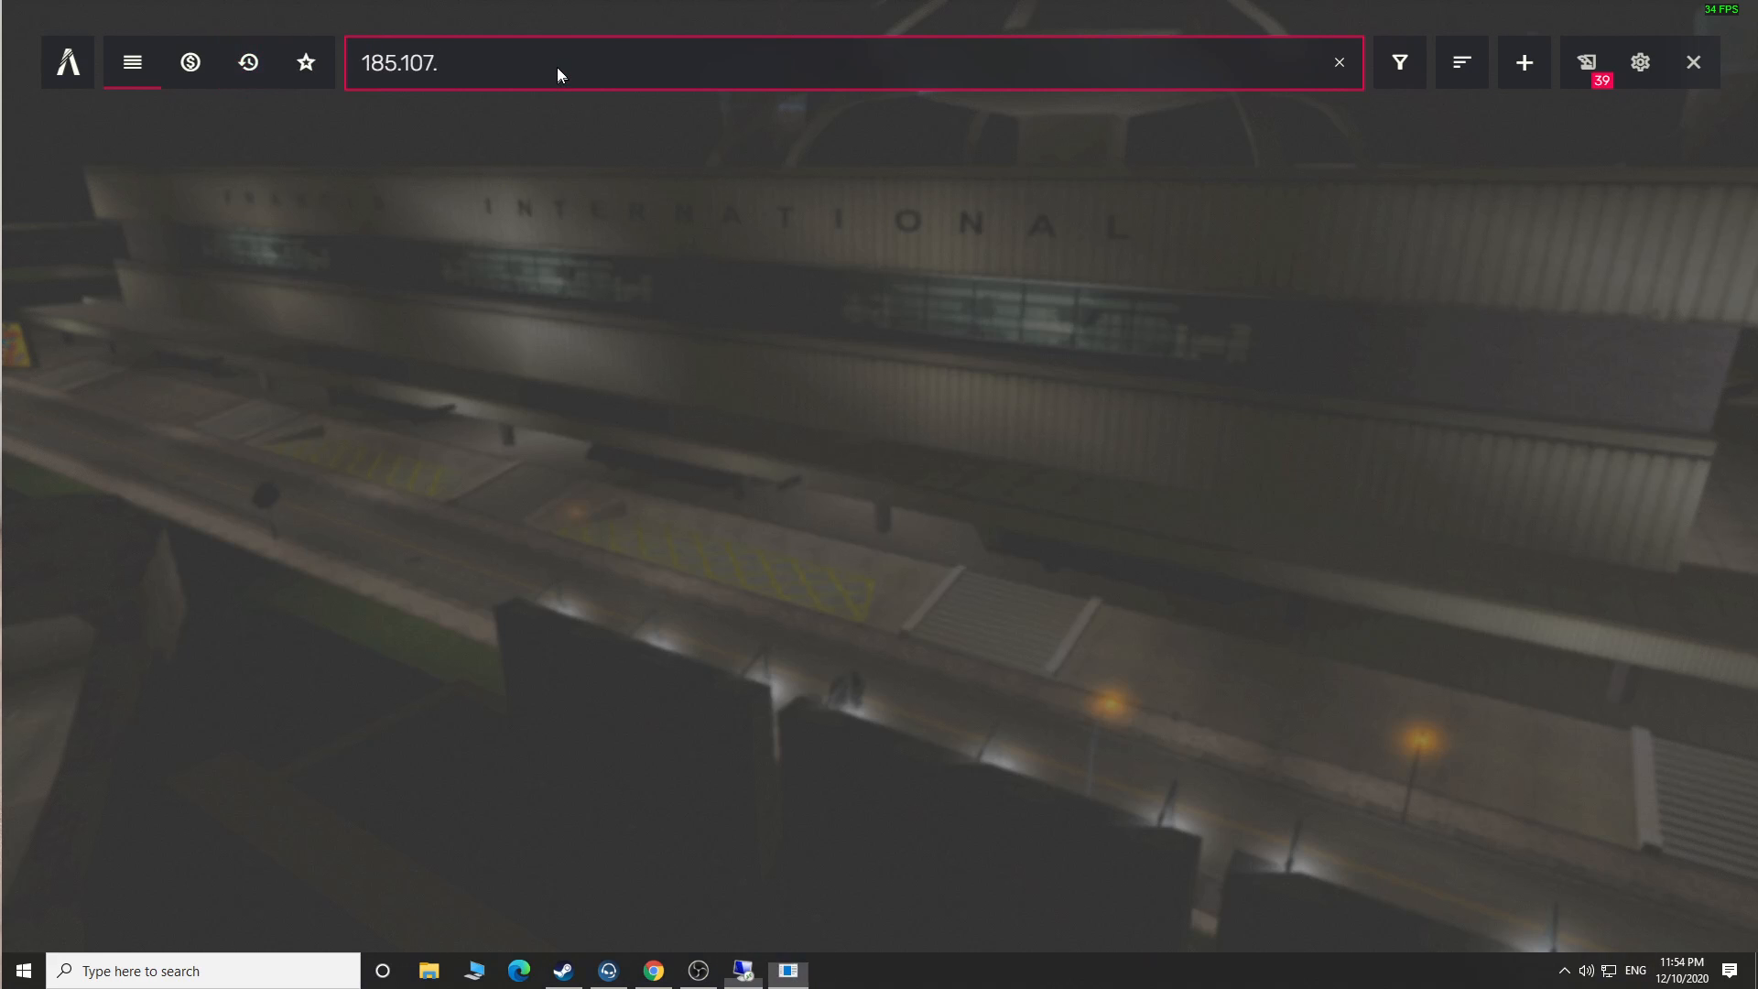
pyautogui.write('96.158')
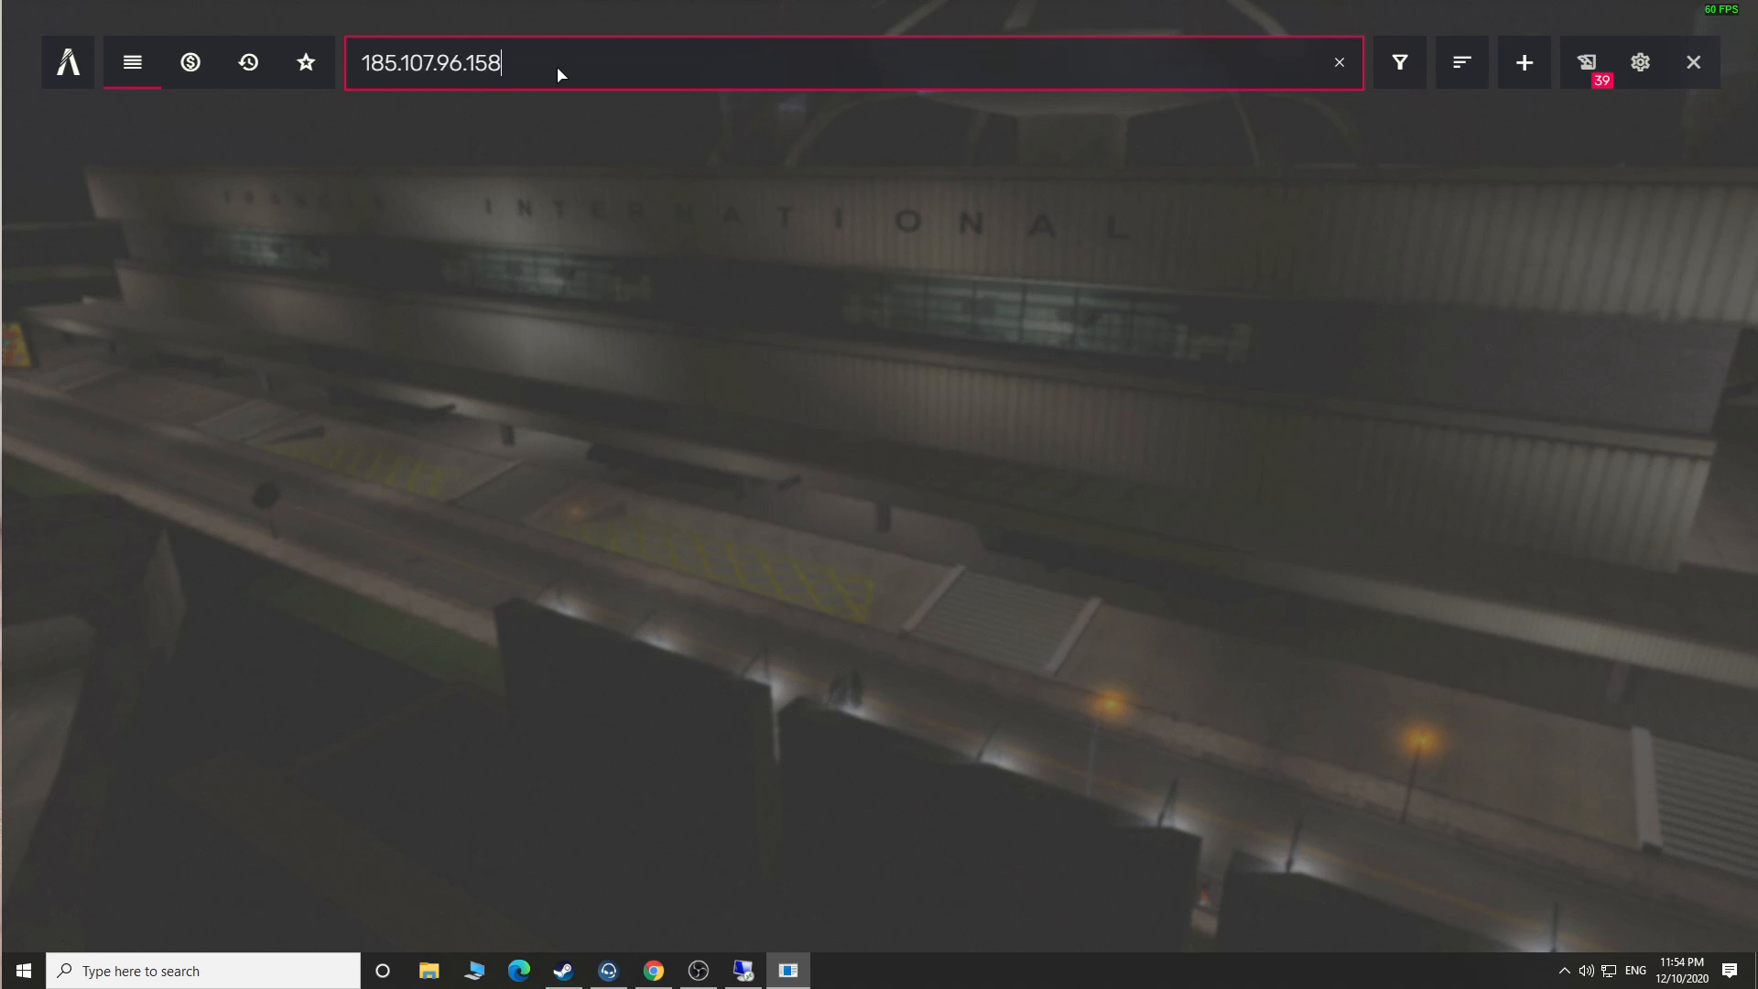
pyautogui.write(':30120')
# Refresh the address lookup by returning to FiveM's home page and reopening Play, and connect to RIBNATION VIDEO TEST.
pyautogui.click(43, 75)
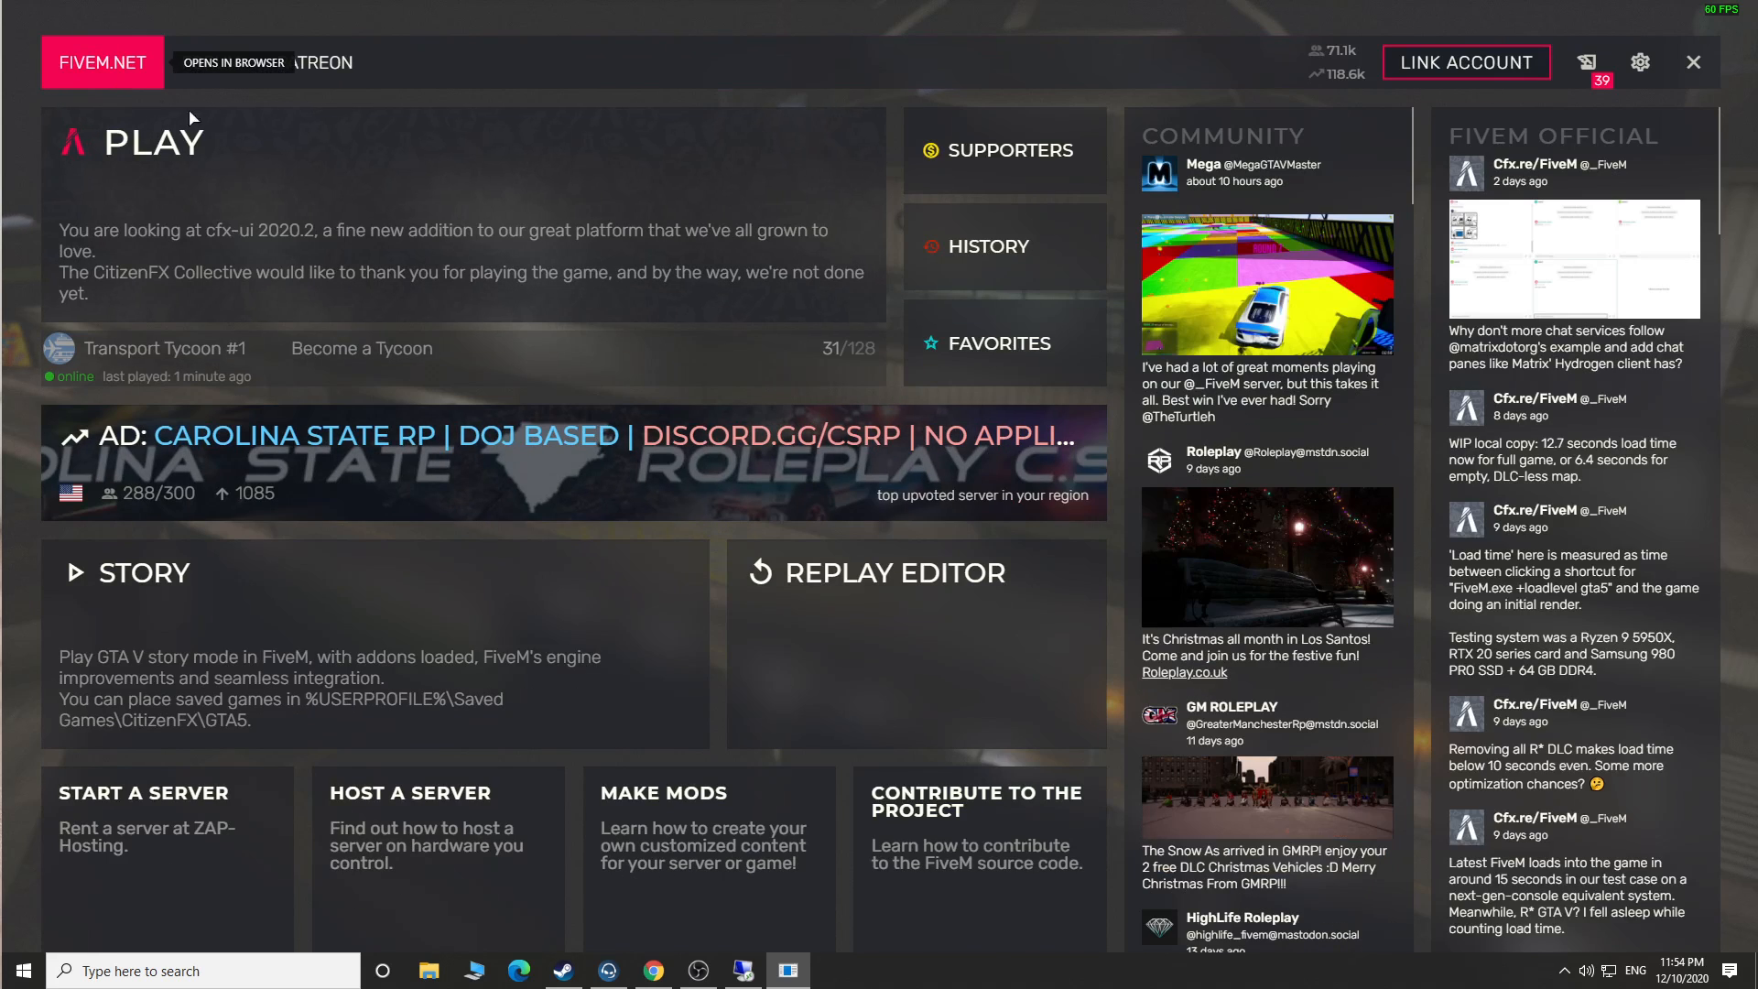
pyautogui.click(331, 178)
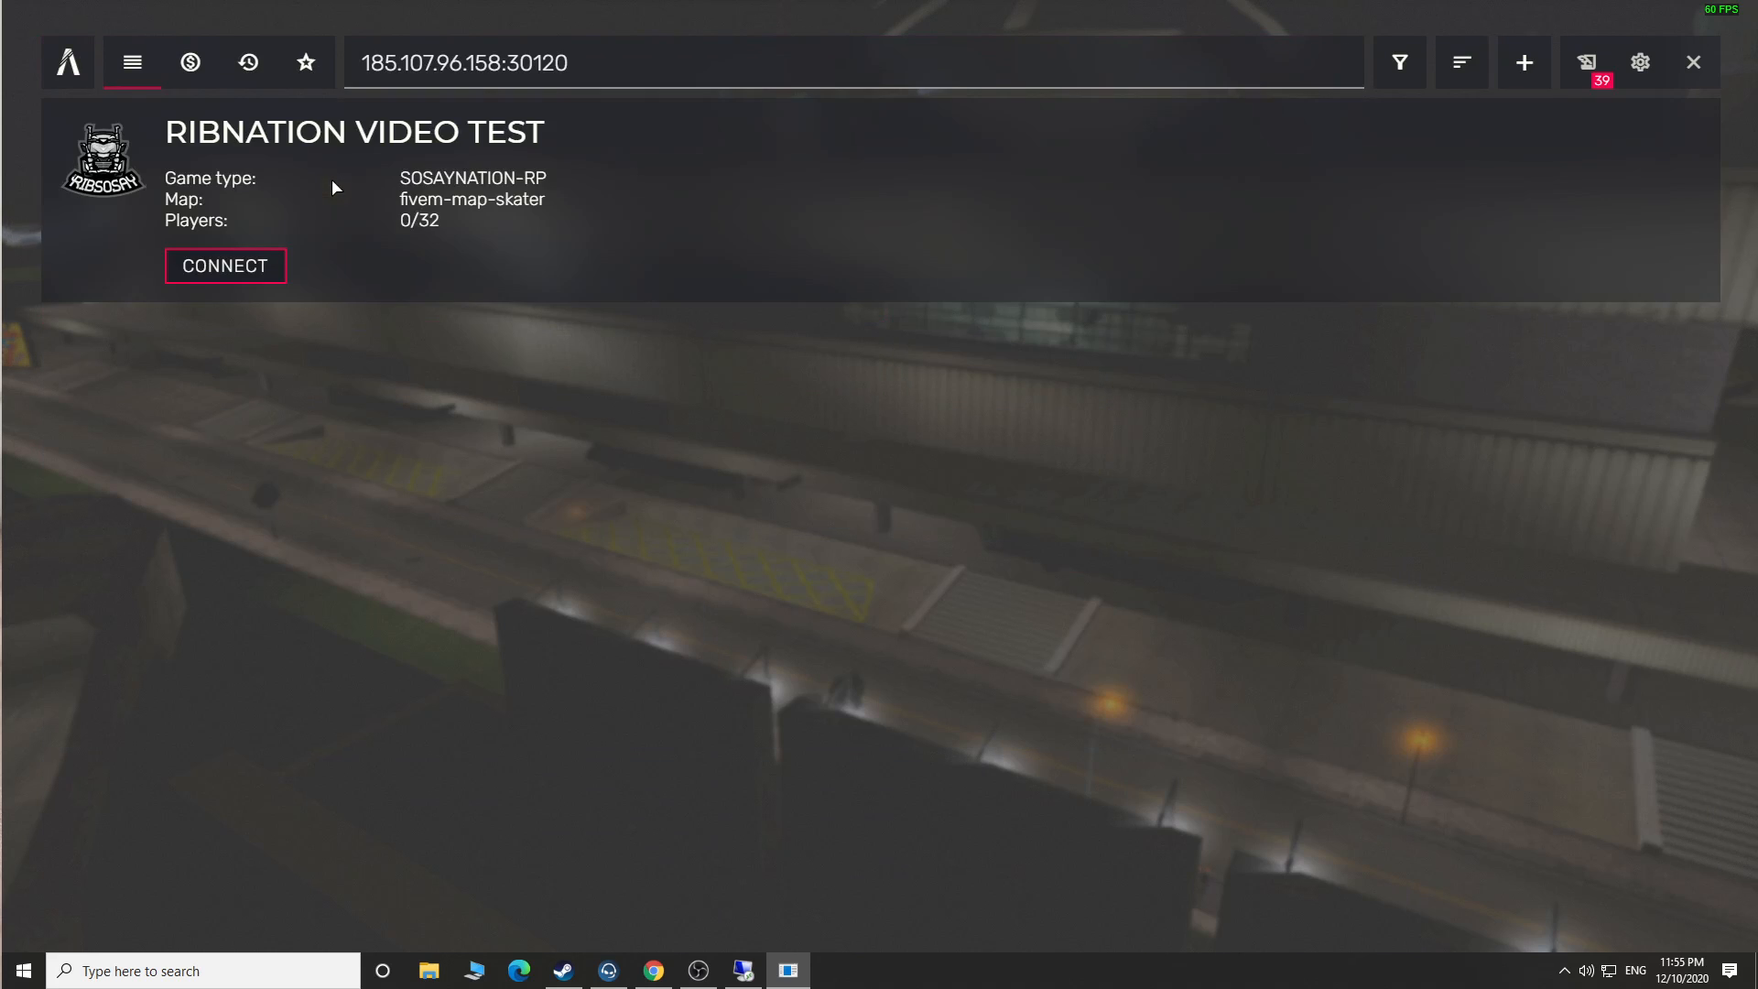
pyautogui.click(259, 266)
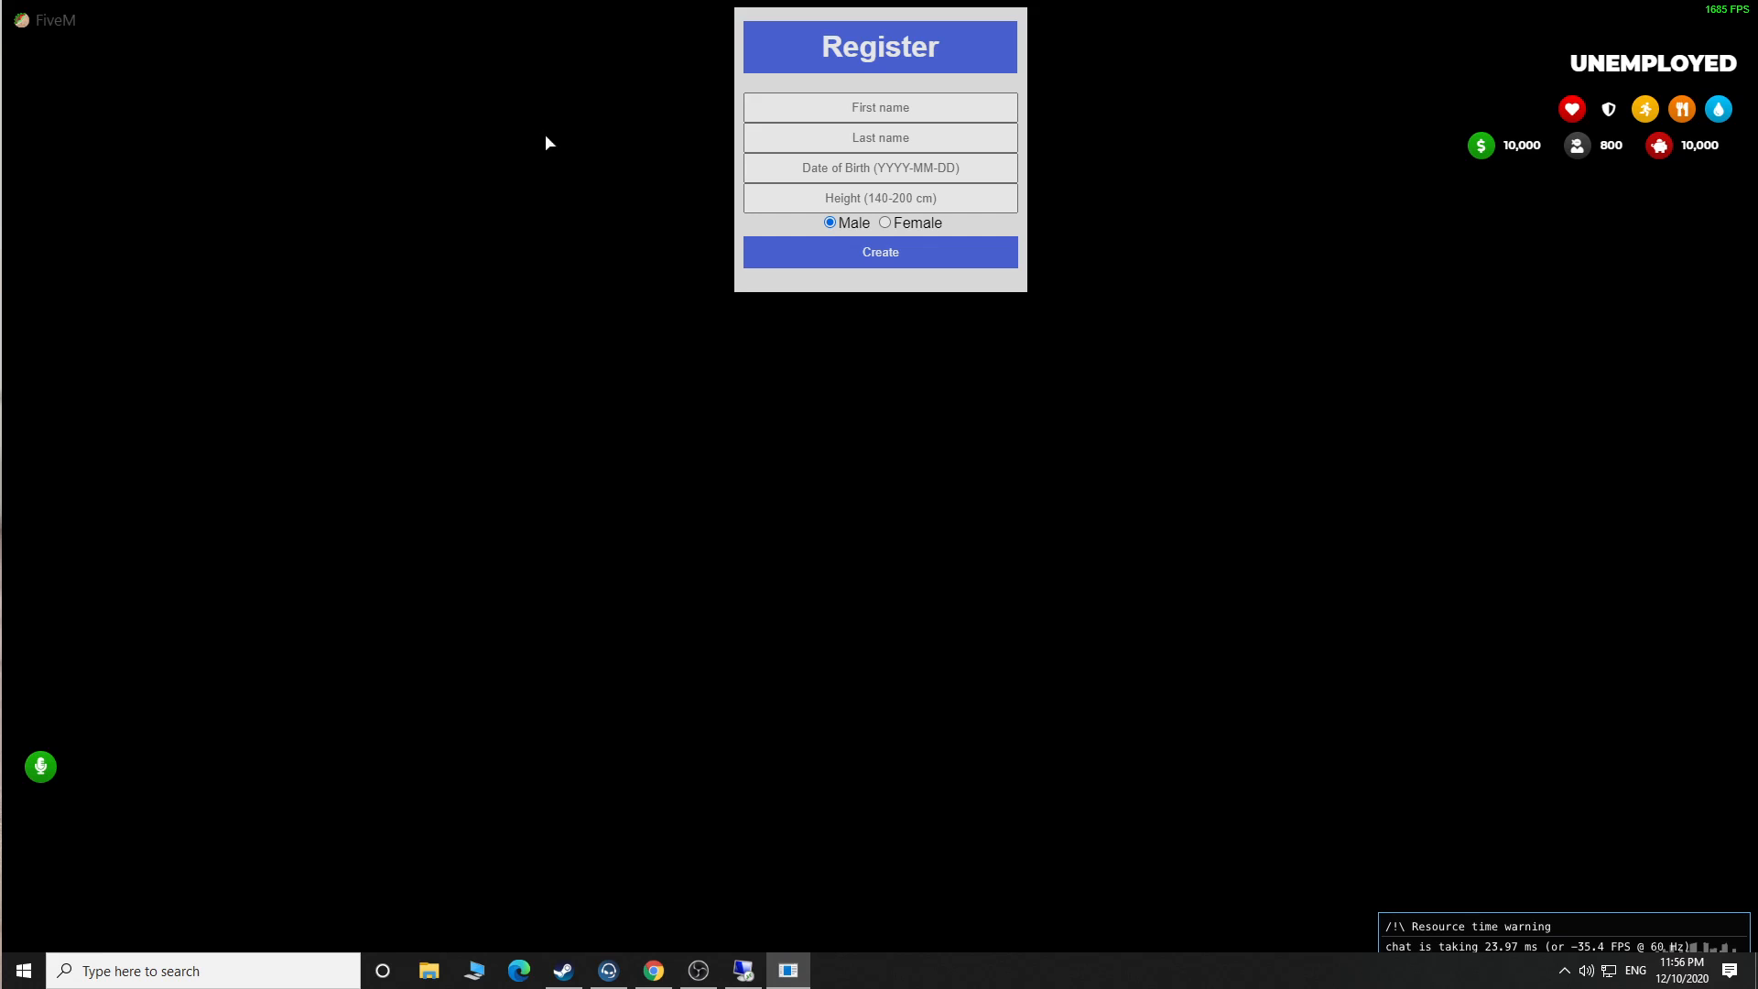
# Enter the character's first name and last name in the Register form.
pyautogui.click(878, 109)
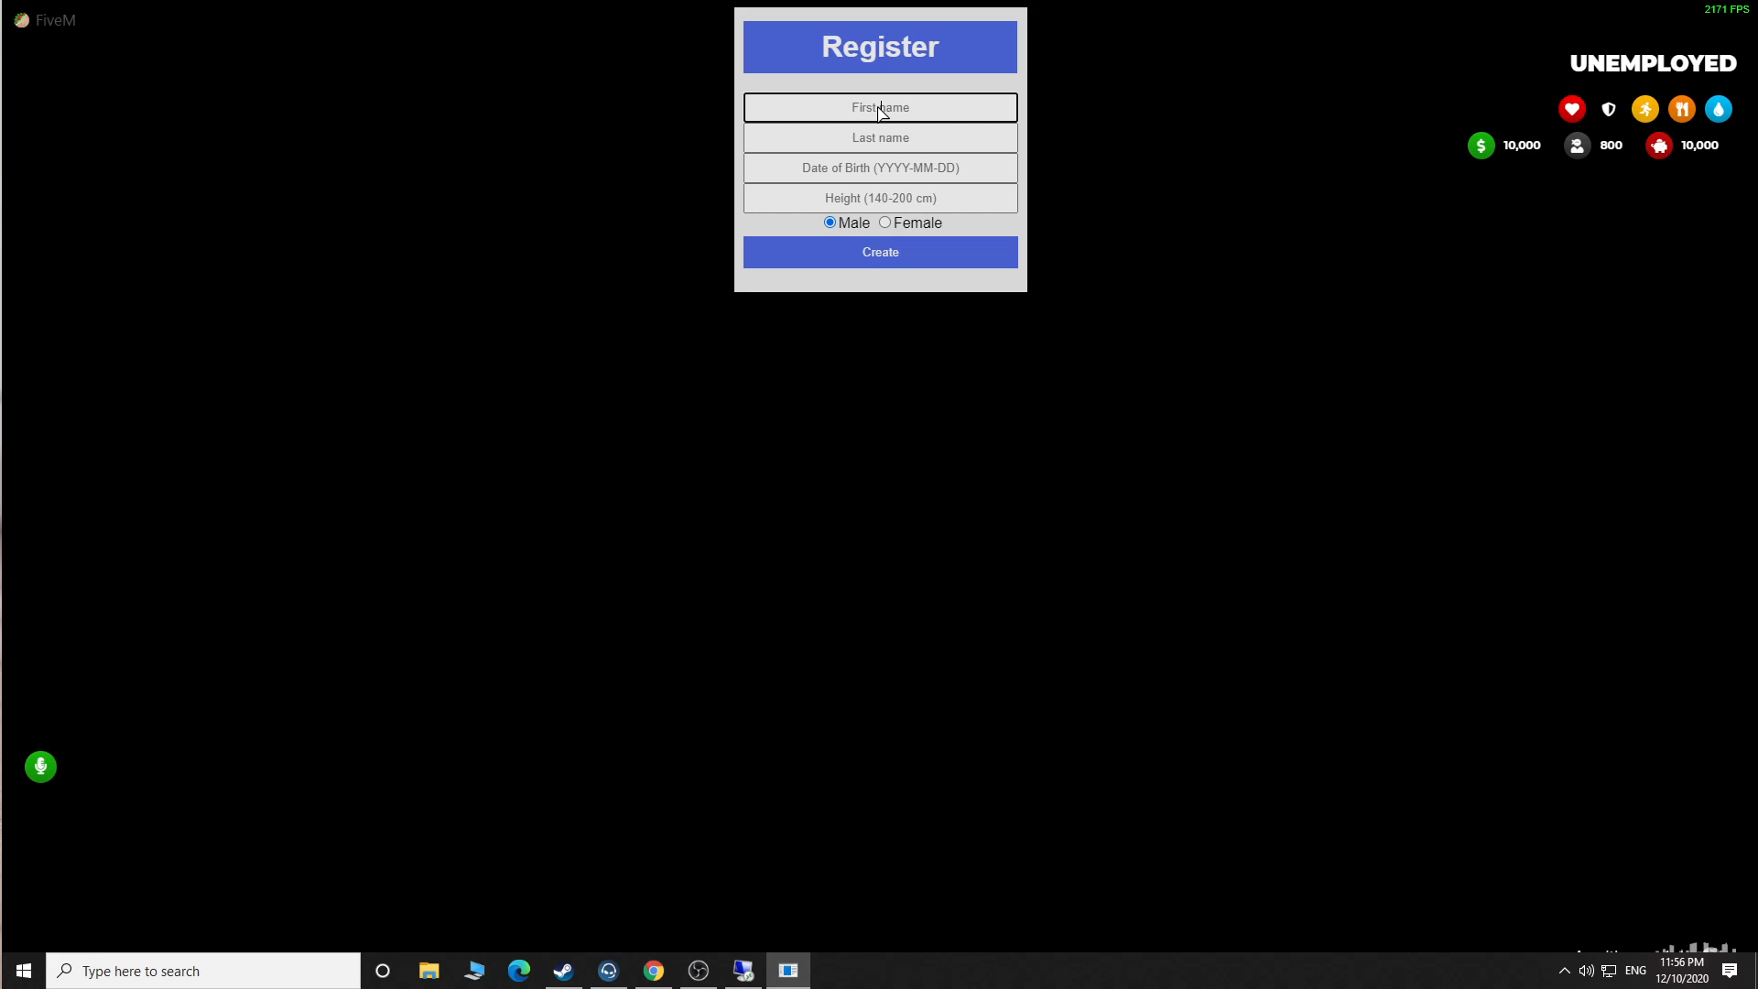
pyautogui.write('RICH')
pyautogui.press('Tab')
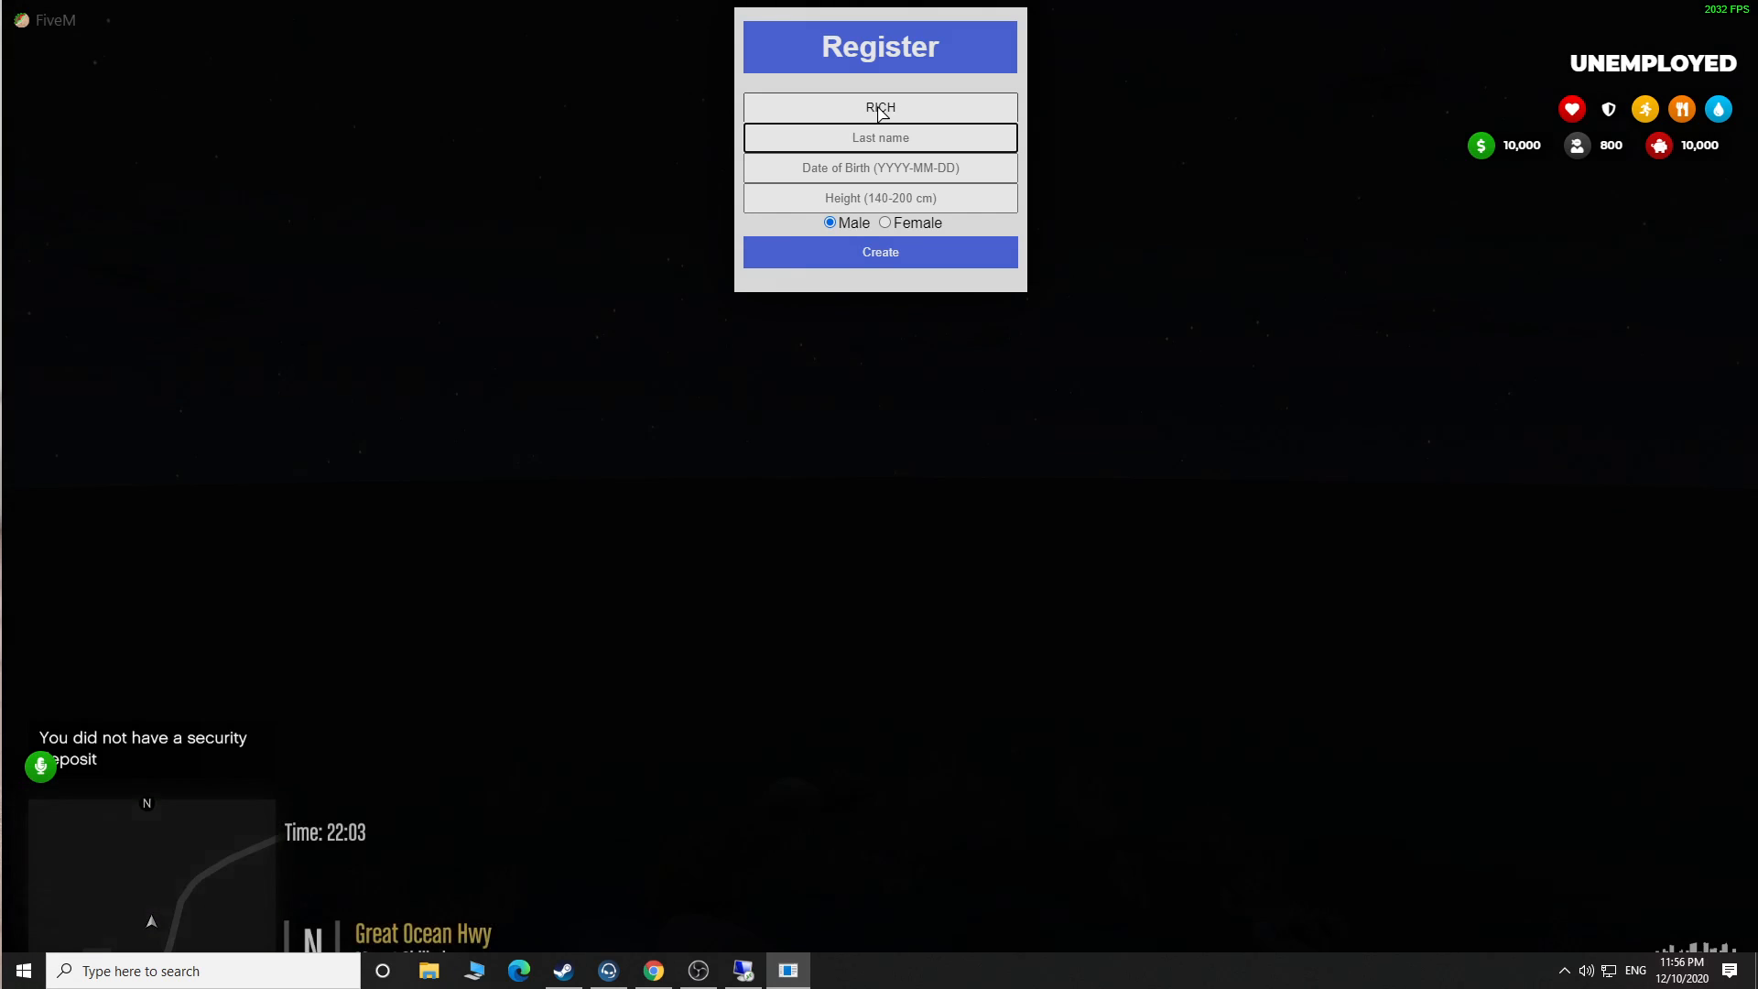
pyautogui.write('BANKS')
pyautogui.press('Tab')
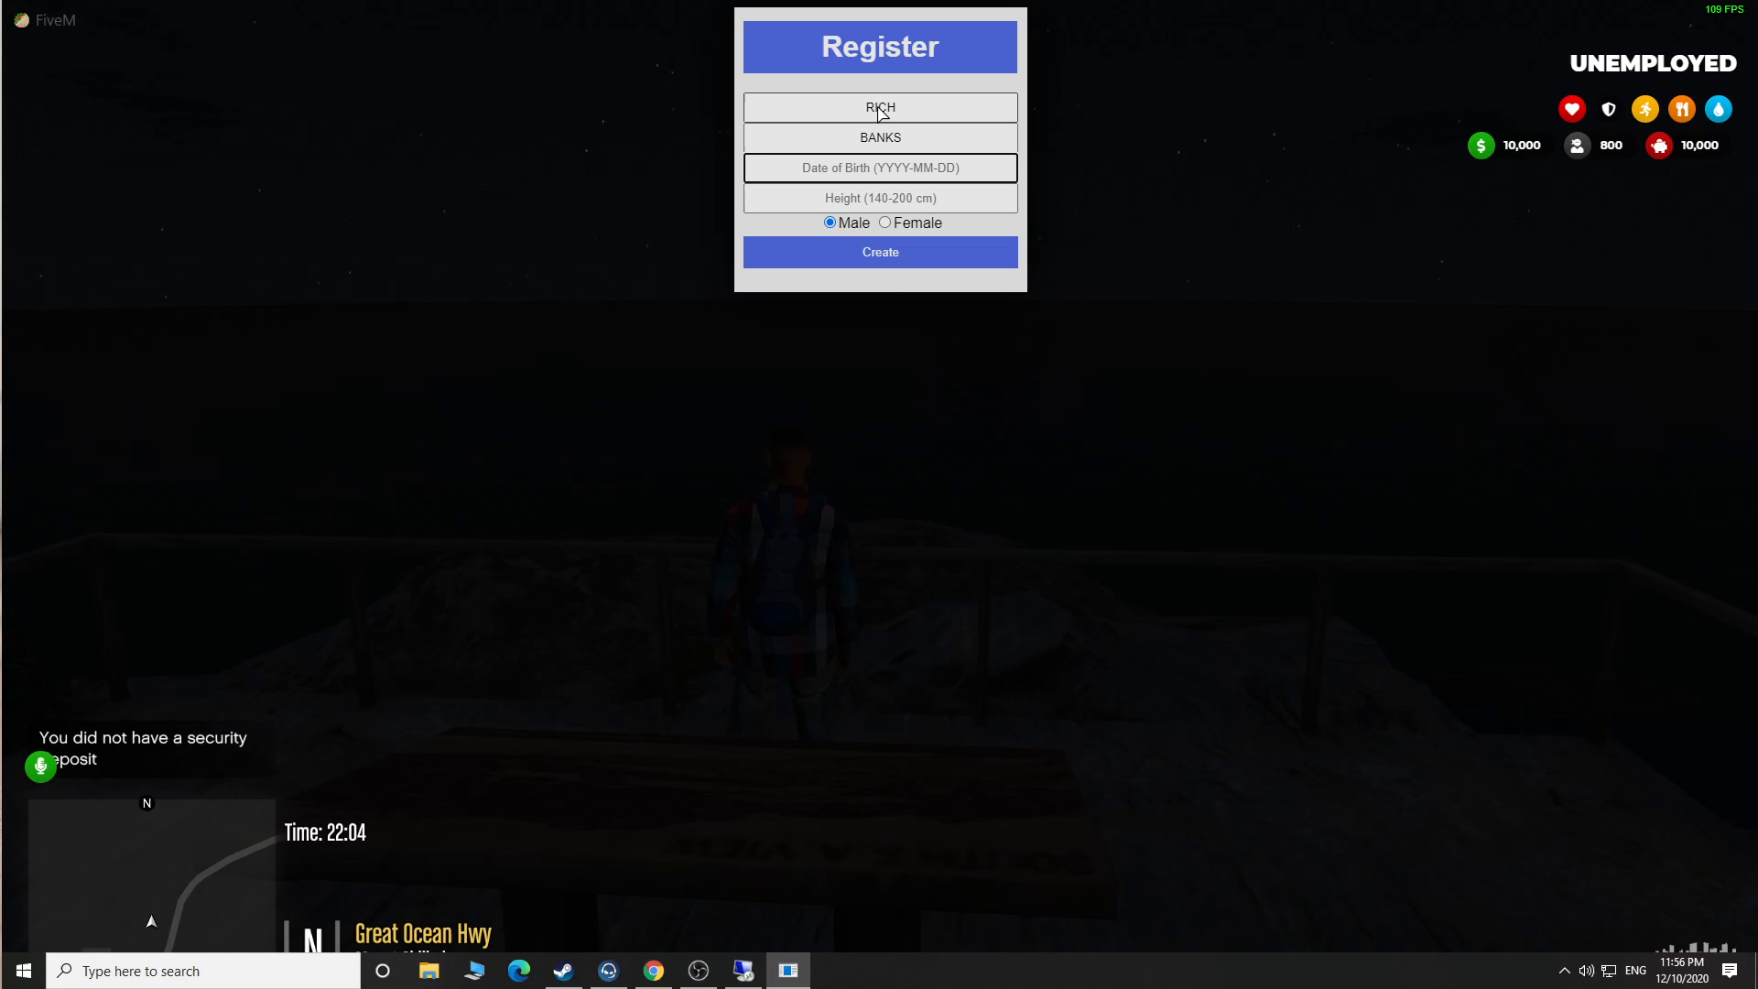
# Fill in the character's date of birth, set the height to 190 cm and submit the registration.
pyautogui.write('1982')
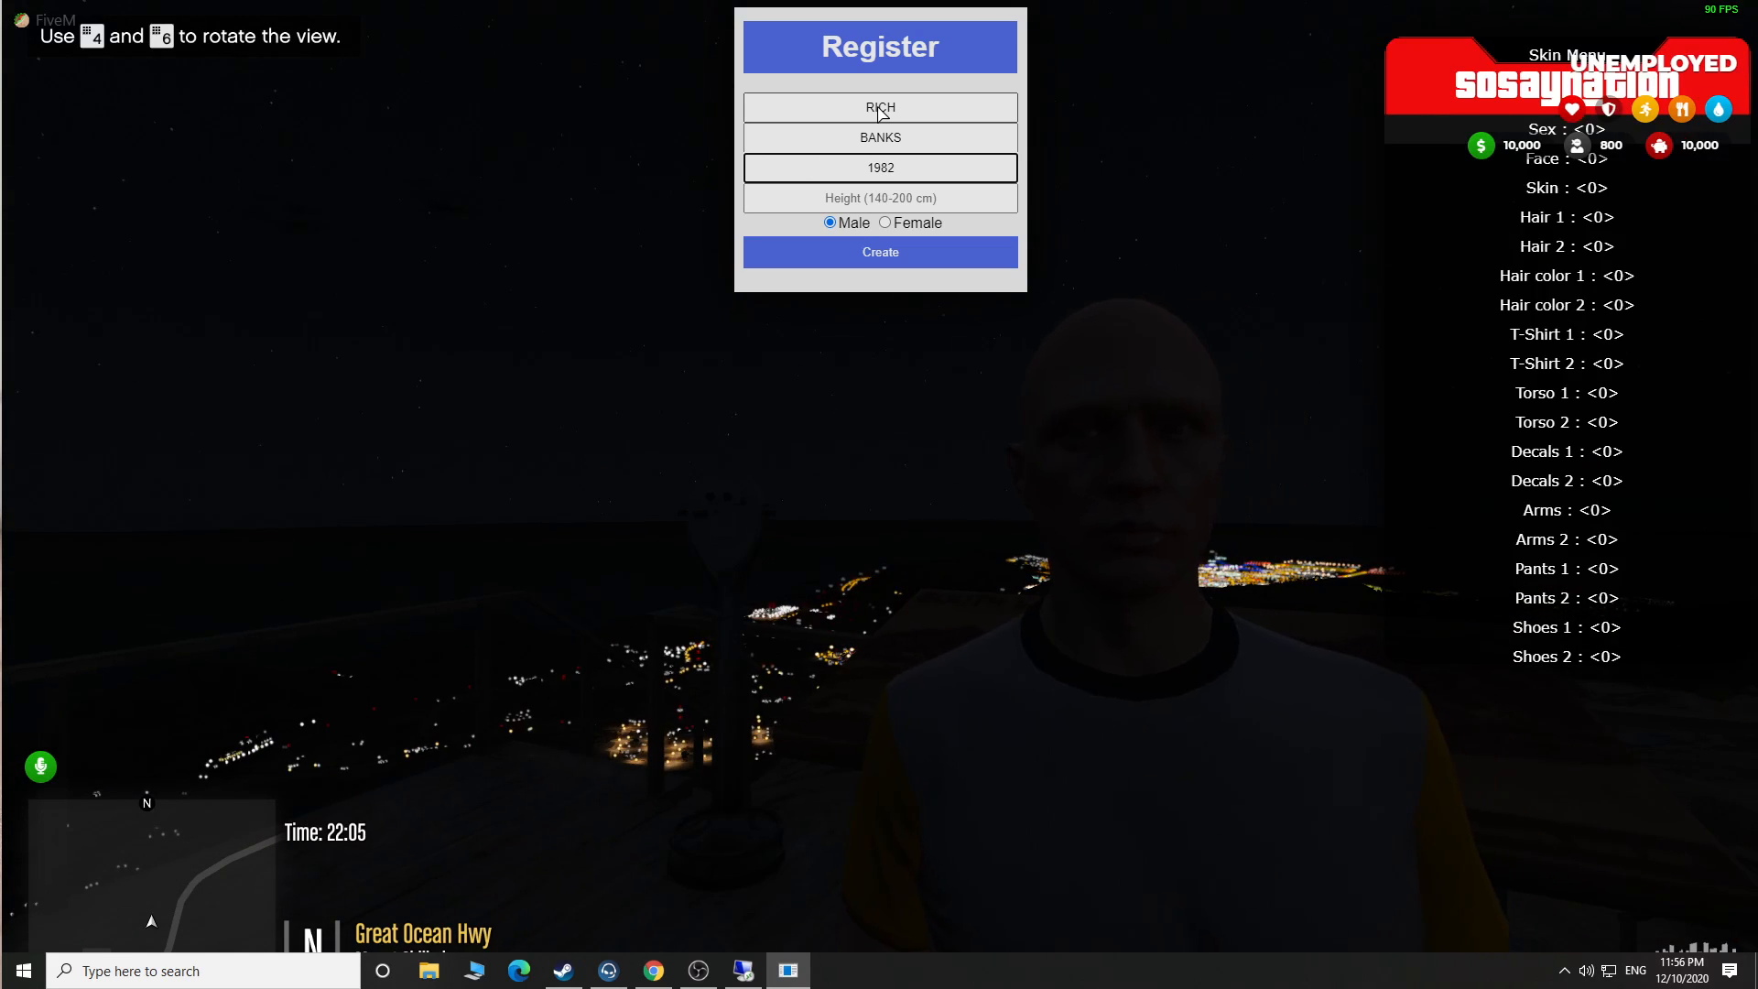
pyautogui.write('-93')
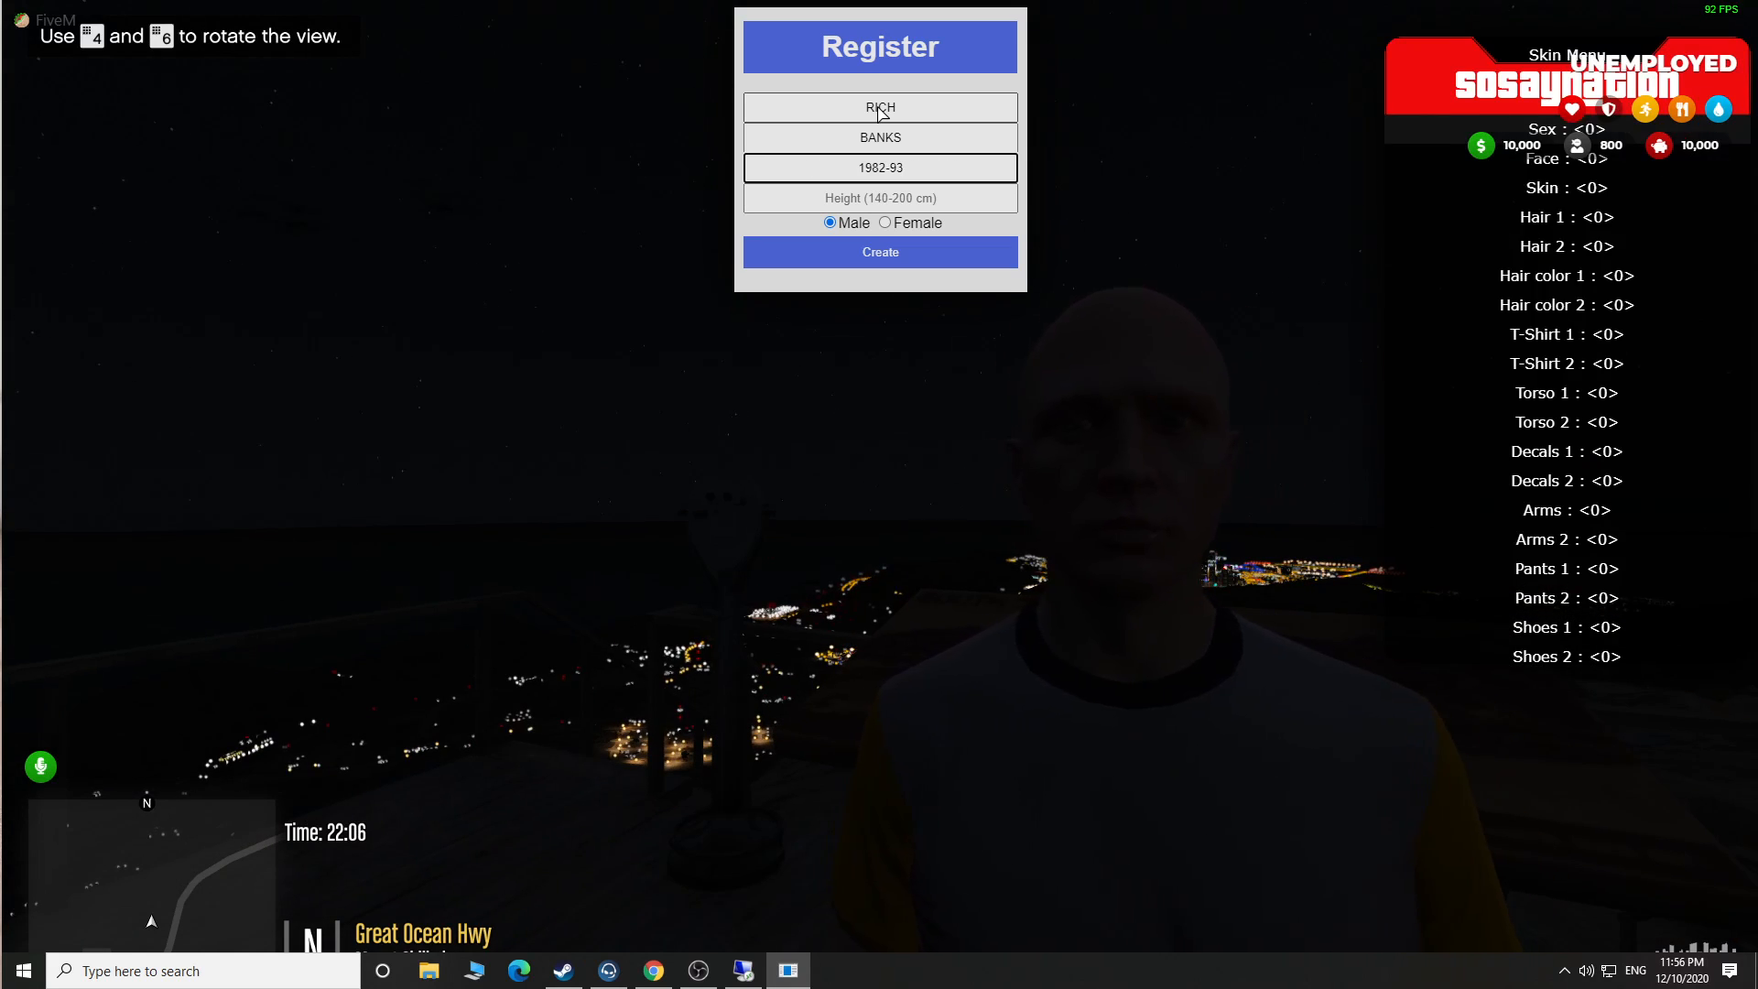
pyautogui.press('BackSpace')
pyautogui.press('BackSpace')
pyautogui.write('12-')
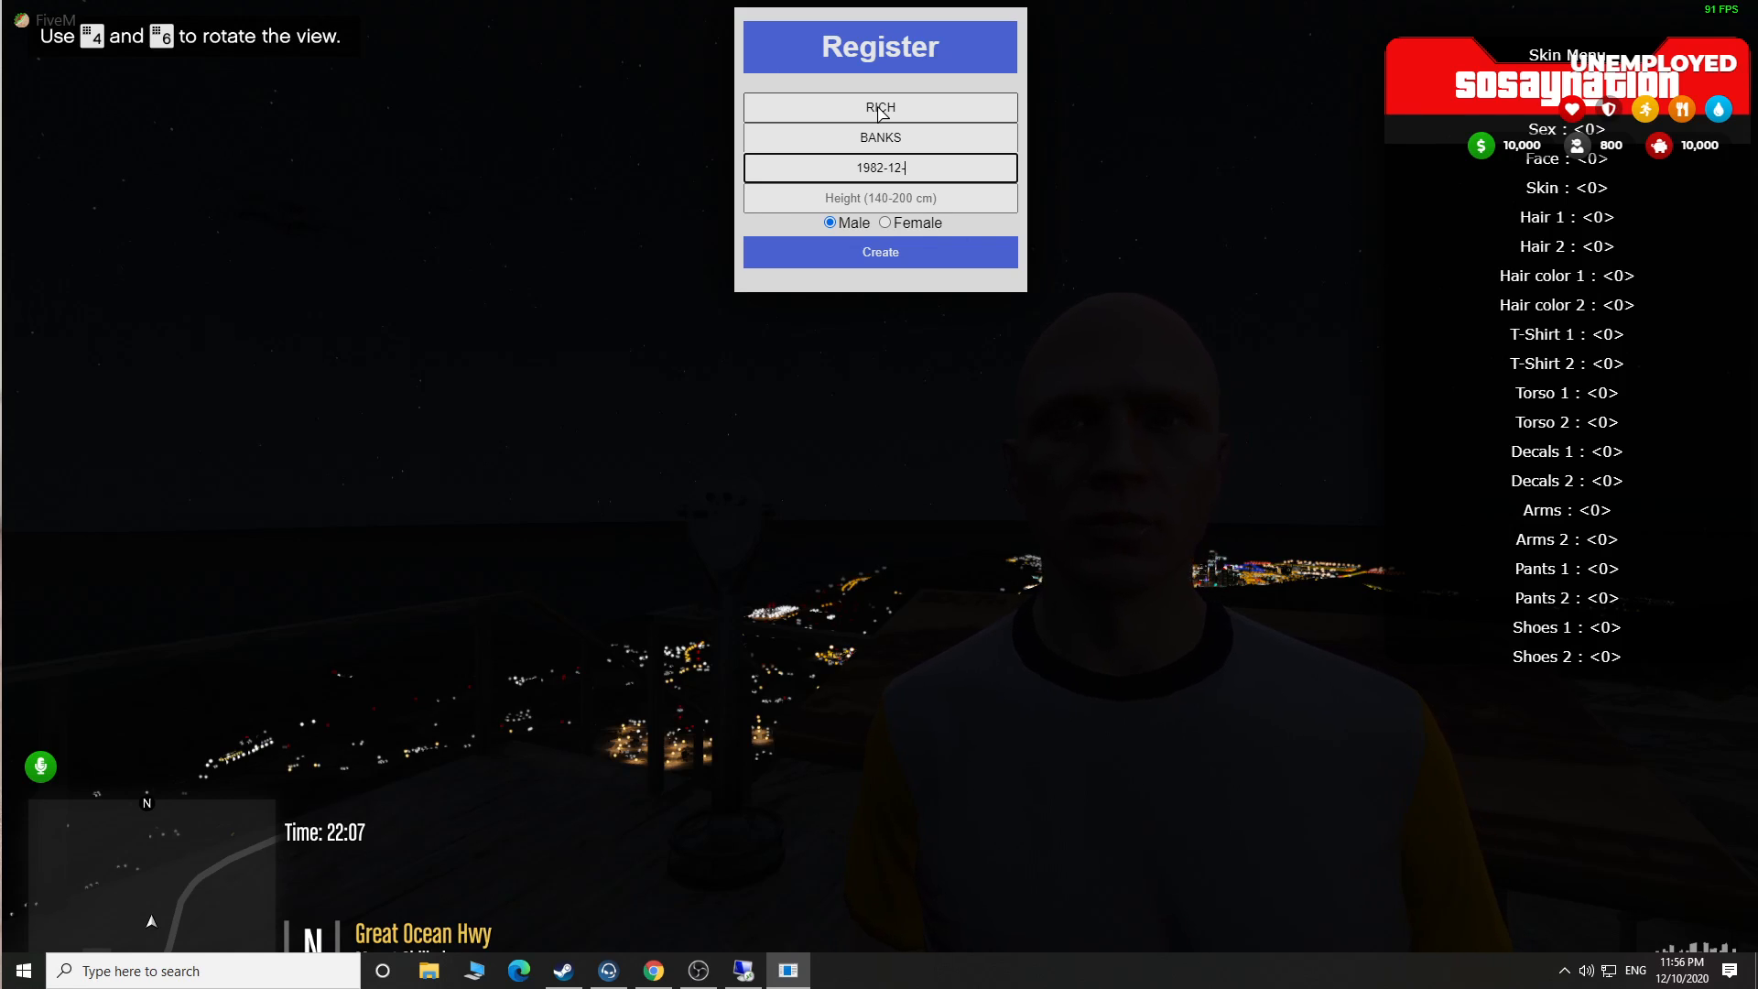
pyautogui.write('12')
pyautogui.press('Tab')
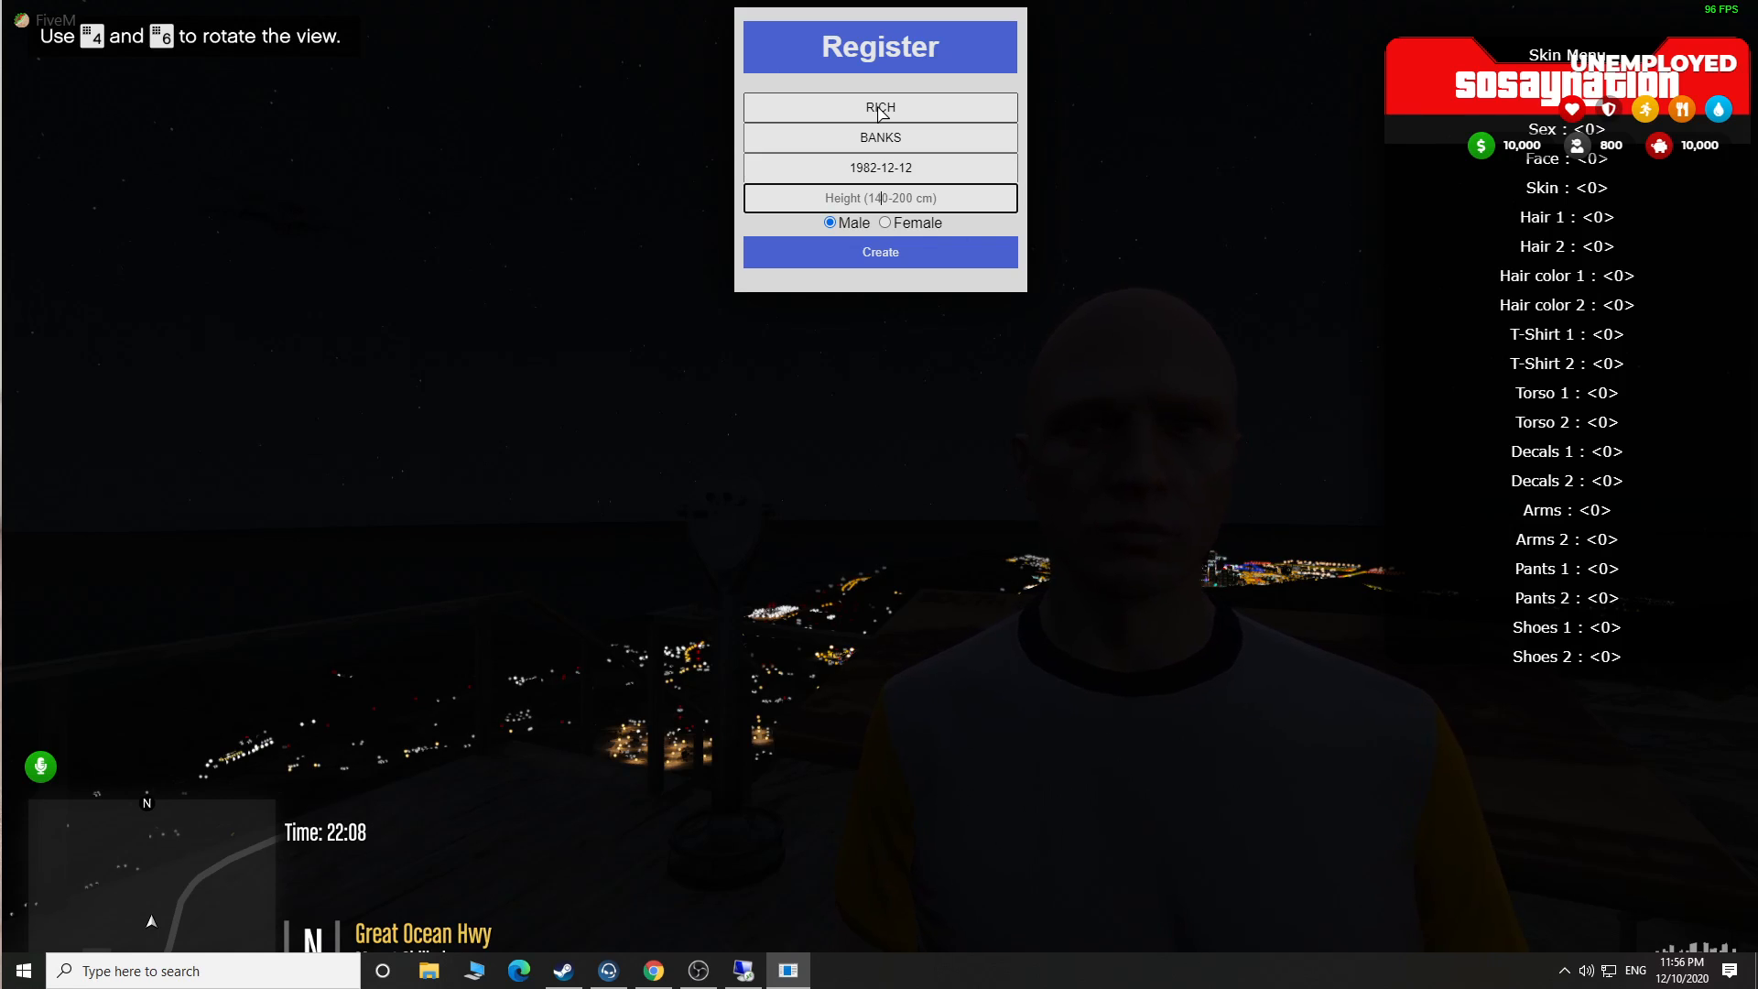
pyautogui.write('190')
pyautogui.press('Return')
pyautogui.press('Return')
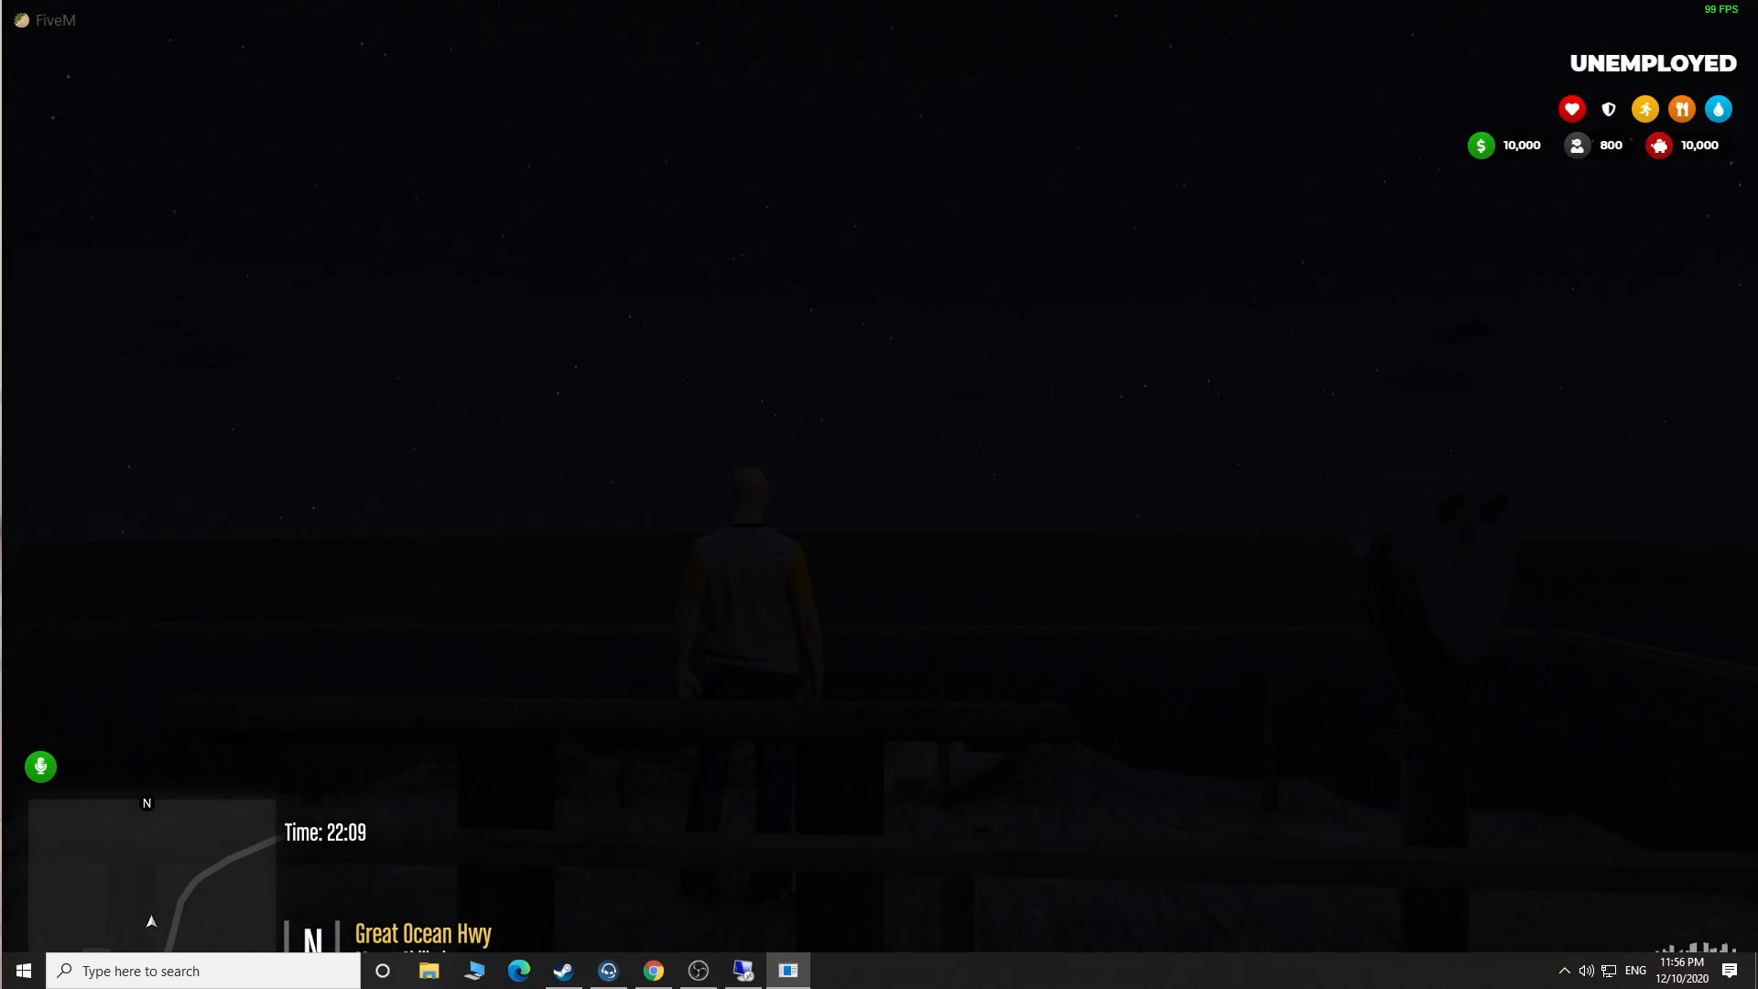
# Bring up the character's in-game phone, show its full app list and launch the Twitter app.
pyautogui.press('F1')
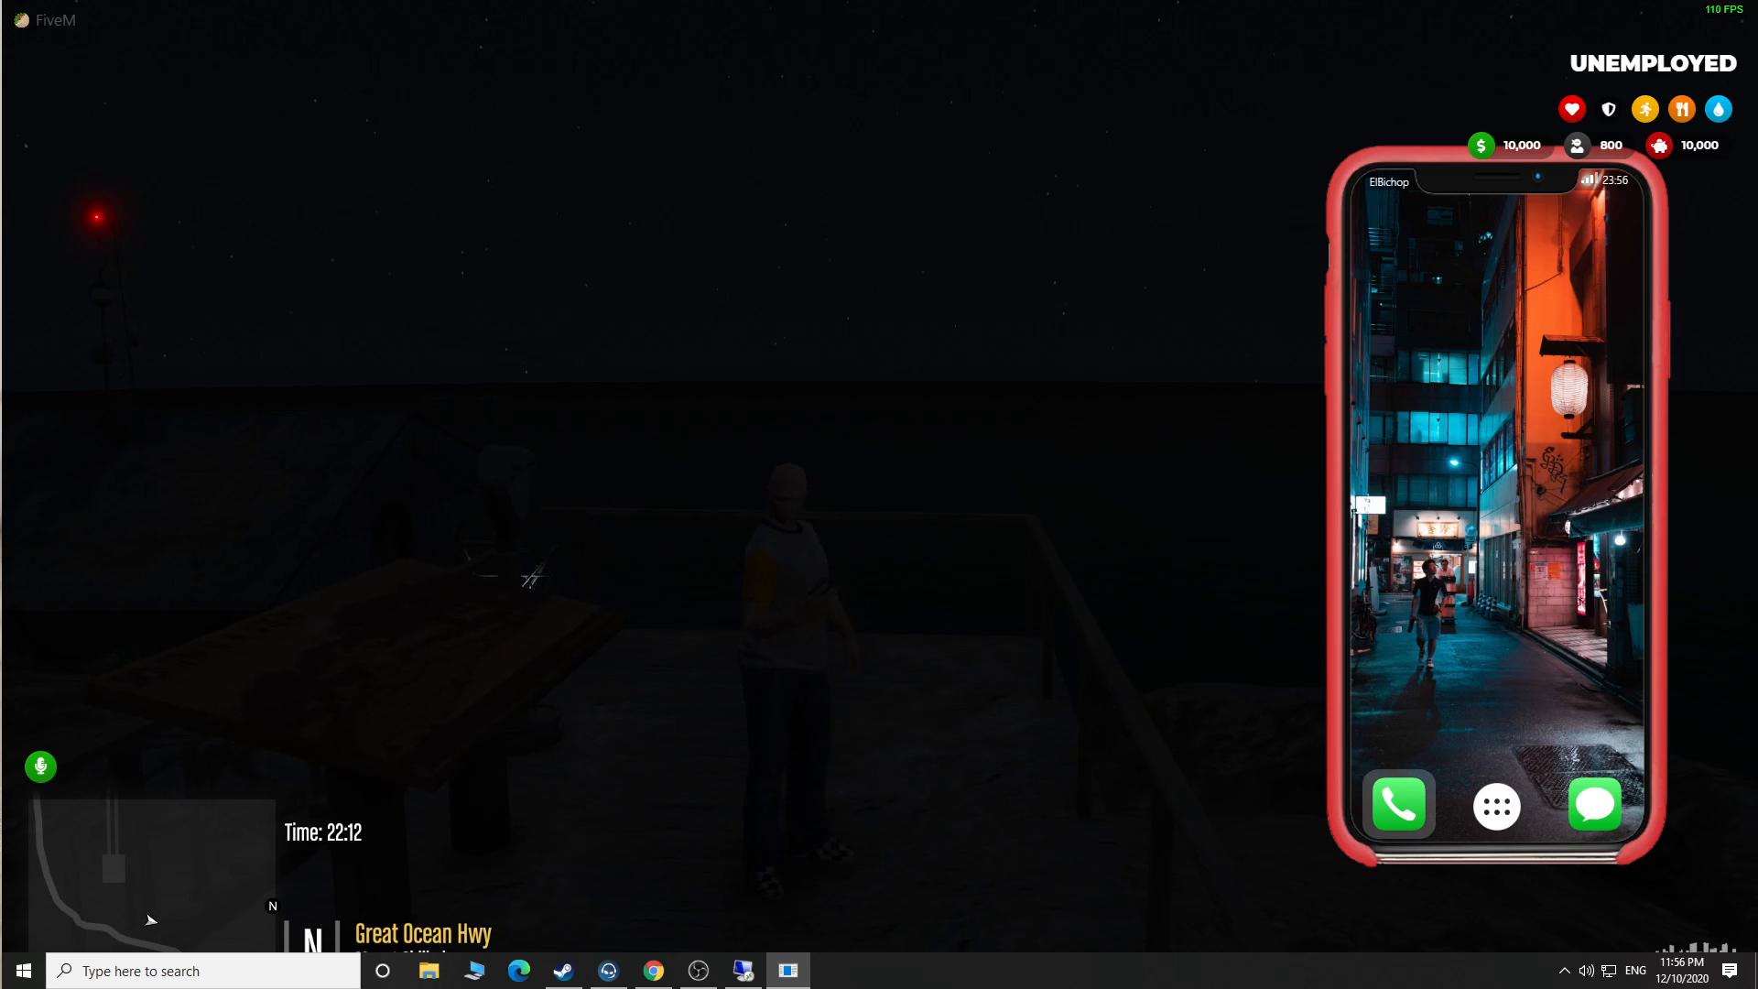
pyautogui.press('Right')
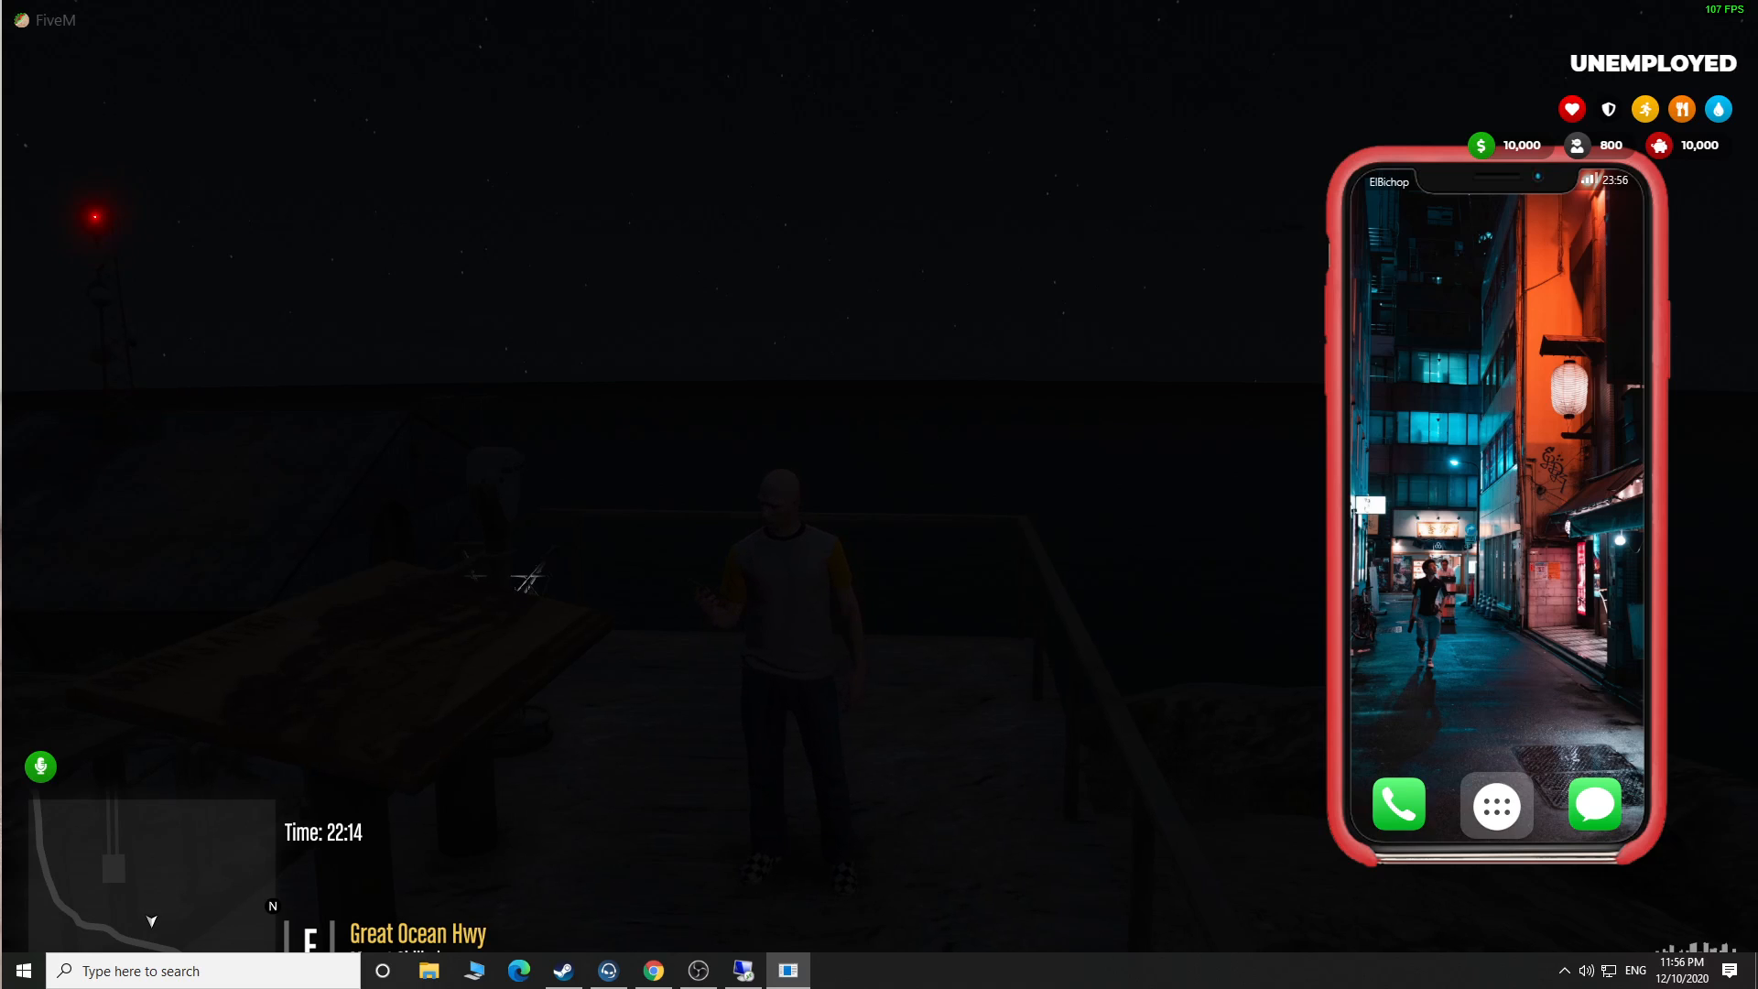
pyautogui.press('Return')
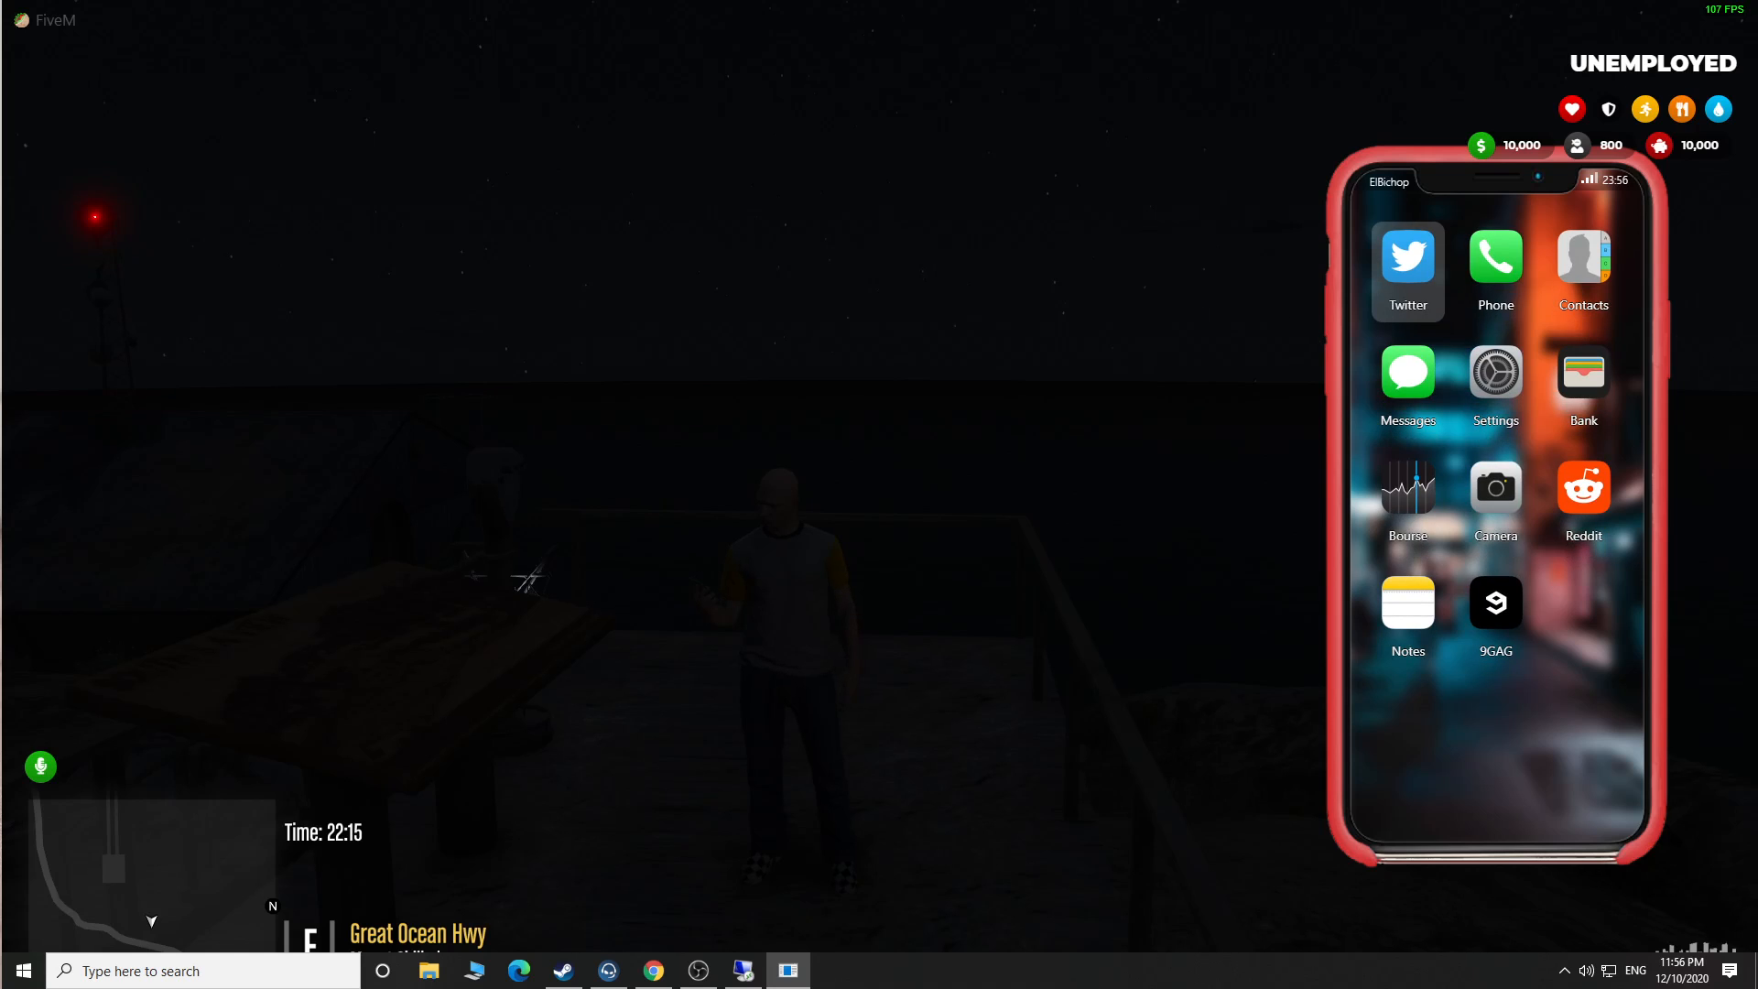
pyautogui.press('Return')
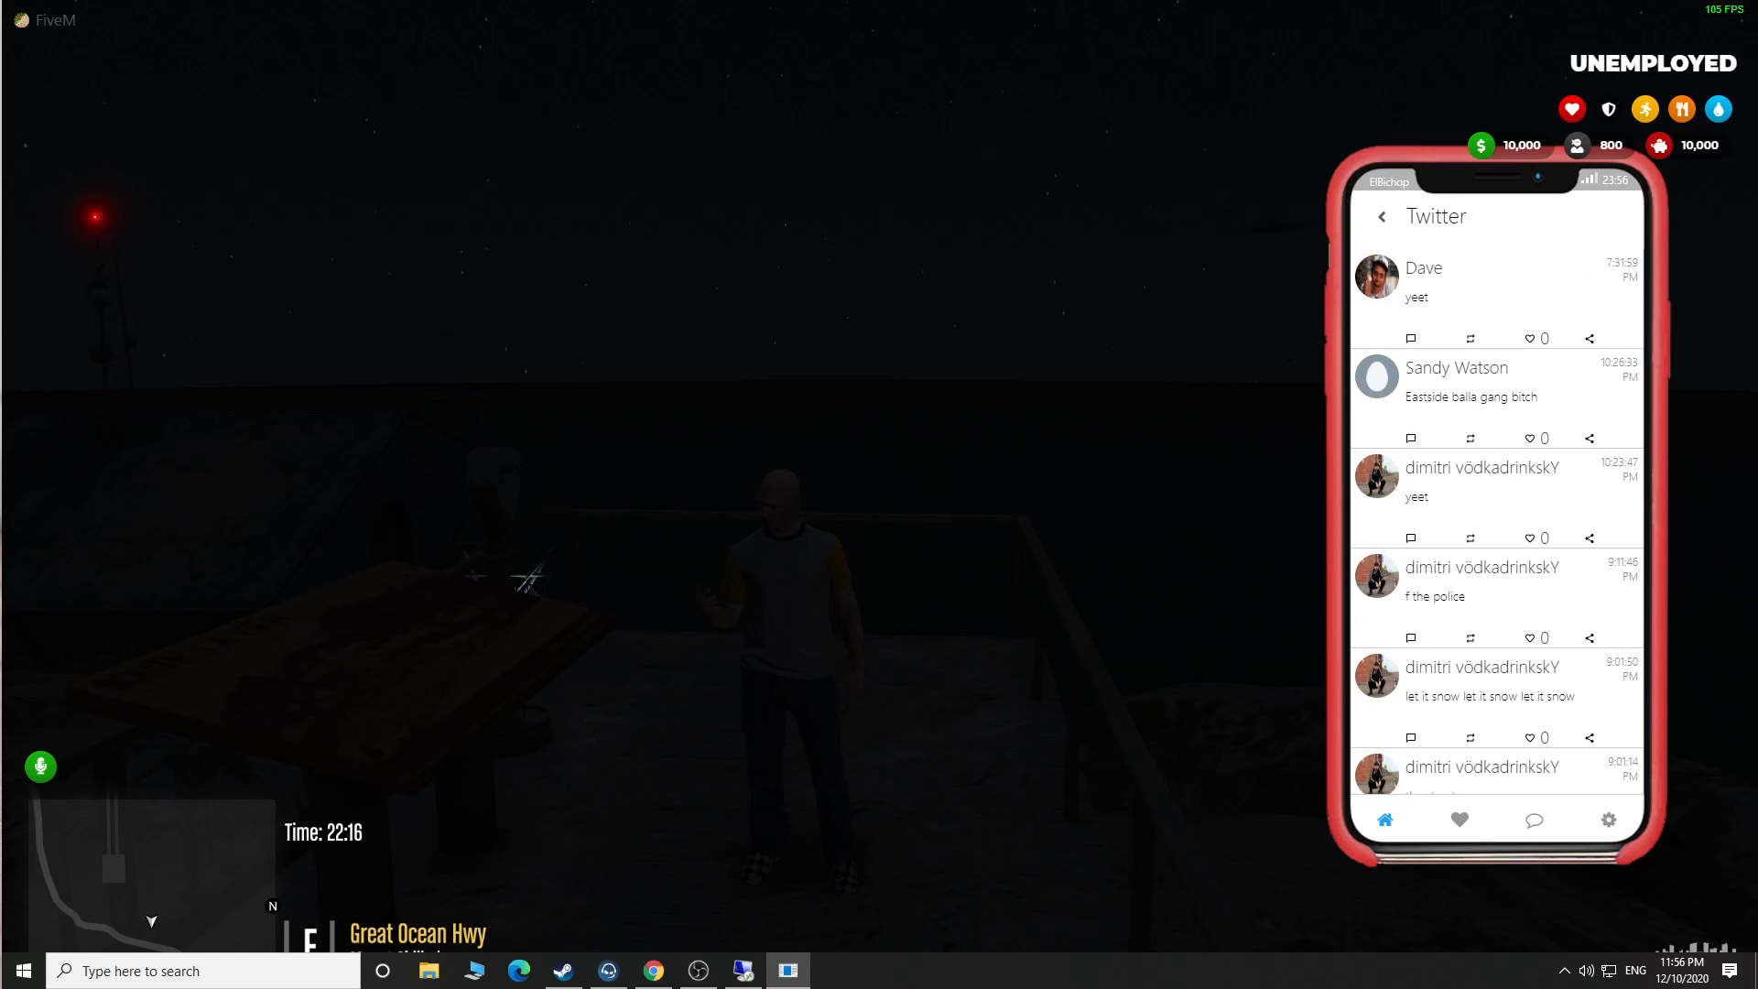
# Like the first post in the Twitter feed and put the phone away.
pyautogui.press('Down')
pyautogui.press('Return')
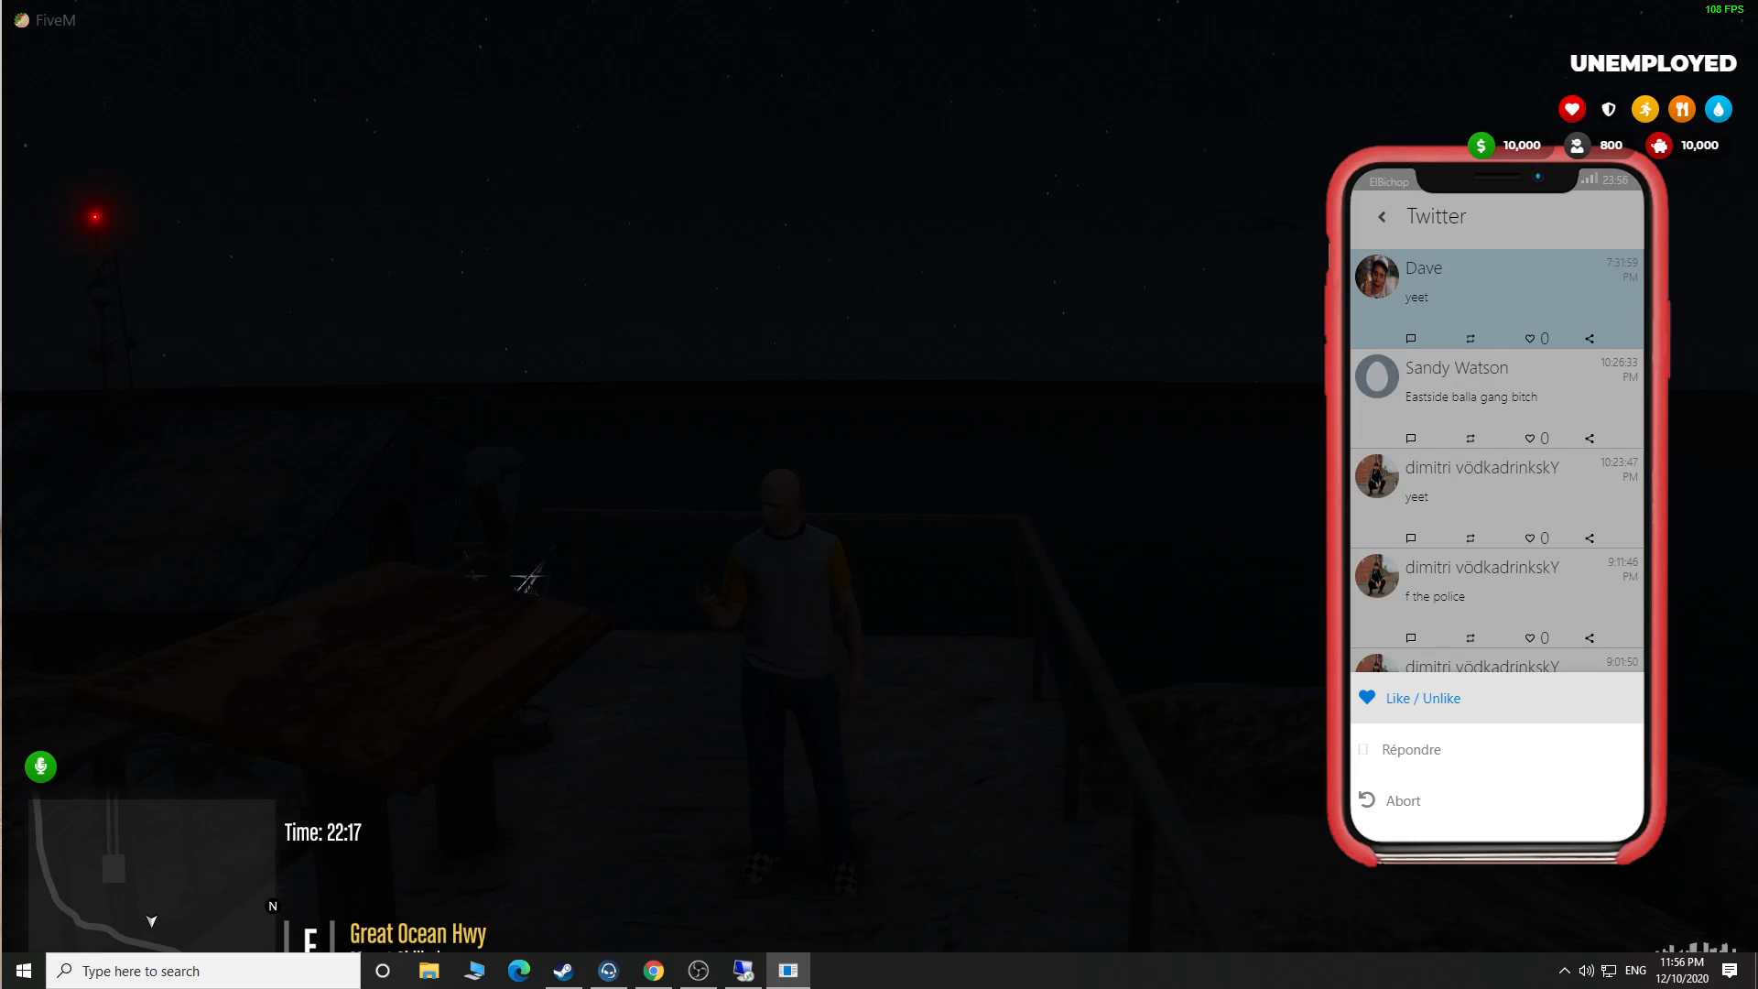
pyautogui.press('BackSpace')
pyautogui.press('Down')
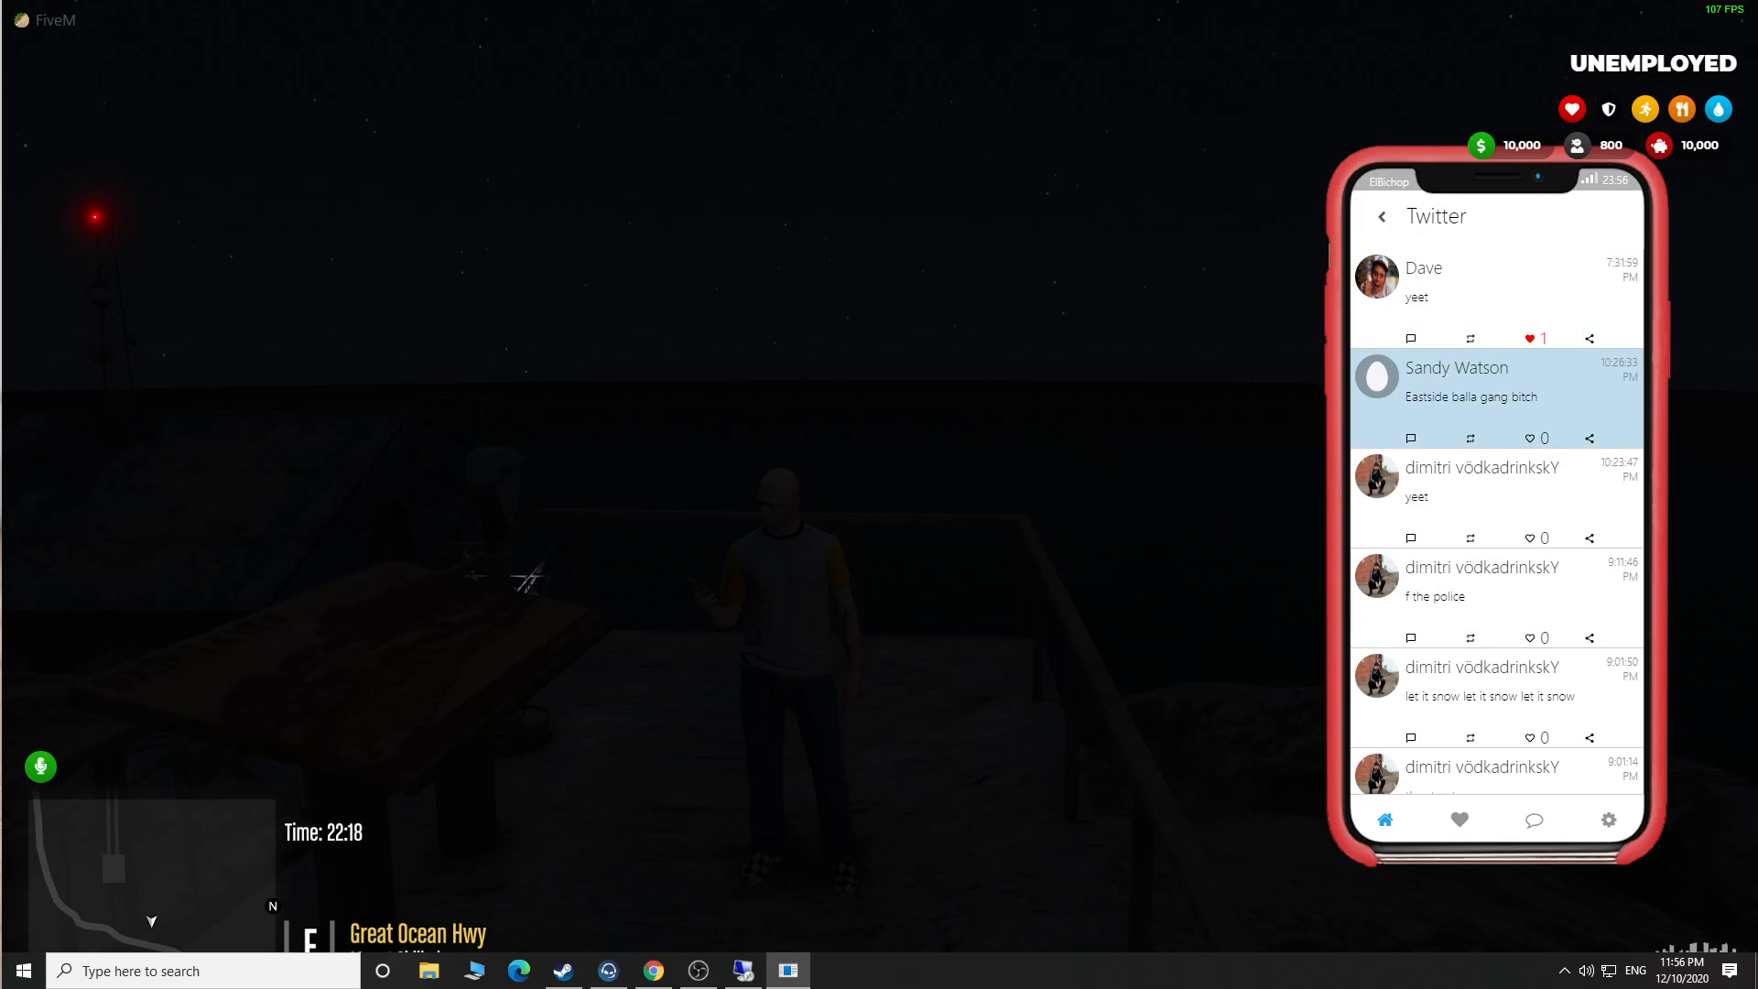
pyautogui.press('BackSpace')
pyautogui.press('BackSpace')
# Open the full game map and examine the server's custom locations across the island and in the location legend.
pyautogui.press('Escape')
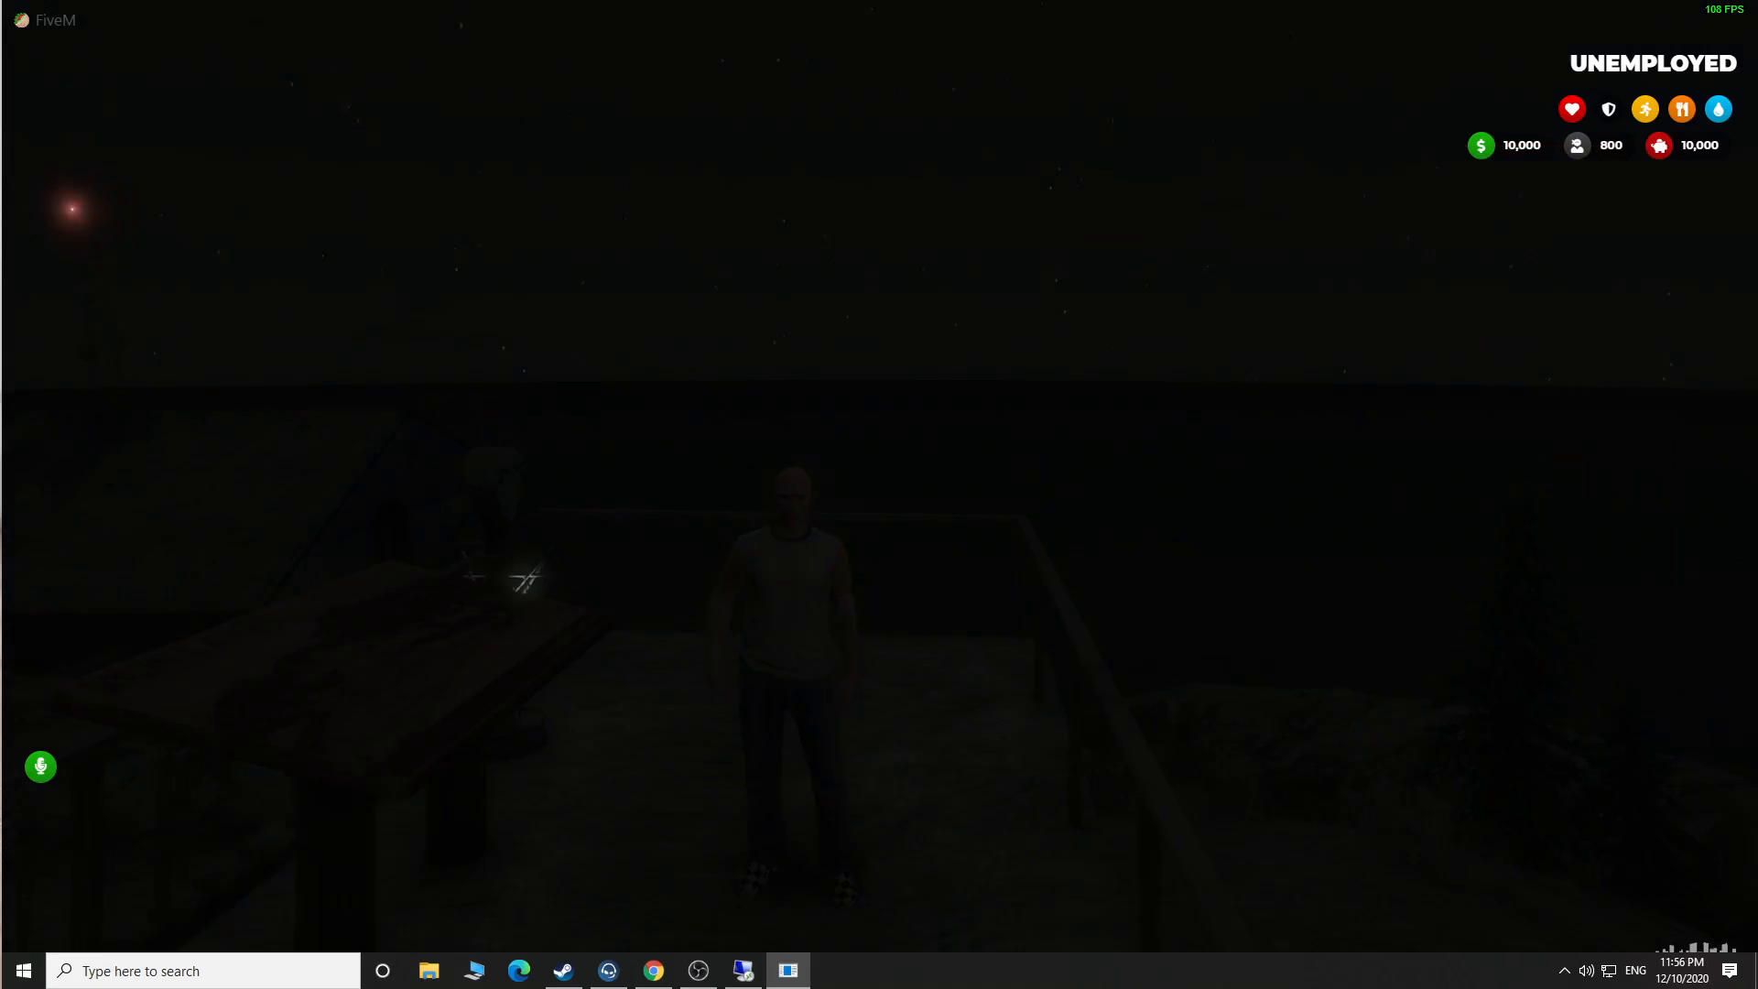
pyautogui.click(1030, 486)
pyautogui.scroll(-3, 1067, 613)
pyautogui.scroll(-3, 1076, 623)
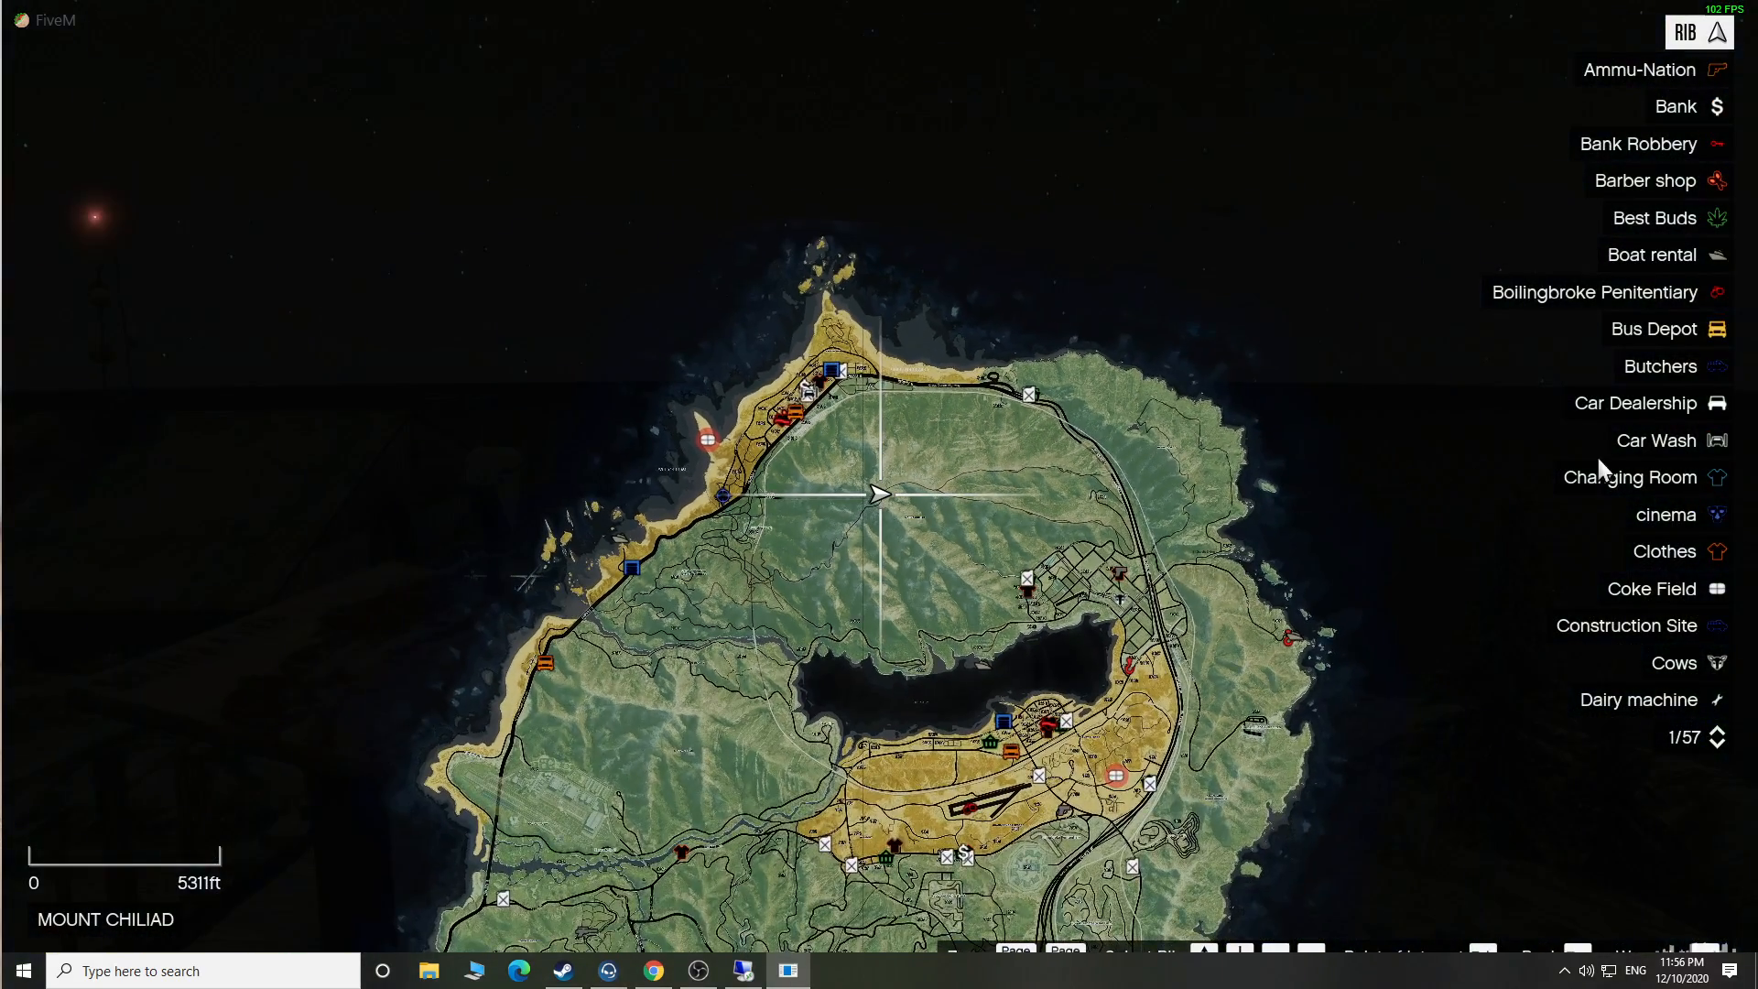
pyautogui.scroll(5, 1648, 462)
pyautogui.scroll(-6, 1671, 465)
pyautogui.press('Up')
pyautogui.press('Up')
pyautogui.press('Up')
pyautogui.press('Up')
pyautogui.press('Up')
pyautogui.press('Up')
pyautogui.press('Up')
pyautogui.press('Up')
pyautogui.press('Up')
pyautogui.press('Up')
pyautogui.press('Up')
pyautogui.scroll(4, 1665, 502)
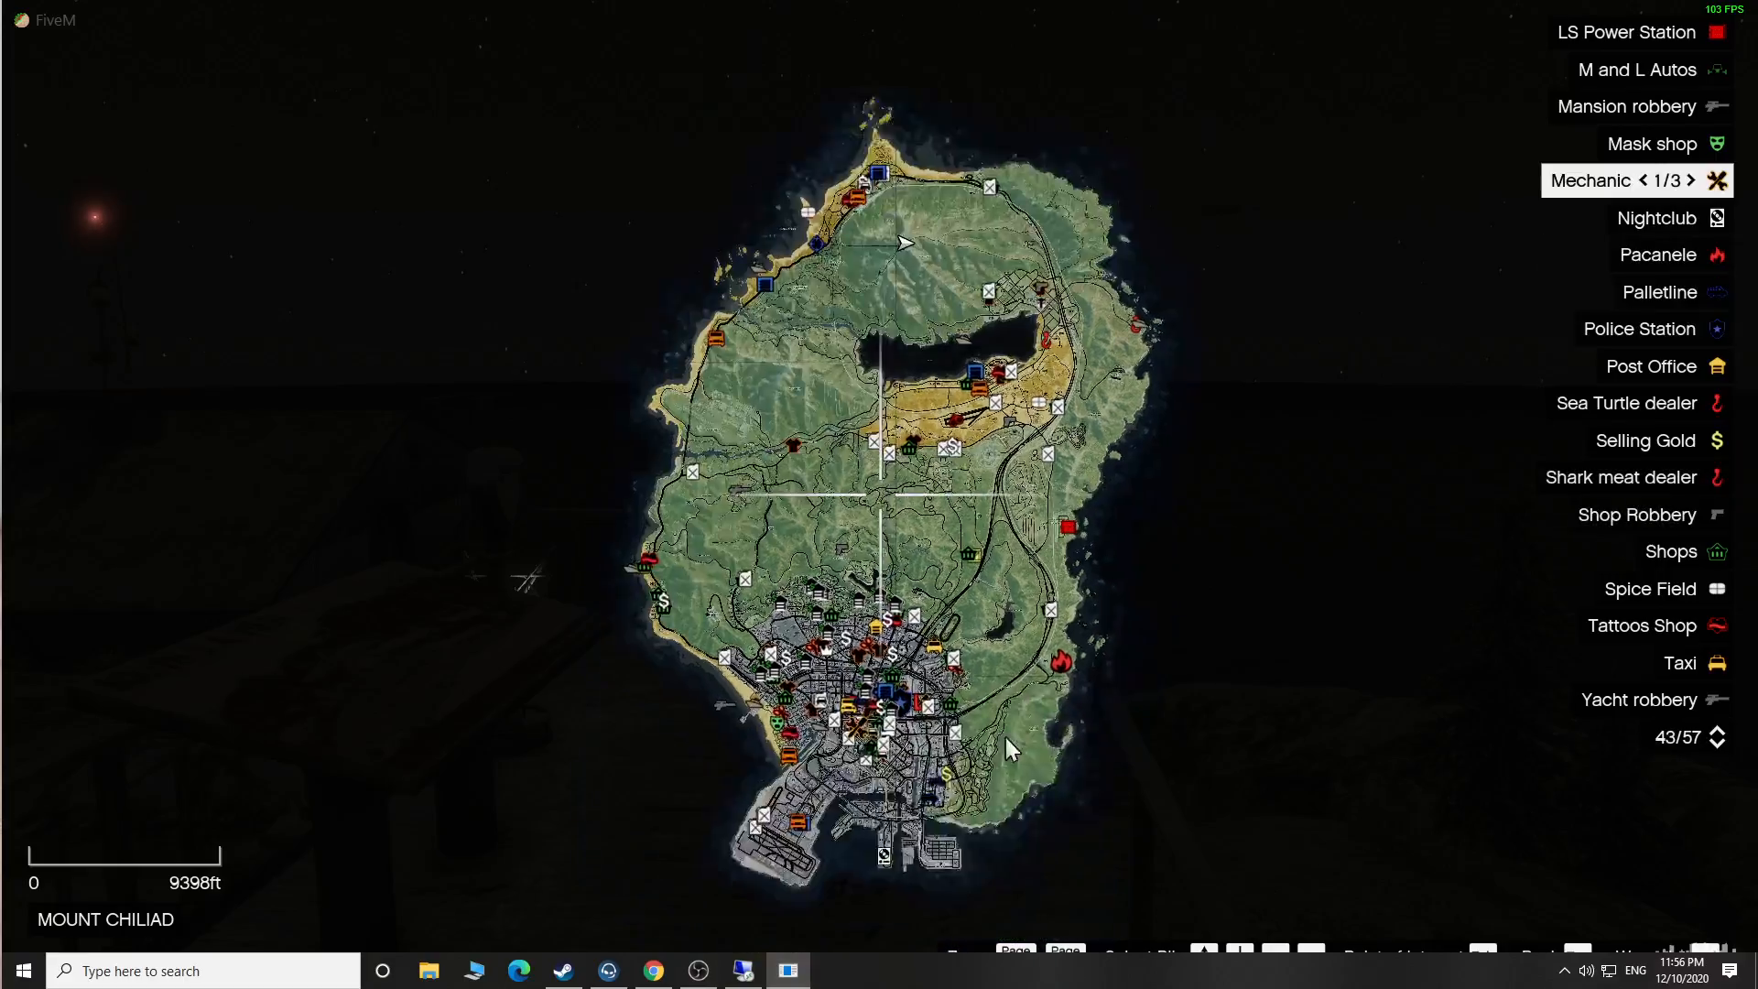
# Examine the locations in the southern city area and the legend entries from Shop Robbery back through the garages.
pyautogui.moveTo(1006, 738); pyautogui.dragTo(914, 761)
pyautogui.scroll(3, 994, 612)
pyautogui.scroll(-3, 976, 597)
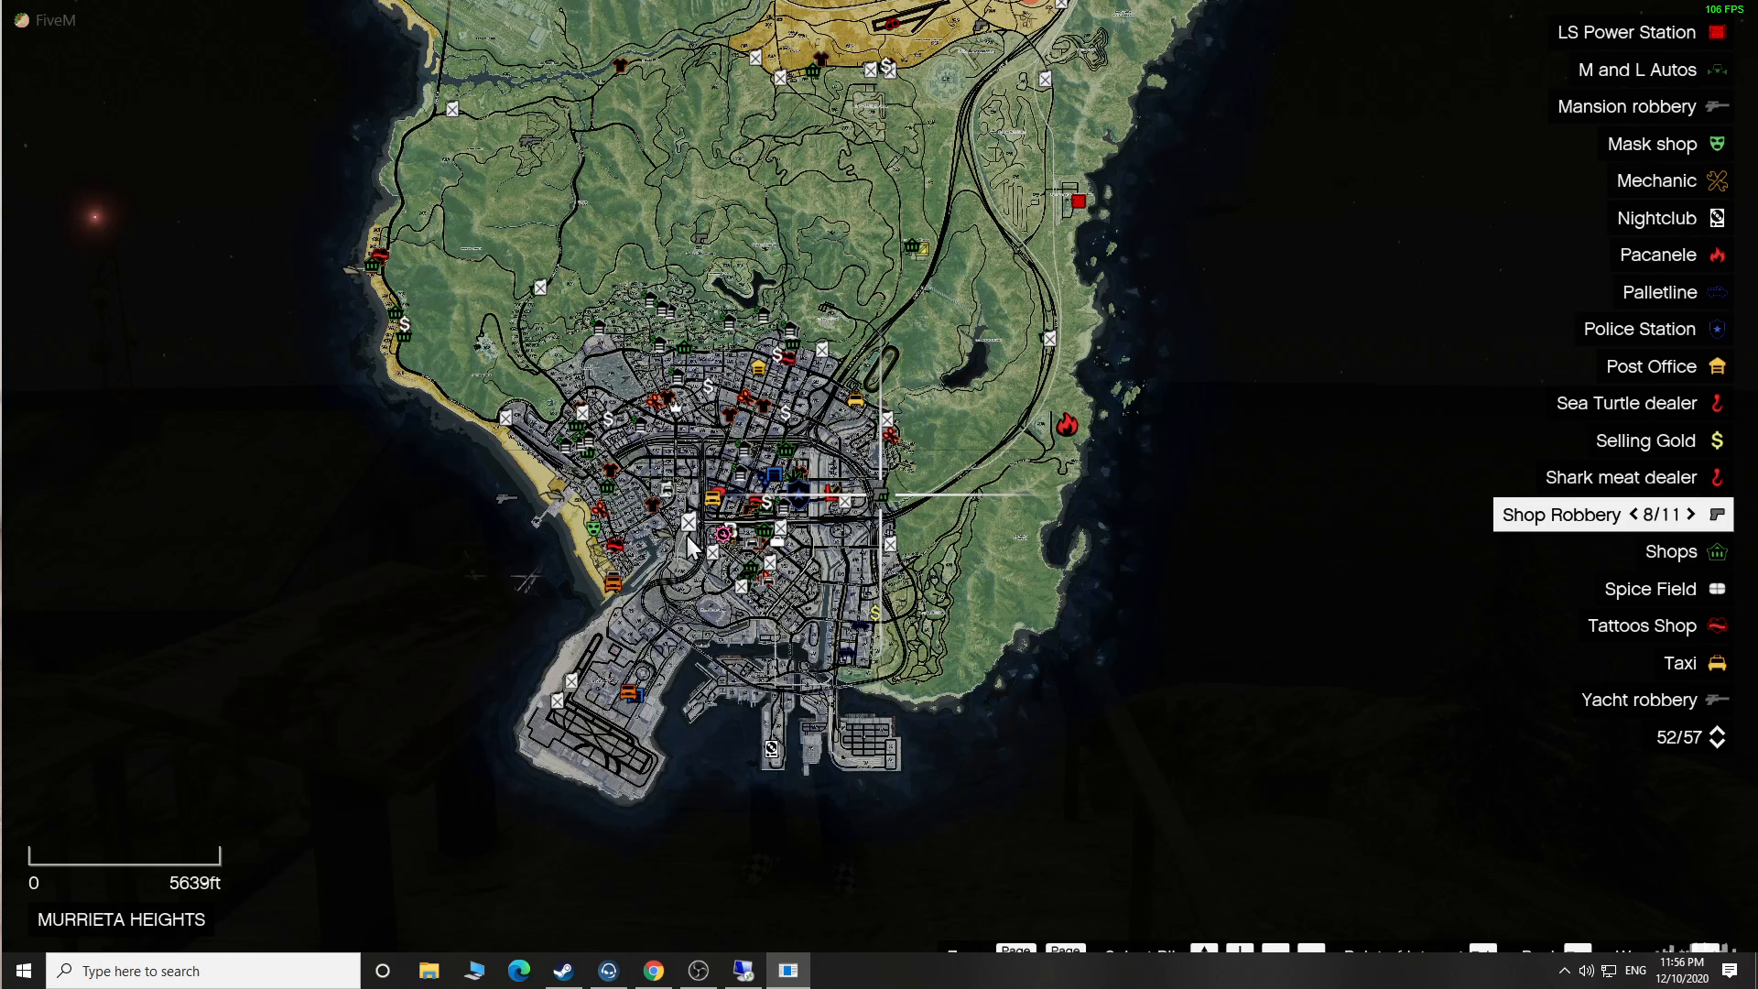
pyautogui.scroll(10, 1617, 476)
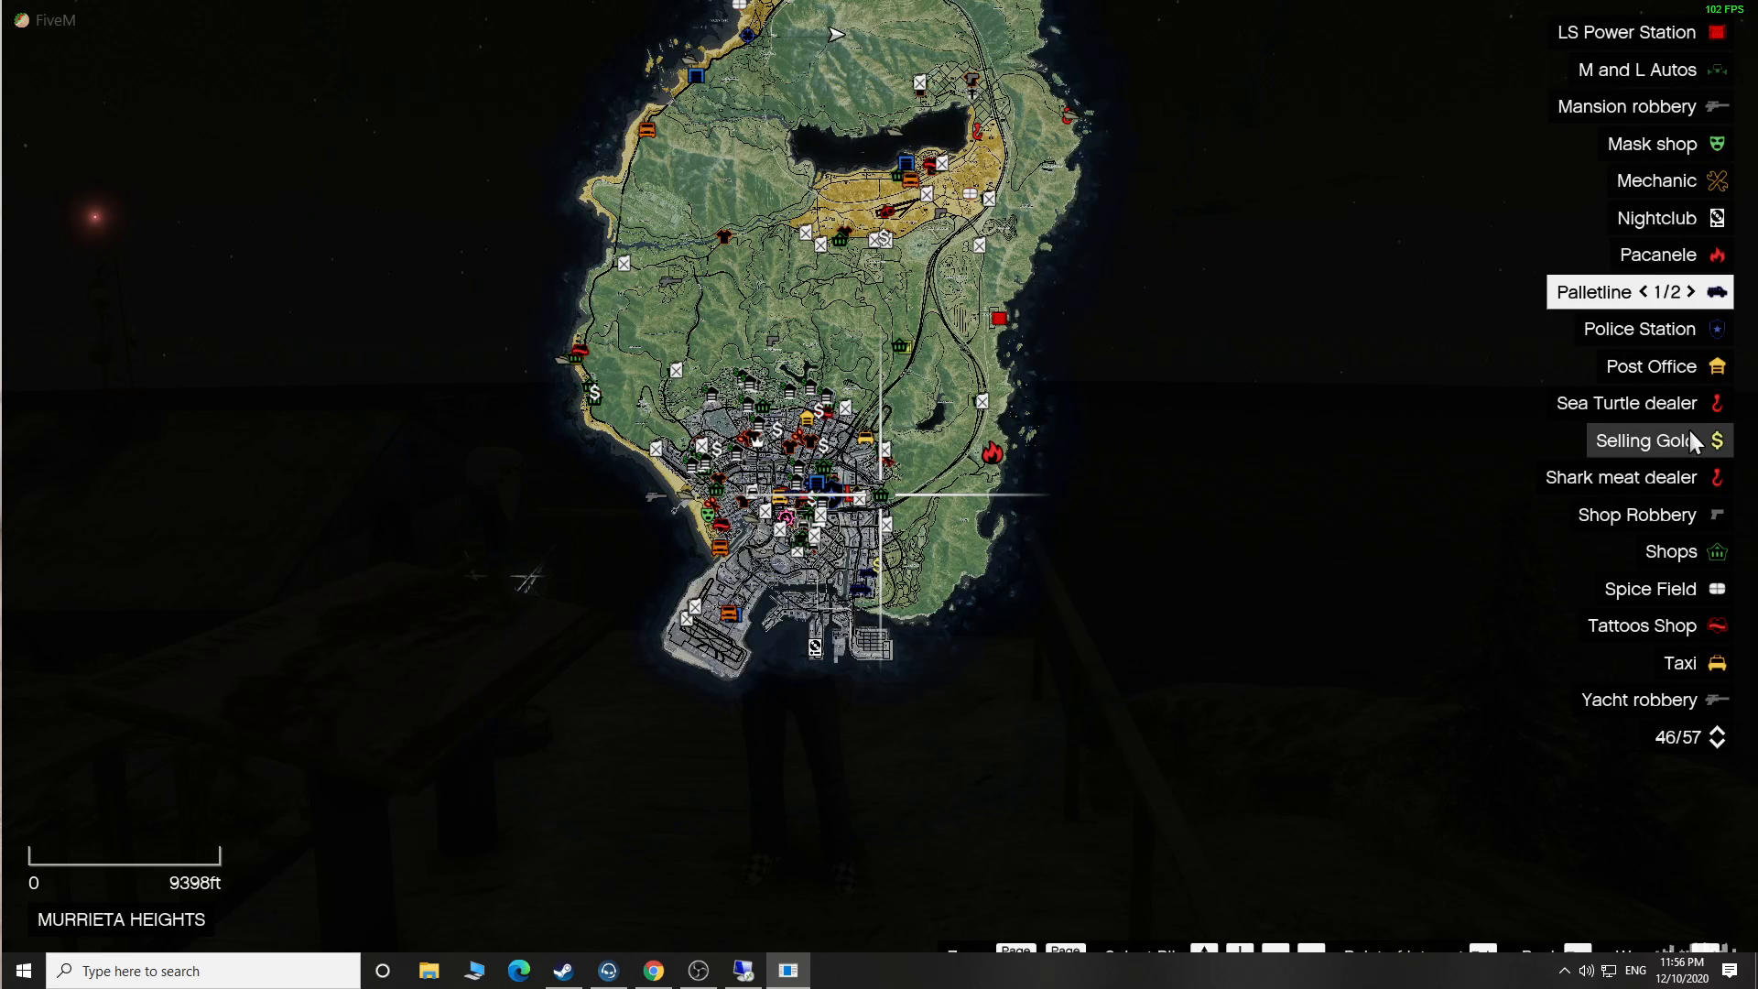
pyautogui.scroll(18, 1664, 311)
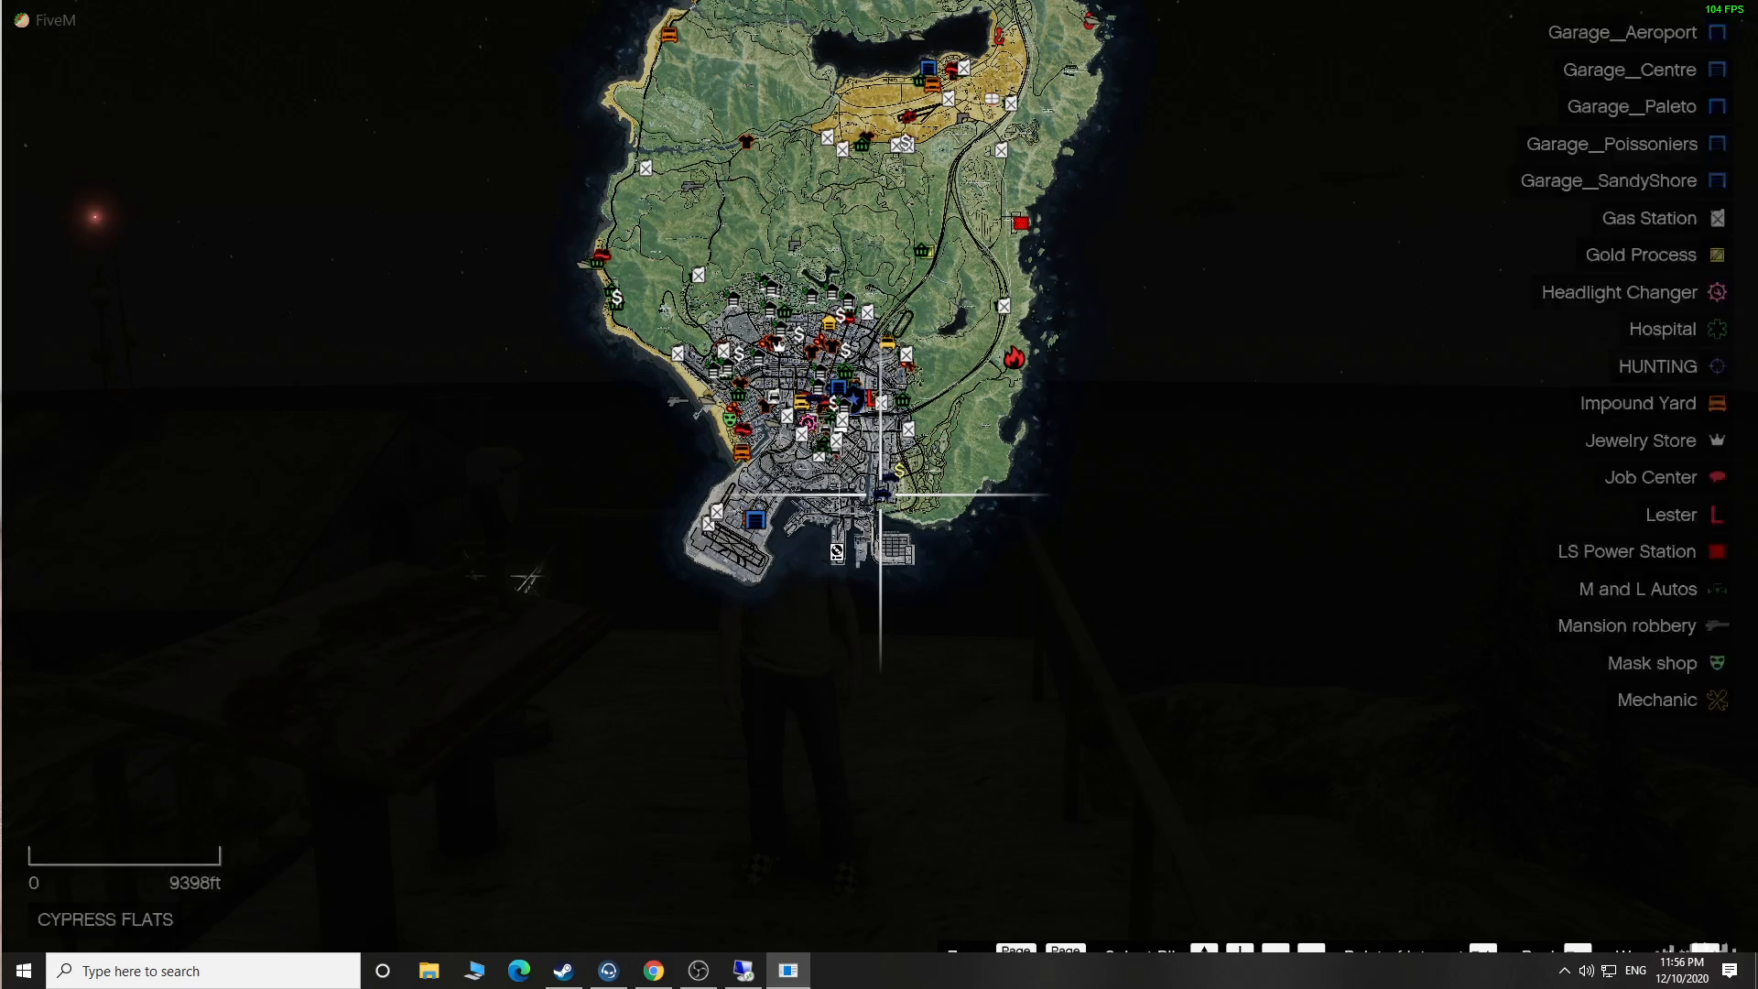
# Close the map, walk the character a few steps across the overlook and switch focus from the game to Windows.
pyautogui.press('Escape')
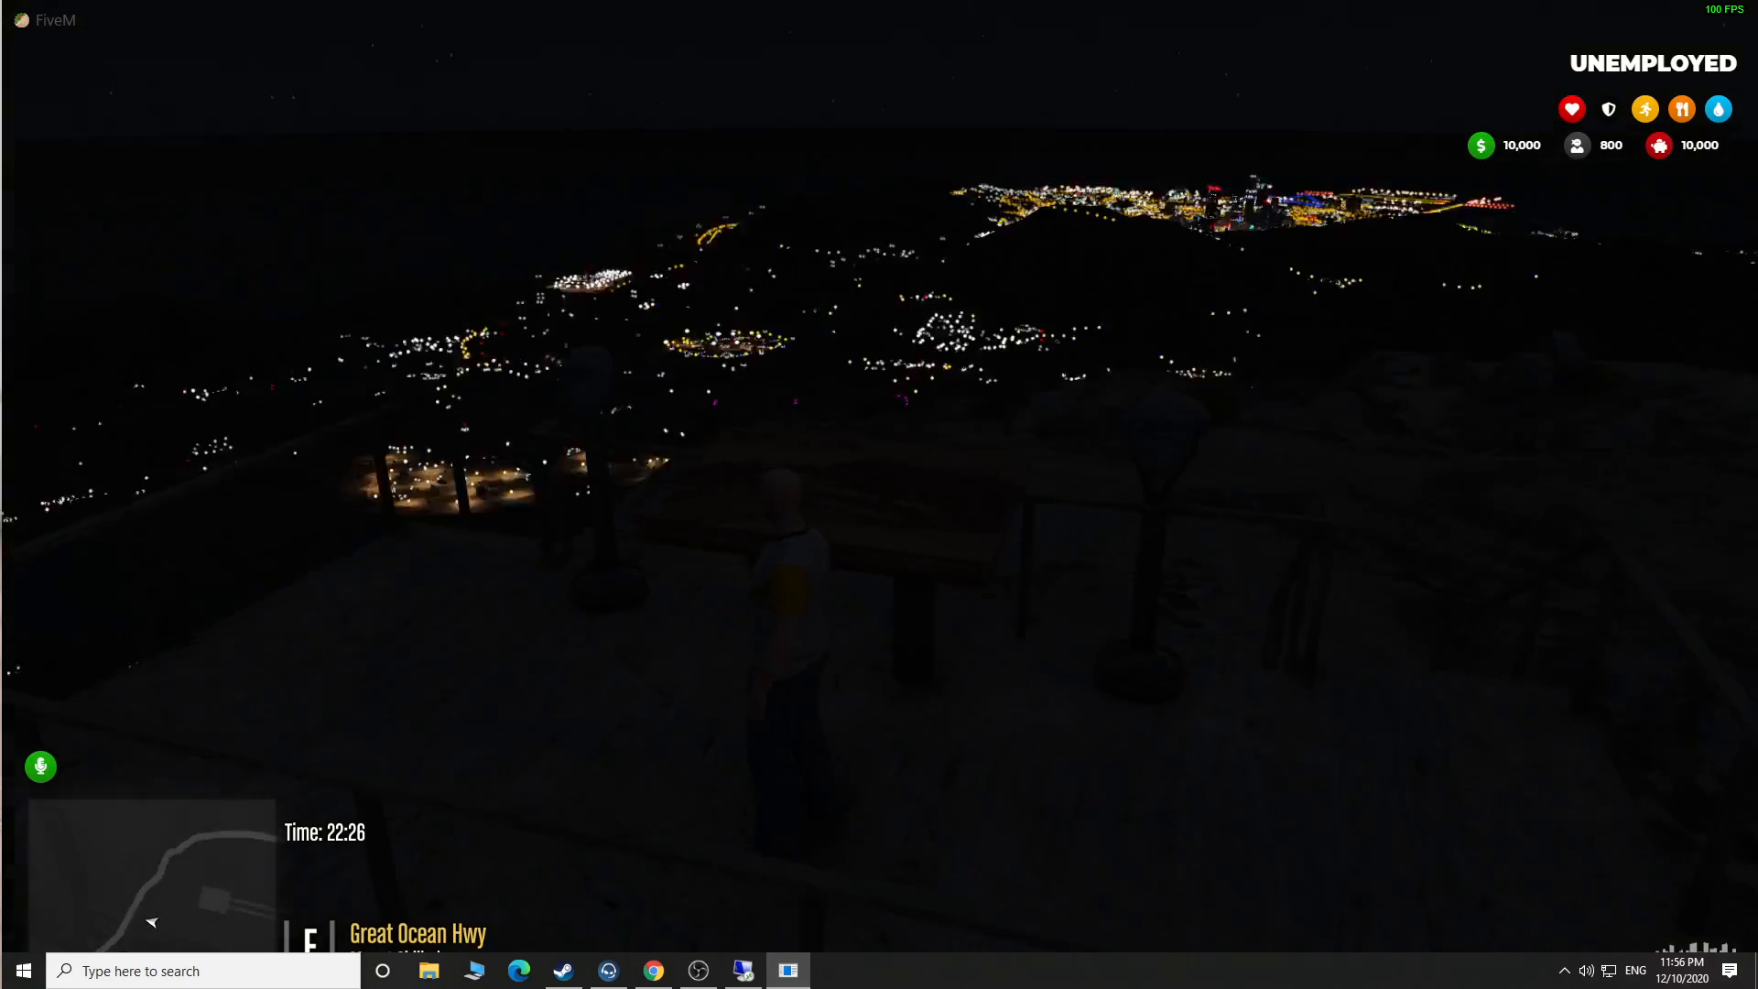
pyautogui.press('w')
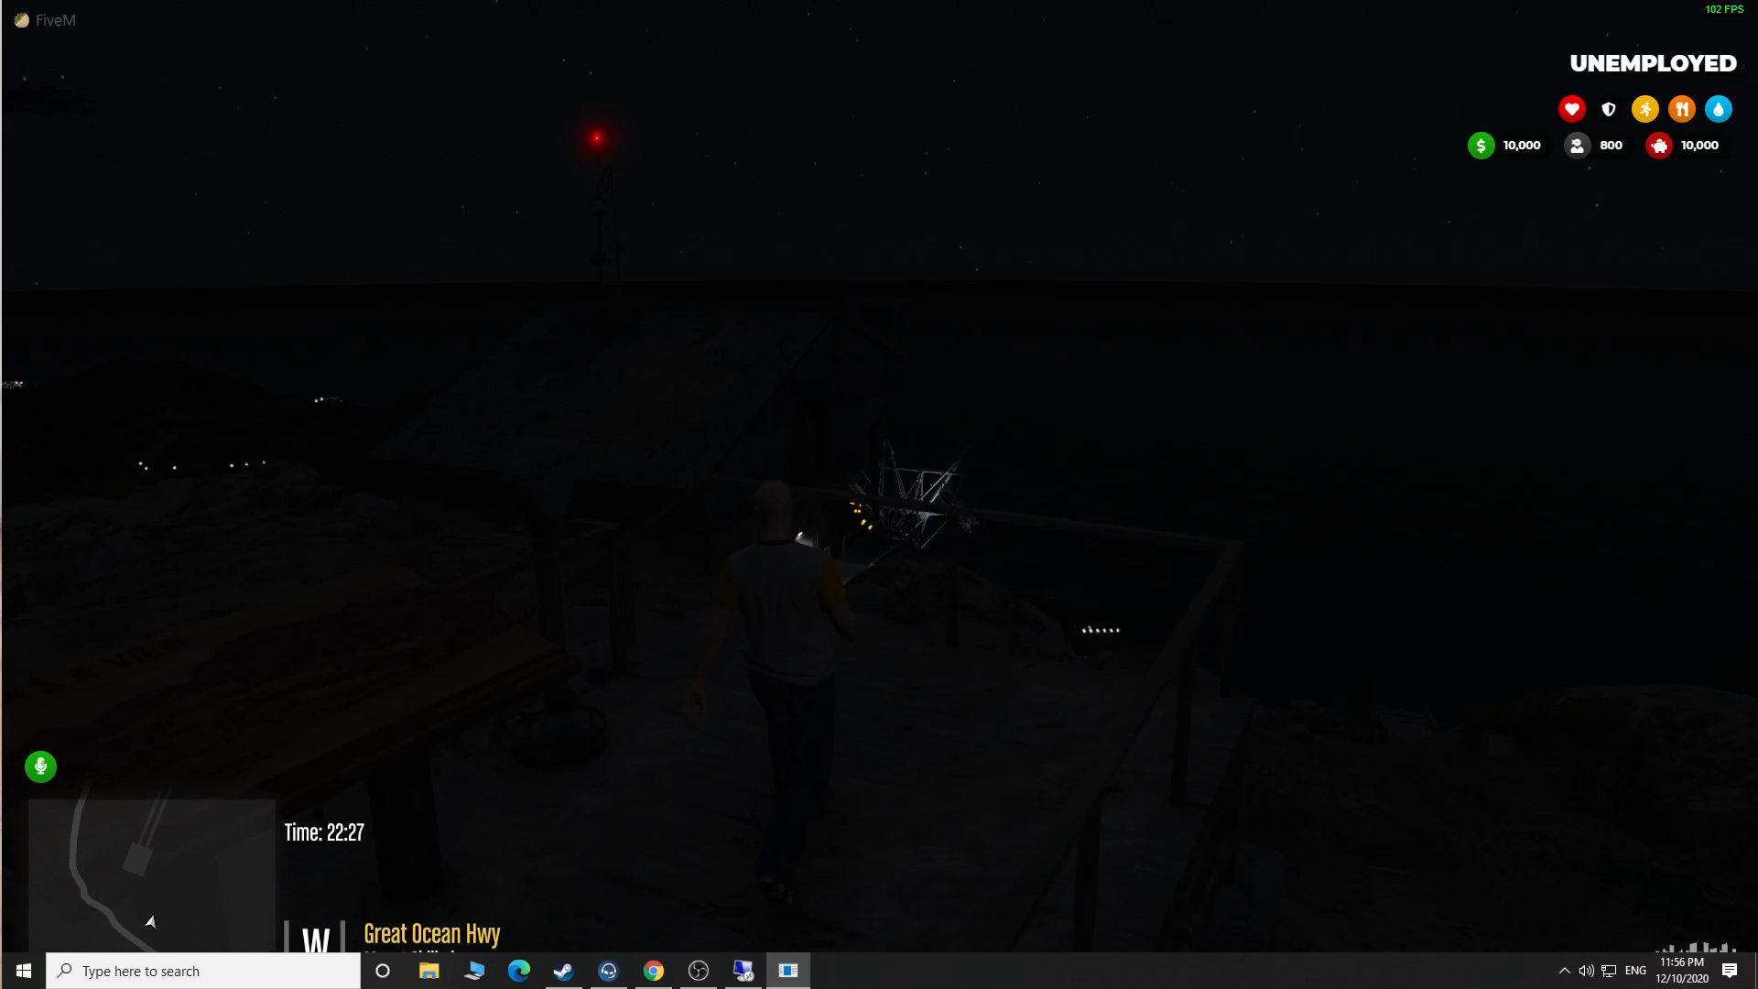
pyautogui.press('super')
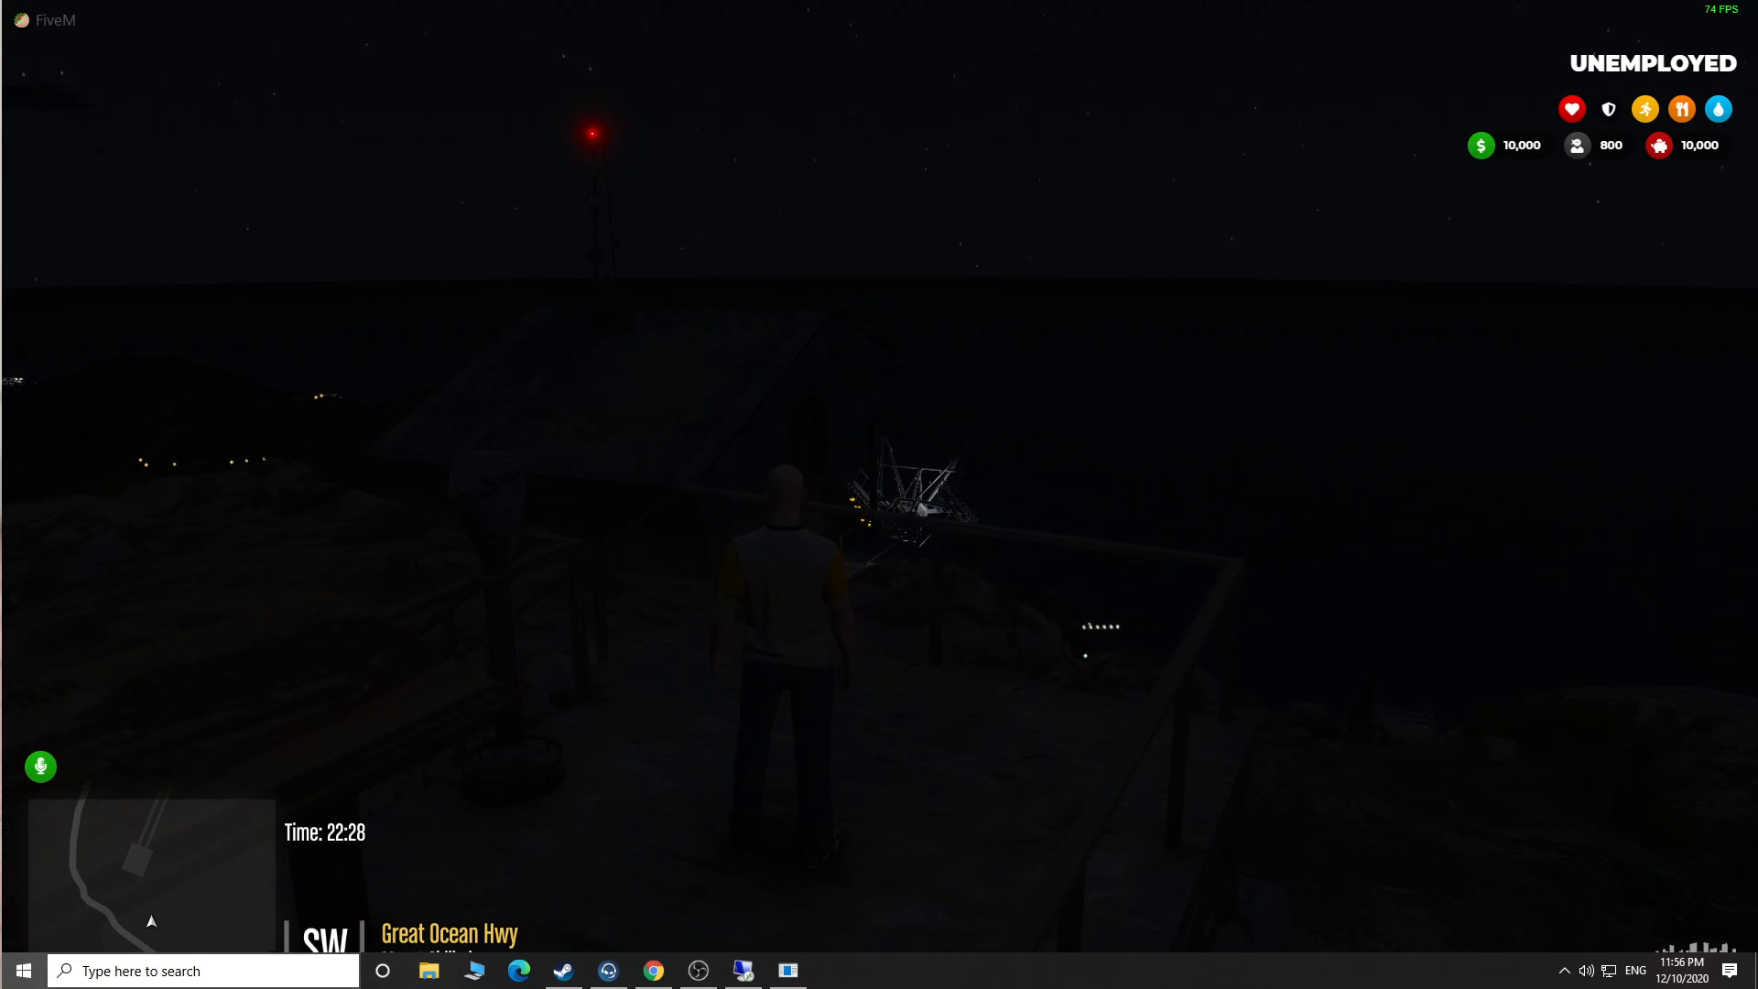